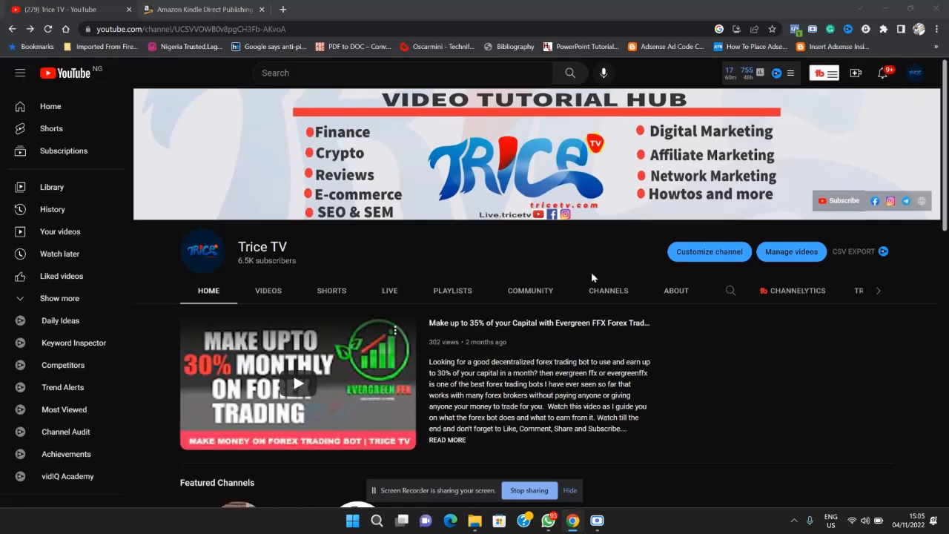
View the Amazon Kindle Direct Publishing (KDP) playlist of the Trice TV channel and return to the channel's playlists
click(466, 292)
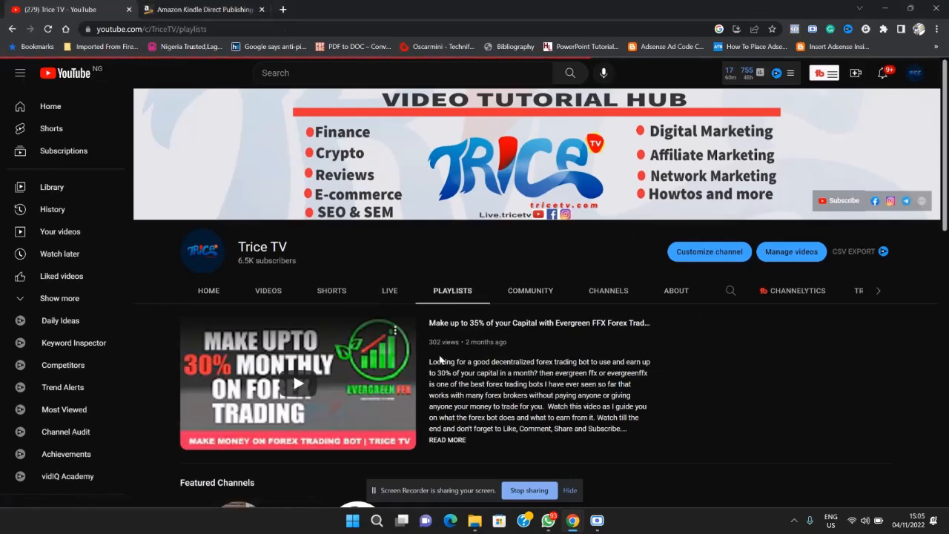
scroll(397, 325, down, 2)
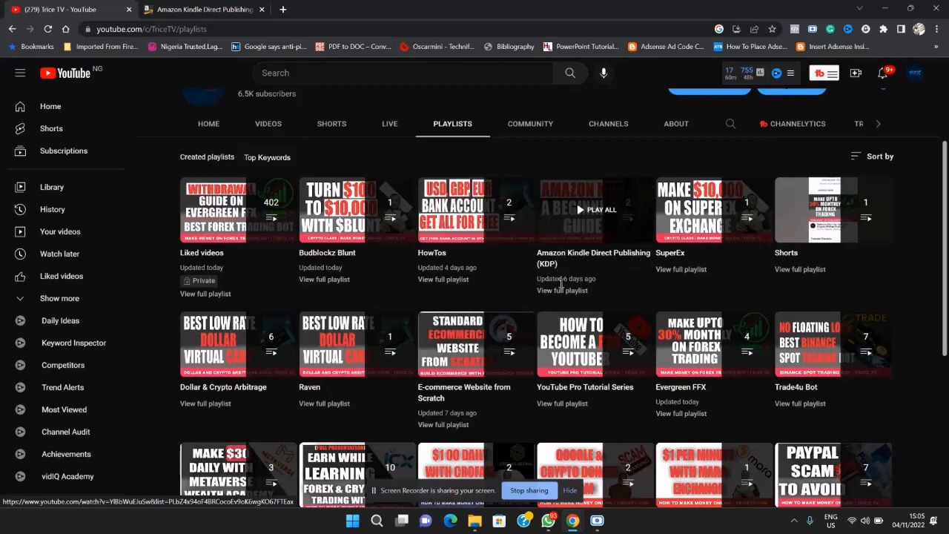
click(559, 294)
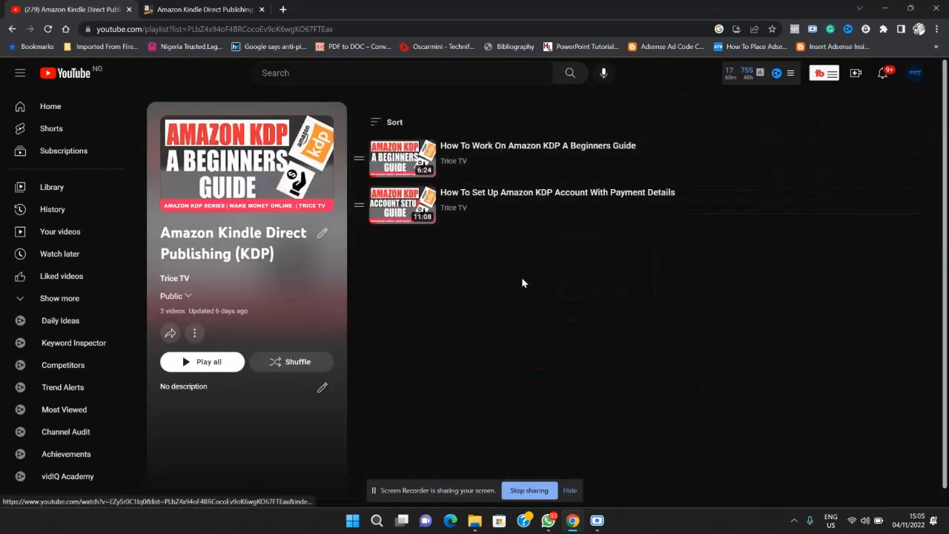
click(12, 29)
scroll(413, 252, up, 3)
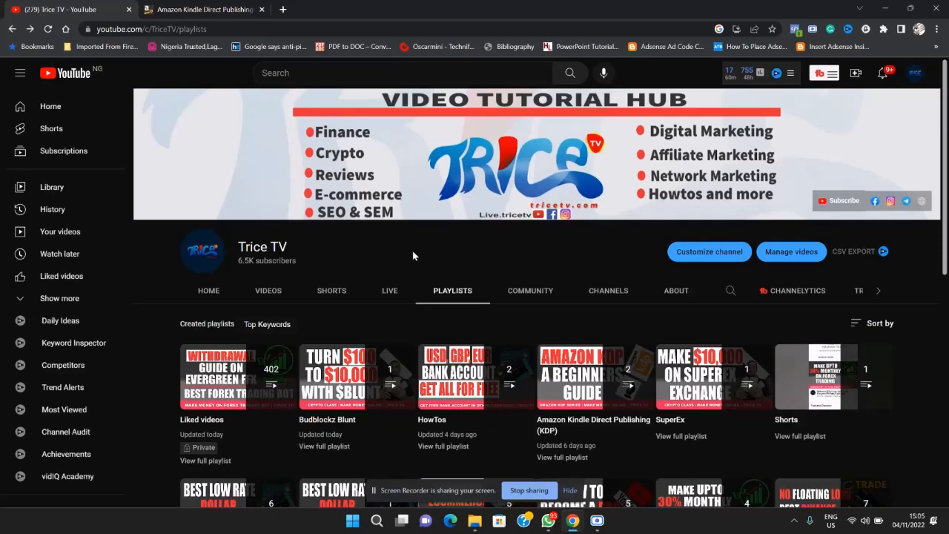
Switch to the Kindle Direct Publishing bookshelf and start creating a new title
click(182, 6)
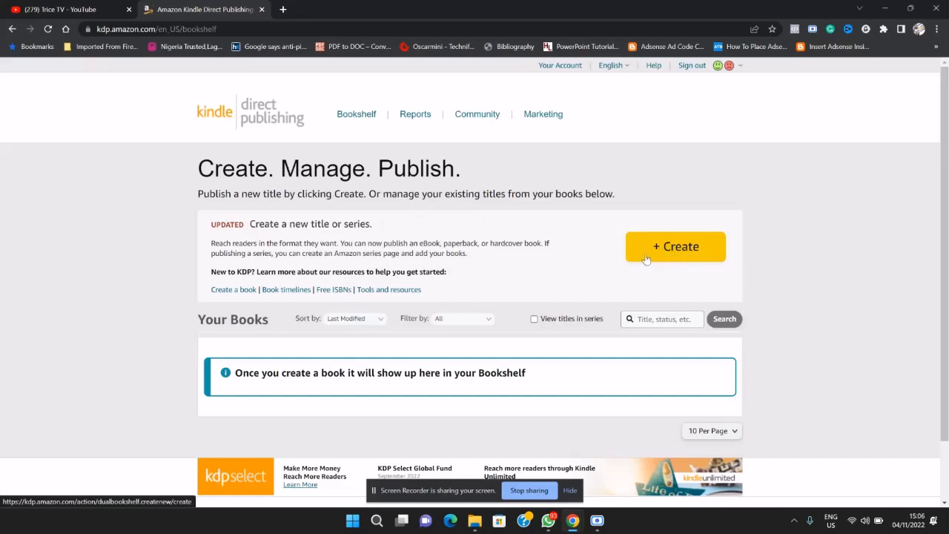
scroll(556, 262, down, 2)
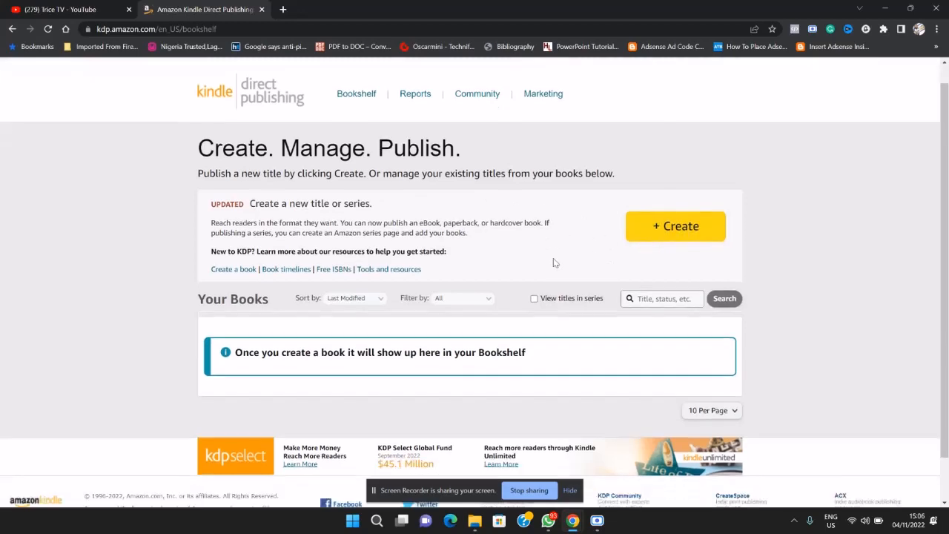
scroll(286, 139, up, 2)
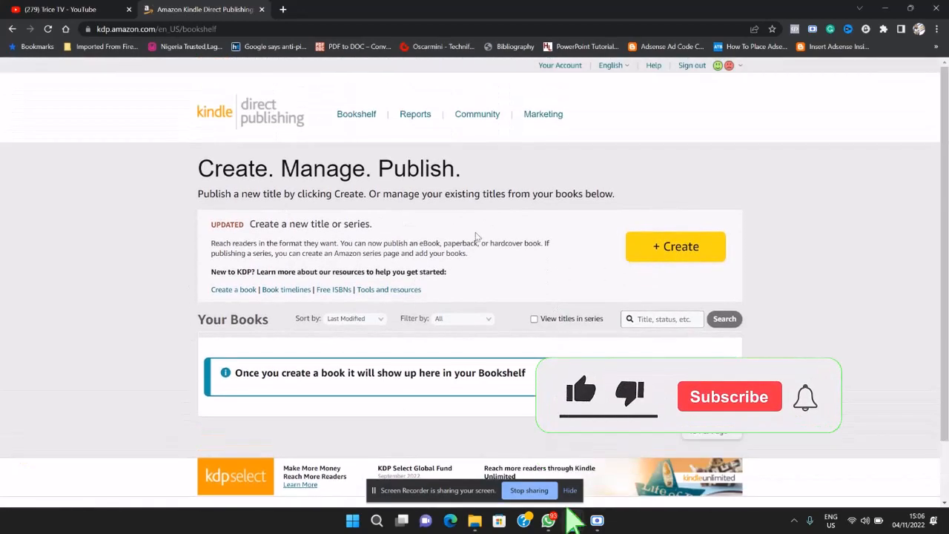
click(678, 249)
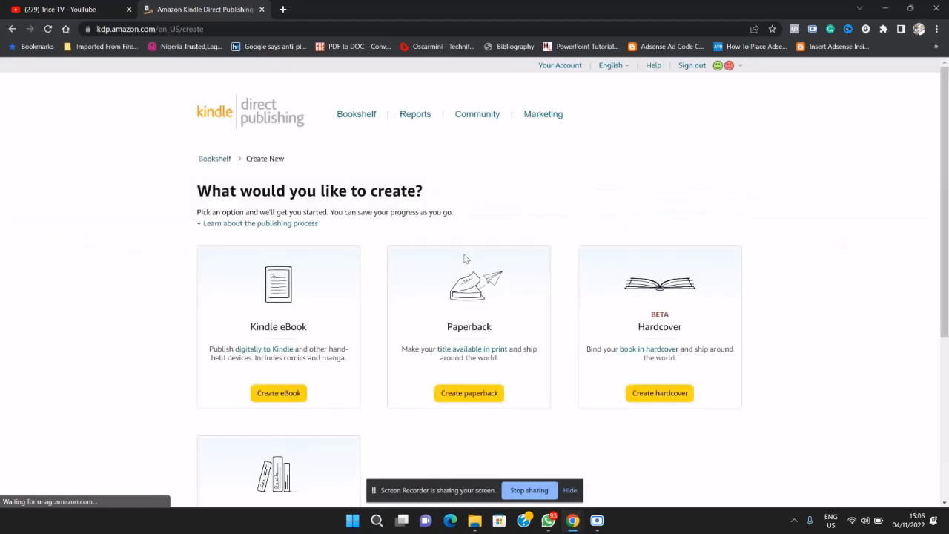
Look through the available book formats and choose to create a Kindle eBook
scroll(466, 222, down, 2)
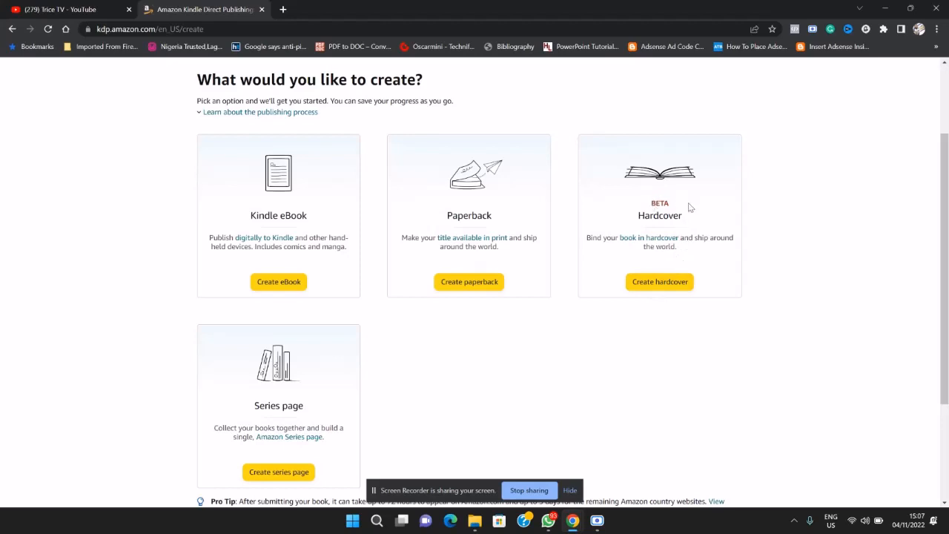
scroll(282, 460, down, 3)
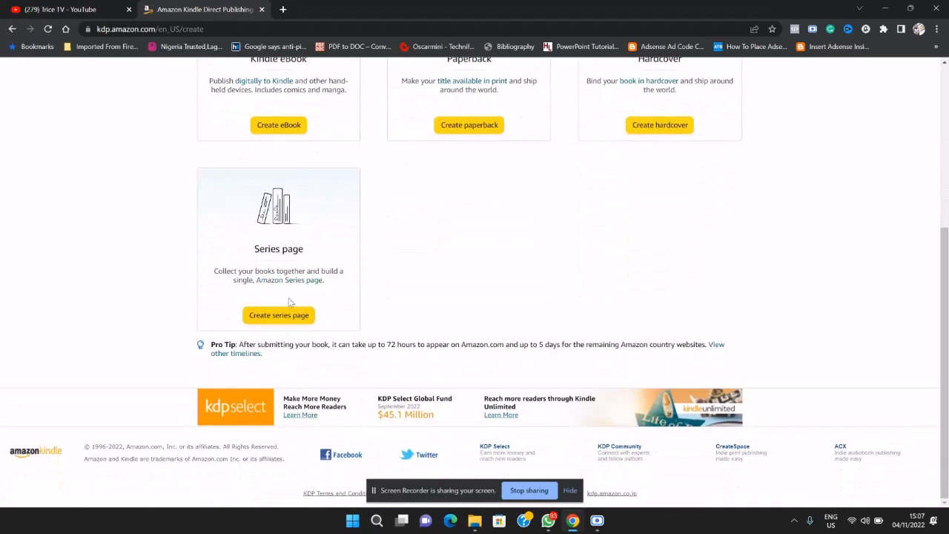
scroll(302, 310, up, 1)
scroll(302, 310, up, 3)
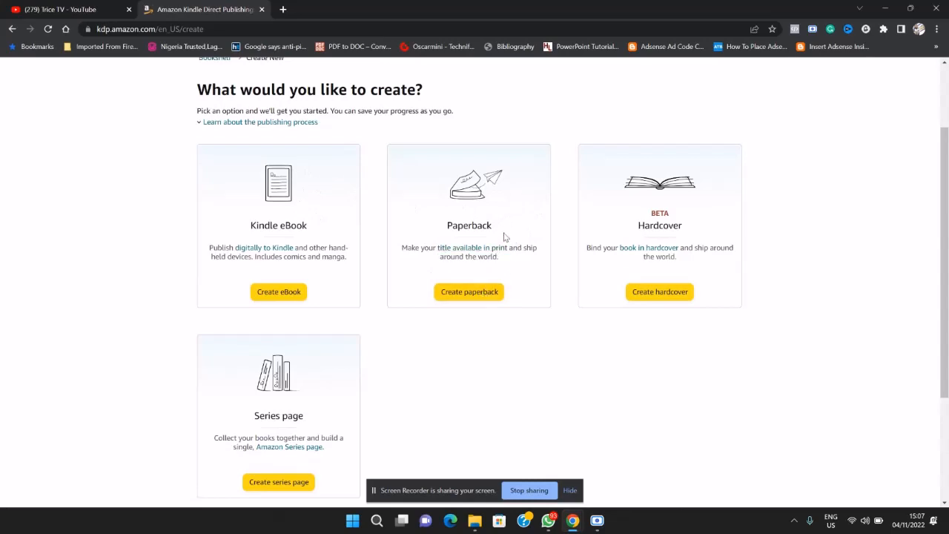
scroll(428, 280, up, 1)
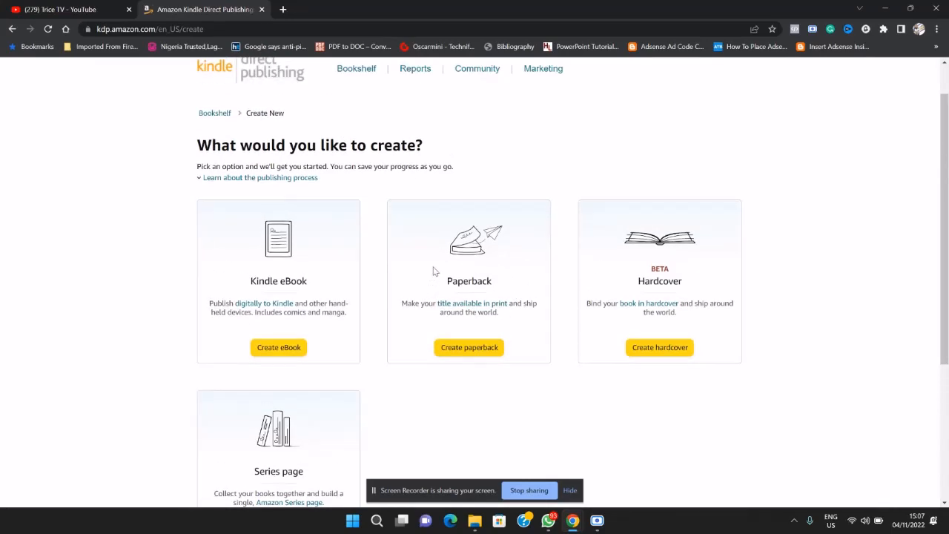
click(282, 350)
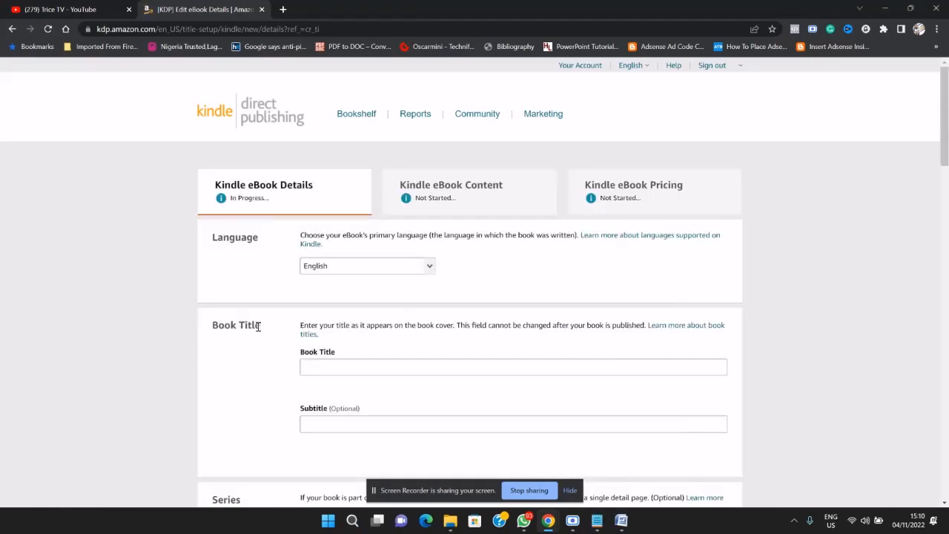
Copy "SUPERNATURAL ABUNDANCE" from the Notepad notes into the eBook's Book Title
scroll(284, 358, down, 2)
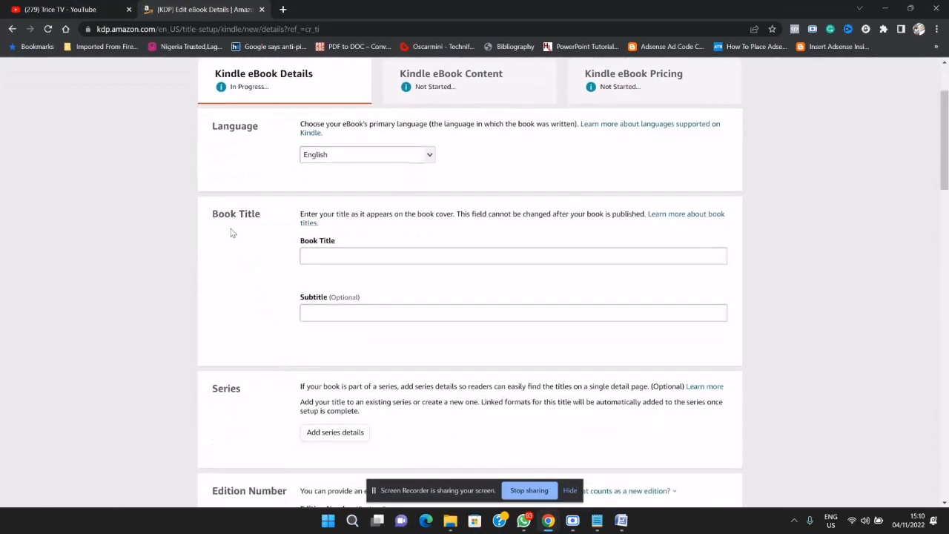
scroll(235, 289, down, 1)
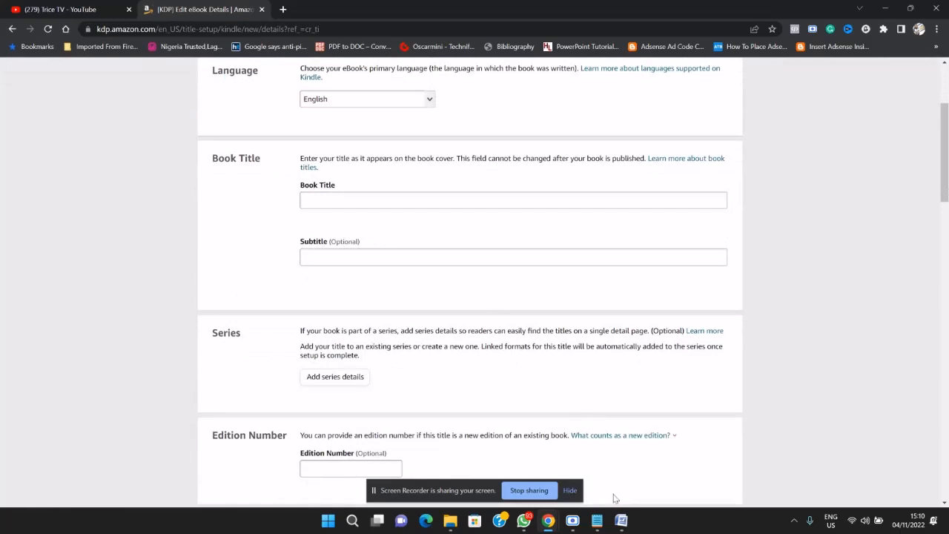
click(597, 520)
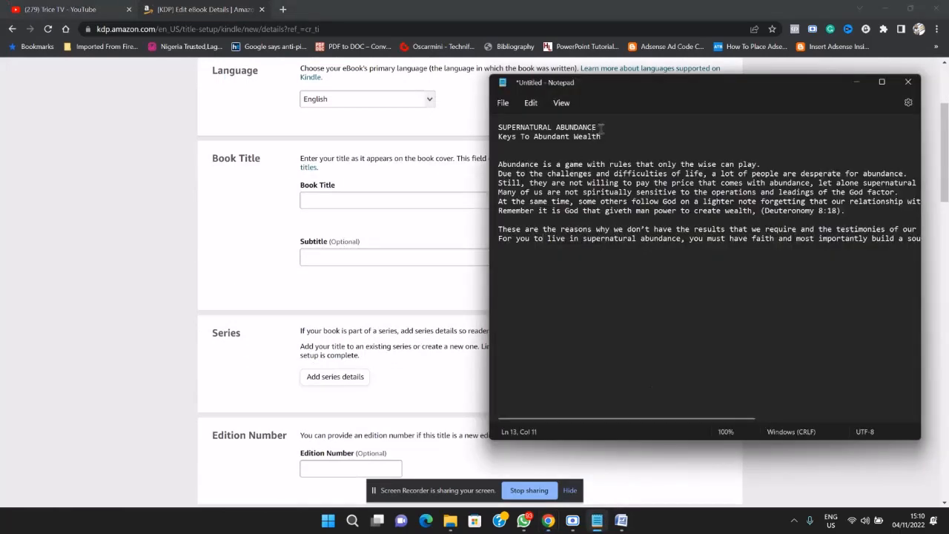
drag(601, 127, 494, 131)
key(ctrl+c)
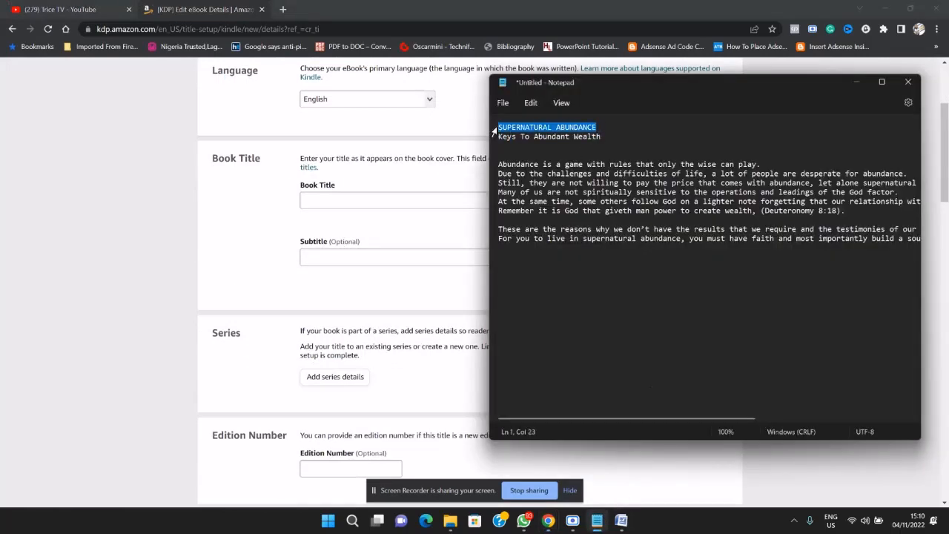
click(335, 201)
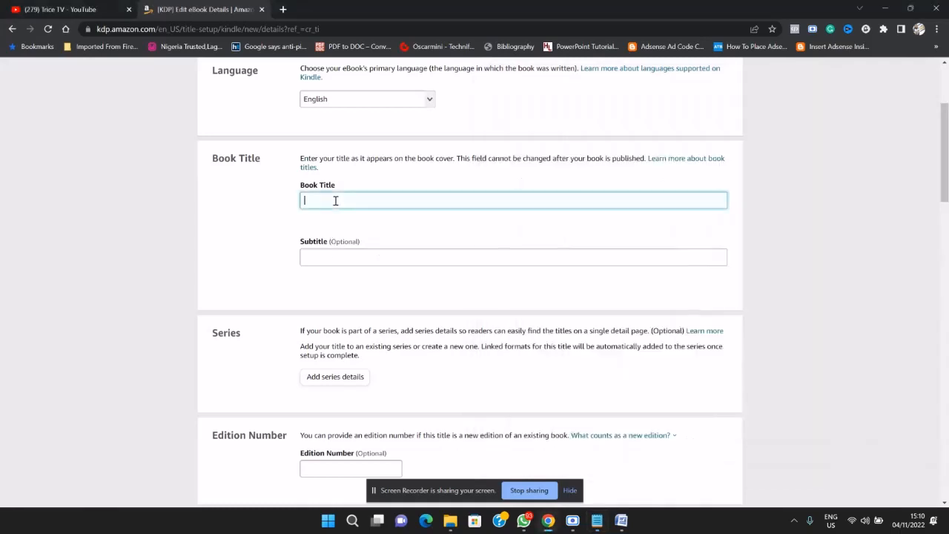
key(ctrl+v)
Copy "Keys To Abundant Wealth" from the Notepad notes into the eBook's Subtitle
click(389, 258)
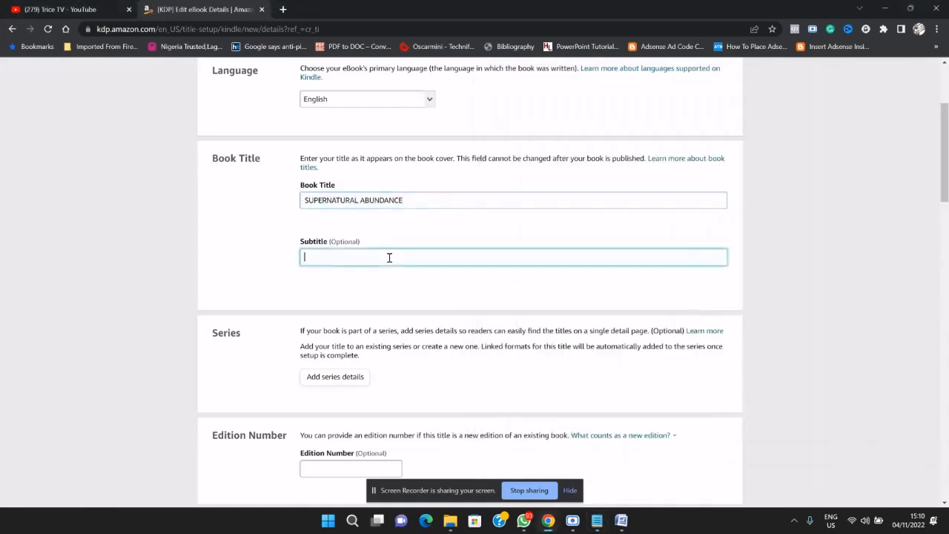
click(597, 520)
drag(602, 137, 495, 137)
key(ctrl+c)
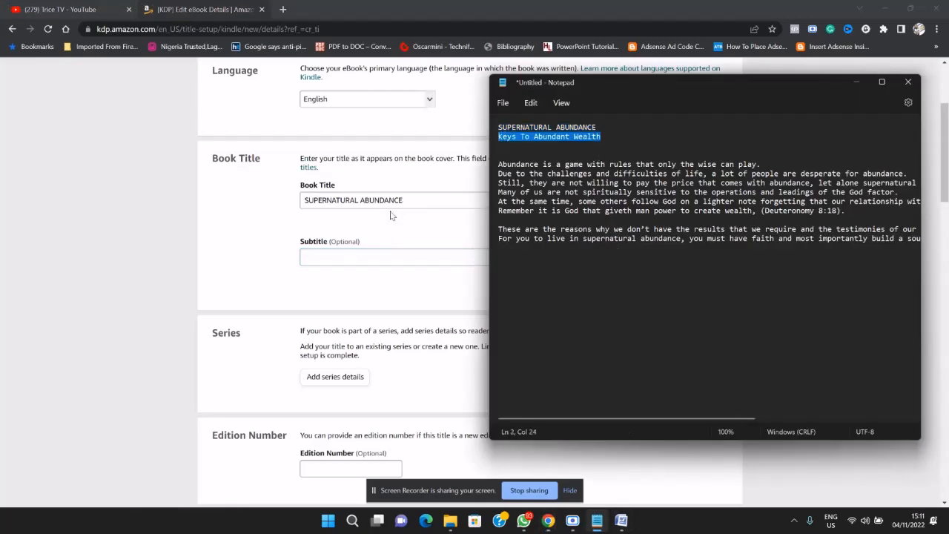
click(354, 257)
key(ctrl+v)
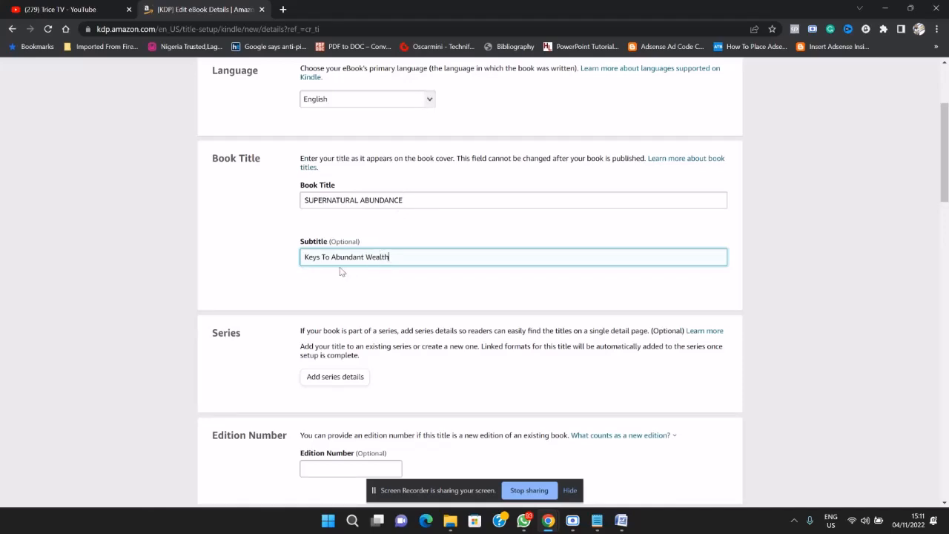
Change the book title's capitalization to "Supernatural Abundance"
drag(411, 201, 315, 201)
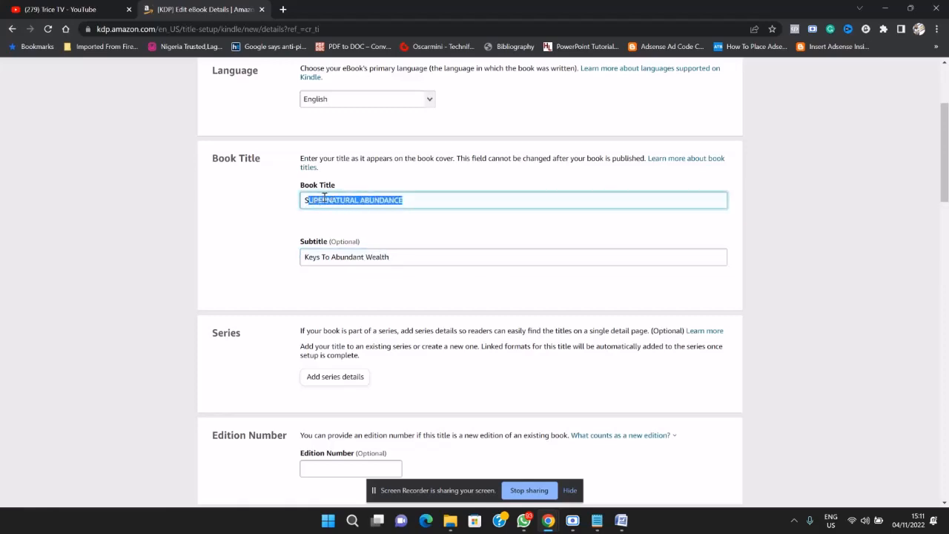
click(363, 201)
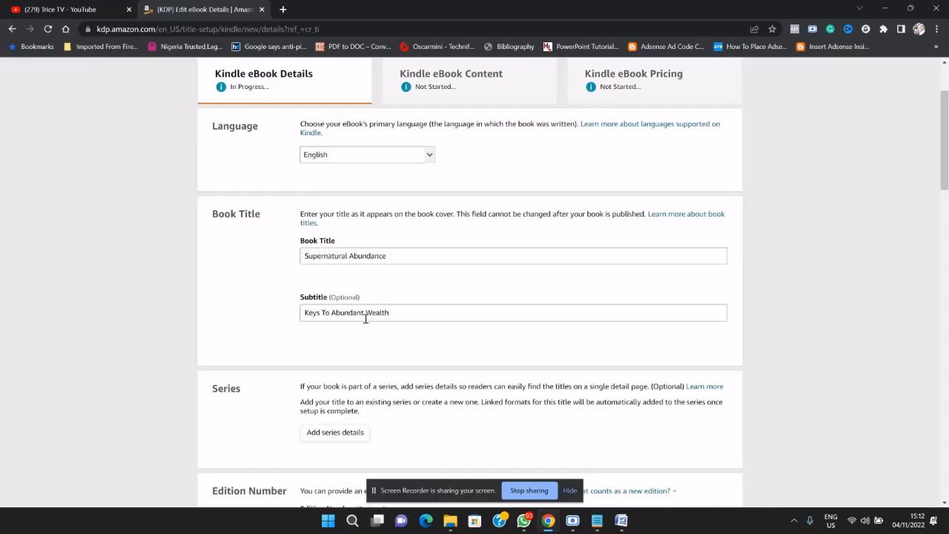
Leave the series and edition number empty and enter the primary author's first and last name
scroll(401, 316, down, 2)
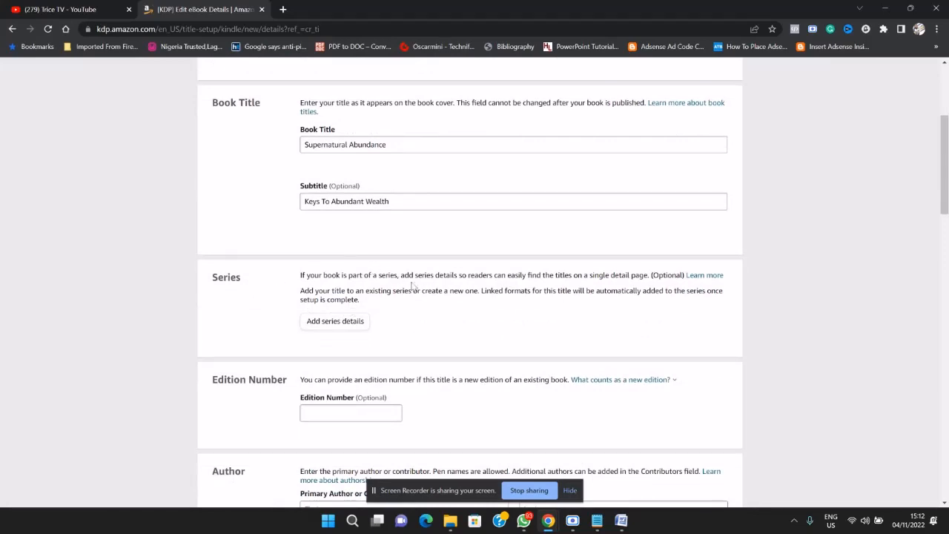
scroll(460, 265, down, 2)
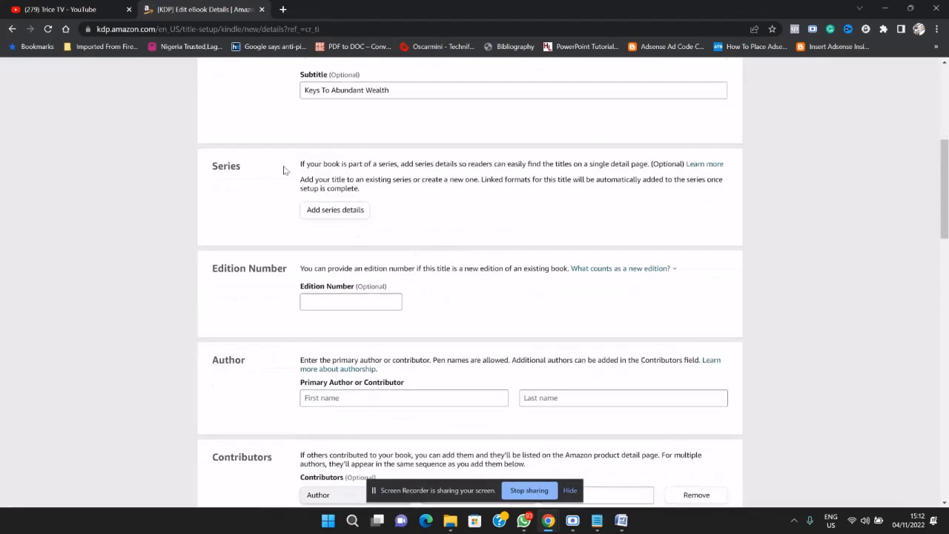
scroll(261, 241, down, 1)
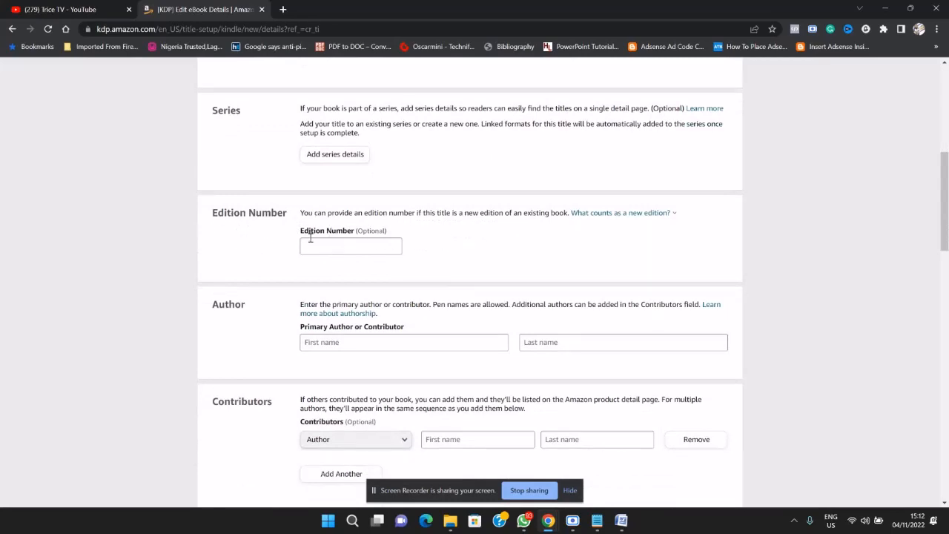
scroll(448, 245, down, 2)
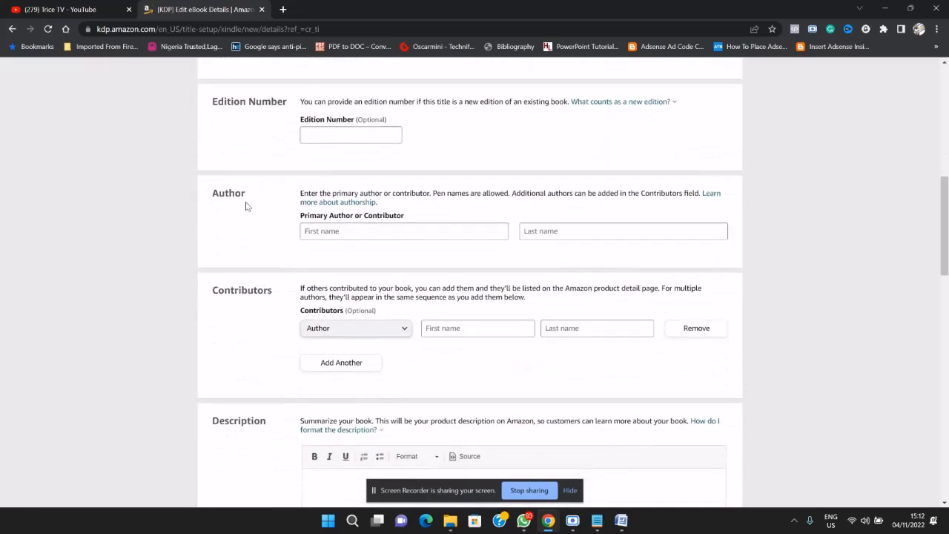
click(377, 227)
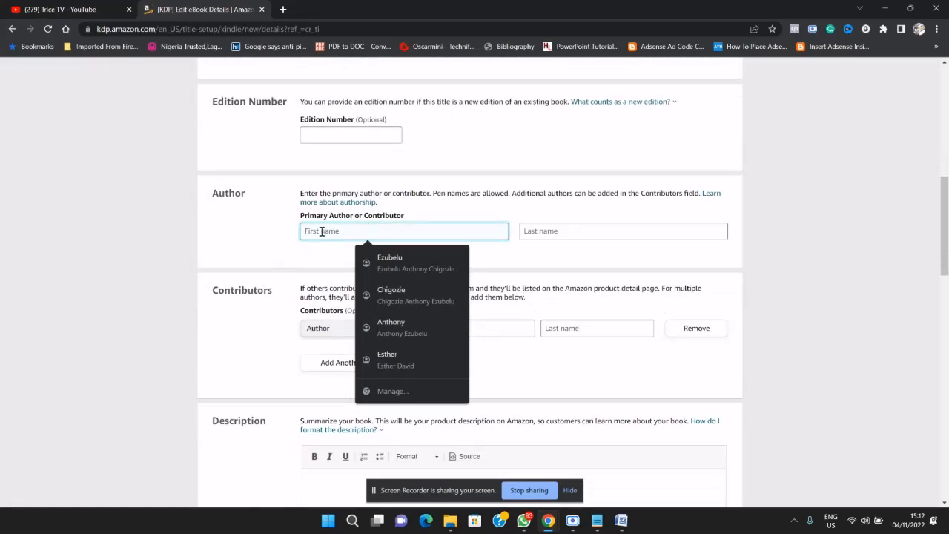
click(287, 242)
click(325, 229)
text(Felix)
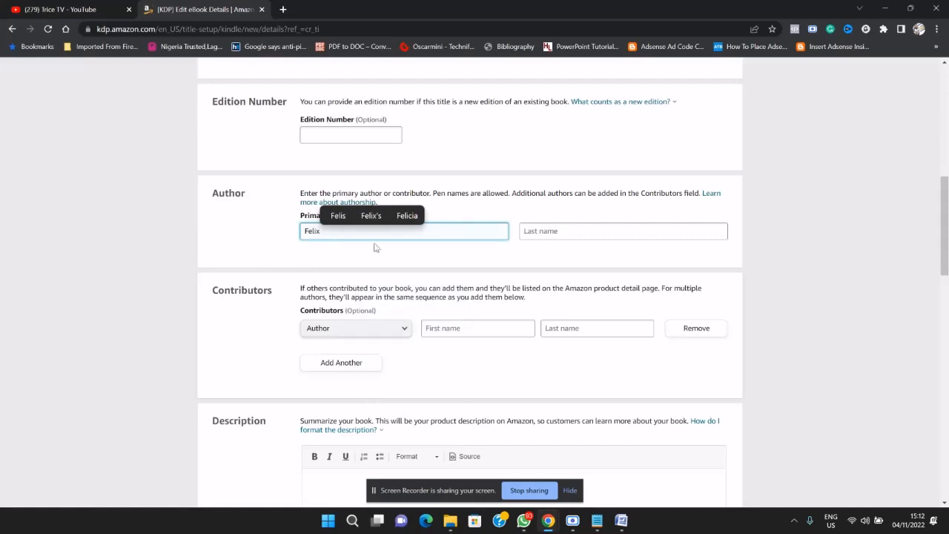
click(548, 233)
text(Okpotu)
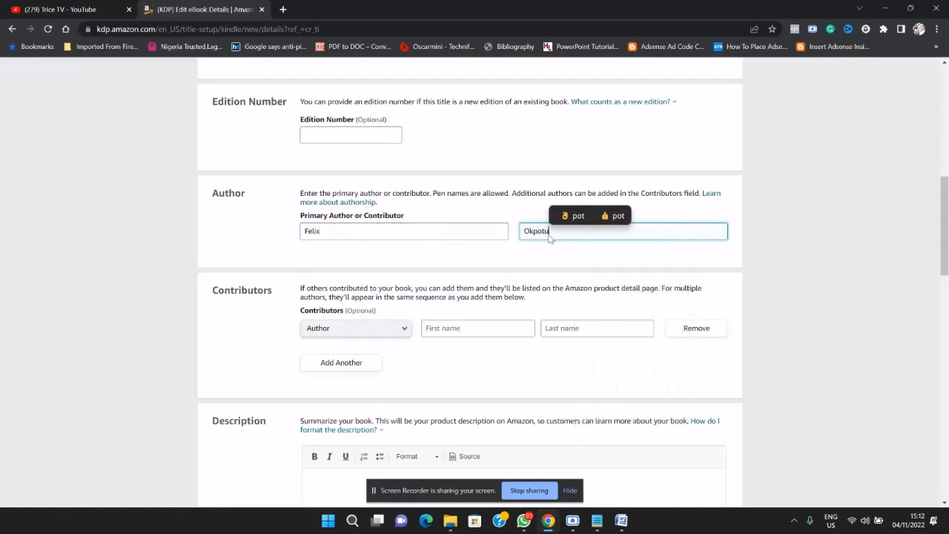
click(437, 253)
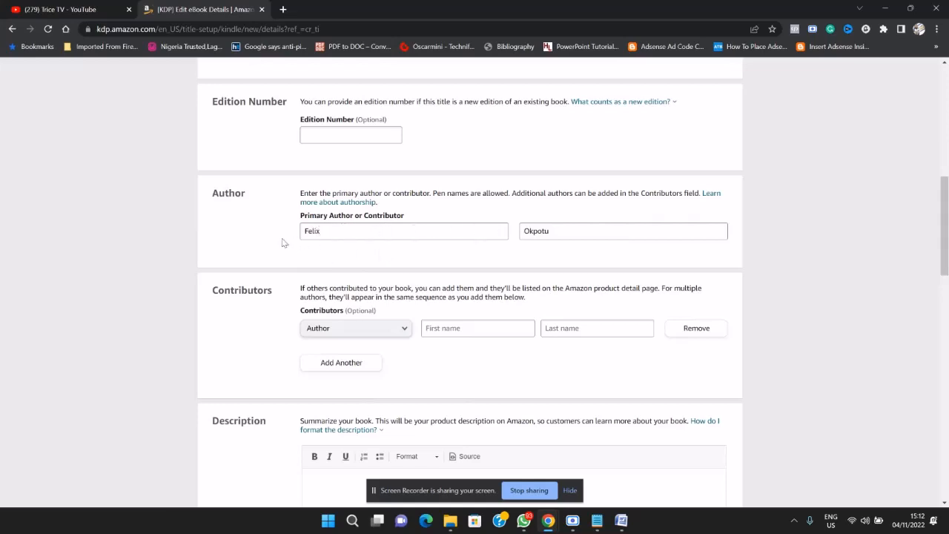
scroll(274, 241, down, 2)
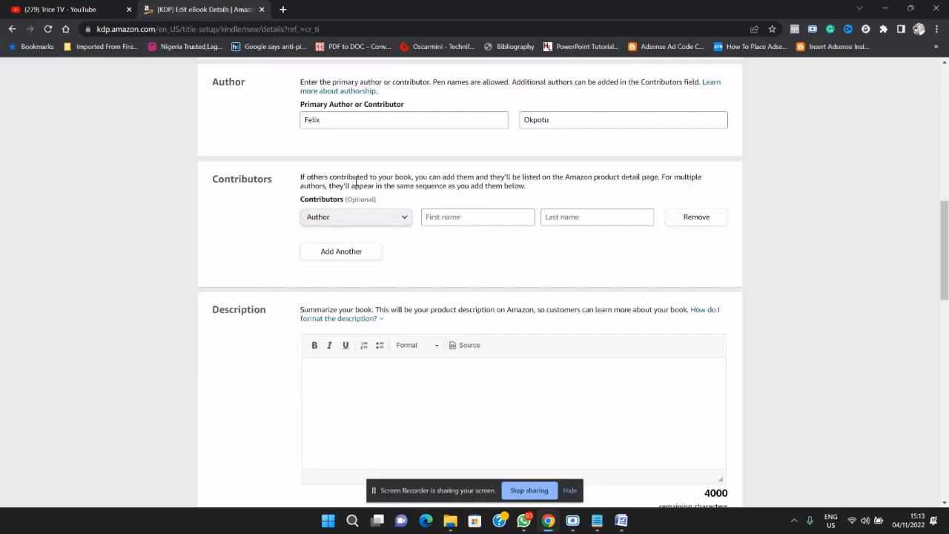
scroll(482, 196, up, 1)
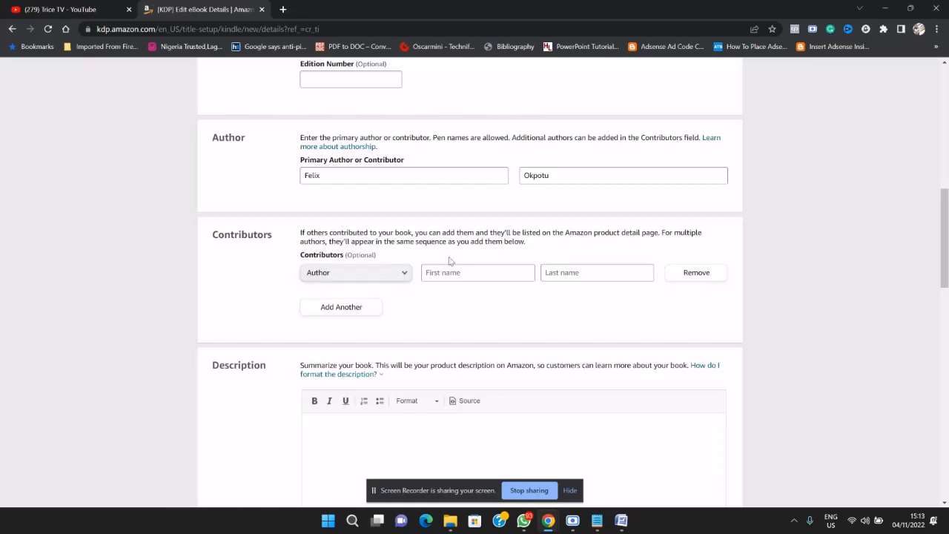
click(698, 274)
scroll(423, 229, up, 1)
click(377, 231)
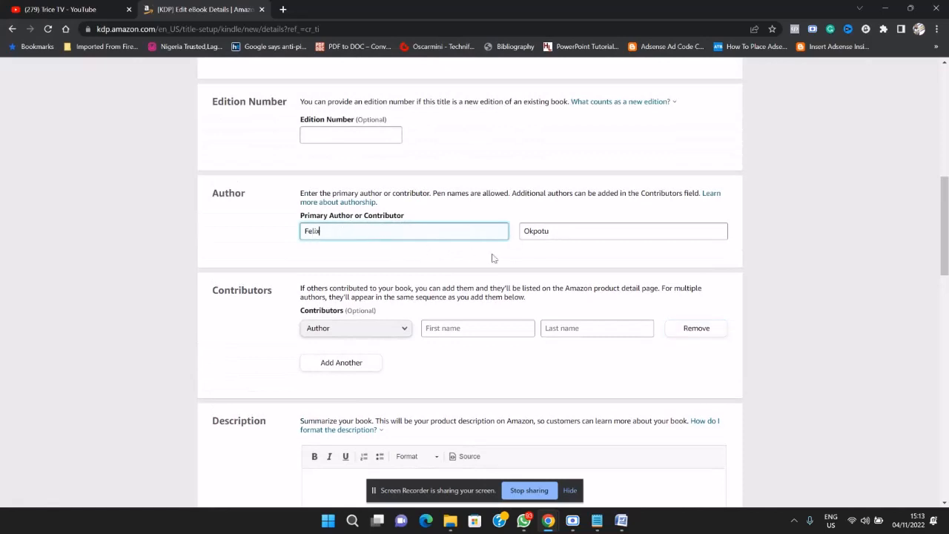
click(548, 256)
scroll(519, 252, down, 2)
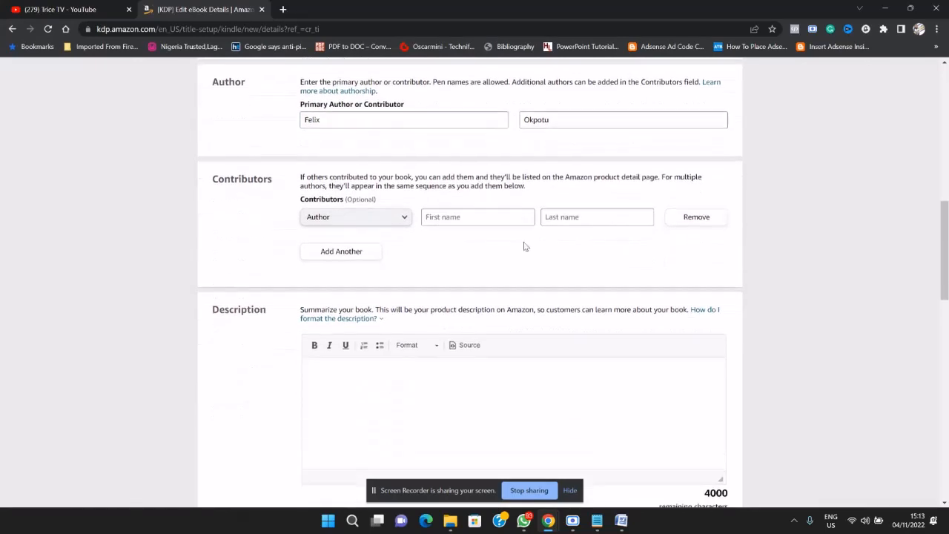
Copy the book summary starting "Abundance is a game with rules" from the Notepad notes into the eBook's Description
scroll(415, 276, down, 2)
click(382, 271)
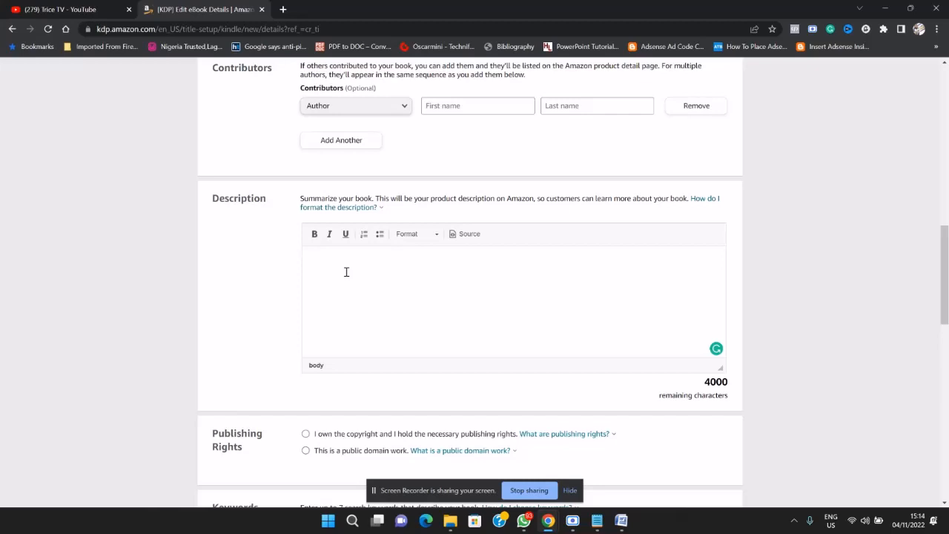
click(346, 272)
scroll(345, 282, down, 1)
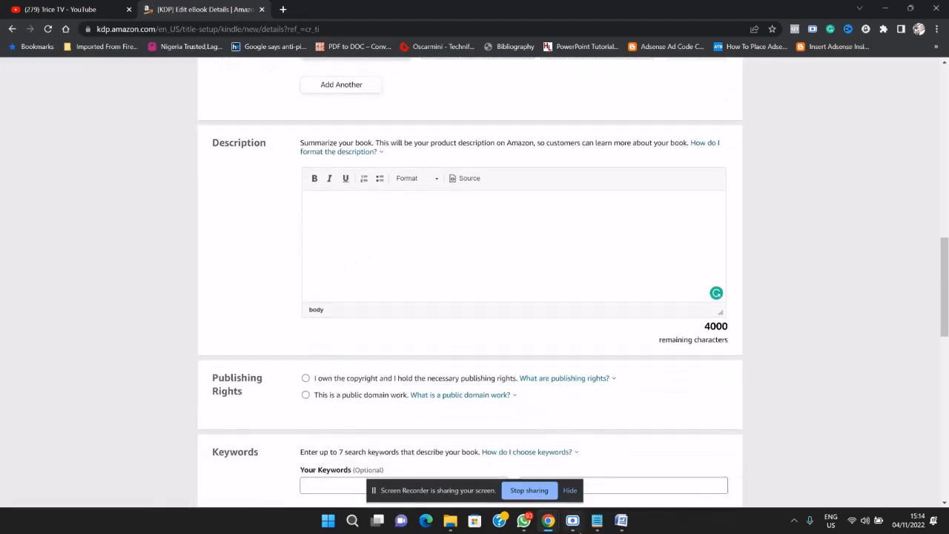
click(621, 522)
click(622, 522)
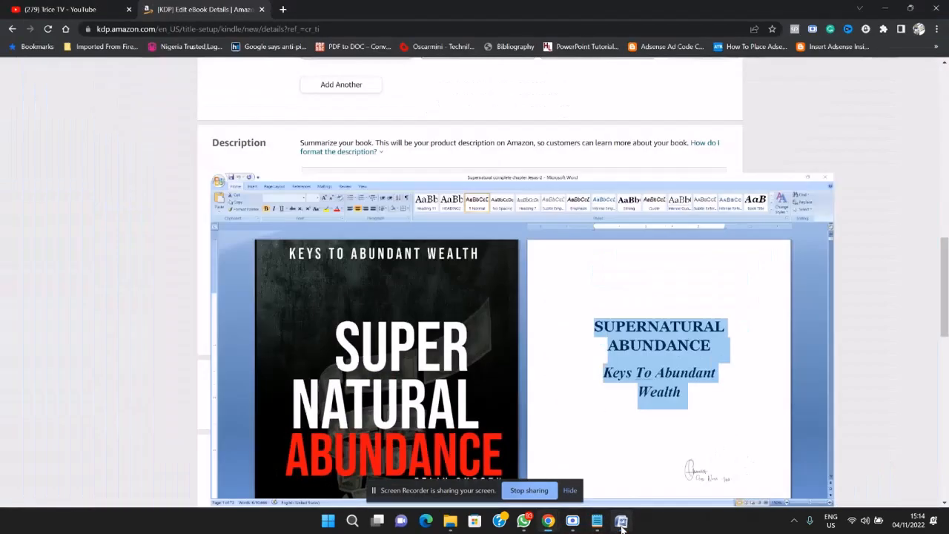
click(597, 522)
click(646, 210)
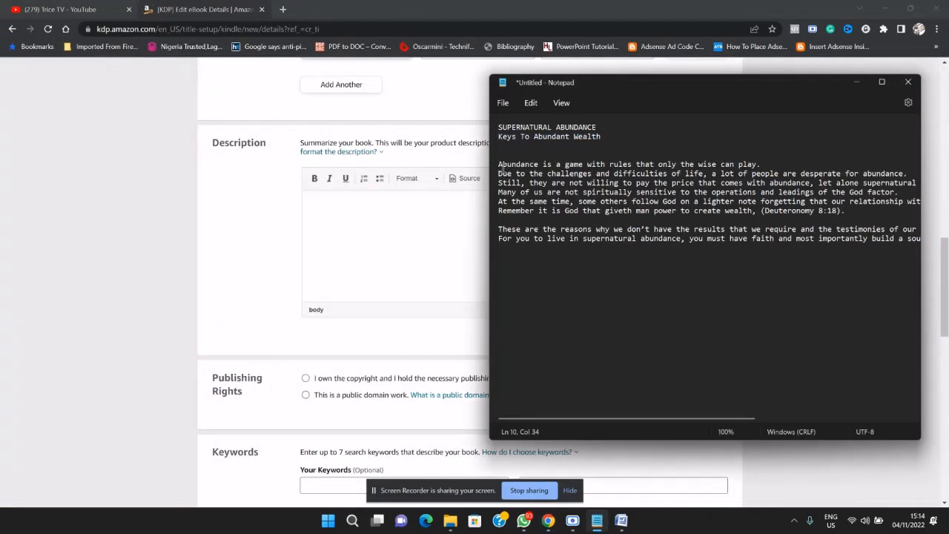
drag(499, 164, 933, 255)
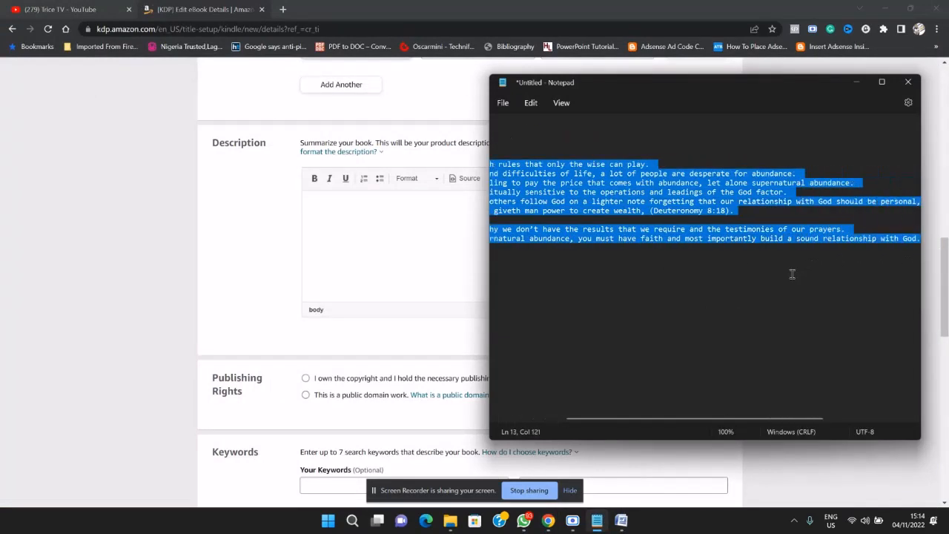
click(375, 223)
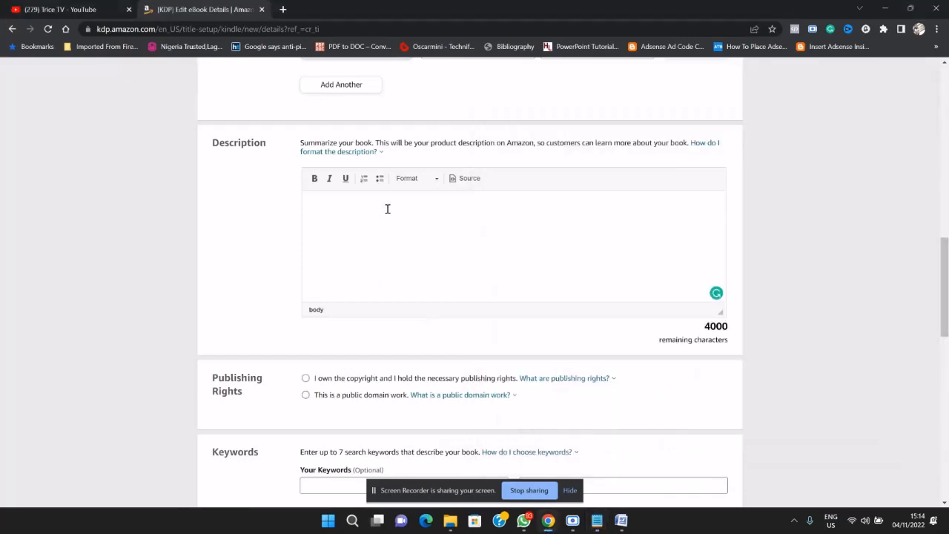
key(ctrl+v)
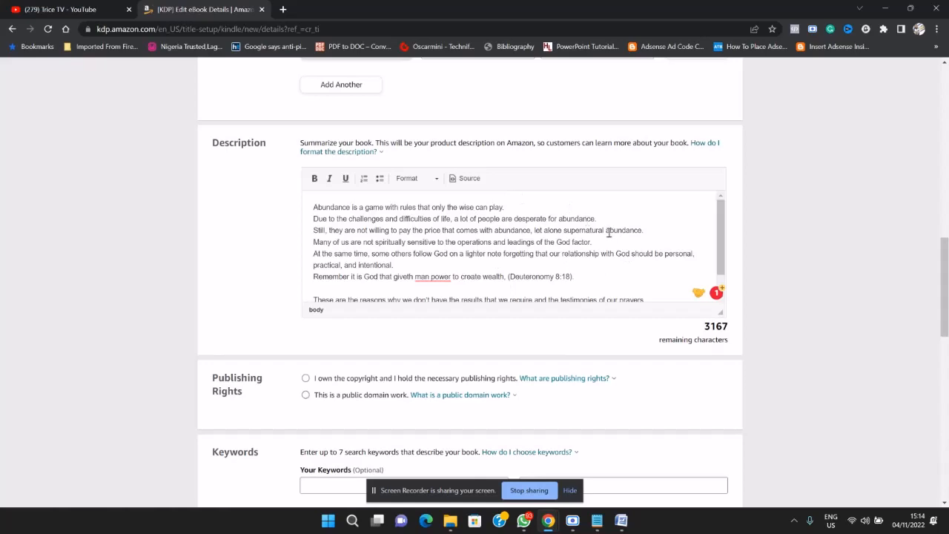
Add a period after "abundant wealth" at the end of the description
scroll(422, 246, down, 1)
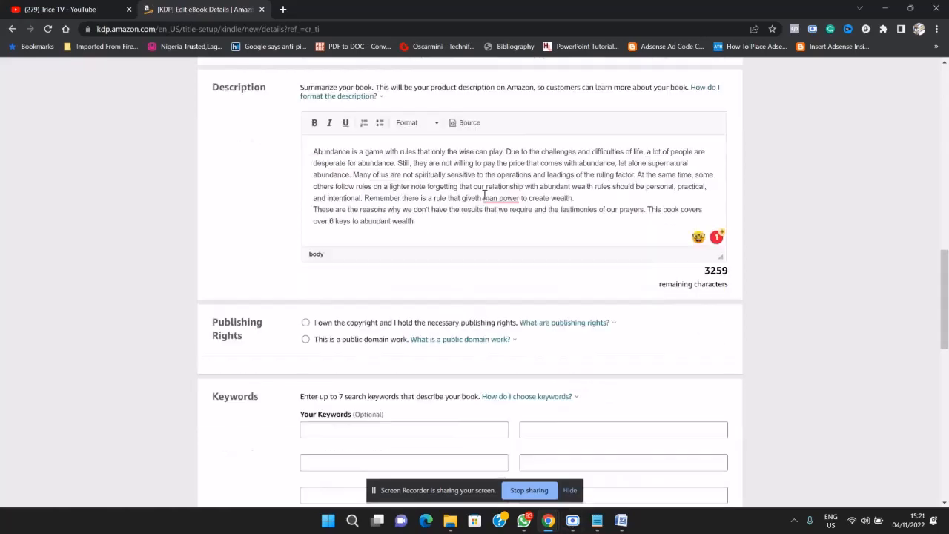
click(484, 198)
click(383, 188)
click(430, 218)
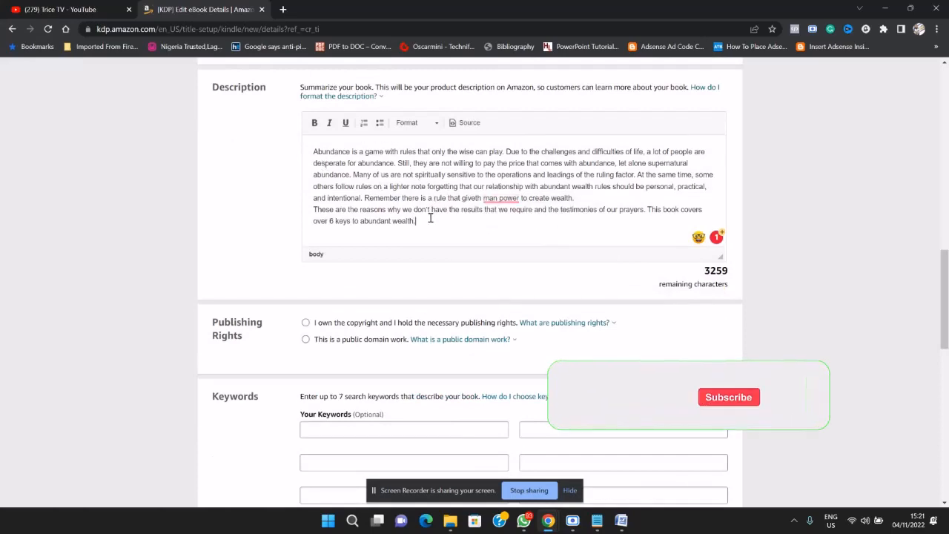
text(.)
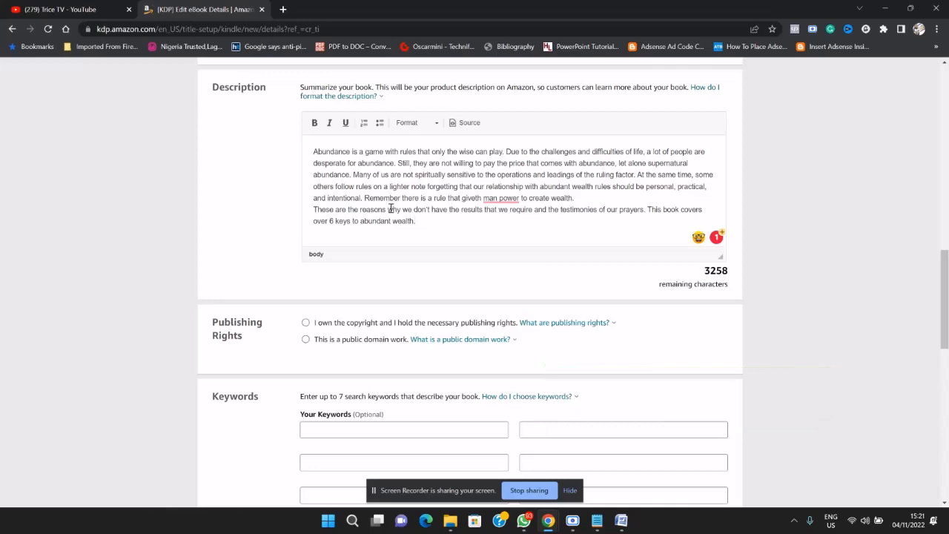
Set the publishing rights to owning the copyright and holding the necessary publishing rights
scroll(428, 197, down, 2)
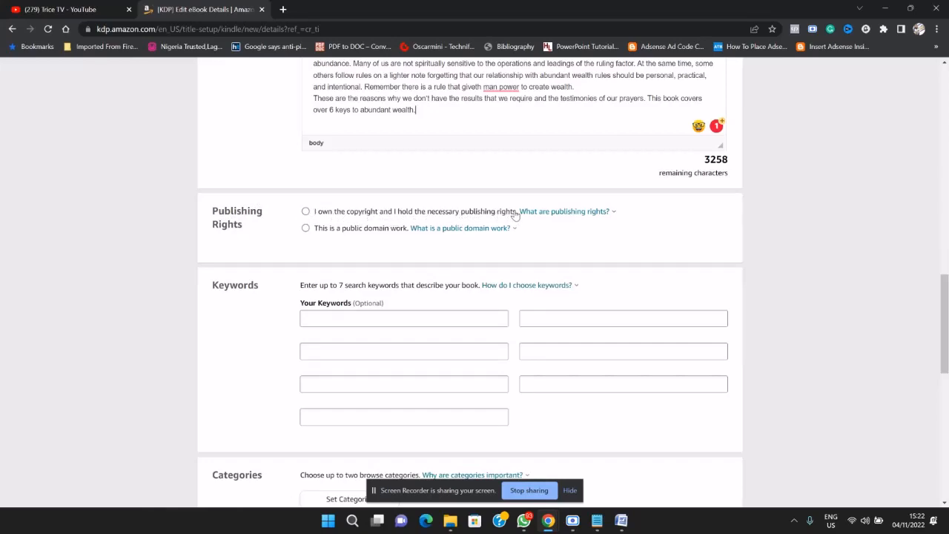
click(305, 213)
scroll(281, 259, down, 2)
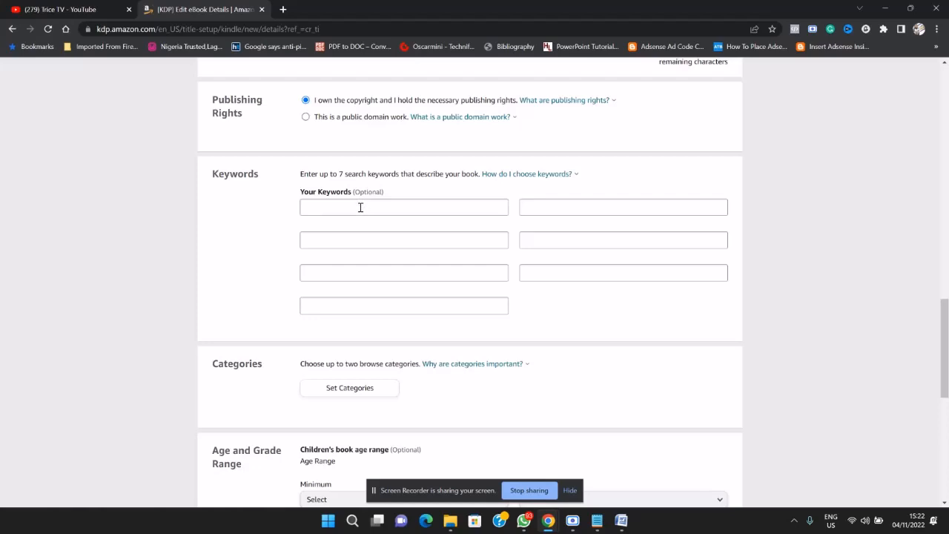
Copy the phrase "keys to abundant wealth" from the end of the description into the first keyword field
scroll(291, 212, up, 3)
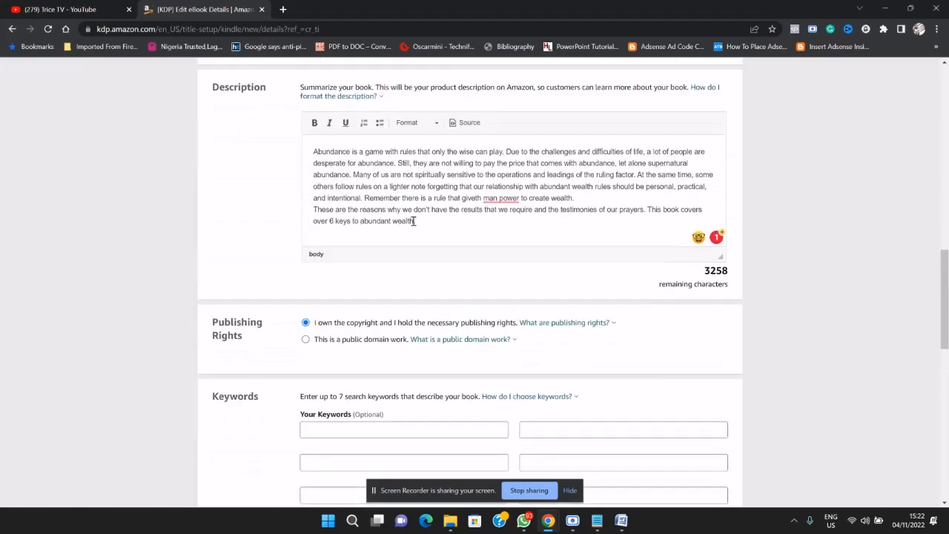
drag(415, 221, 336, 227)
key(ctrl+c)
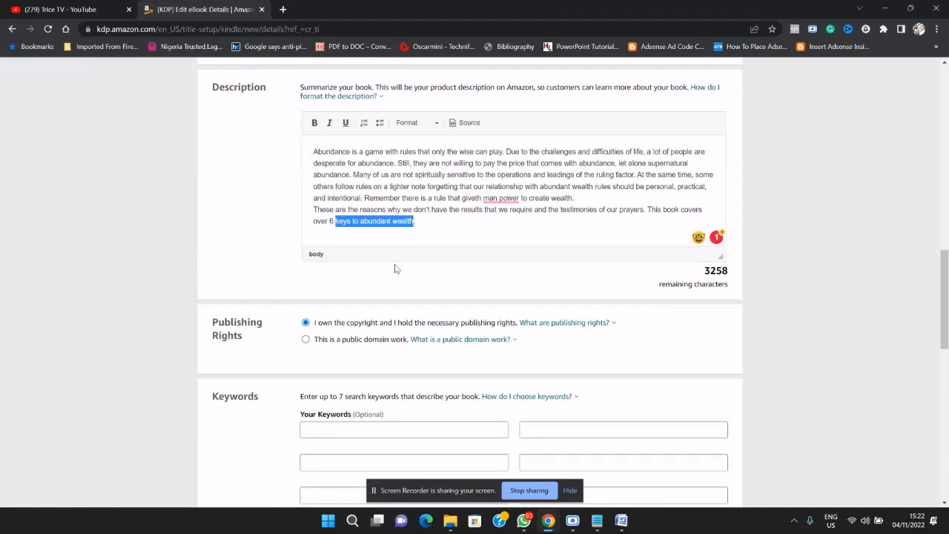
scroll(395, 269, down, 4)
click(371, 150)
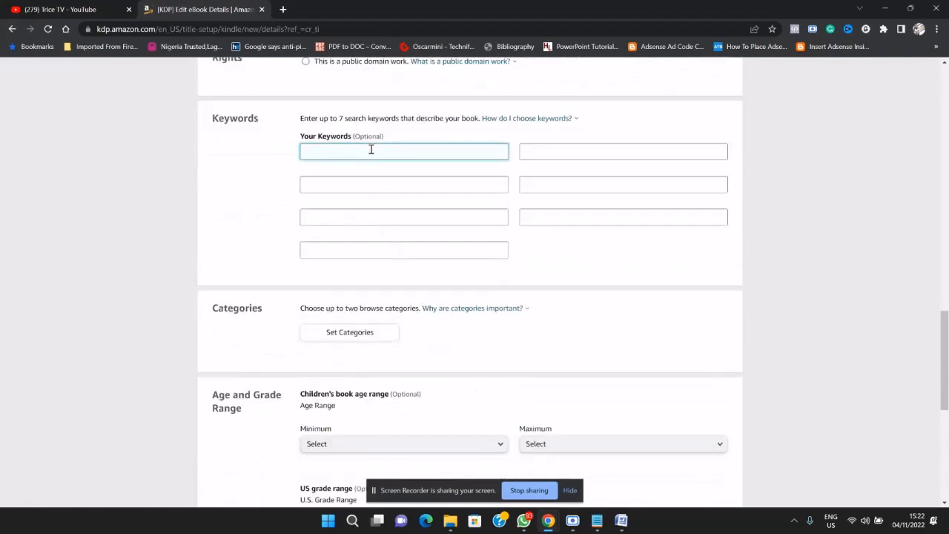
key(ctrl+v)
scroll(457, 181, up, 2)
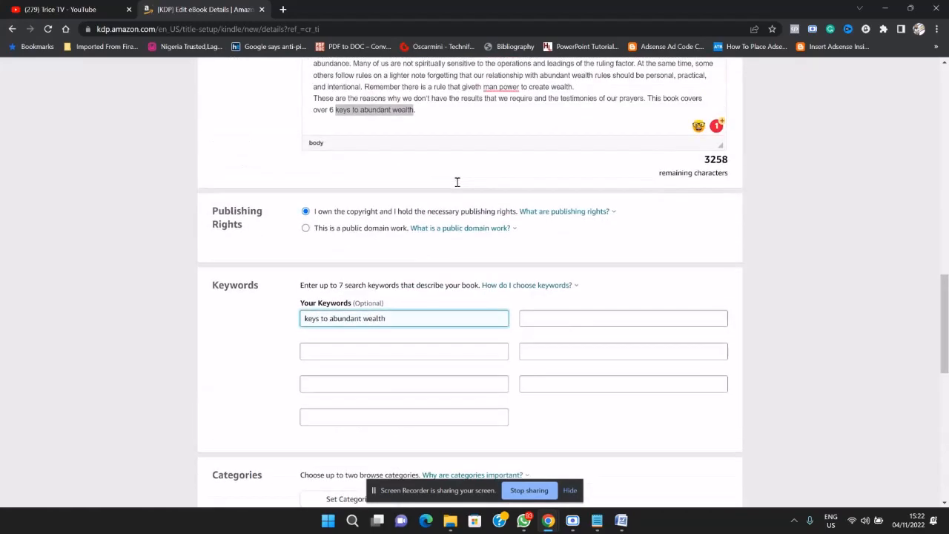
scroll(460, 222, up, 2)
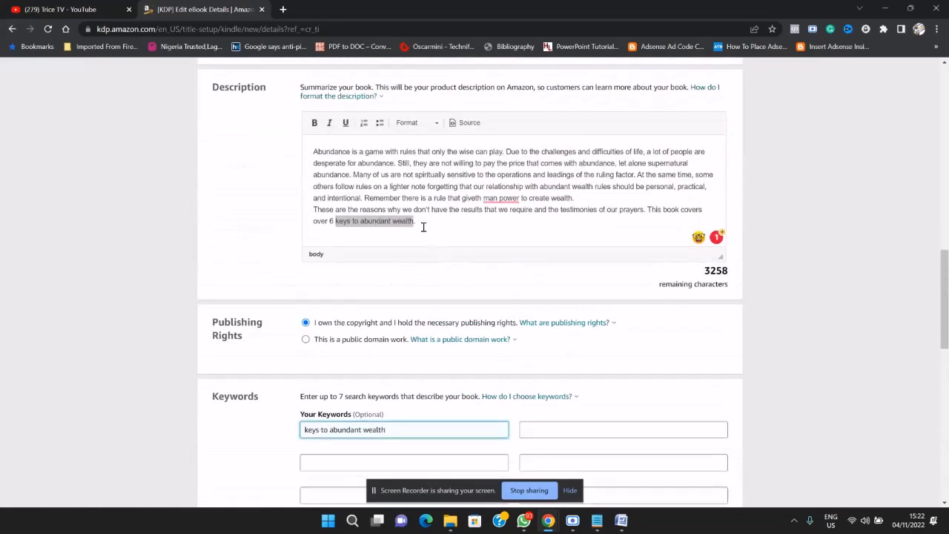
click(407, 174)
scroll(483, 215, down, 2)
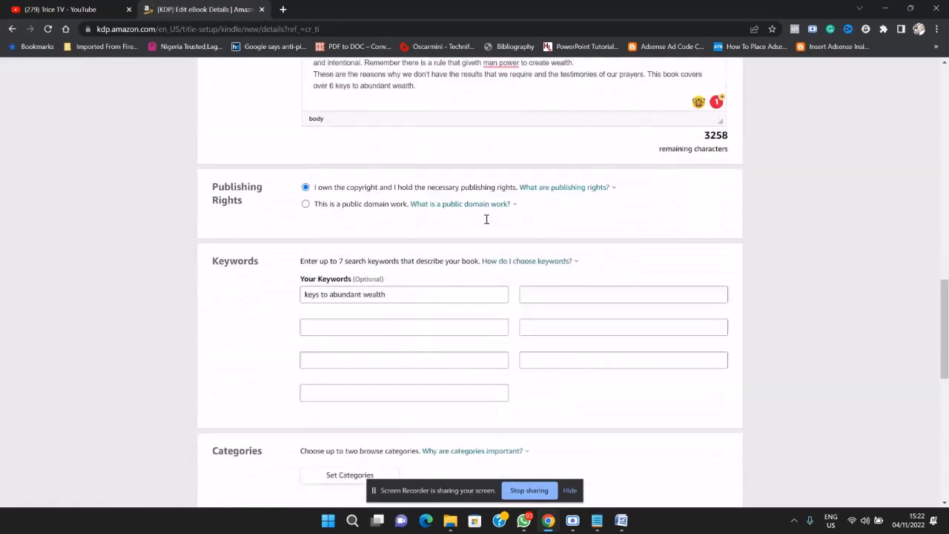
scroll(445, 289, down, 1)
click(578, 207)
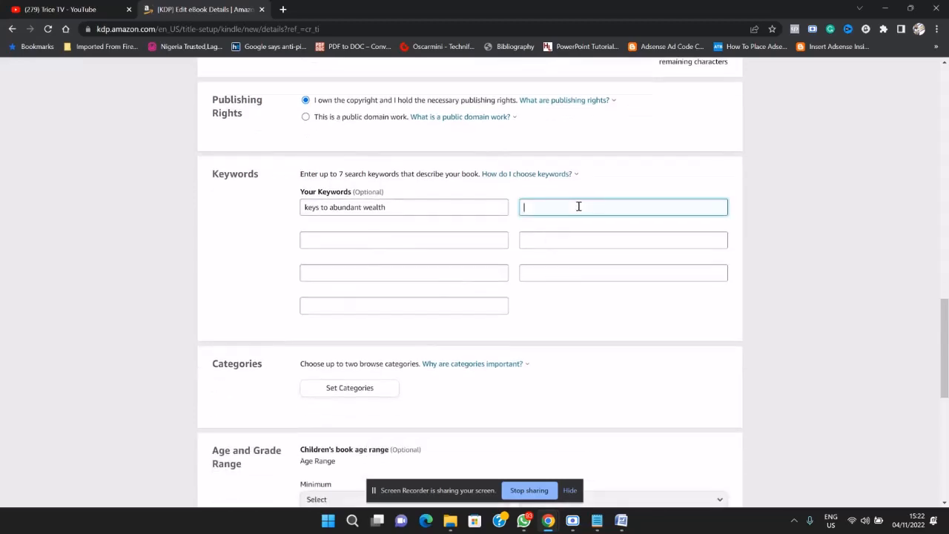
Search Google in a new tab for the first keyword, "keys to abundant wealth", and examine the related searches for keyword ideas
drag(441, 201, 305, 206)
key(ctrl+c)
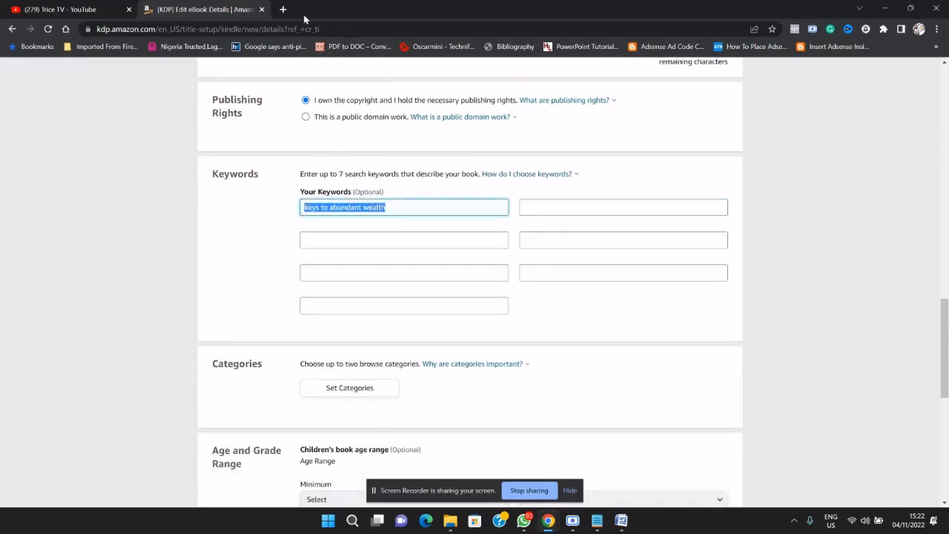
click(282, 9)
key(ctrl+v)
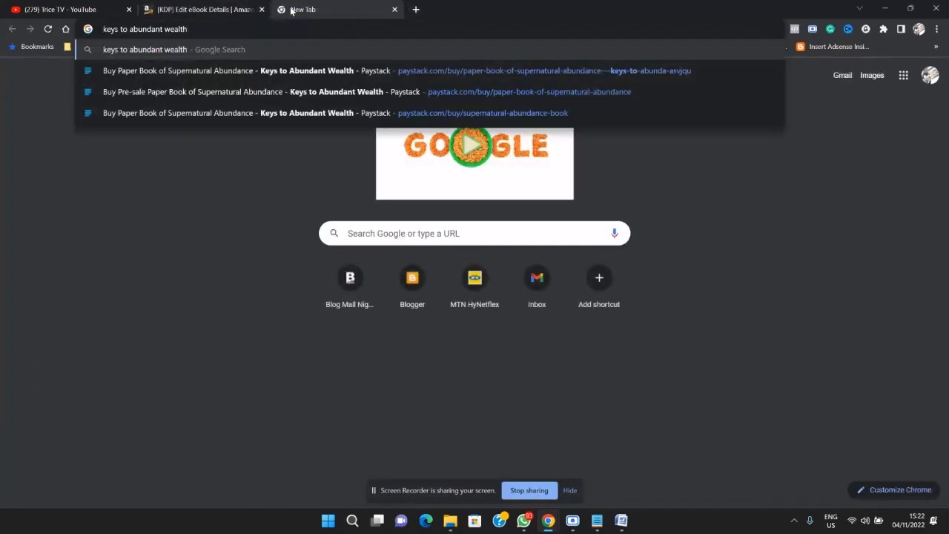
key(Return)
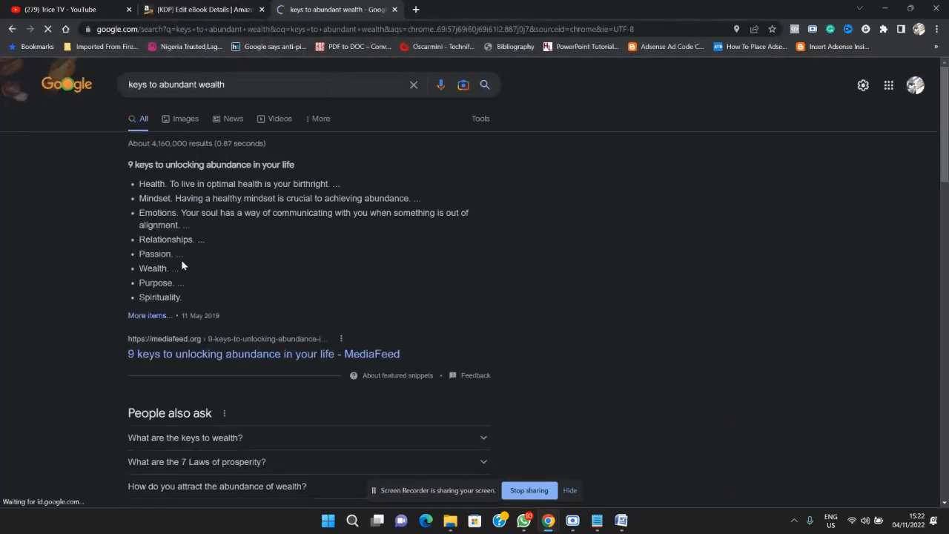
scroll(226, 227, down, 20)
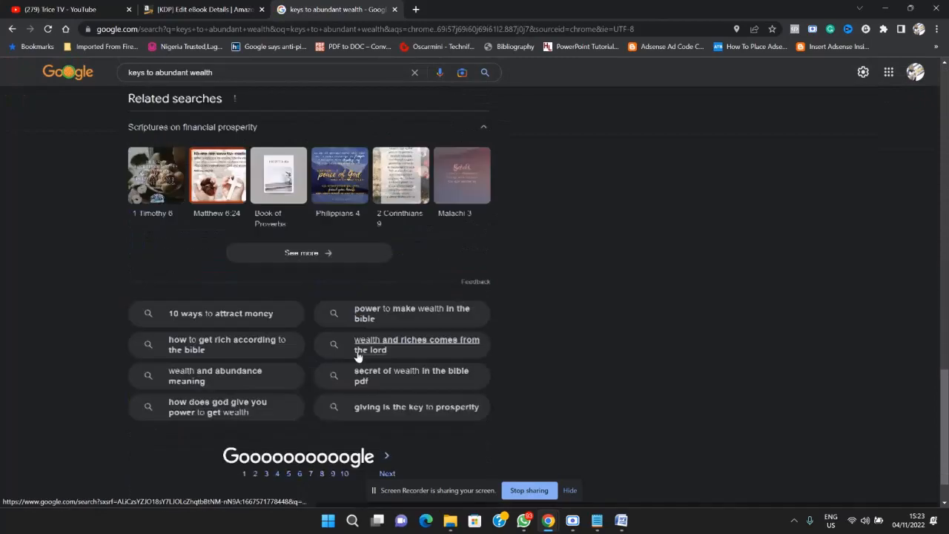
scroll(358, 356, down, 1)
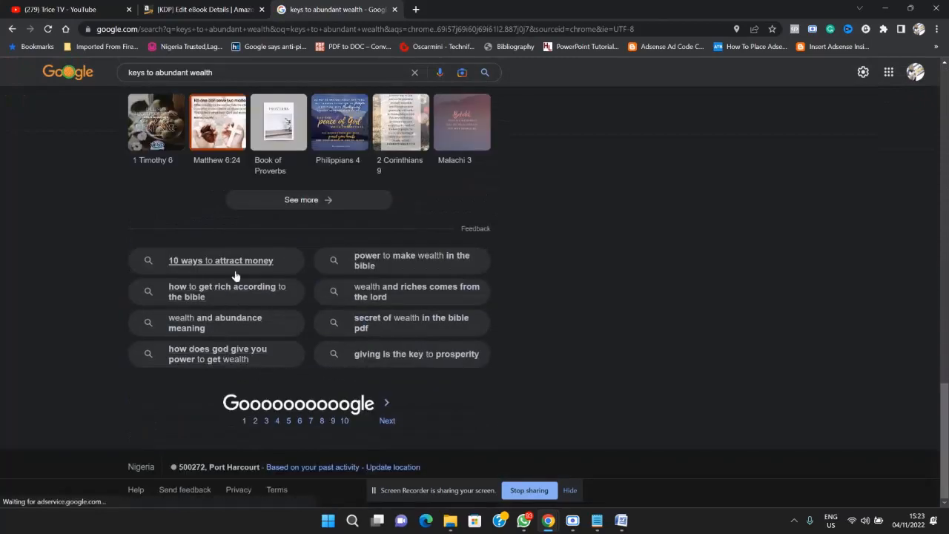
Open the related search "power to make wealth in the bible" in a new tab and copy its query into the second keyword field
right_click(381, 260)
click(415, 267)
click(473, 13)
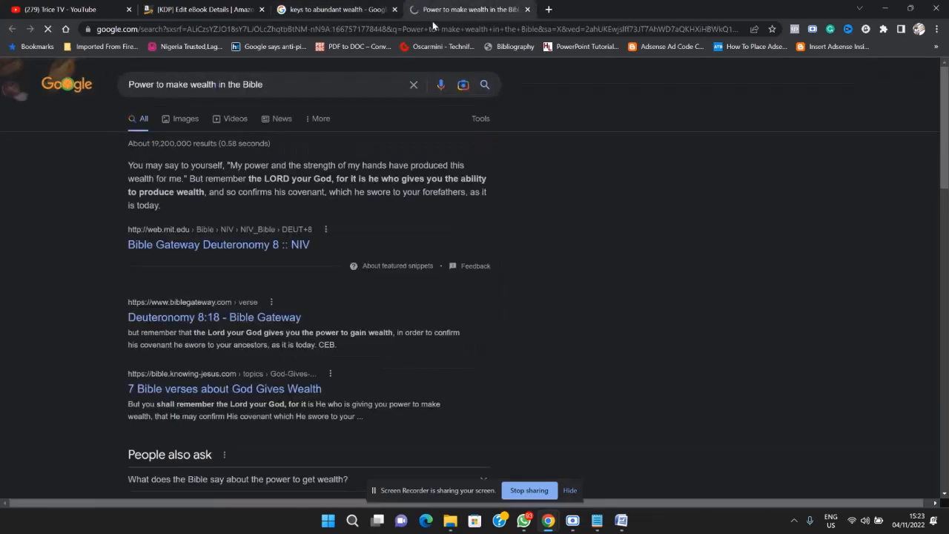
drag(271, 99, 119, 97)
key(ctrl+c)
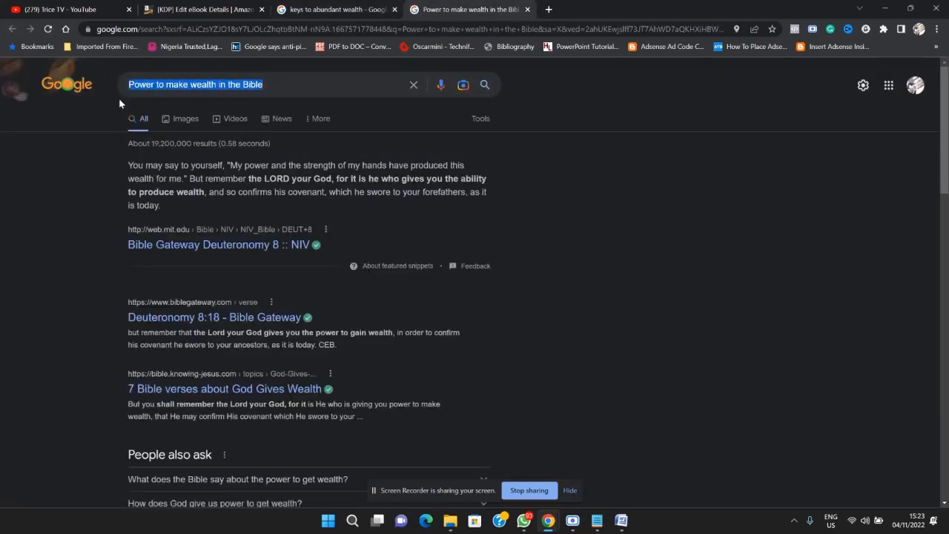
click(202, 9)
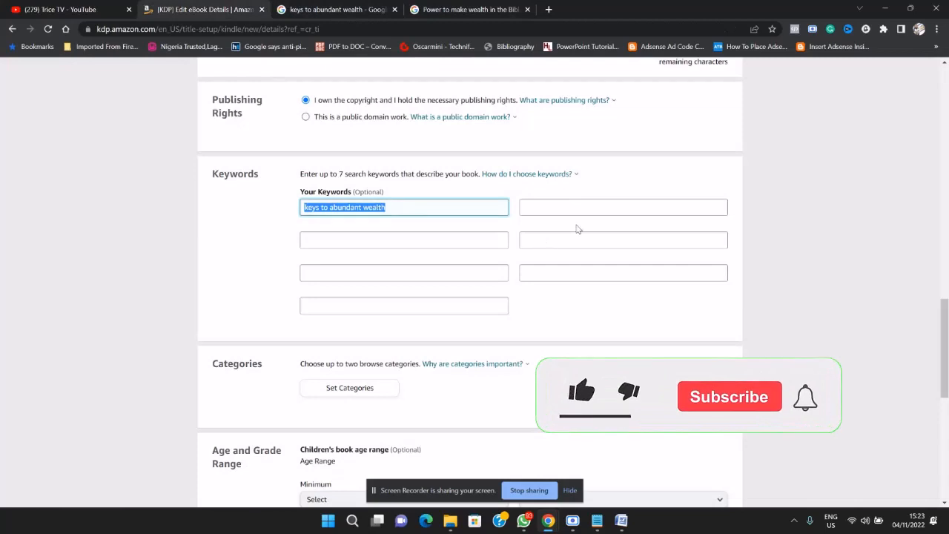
click(569, 207)
key(ctrl+v)
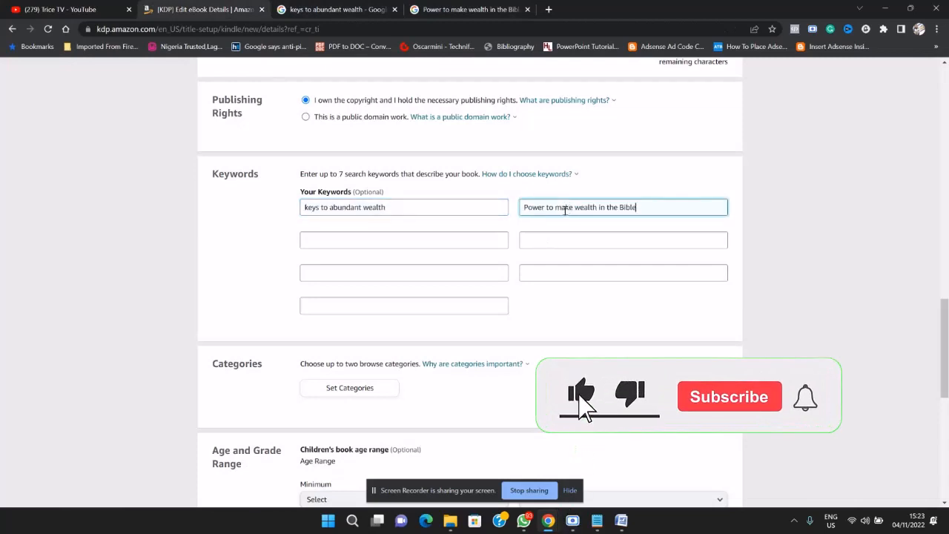
click(467, 243)
click(453, 9)
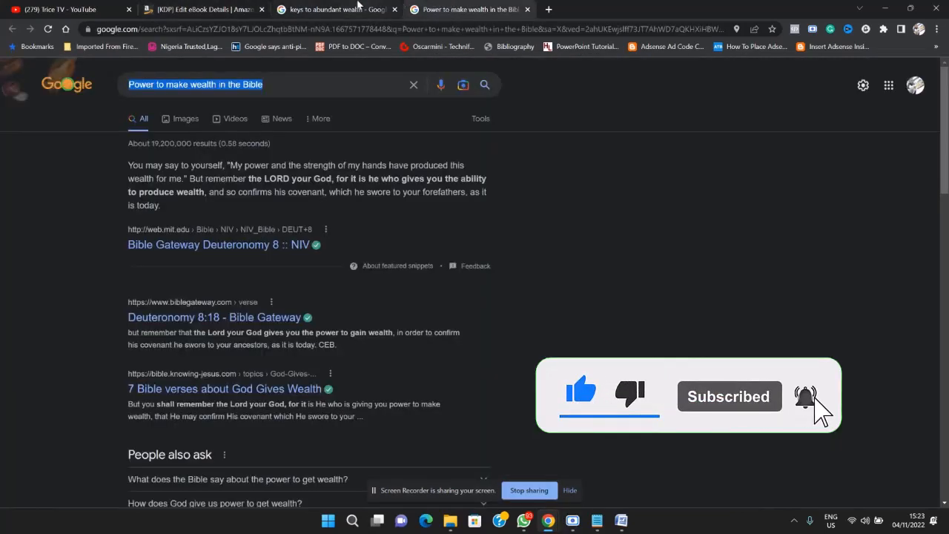
click(359, 7)
click(218, 8)
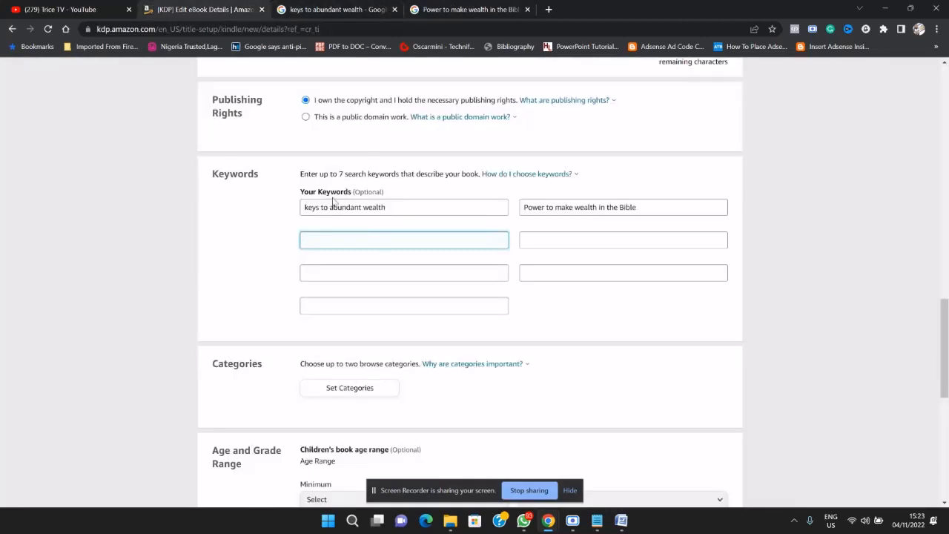
click(629, 187)
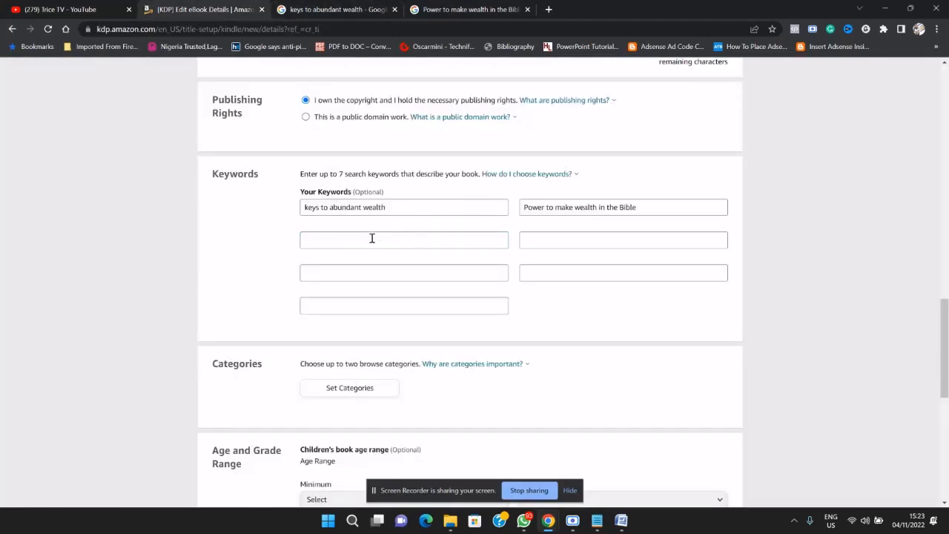
Open the related searches "how to get rich according to the bible" and "secret of wealth in the bible pdf" in new tabs and view the latter
click(349, 10)
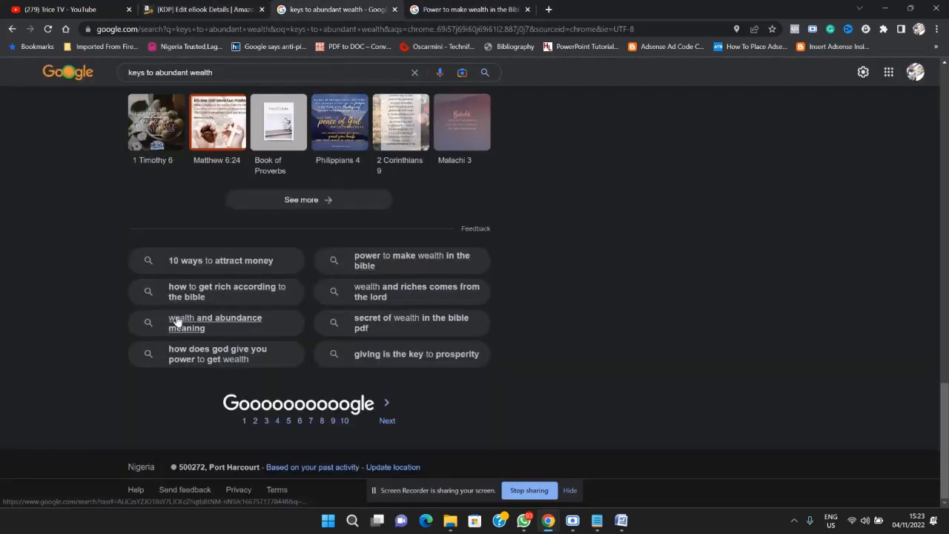
right_click(241, 294)
click(248, 300)
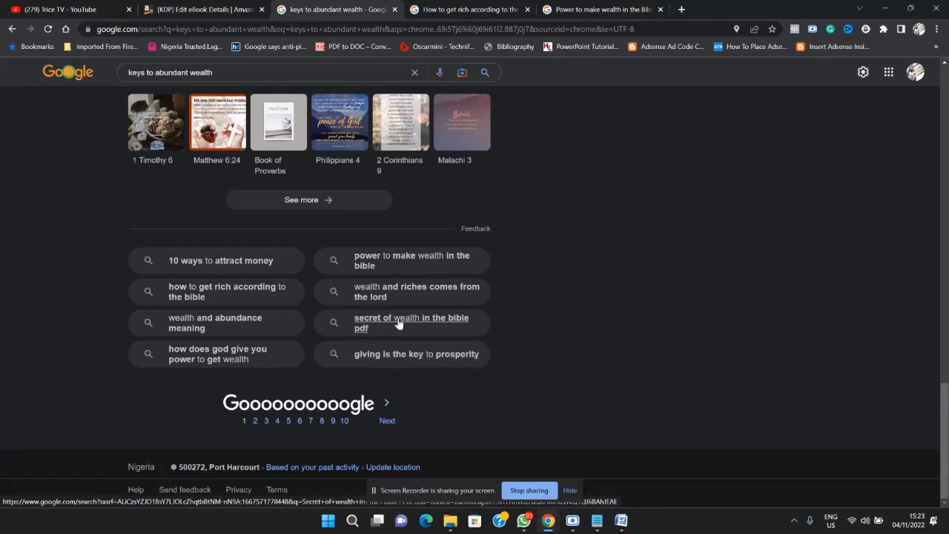
right_click(422, 324)
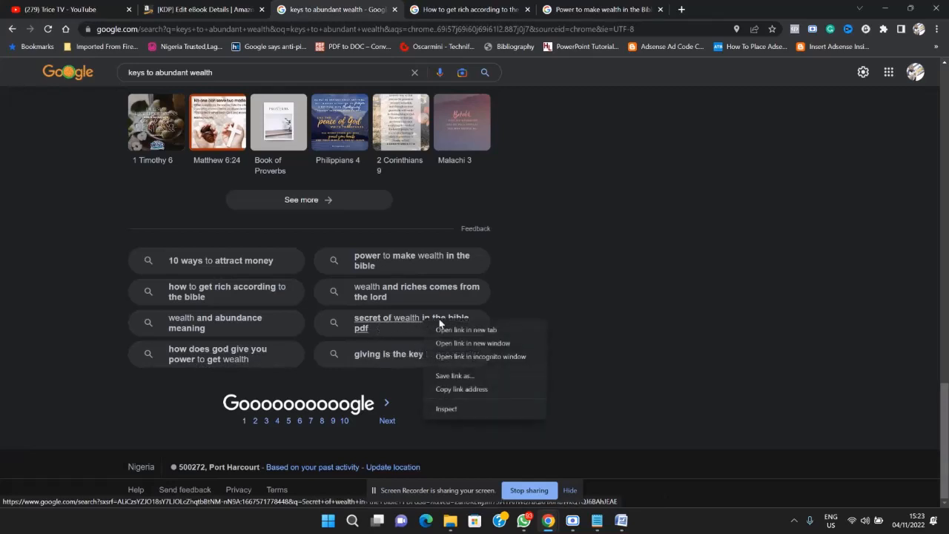
click(451, 331)
click(601, 9)
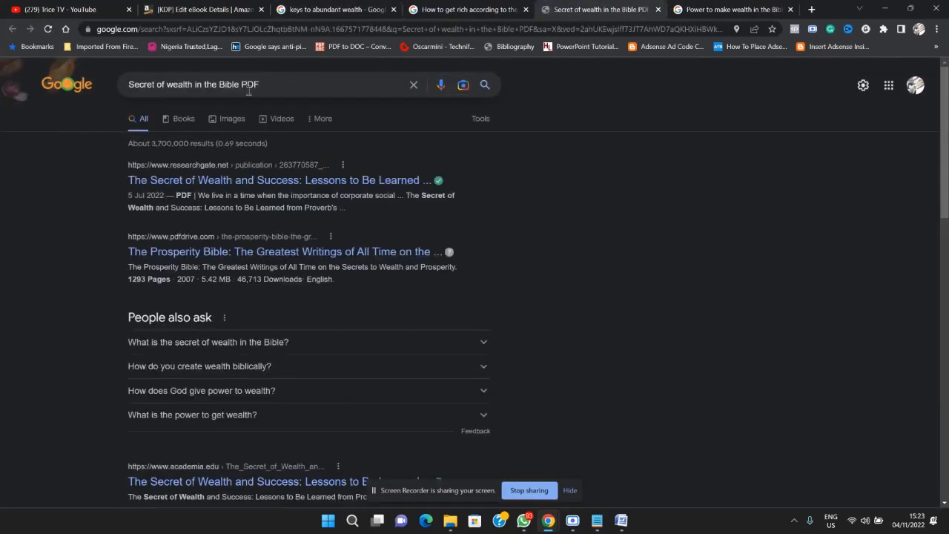
Copy "Secret of wealth in the Bible" without "PDF" from the Google query into the fourth keyword field
drag(241, 84, 124, 87)
key(ctrl+c)
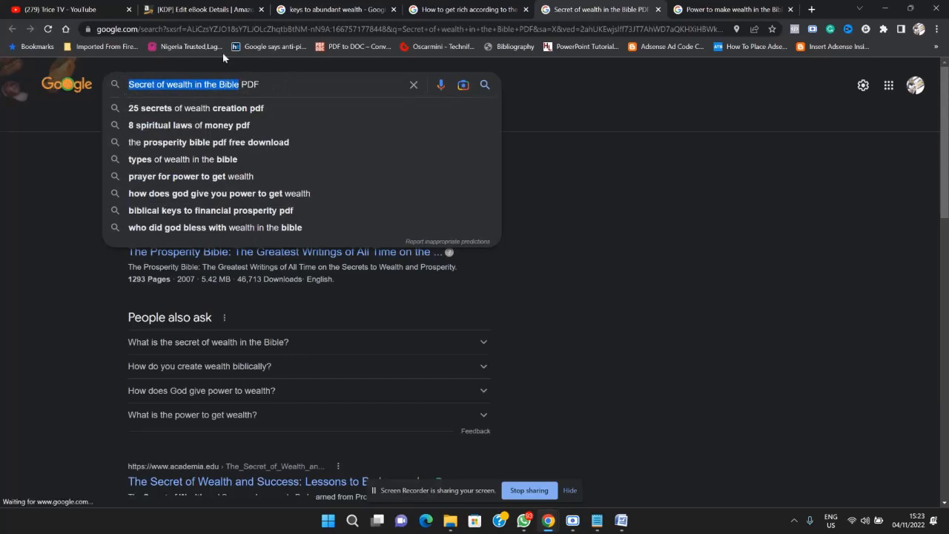
click(227, 11)
click(543, 236)
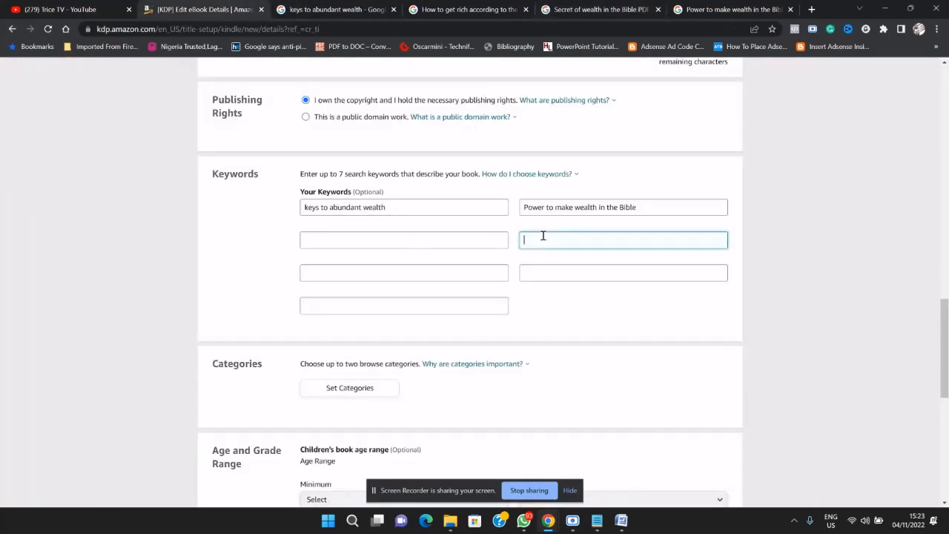
key(ctrl+v)
Copy the Google query "How to get rich according to the Bible" into the third keyword field
click(583, 7)
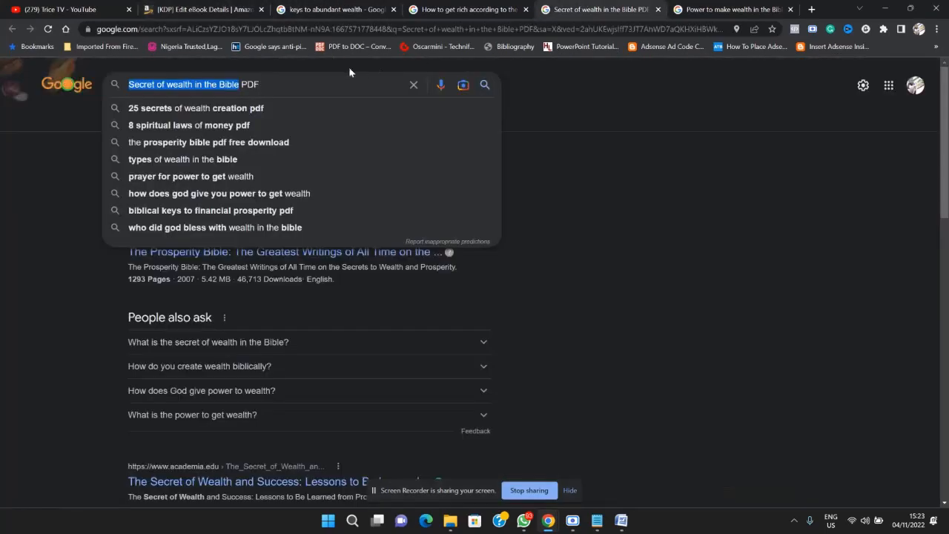
click(457, 10)
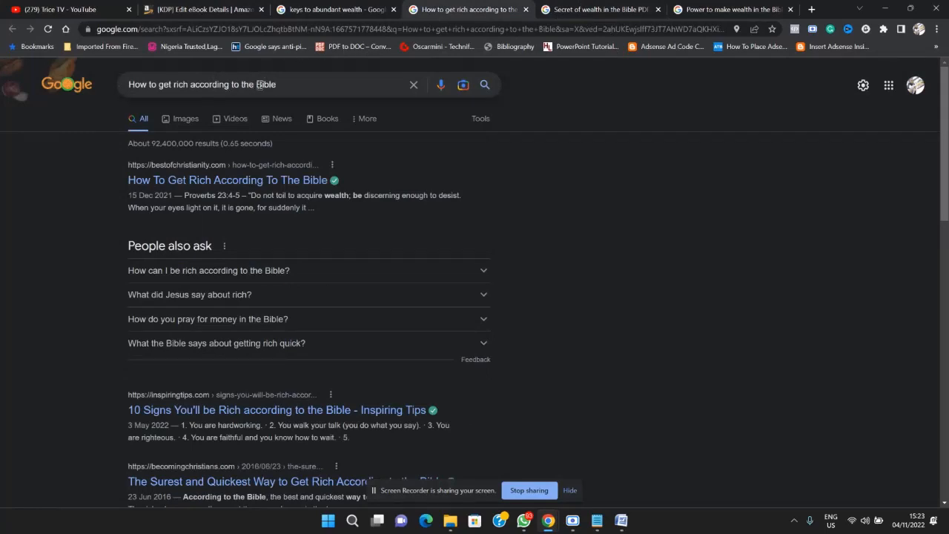
drag(287, 84, 113, 90)
key(ctrl+c)
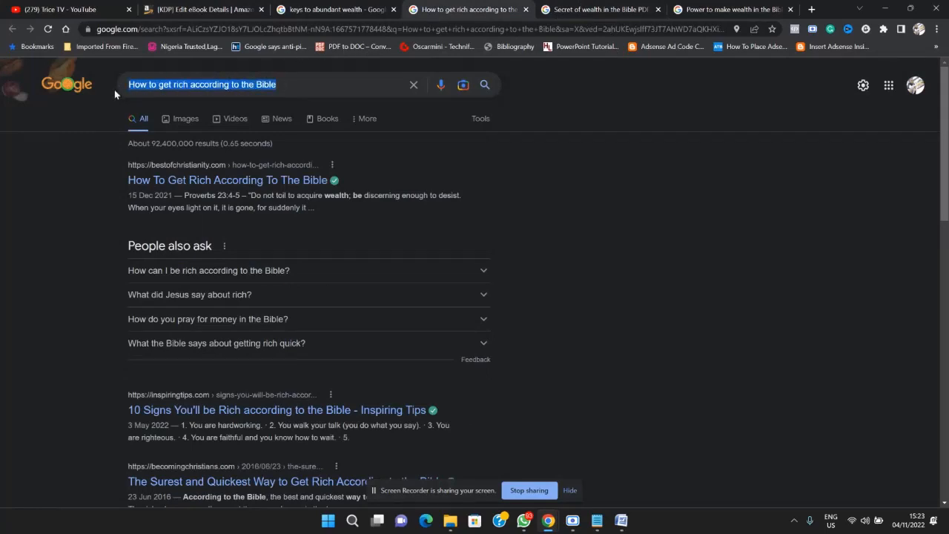
click(336, 9)
click(202, 8)
click(349, 240)
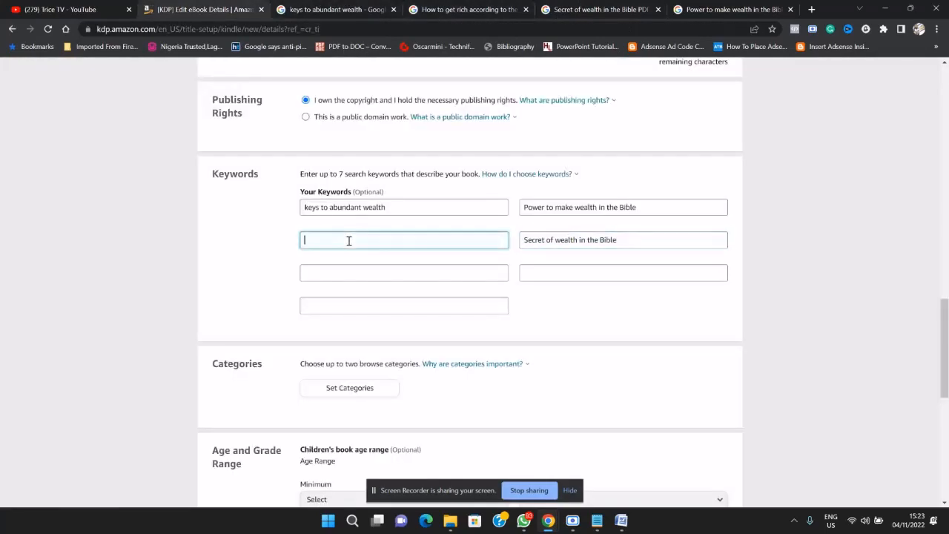
key(ctrl+v)
Enter "how to be rich" as the fifth keyword
click(434, 275)
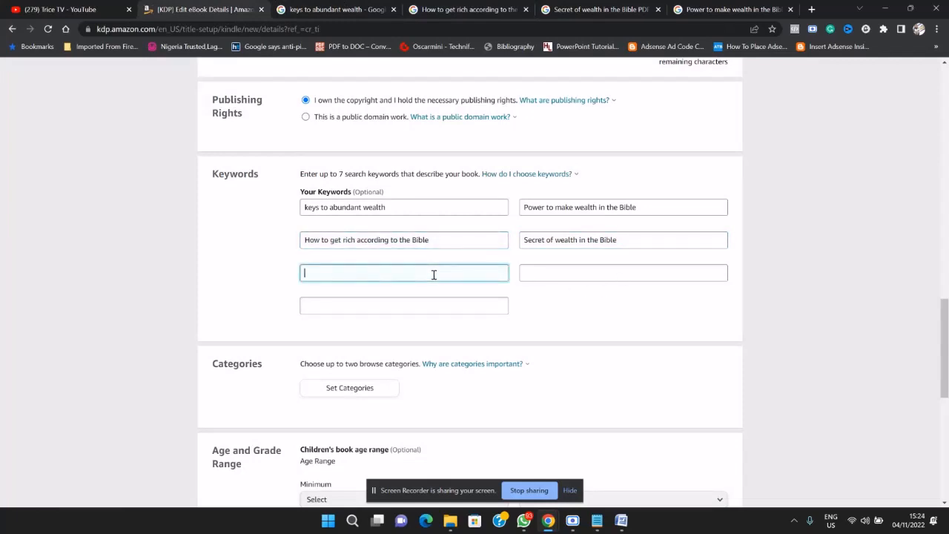
text(how to )
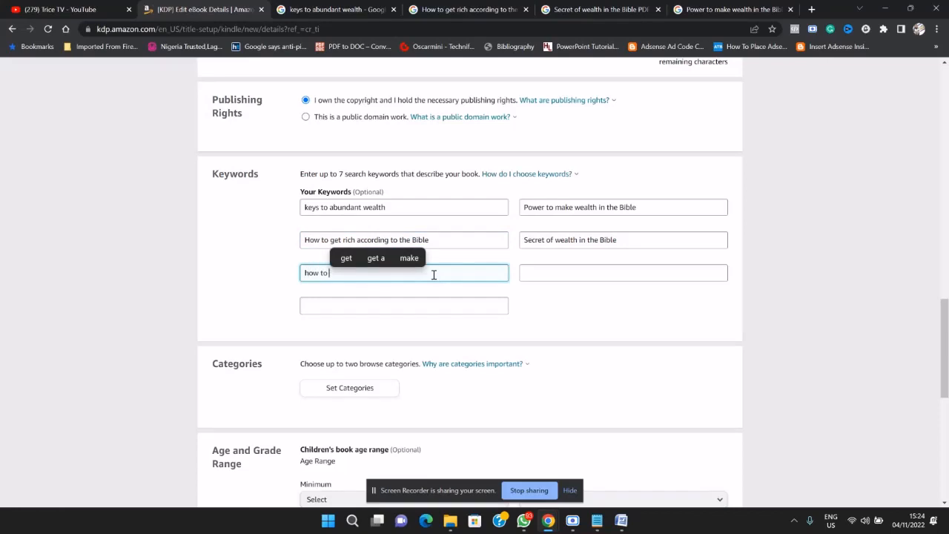
text(be rich)
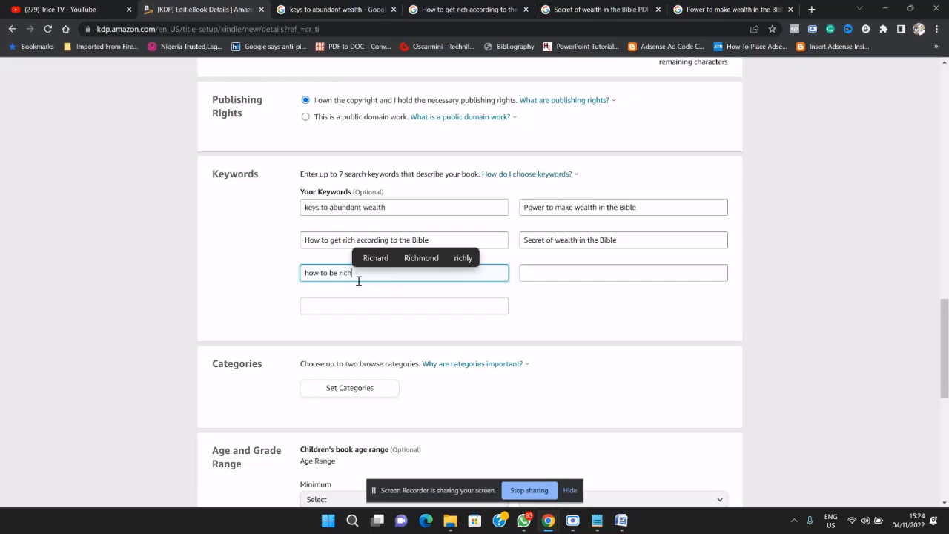
click(360, 309)
click(569, 276)
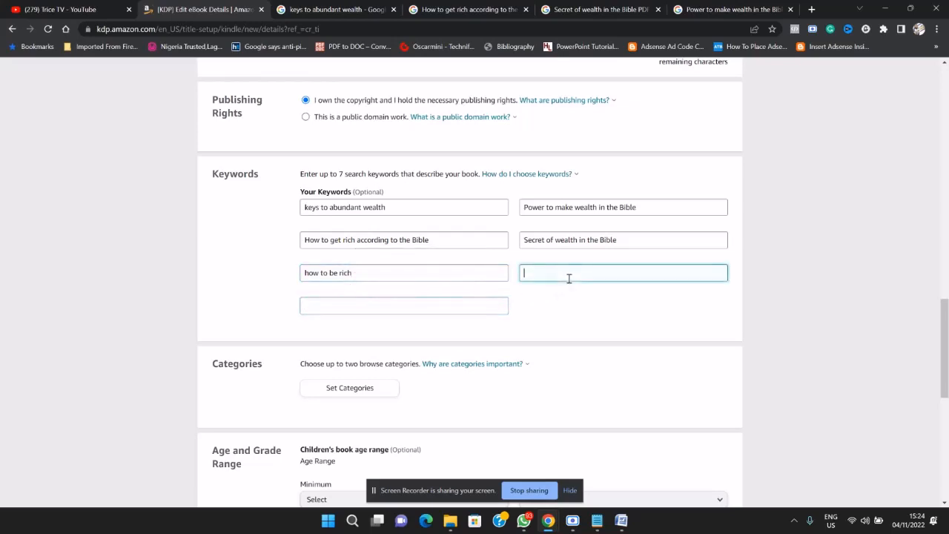
text(abu)
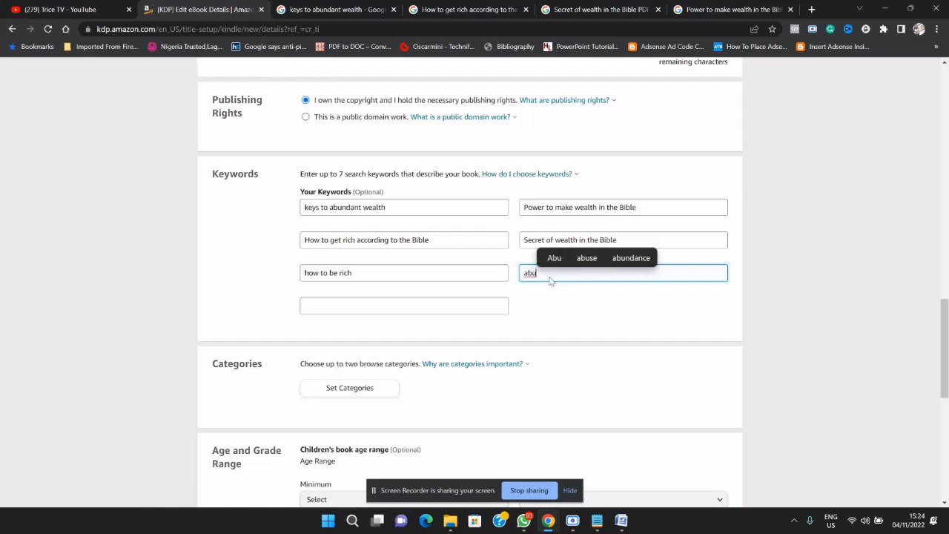
key(BackSpace)
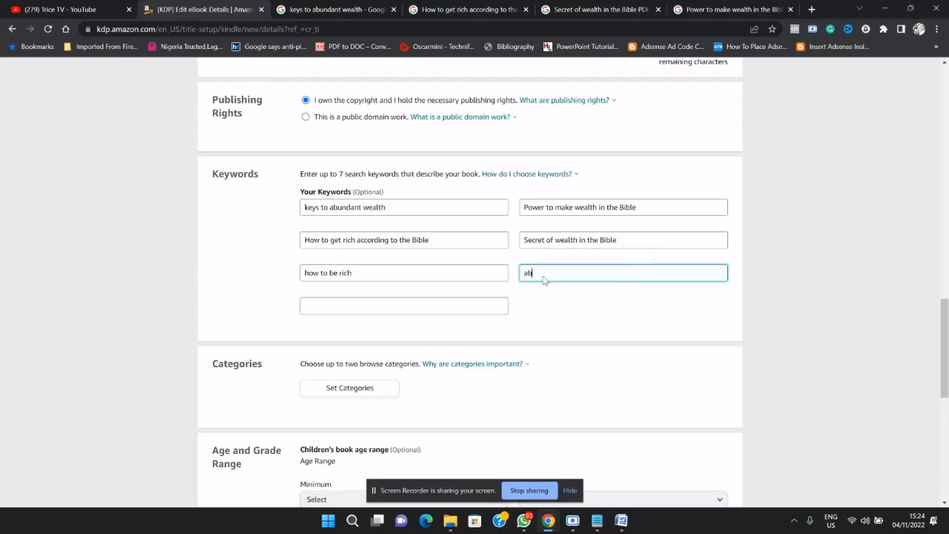
Copy the book title "Supernatural Abundance" into the sixth keyword field
scroll(536, 277, up, 15)
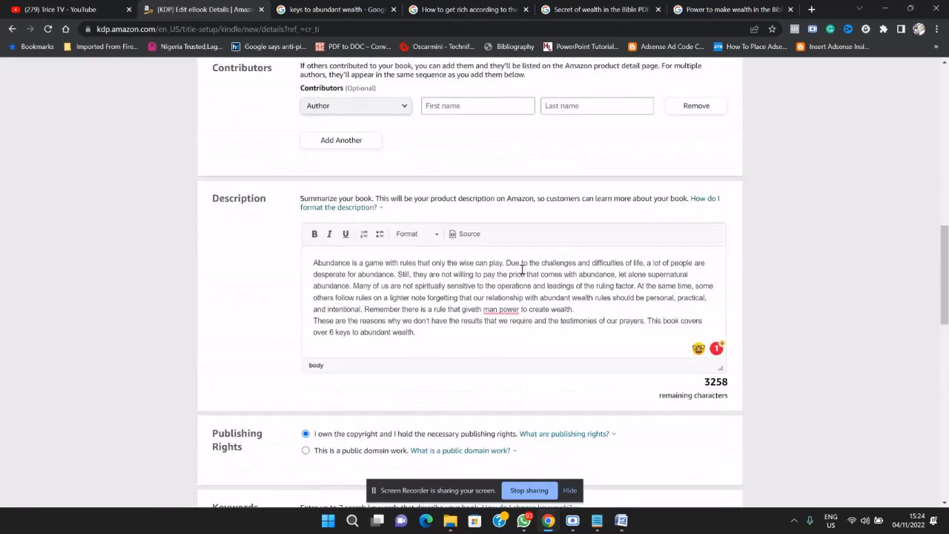
scroll(385, 233, down, 2)
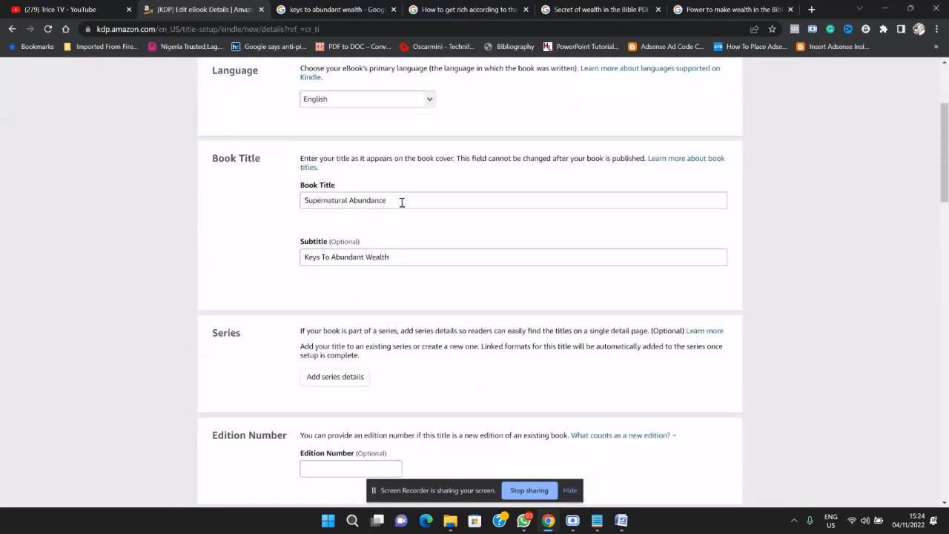
drag(402, 202, 228, 204)
key(ctrl+c)
scroll(289, 338, down, 20)
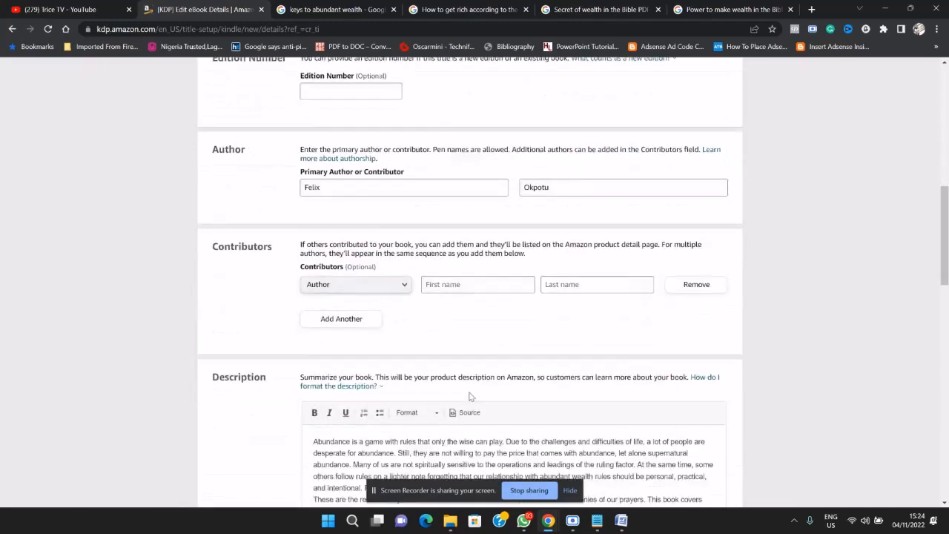
scroll(549, 322, up, 3)
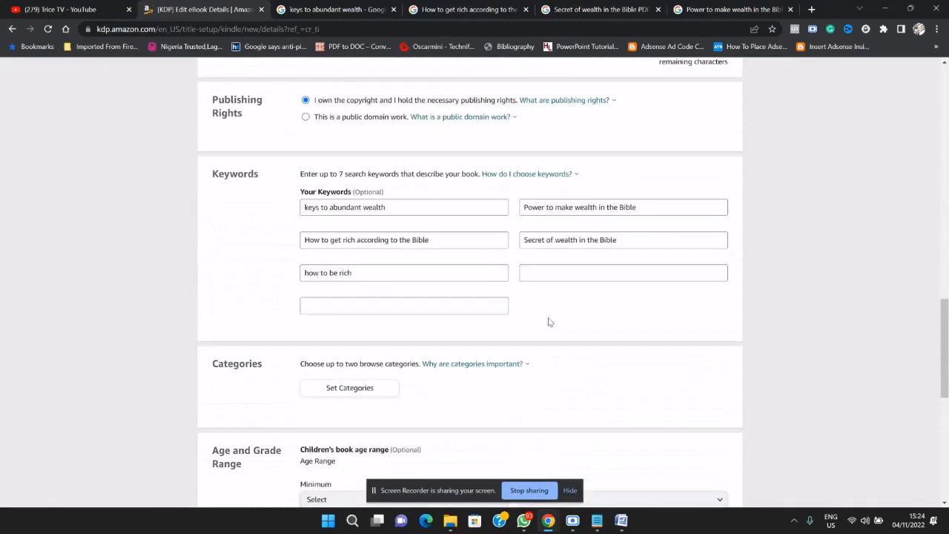
click(577, 274)
key(ctrl+v)
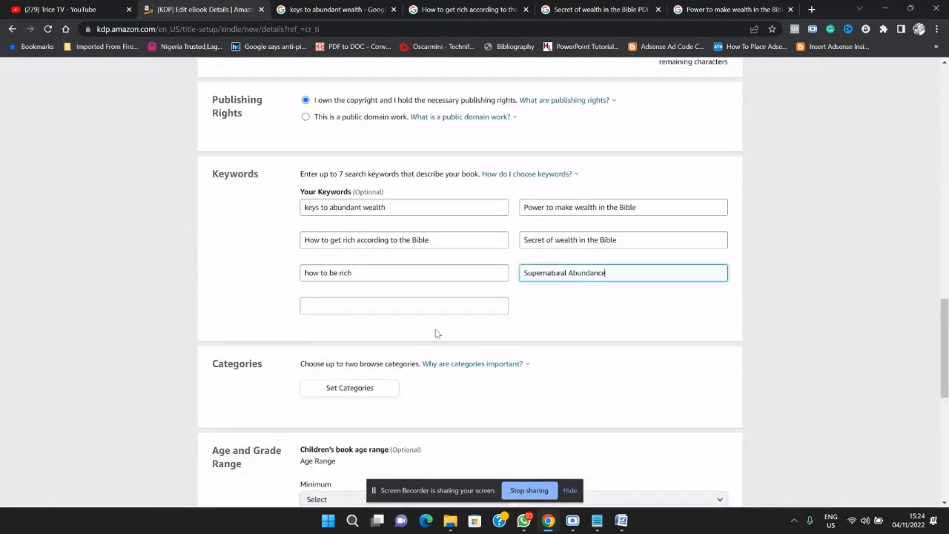
Paste the copied title into the seventh keyword field and change its second word to make it "Supernatural wealth"
click(426, 307)
key(ctrl+v)
drag(408, 309, 359, 305)
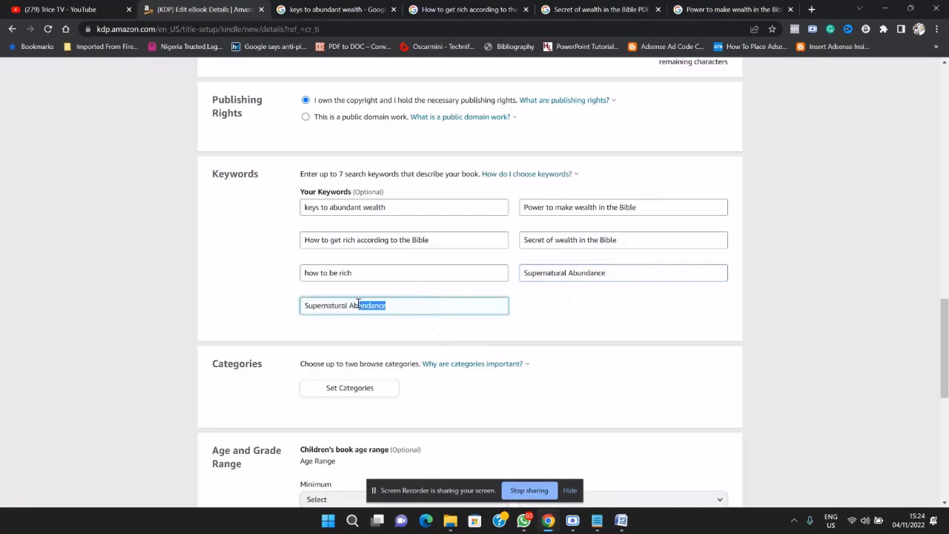
text(wealth)
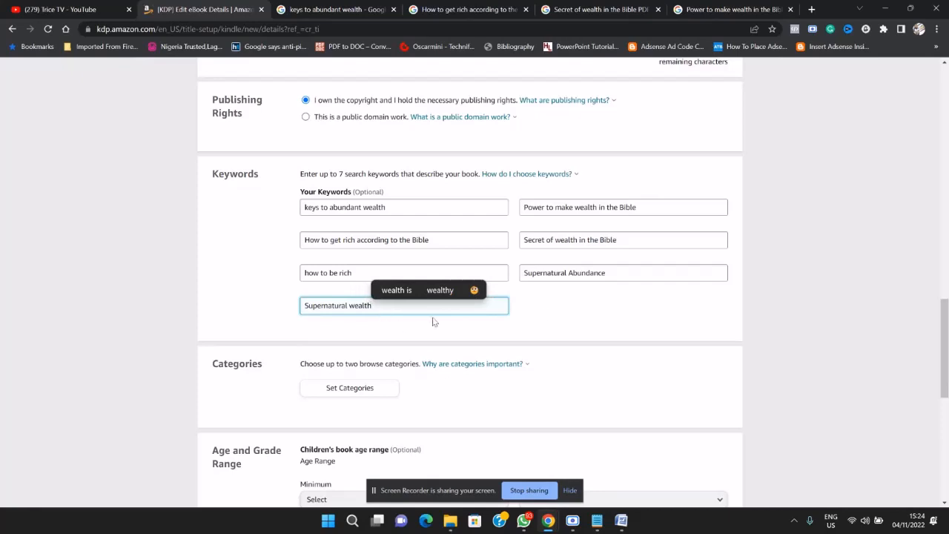
click(552, 315)
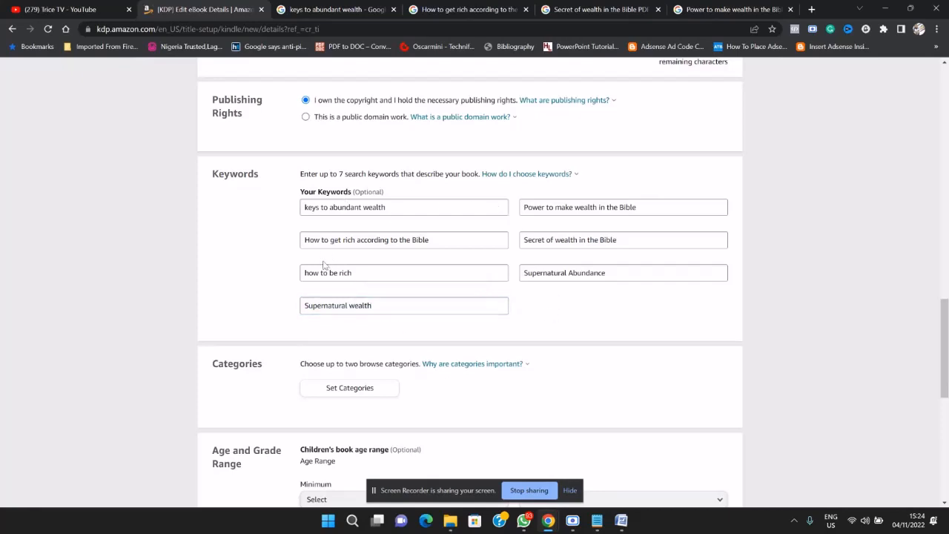
Open the category selection for the book and expand the Education & Reference branch
scroll(286, 216, down, 2)
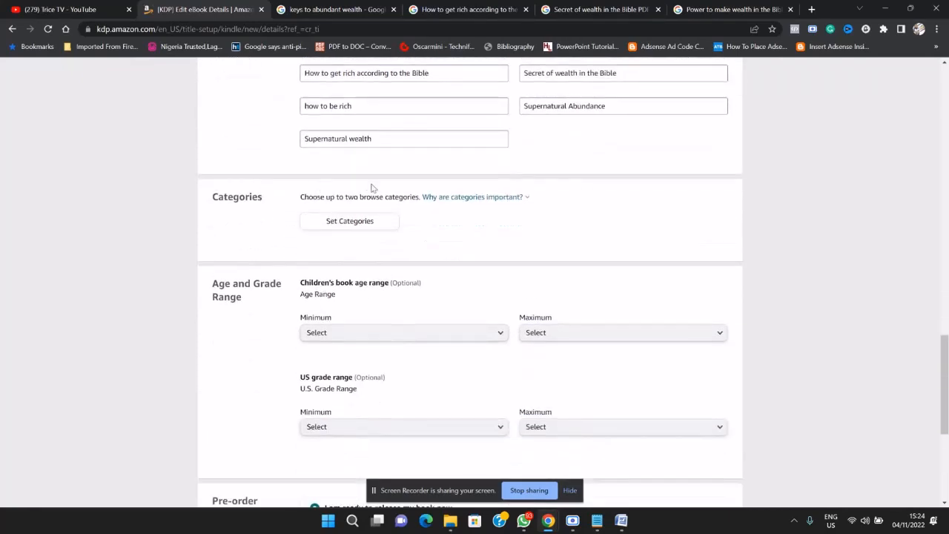
scroll(270, 195, up, 3)
scroll(281, 205, down, 3)
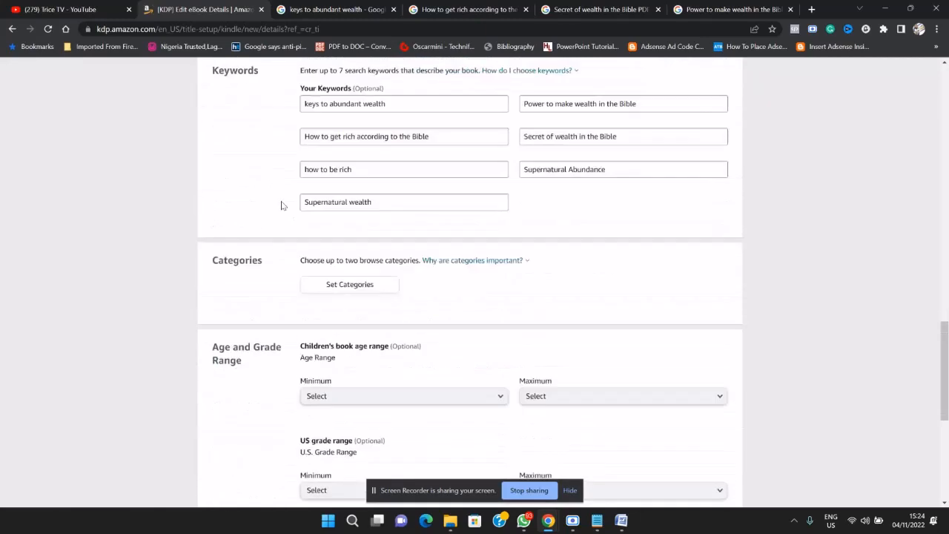
scroll(281, 206, down, 1)
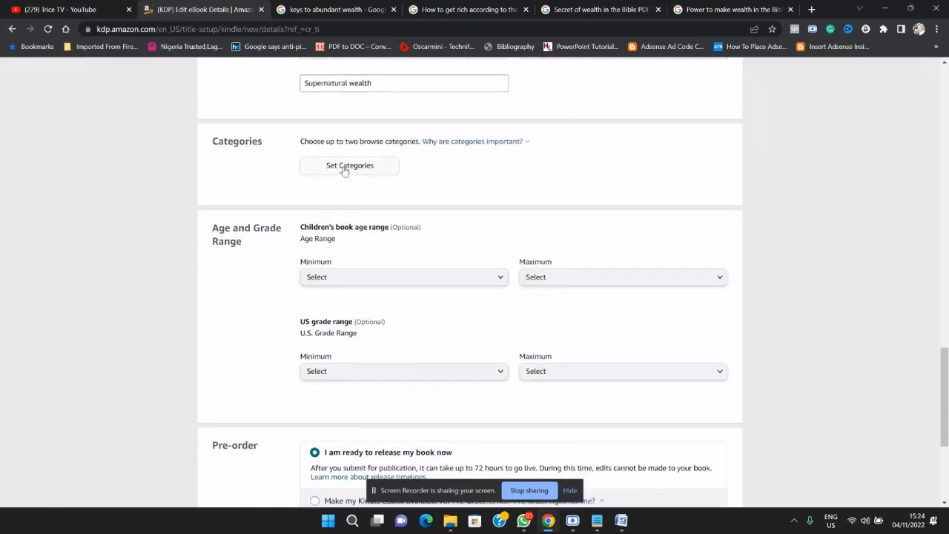
click(344, 170)
scroll(411, 196, down, 1)
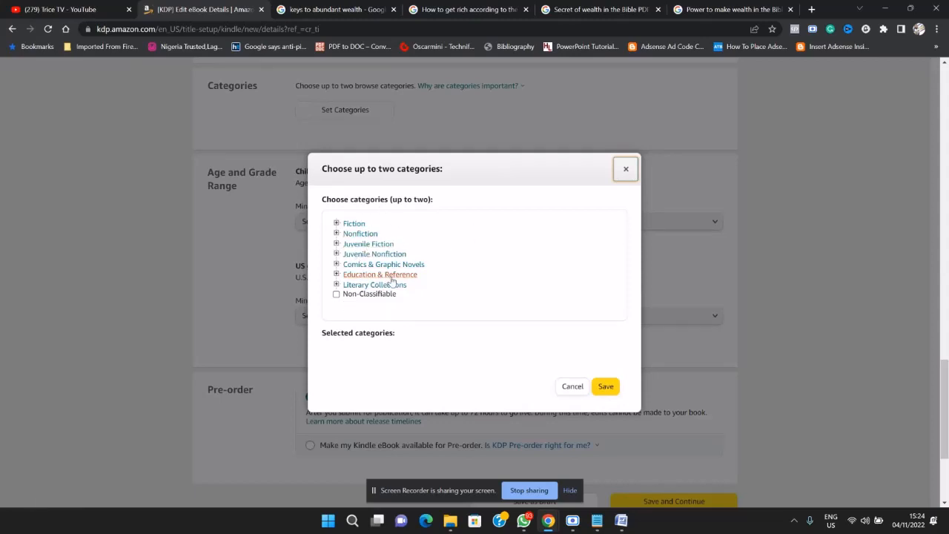
click(337, 275)
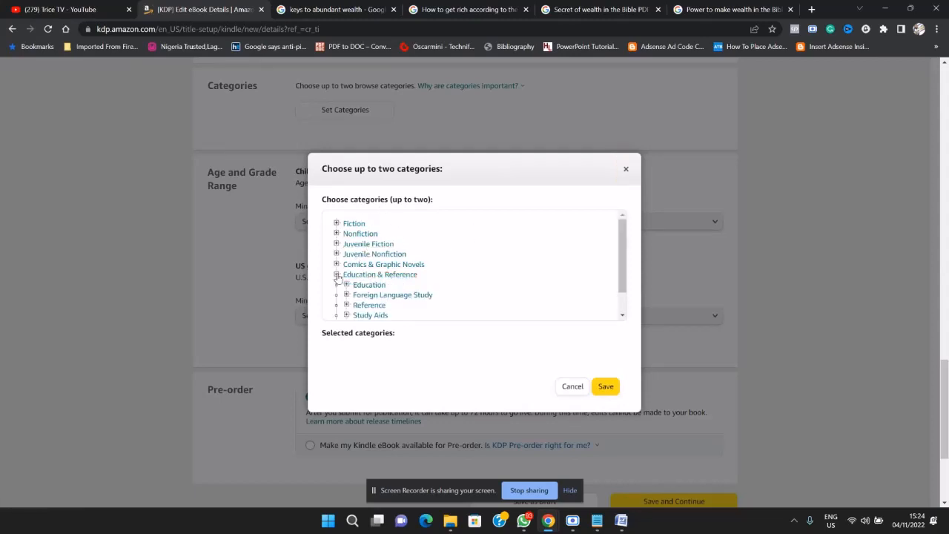
click(336, 275)
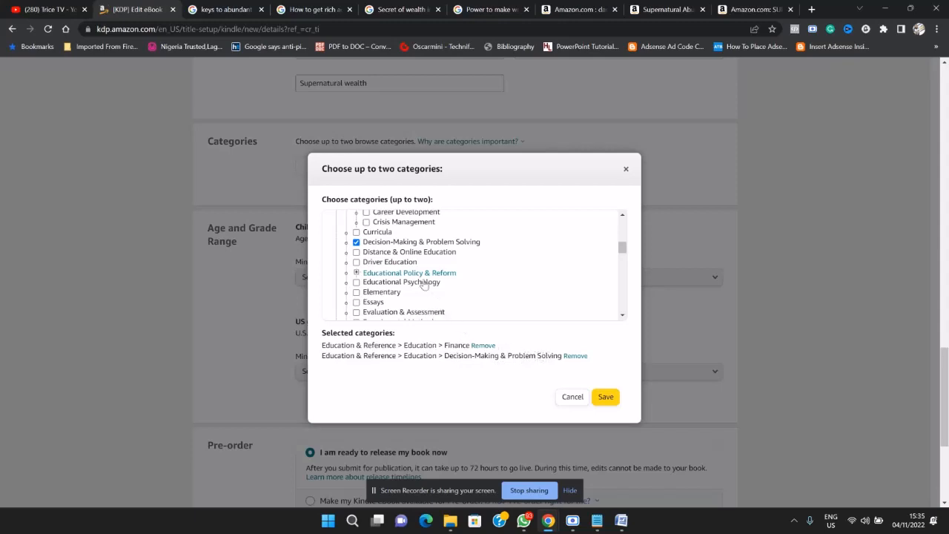
Examine the Education subcategories in the category list, including those under Teaching Methods & Materials
scroll(415, 268, up, 4)
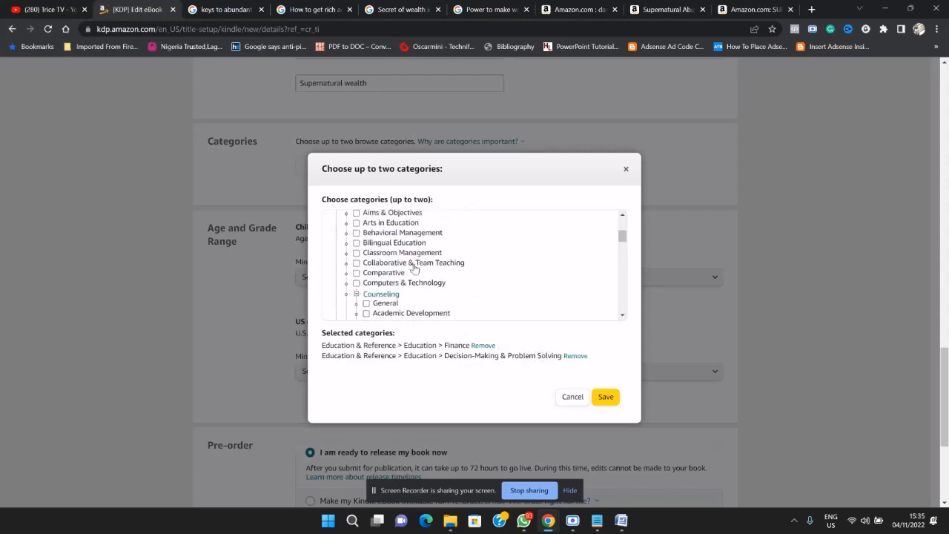
scroll(415, 268, up, 2)
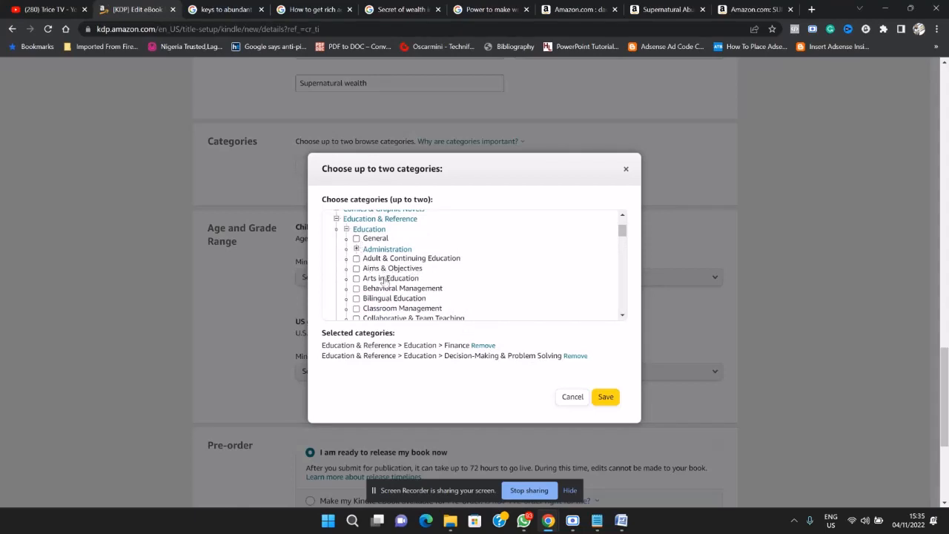
scroll(386, 283, up, 2)
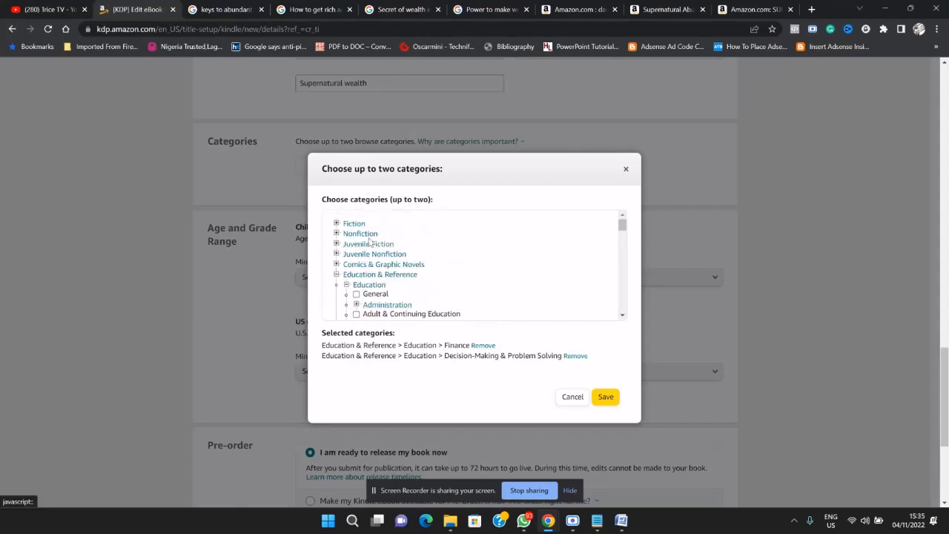
scroll(385, 271, down, 4)
scroll(385, 271, down, 3)
scroll(408, 281, down, 5)
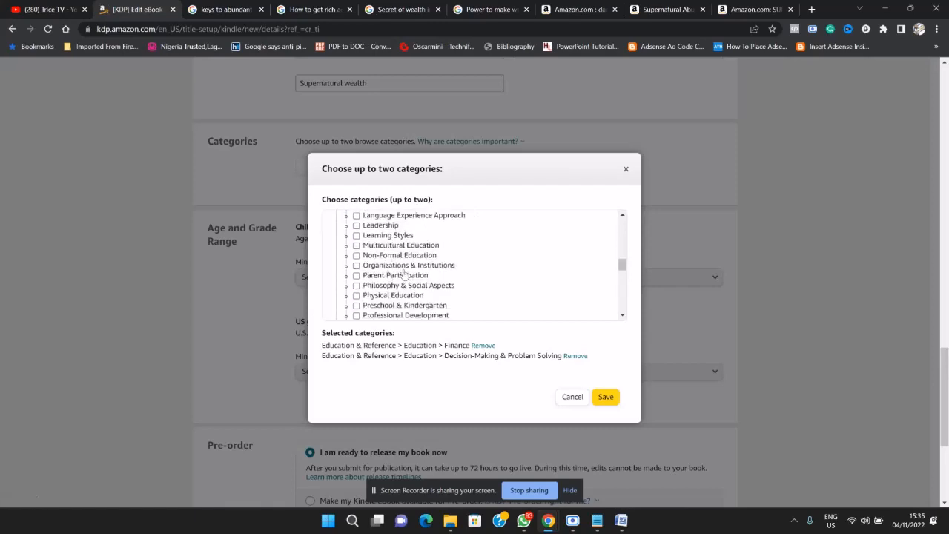
scroll(415, 273, down, 2)
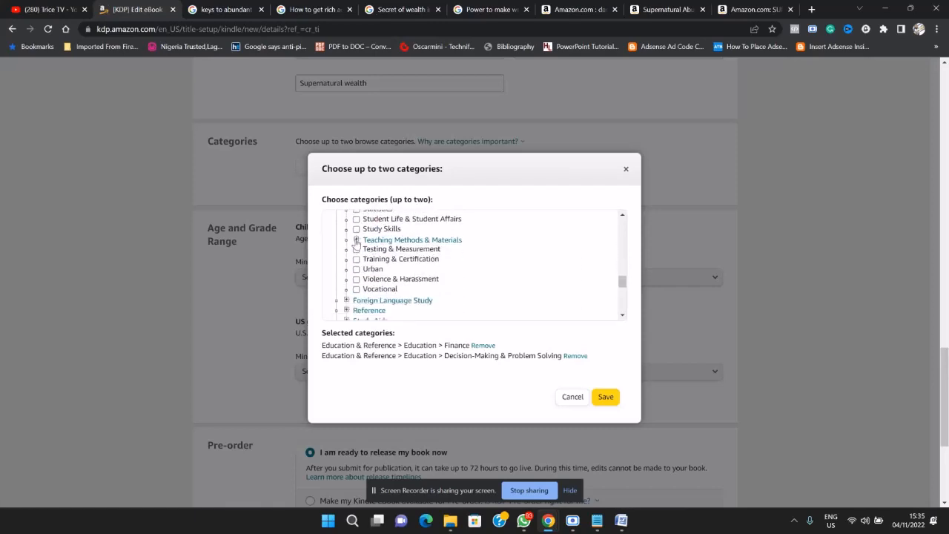
click(356, 240)
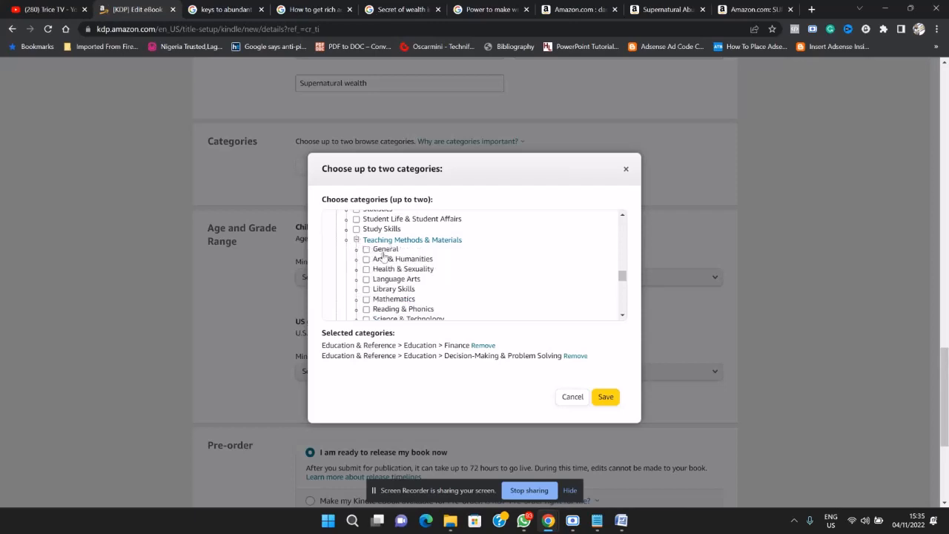
scroll(400, 271, down, 2)
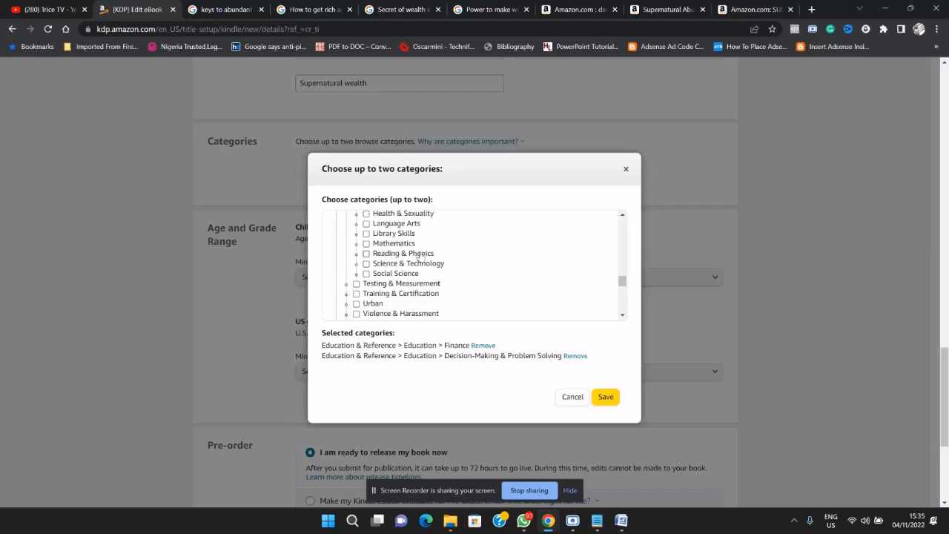
scroll(394, 249, up, 2)
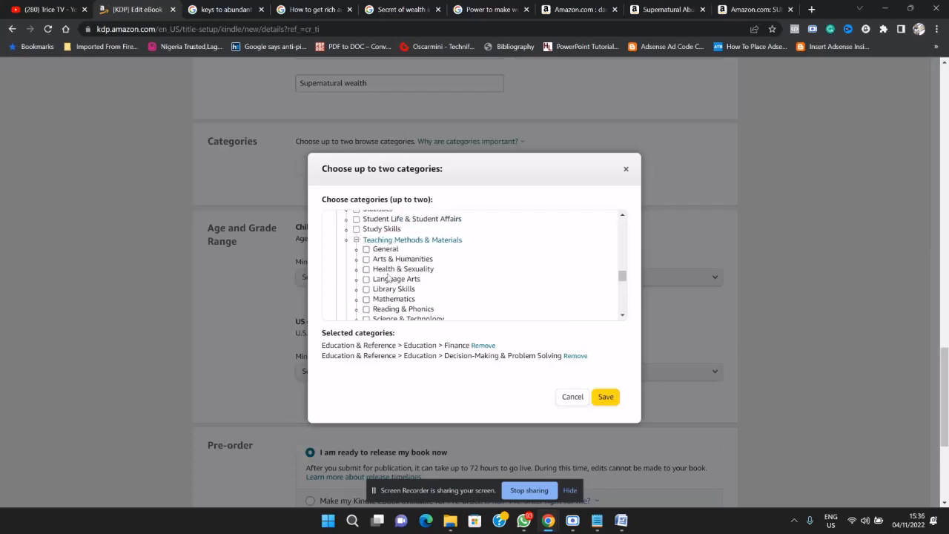
scroll(399, 256, down, 2)
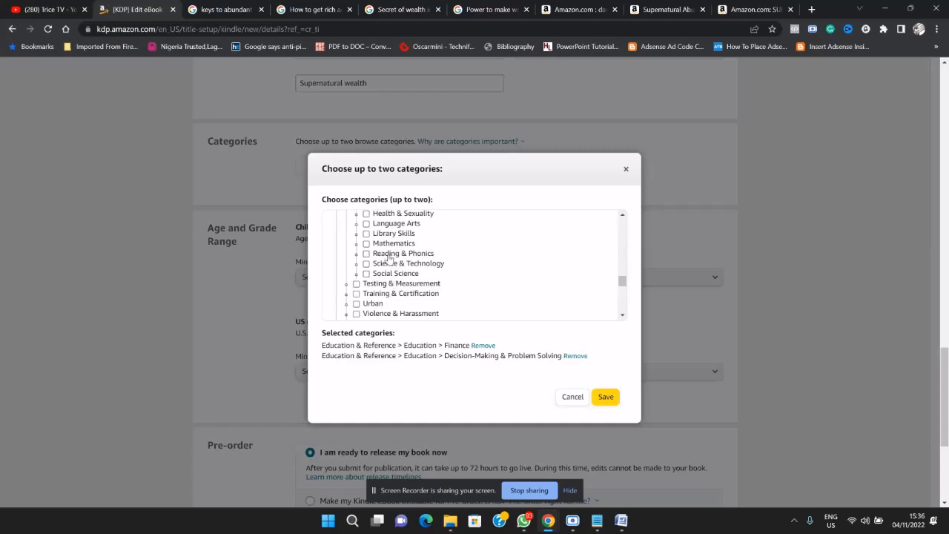
Check the remaining categories, then save Education > Finance and Education > Decision-Making & Problem Solving as the book's two categories
scroll(394, 250, up, 2)
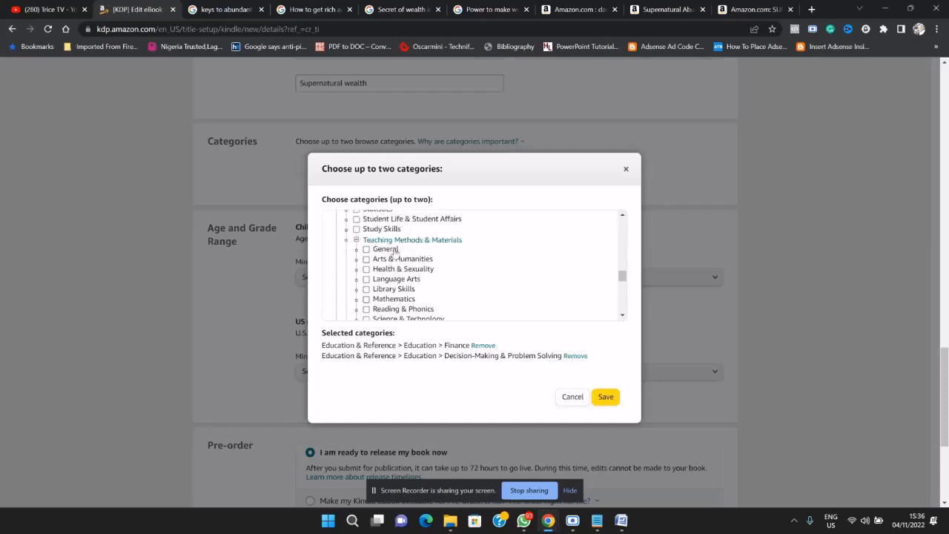
click(356, 241)
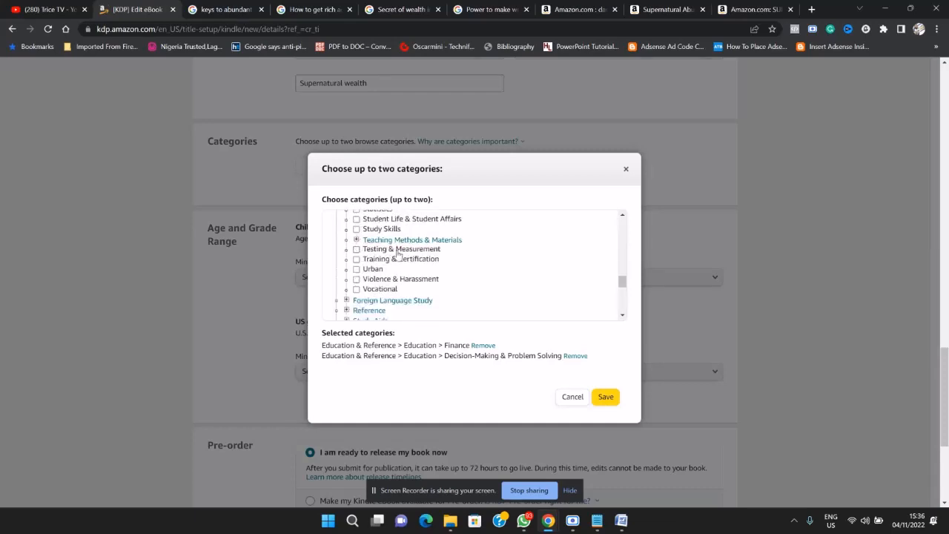
scroll(375, 286, down, 2)
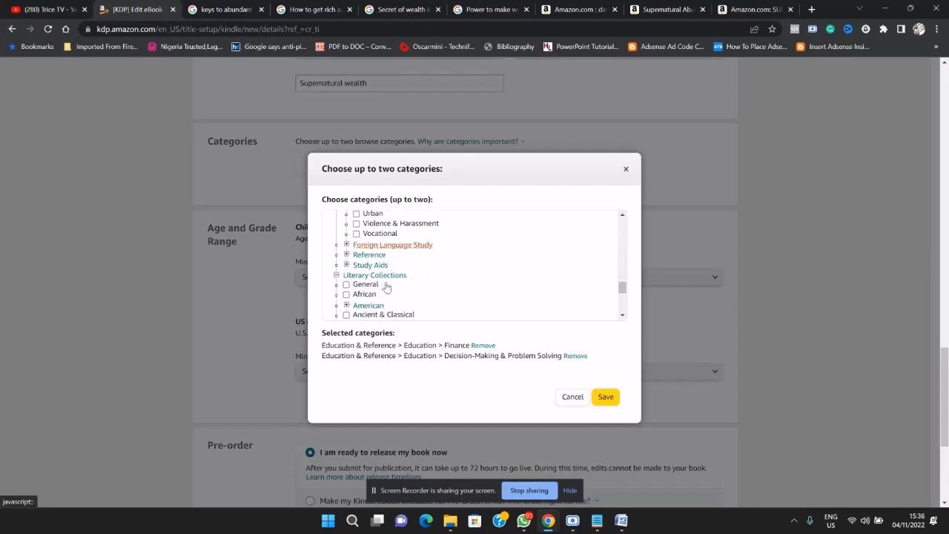
click(347, 265)
click(347, 266)
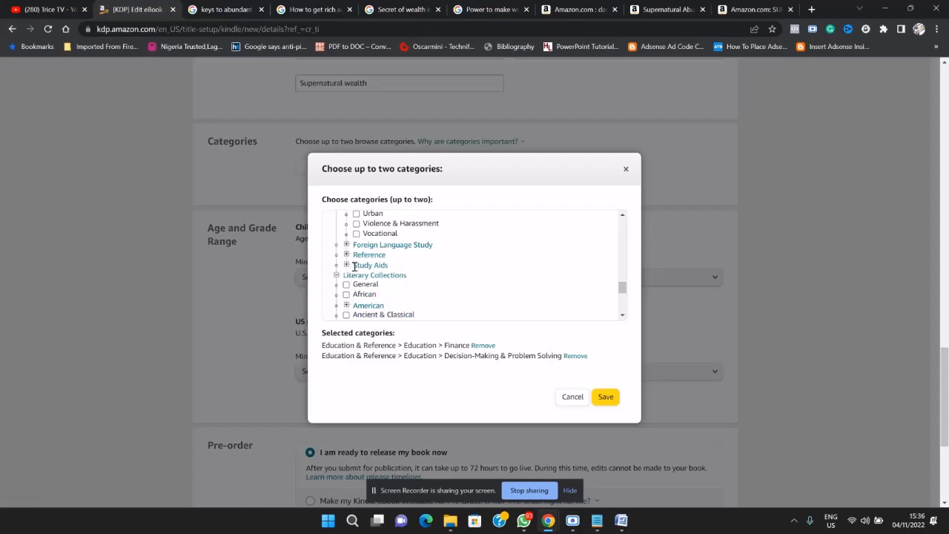
scroll(382, 273, down, 2)
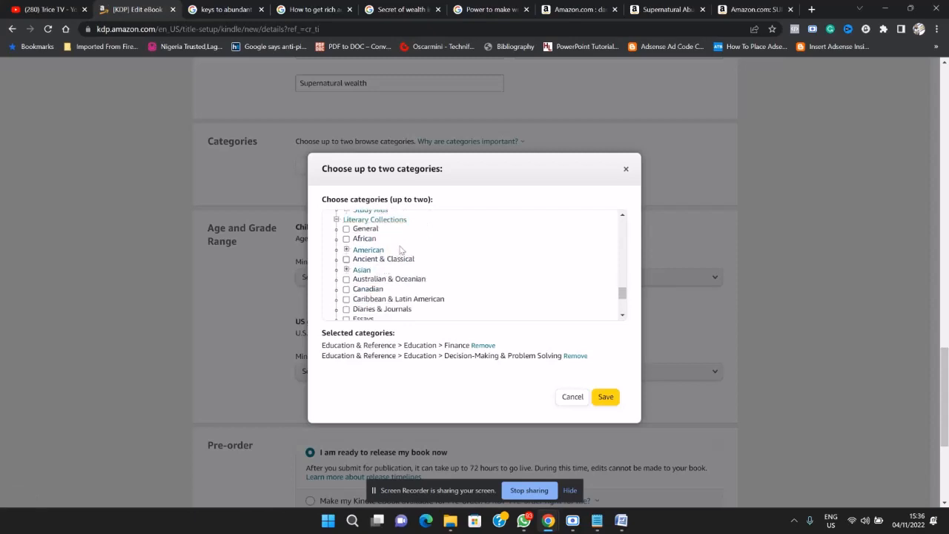
scroll(401, 251, up, 2)
scroll(400, 250, down, 3)
scroll(401, 251, down, 5)
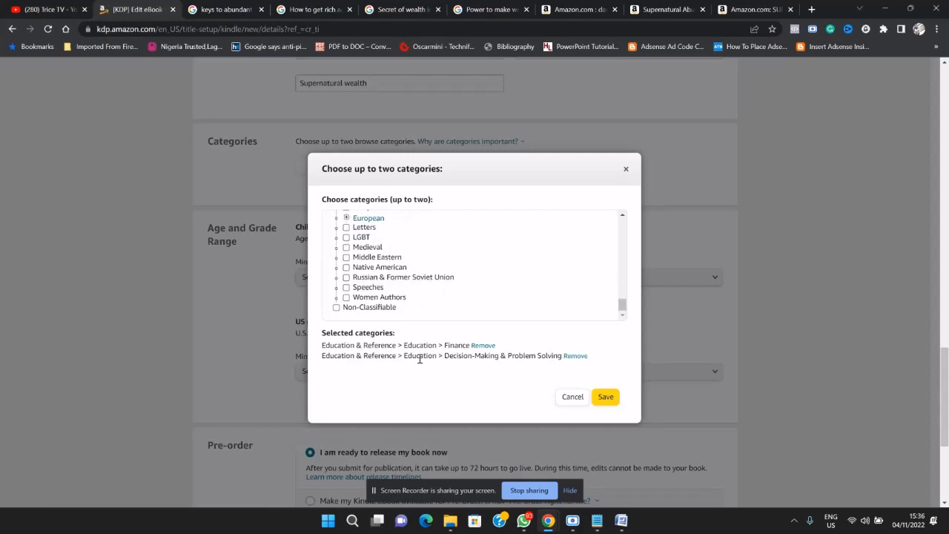
click(606, 398)
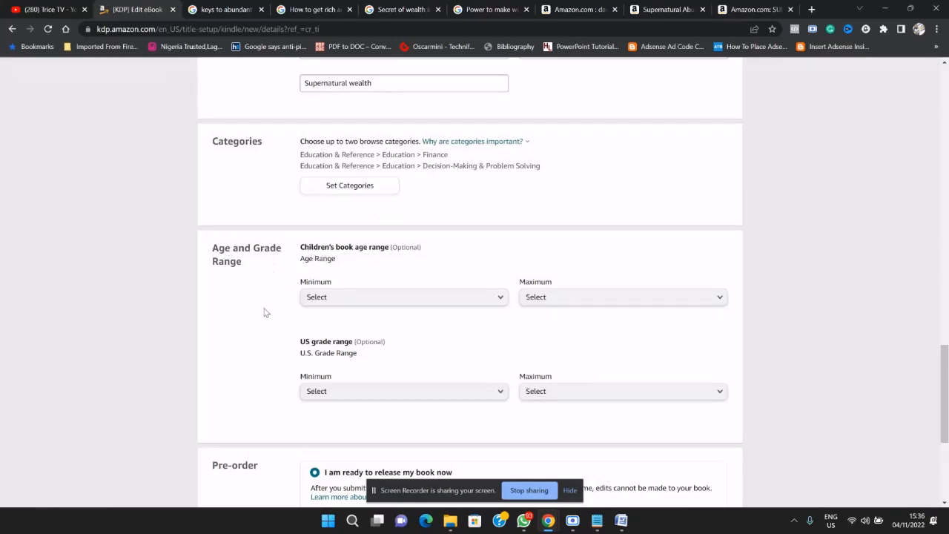
Set the minimum US grade range for the book to 12th grade
scroll(265, 313, down, 1)
scroll(265, 313, down, 1)
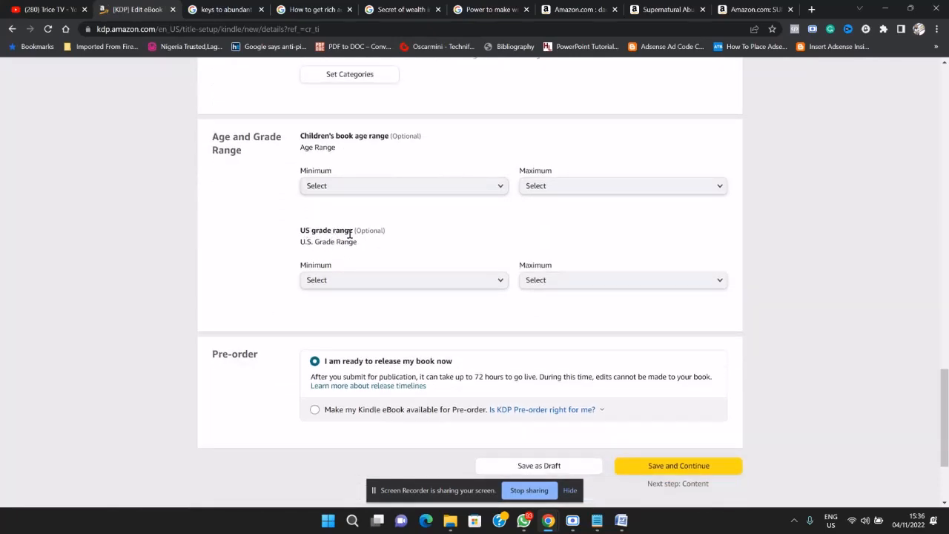
click(371, 279)
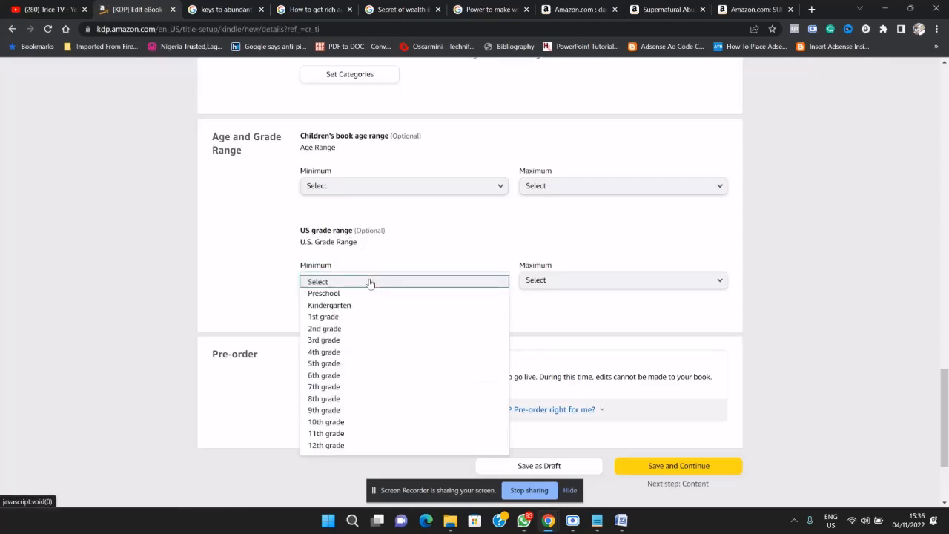
click(349, 445)
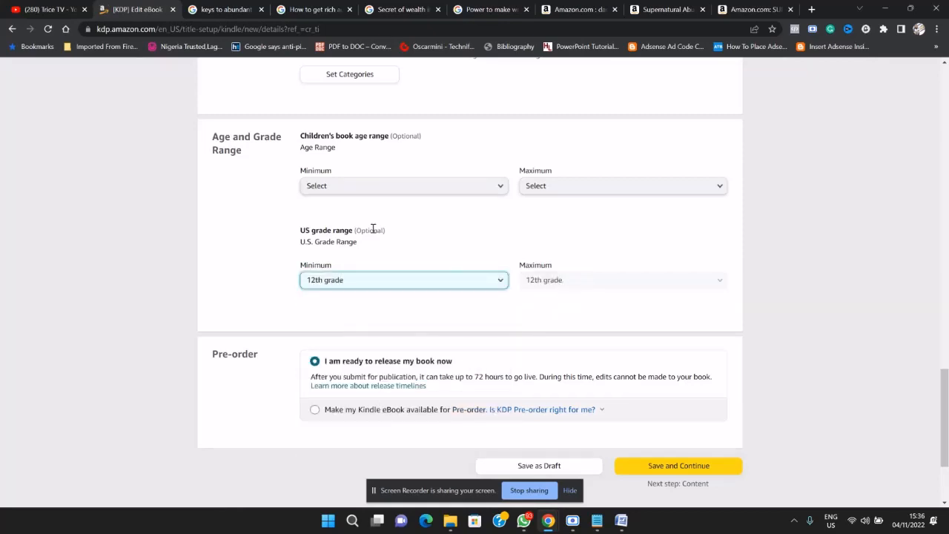
View the minimum age options for the children's book age range without choosing one
scroll(363, 237, up, 1)
click(354, 242)
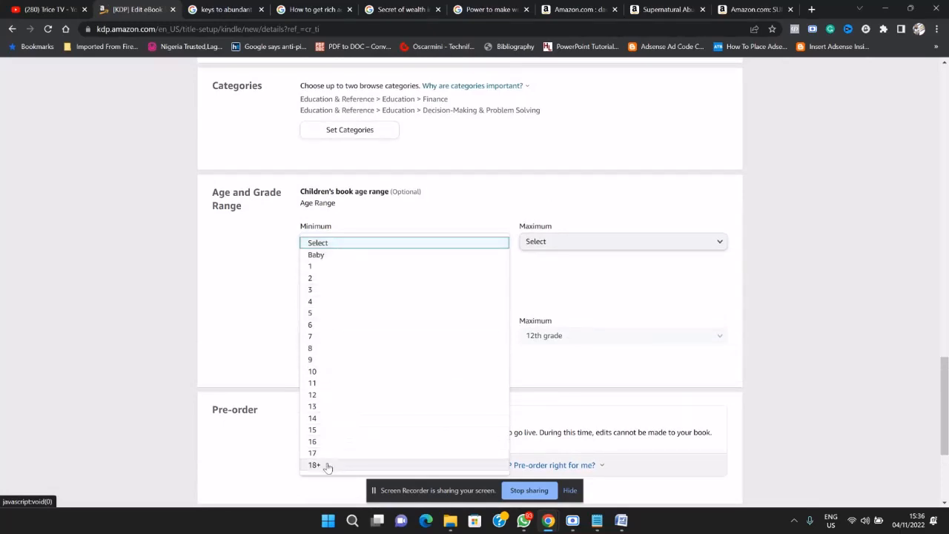
click(420, 210)
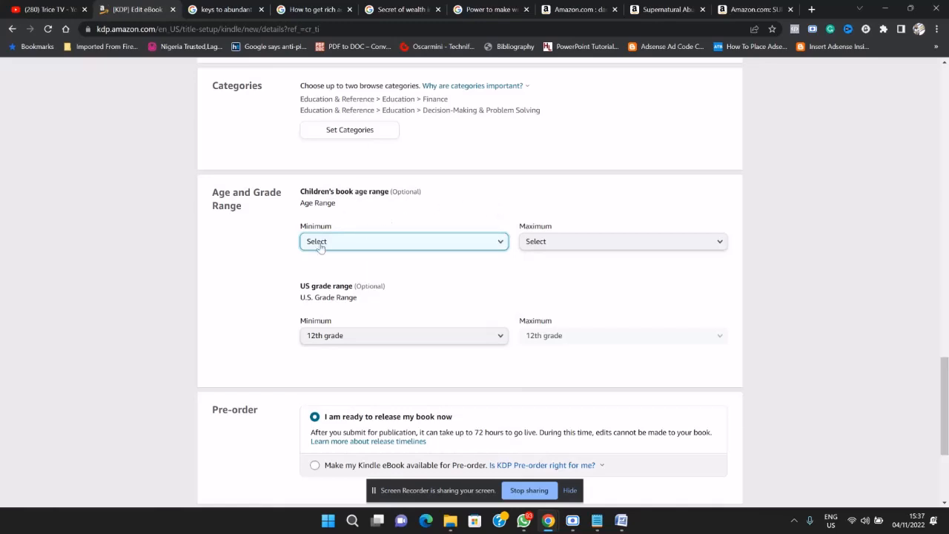
Make the Kindle eBook available for pre-order with the release date 12/01/2022
scroll(257, 267, down, 2)
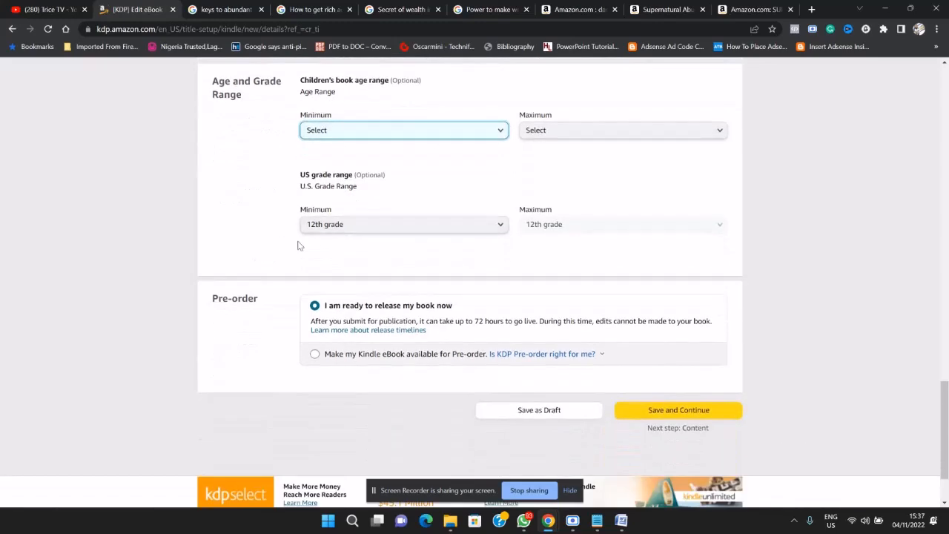
scroll(288, 251, down, 1)
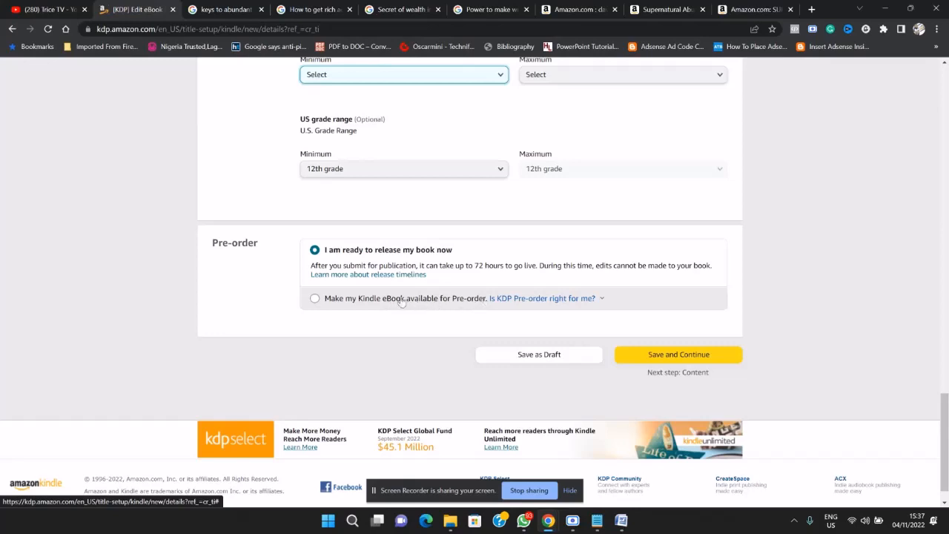
click(316, 299)
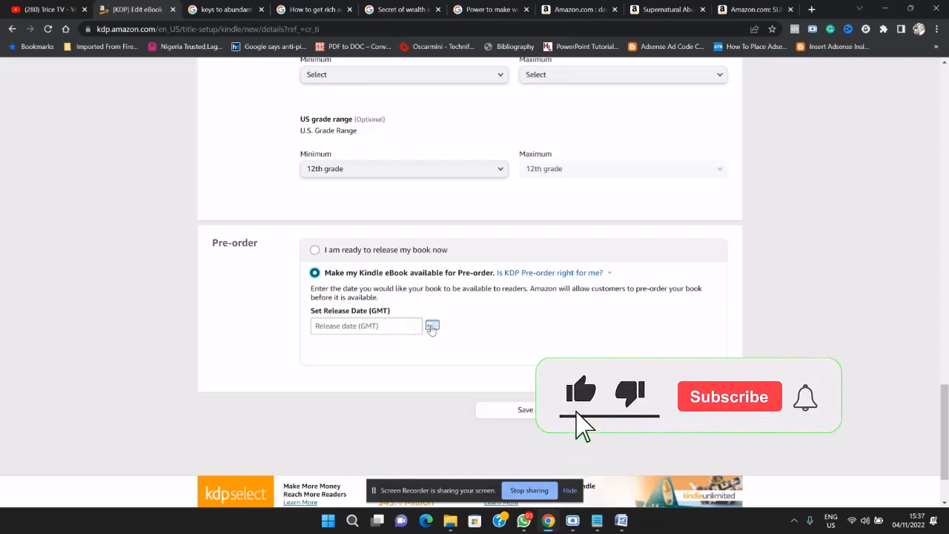
click(410, 330)
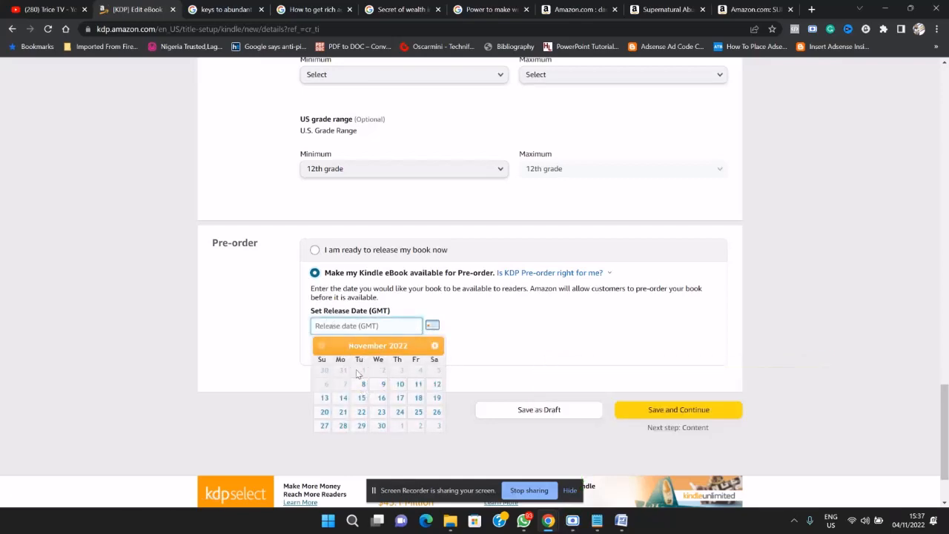
click(435, 345)
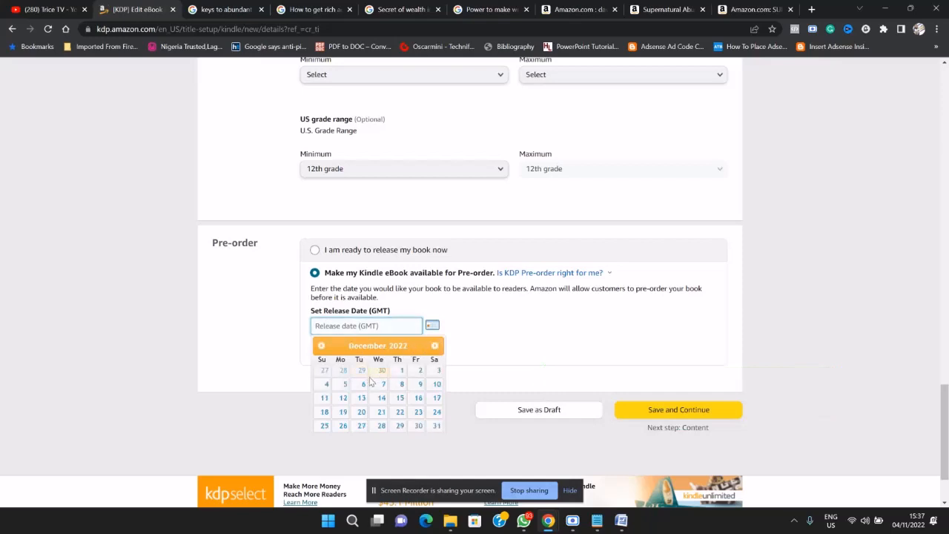
click(401, 371)
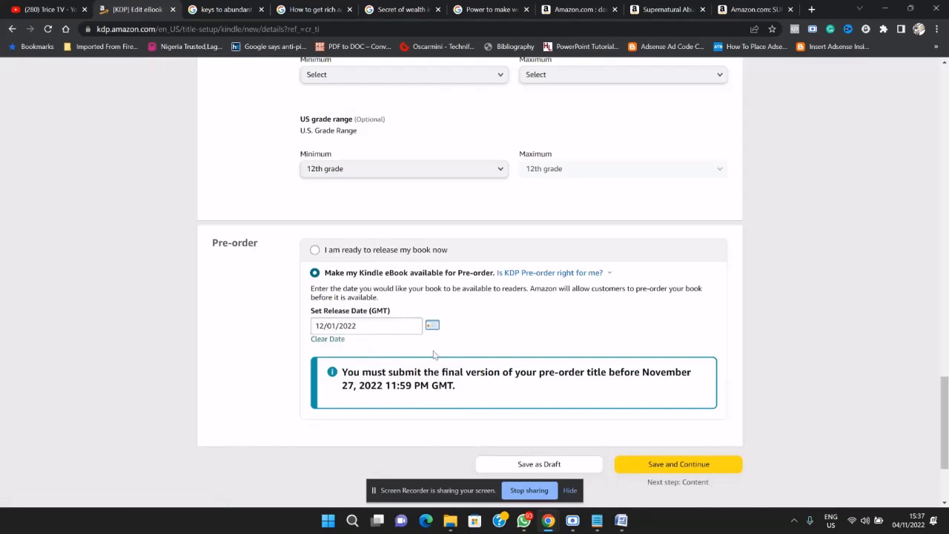
scroll(435, 354, down, 1)
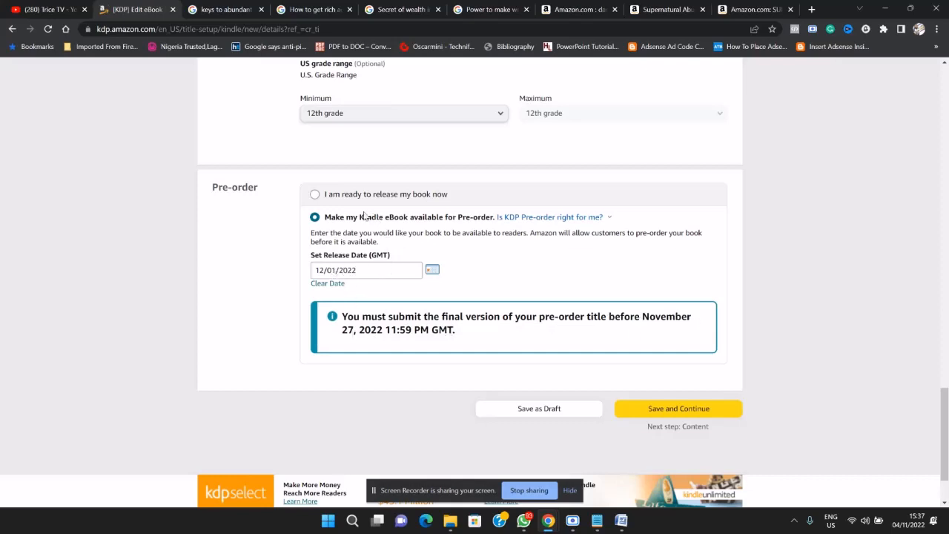
click(315, 196)
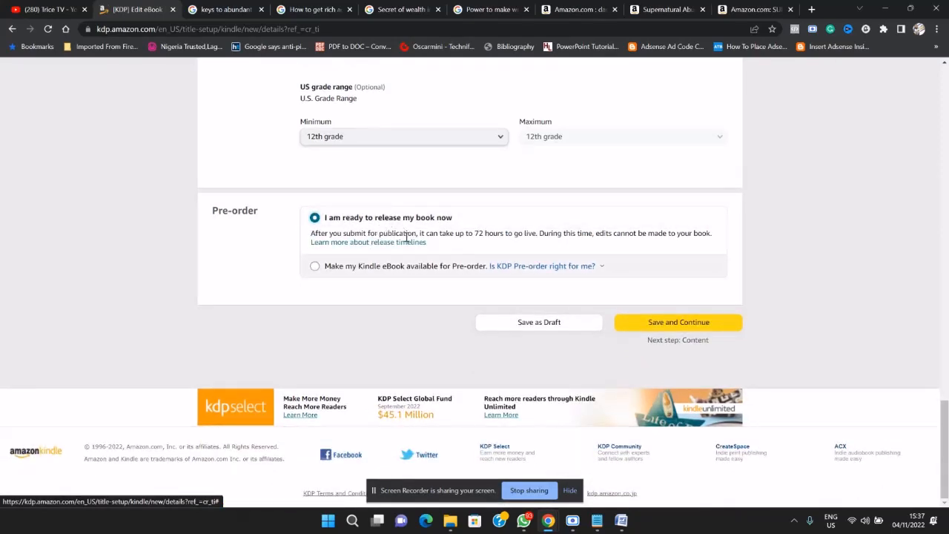
click(315, 267)
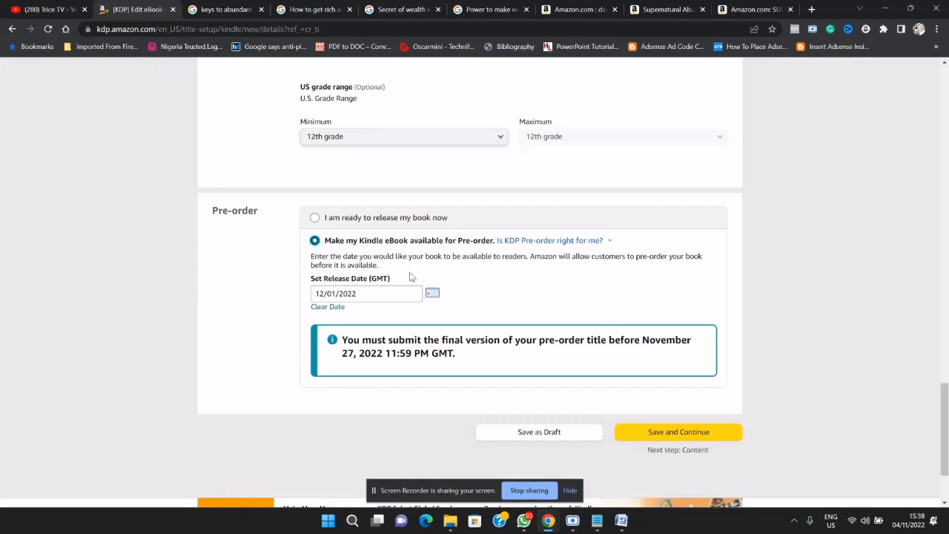
Review the completed eBook details from the language and title through the author, description, rights, keywords, categories, grade range and pre-order settings
scroll(412, 271, up, 10)
scroll(413, 264, up, 10)
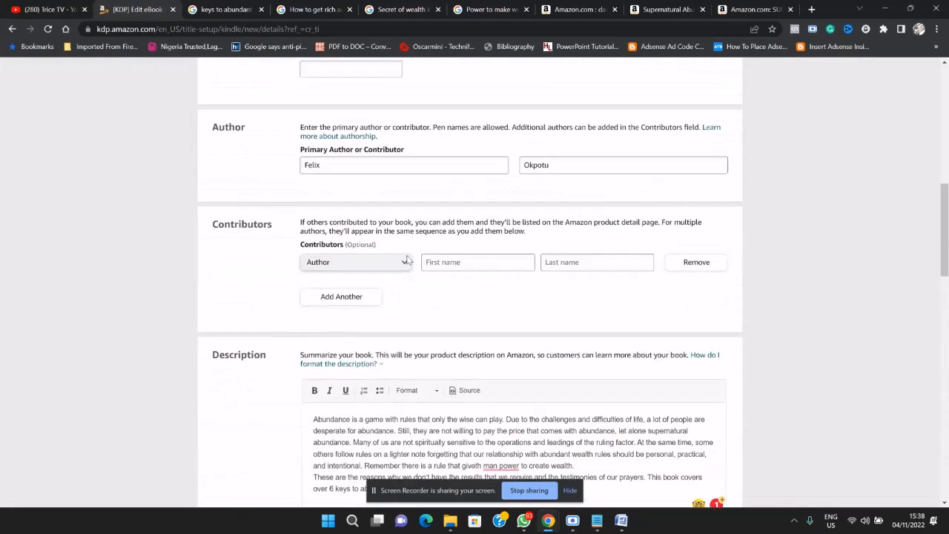
scroll(354, 228, up, 3)
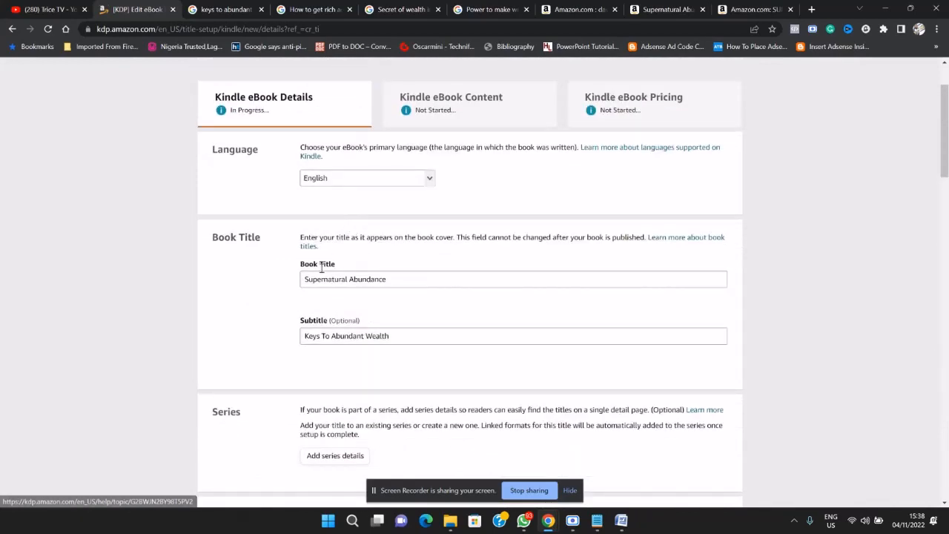
scroll(300, 233, down, 1)
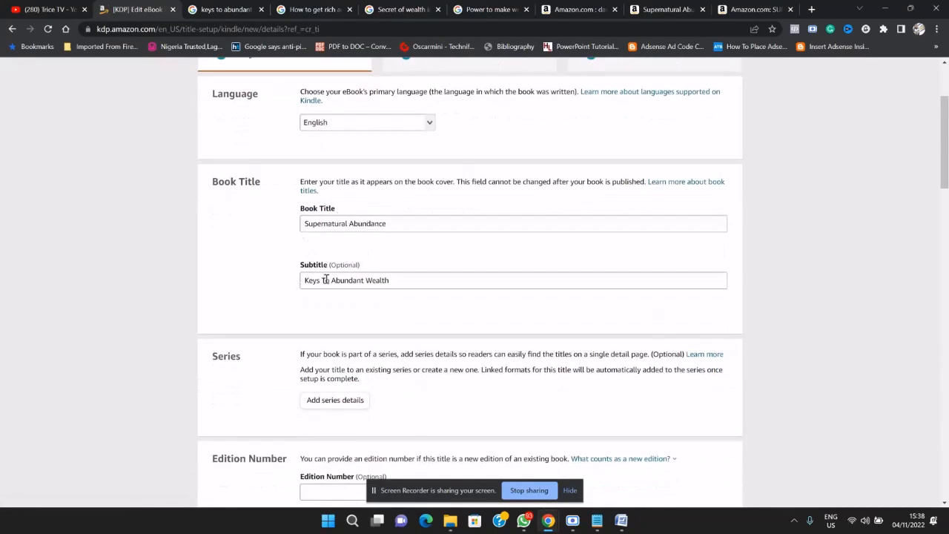
scroll(388, 285, down, 3)
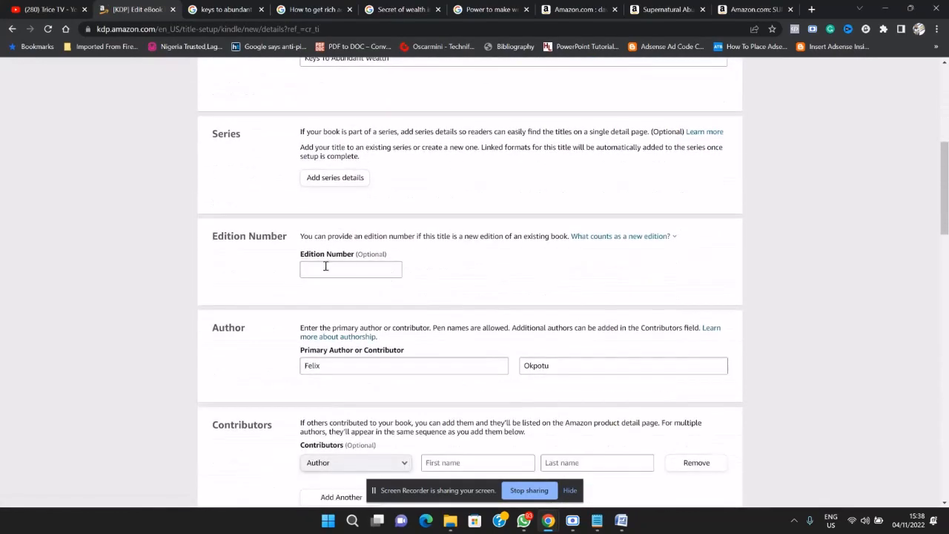
scroll(326, 266, down, 1)
scroll(335, 272, down, 2)
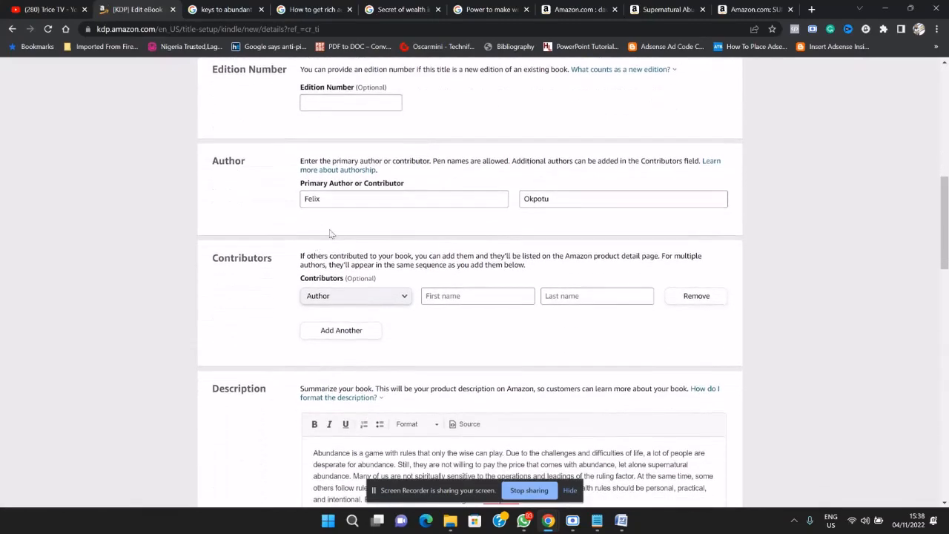
scroll(466, 196, down, 4)
scroll(465, 197, down, 3)
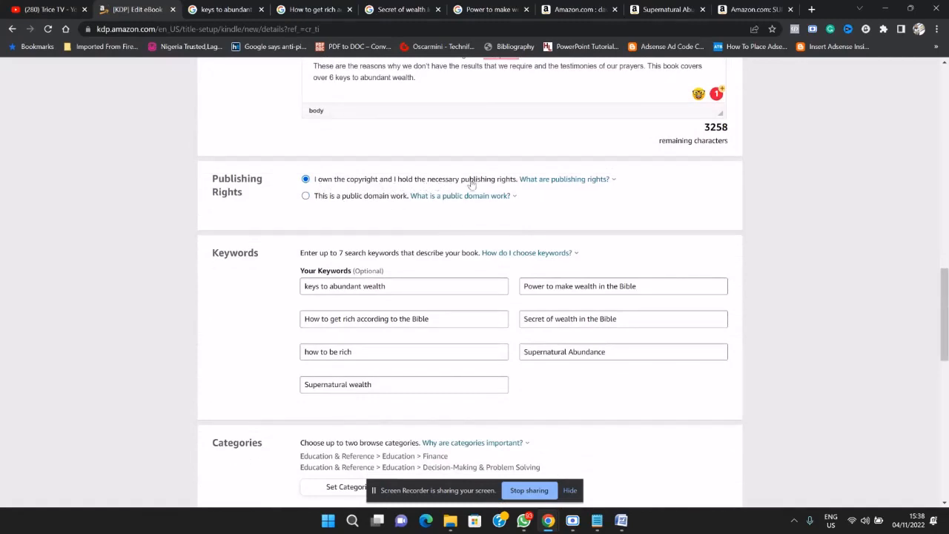
scroll(330, 165, down, 3)
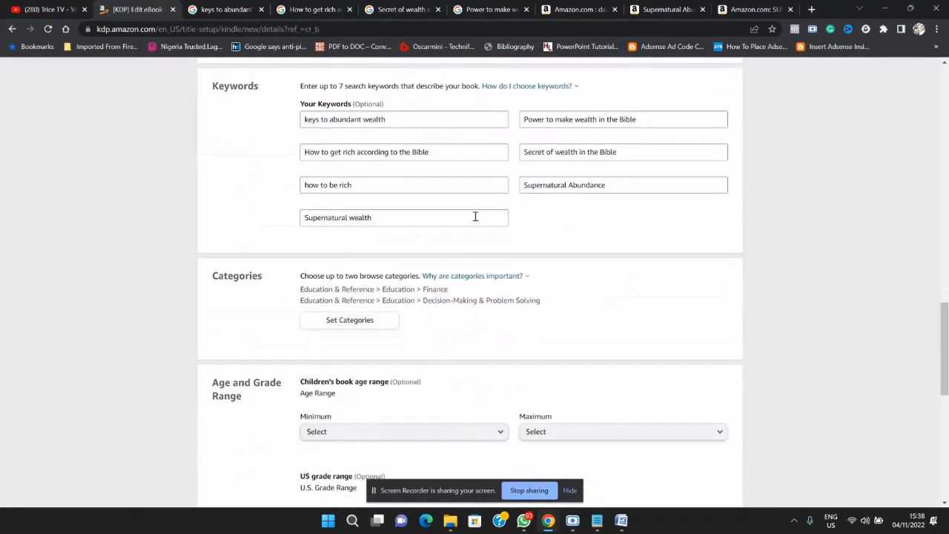
scroll(652, 152, down, 1)
scroll(450, 209, down, 2)
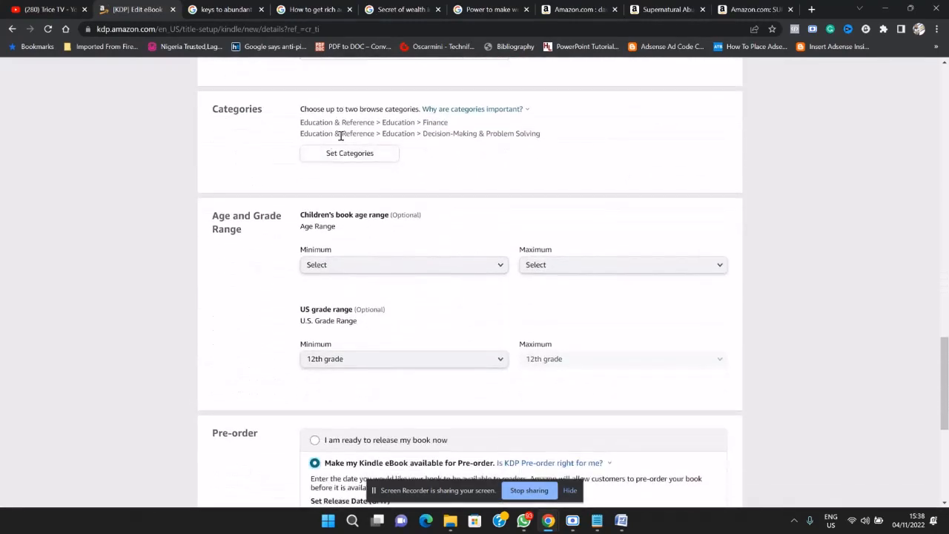
scroll(438, 219, down, 2)
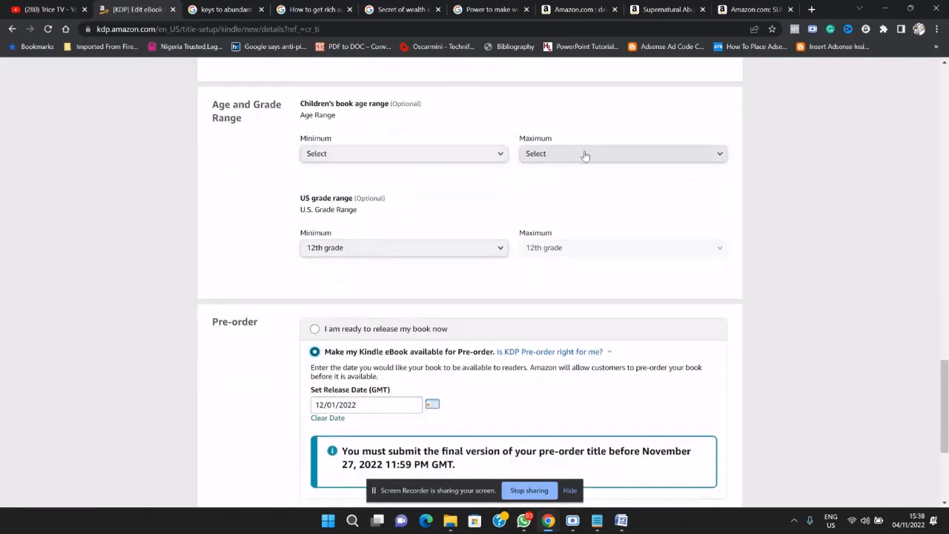
scroll(323, 230, down, 1)
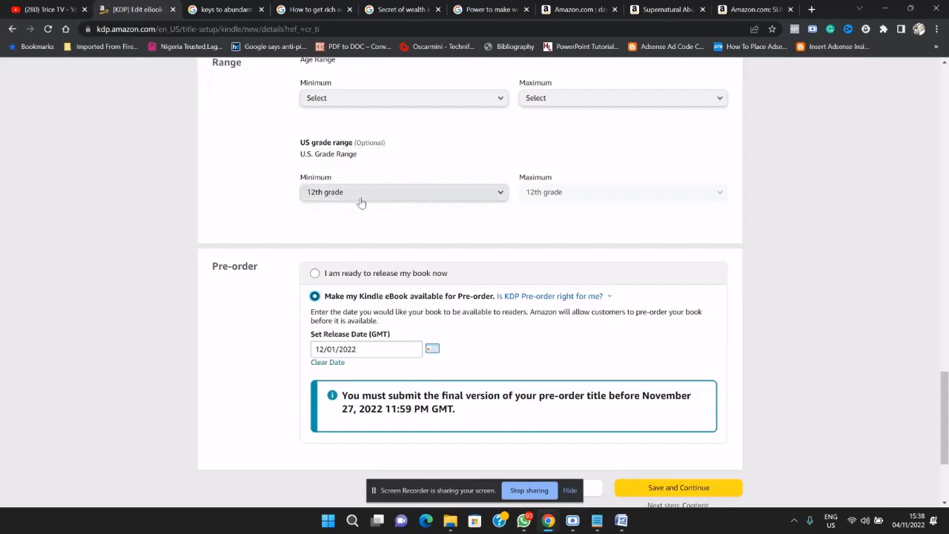
scroll(378, 211, down, 1)
scroll(388, 221, down, 2)
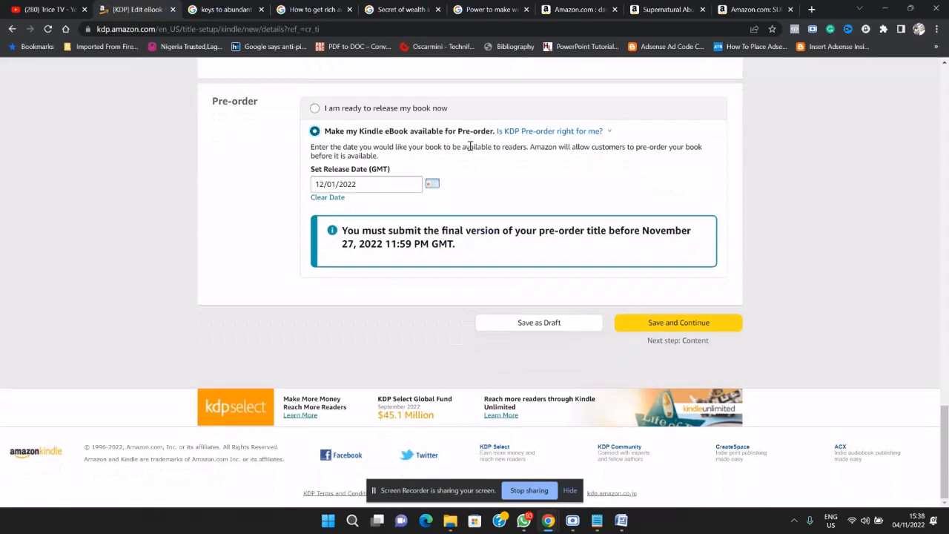
Save the eBook details and continue to the manuscript section of the Kindle eBook Content page
mouse_move(513, 135)
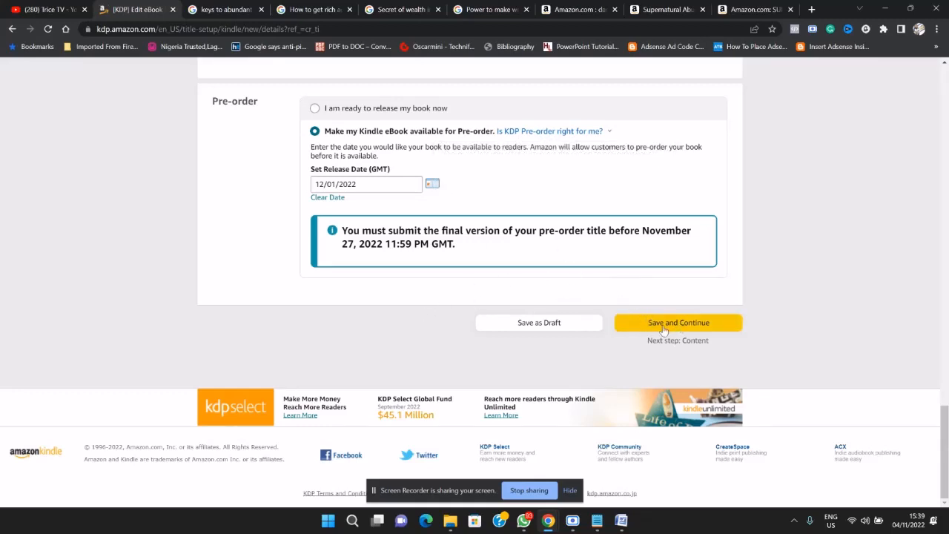
click(697, 325)
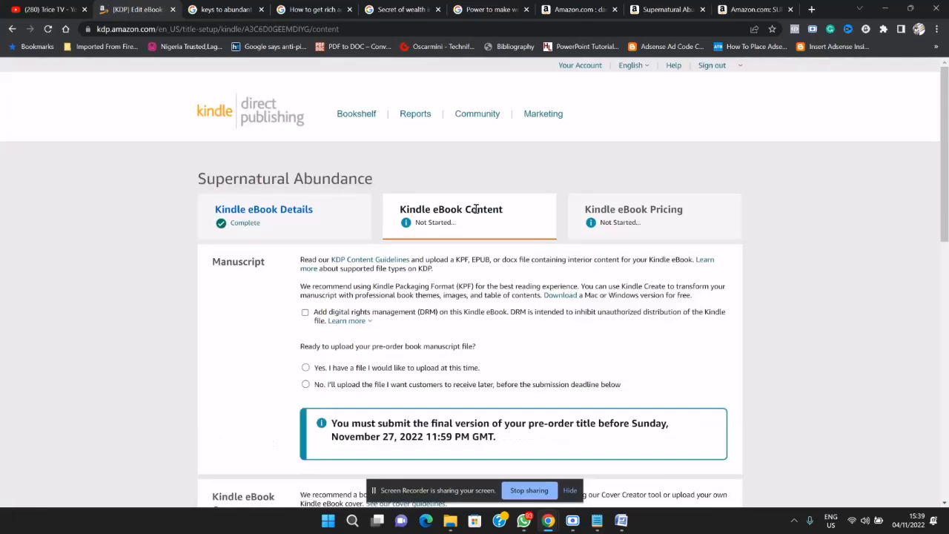
scroll(484, 212, down, 2)
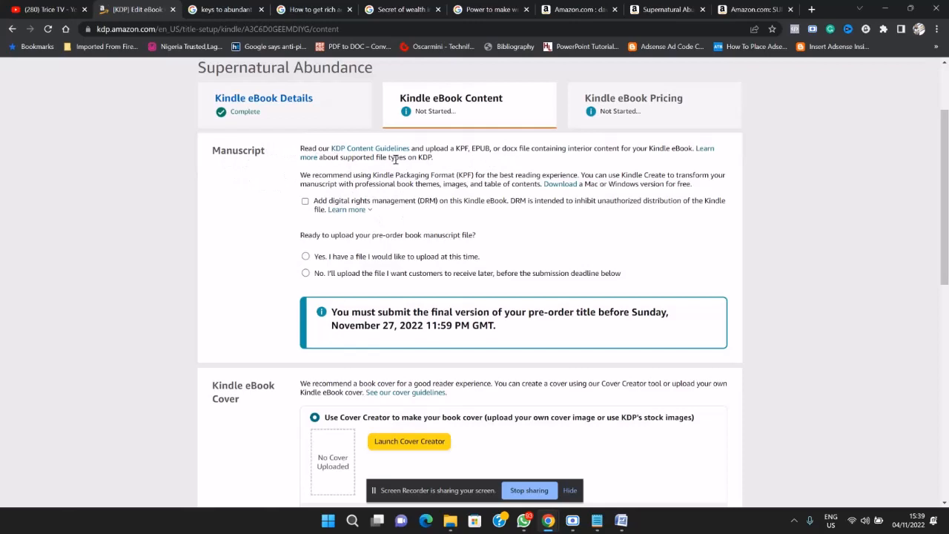
Look over the manuscript upload section, then close the Supernatural Abundance manuscript document open in Word
scroll(453, 185, down, 1)
scroll(440, 205, up, 2)
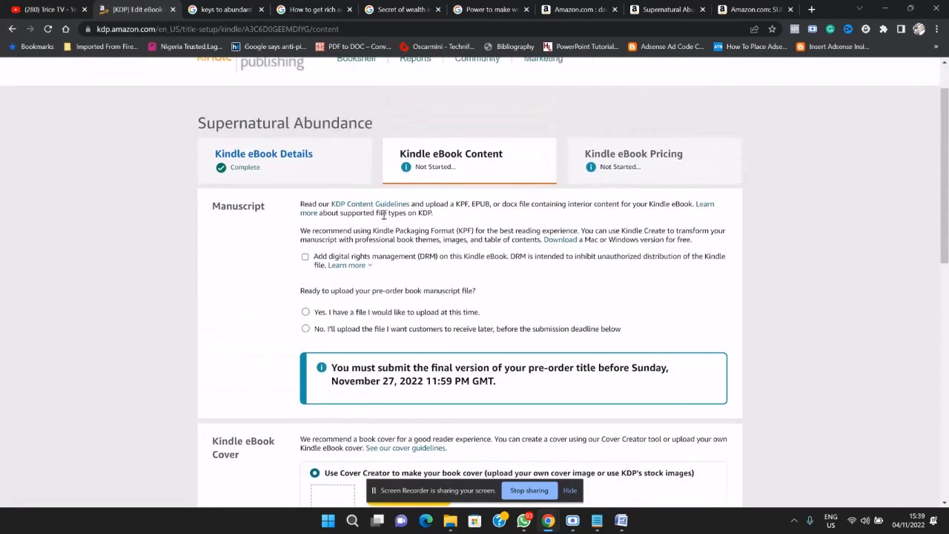
scroll(332, 198, down, 1)
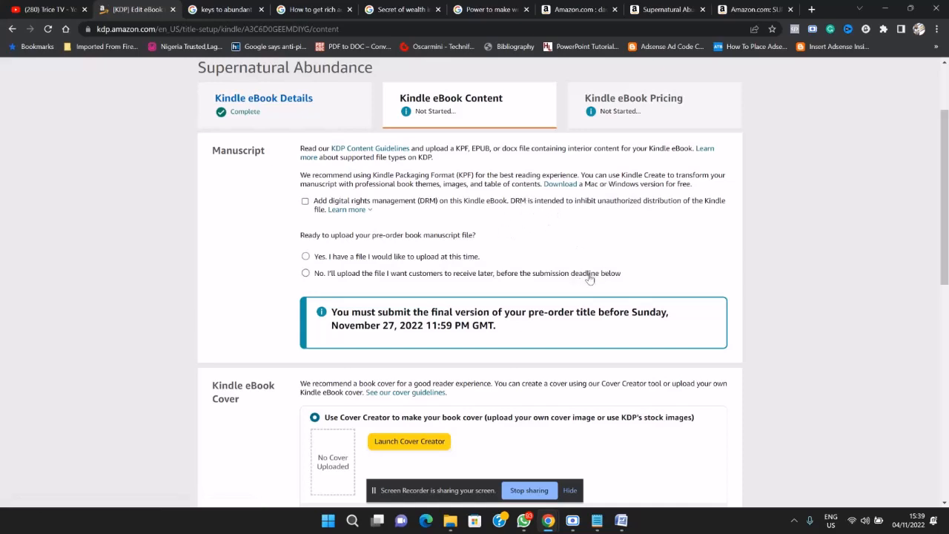
mouse_move(622, 521)
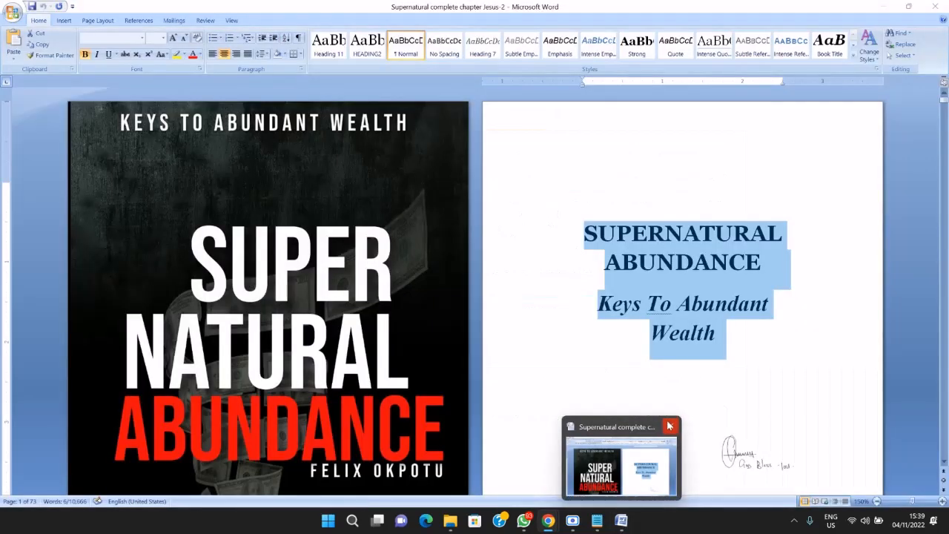
click(667, 428)
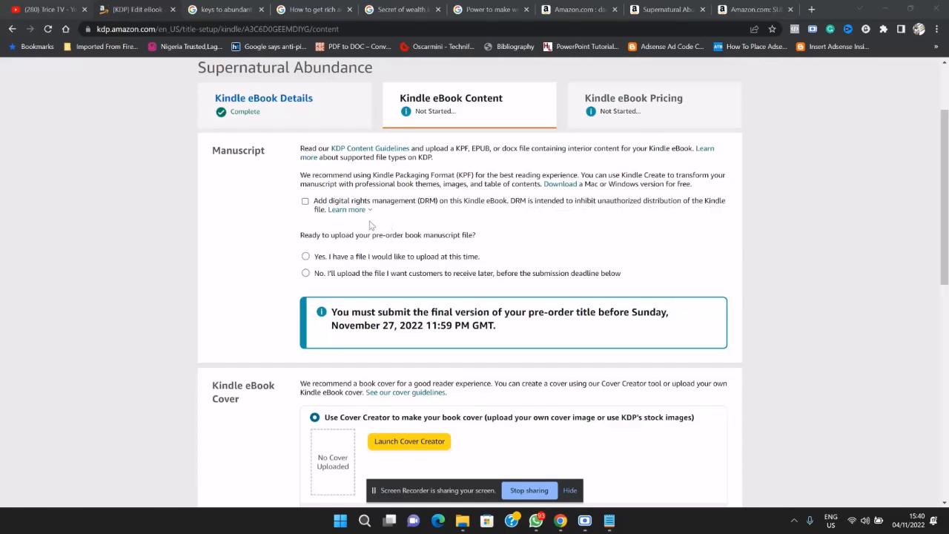
Enable digital rights management and upload the pre-order manuscript file "Supernatural complete chapter Jesus-2" from the Books folder on the Desktop
click(305, 201)
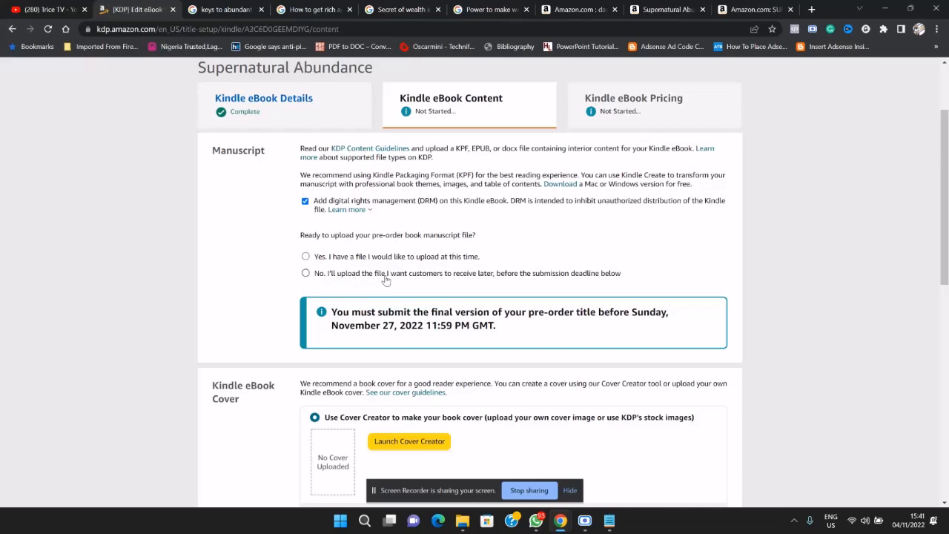
click(306, 258)
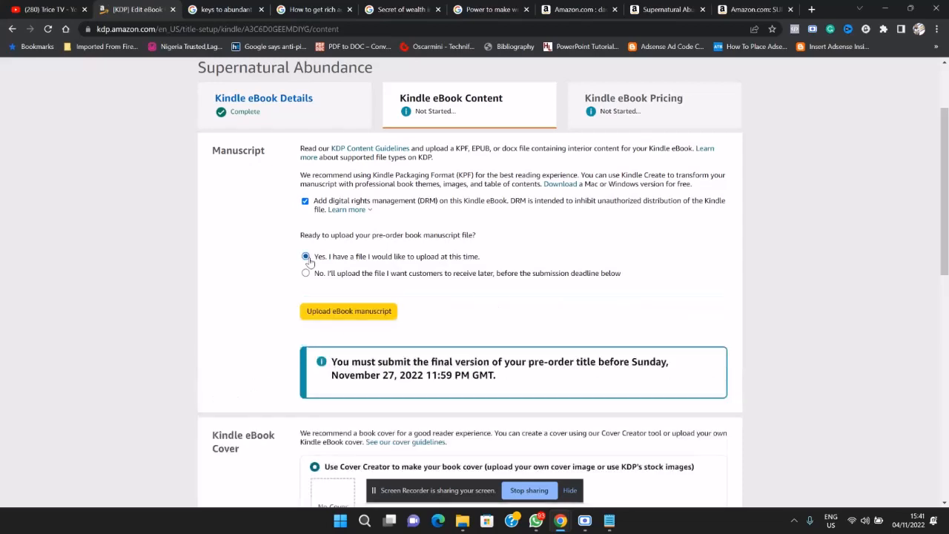
click(368, 313)
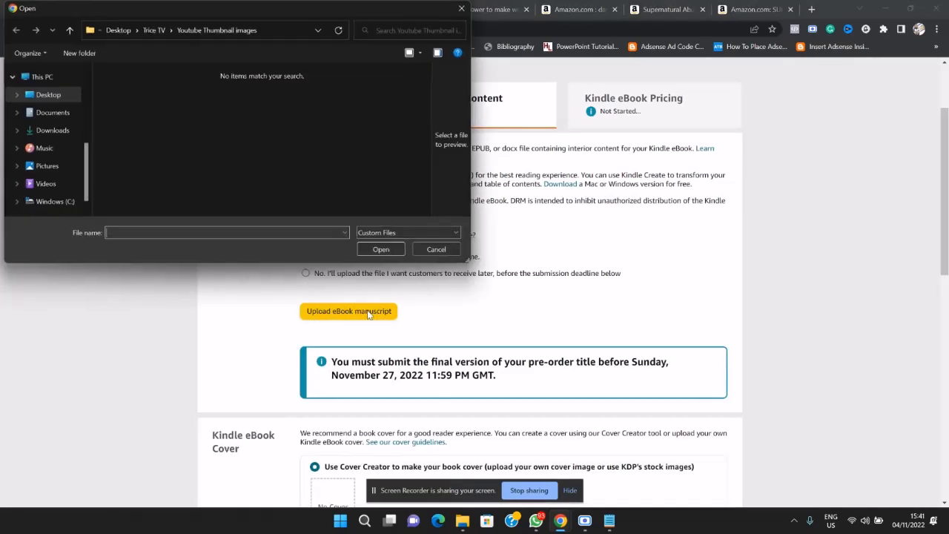
click(53, 96)
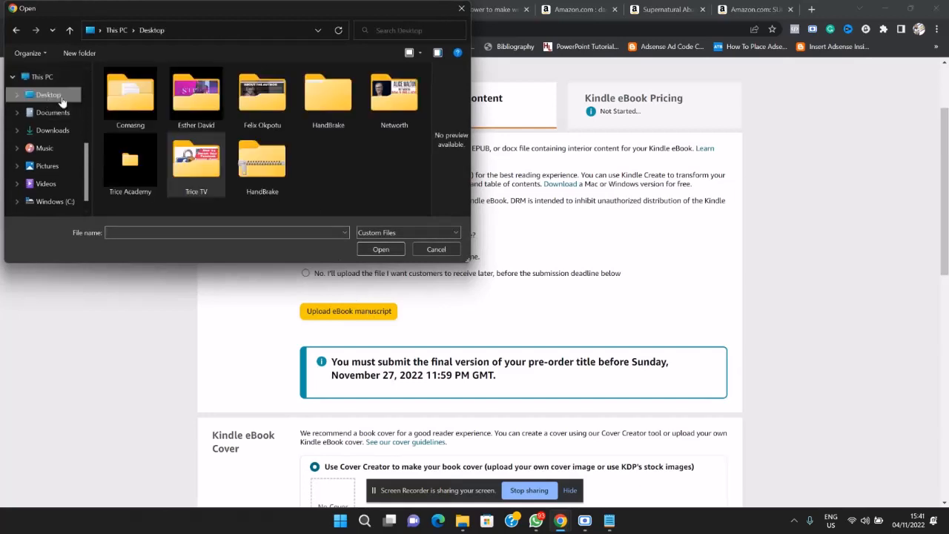
double_click(282, 111)
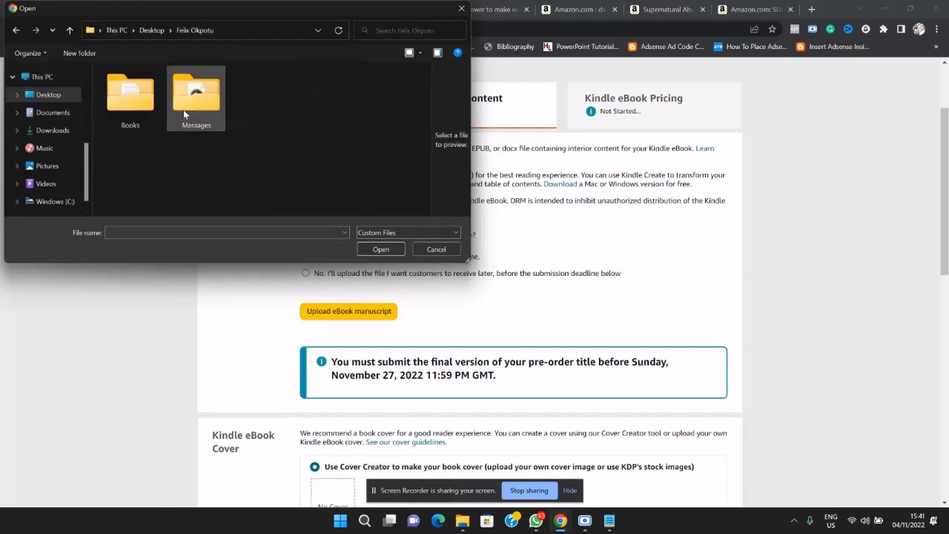
double_click(137, 104)
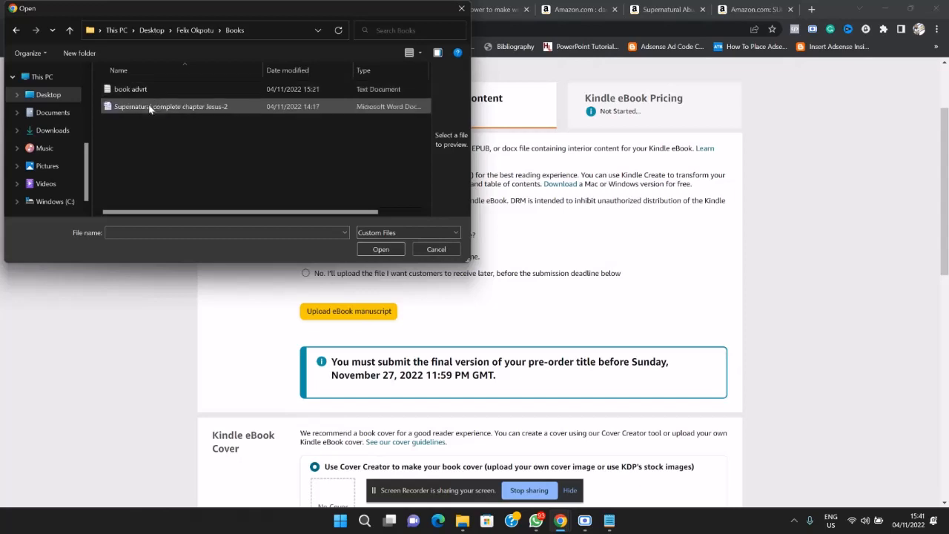
click(168, 106)
click(380, 250)
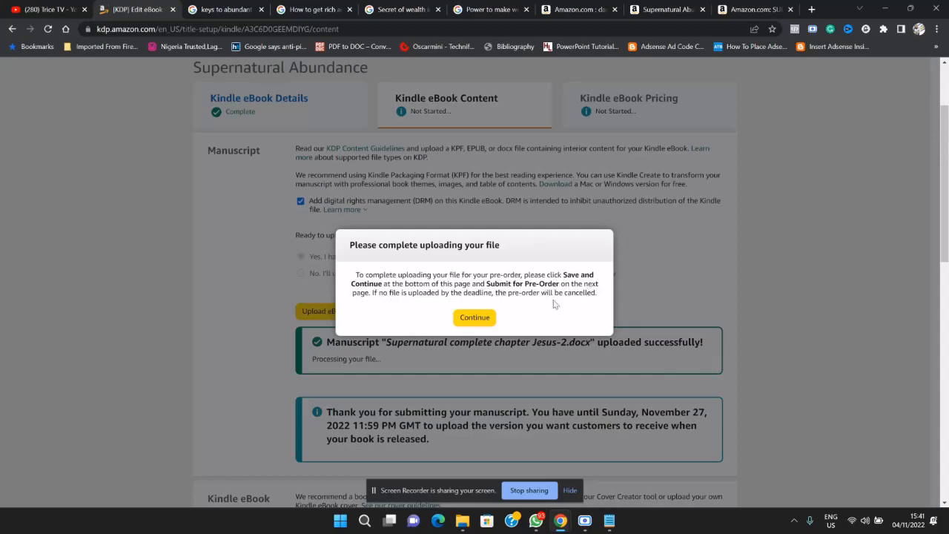
click(475, 319)
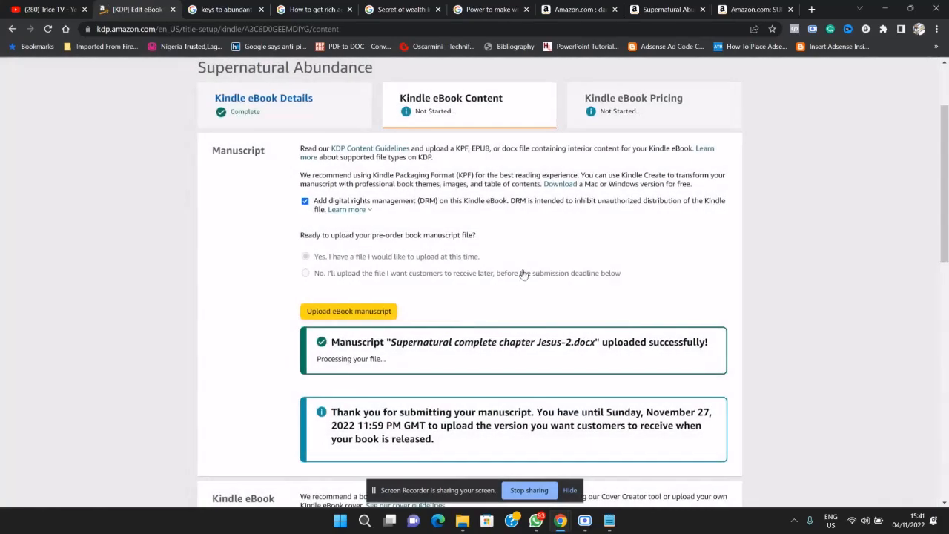
Examine the manuscript's processing status, table of contents notice and spell check result on the Kindle eBook Content page
scroll(527, 271, down, 2)
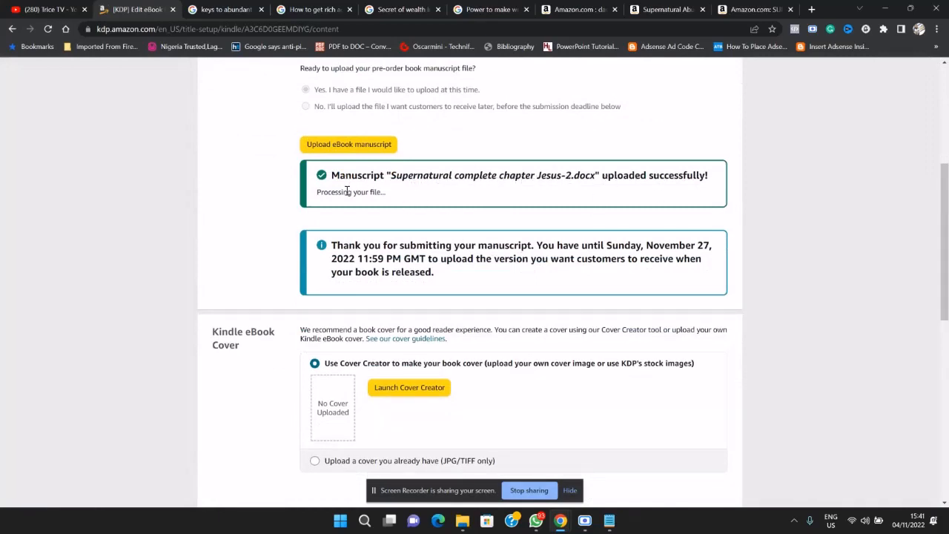
scroll(408, 198, down, 2)
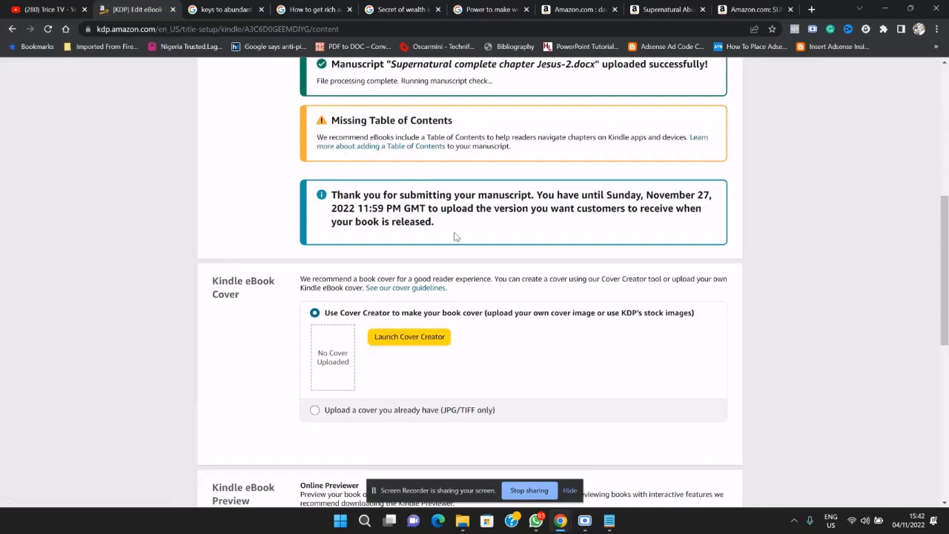
scroll(455, 236, up, 2)
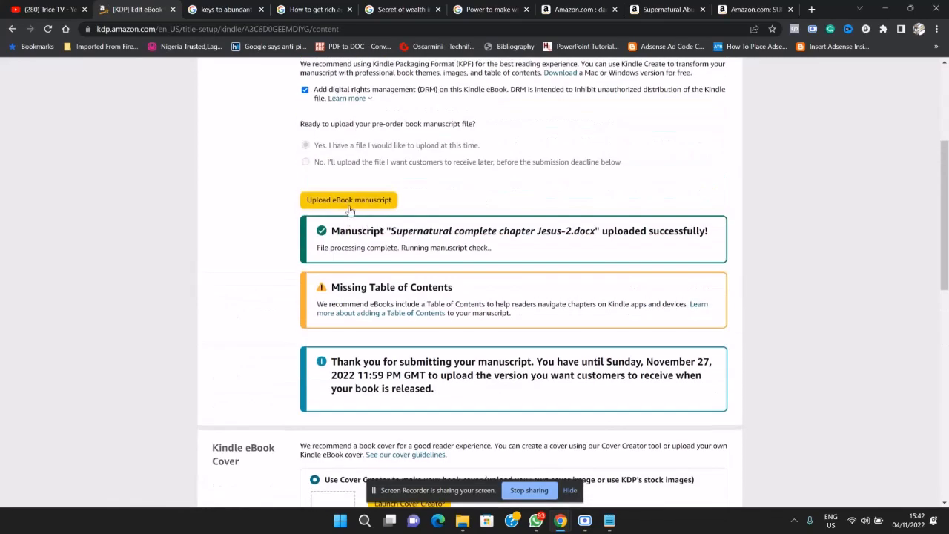
scroll(388, 239, down, 2)
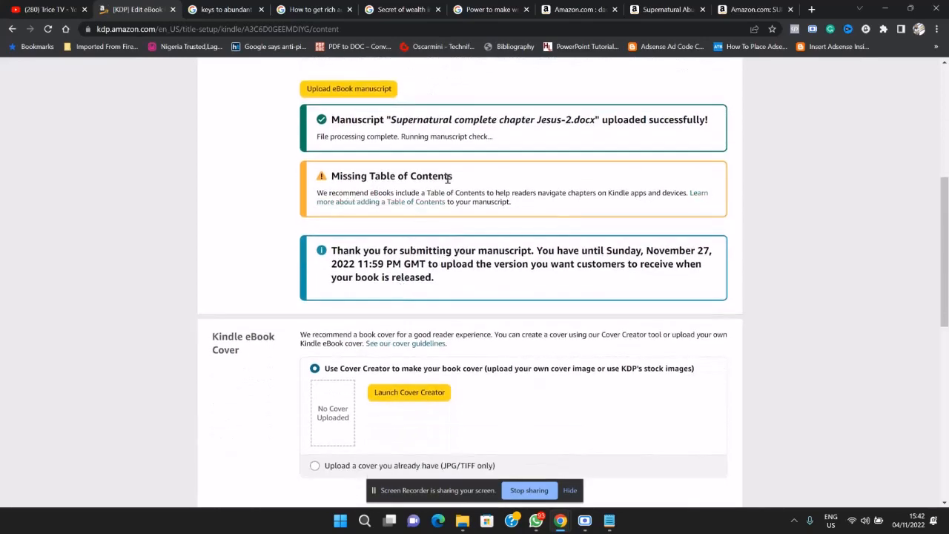
scroll(457, 181, up, 1)
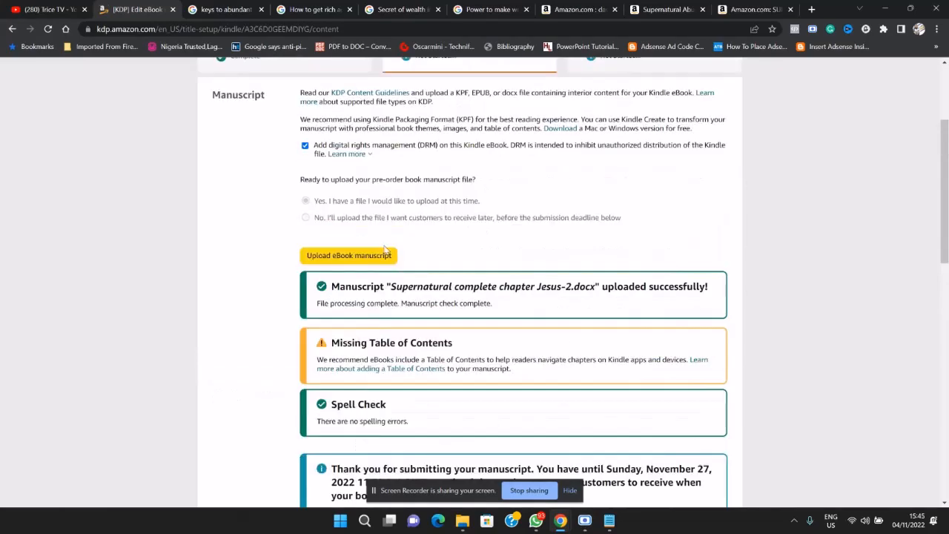
scroll(235, 224, up, 2)
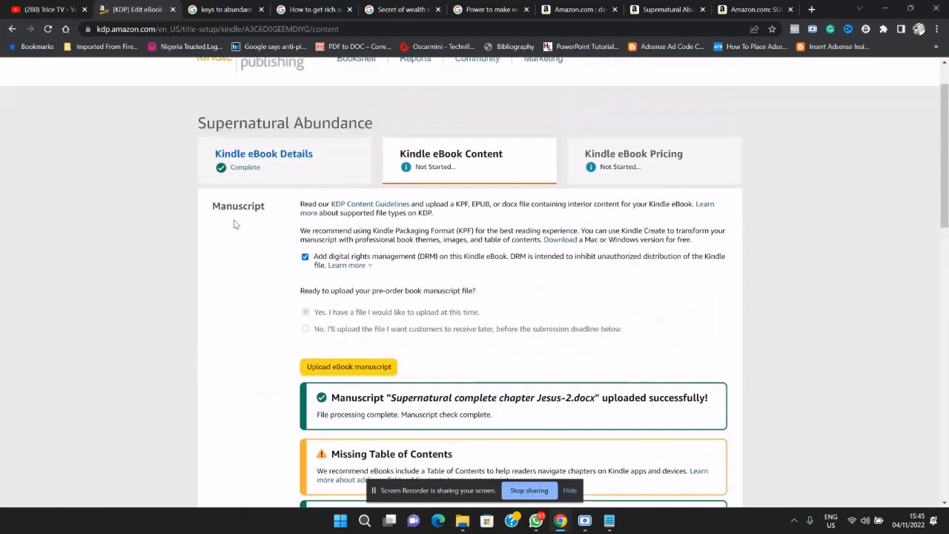
scroll(341, 290, down, 4)
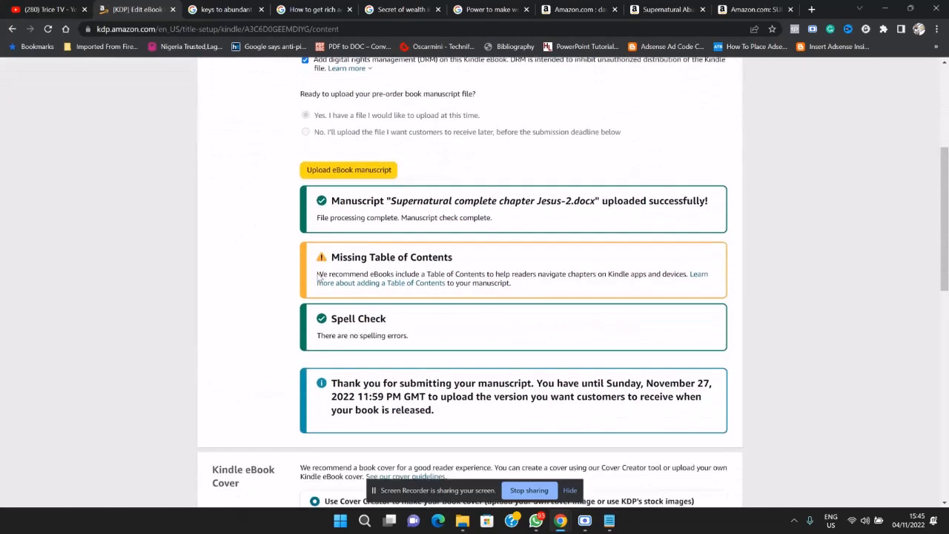
drag(387, 297, 331, 296)
click(330, 311)
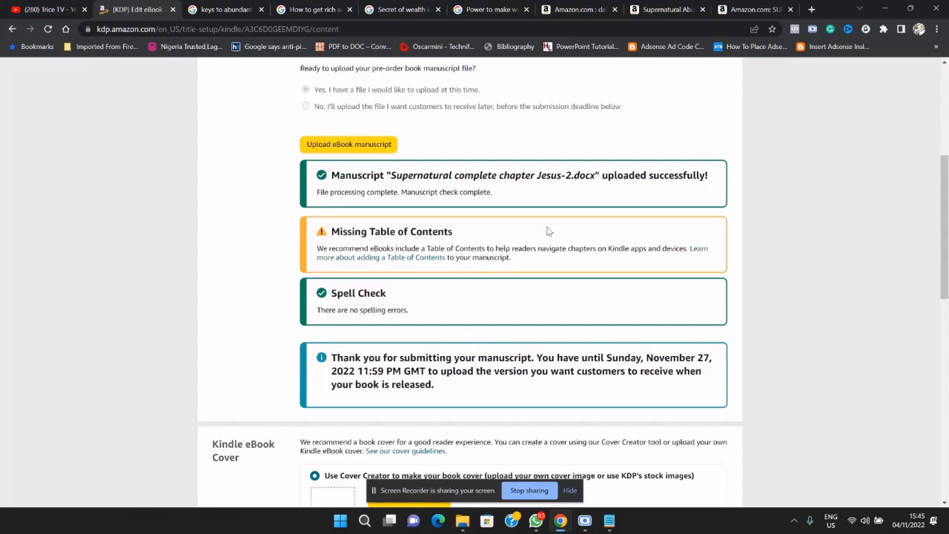
Open the Kindle Create page from the Manuscript section in a new tab and download the PC version
scroll(610, 273, up, 3)
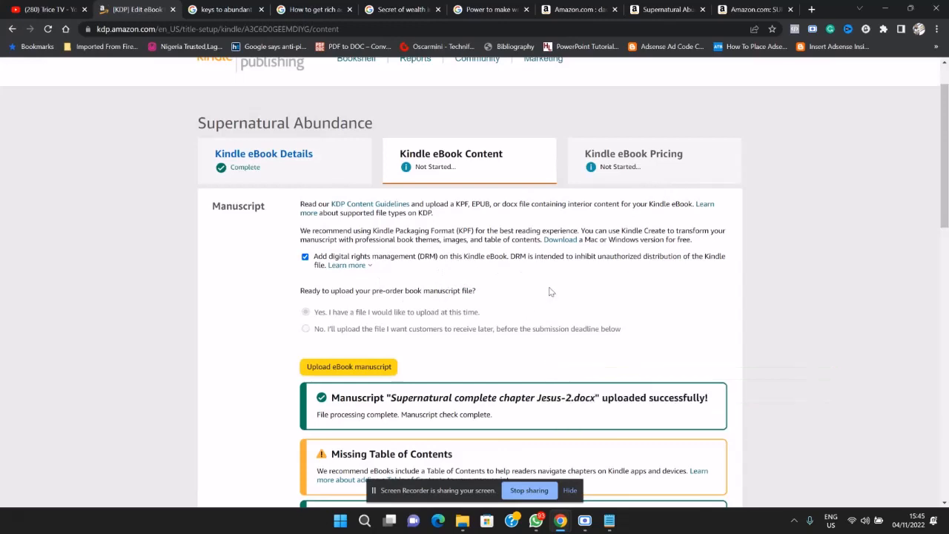
scroll(554, 289, down, 1)
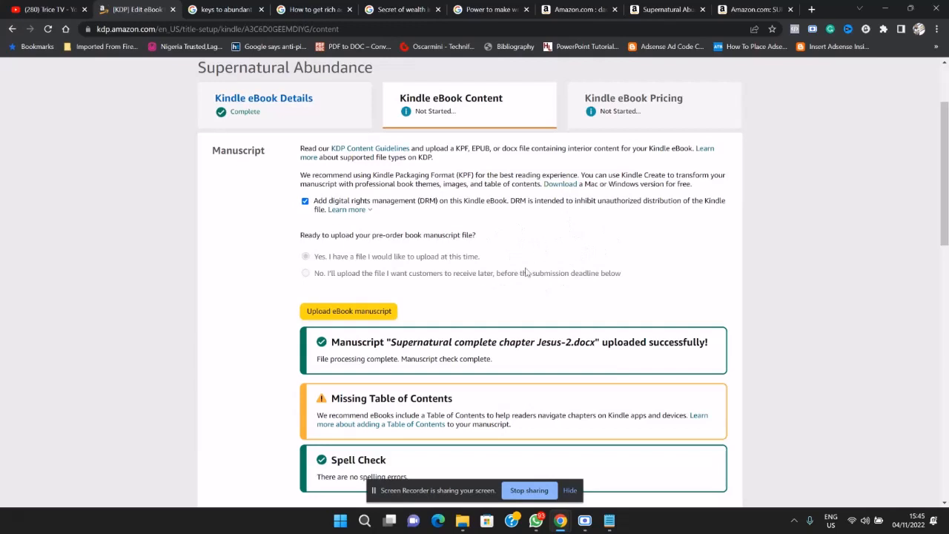
scroll(549, 282, up, 1)
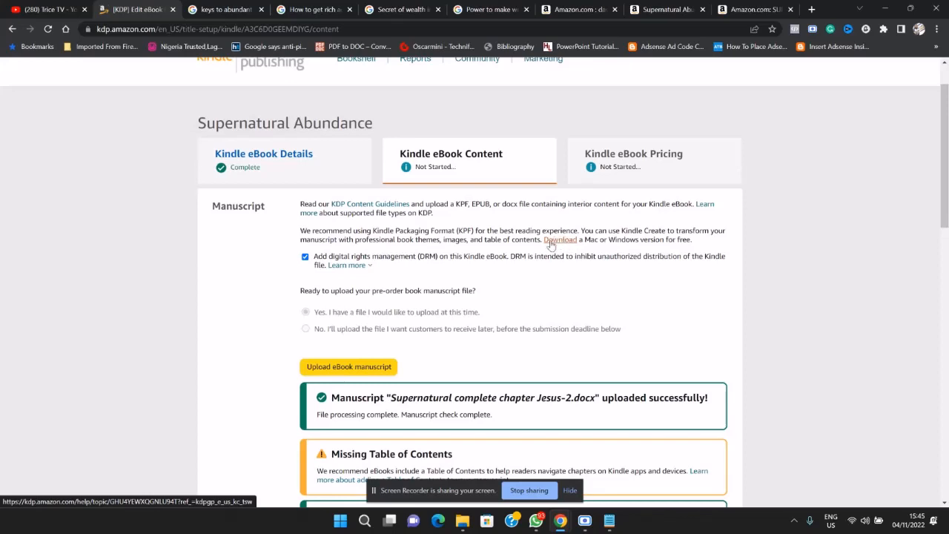
right_click(554, 241)
click(573, 249)
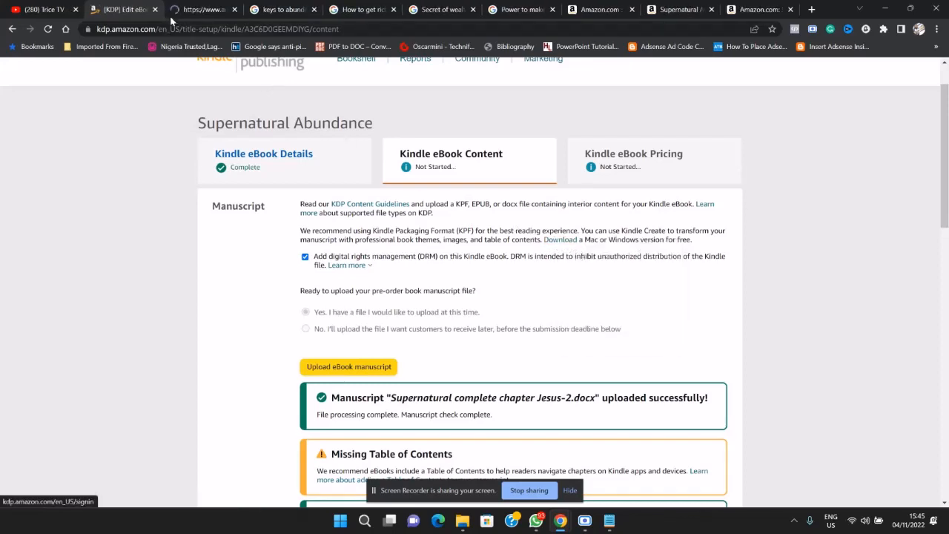
click(194, 10)
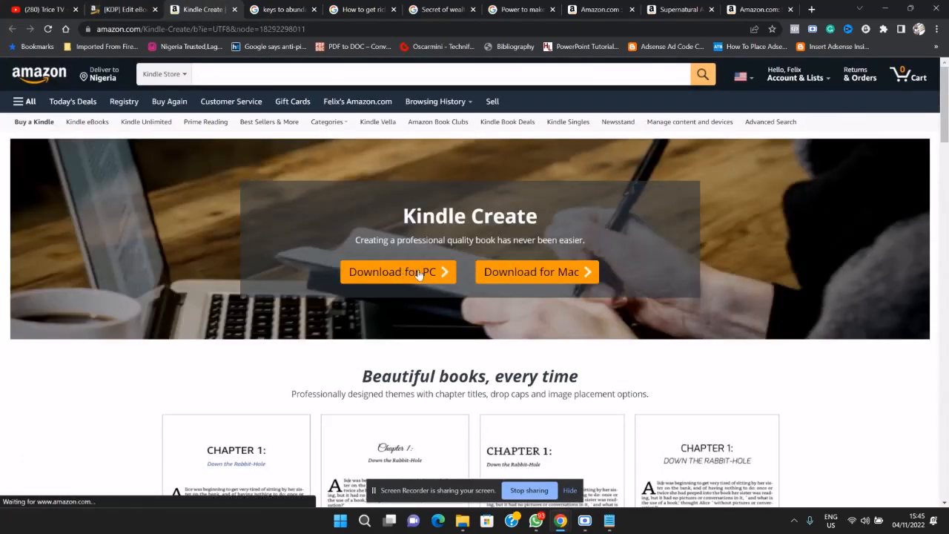
click(407, 271)
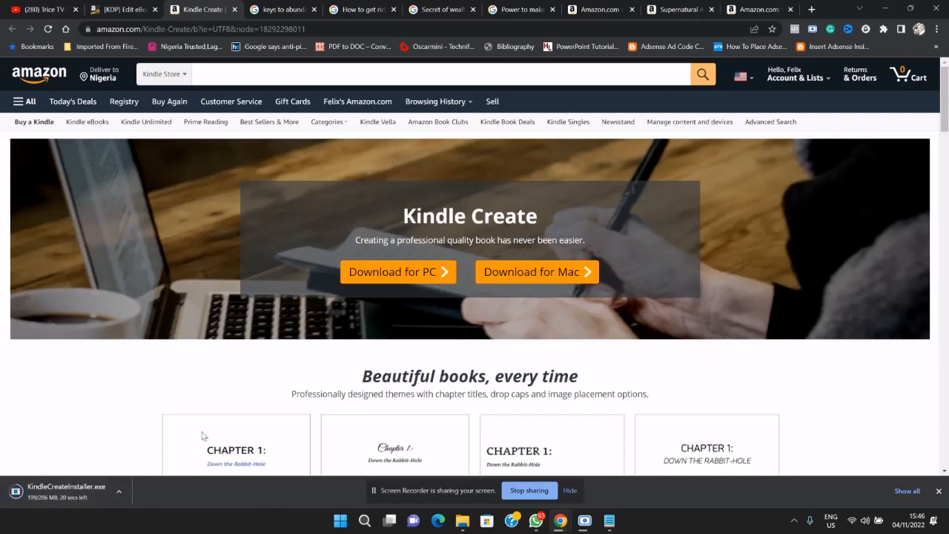
Return to the Kindle eBook Content page and look over its cover, preview and manuscript check sections
click(128, 7)
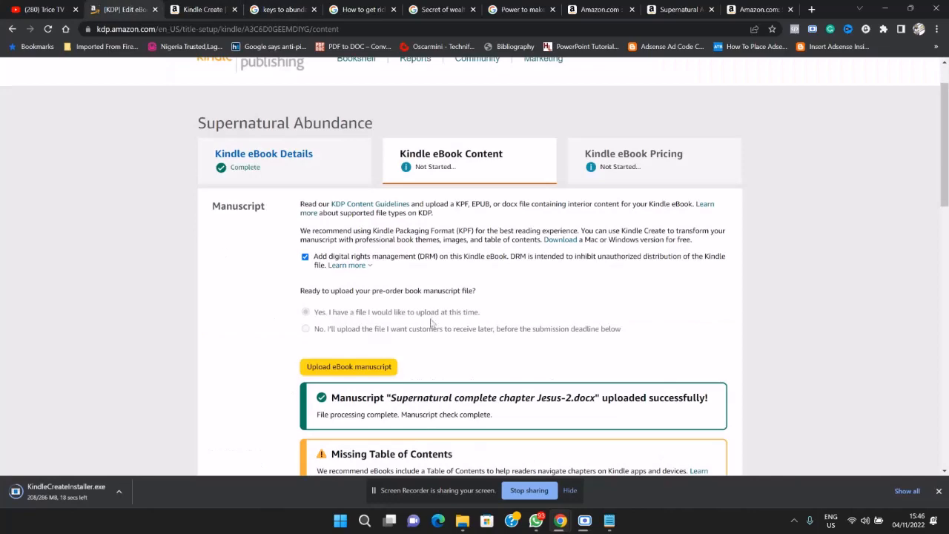
scroll(434, 324, down, 5)
scroll(398, 284, down, 2)
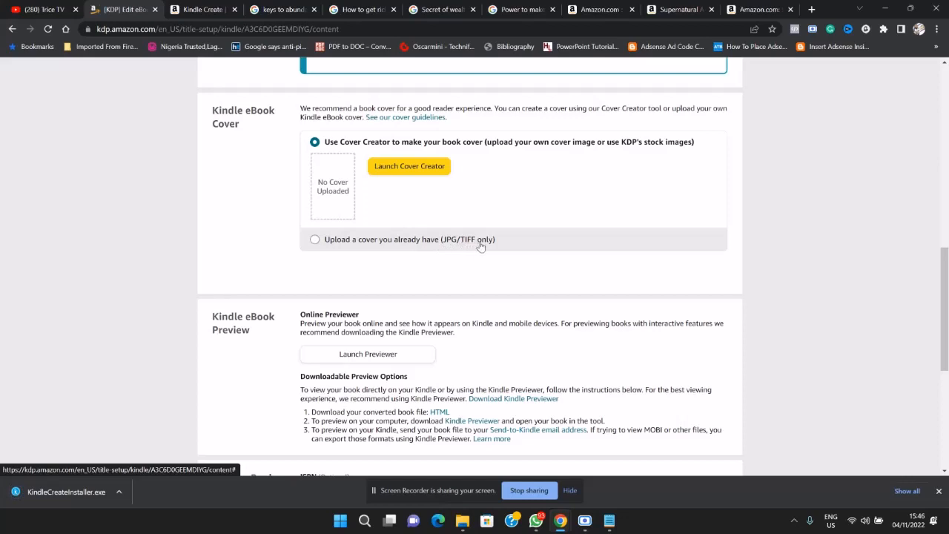
scroll(421, 245, up, 4)
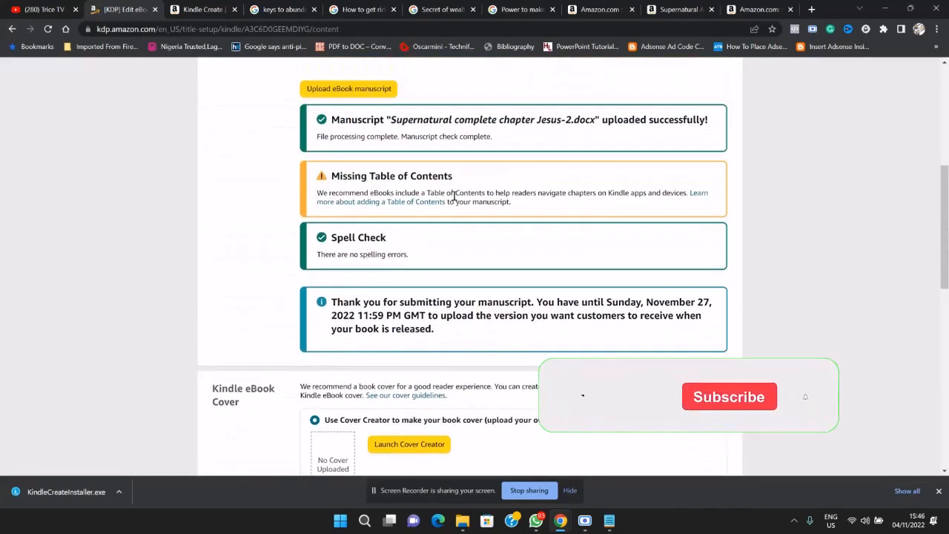
scroll(379, 363, up, 1)
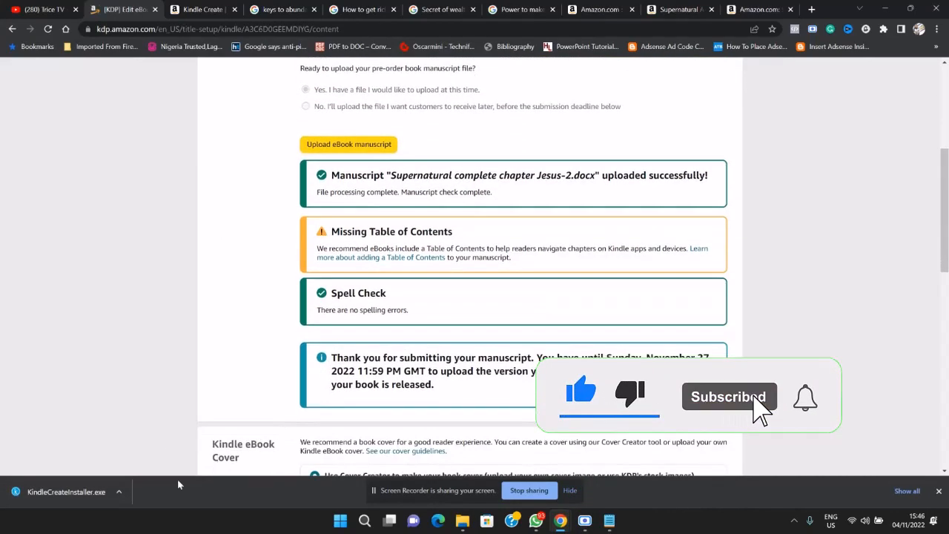
Run the downloaded KindleCreateInstaller, accept the license agreement and install Kindle Create in the default destination folder
click(92, 493)
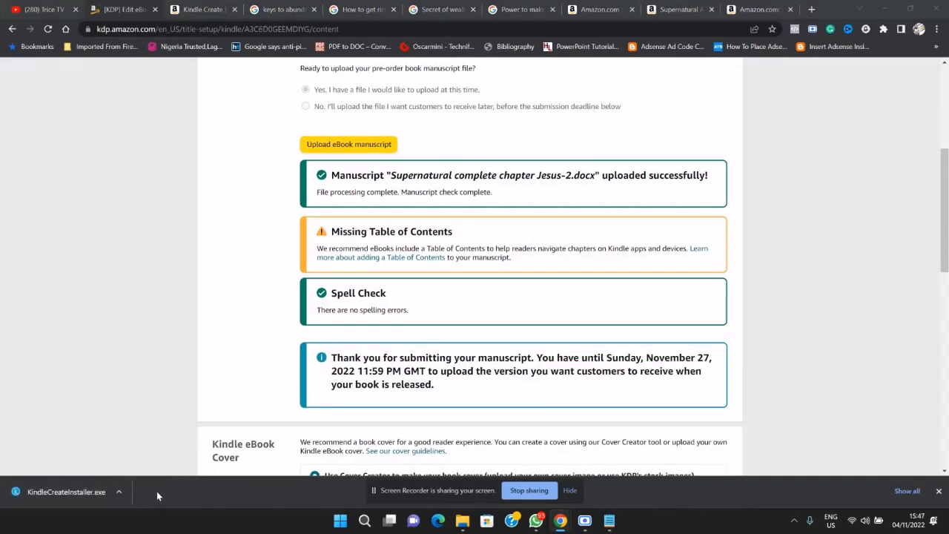
click(119, 492)
click(157, 451)
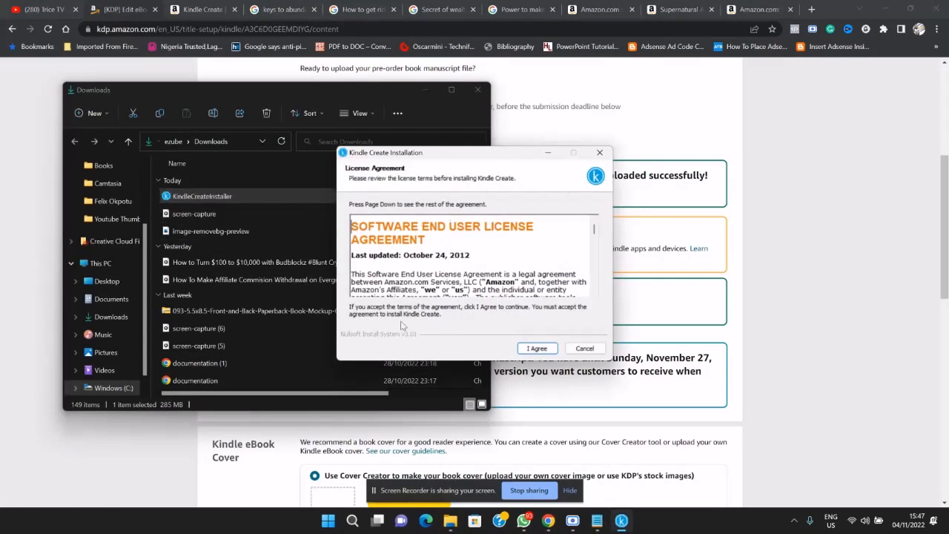
click(537, 349)
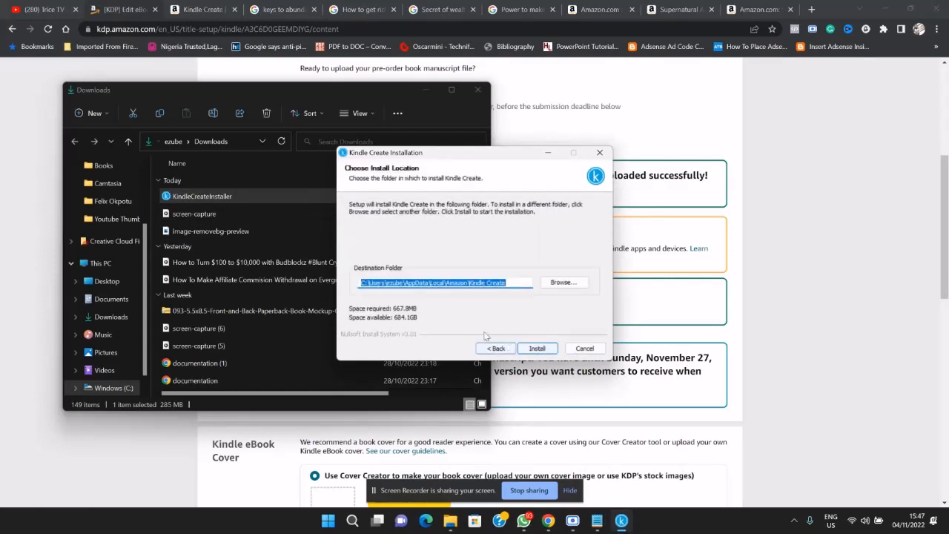
click(537, 349)
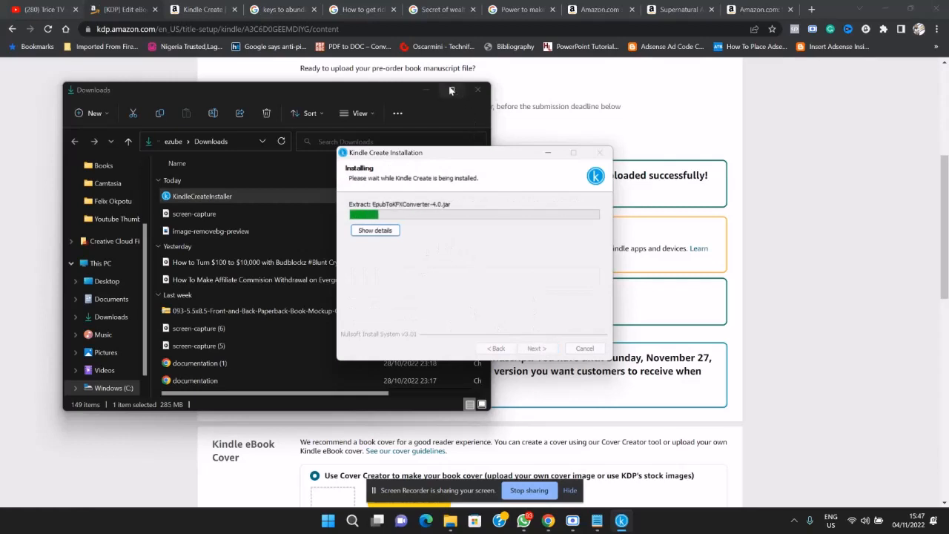
click(427, 90)
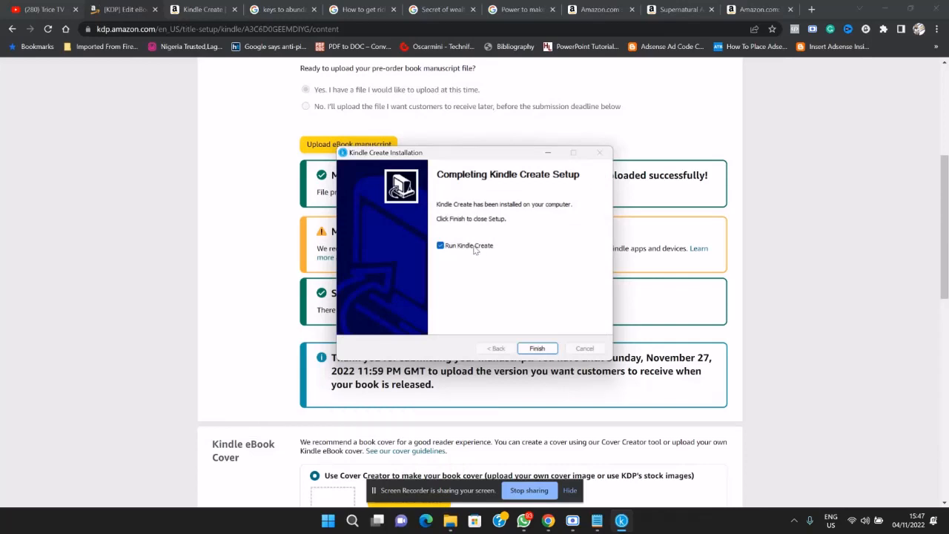
Finish the Kindle Create setup with Run Kindle Create enabled and get past the first beta features prompt
click(539, 347)
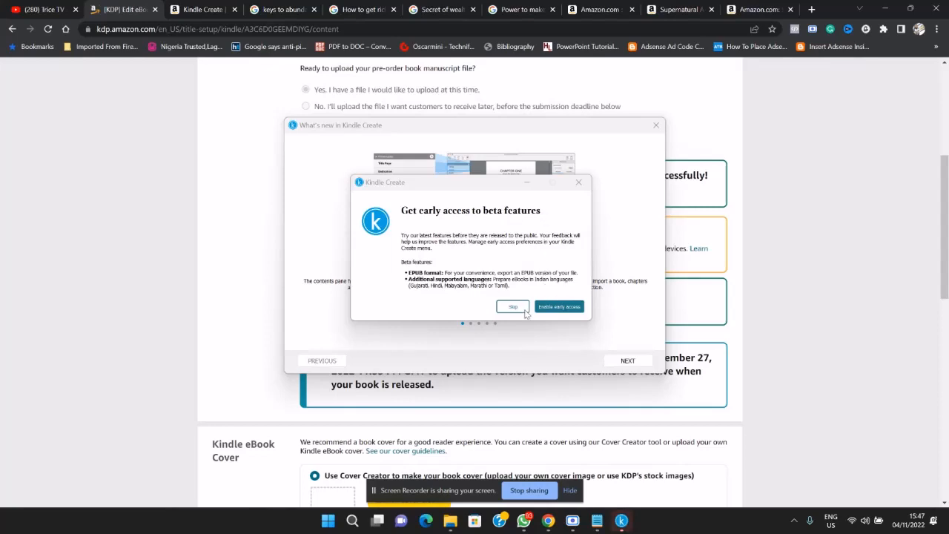
click(584, 188)
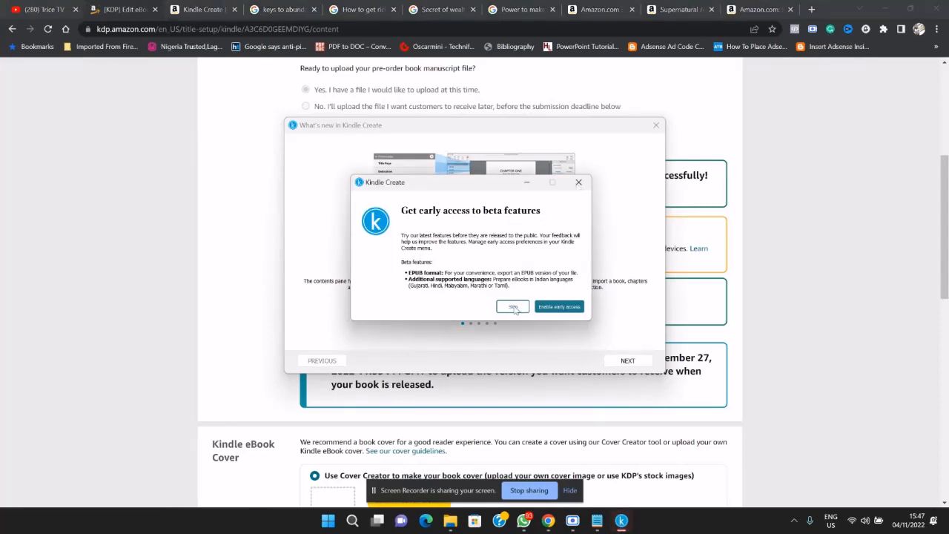
click(552, 308)
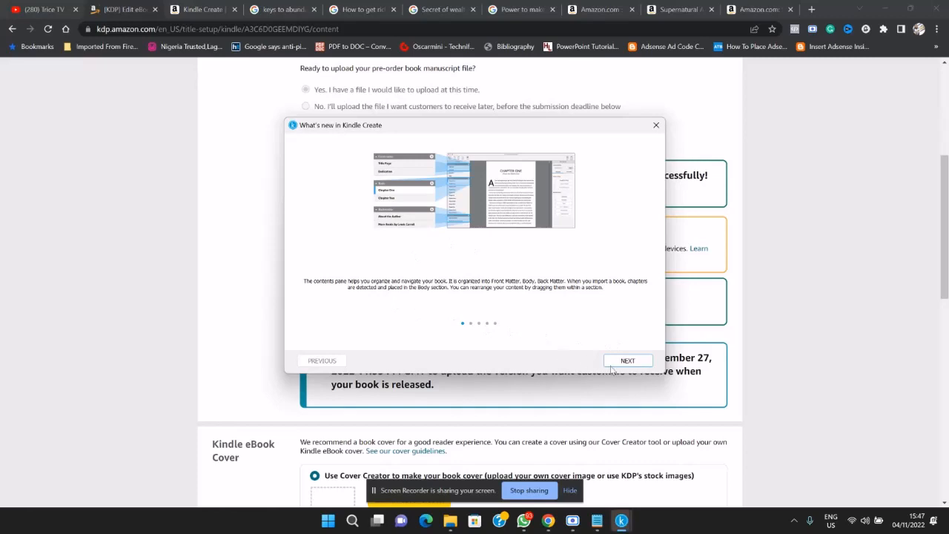
Go through all the What's new in Kindle Create slides and skip early access to beta features
click(625, 363)
click(624, 363)
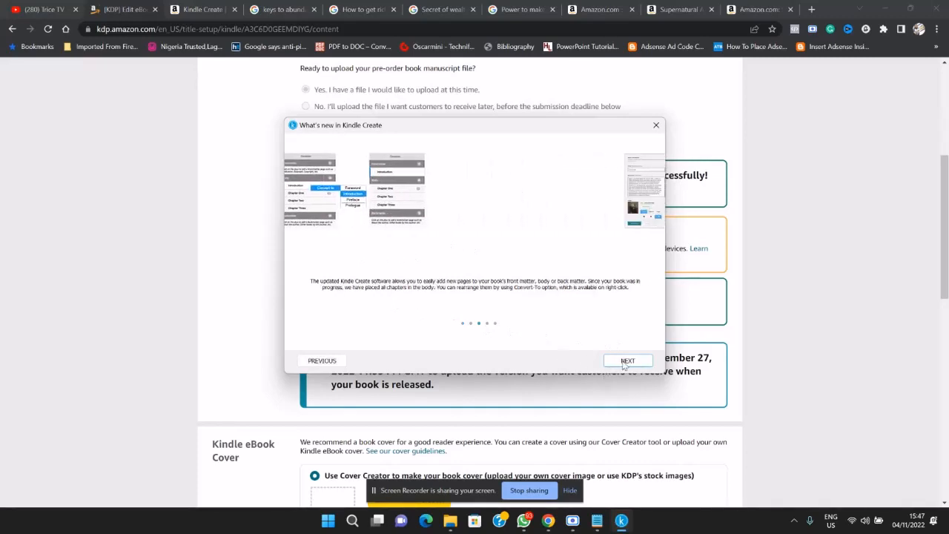
click(624, 363)
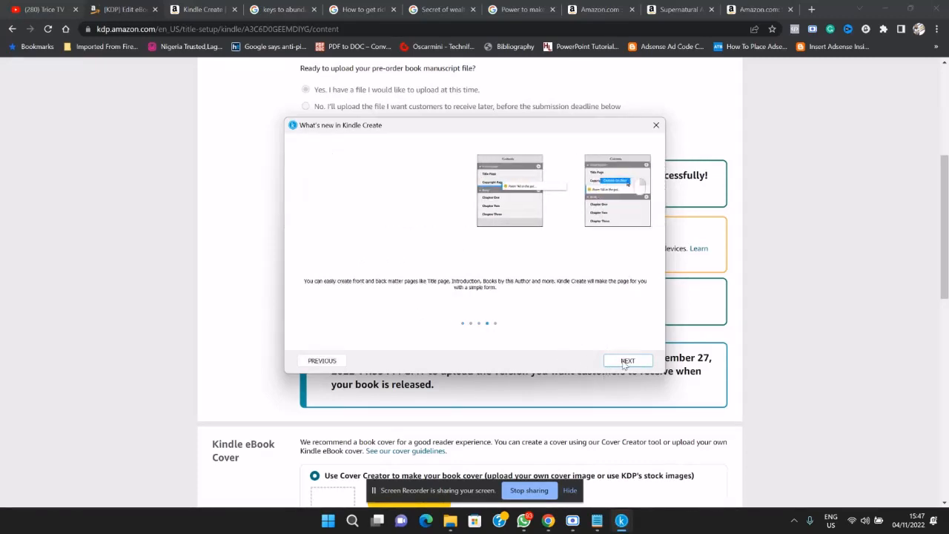
click(624, 363)
click(627, 361)
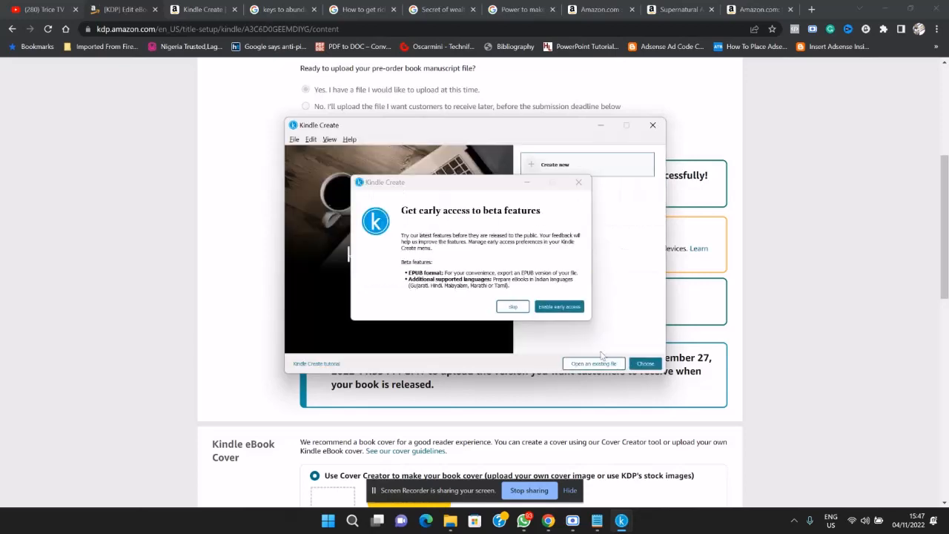
click(512, 309)
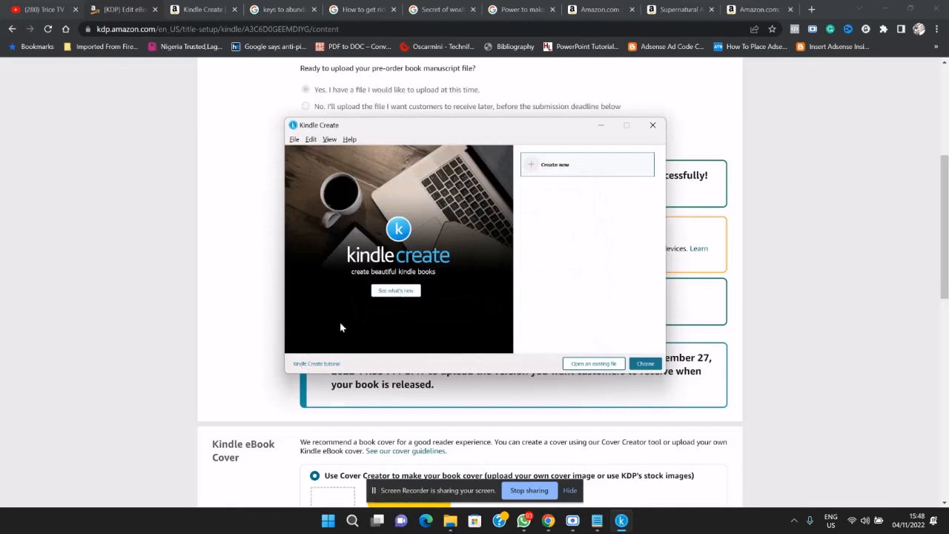
Start a new Kindle Create project with the Reflowable format and English as the document language
click(295, 139)
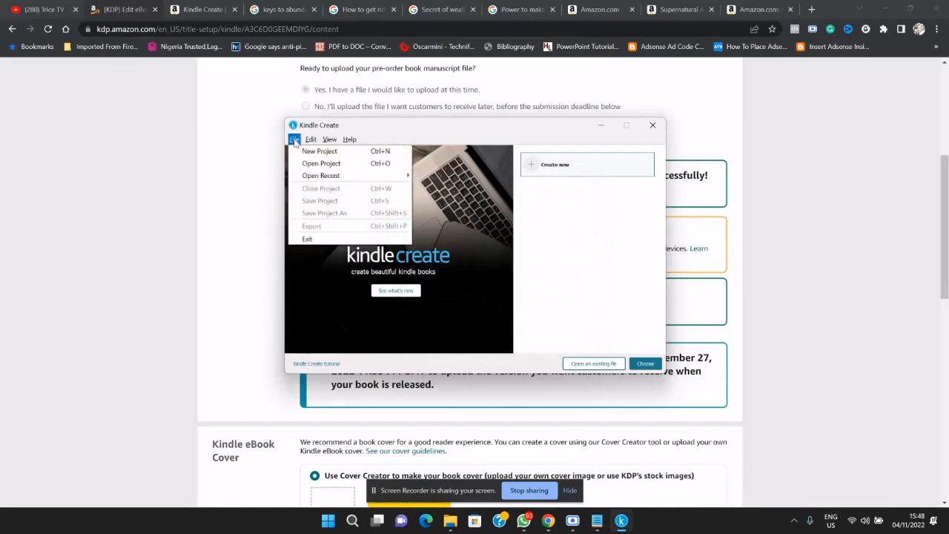
click(337, 152)
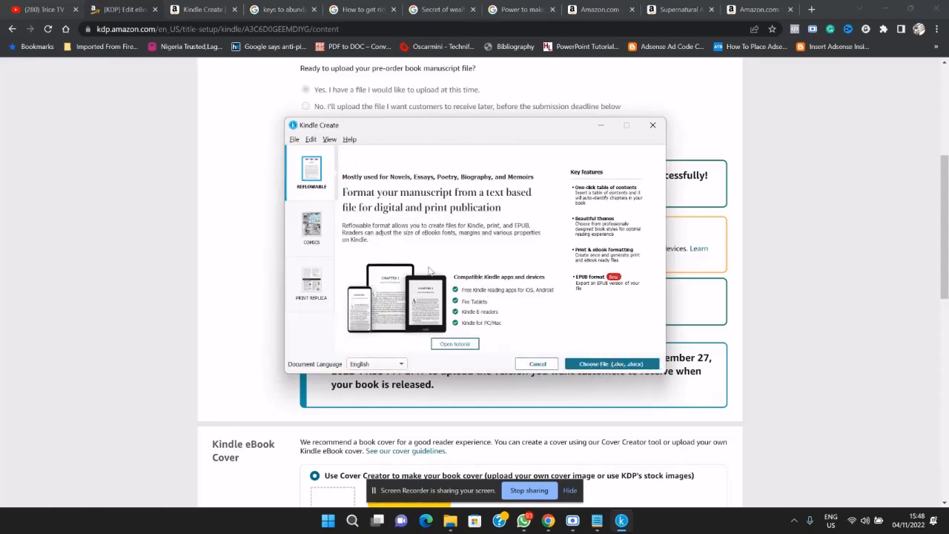
click(295, 139)
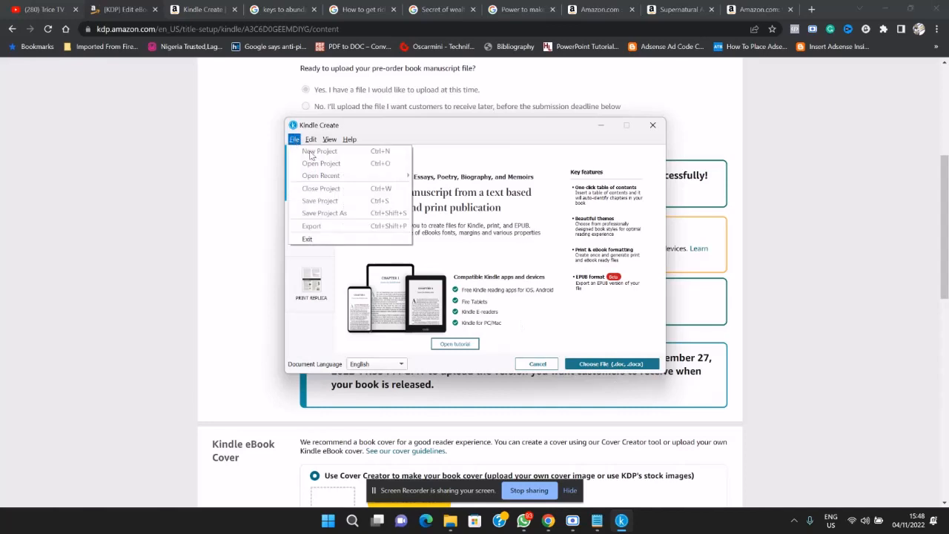
click(436, 138)
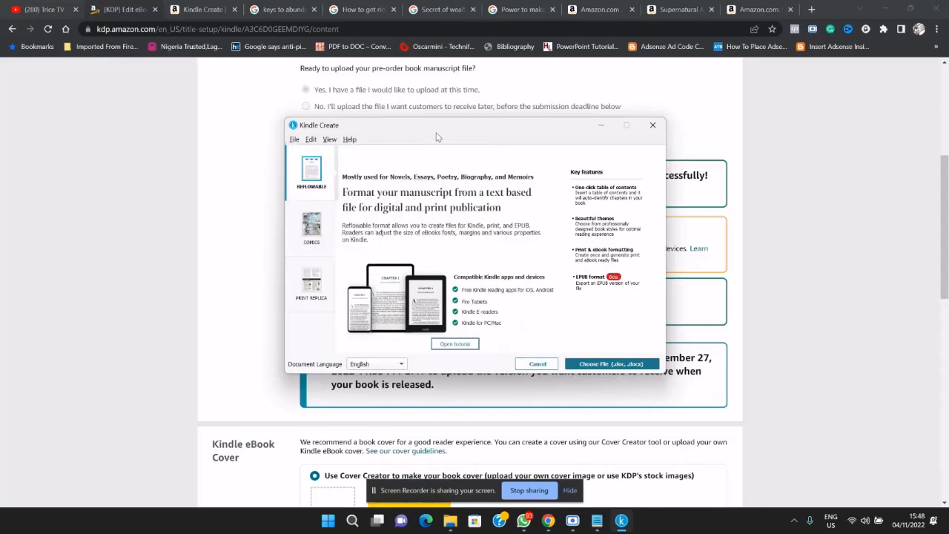
Import "Supernatural complete chapter Jesus-2.docx" from the author's Books folder on the Desktop and start the automatic chapter title detection
click(614, 365)
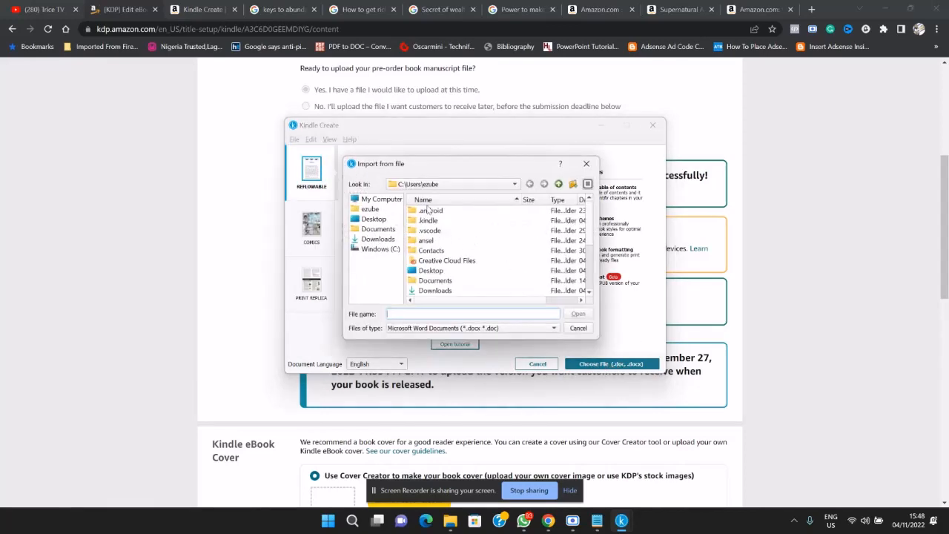
click(373, 220)
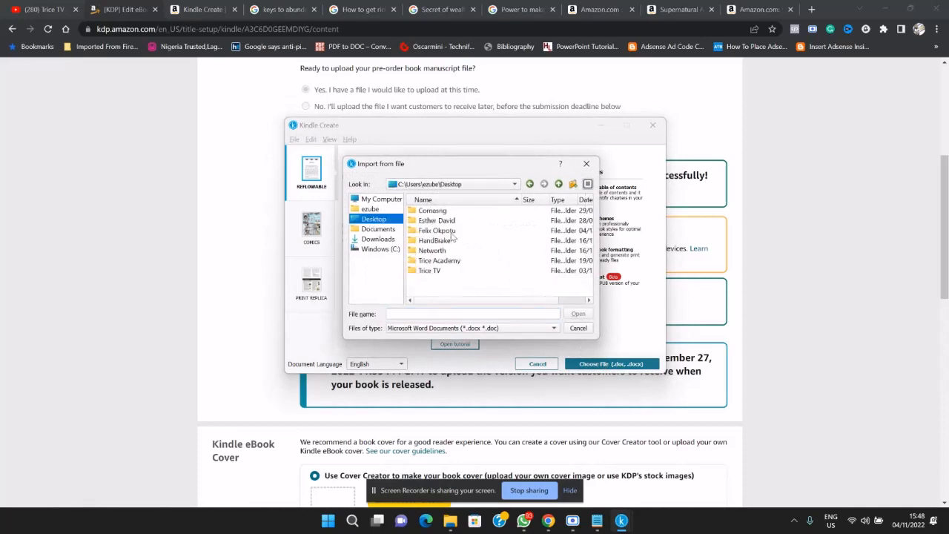
double_click(442, 231)
double_click(434, 212)
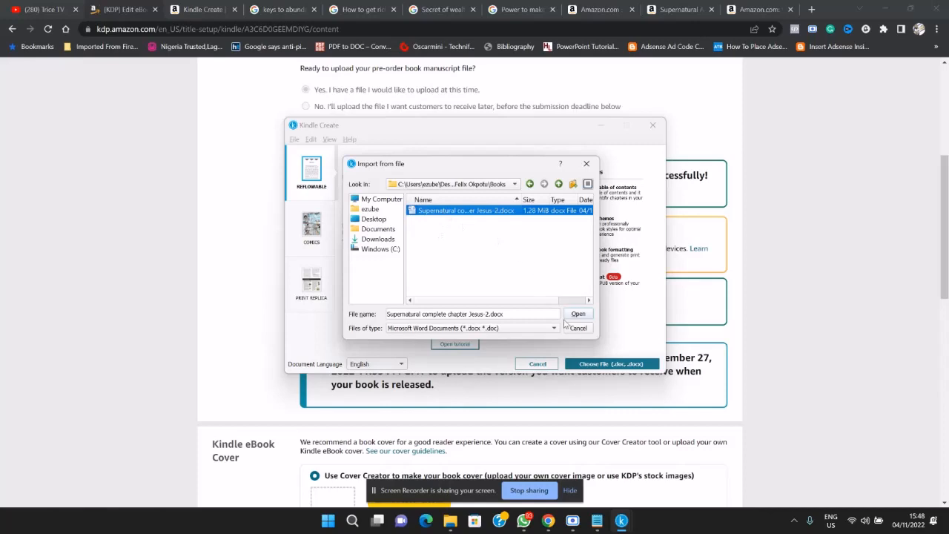
click(579, 314)
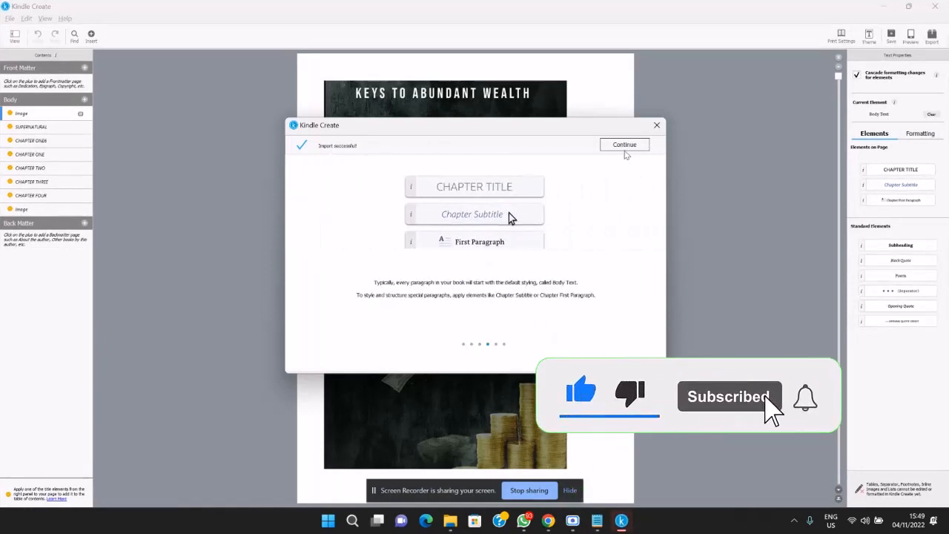
click(625, 146)
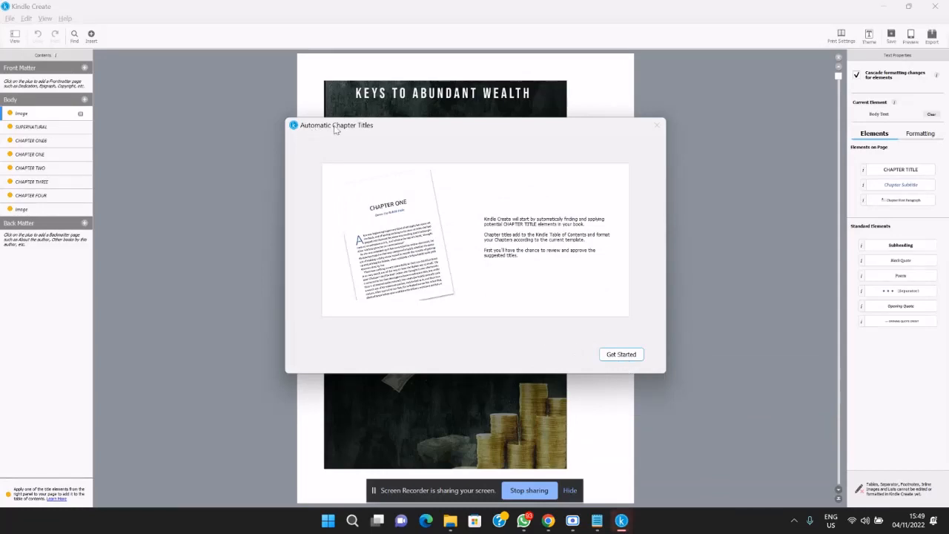
click(623, 355)
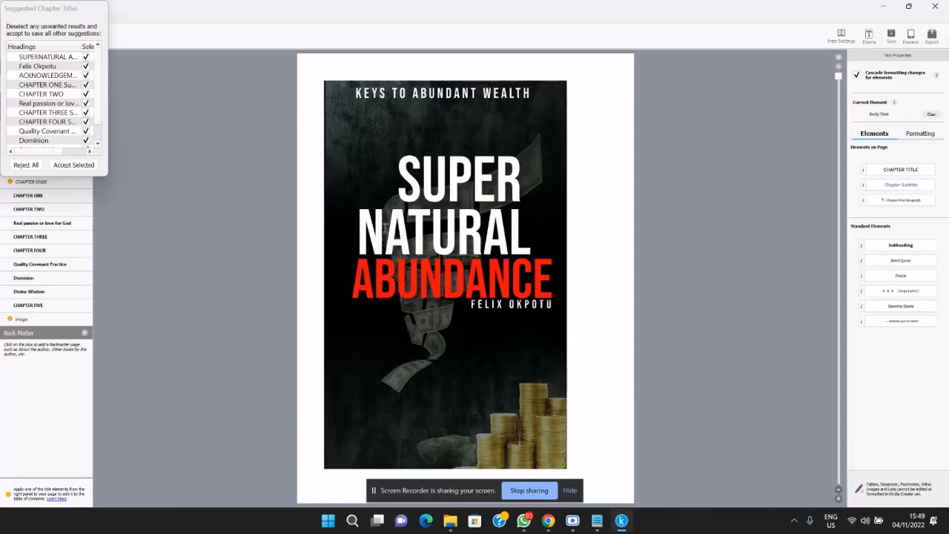
Examine the imported pages from the cover through the table of contents to Chapter Two, checking the suggested chapter titles
scroll(430, 229, down, 5)
scroll(431, 229, up, 4)
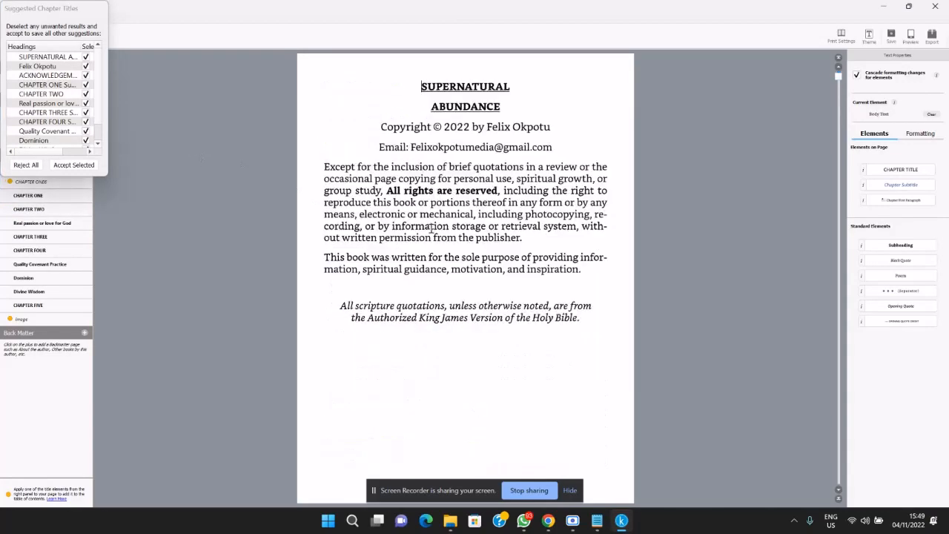
scroll(431, 228, up, 1)
scroll(443, 203, down, 2)
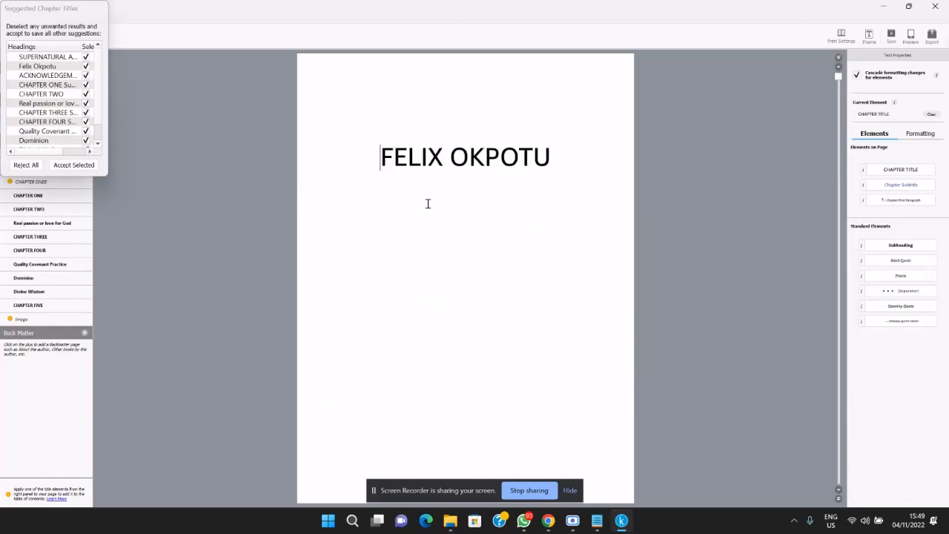
scroll(428, 204, down, 2)
scroll(429, 206, up, 3)
scroll(430, 210, down, 1)
scroll(431, 211, up, 1)
scroll(431, 211, down, 1)
scroll(440, 282, up, 1)
scroll(441, 282, down, 3)
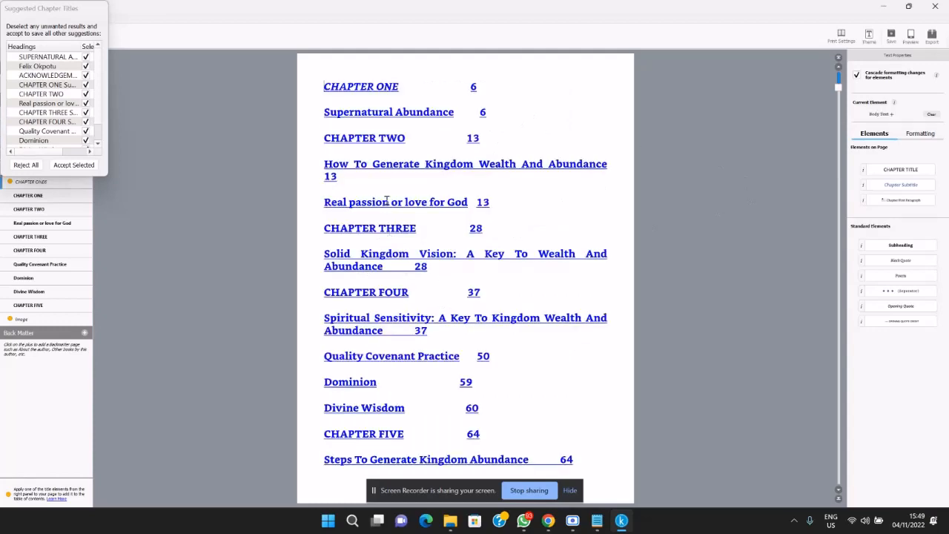
scroll(380, 221, down, 3)
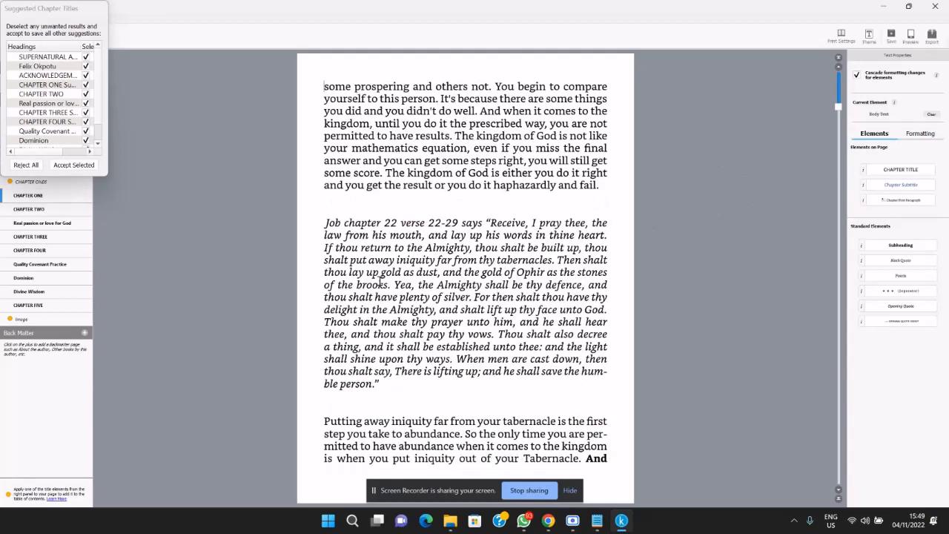
scroll(380, 282, down, 2)
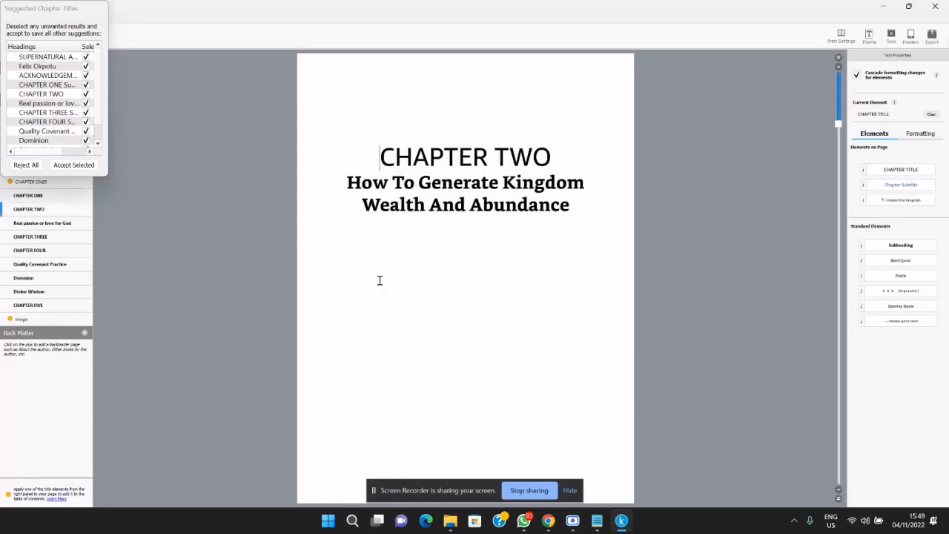
scroll(380, 280, down, 1)
scroll(380, 281, up, 1)
scroll(380, 280, down, 1)
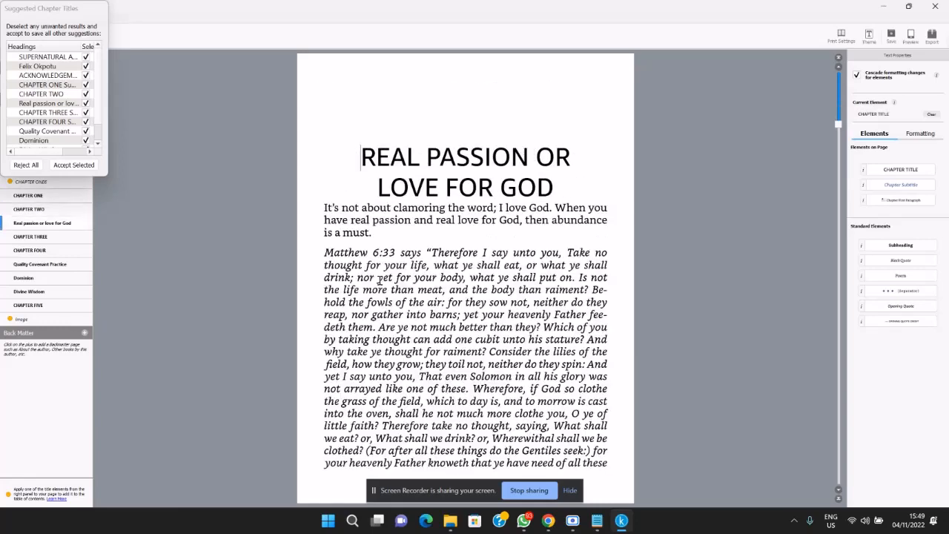
scroll(380, 281, up, 1)
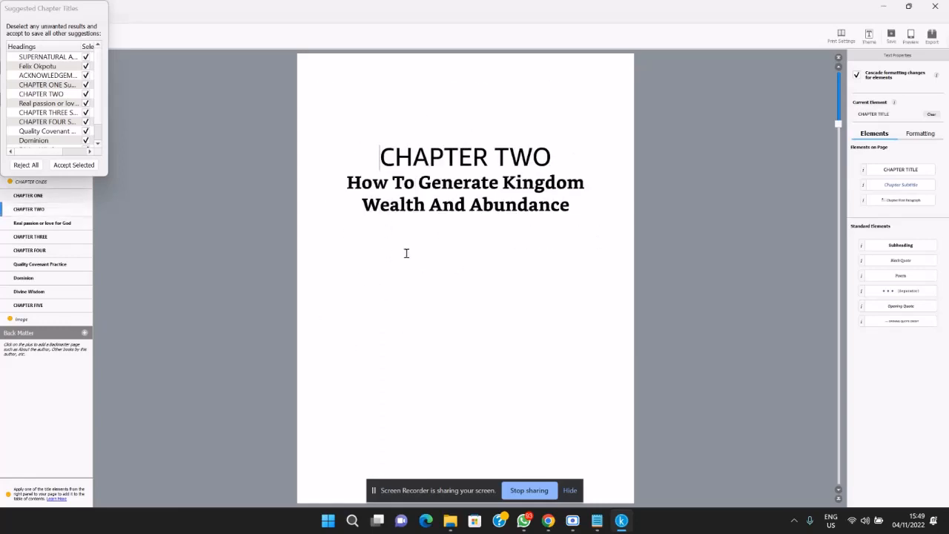
scroll(466, 282, up, 8)
scroll(445, 264, up, 2)
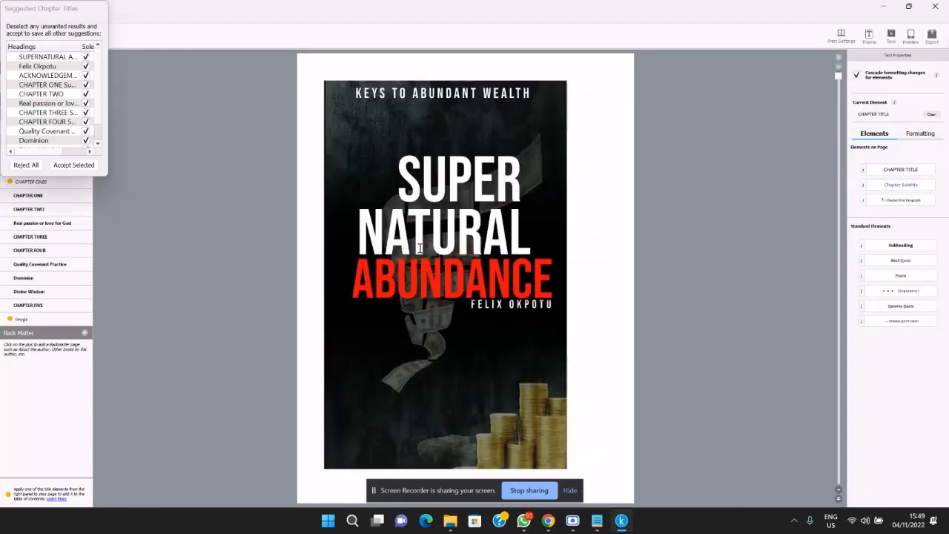
Look over the copyright page, acknowledgement and chapter pages once more, ending back at the cover
scroll(422, 256, down, 1)
click(425, 287)
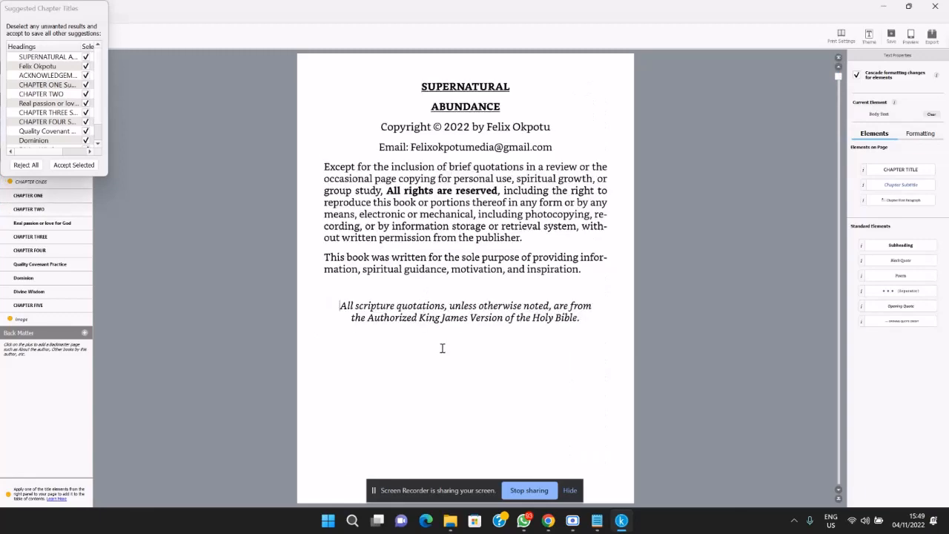
key(Down)
key(Down)
key(Down)
key(Down)
key(Down)
key(Down)
key(Down)
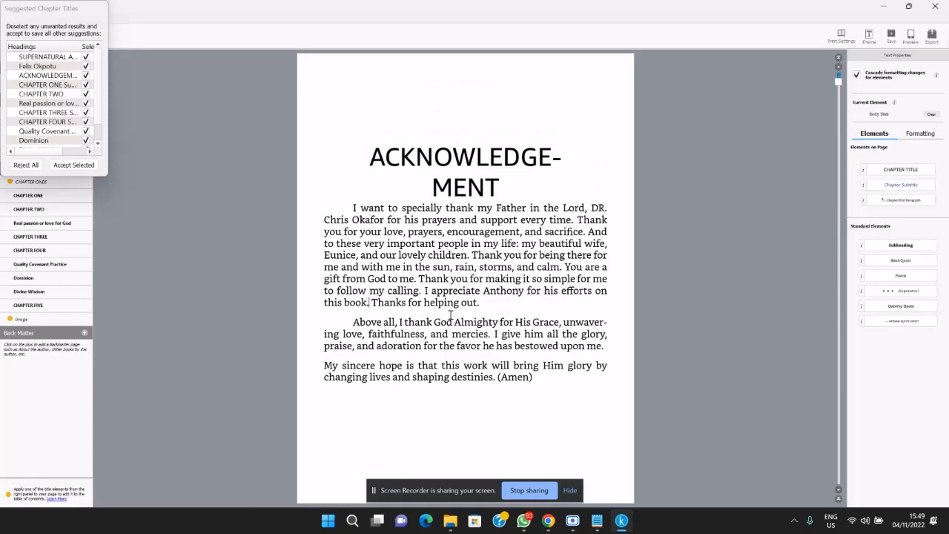
scroll(451, 316, down, 6)
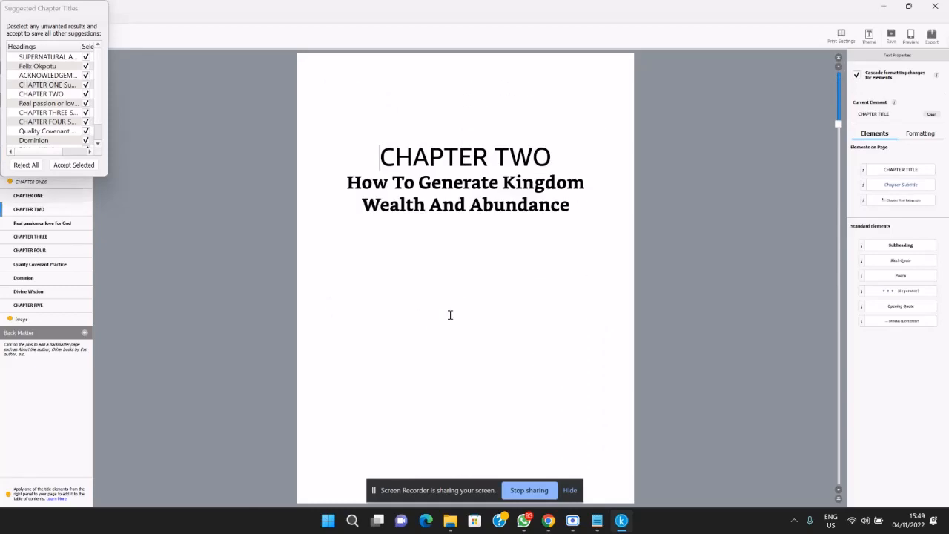
scroll(450, 315, down, 10)
scroll(449, 298, up, 10)
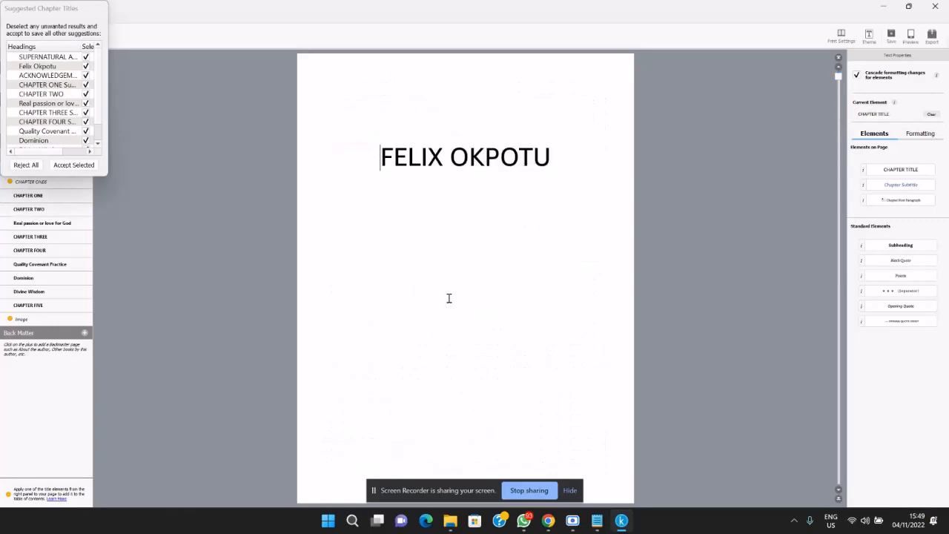
scroll(441, 270, up, 2)
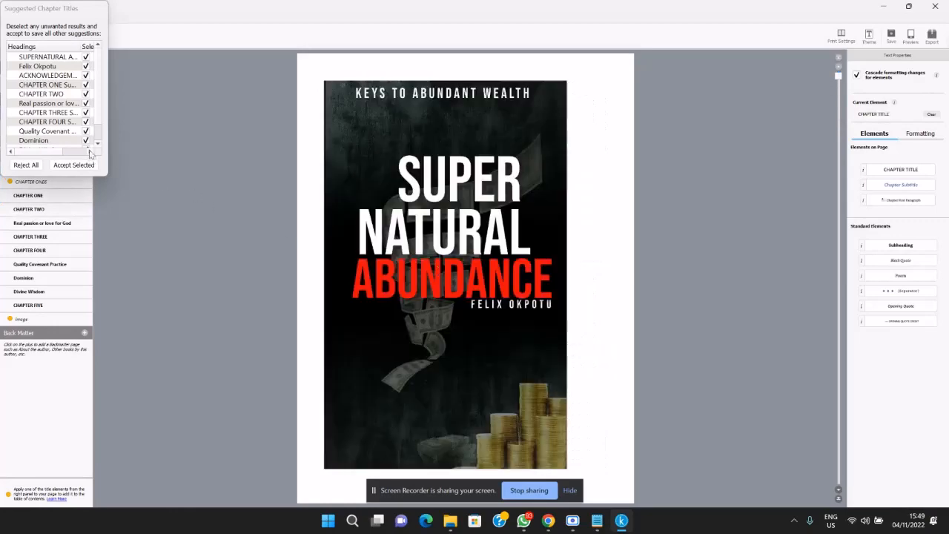
Review the rest of the Suggested Chapter Titles list and accept all the selected headings
scroll(95, 119, down, 1)
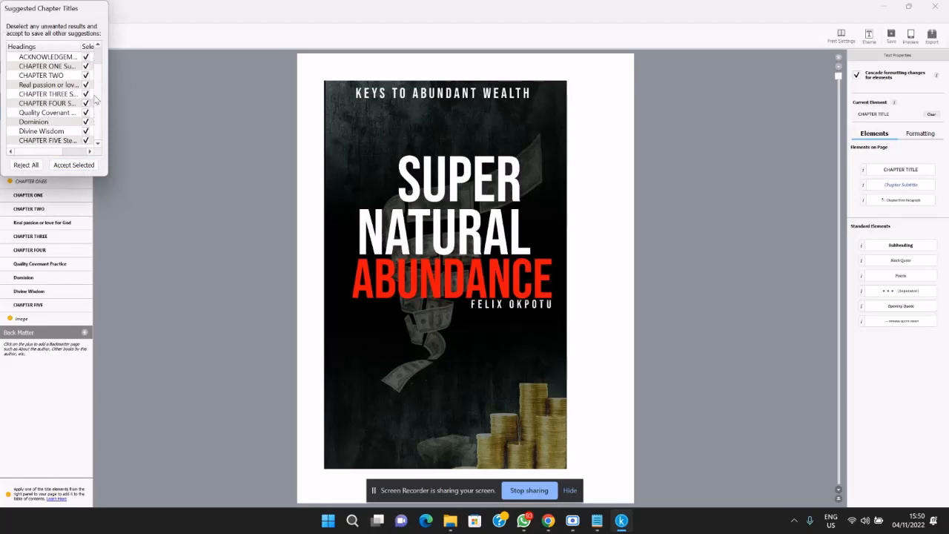
click(74, 164)
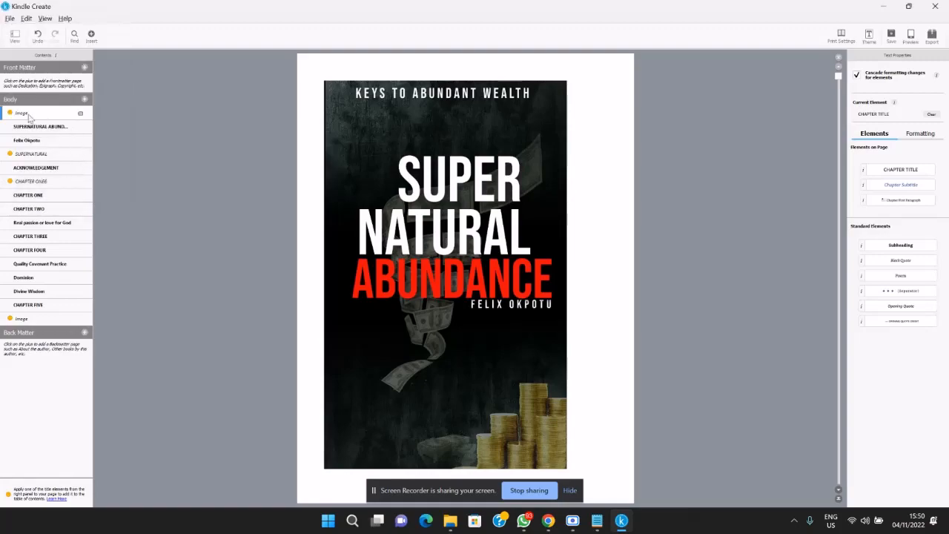
Look through the formatted book from the cover to the closing About the Book and About the Author page
scroll(448, 131, down, 15)
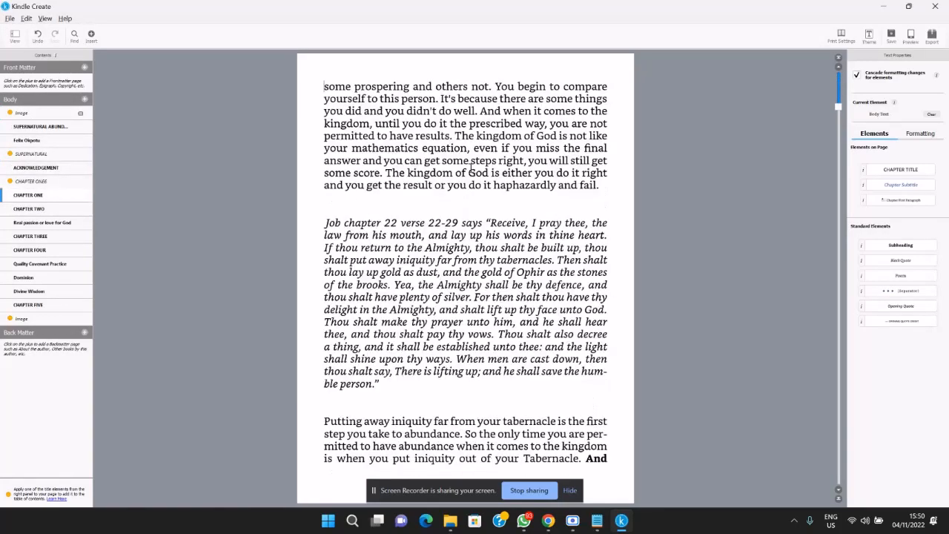
scroll(460, 163, down, 20)
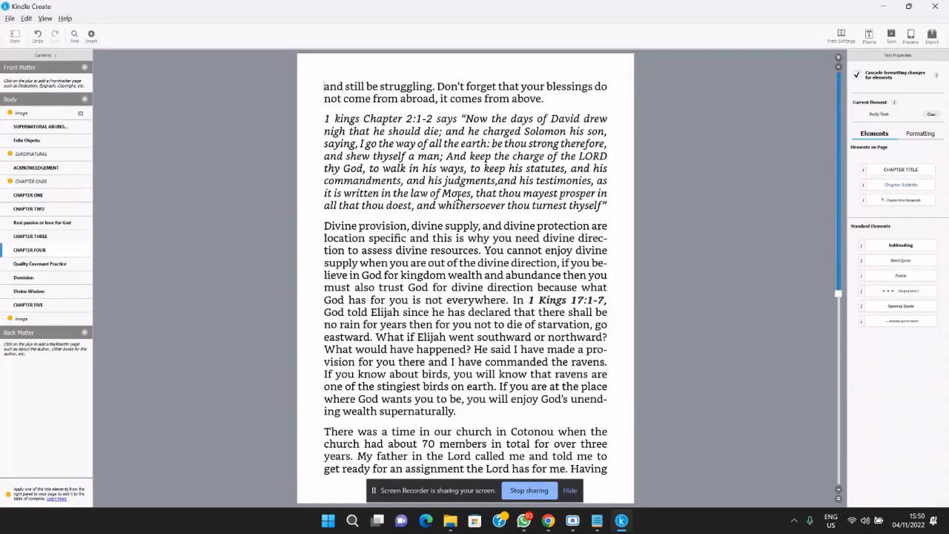
scroll(456, 204, down, 20)
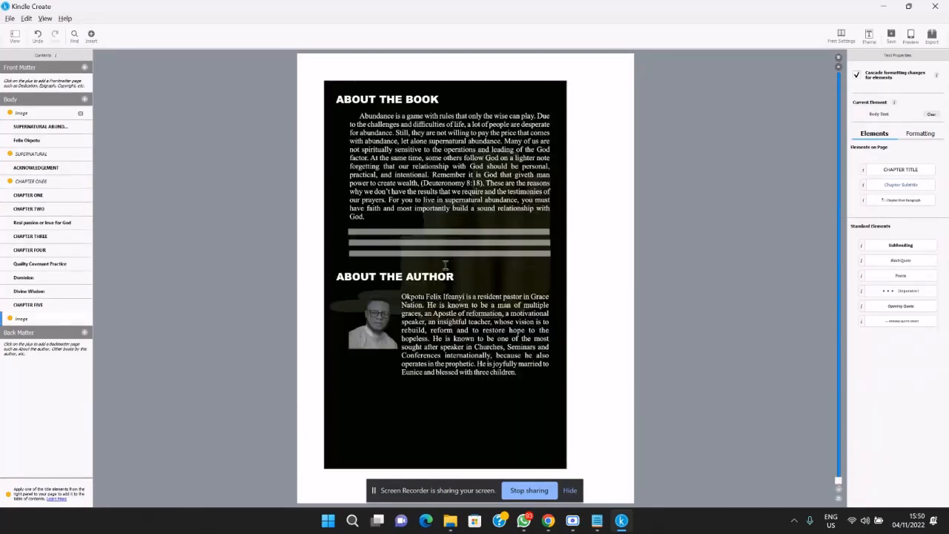
Look back through the book, checking the Chapter Three, Chapter Four, Quality Covenant Practice, Dominion and Chapter Five sections and the closing page
scroll(446, 270, up, 20)
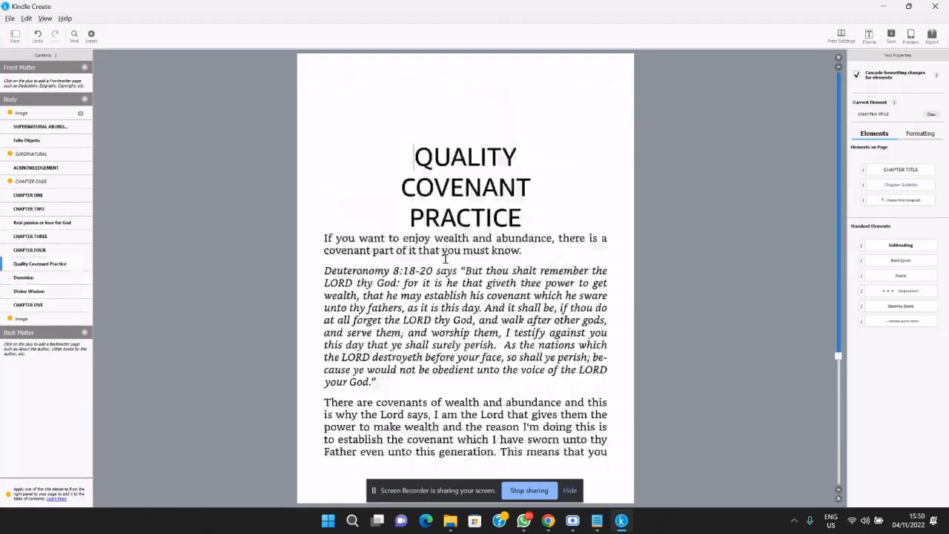
scroll(448, 250, up, 20)
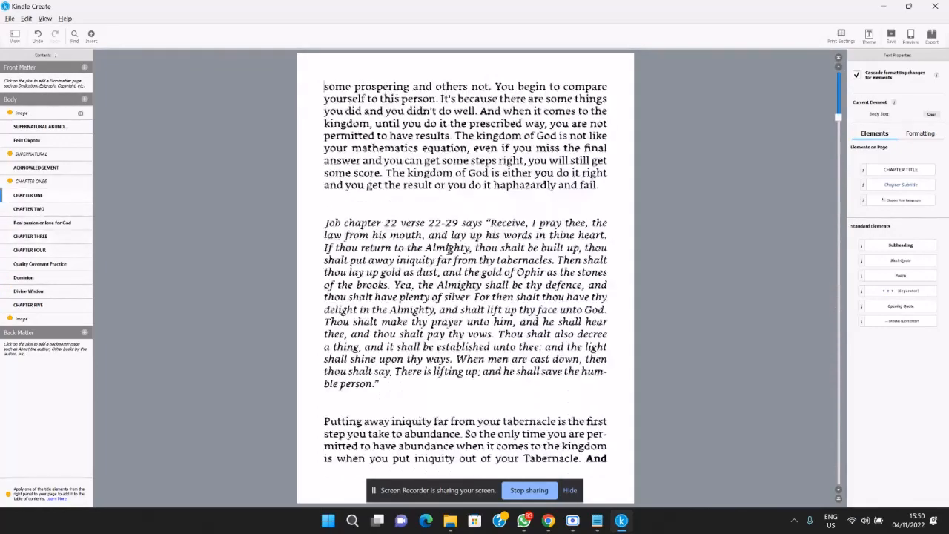
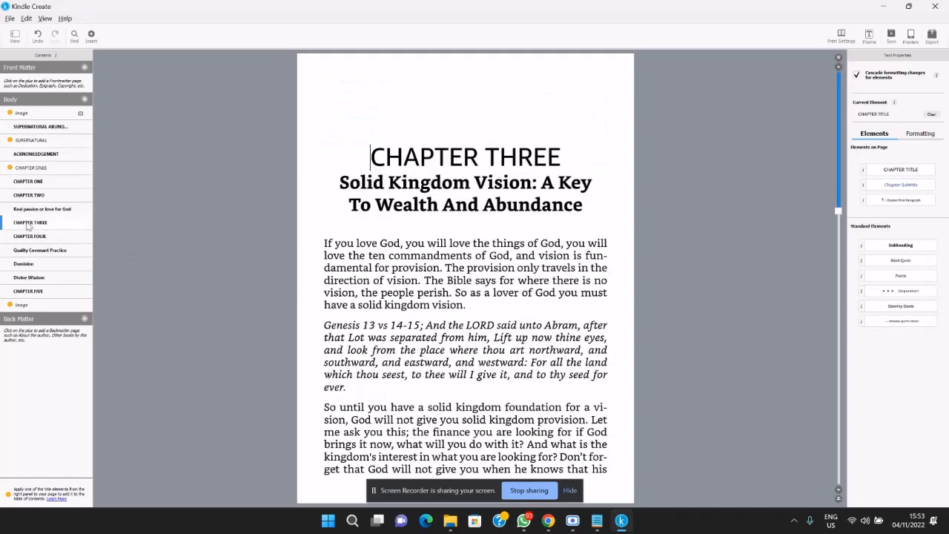
scroll(538, 239, down, 10)
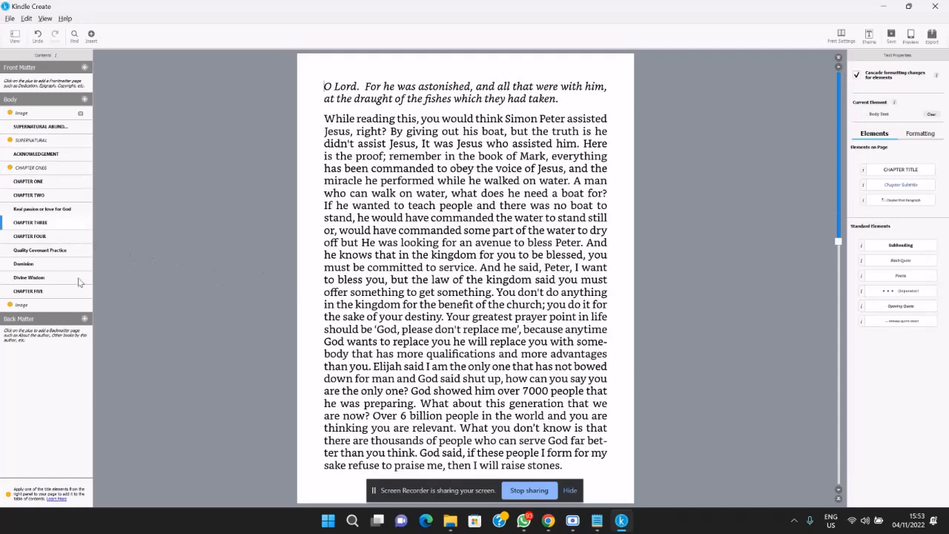
click(30, 237)
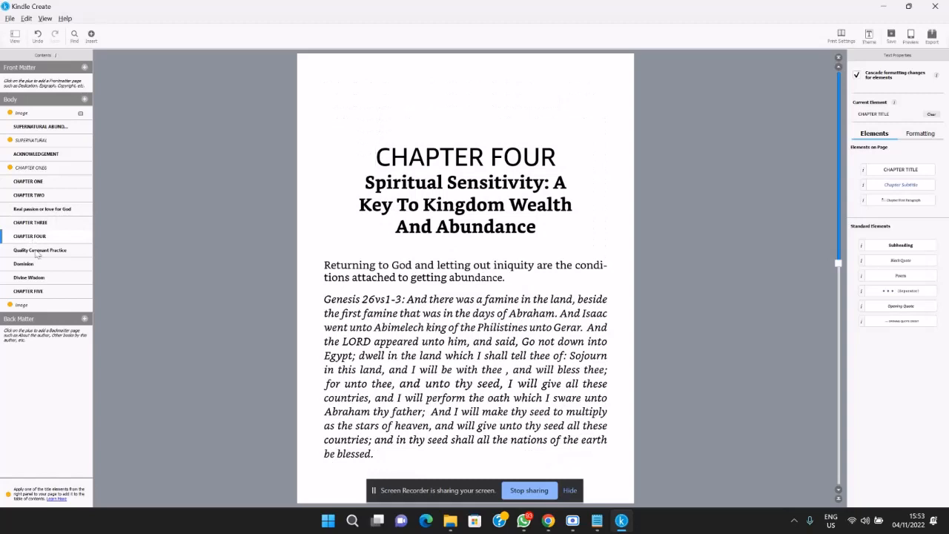
click(37, 254)
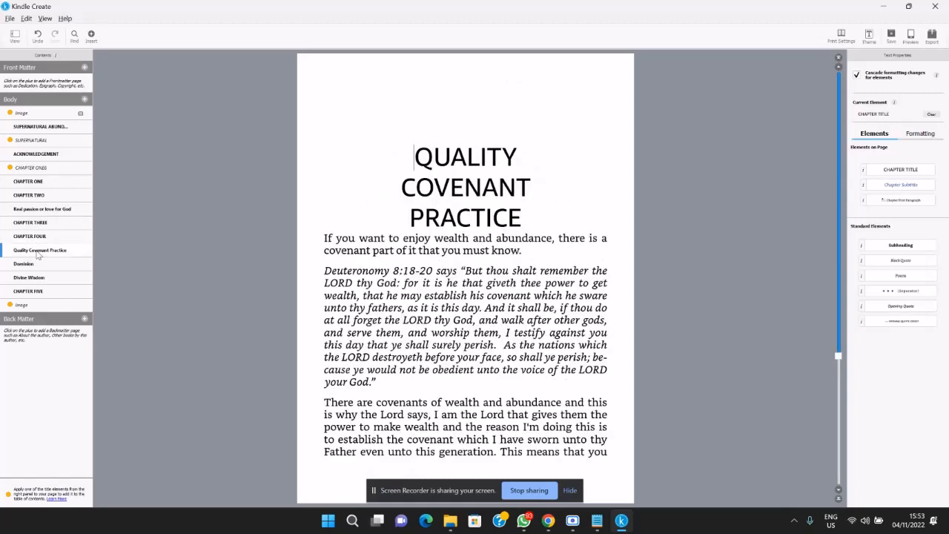
click(32, 267)
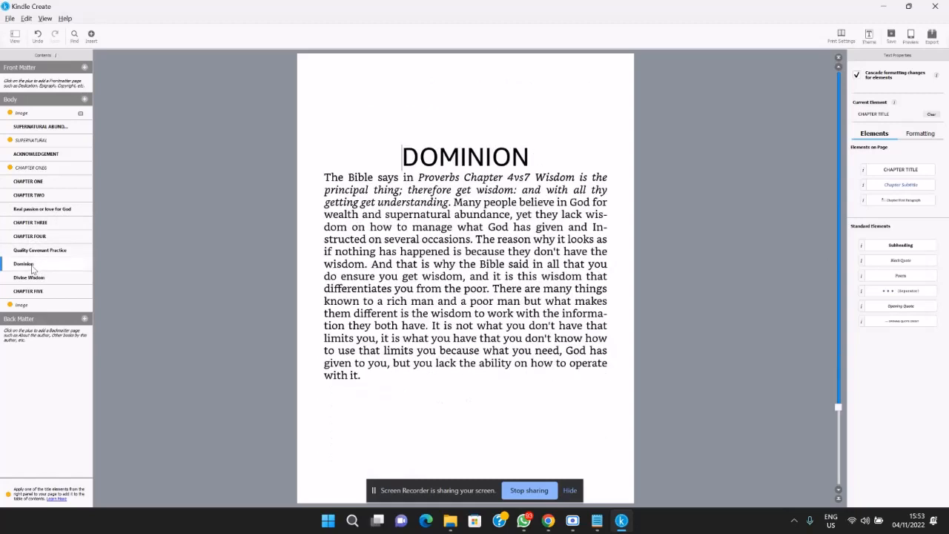
scroll(475, 195, up, 1)
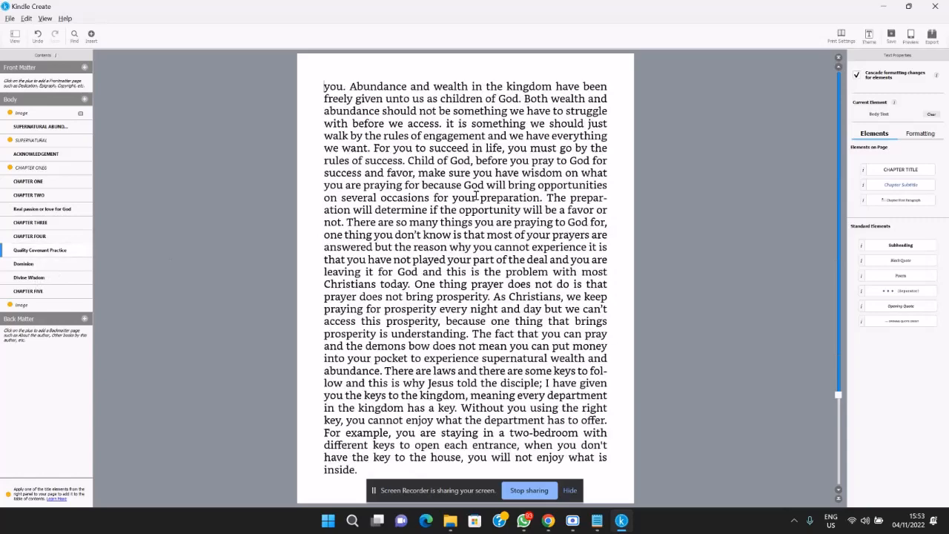
scroll(443, 202, down, 1)
click(45, 293)
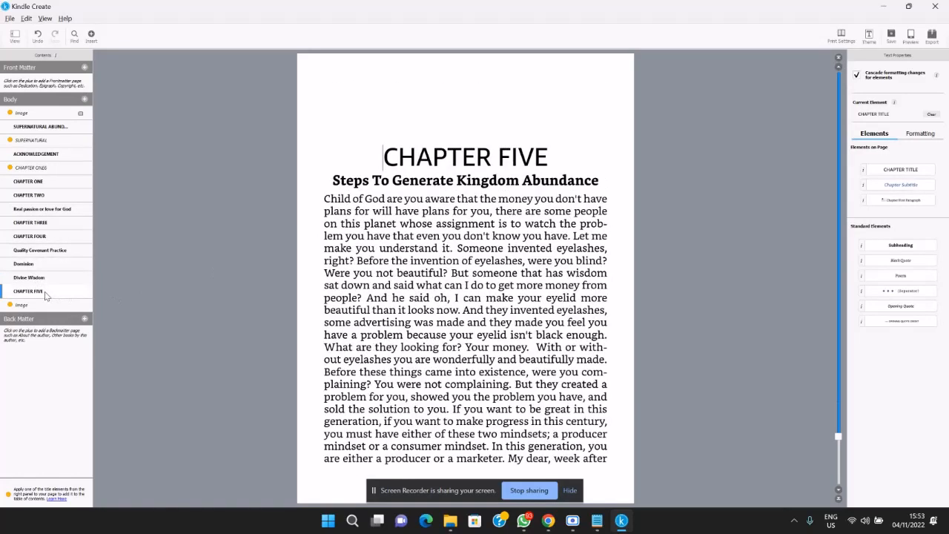
scroll(384, 158, down, 1)
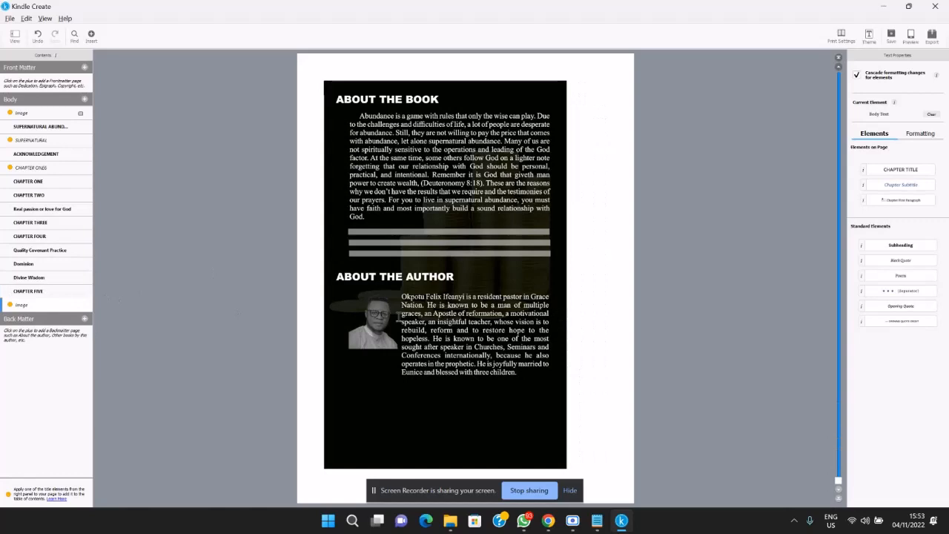
Generate an automatic Table of Contents page in the front matter from the book's marked chapter titles
click(39, 170)
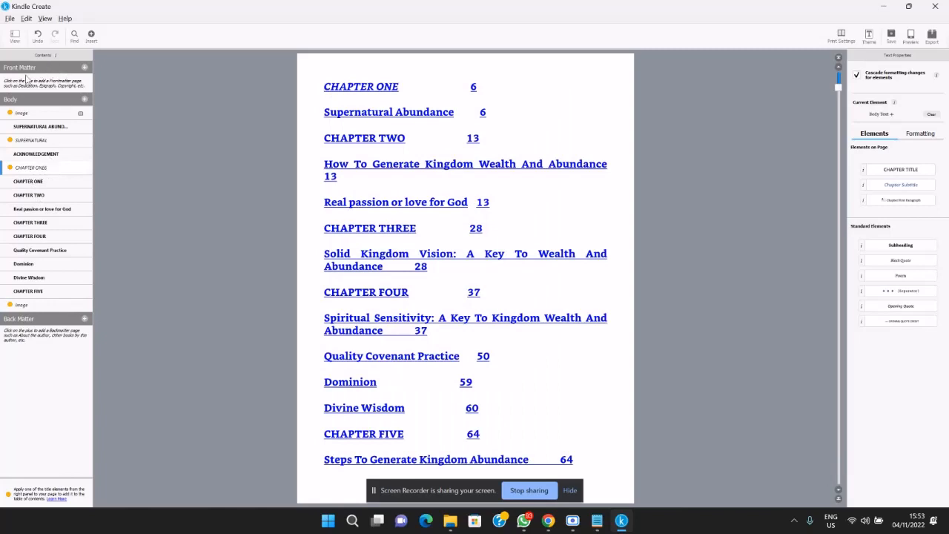
click(84, 68)
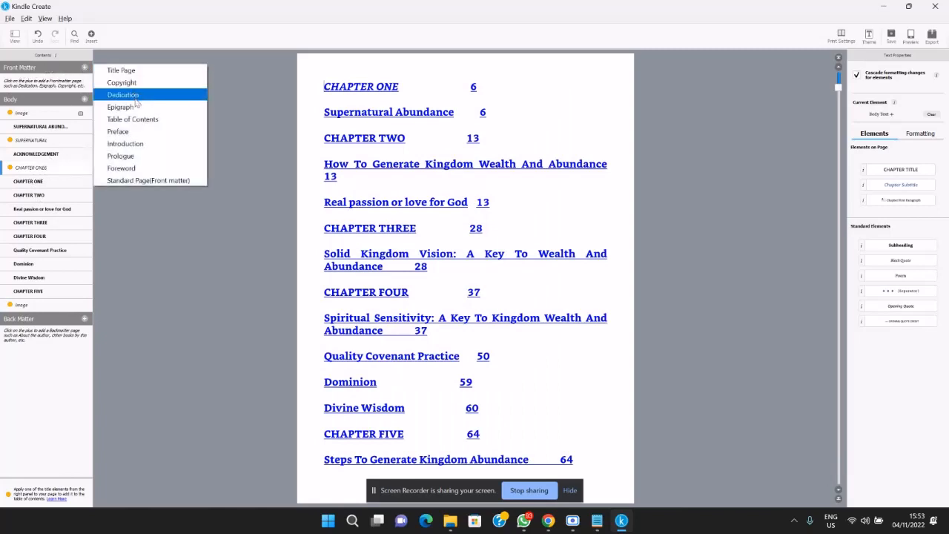
click(141, 120)
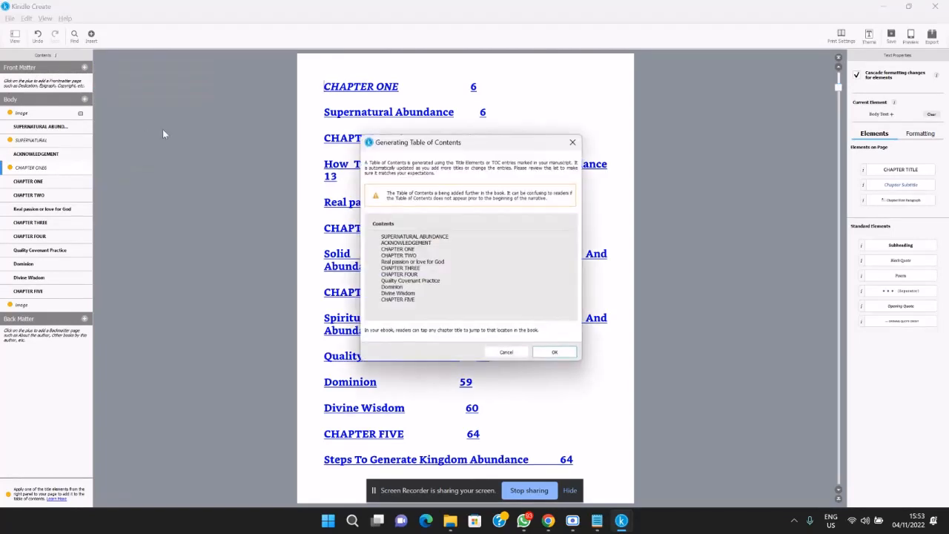
click(553, 351)
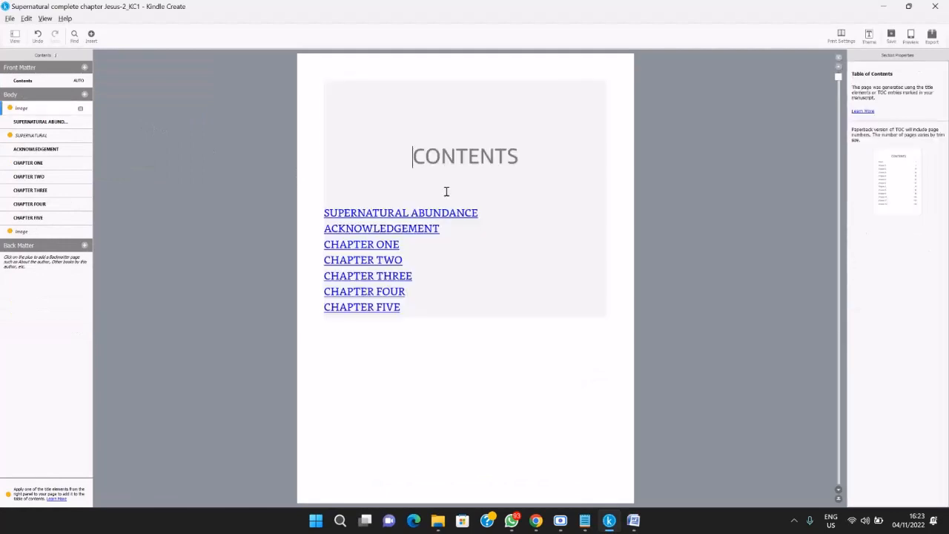
Test the generated Supernatural Abundance, Acknowledgement and Chapter One contents links, returning to the Contents page
click(383, 213)
click(374, 228)
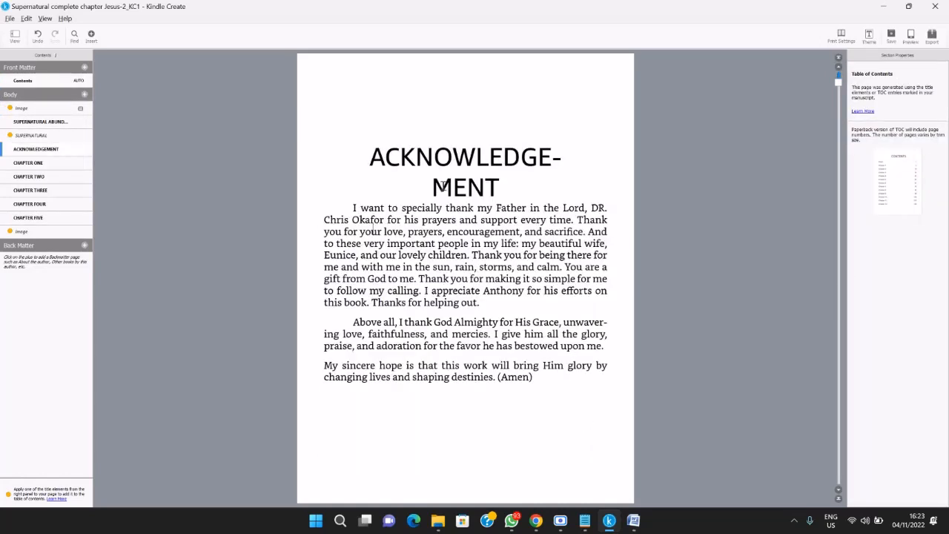
scroll(409, 225, up, 4)
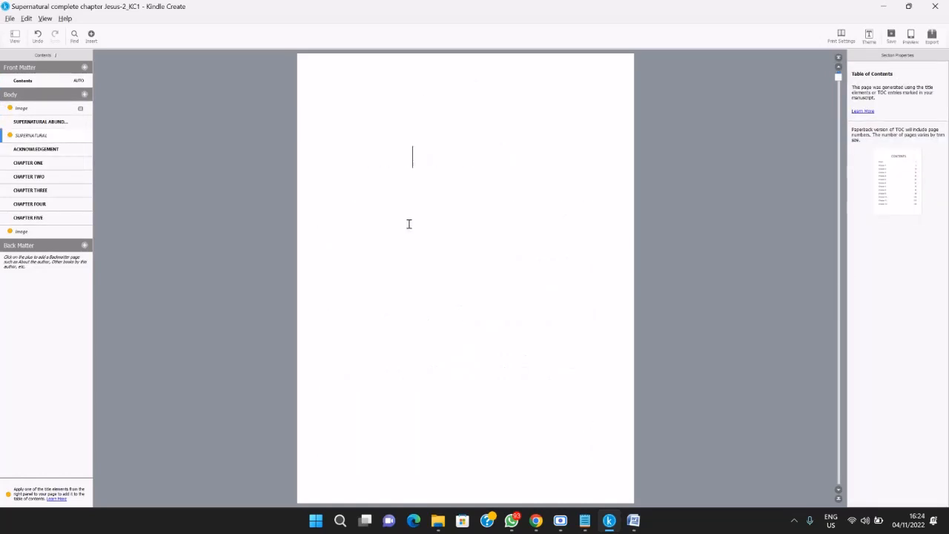
click(360, 244)
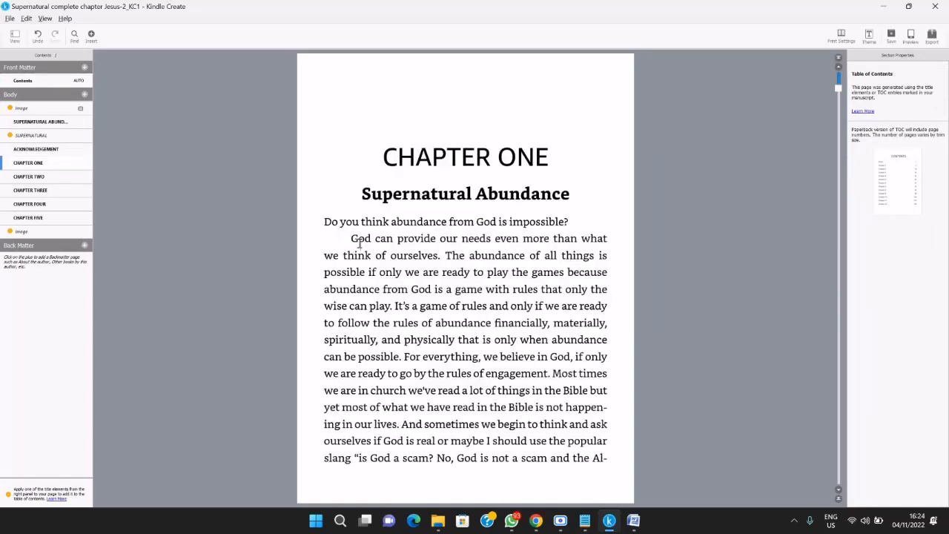
scroll(413, 297, up, 4)
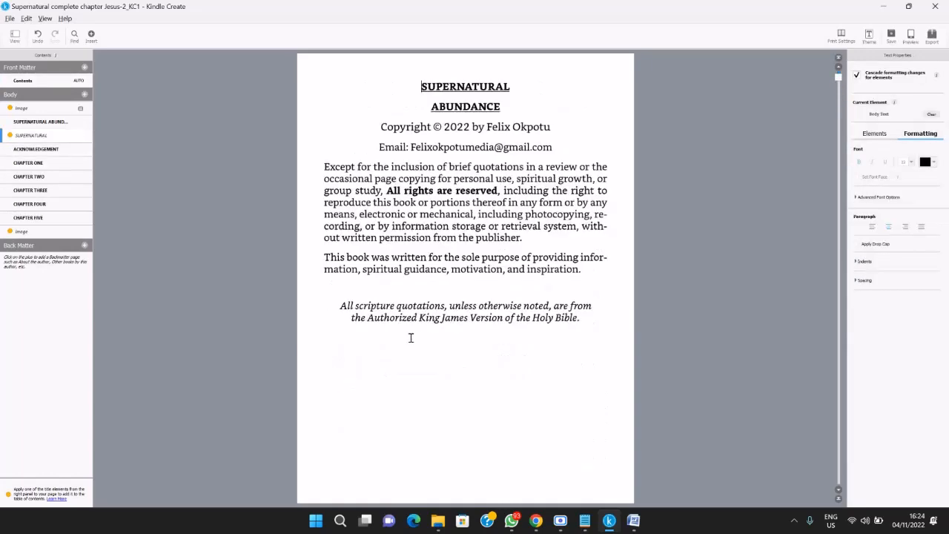
scroll(627, 365, up, 2)
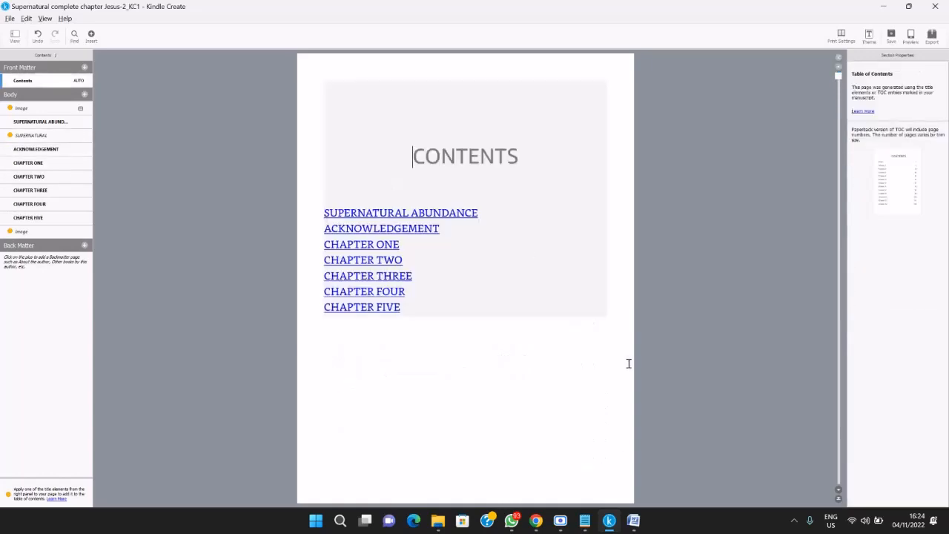
Switch to the Word manuscript and examine its original table of contents with the chapter headings and page numbers
click(635, 522)
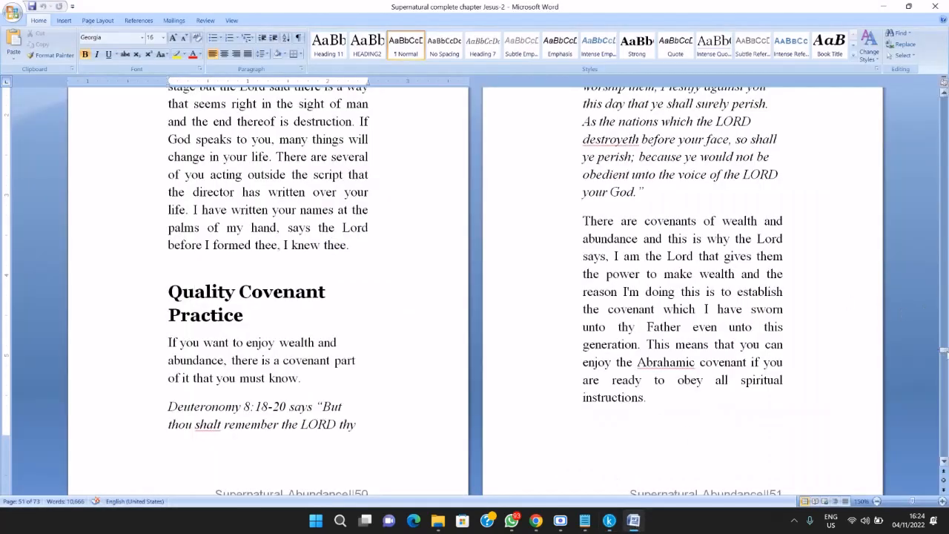
click(945, 353)
drag(945, 353, 945, 208)
scroll(496, 296, up, 15)
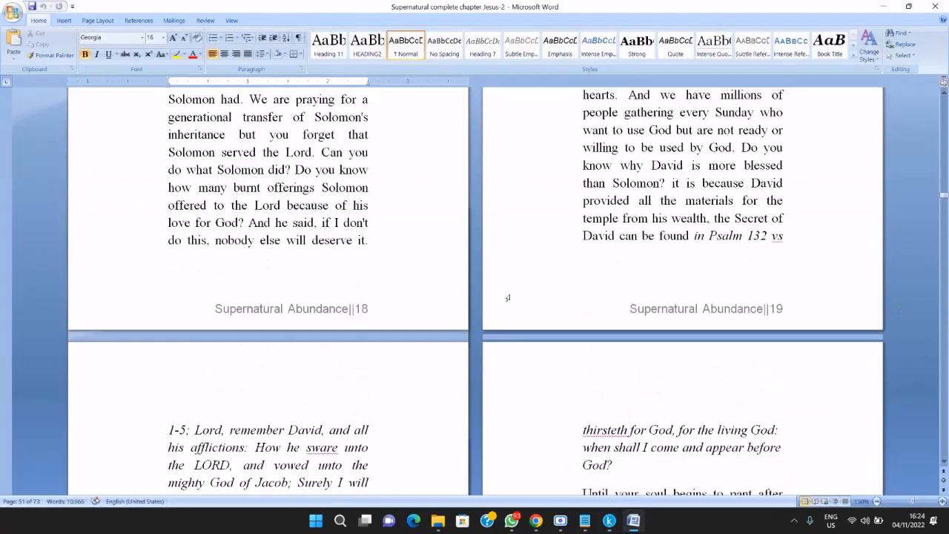
scroll(497, 296, up, 20)
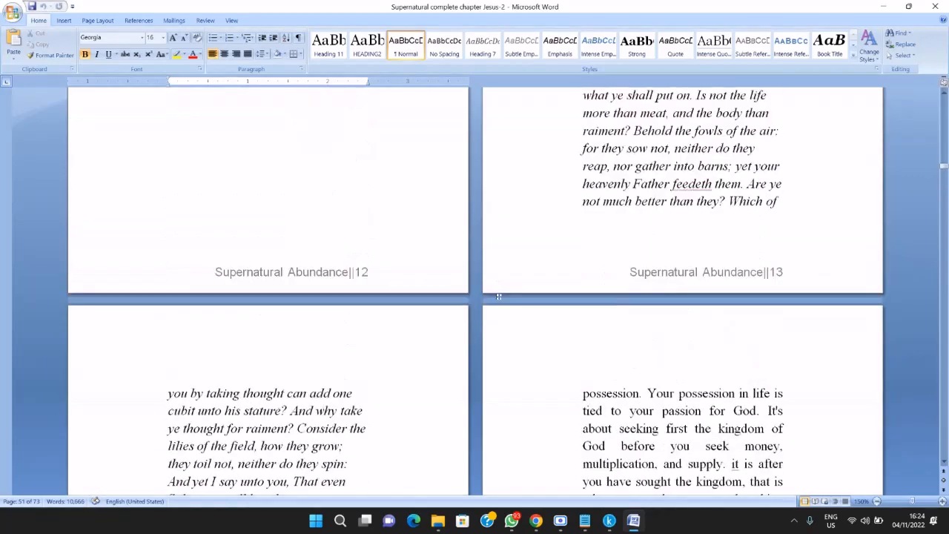
scroll(501, 296, up, 20)
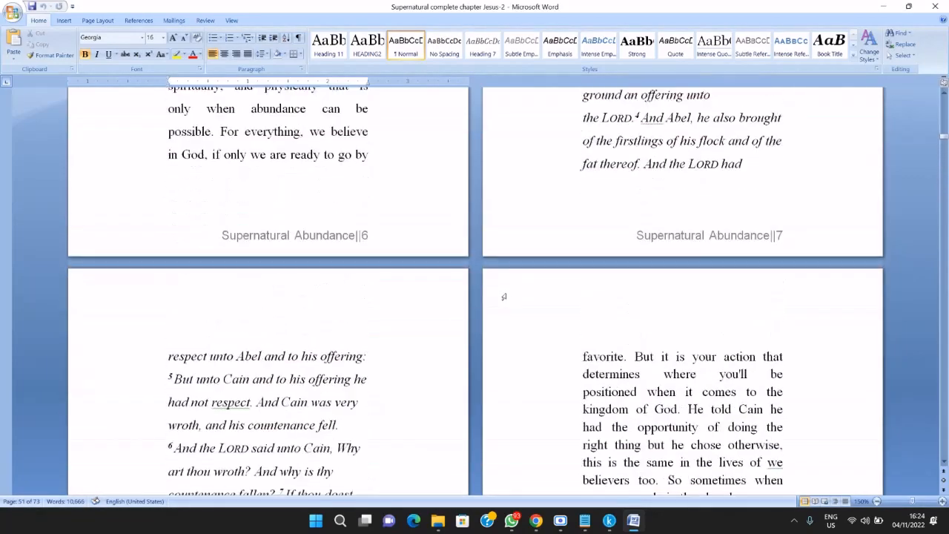
scroll(496, 304, up, 10)
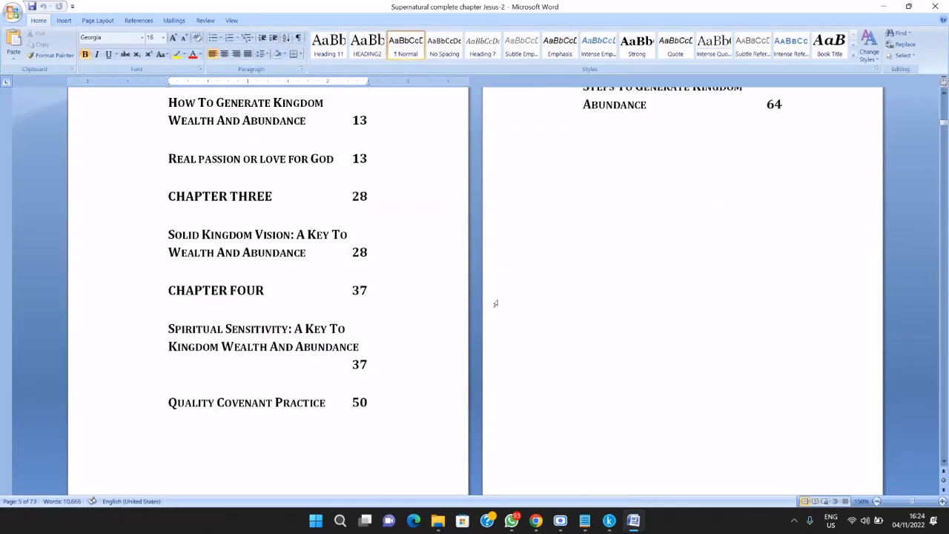
click(303, 267)
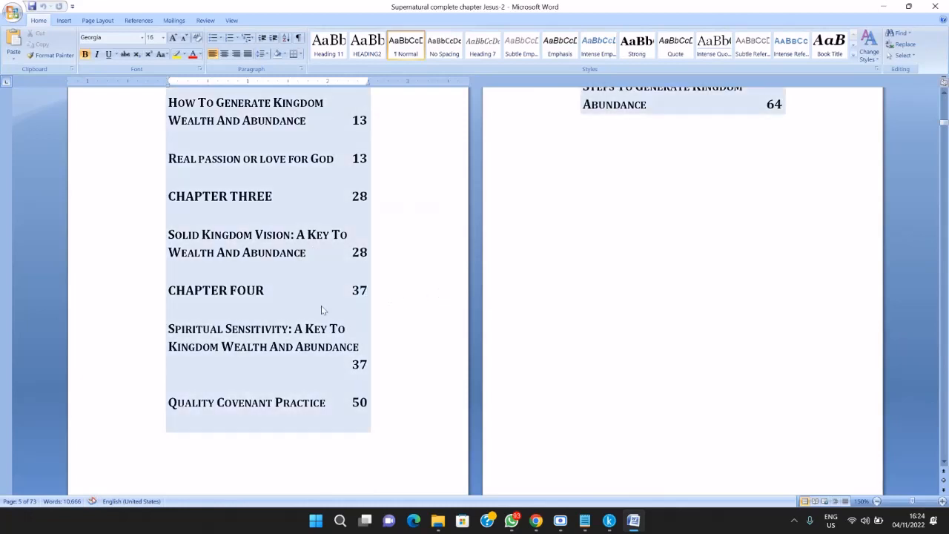
scroll(314, 310, up, 1)
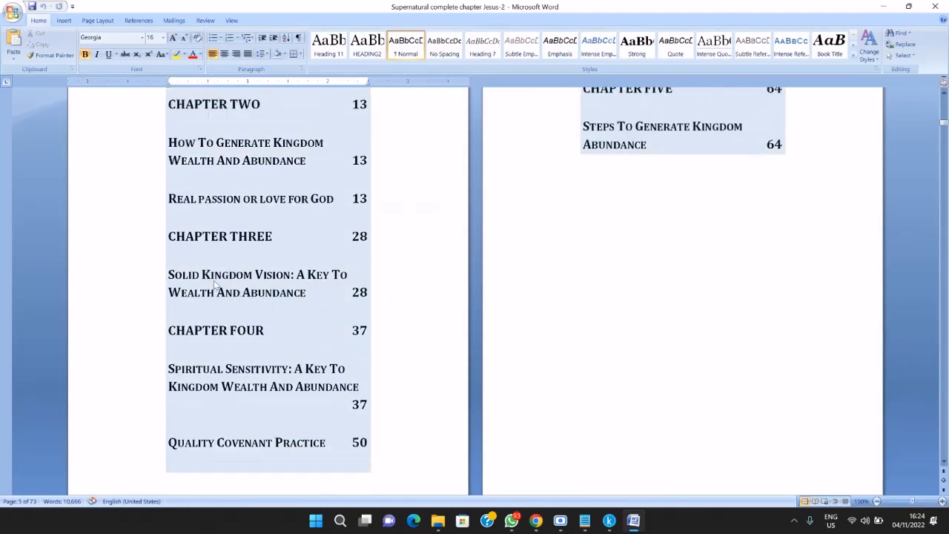
scroll(274, 251, up, 1)
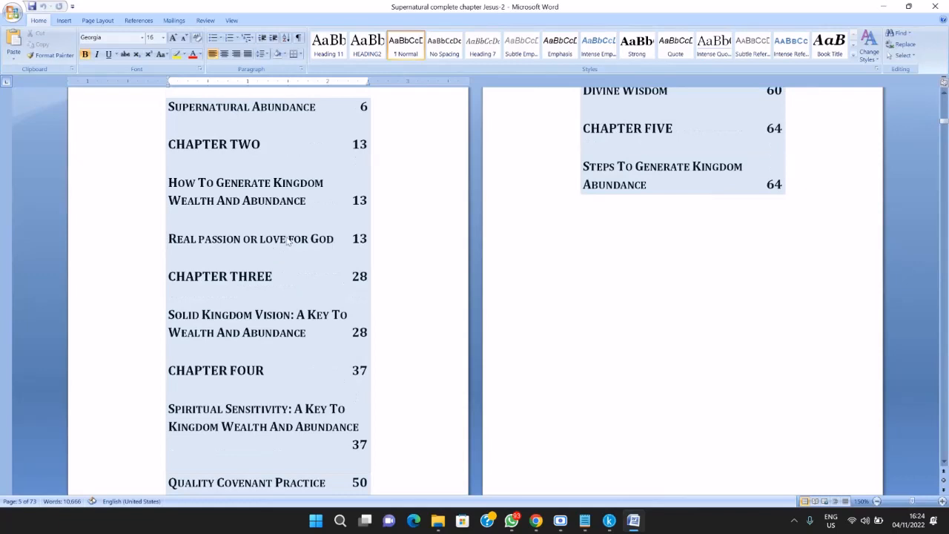
scroll(292, 236, up, 2)
scroll(249, 303, down, 2)
click(651, 452)
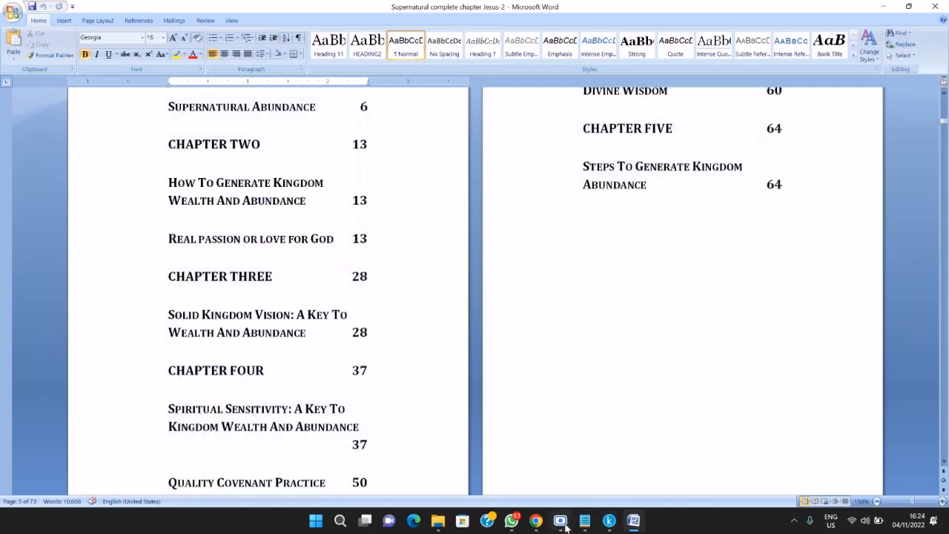
mouse_move(561, 525)
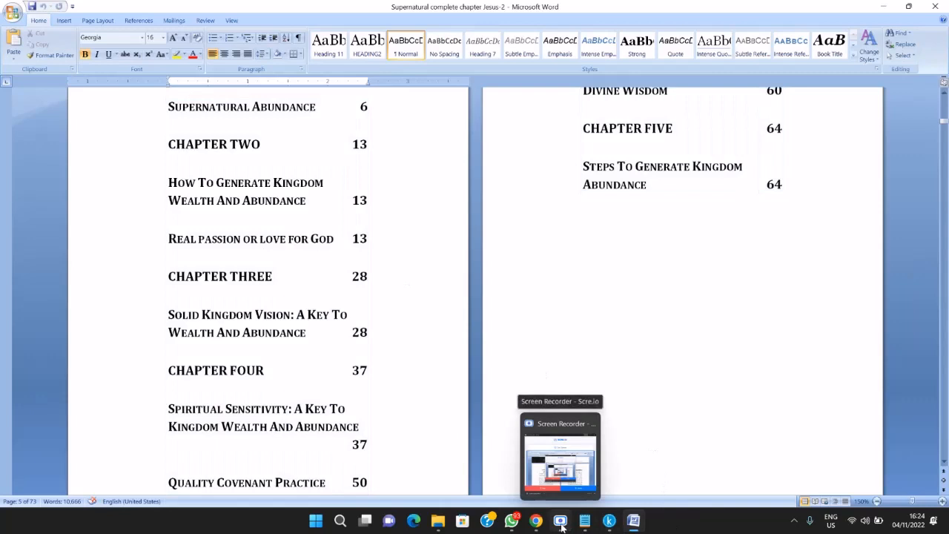
click(561, 523)
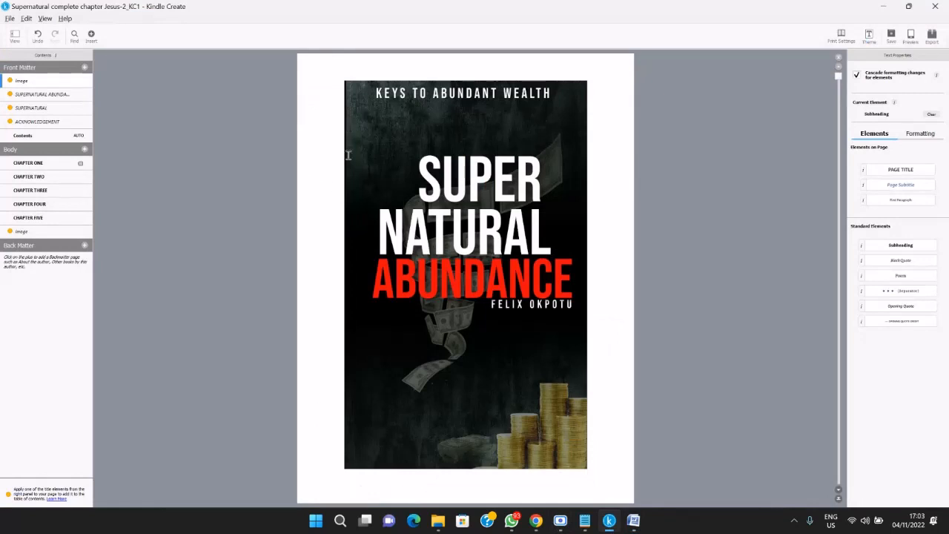
Review the front matter in Kindle Create from the cover image through the title, copyright and acknowledgement pages to the Contents page
click(395, 192)
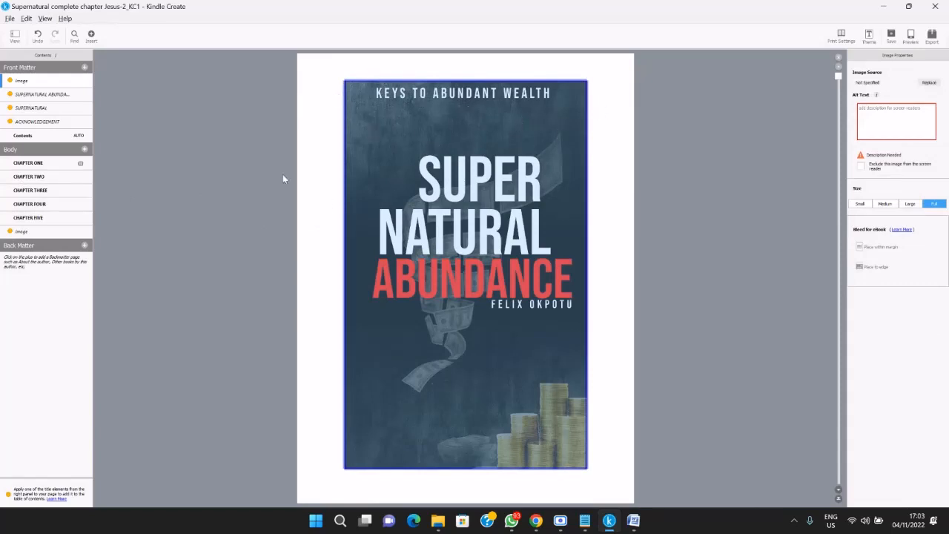
scroll(380, 190, down, 1)
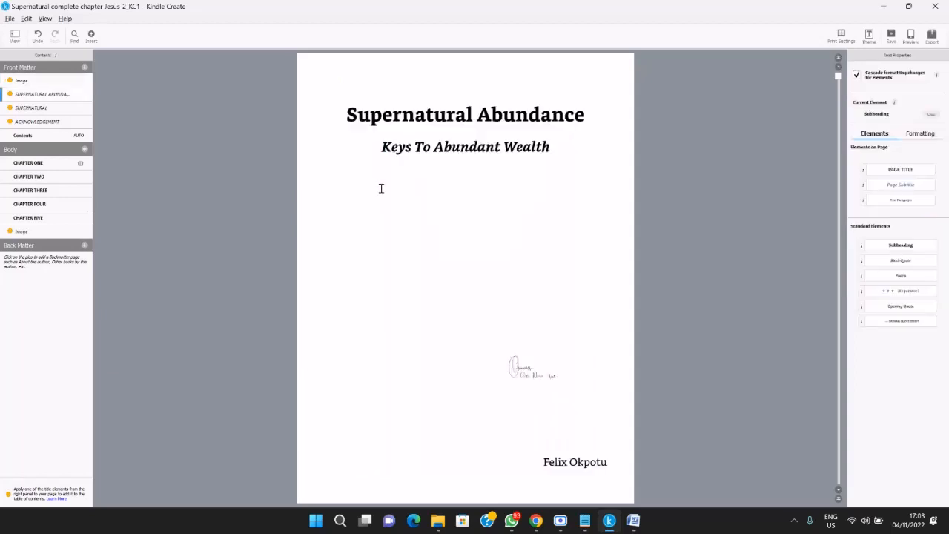
click(396, 128)
scroll(443, 191, down, 1)
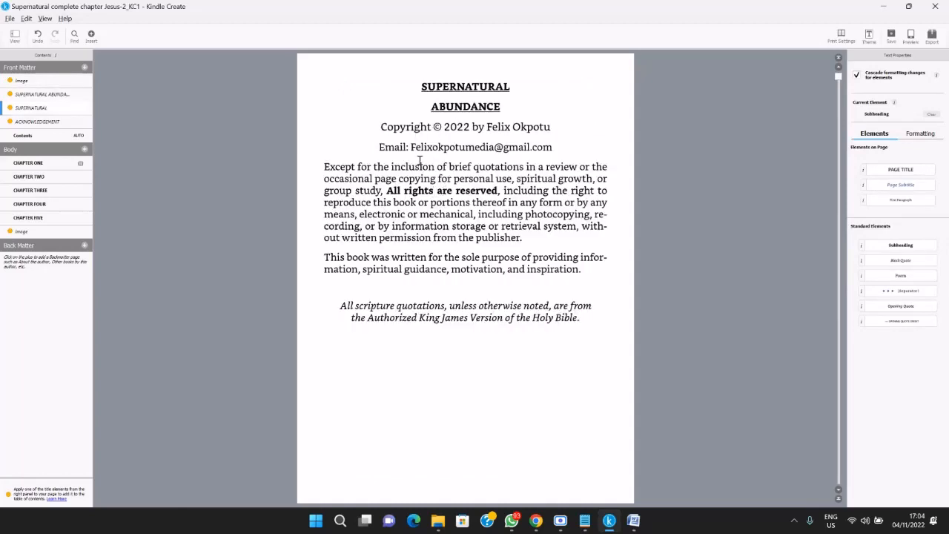
scroll(420, 160, down, 1)
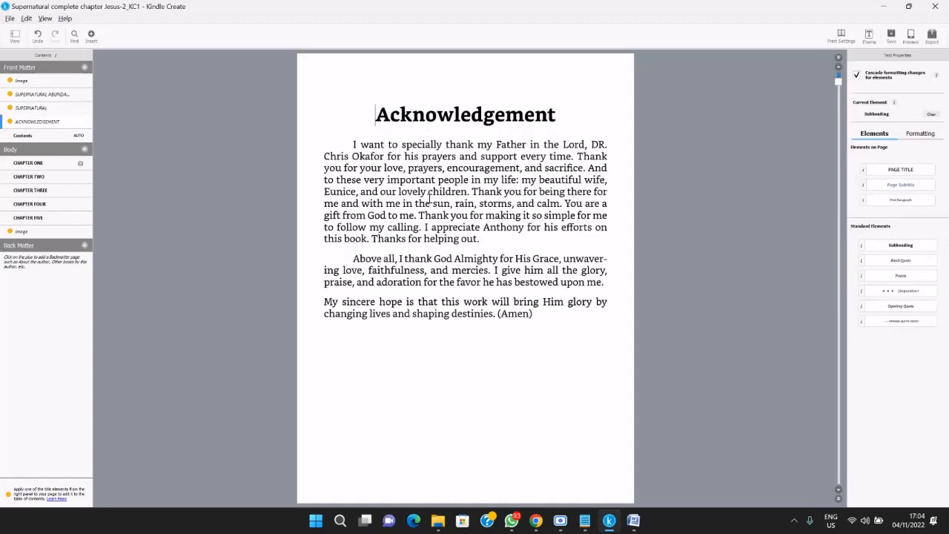
scroll(428, 199, down, 1)
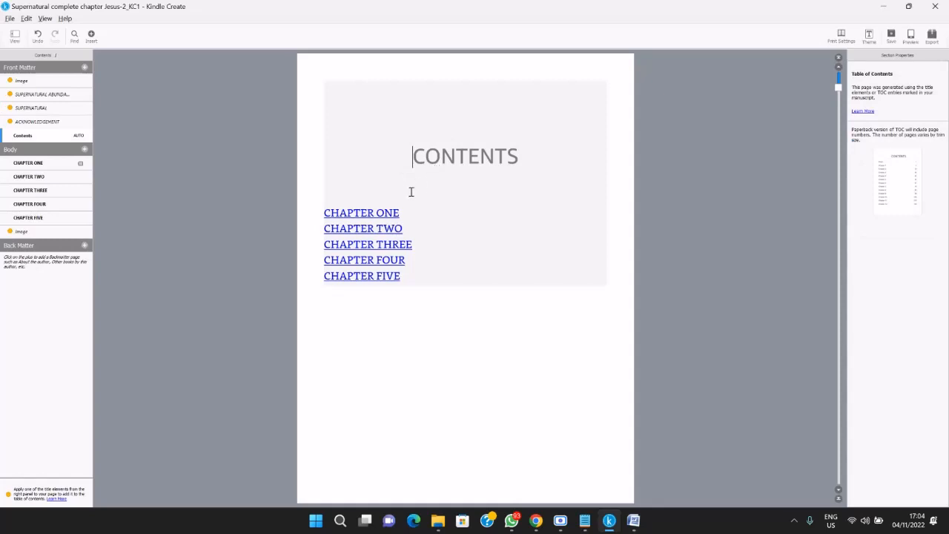
Review the manuscript from the Contents page through Chapters One to Five to the closing About the Book image
scroll(406, 196, down, 1)
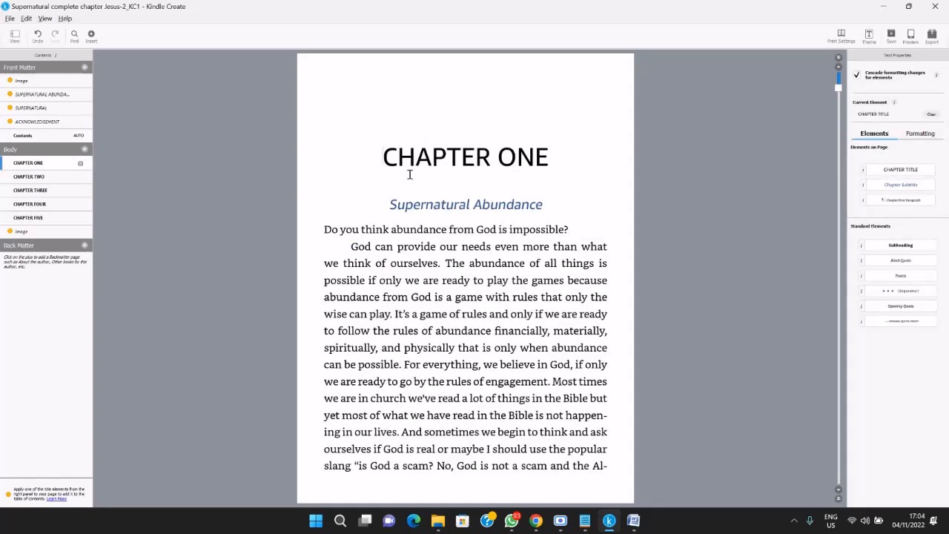
scroll(424, 160, up, 2)
scroll(424, 160, down, 1)
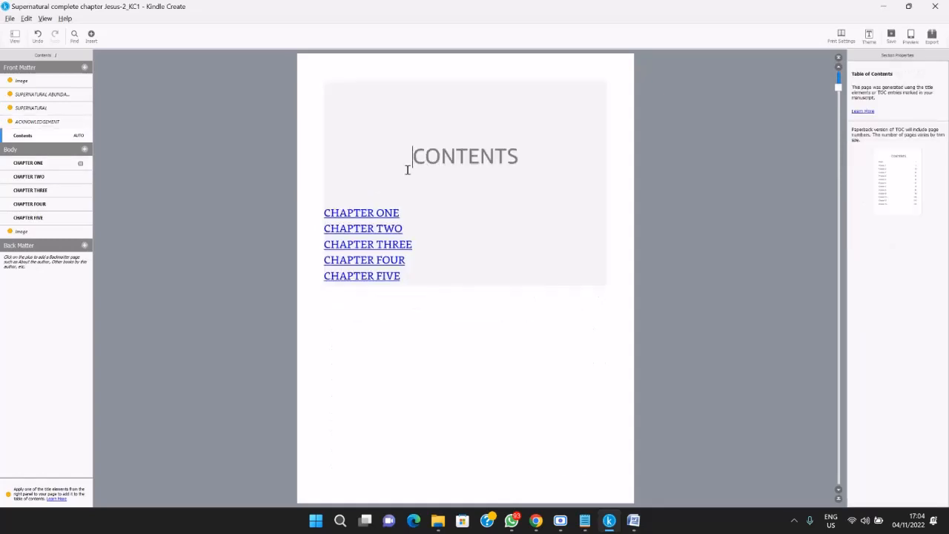
scroll(379, 212, down, 1)
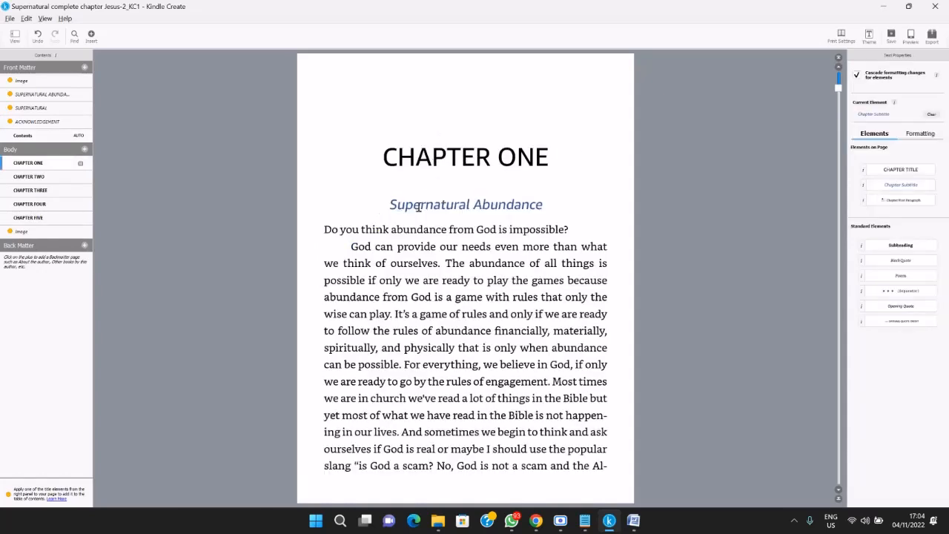
scroll(418, 215, down, 20)
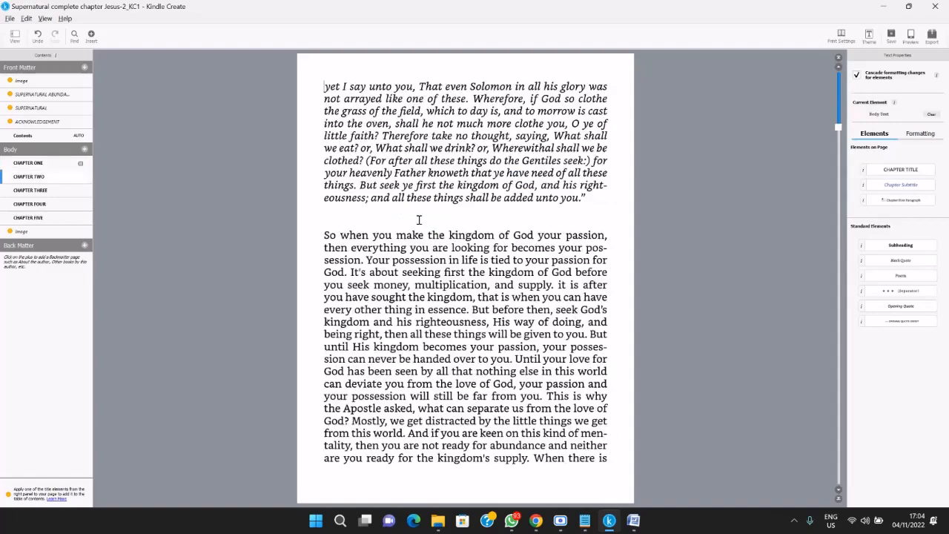
scroll(468, 219, down, 5)
scroll(429, 291, down, 15)
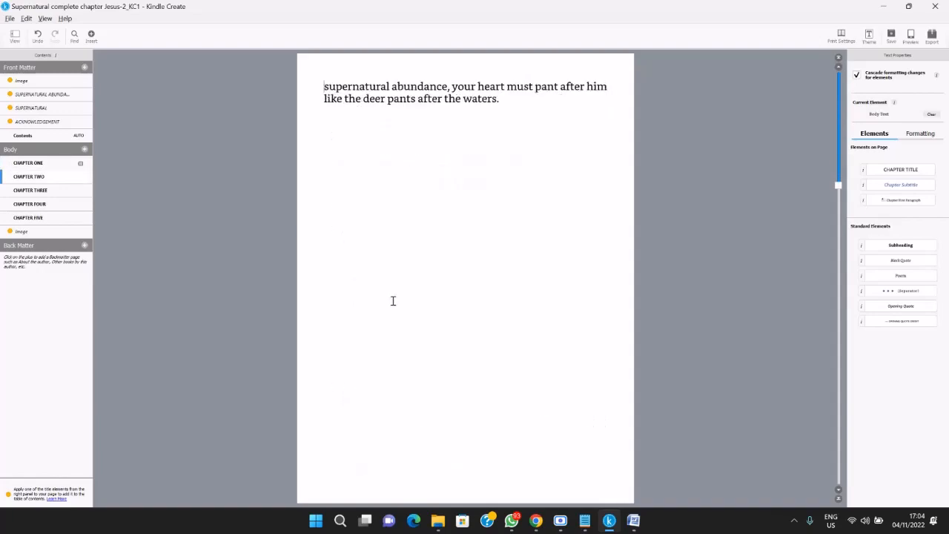
scroll(428, 275, down, 5)
scroll(436, 234, down, 5)
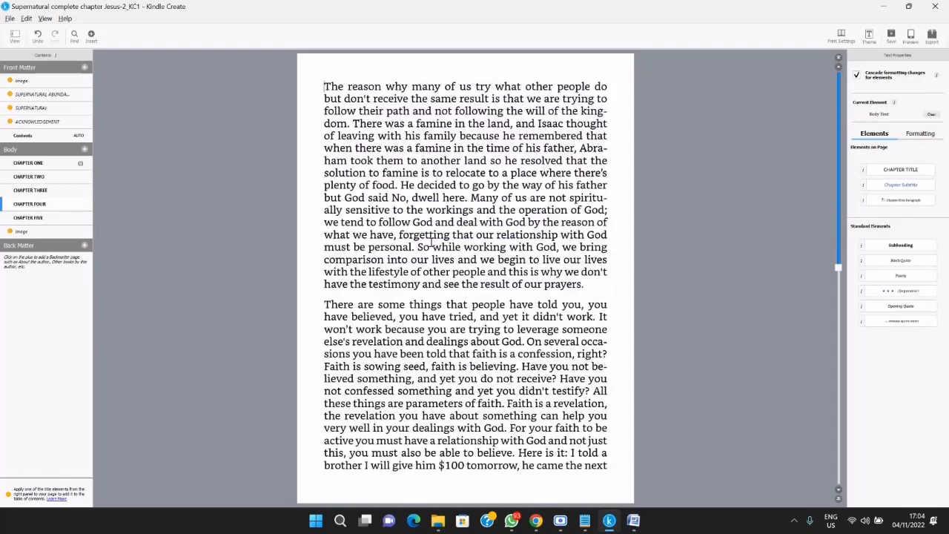
scroll(430, 241, down, 20)
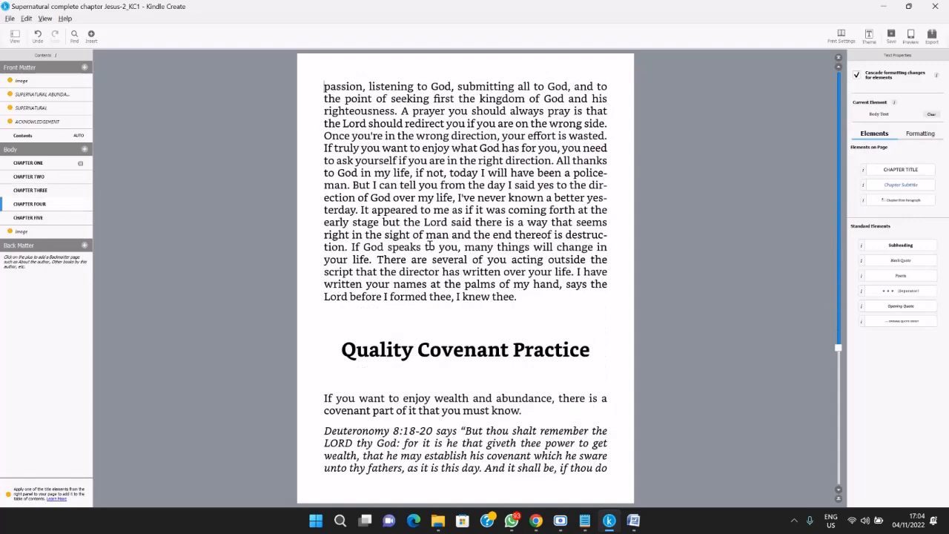
scroll(428, 247, down, 20)
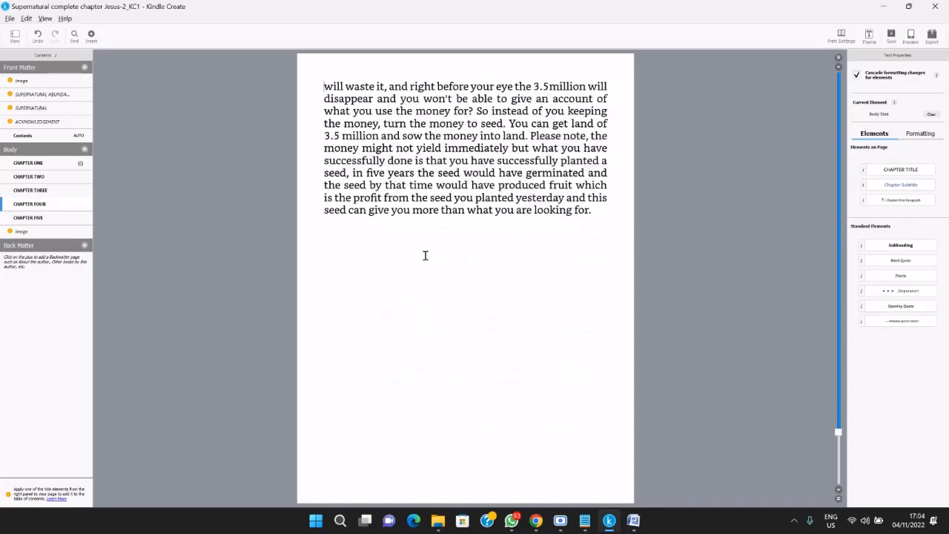
scroll(425, 256, up, 3)
scroll(425, 256, down, 10)
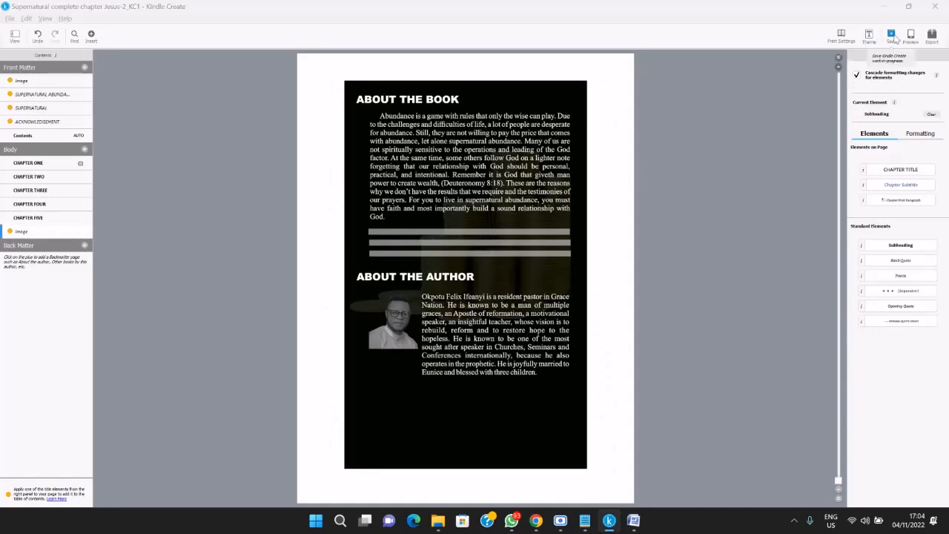
Save the Kindle Create project and open the book preview from the Development Cup section
scroll(482, 202, up, 3)
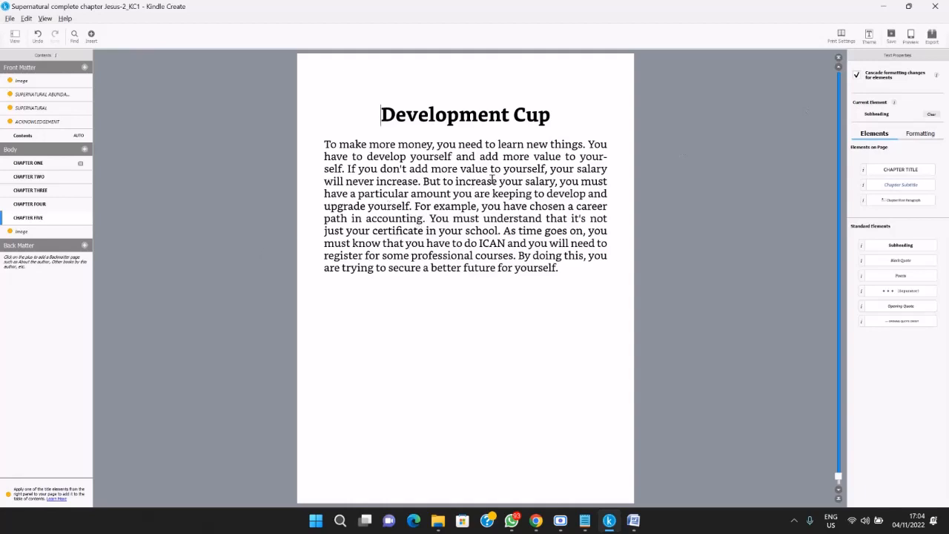
click(892, 41)
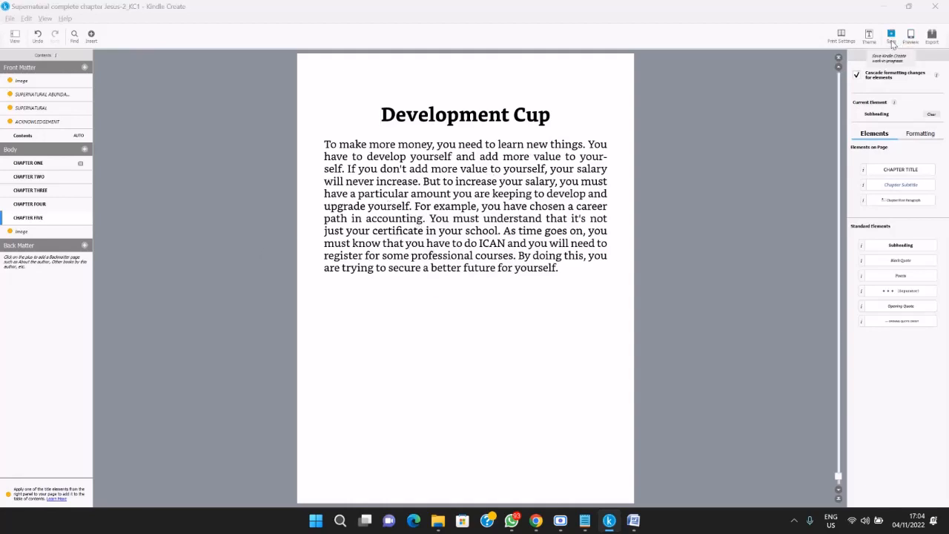
click(911, 35)
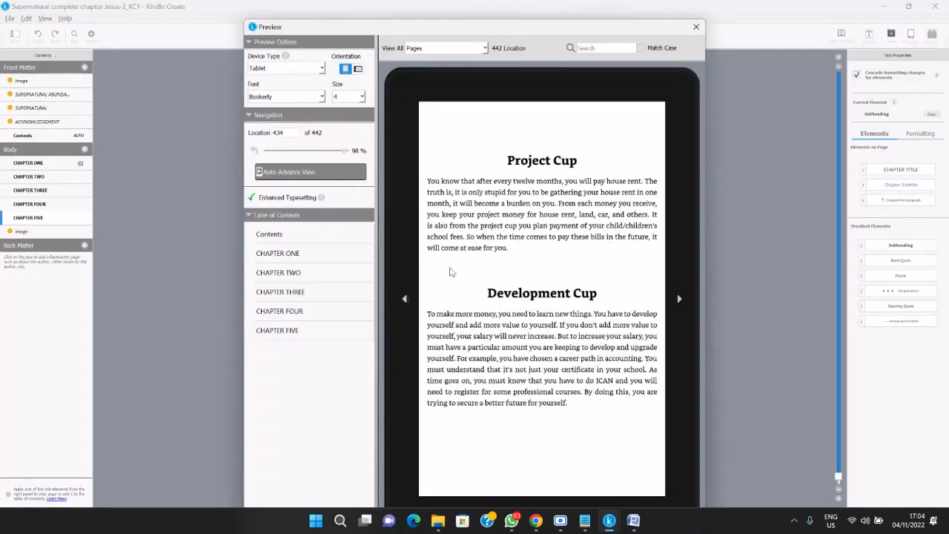
Page backward through the tablet preview from the Development Cup section to the front cover image
click(405, 300)
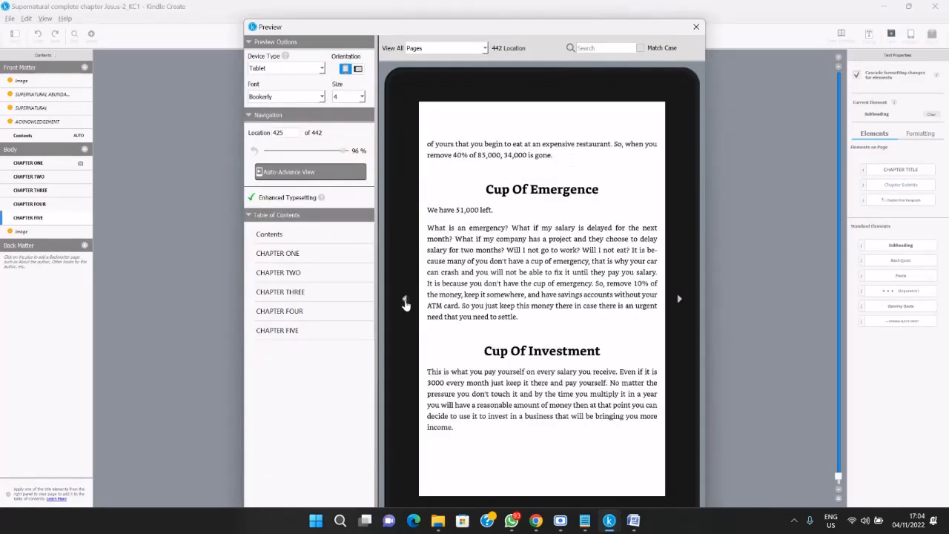
click(405, 300)
click(405, 300)
click(405, 300)
click(405, 301)
click(405, 300)
click(405, 300)
click(405, 300)
click(405, 300)
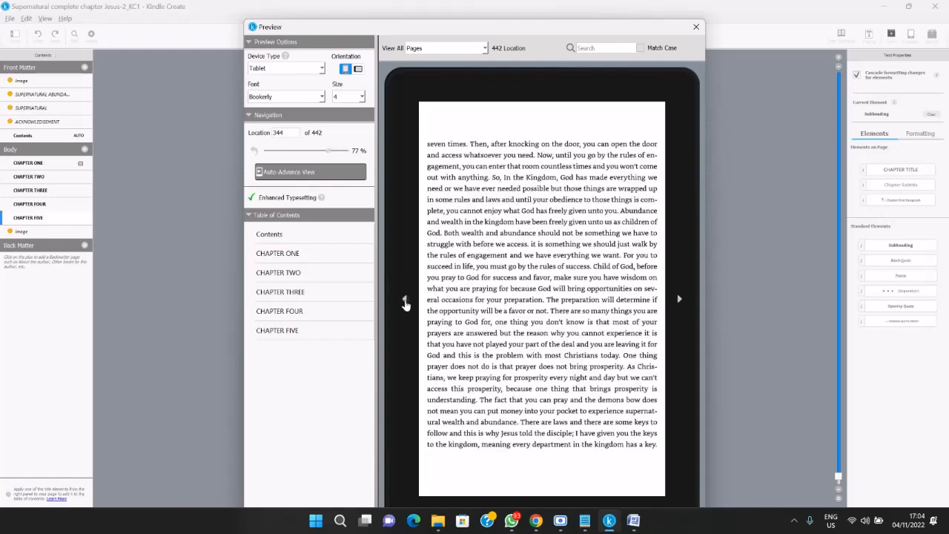
click(405, 300)
click(405, 300)
click(405, 301)
click(405, 300)
click(405, 300)
click(405, 301)
click(405, 300)
click(405, 301)
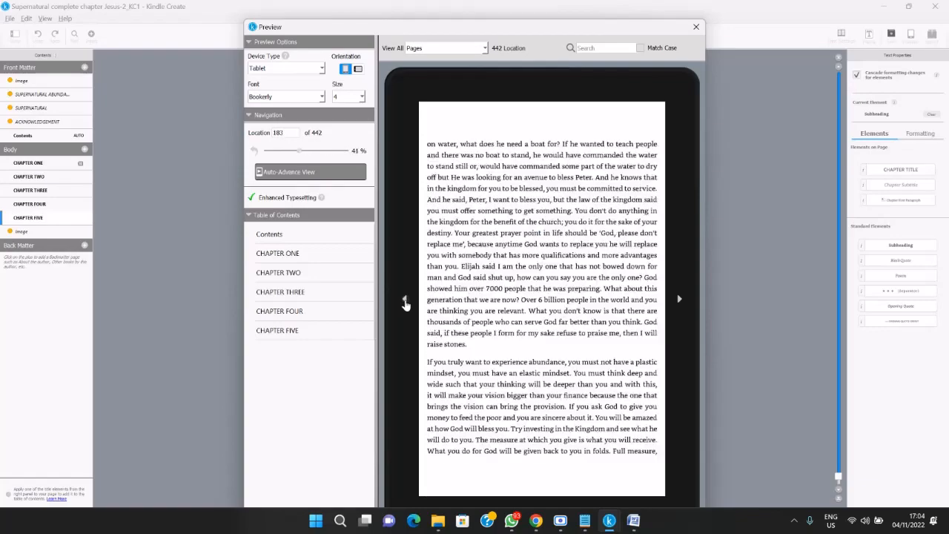
click(405, 300)
click(405, 300)
click(405, 301)
click(405, 300)
click(405, 301)
click(405, 301)
click(405, 301)
click(405, 300)
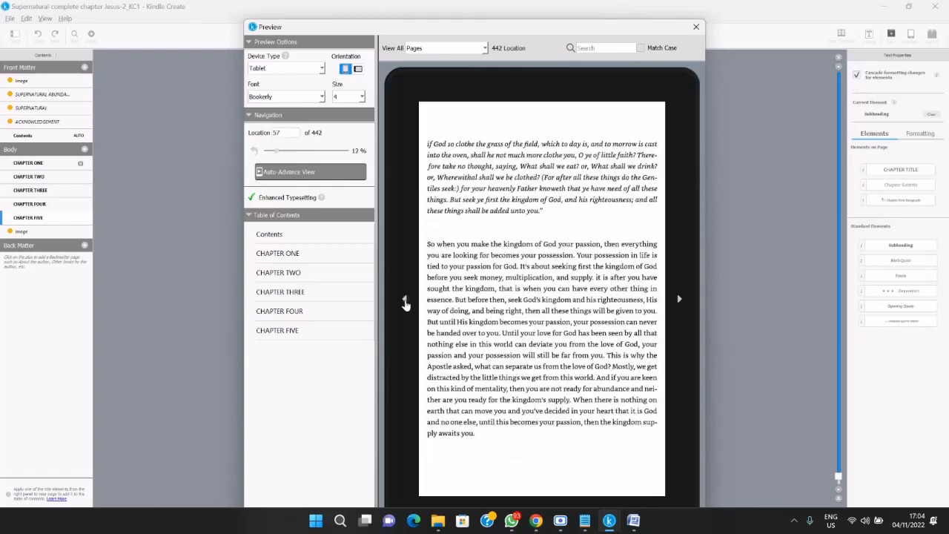
click(405, 301)
click(405, 300)
click(405, 300)
click(405, 301)
click(405, 300)
click(405, 300)
click(405, 300)
click(405, 301)
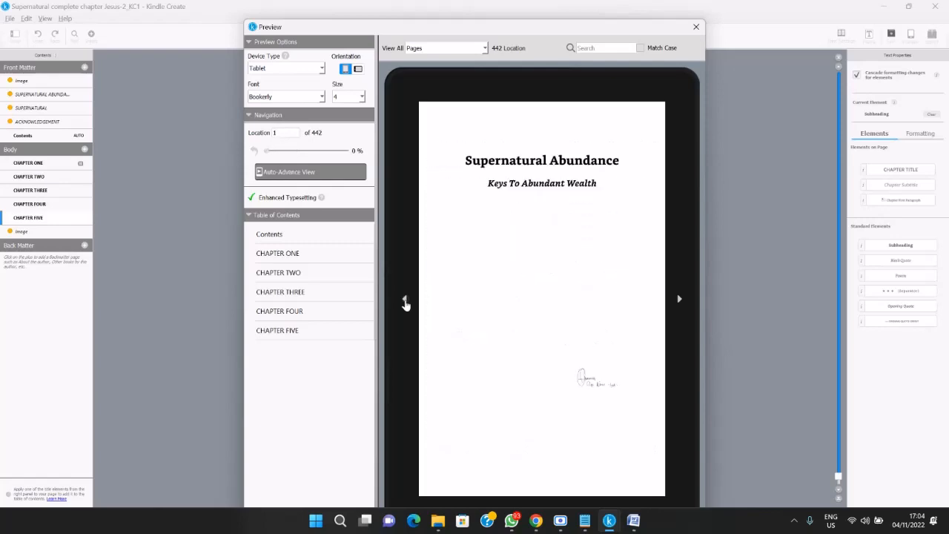
click(405, 300)
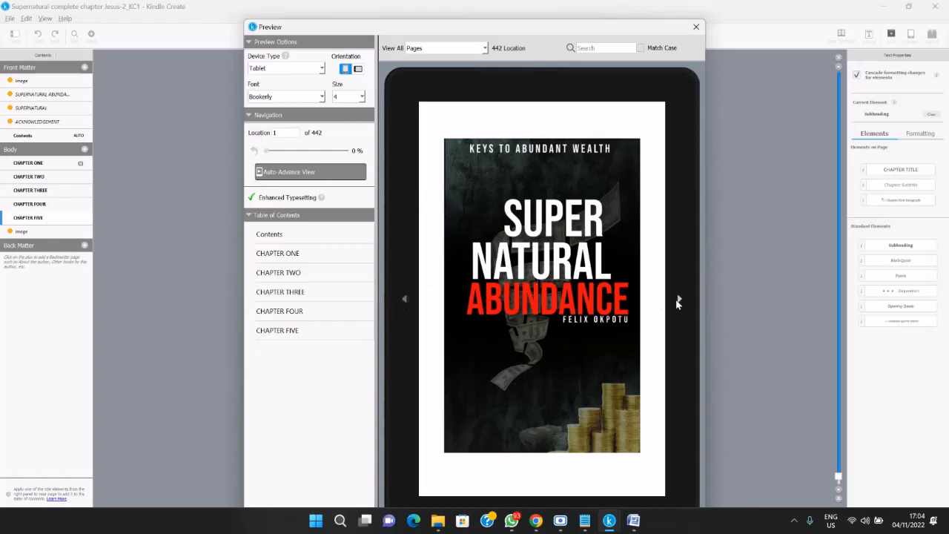
Check how the title page and the author's name are laid out in the preview, and close the preview
click(680, 300)
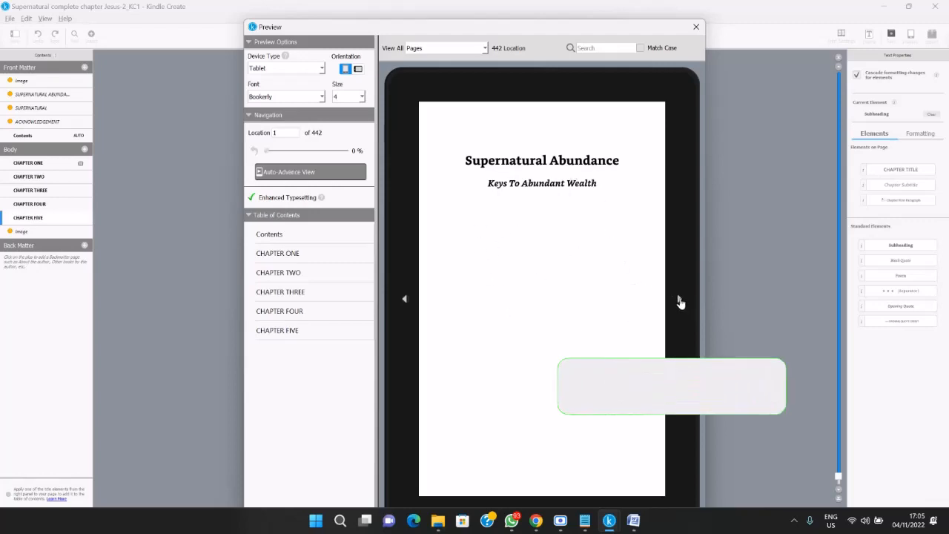
click(679, 301)
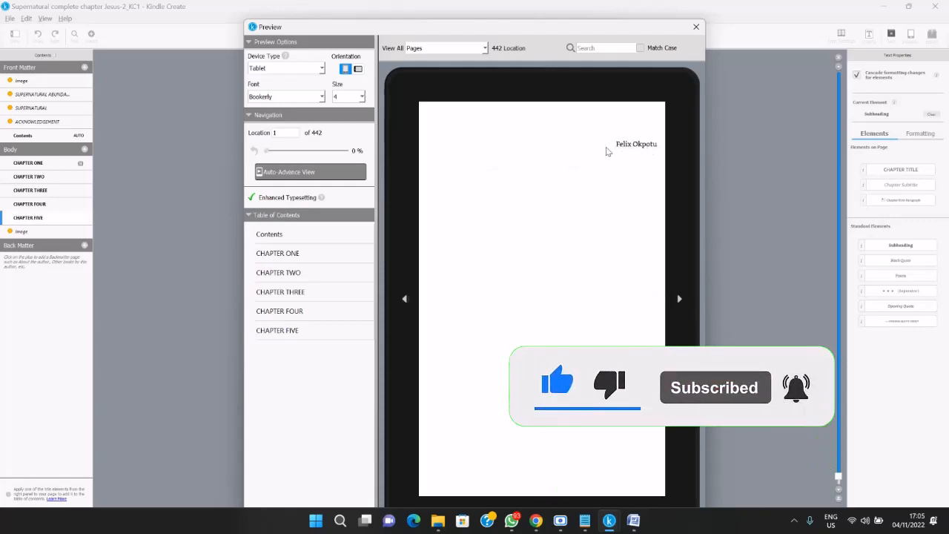
click(697, 26)
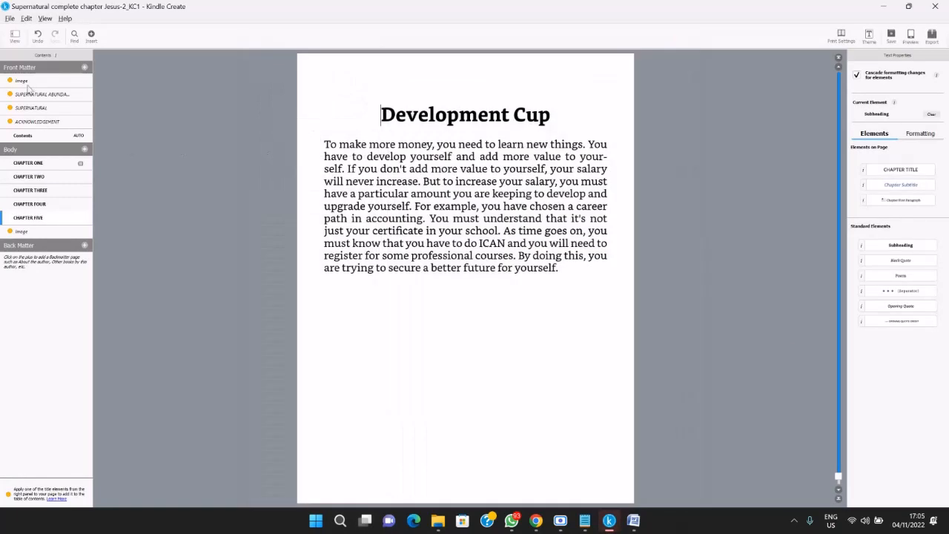
Remove the blank lines between the signature image and the author's name on the title page, and preview the page again
click(29, 94)
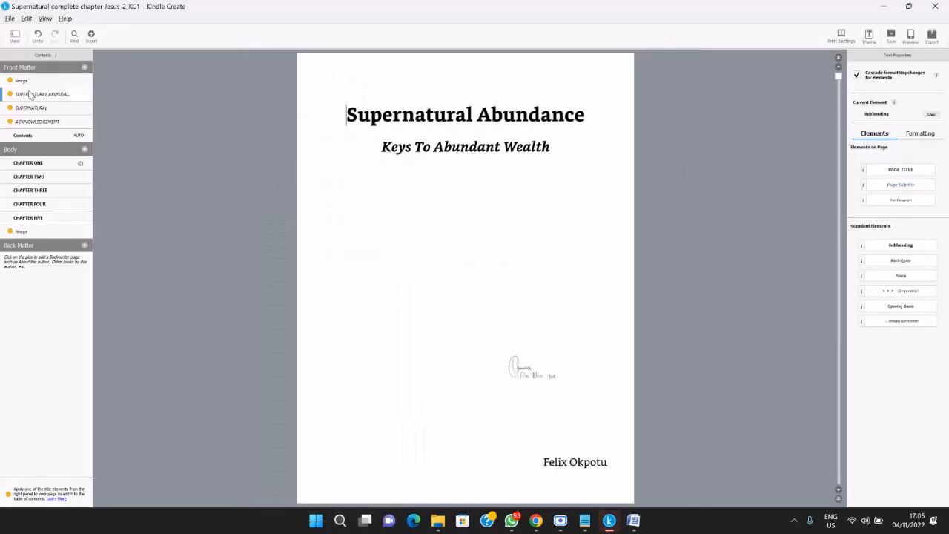
click(550, 437)
key(BackSpace)
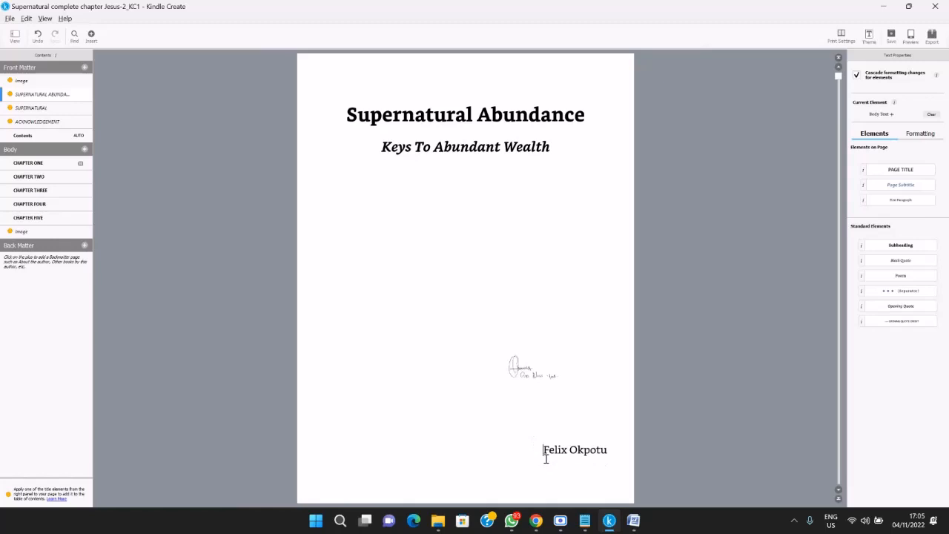
key(BackSpace)
key(BackSpace)
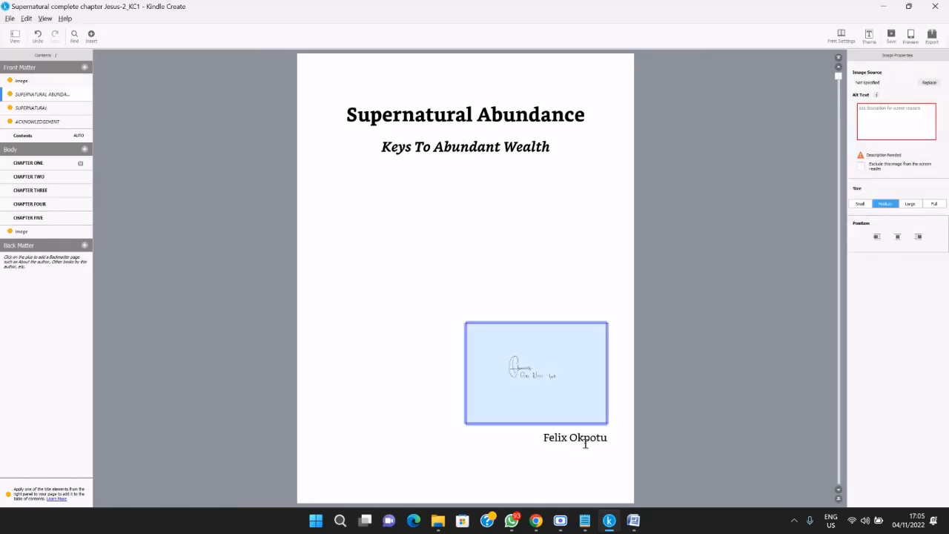
click(585, 443)
click(913, 45)
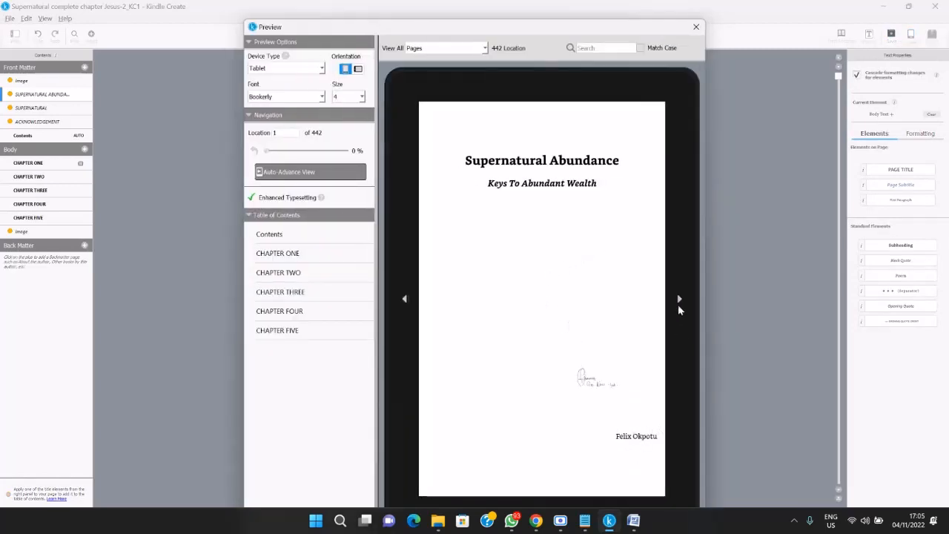
Compare the previewed copyright page with the same page in the Word manuscript, and return to the Kindle Create preview
click(679, 299)
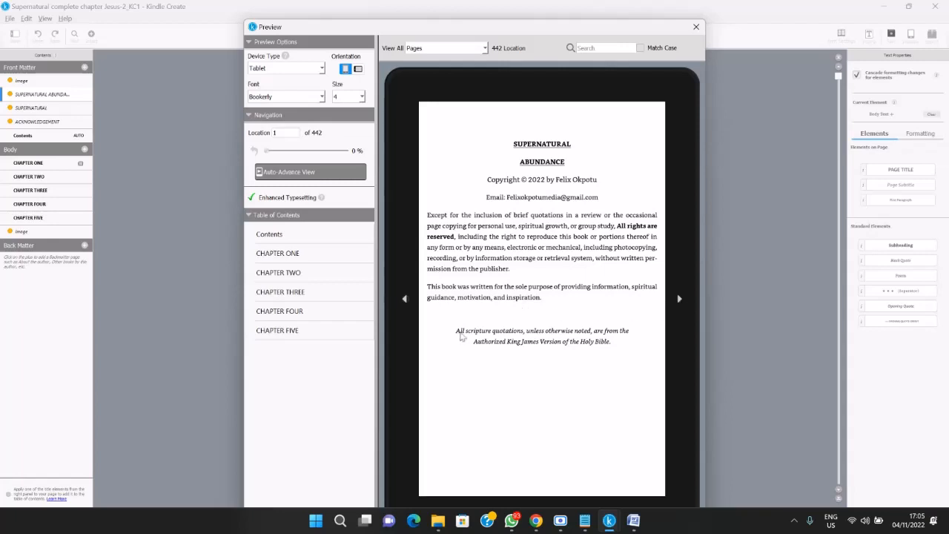
click(633, 520)
scroll(374, 286, down, 6)
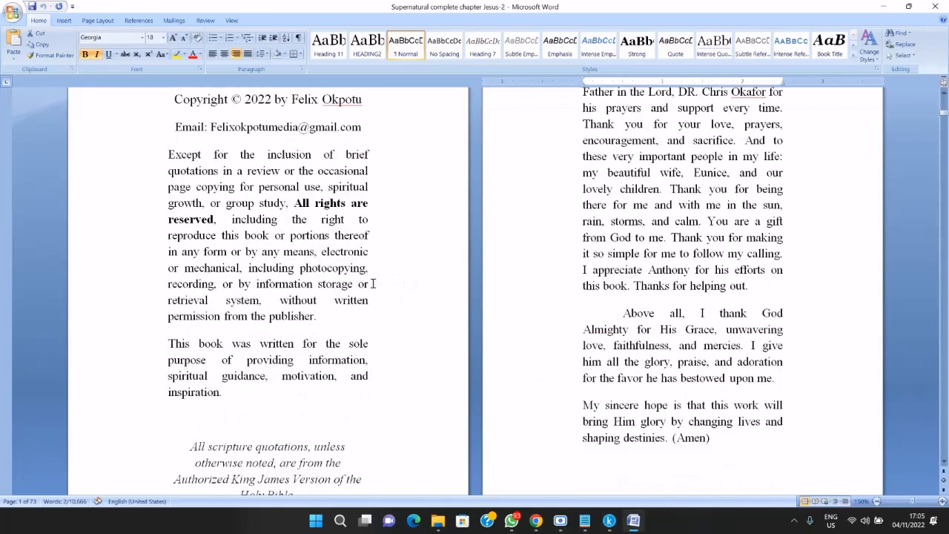
scroll(348, 381, up, 4)
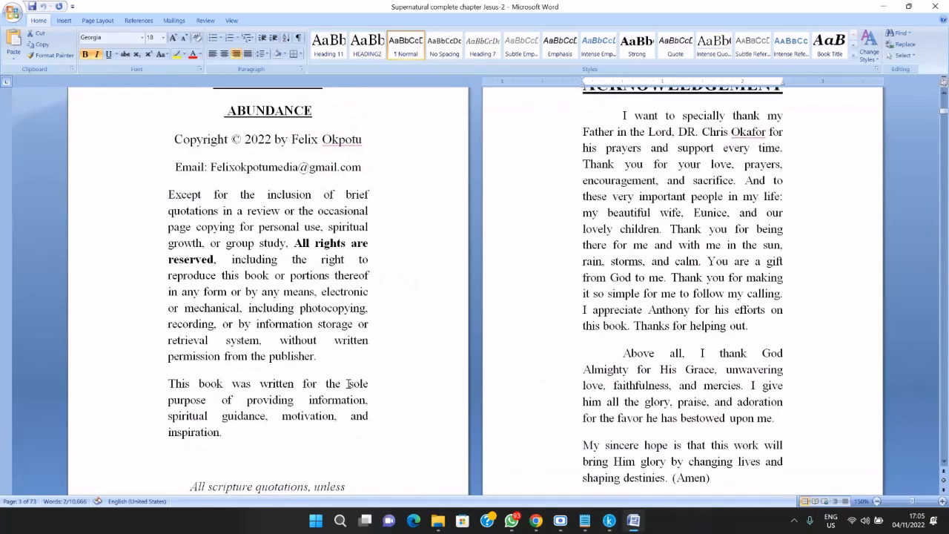
click(884, 8)
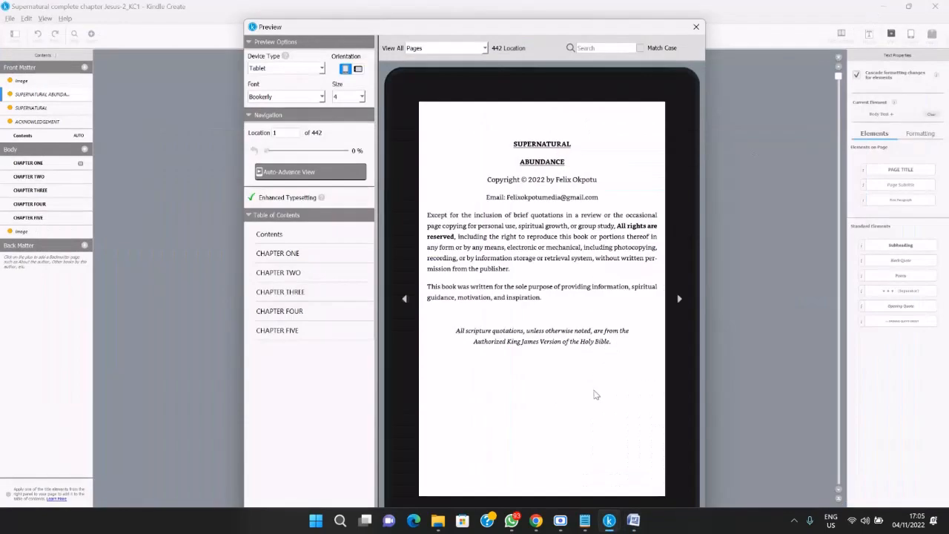
Check the Acknowledgement, Contents and opening Chapter One pages in the preview
click(681, 301)
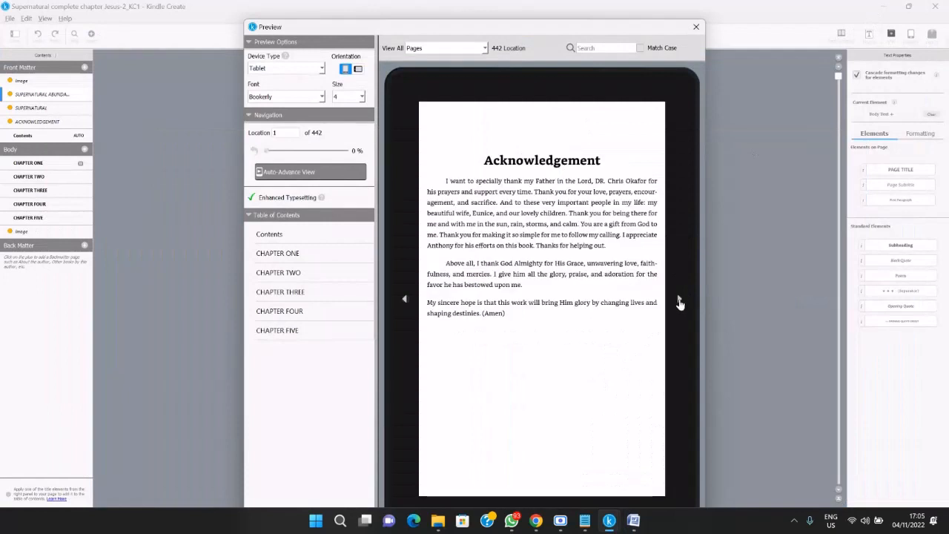
click(679, 301)
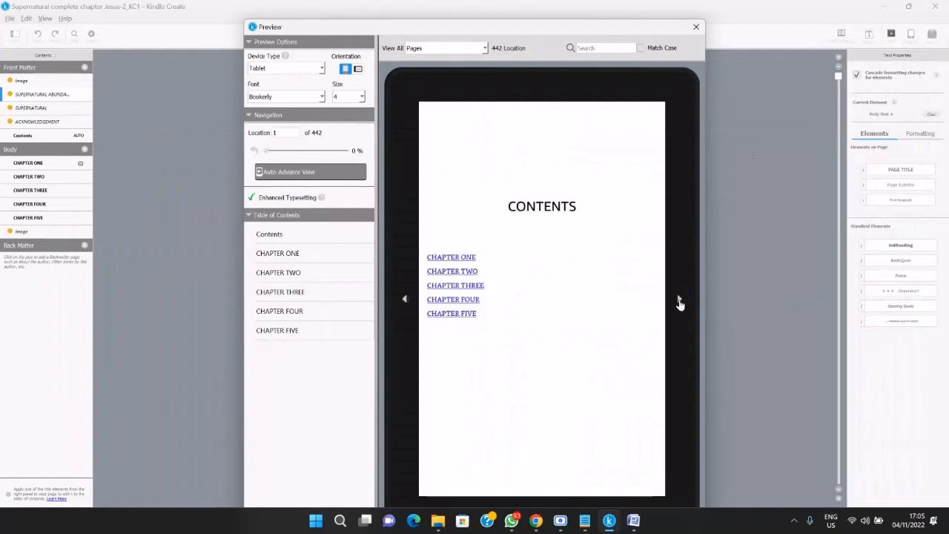
click(680, 301)
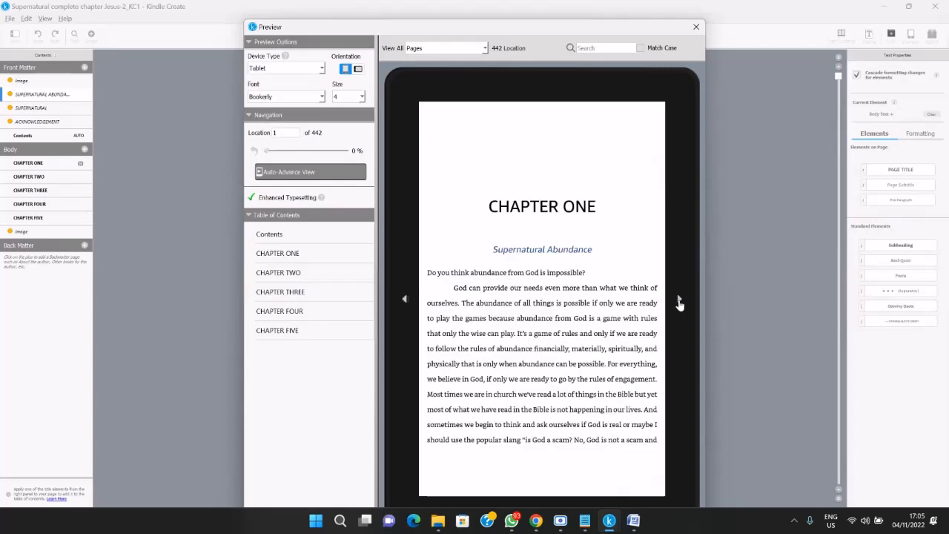
click(679, 301)
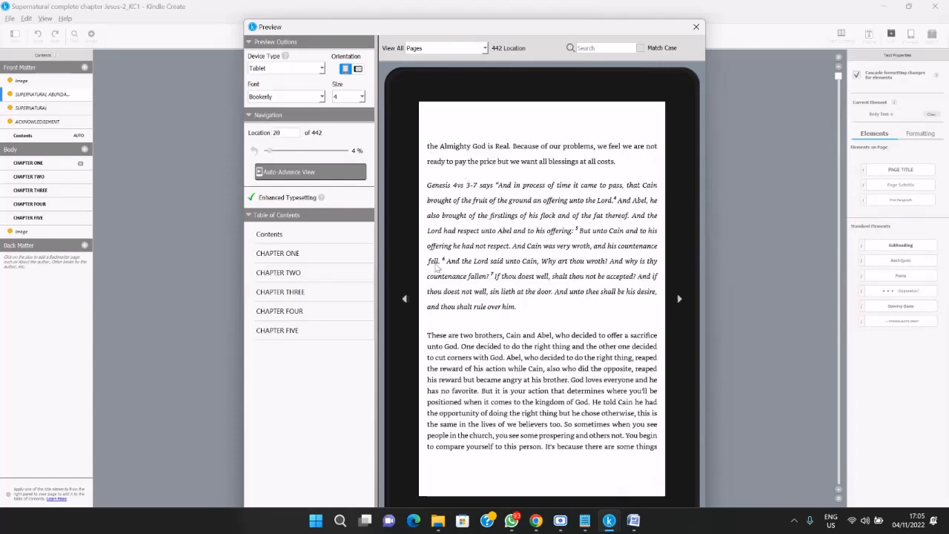
click(404, 301)
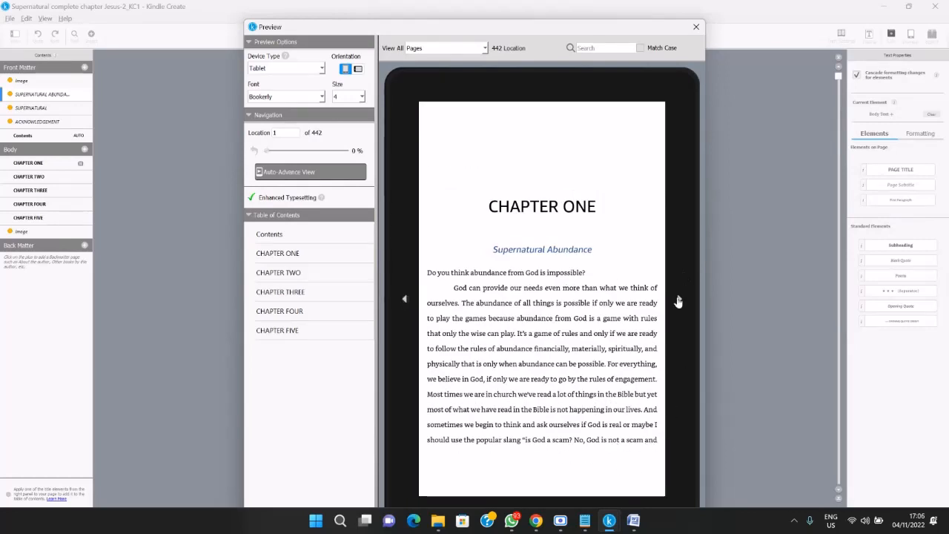
click(679, 300)
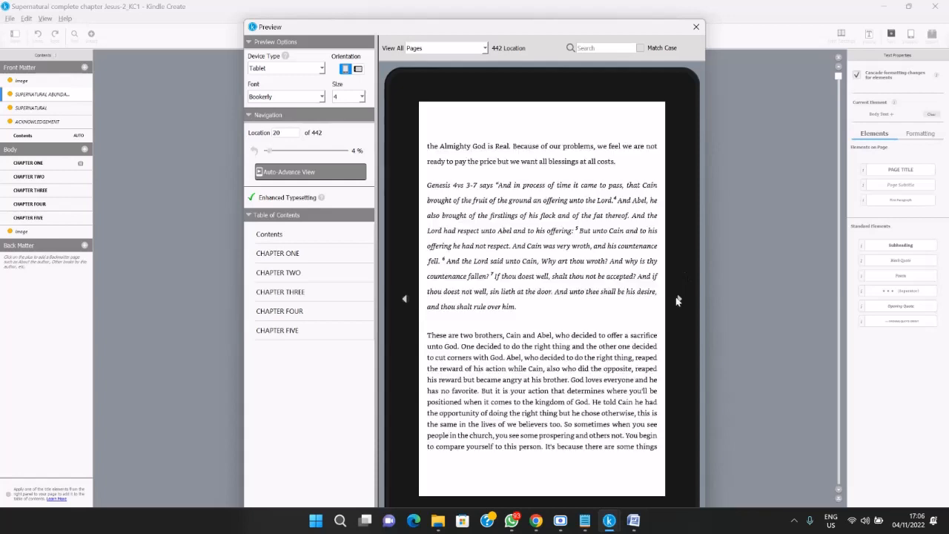
Return to the Contents page in the preview, test its Chapter One link and go back to the Contents
click(405, 299)
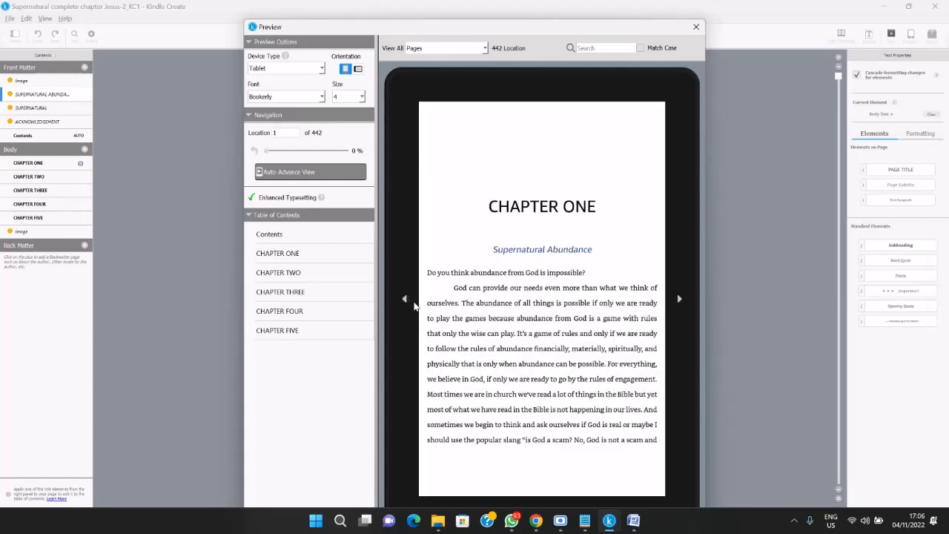
click(405, 302)
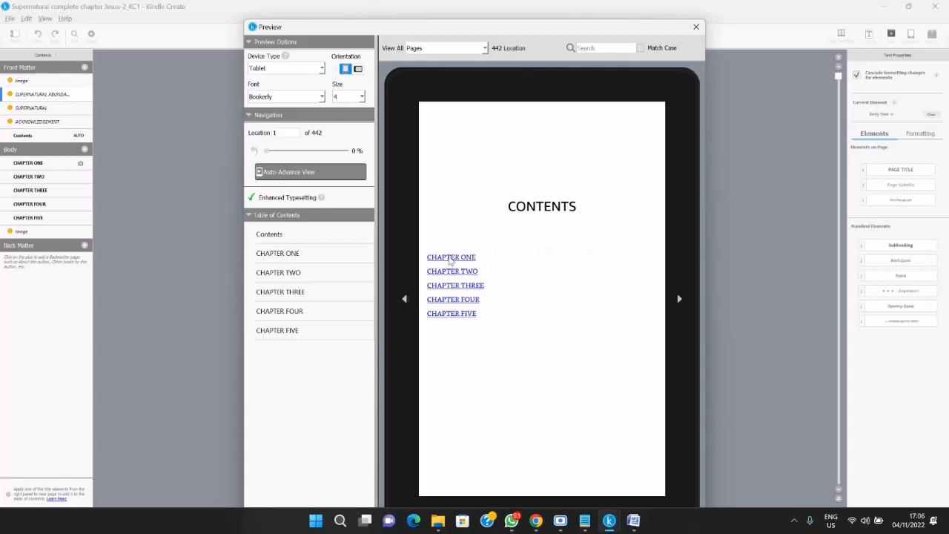
click(451, 260)
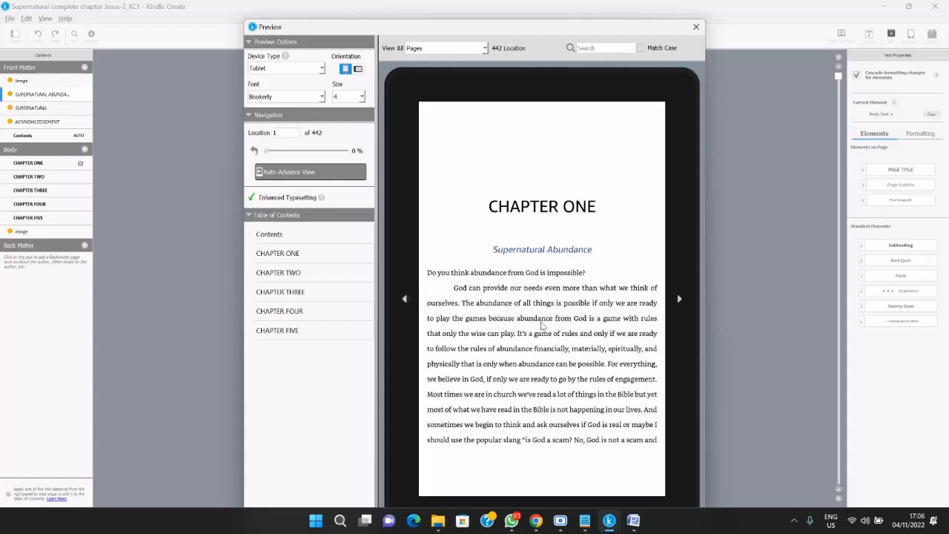
click(405, 301)
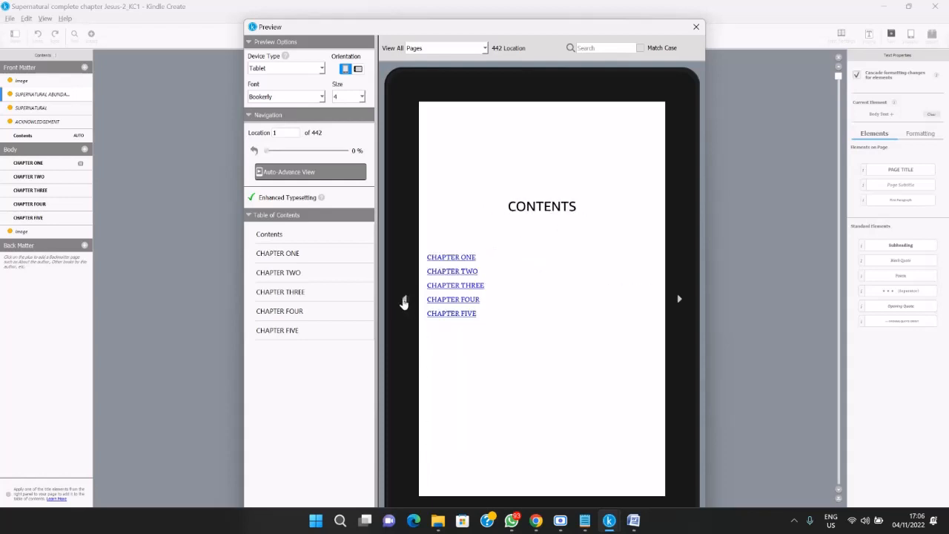
Test the Chapter Two link on the previewed Contents page, look through the neighbouring pages and return to the Contents
click(456, 277)
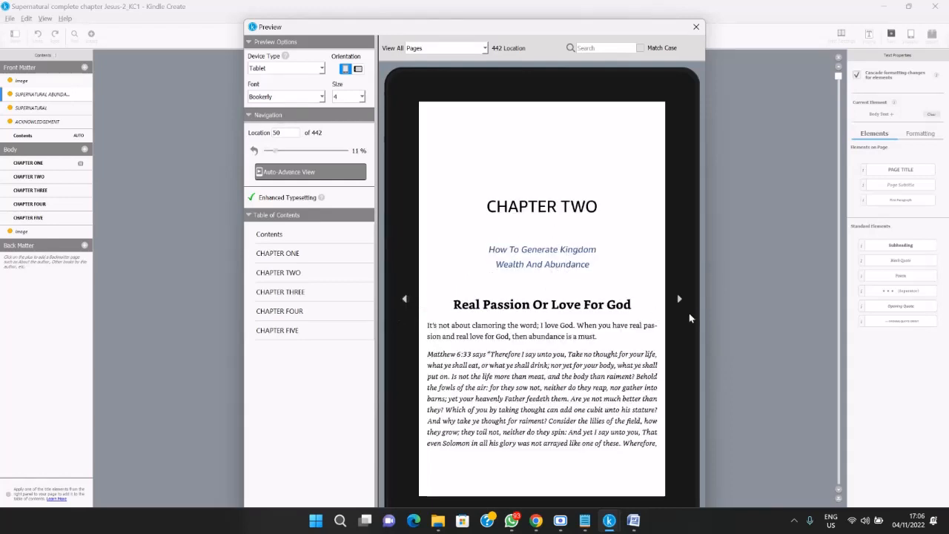
click(680, 300)
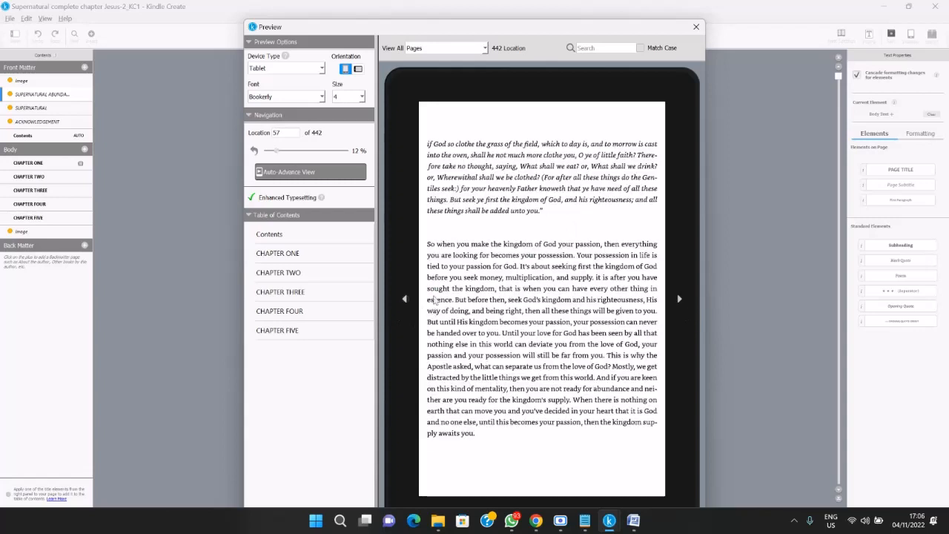
click(405, 299)
click(405, 299)
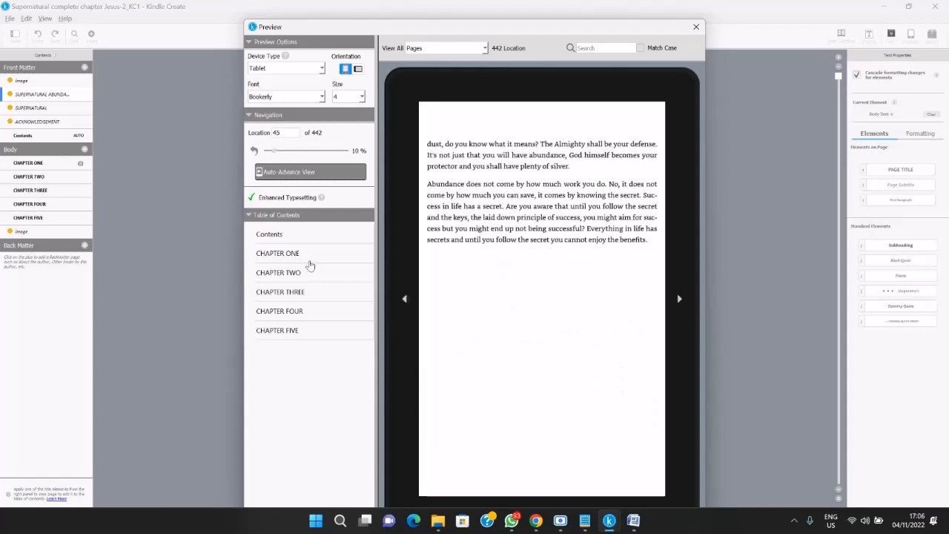
click(272, 235)
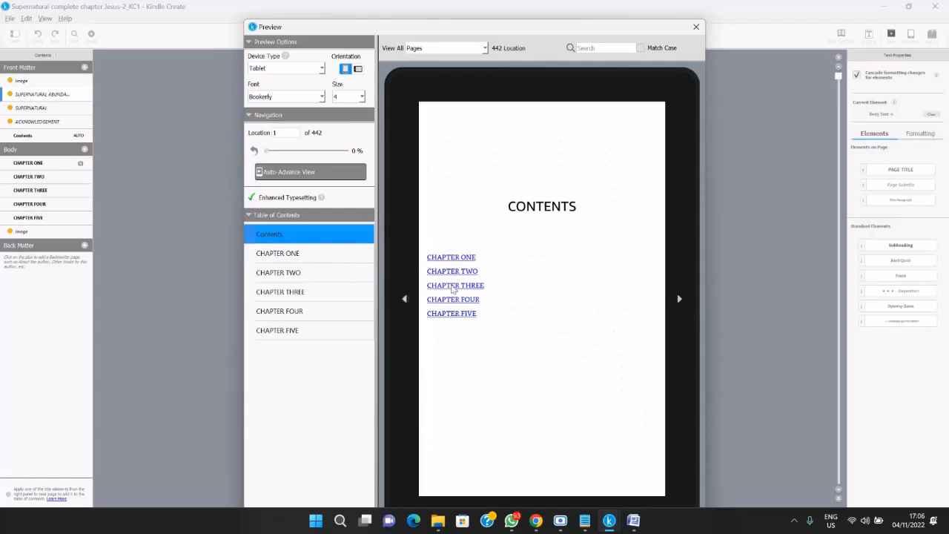
Check that the table of contents entries for Chapters Three, Four and Five open the right pages, and view Chapter Five's second page
click(454, 286)
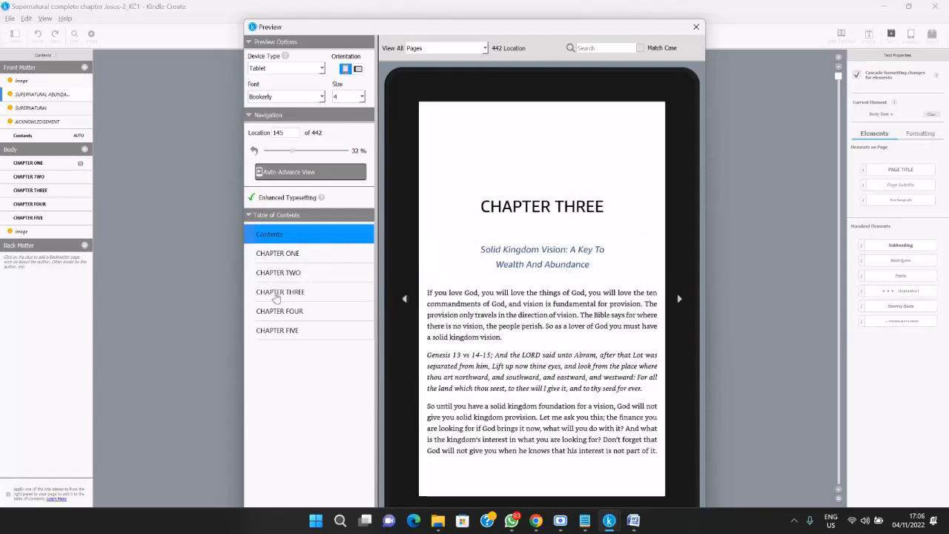
click(275, 292)
click(280, 312)
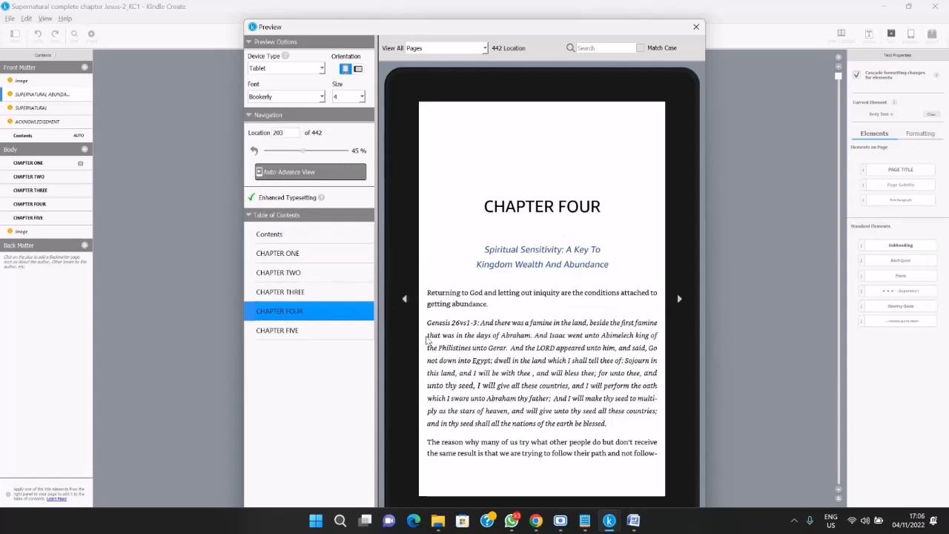
click(286, 332)
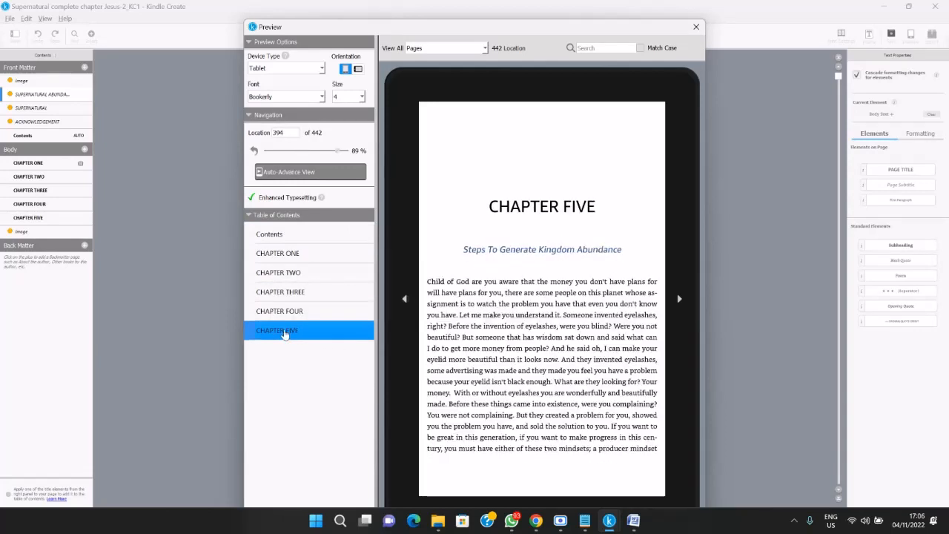
click(679, 301)
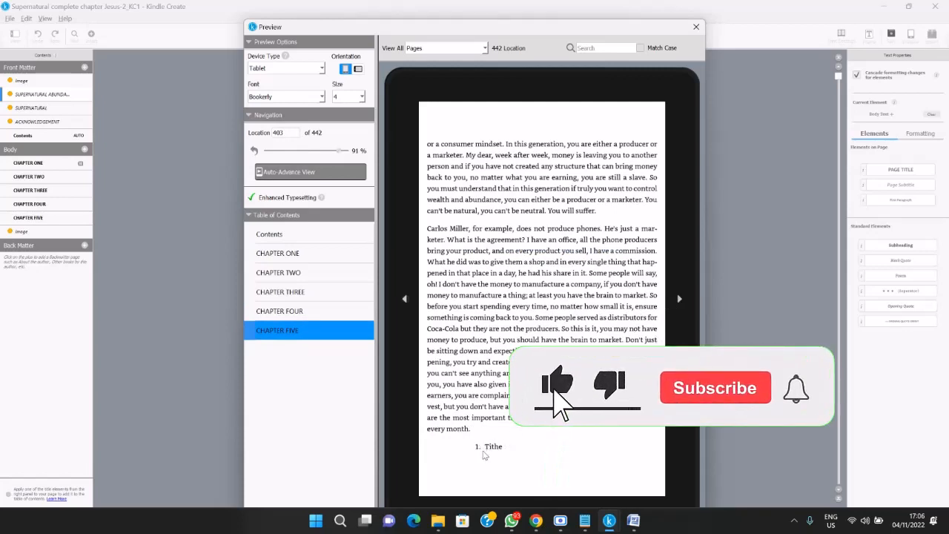
Switch the tablet preview to landscape orientation and check Chapter Five's opening pages and numbered list
click(358, 69)
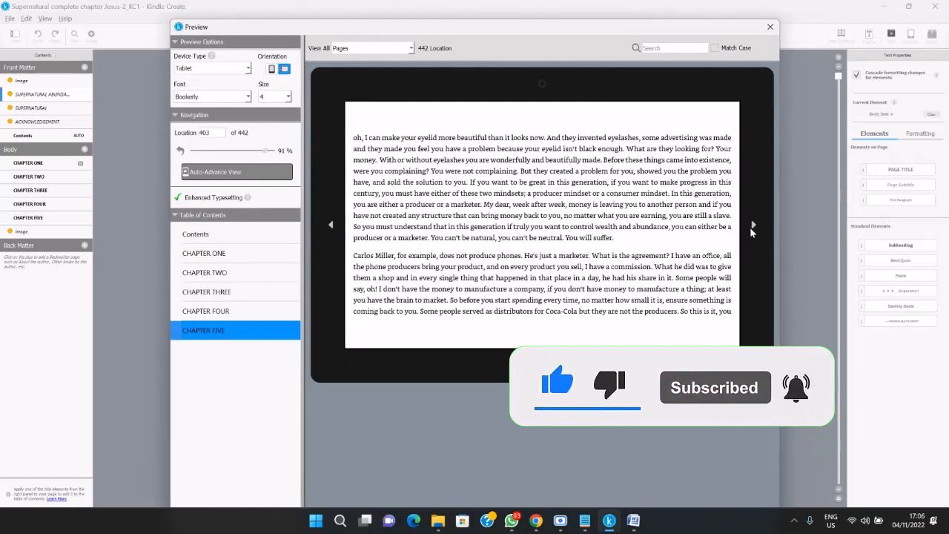
click(752, 227)
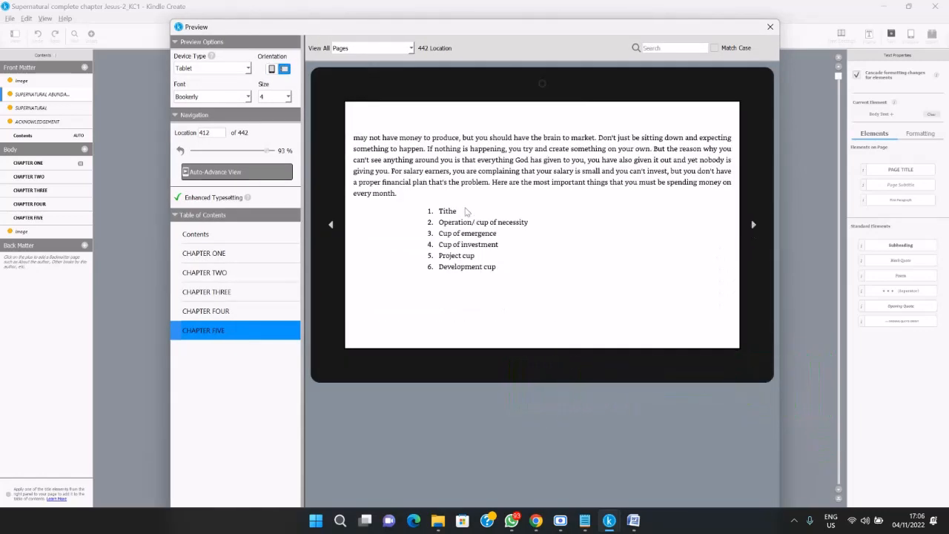
click(332, 227)
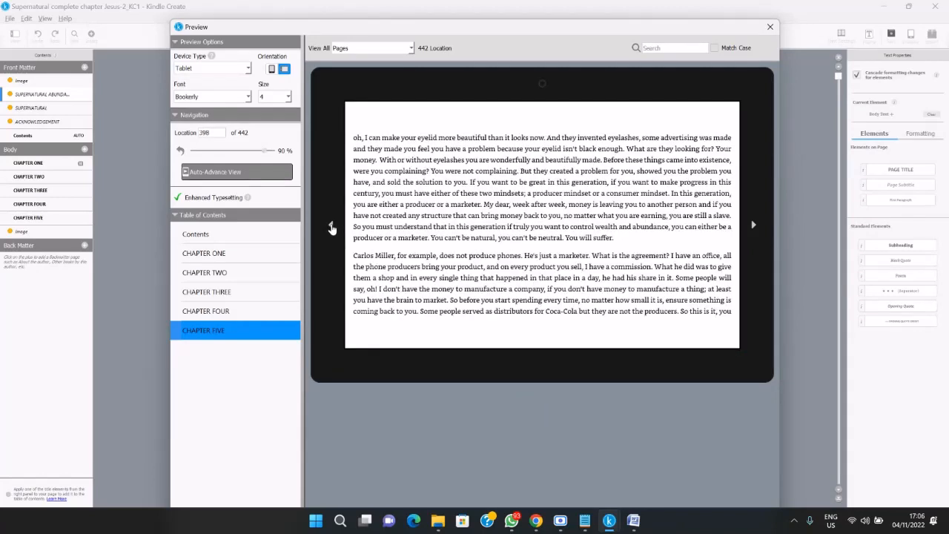
click(332, 227)
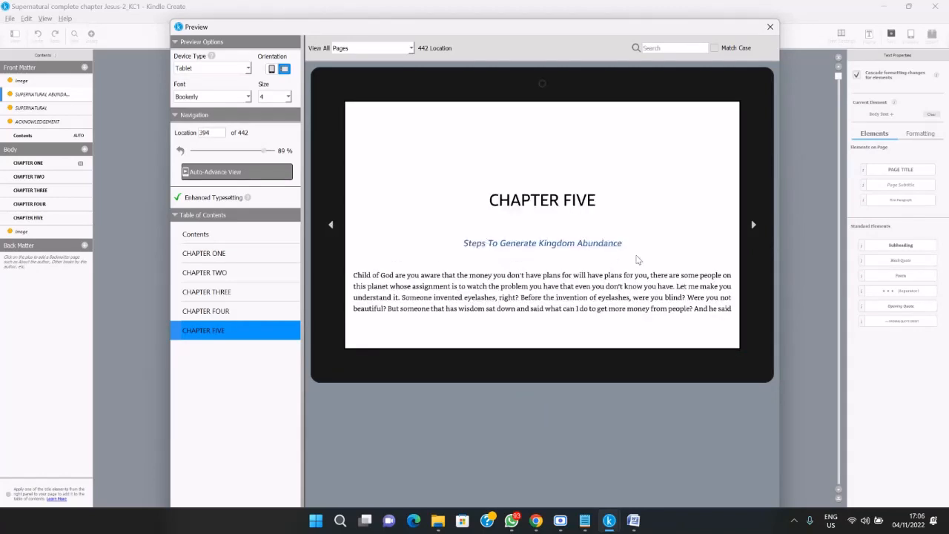
click(754, 227)
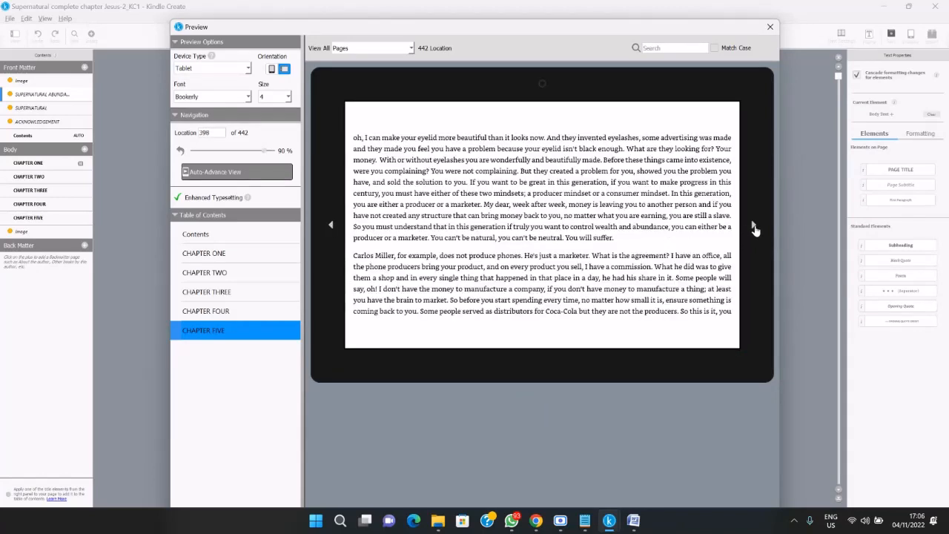
Page through the rest of Chapter Five to the back cover image in the landscape preview, and close the preview
click(754, 228)
click(754, 228)
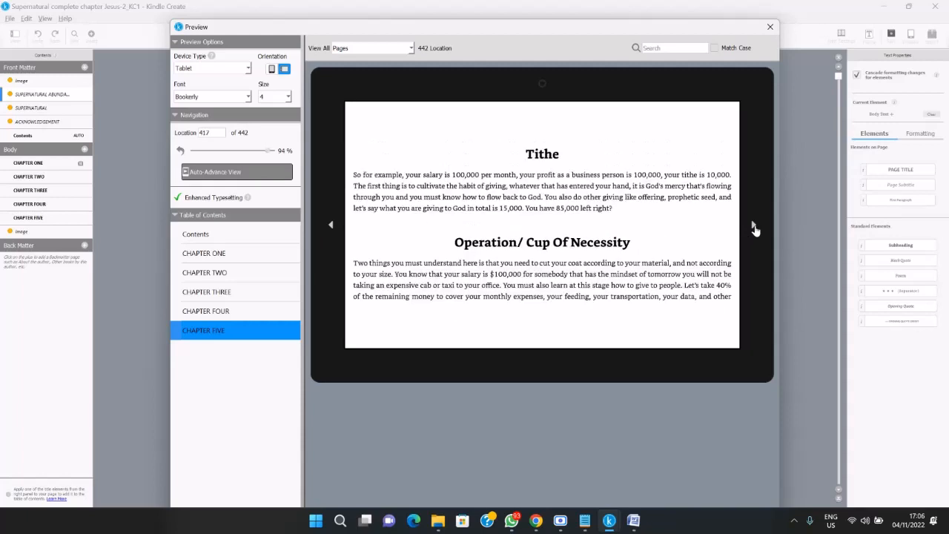
click(753, 228)
click(754, 228)
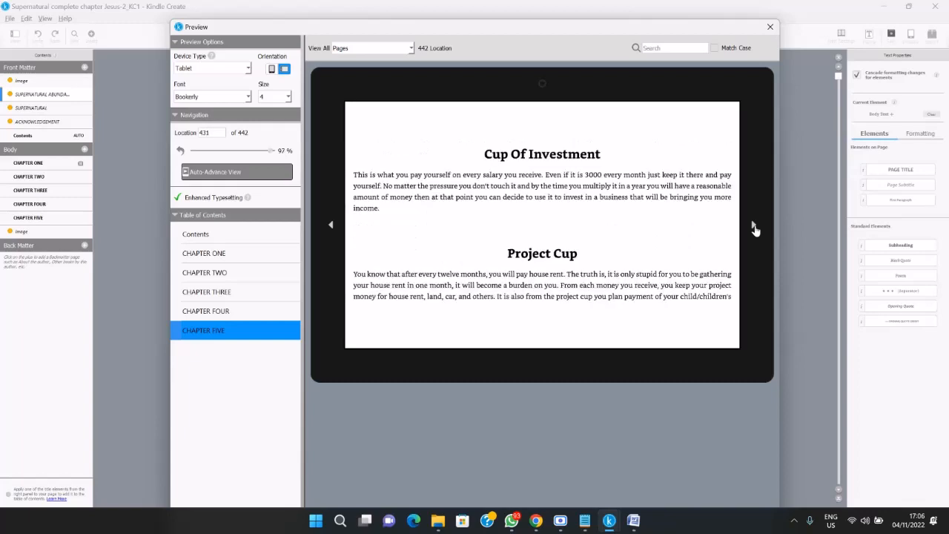
click(754, 228)
click(754, 228)
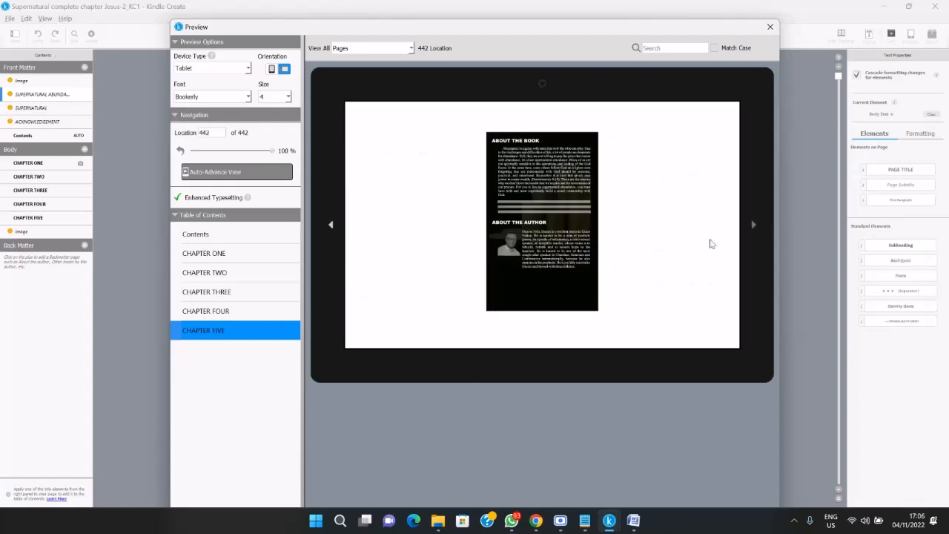
click(332, 227)
click(333, 227)
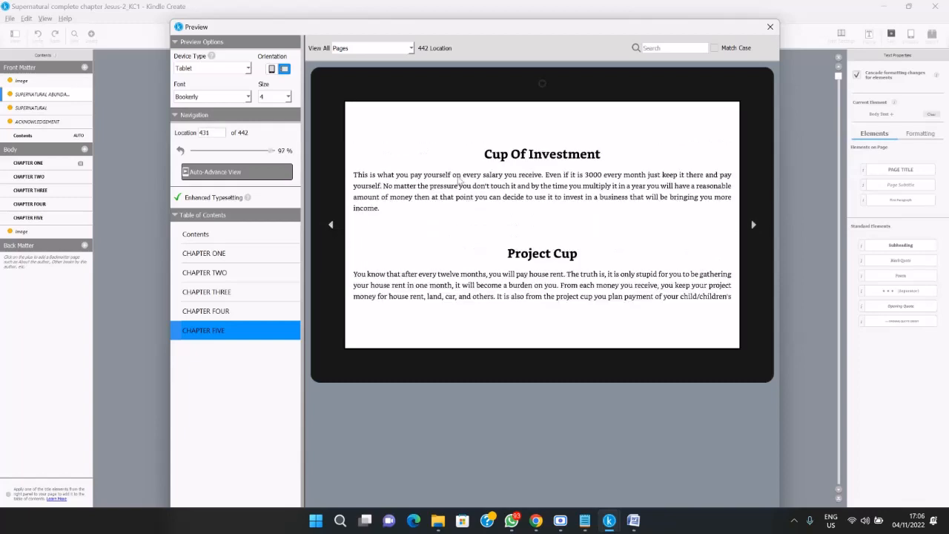
click(770, 30)
Look through the front matter pages in the editor and follow the Chapter Five link on the Contents page
scroll(442, 206, up, 3)
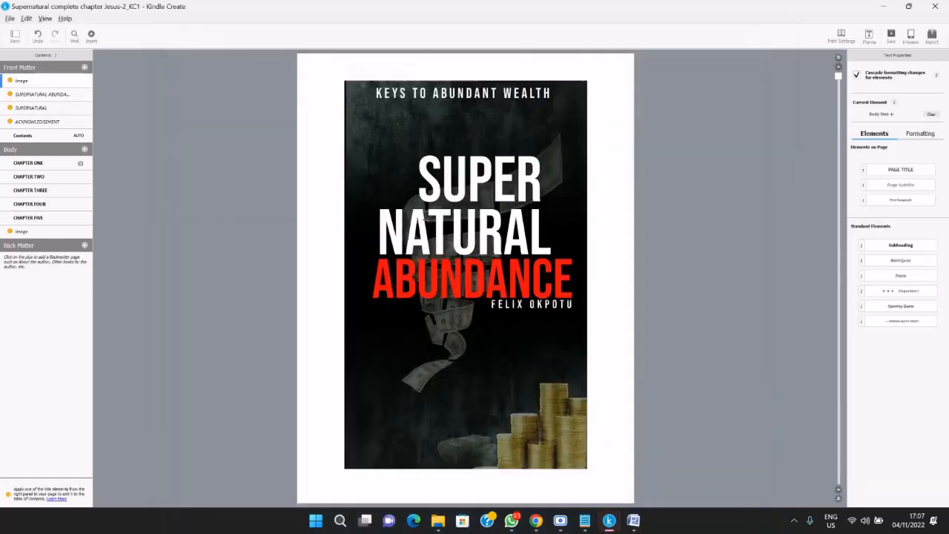
scroll(430, 218, down, 5)
scroll(430, 220, down, 5)
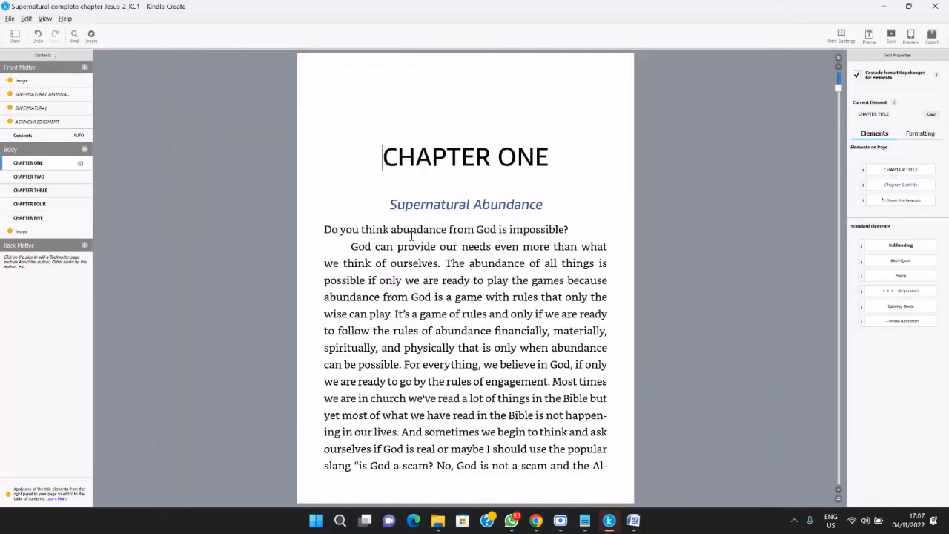
scroll(401, 233, up, 4)
scroll(399, 231, up, 1)
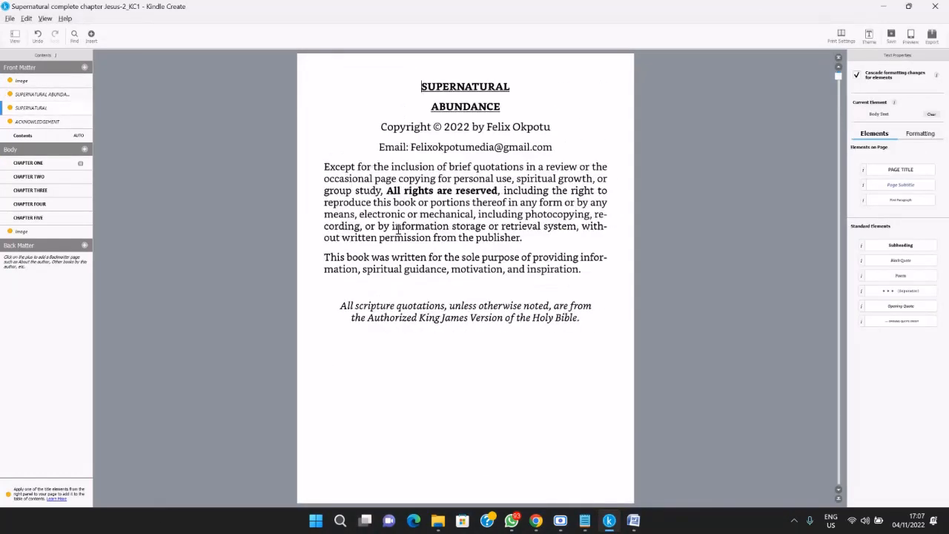
scroll(398, 230, down, 1)
scroll(398, 231, up, 1)
scroll(399, 231, down, 1)
scroll(398, 231, down, 1)
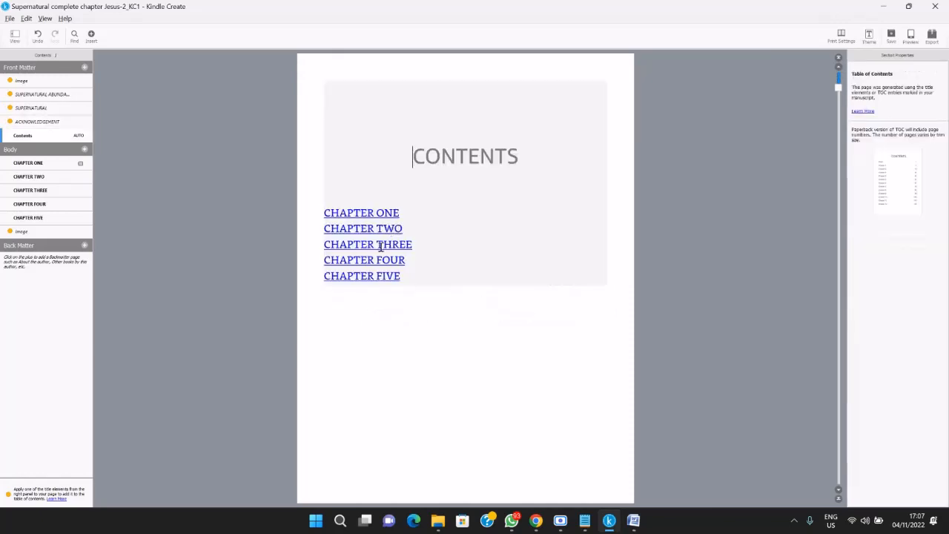
click(365, 275)
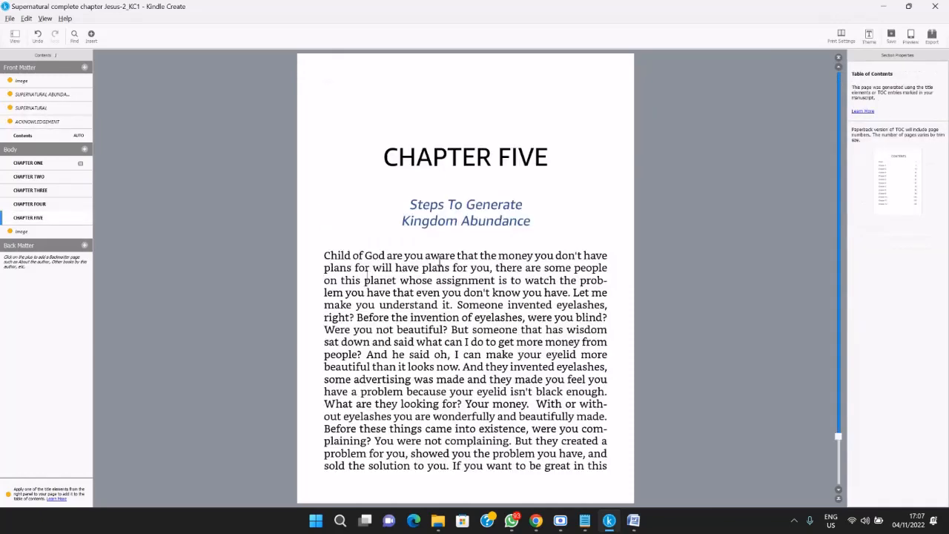
Insert a blank line in Chapter Five between the paragraph ending "every month." and the numbered list starting with Tithe
scroll(440, 261, down, 5)
scroll(454, 319, up, 3)
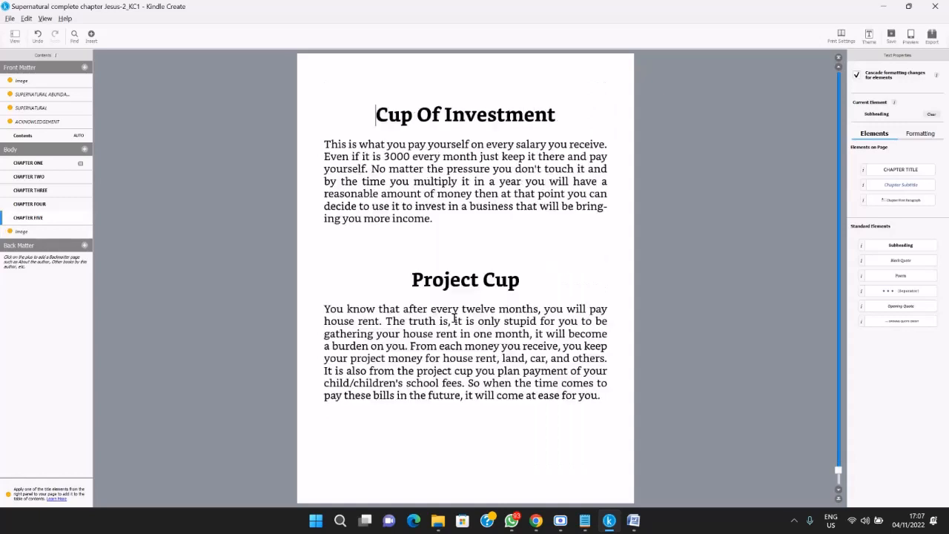
scroll(454, 319, up, 3)
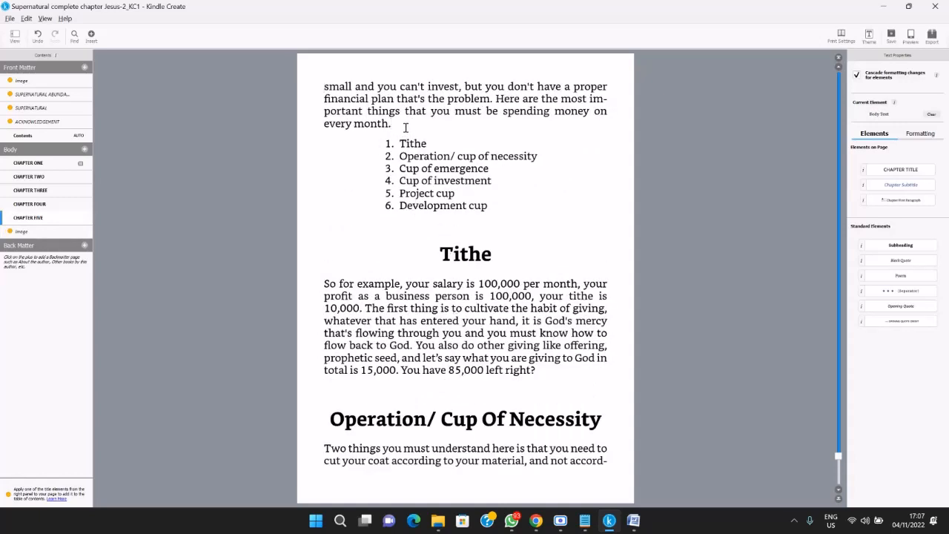
key(Return)
scroll(454, 295, down, 6)
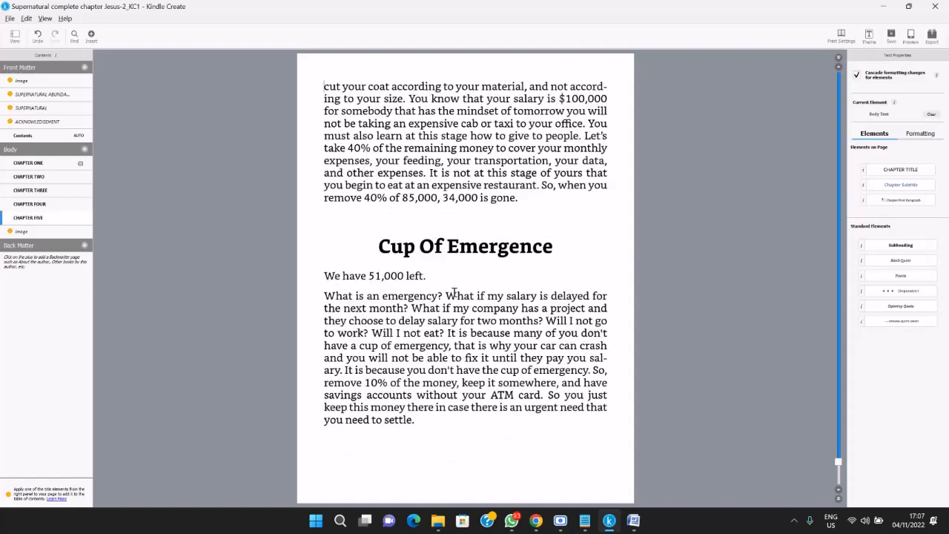
scroll(454, 295, up, 6)
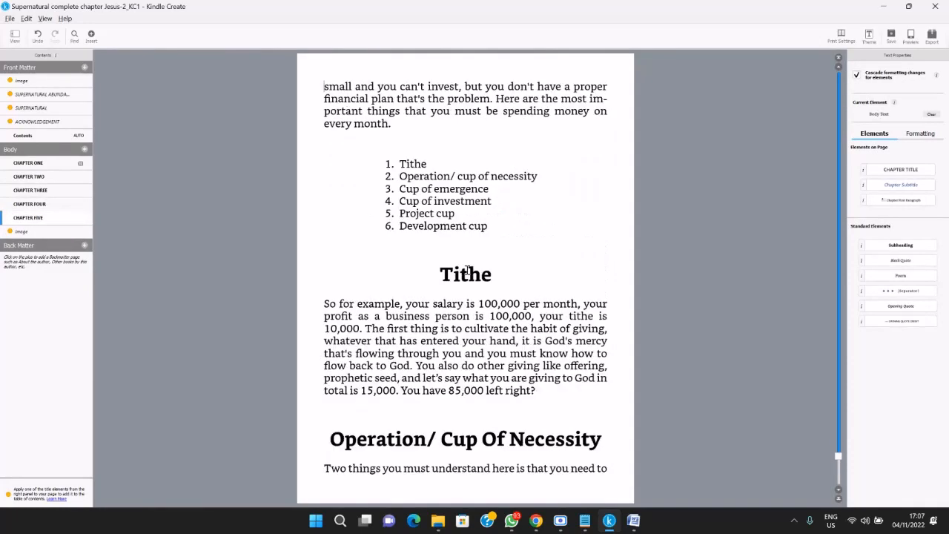
Save the project and export the book for publication as the package file Supernatural complete chapter Jesus-2.kpf in the Books folder
scroll(467, 271, down, 3)
scroll(467, 272, down, 4)
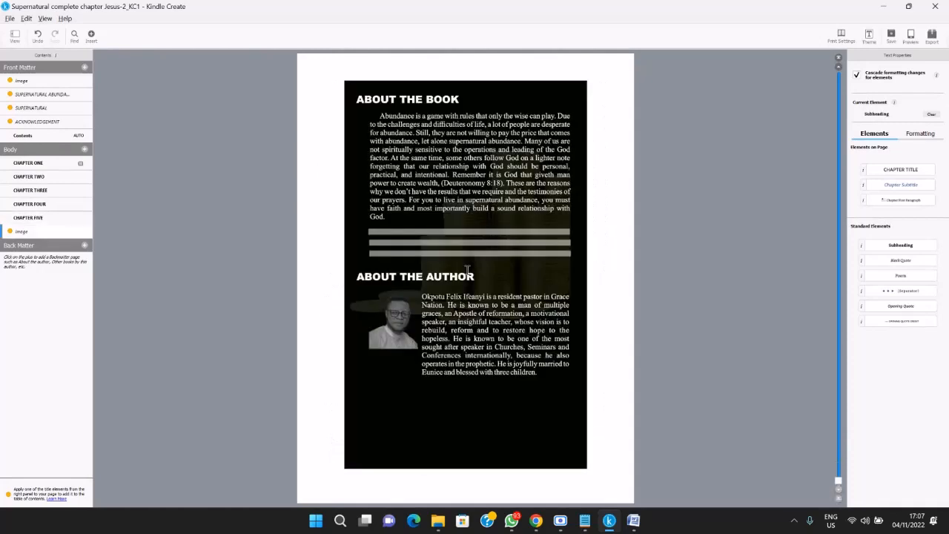
click(891, 36)
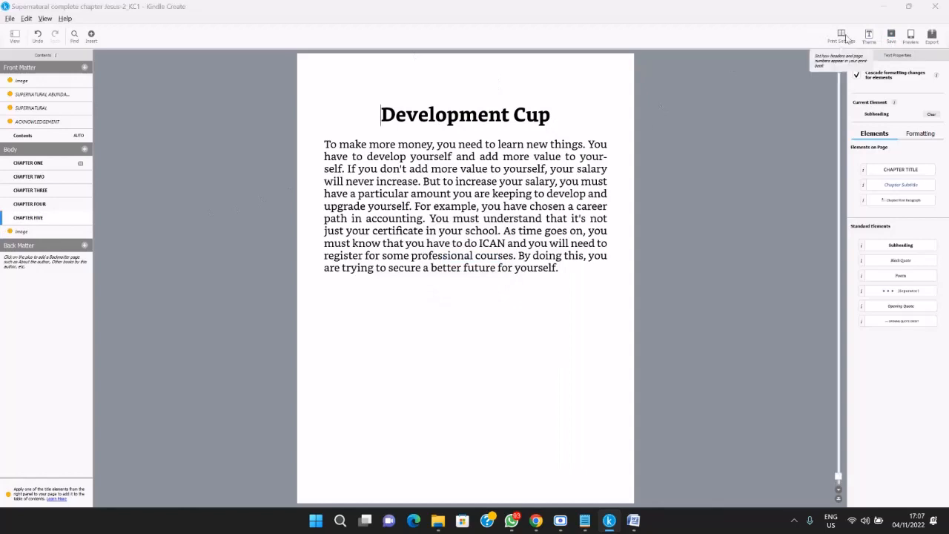
click(933, 37)
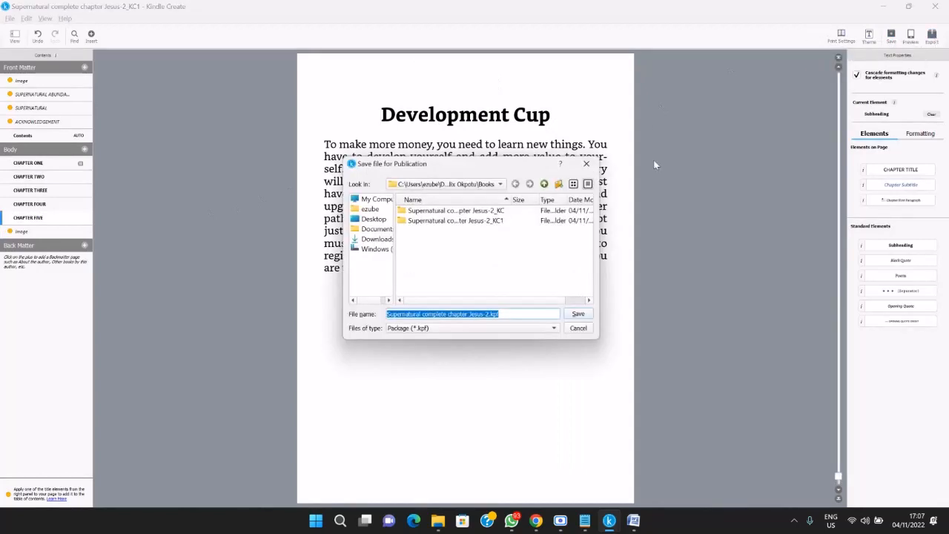
click(506, 313)
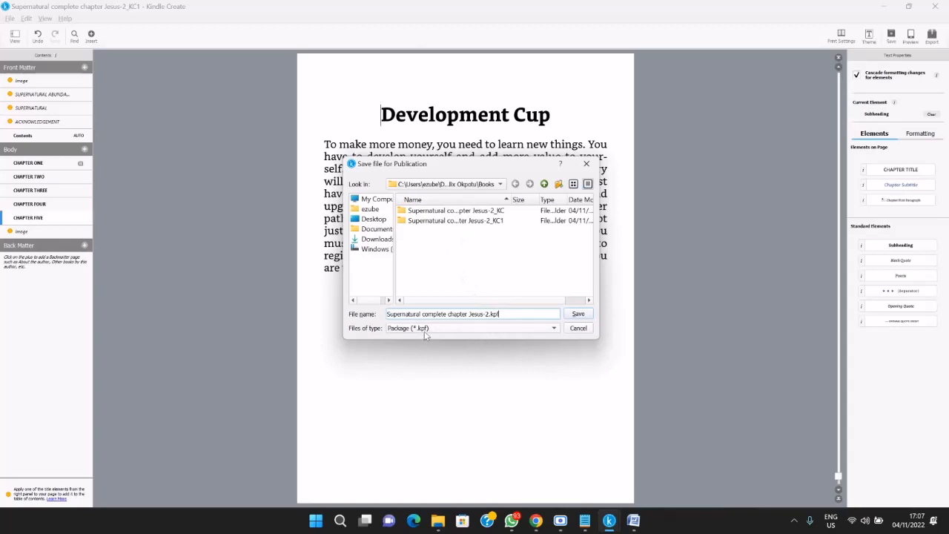
click(448, 330)
click(448, 330)
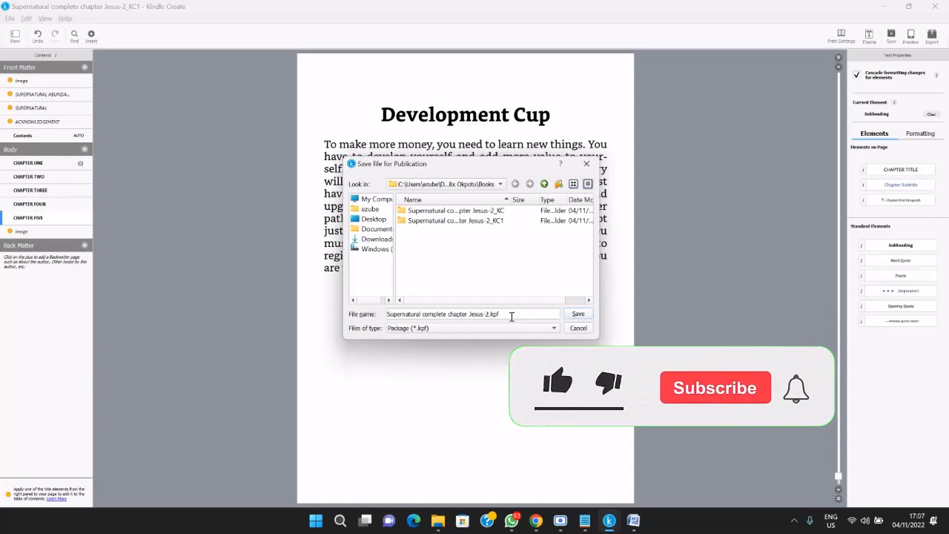
click(577, 314)
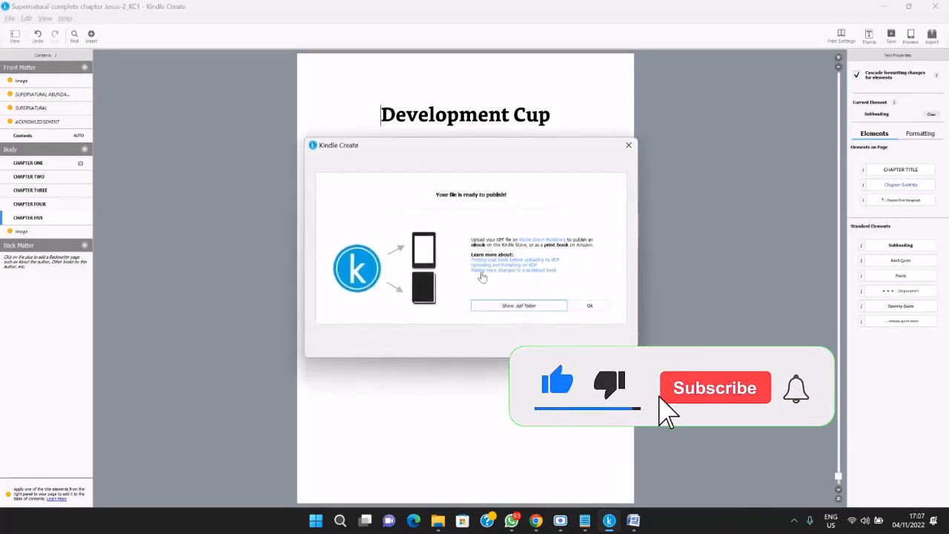
Locate the exported KPF package in its folder, then close the folder window and the publishing notice
click(519, 306)
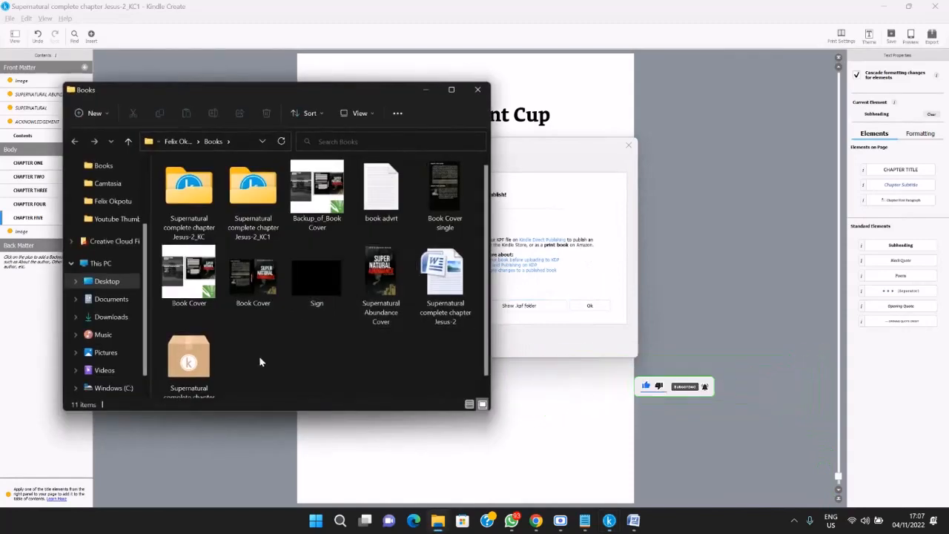
scroll(237, 355, down, 1)
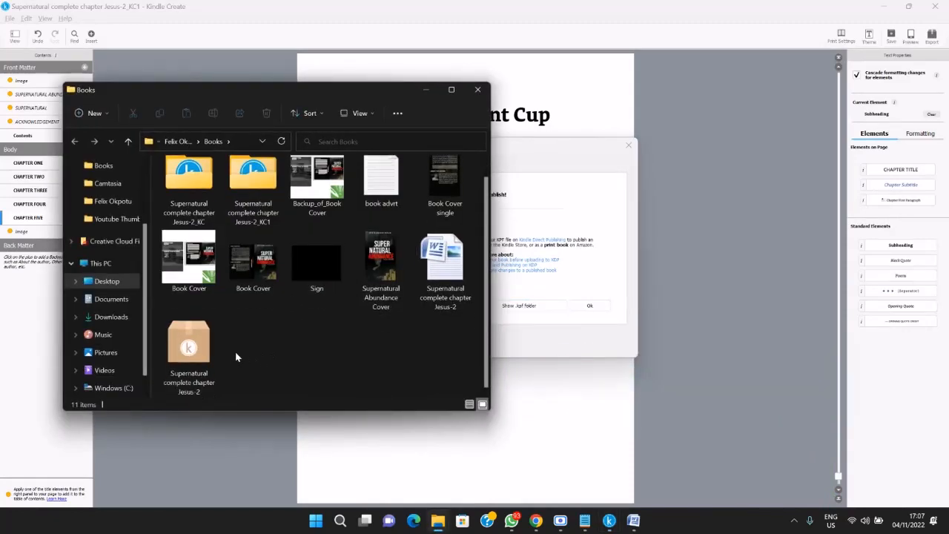
click(197, 355)
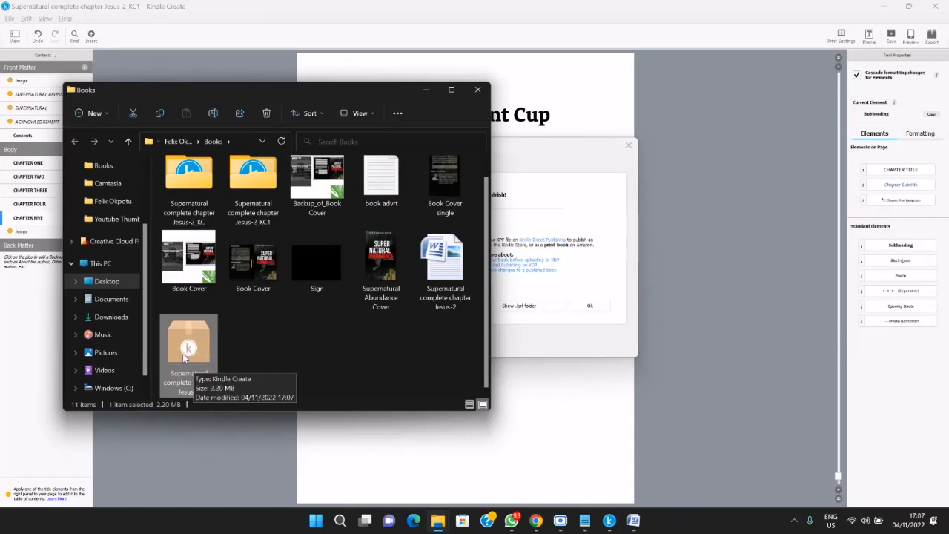
click(358, 344)
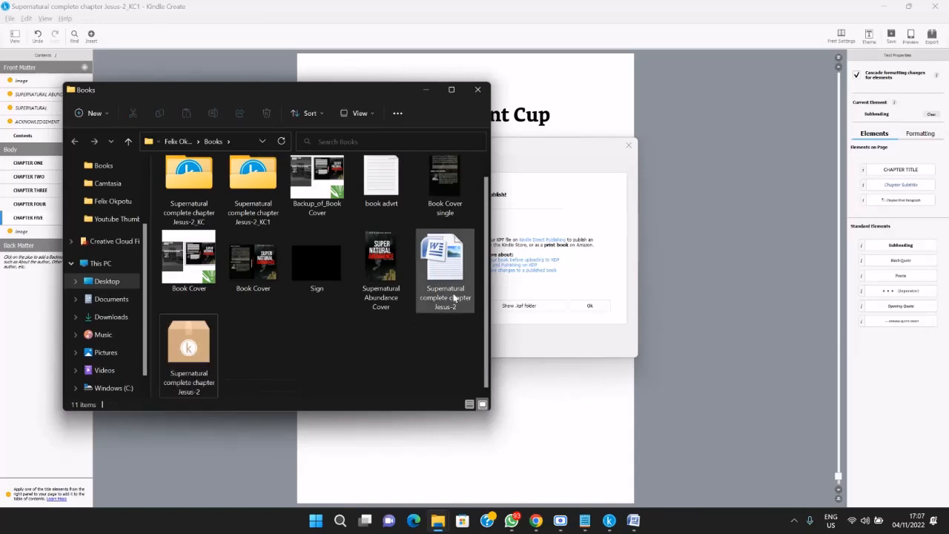
click(478, 89)
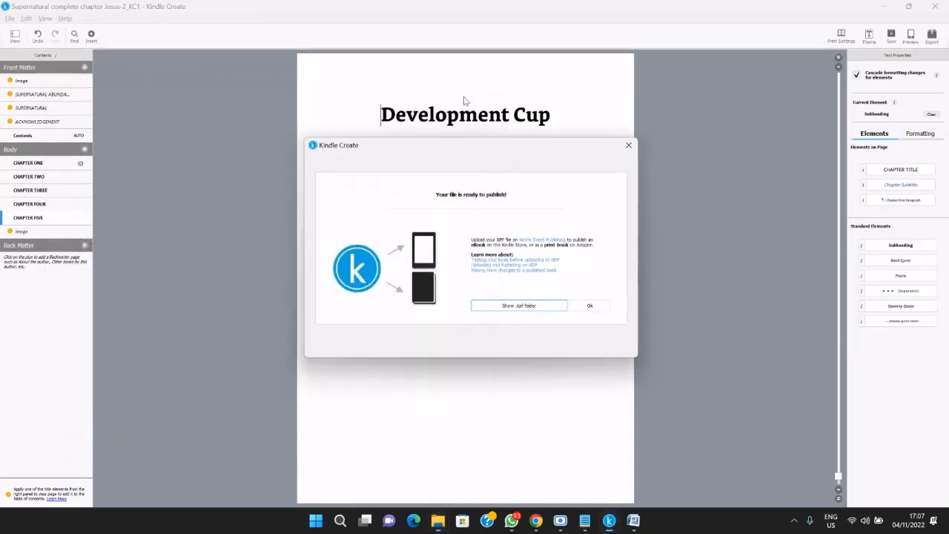
click(590, 307)
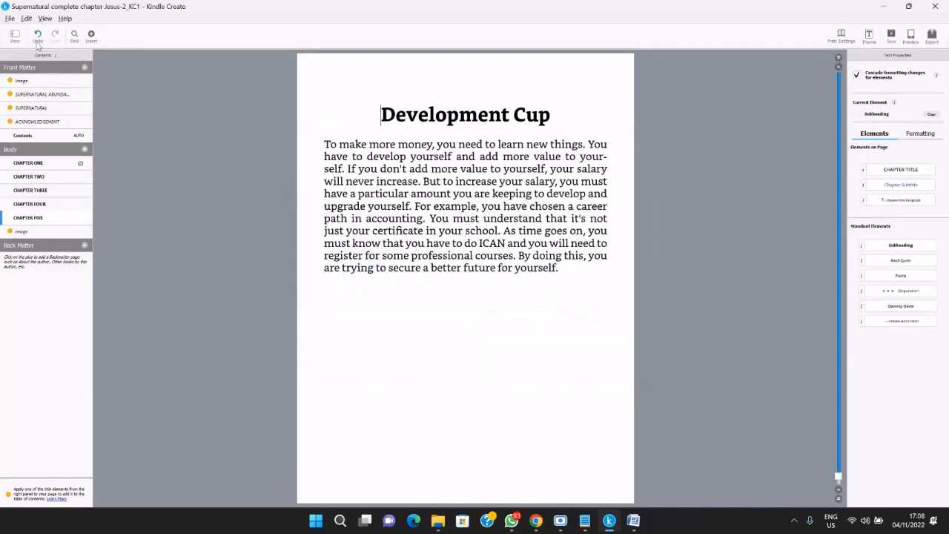
click(9, 19)
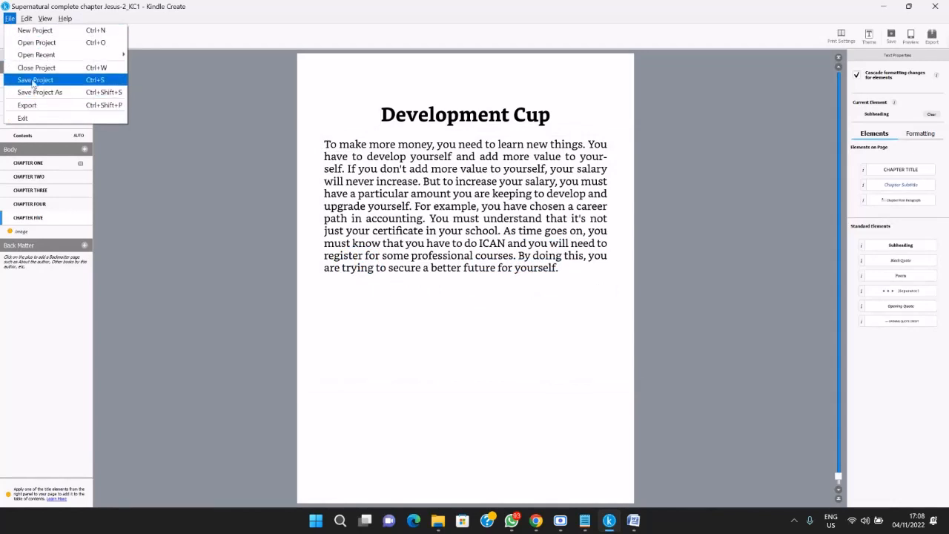
click(71, 92)
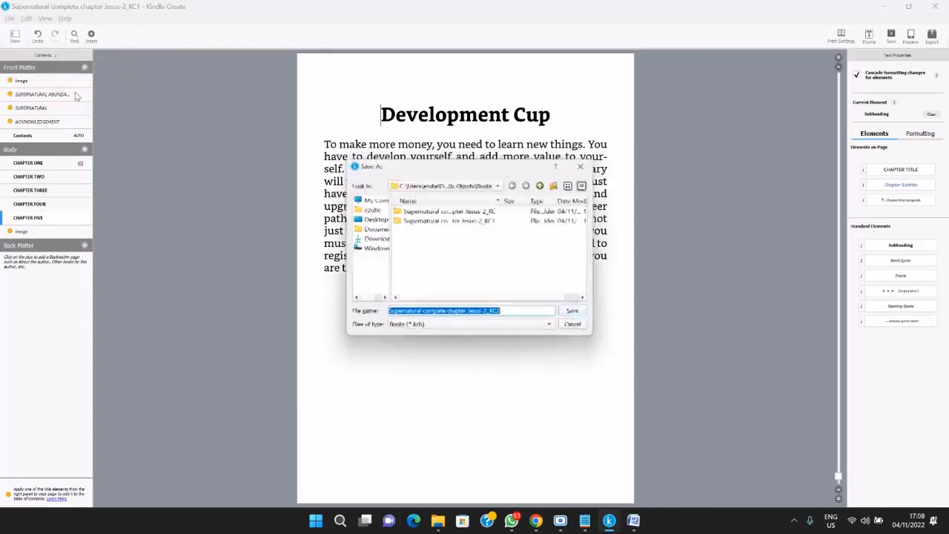
click(430, 330)
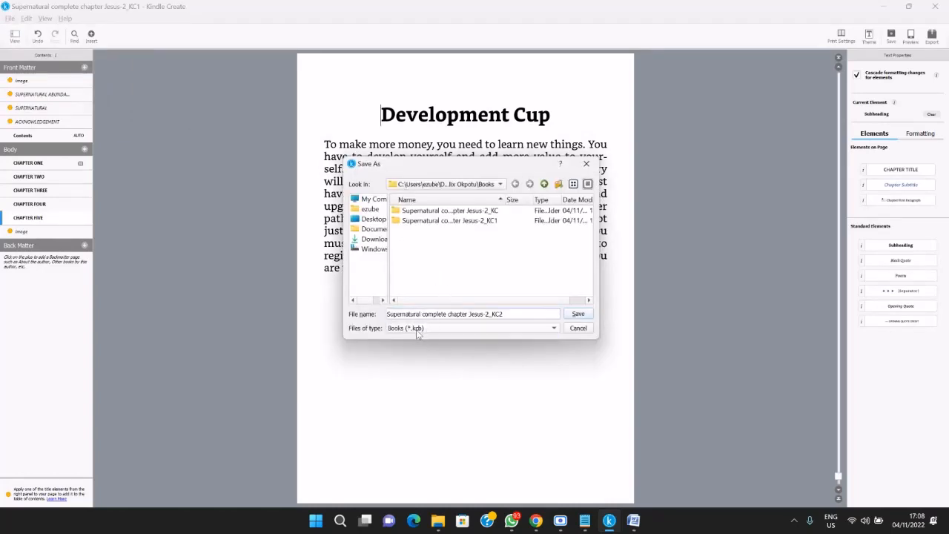
click(586, 163)
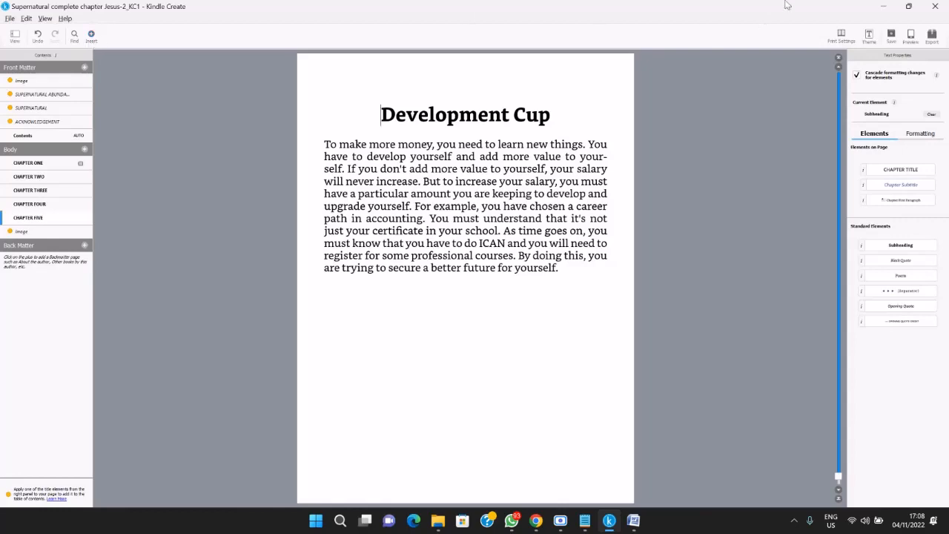
Minimize the current window and switch to the KDP Kindle eBook Content page for Supernatural Abundance in Chrome
click(883, 6)
click(539, 522)
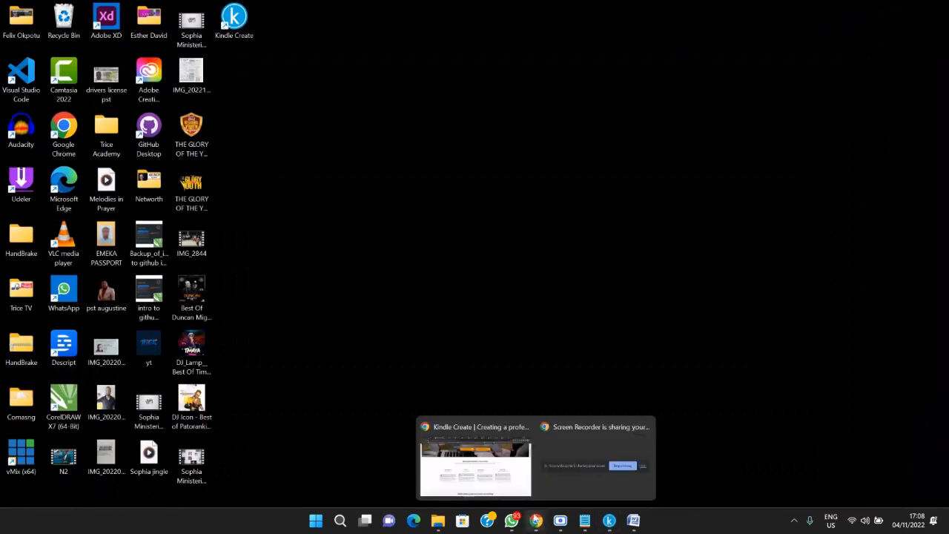
click(498, 478)
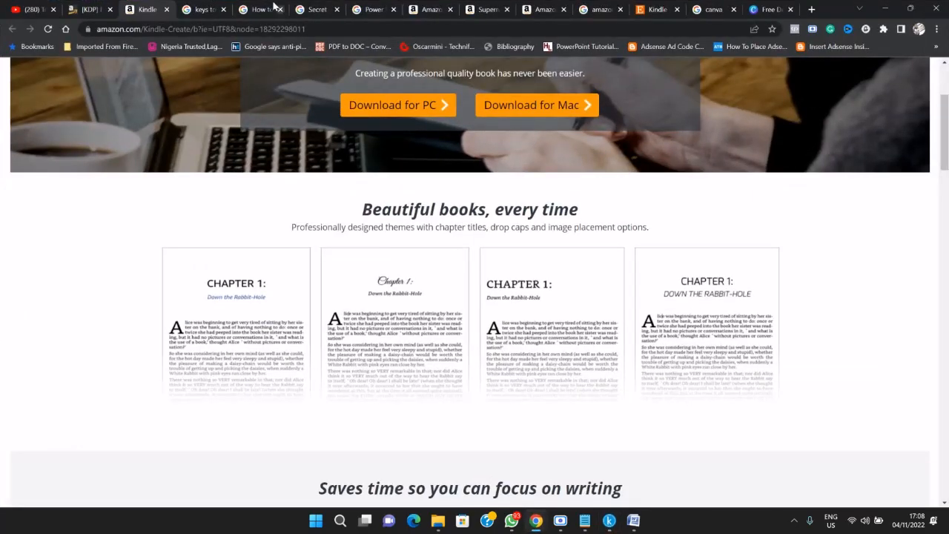
click(89, 9)
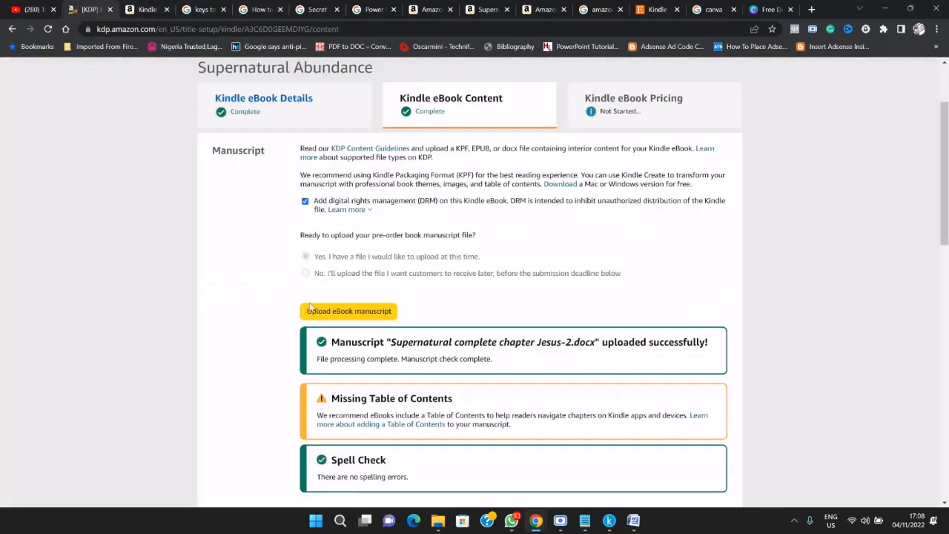
Upload the Kindle Create file Supernatural complete chapter Jesus-2.kpf as the eBook manuscript and dismiss the pre-order notice
click(365, 316)
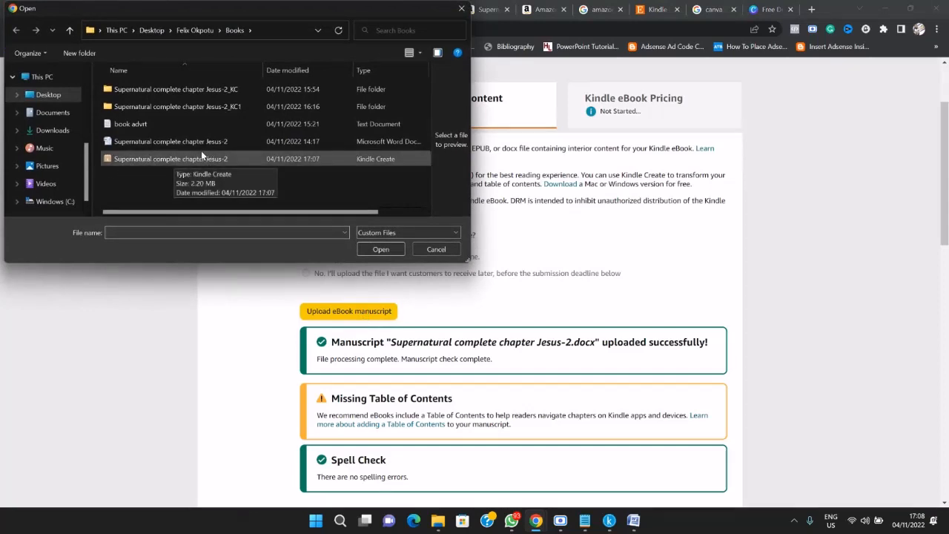
click(152, 158)
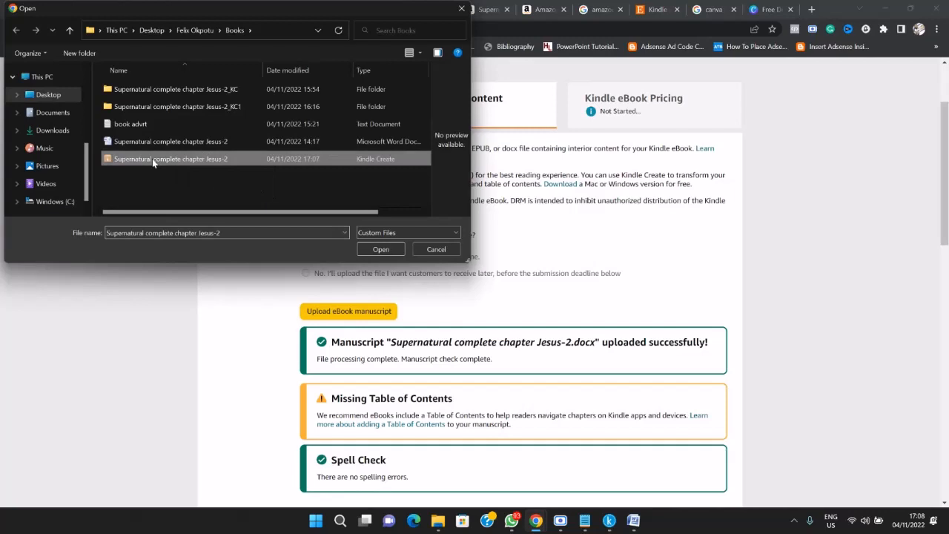
click(391, 250)
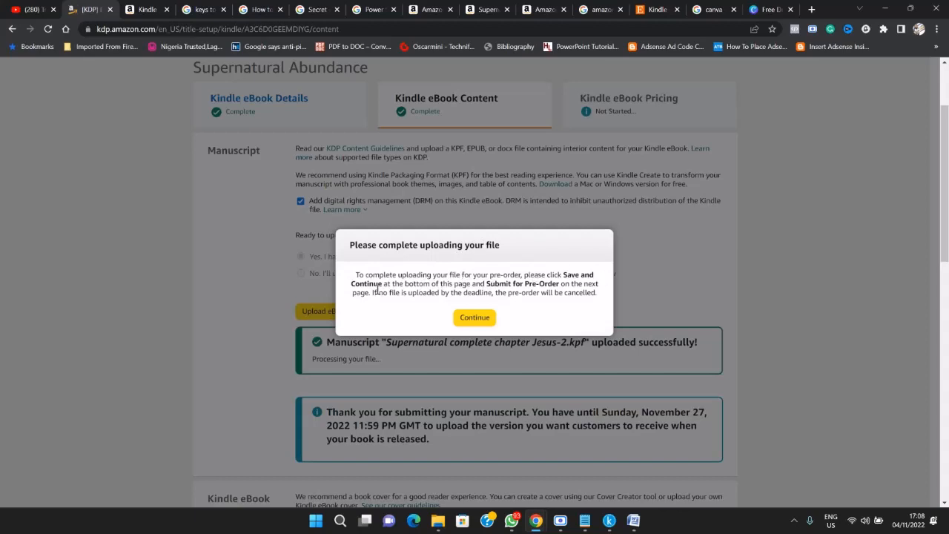
click(474, 319)
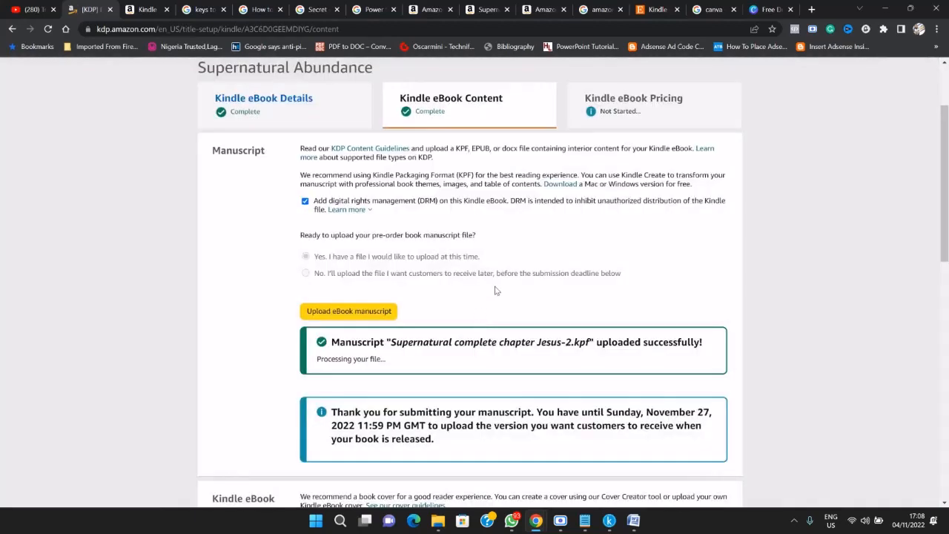
scroll(494, 289, down, 1)
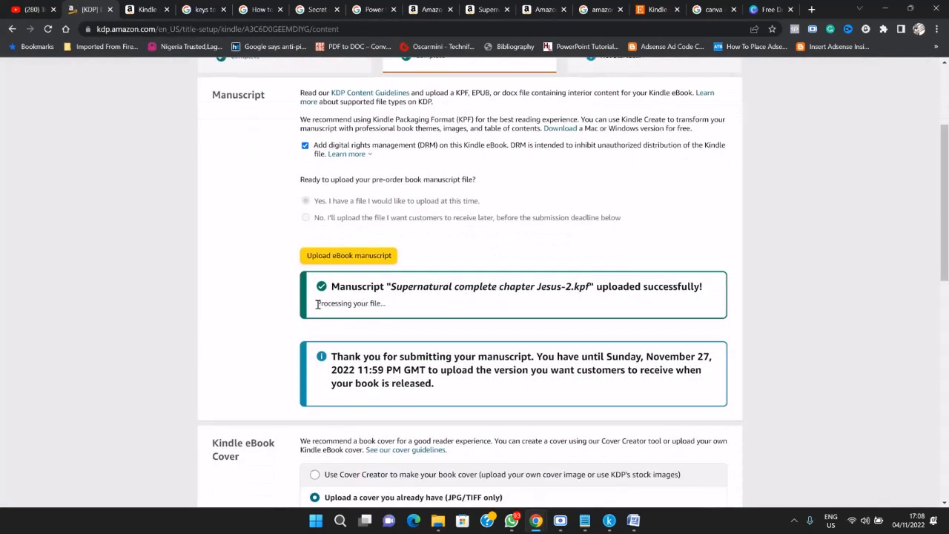
drag(318, 303, 410, 309)
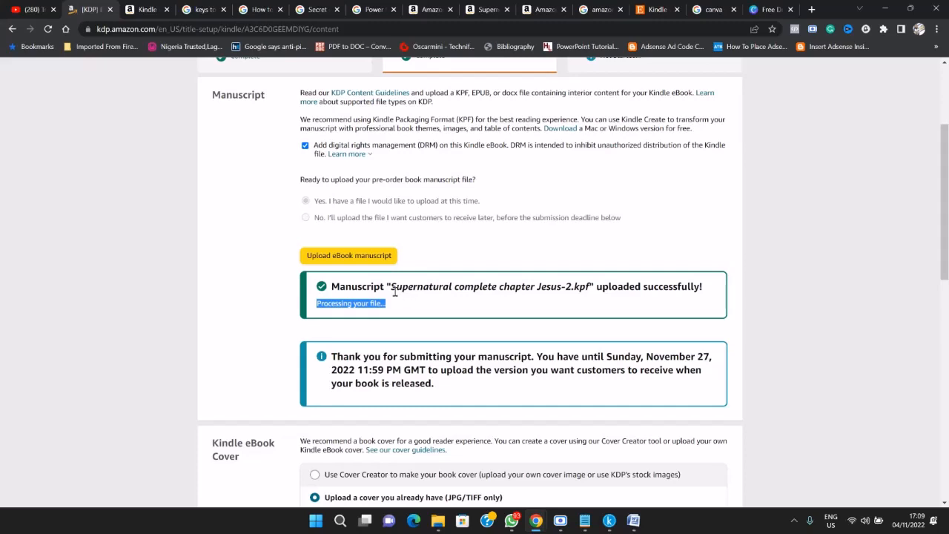
click(413, 291)
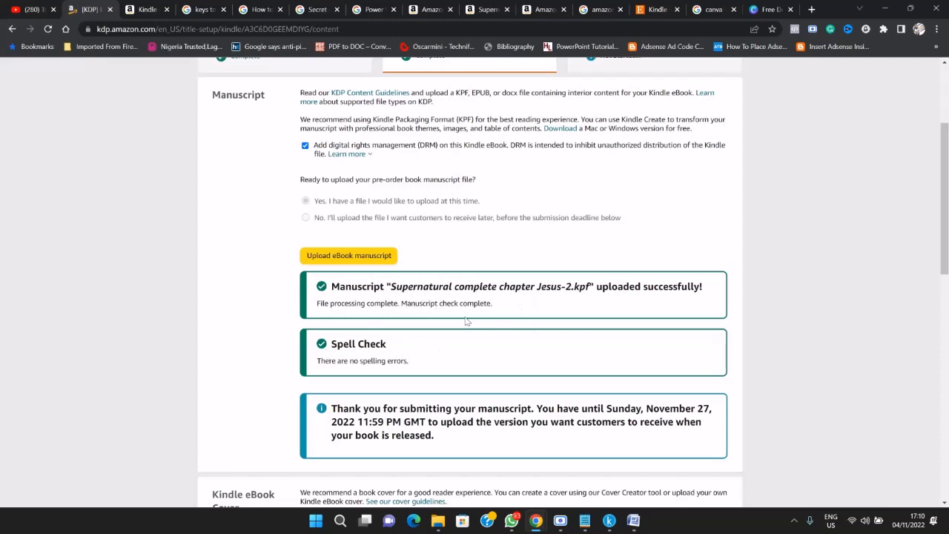
scroll(468, 317, down, 2)
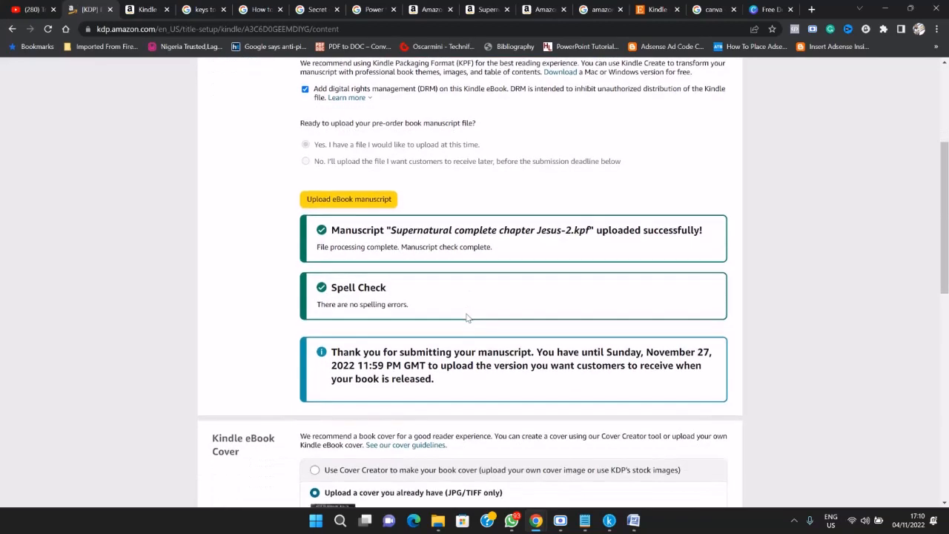
scroll(478, 300, down, 1)
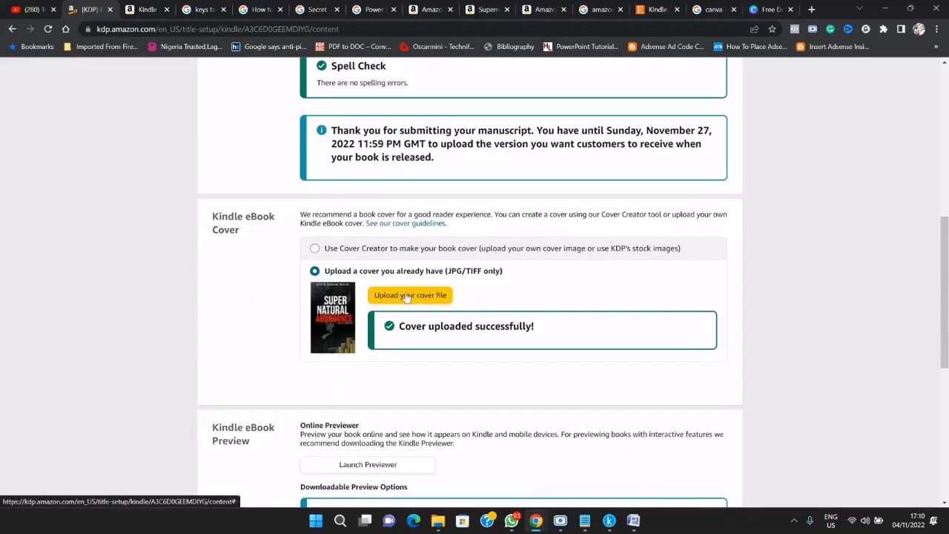
click(417, 296)
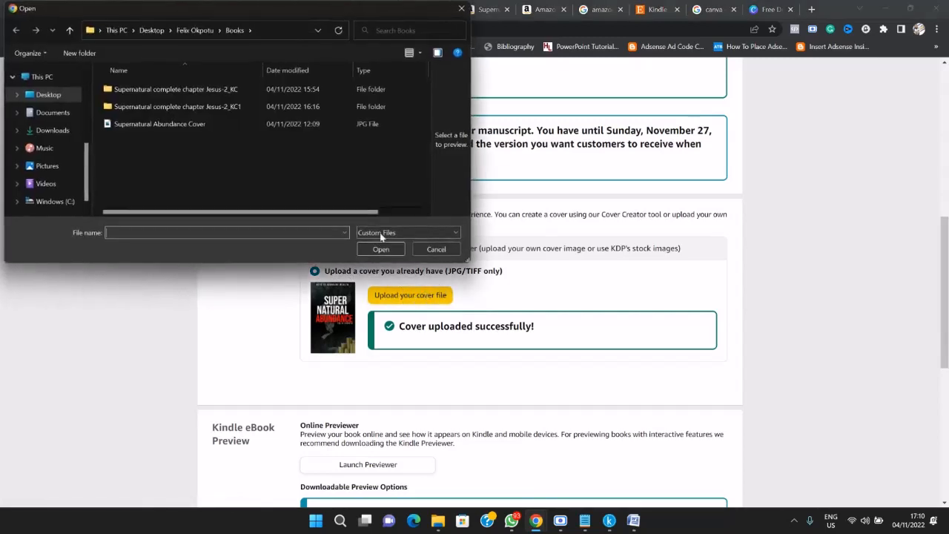
click(196, 124)
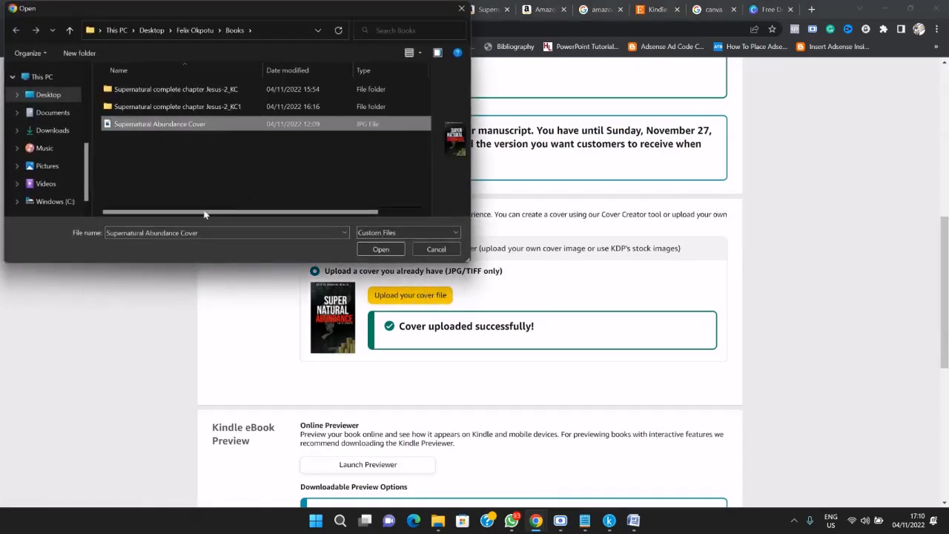
click(436, 249)
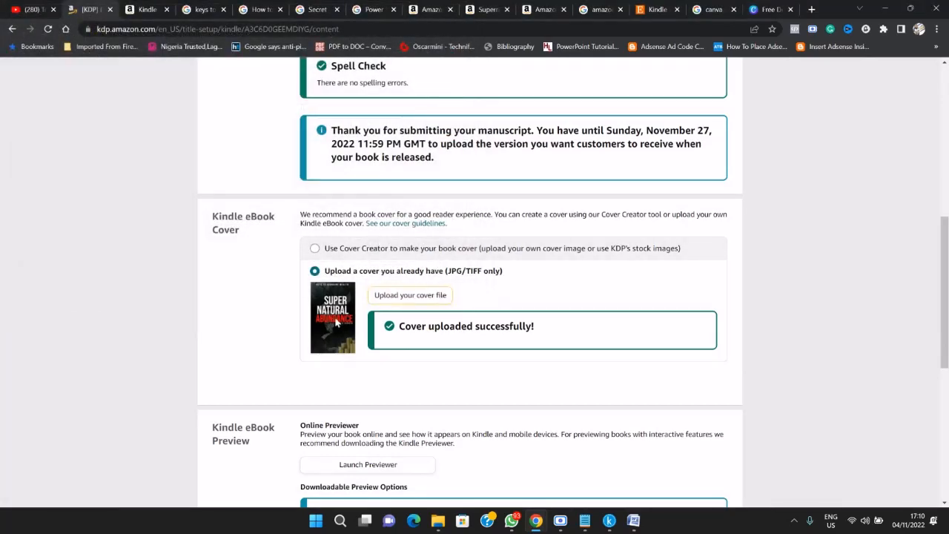
Launch the online previewer for the eBook and turn to the page after the cover
scroll(460, 310, down, 3)
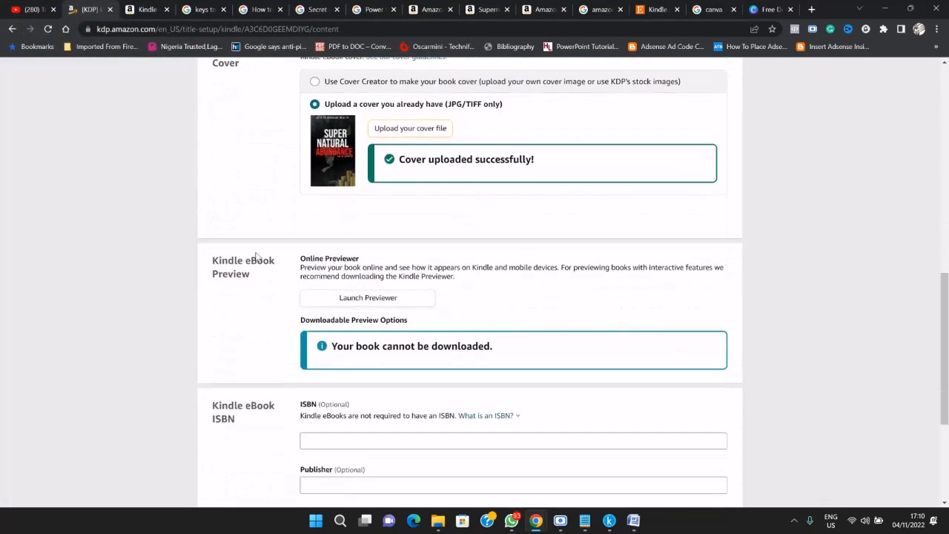
scroll(374, 261, down, 1)
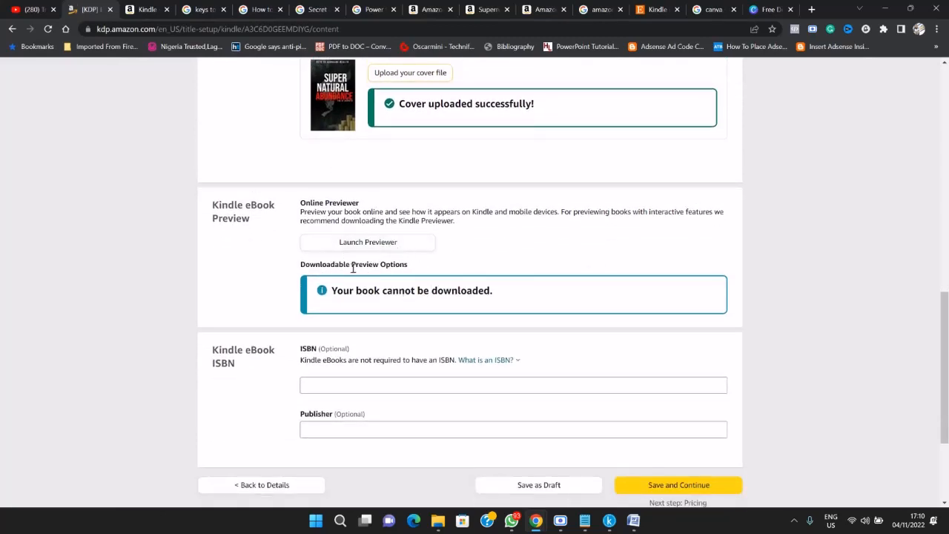
click(385, 242)
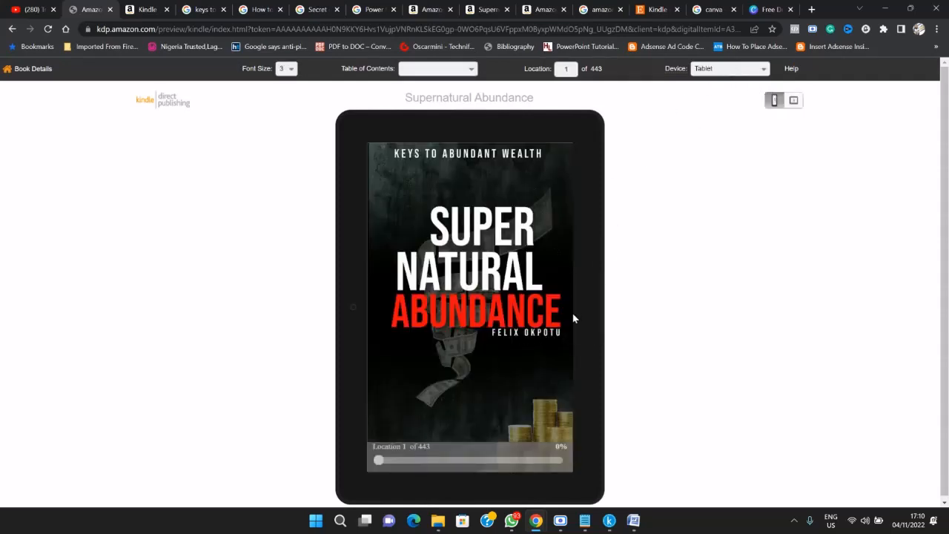
click(593, 317)
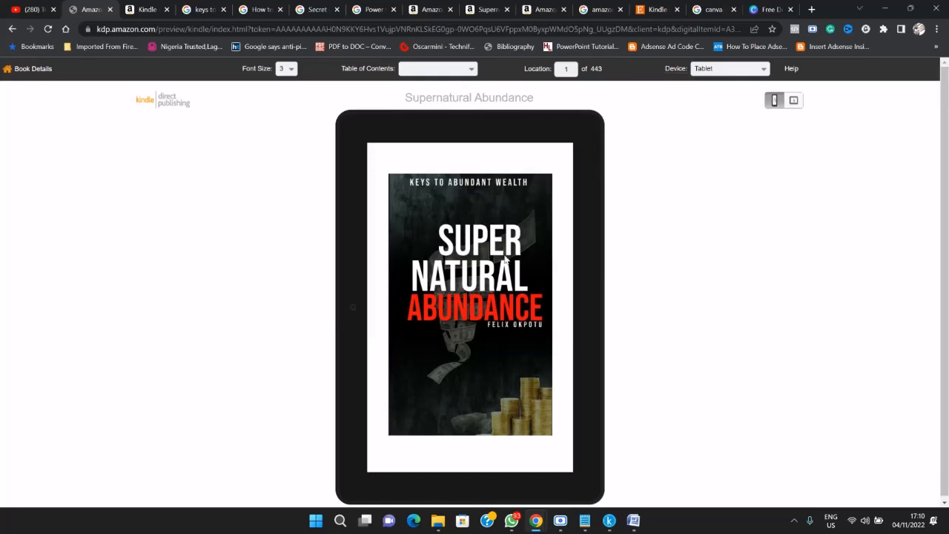
Return to the cover in the tablet preview and page forward through the front matter to two pages past the Chapter One opening
click(352, 312)
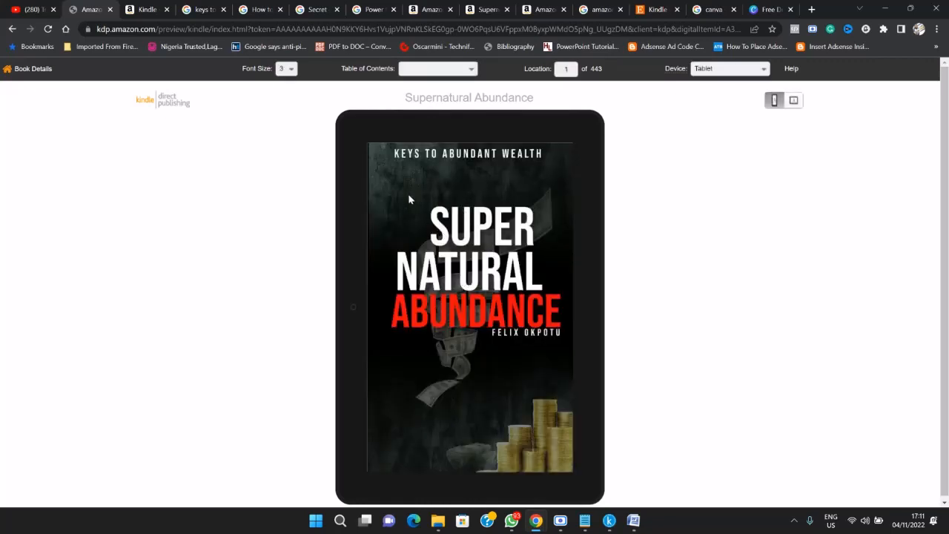
click(589, 309)
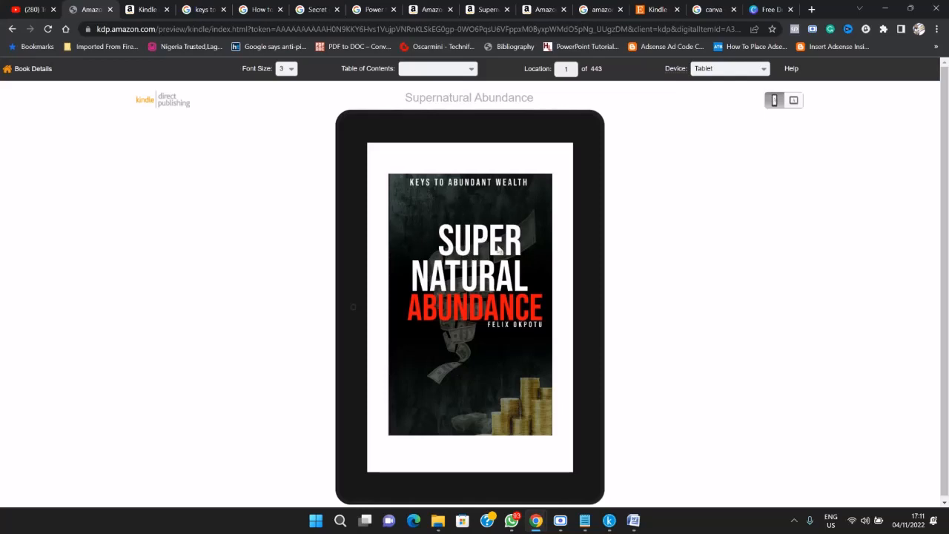
click(588, 308)
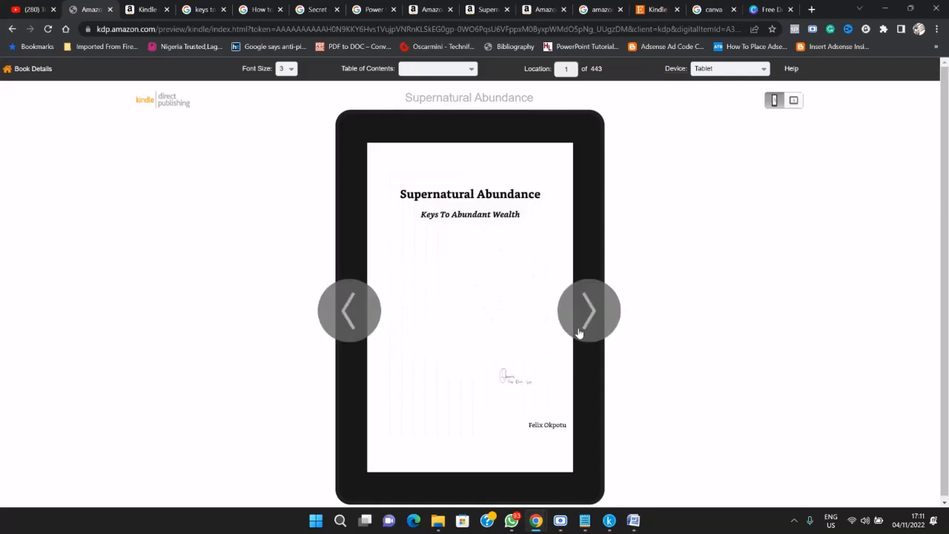
click(588, 315)
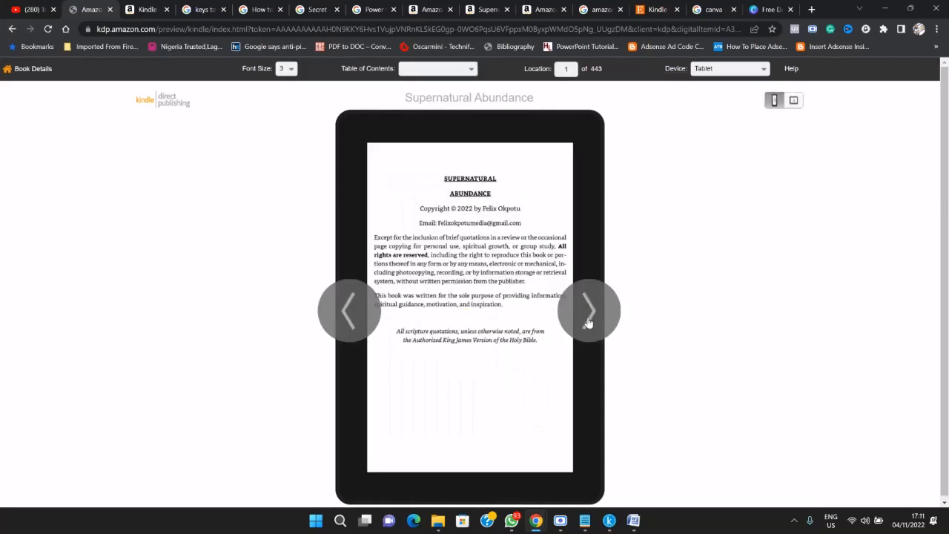
click(594, 321)
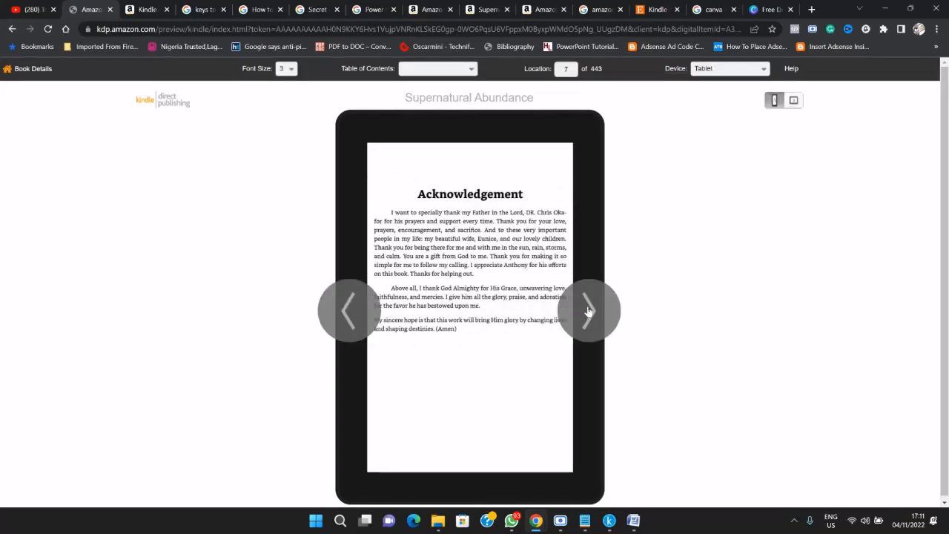
click(587, 312)
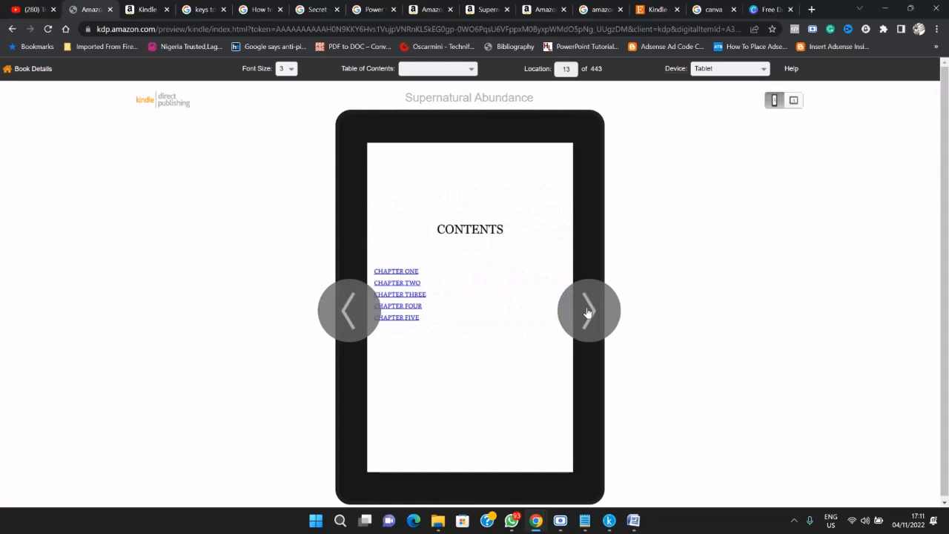
click(587, 313)
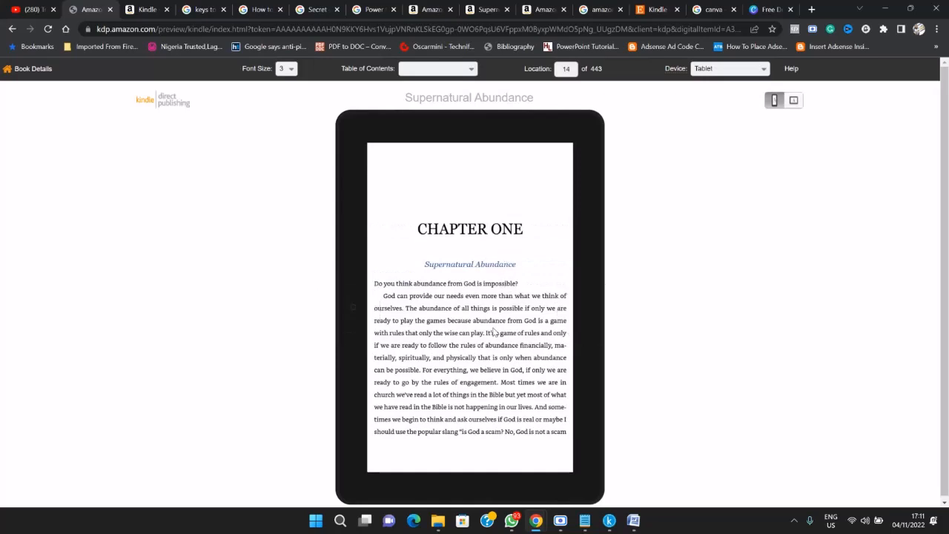
click(594, 319)
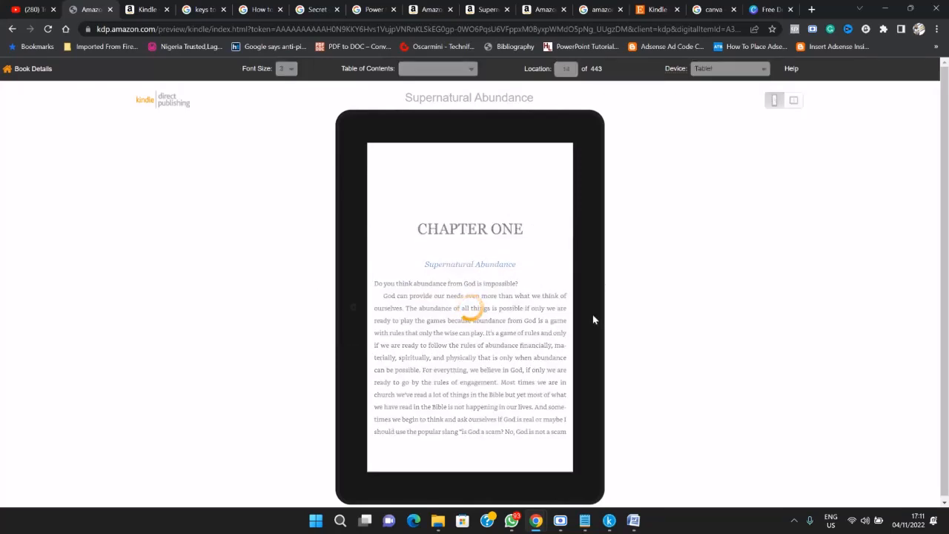
click(589, 319)
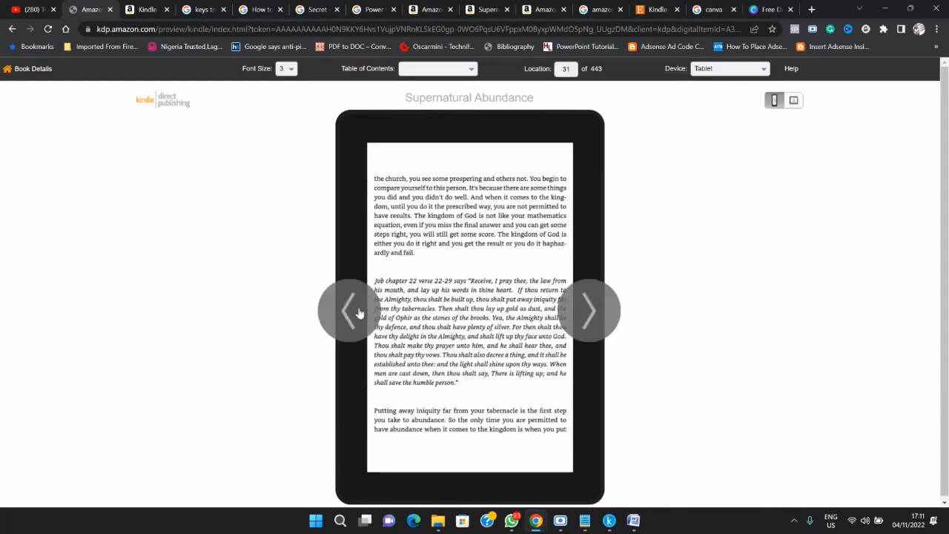
Page back to the Contents page and follow its link to Chapter Five
click(355, 313)
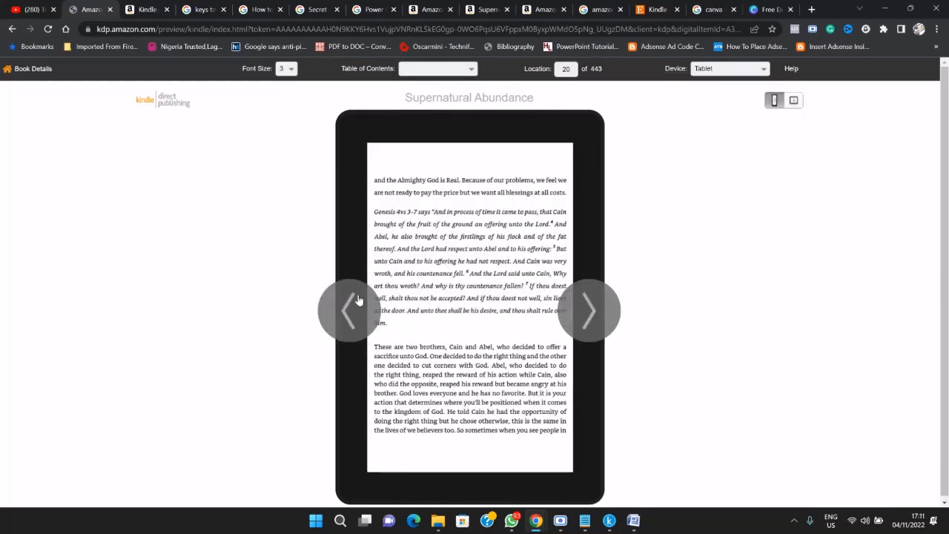
click(350, 299)
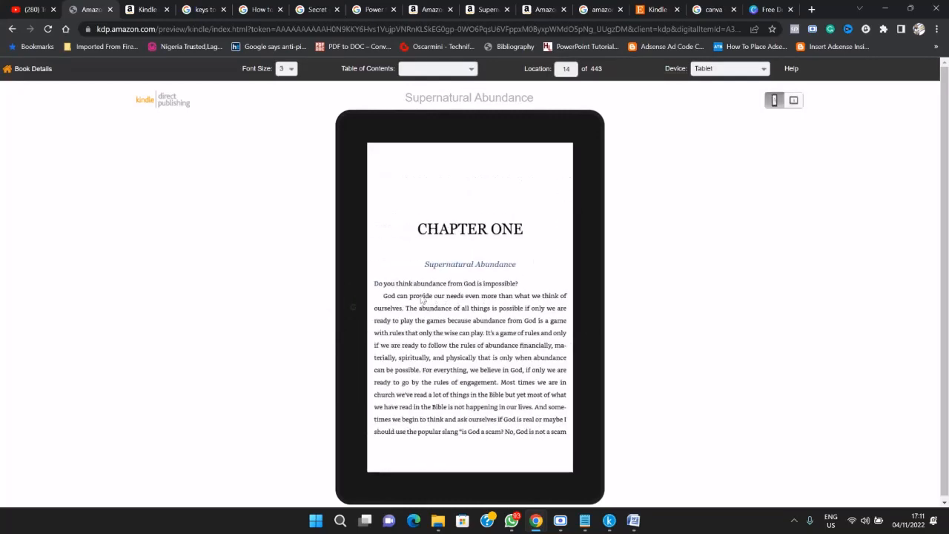
click(362, 310)
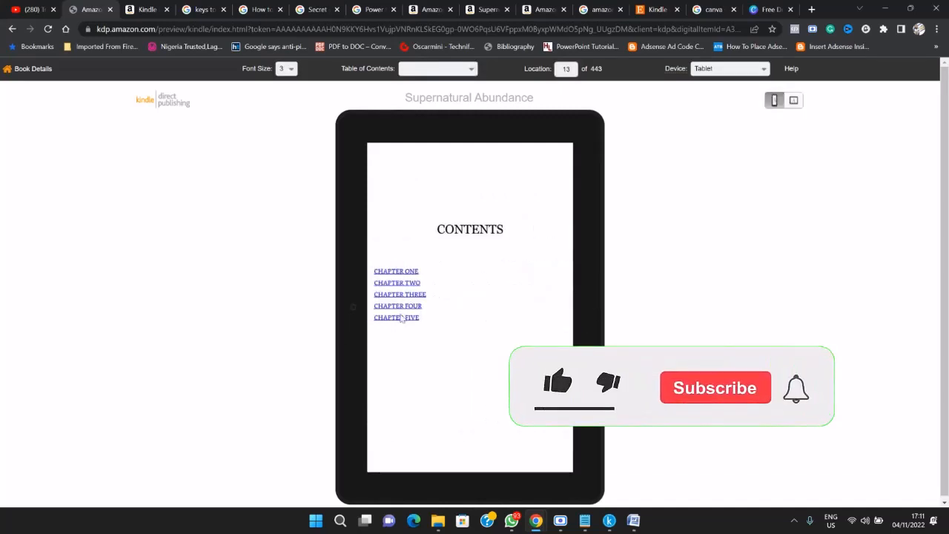
click(395, 318)
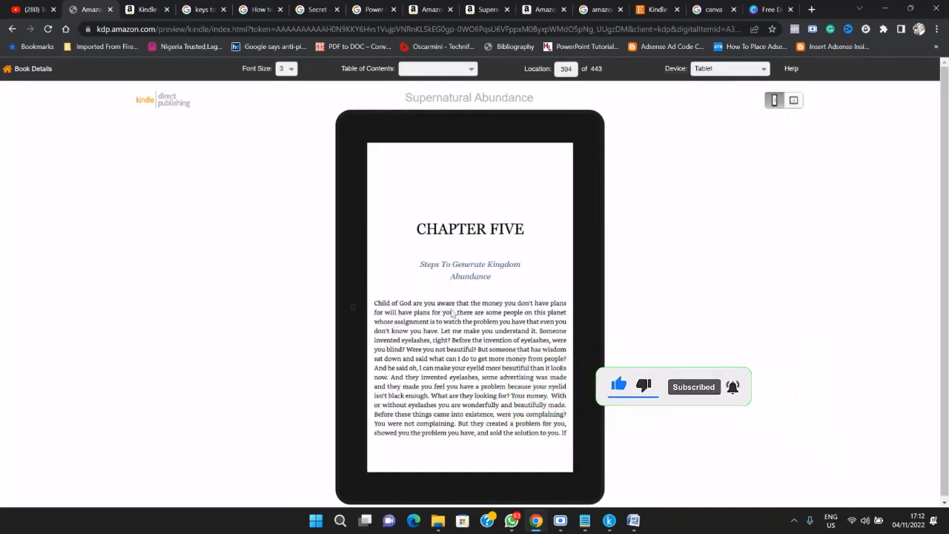
Preview the eBook on the Phone device and page back from Chapter Five
click(756, 68)
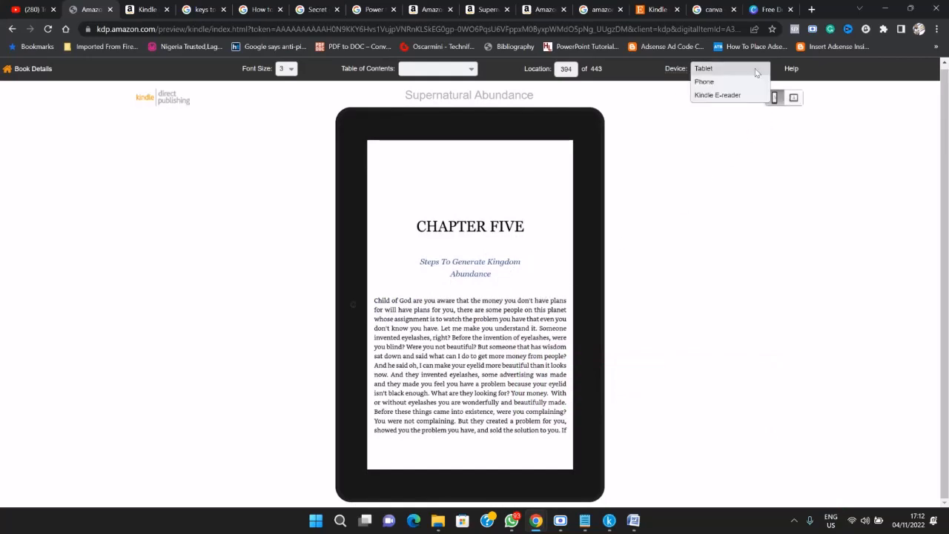
click(718, 83)
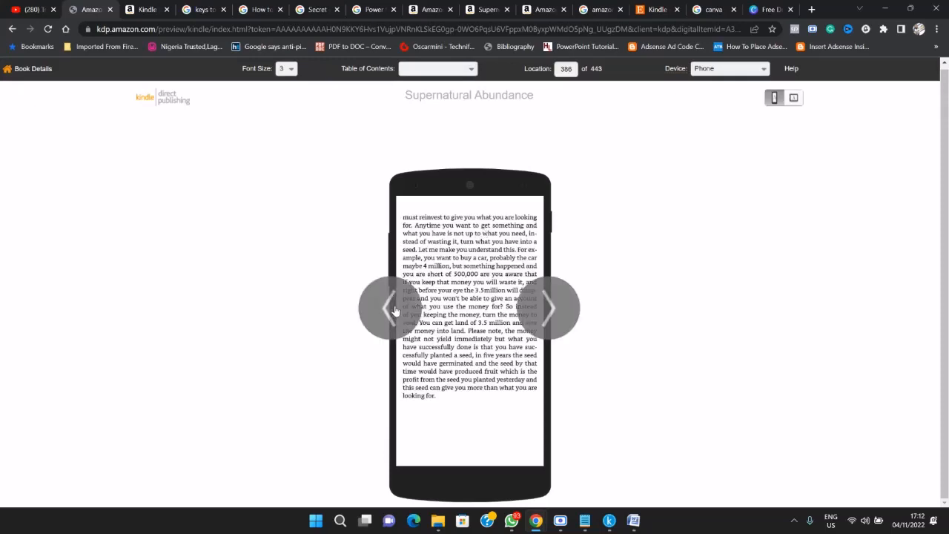
click(393, 309)
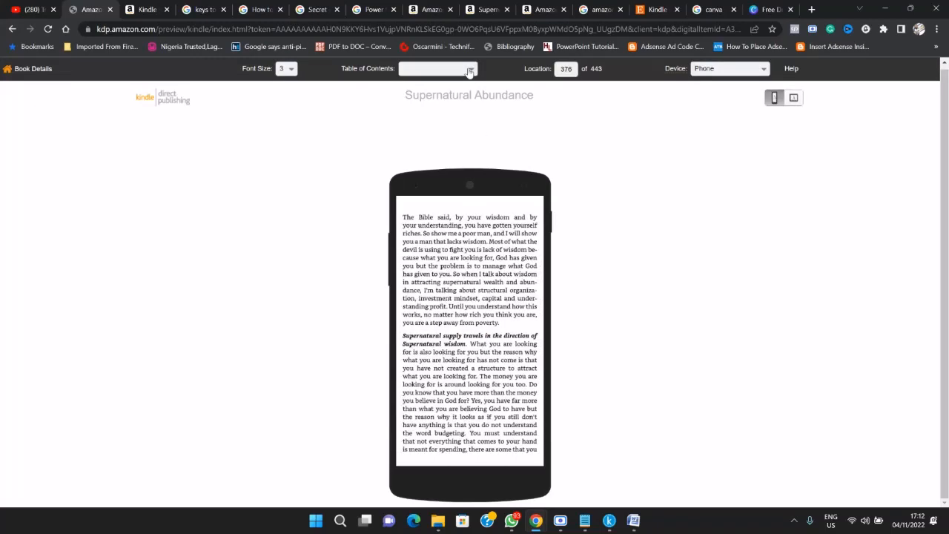
Jump to the Cover in the phone preview and check the other table of contents destinations
click(470, 70)
click(412, 82)
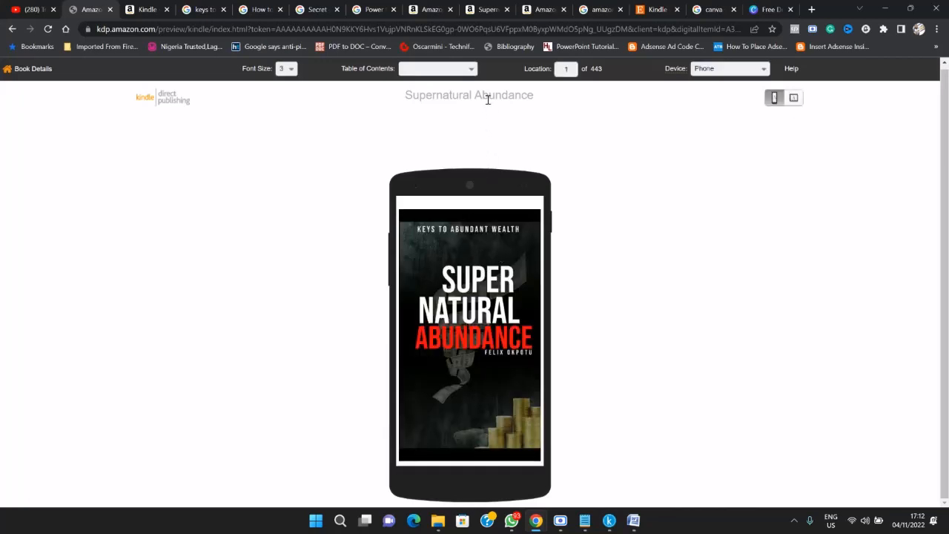
click(470, 70)
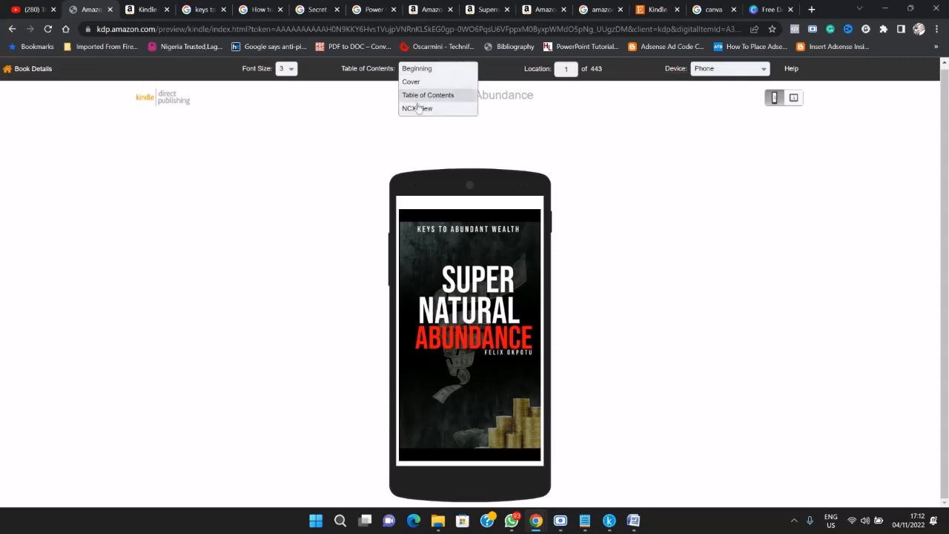
click(512, 80)
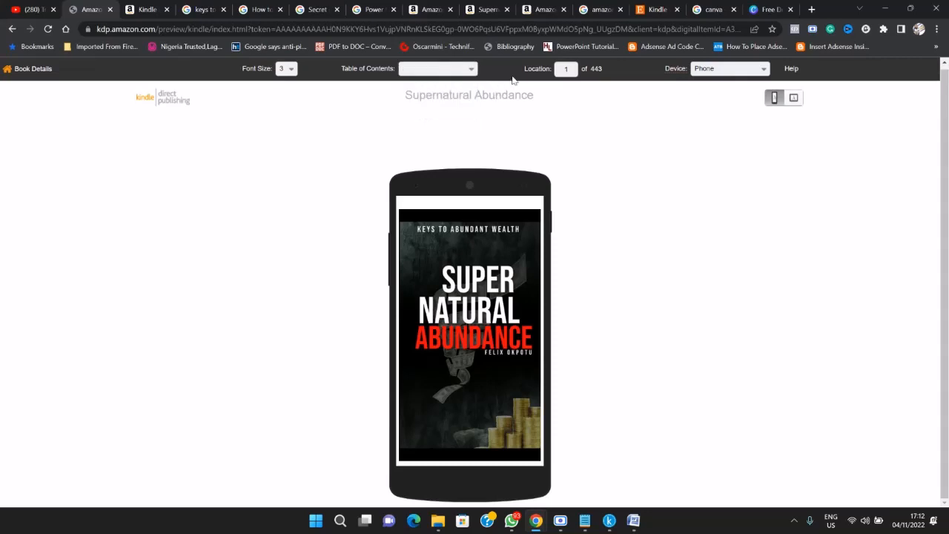
Preview the eBook on the Kindle E-reader device and page forward from the cover to the Acknowledgement
click(761, 68)
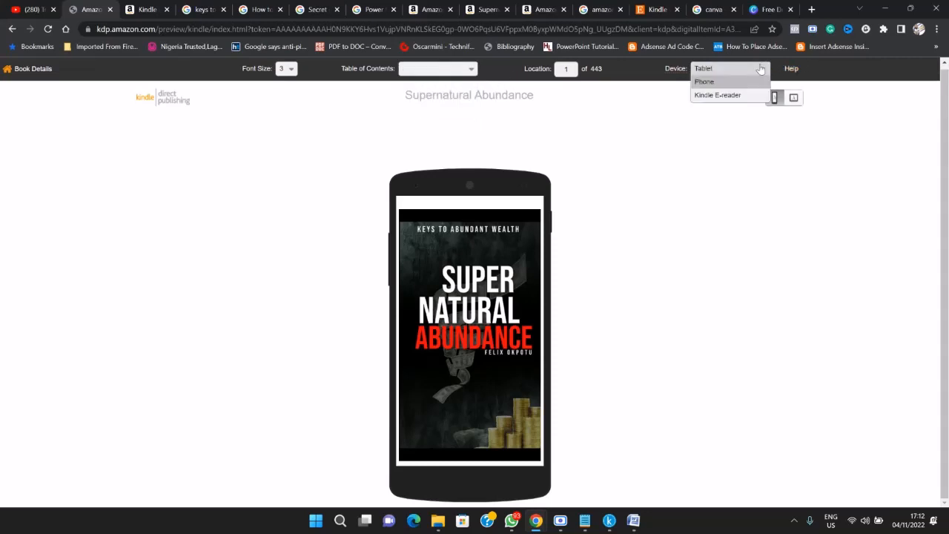
click(723, 95)
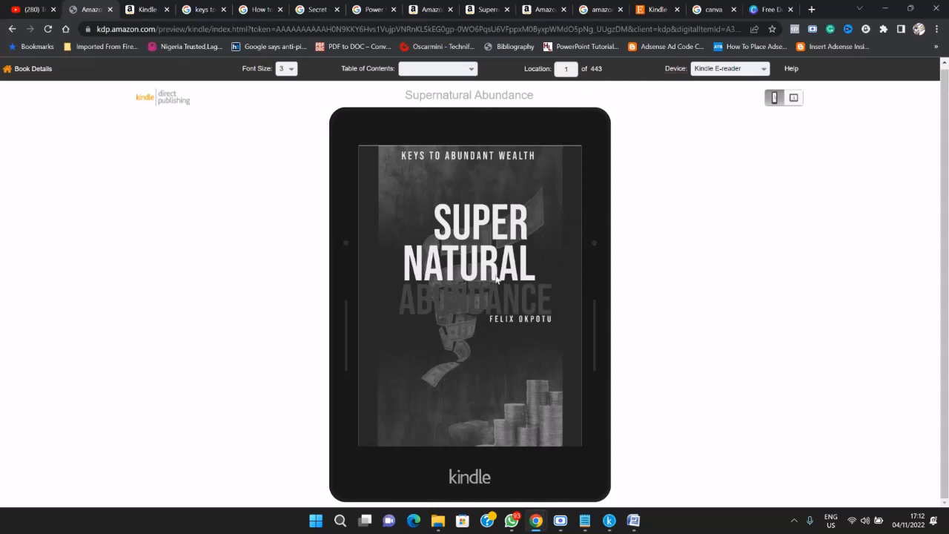
double_click(593, 68)
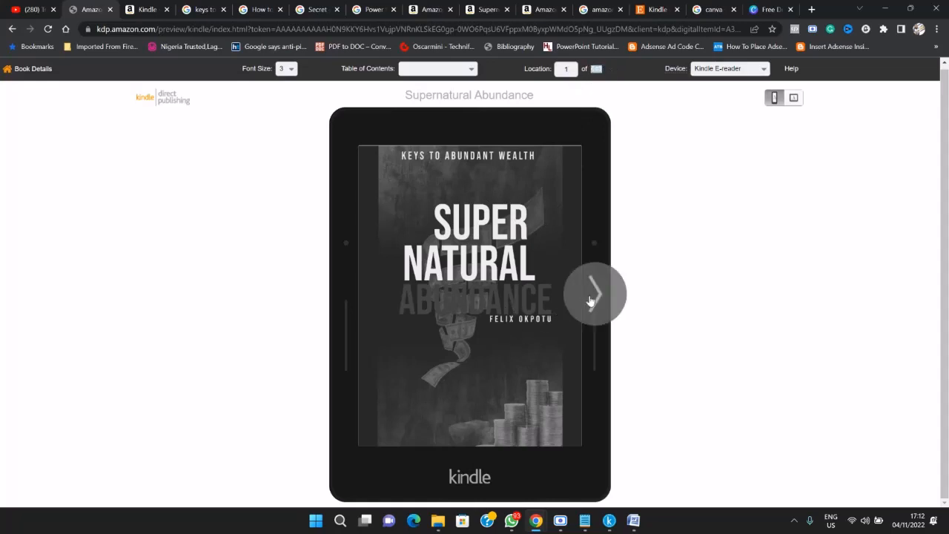
click(593, 304)
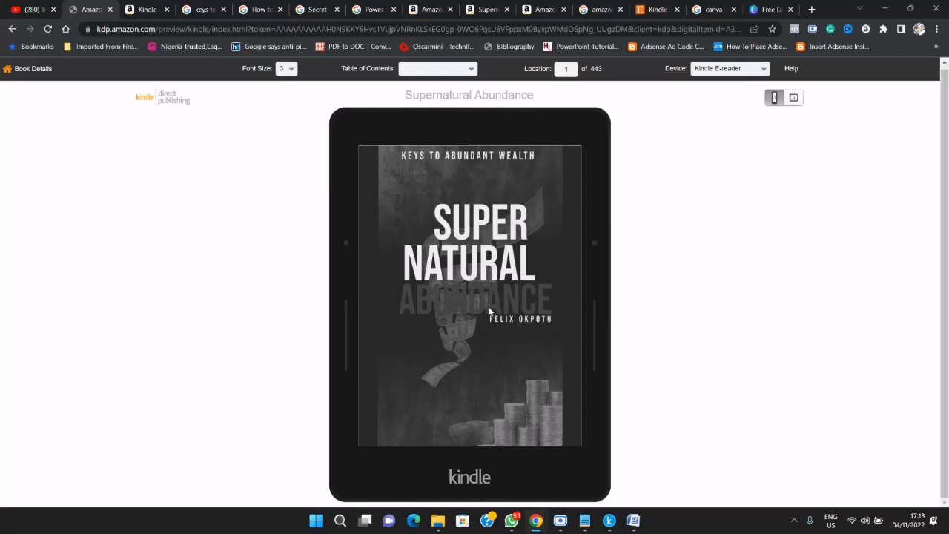
click(591, 297)
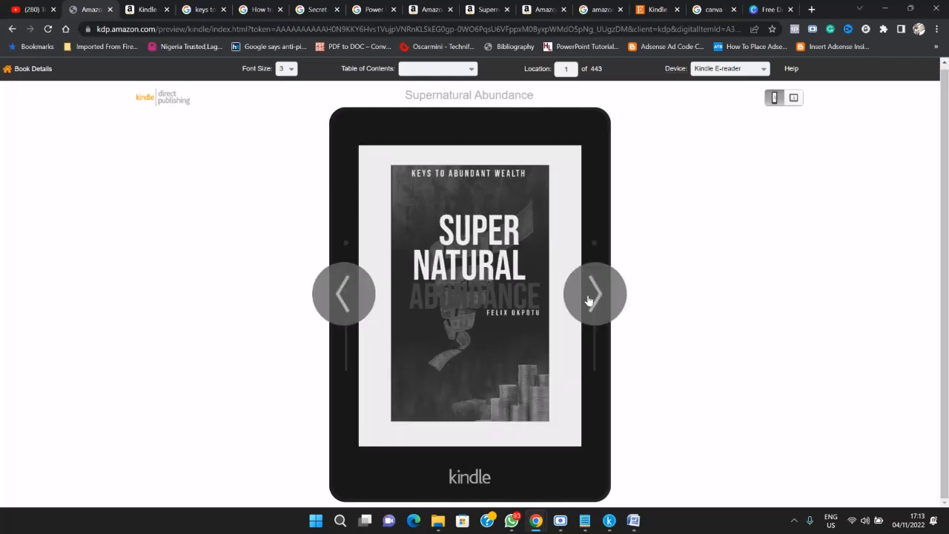
click(589, 300)
click(589, 301)
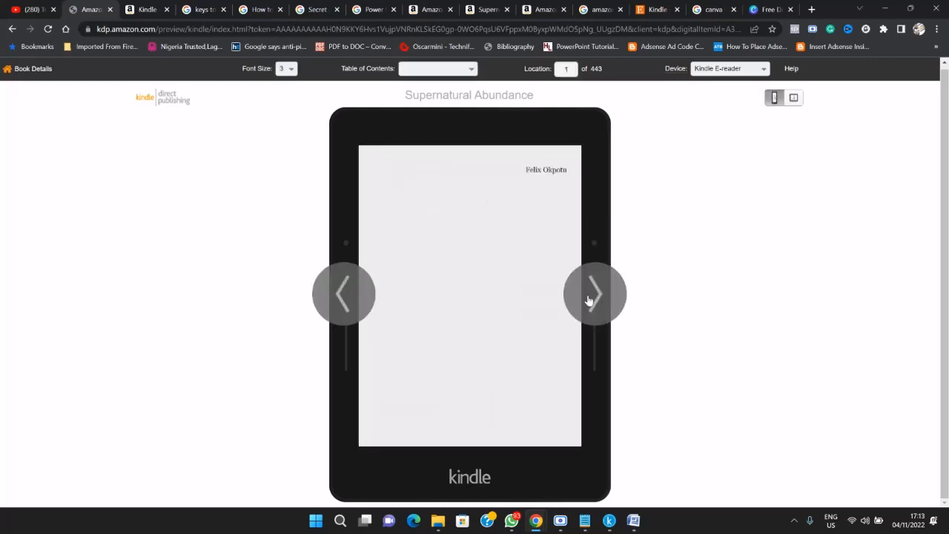
click(596, 288)
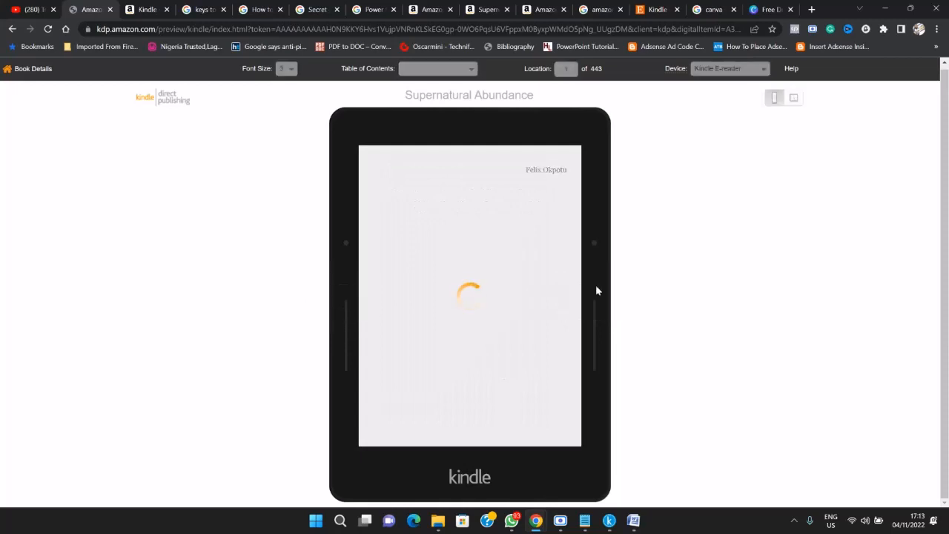
click(597, 291)
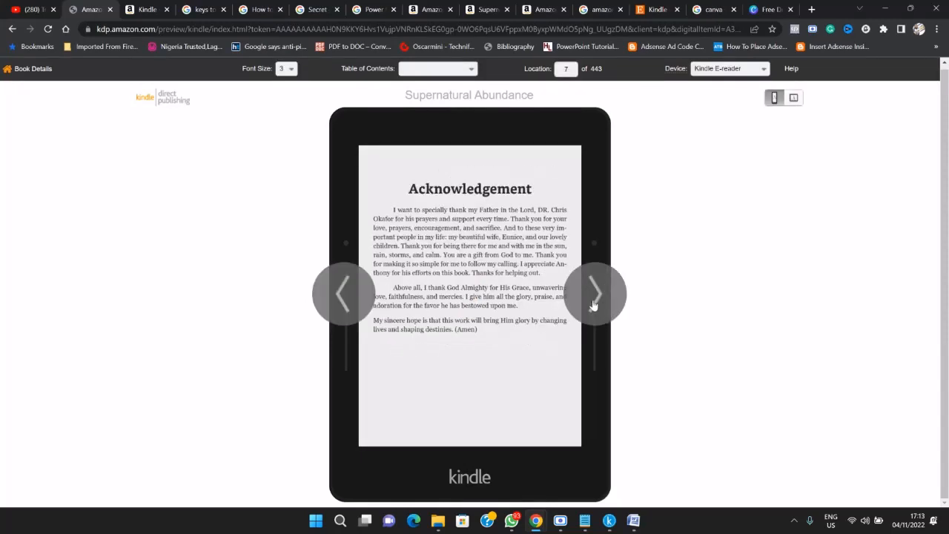
Rotate the preview to landscape, page forward to Contents and back to the signature page before the Acknowledgement
click(794, 99)
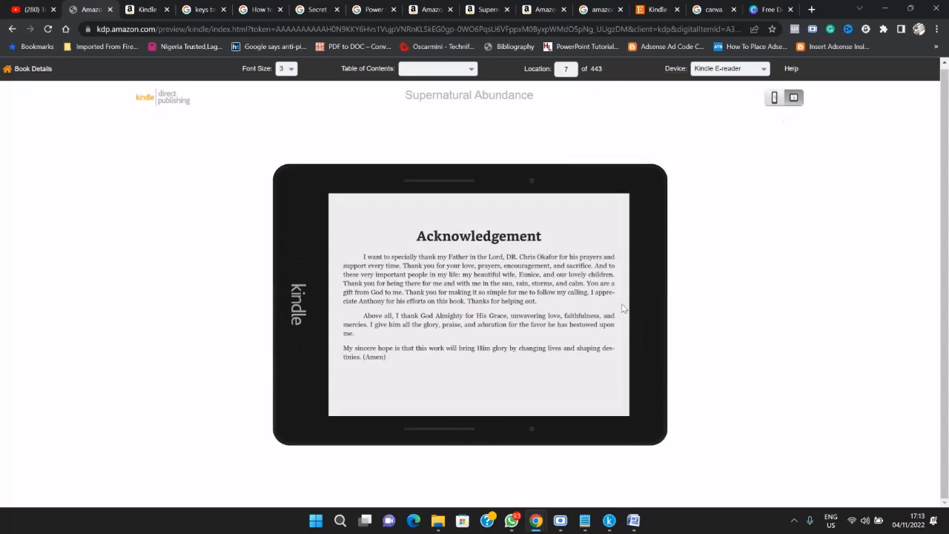
click(644, 307)
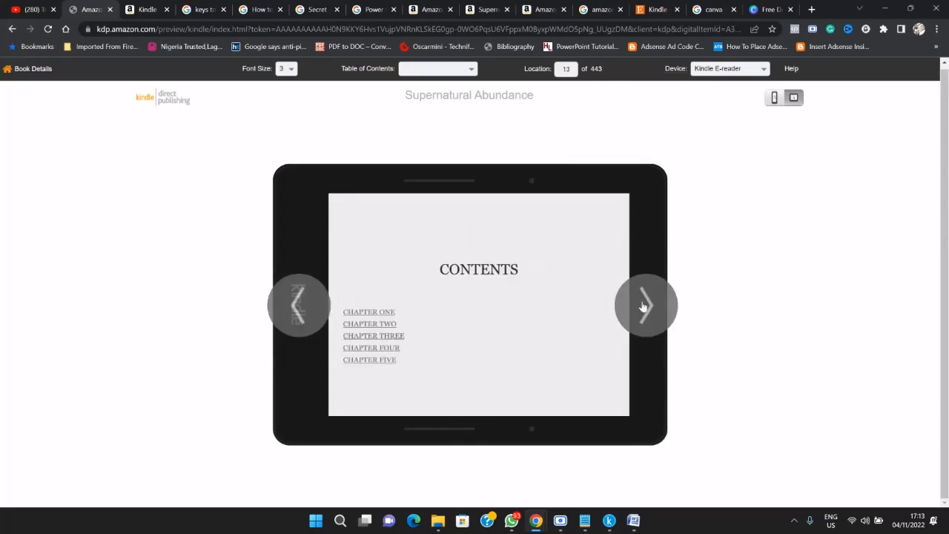
click(298, 312)
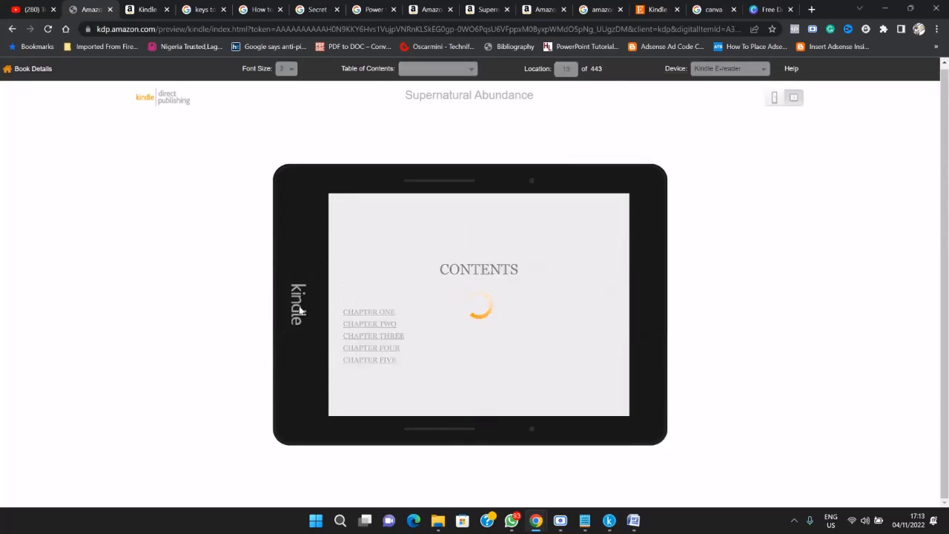
click(310, 307)
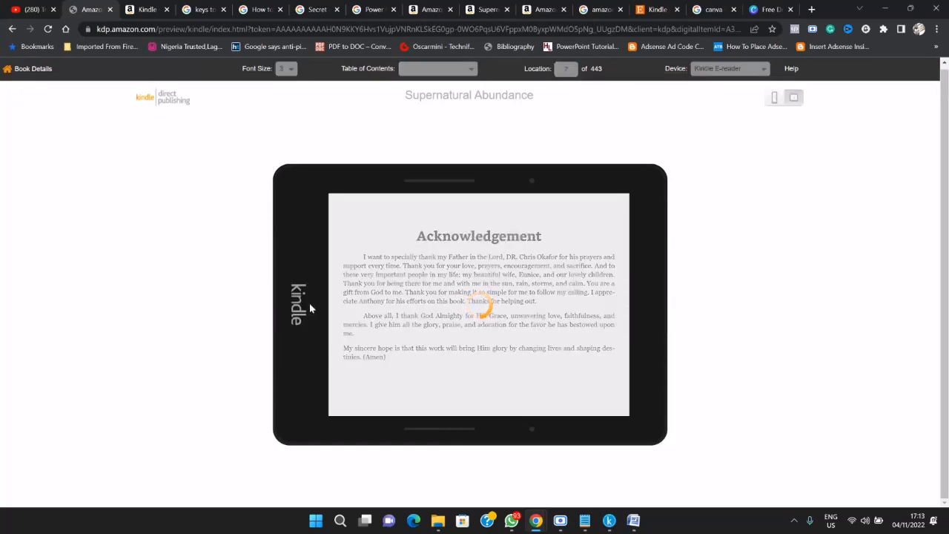
click(296, 308)
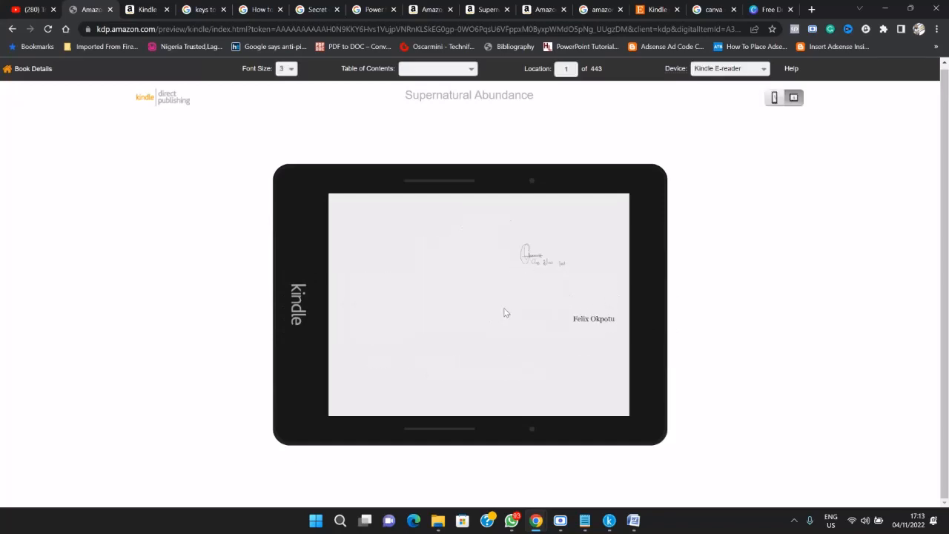
Switch the preview device to Tablet and set the font size to 9
click(710, 70)
click(708, 69)
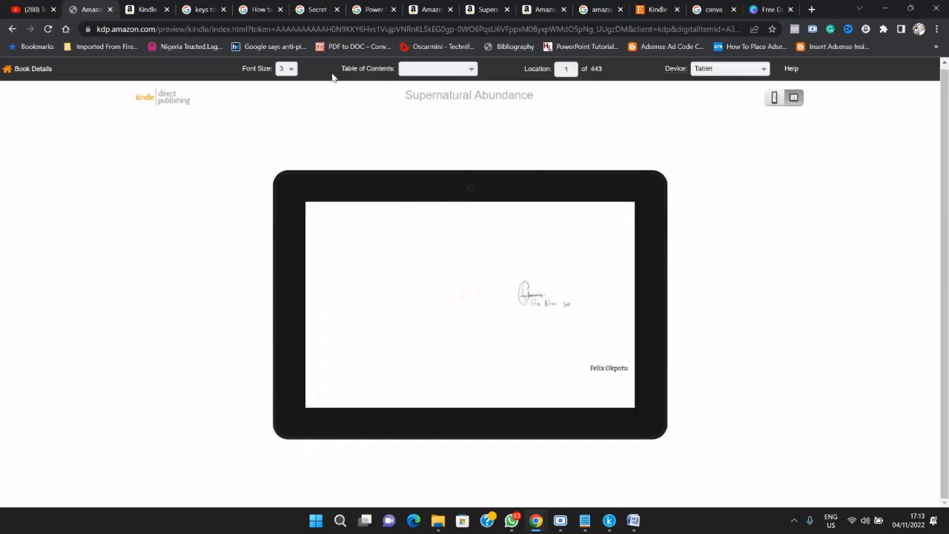
click(289, 70)
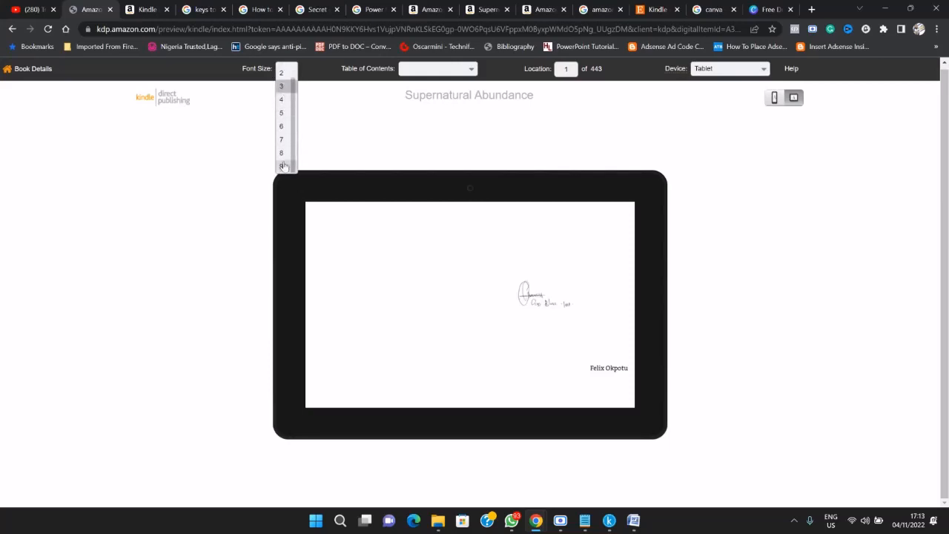
click(286, 166)
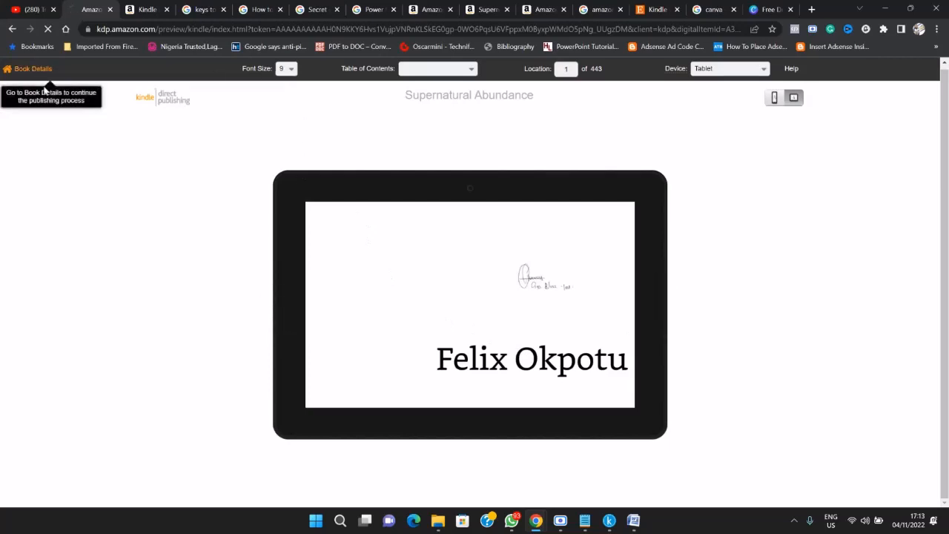
Leave the previewer for the book details, then save the Kindle eBook Content page and continue to pricing
click(33, 72)
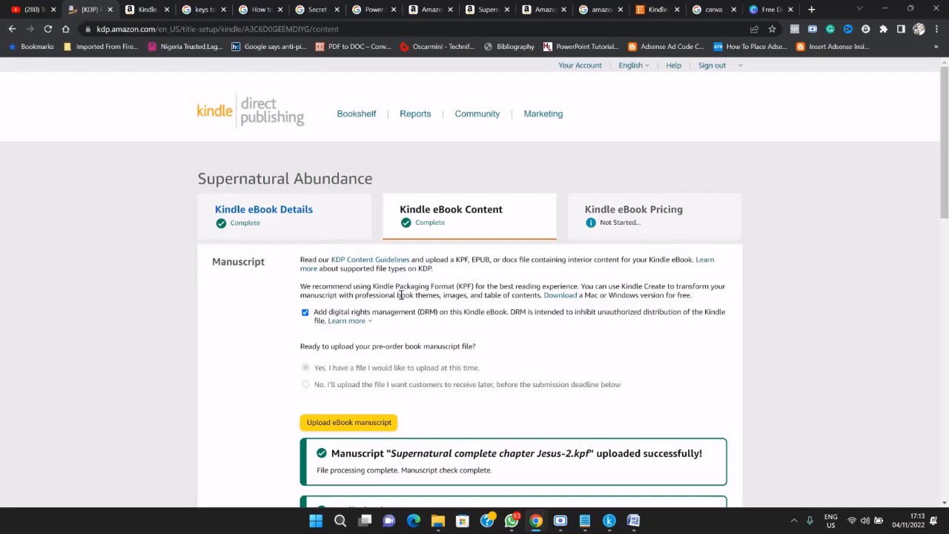
scroll(457, 324, down, 8)
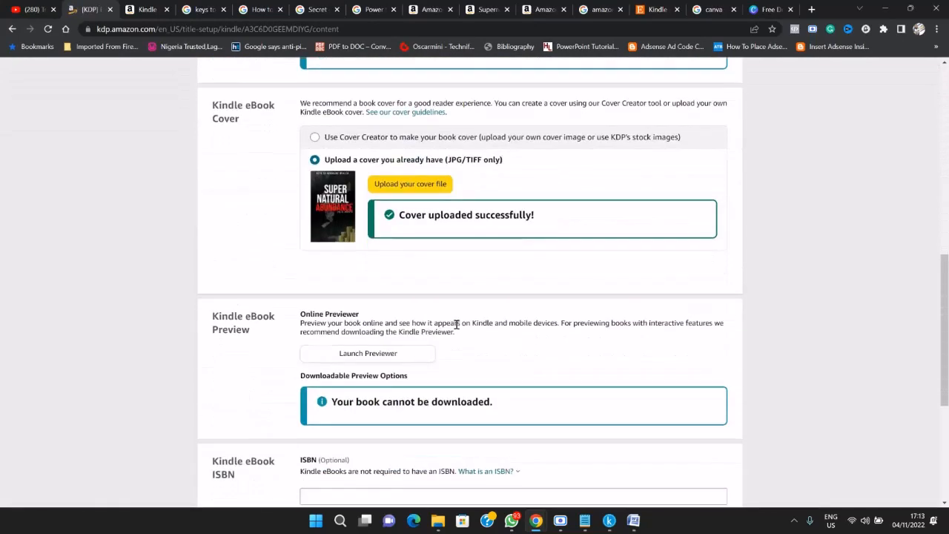
scroll(457, 325, down, 4)
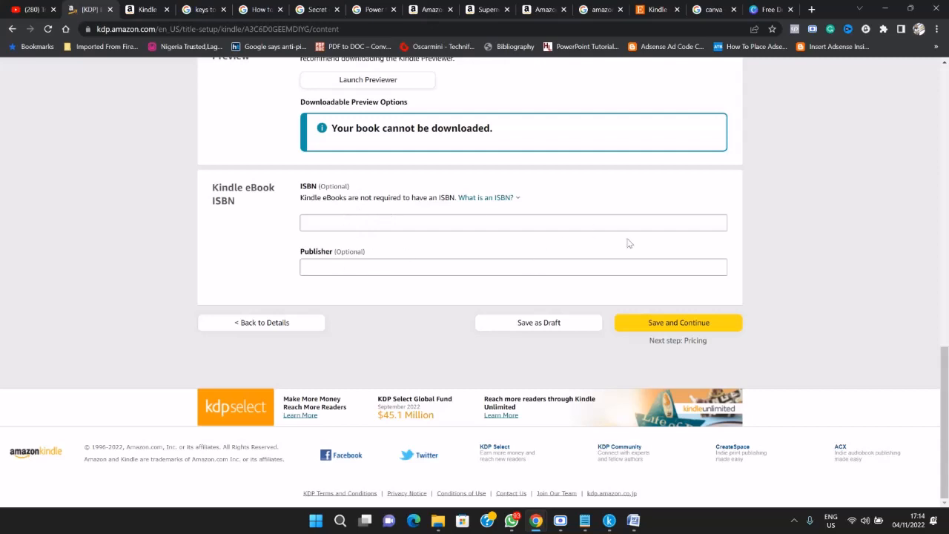
click(689, 325)
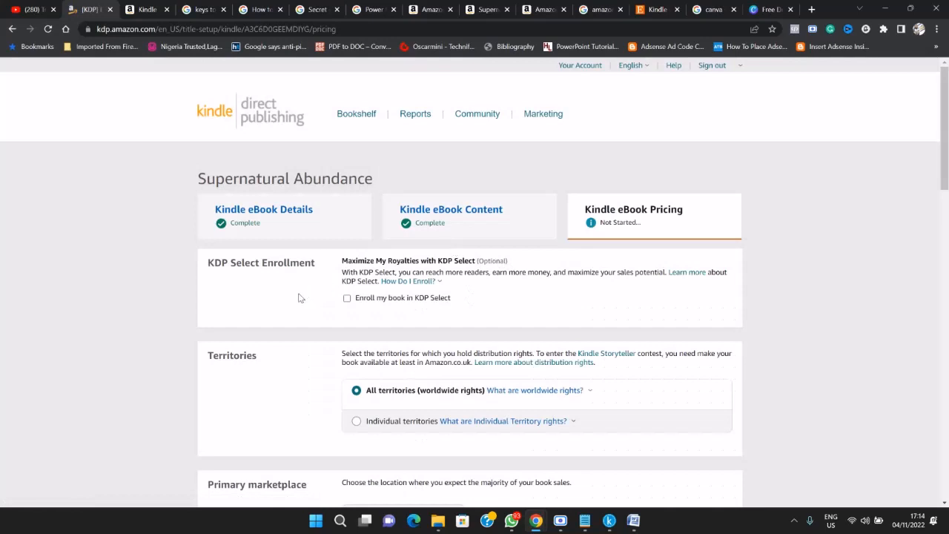
Check how KDP Select enrollment works and enroll the book in KDP Select
scroll(296, 298, down, 2)
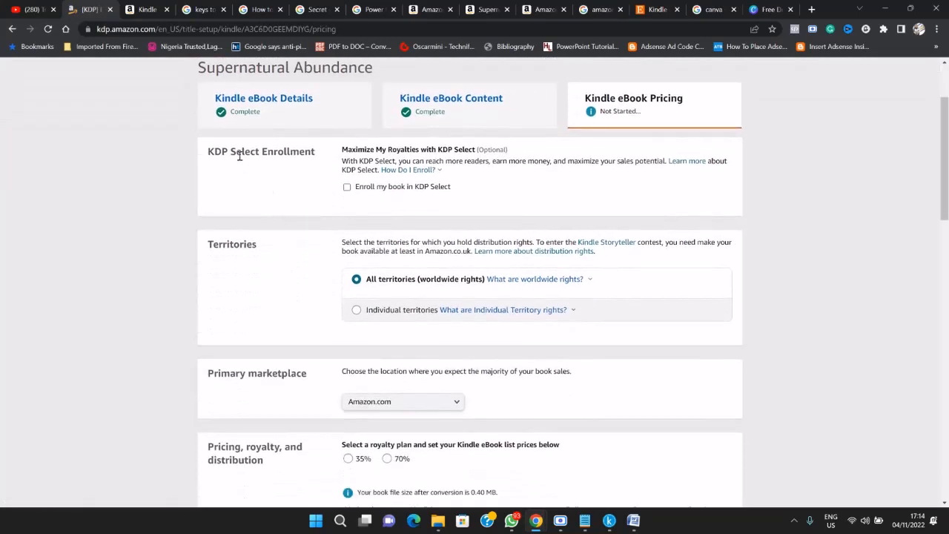
click(409, 170)
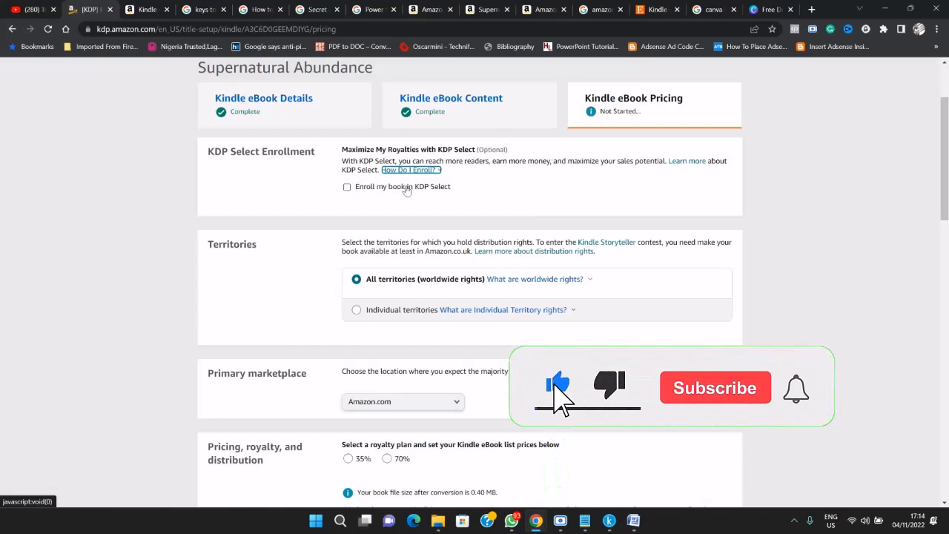
click(348, 187)
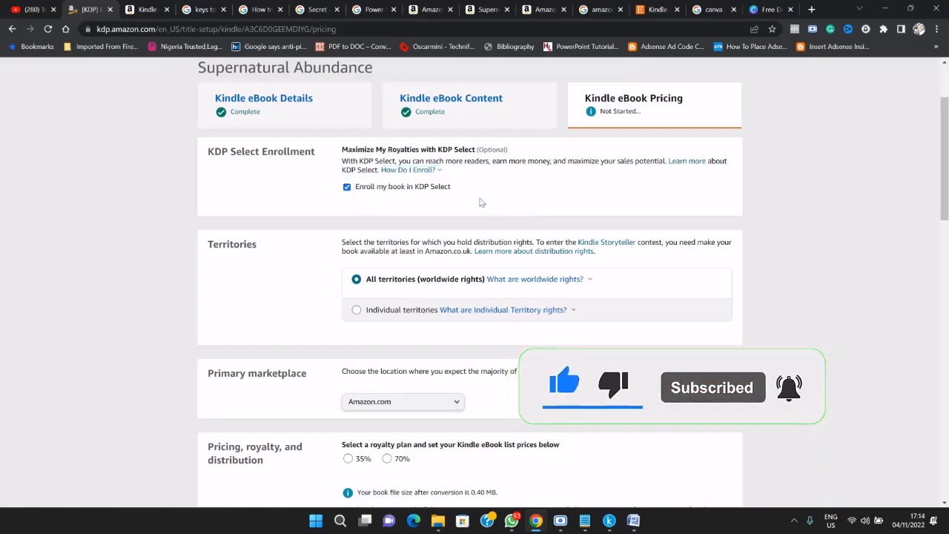
Check the worldwide rights explanation under Territories and the Primary marketplace choice, keeping Amazon.com
scroll(479, 203, down, 1)
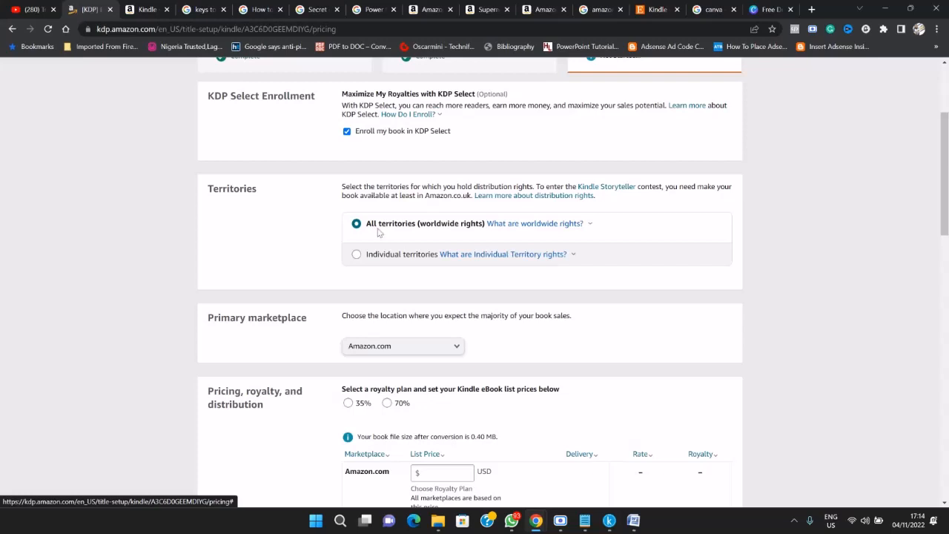
mouse_move(492, 230)
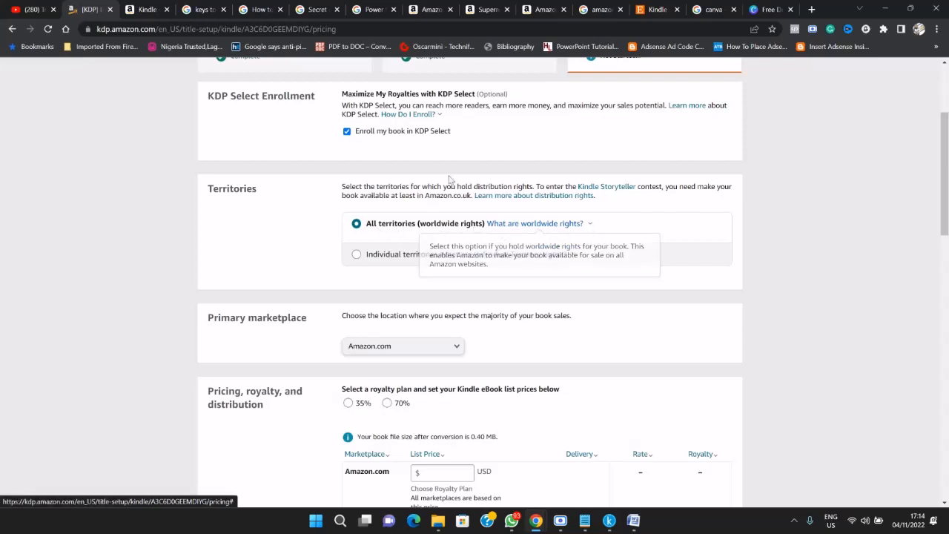
scroll(310, 238, down, 2)
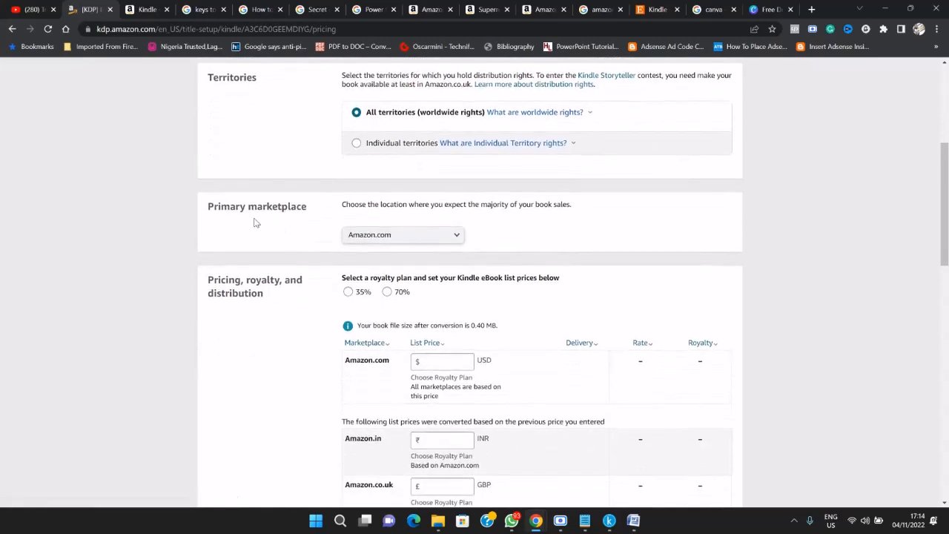
click(440, 236)
click(439, 236)
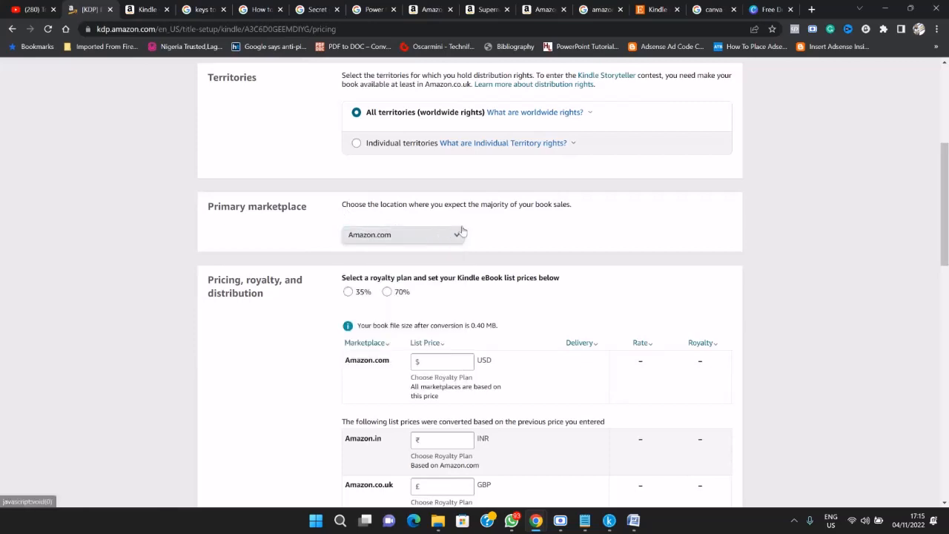
Compare the allowed Amazon.com list prices under both royalty plans and select the 70% plan
scroll(475, 215, down, 2)
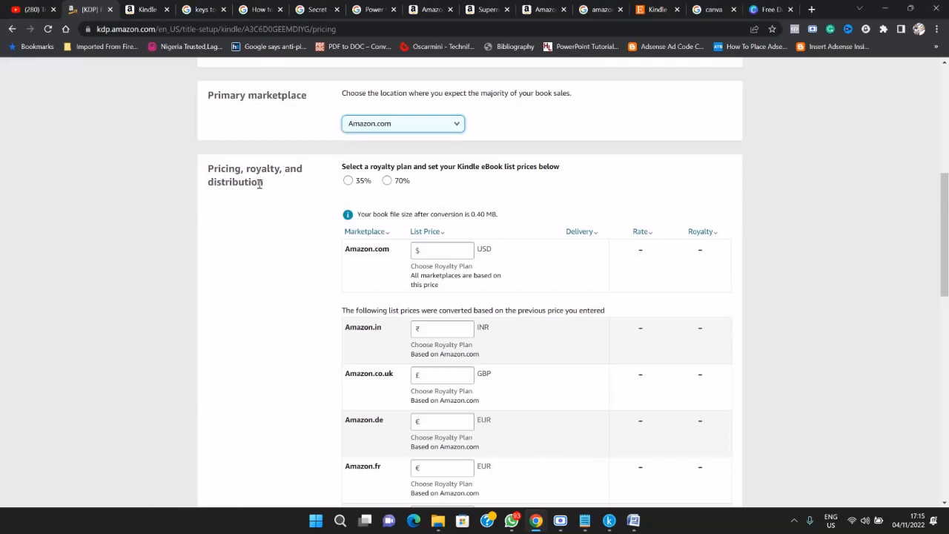
click(386, 181)
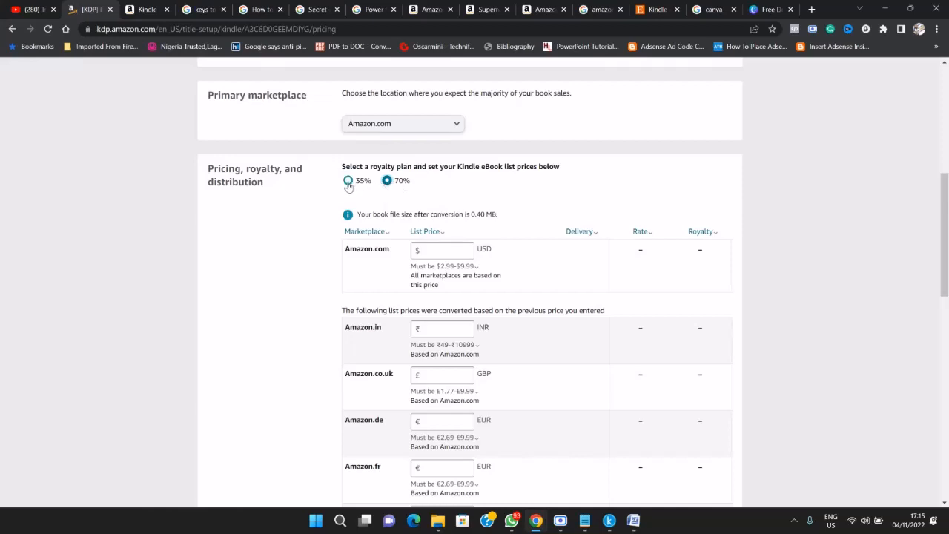
click(348, 182)
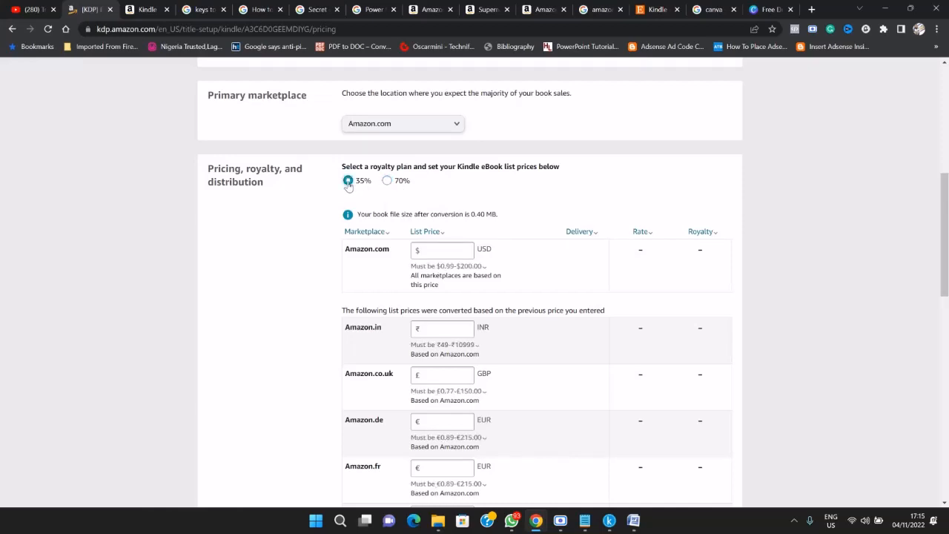
click(405, 182)
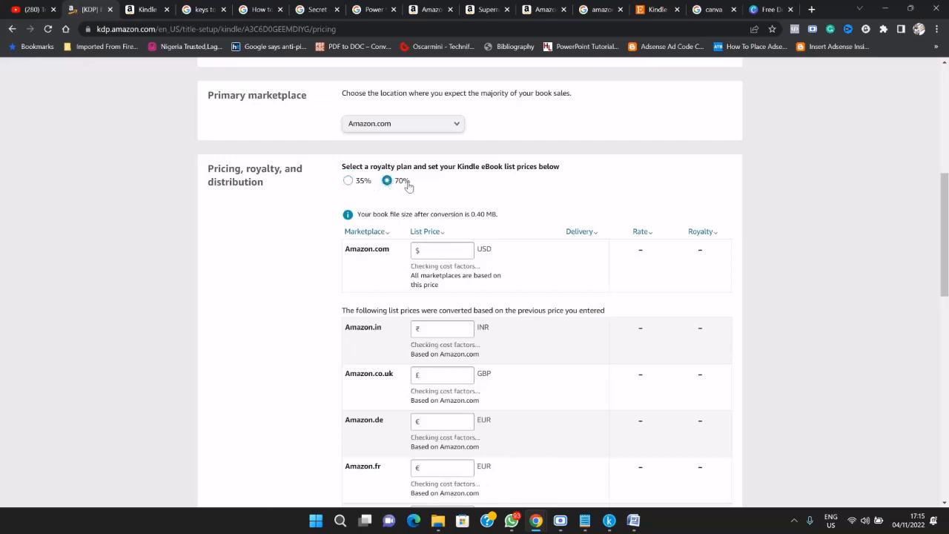
scroll(436, 200, down, 1)
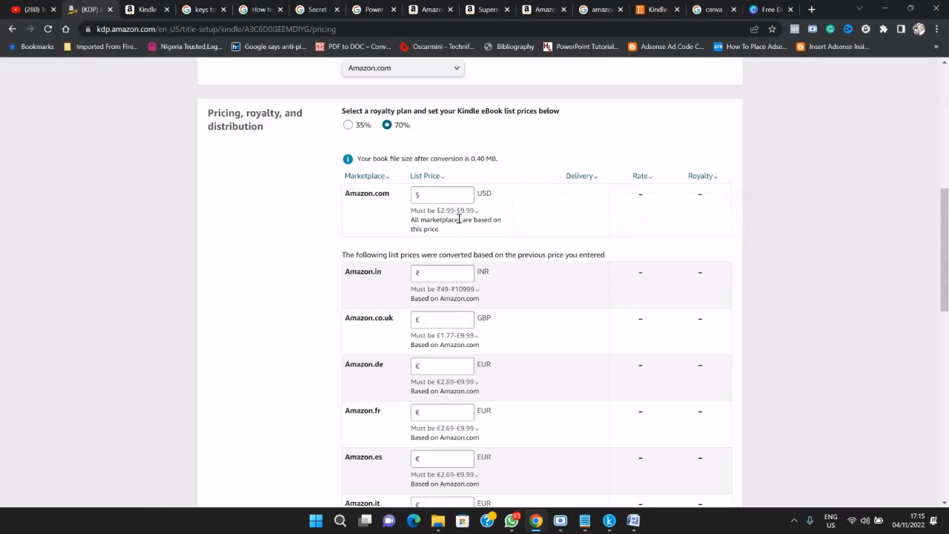
mouse_move(476, 219)
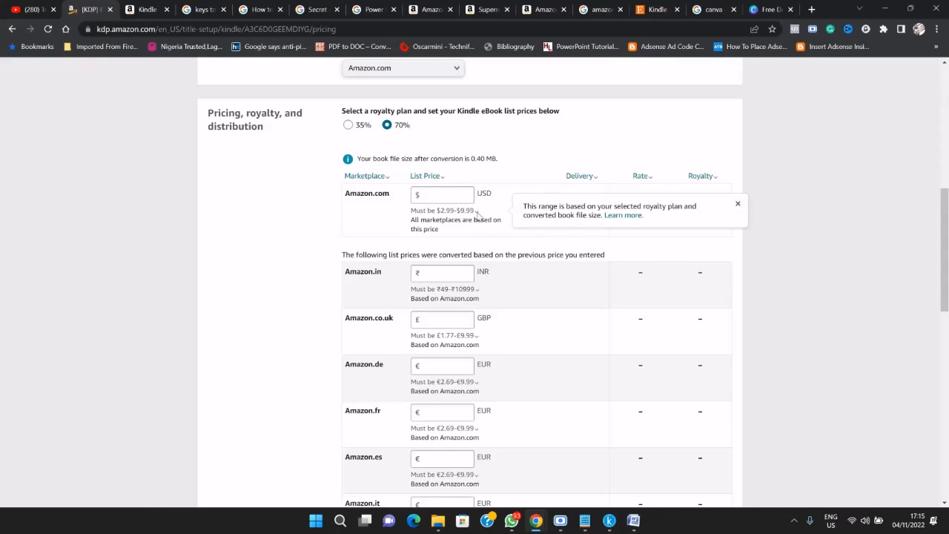
Switch the royalty plan to 35% and check the explanation of its allowed Amazon.com list price range
click(349, 125)
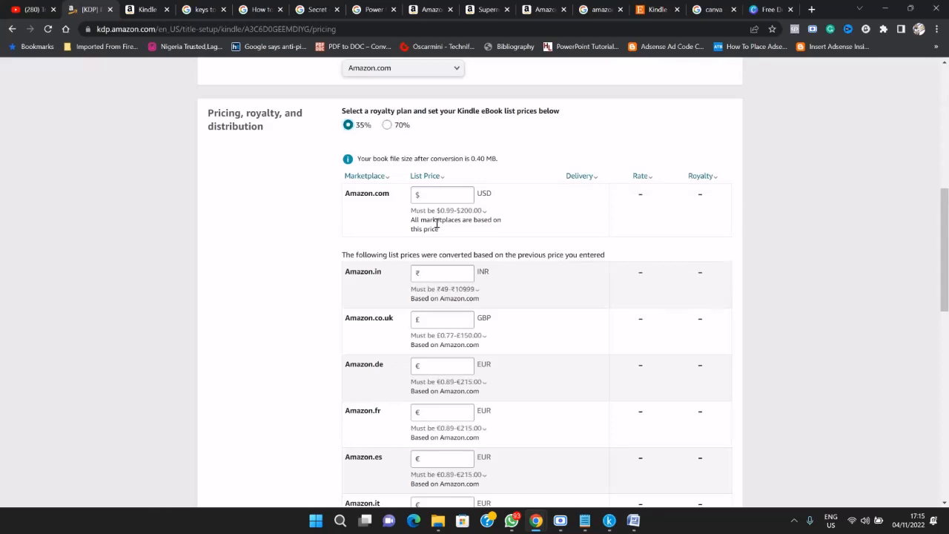
click(448, 212)
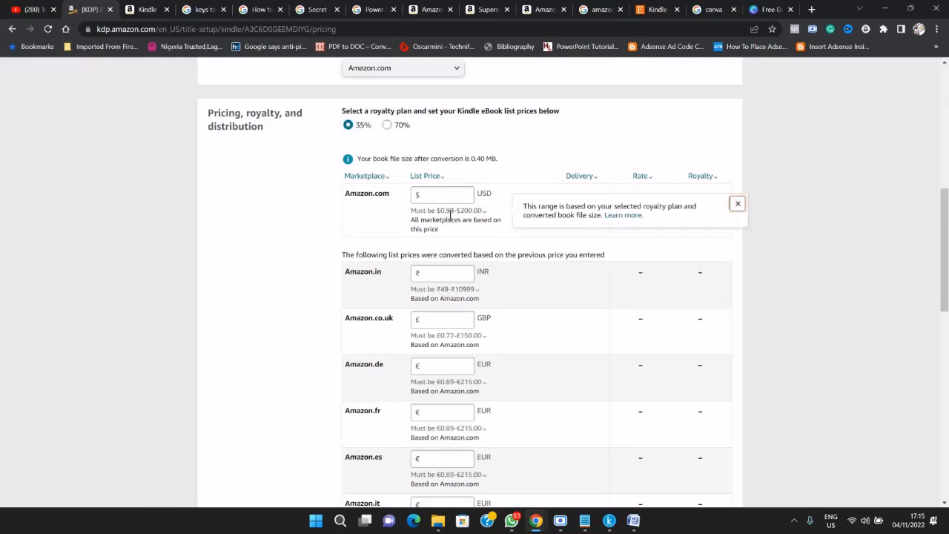
click(428, 149)
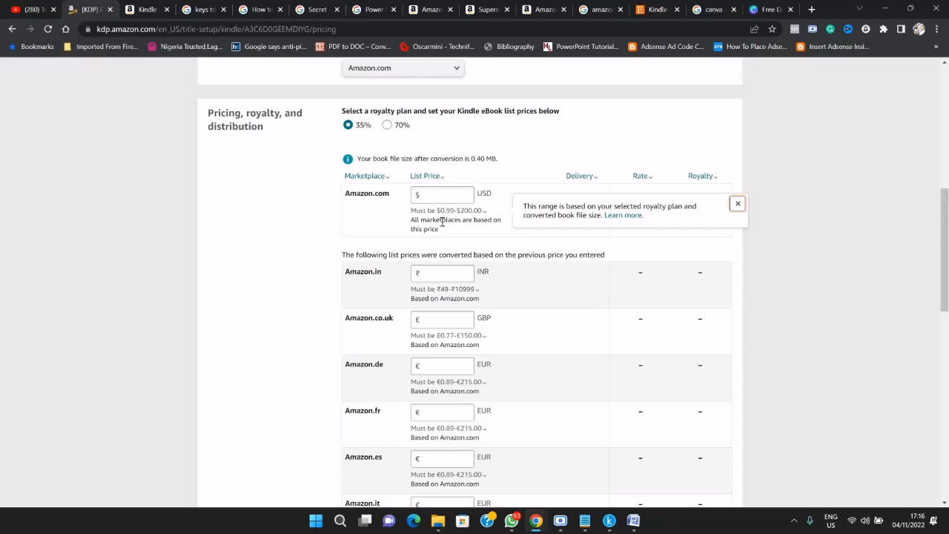
Select the 70% royalty plan and set the Amazon.com list price to 9 USD
click(387, 125)
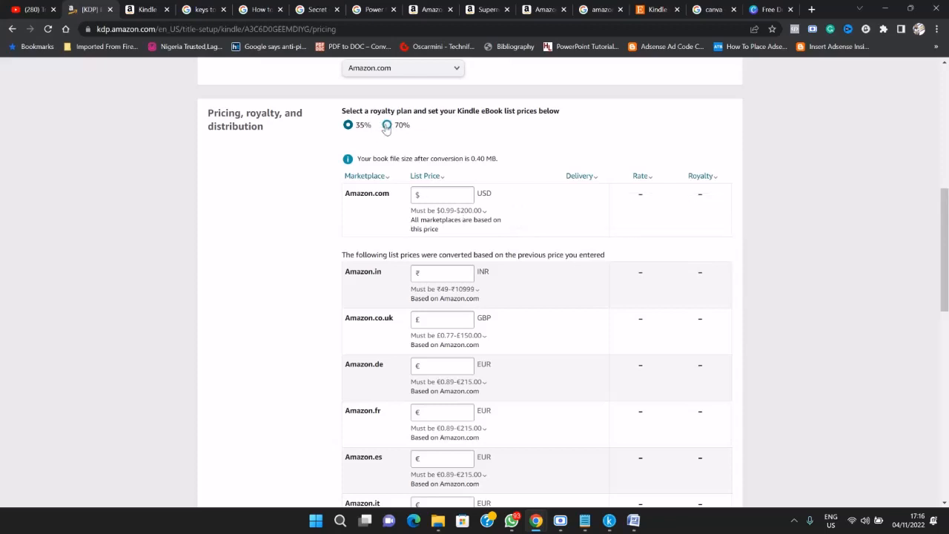
click(456, 193)
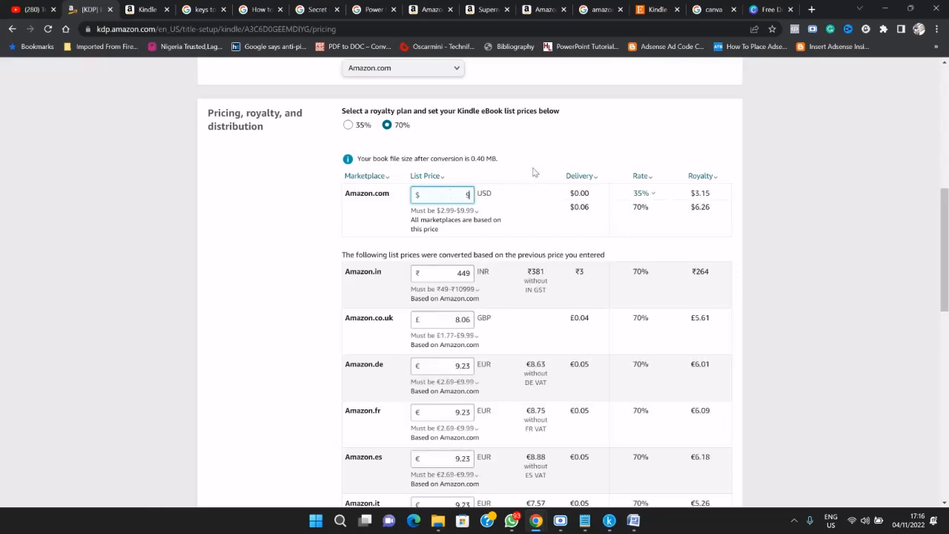
Check the Rate and Royalty explanations and the 35% rate note for the Amazon.com price
click(637, 177)
mouse_move(647, 178)
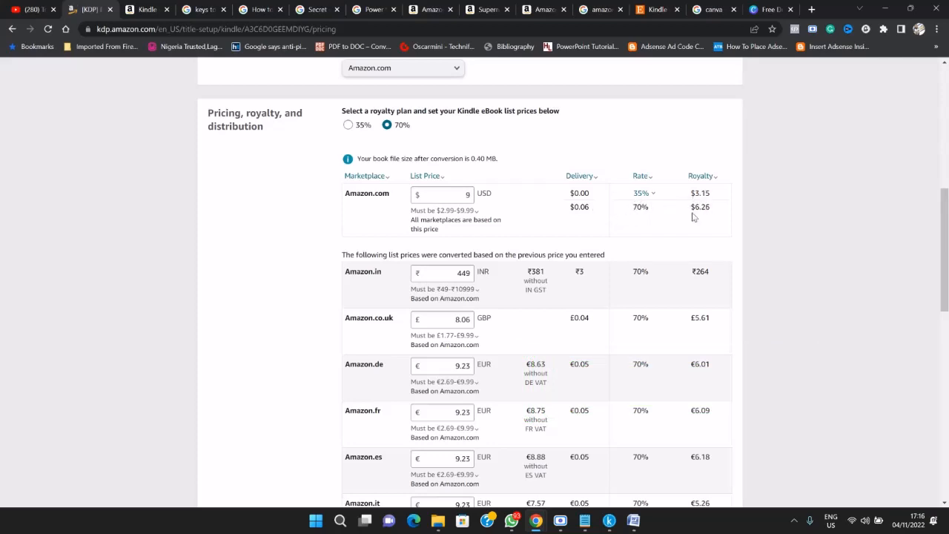
click(707, 175)
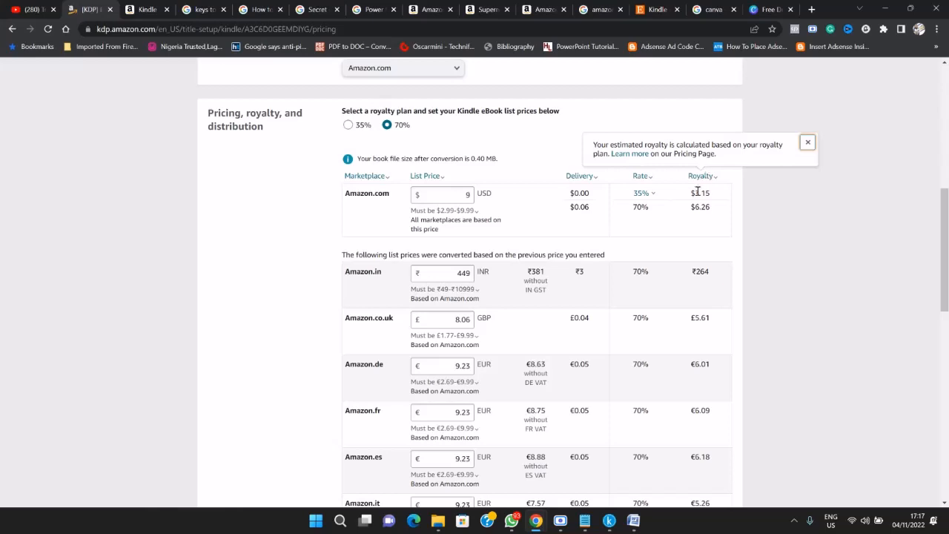
click(698, 191)
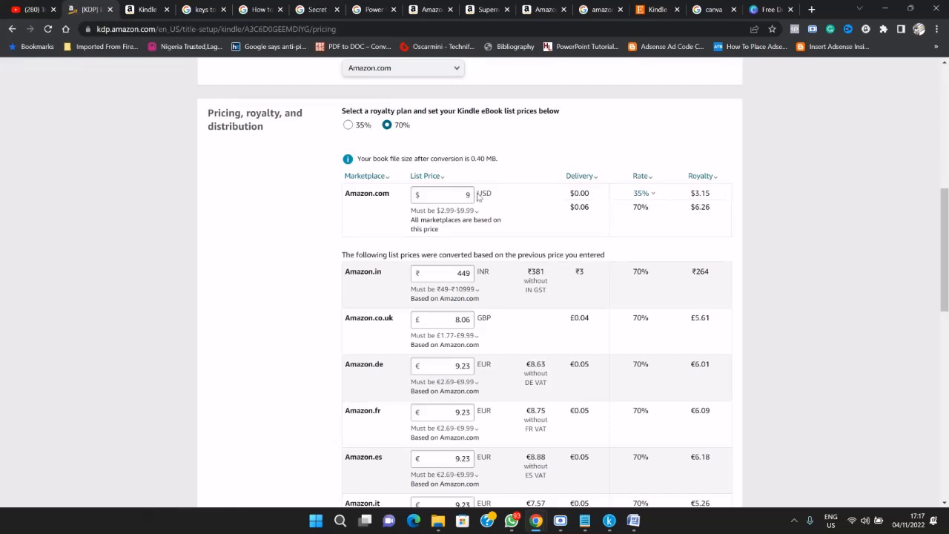
click(641, 196)
Review the converted marketplace prices and set the Amazon.com list price to 8 USD
scroll(706, 269, down, 2)
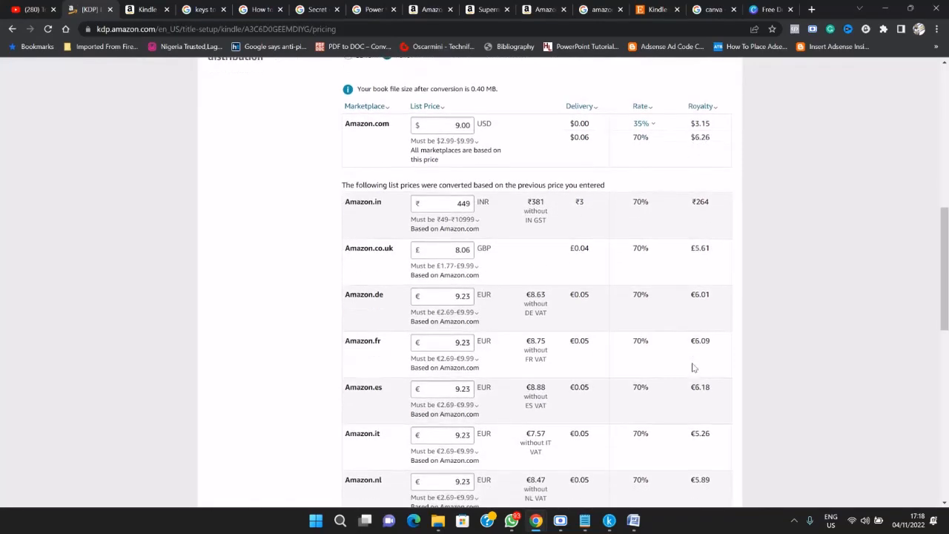
scroll(694, 368, down, 10)
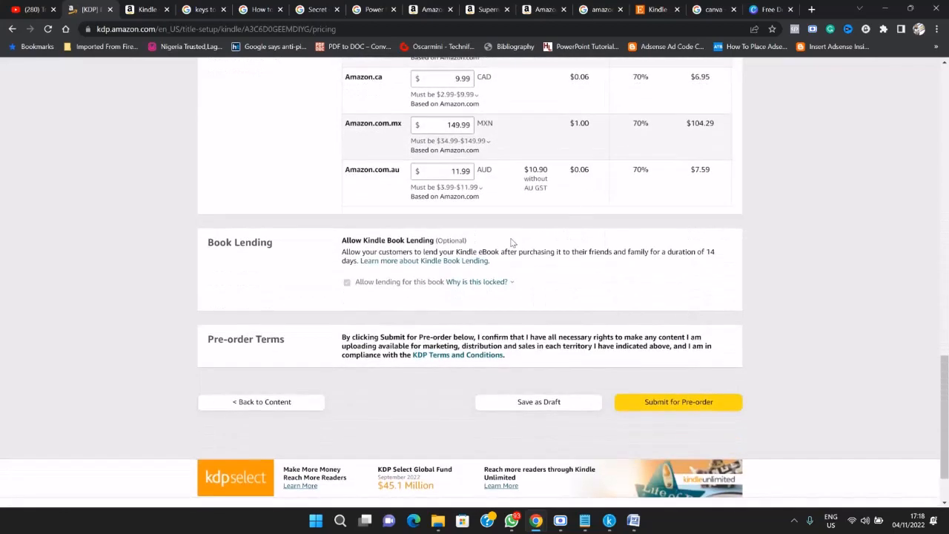
scroll(511, 243, up, 15)
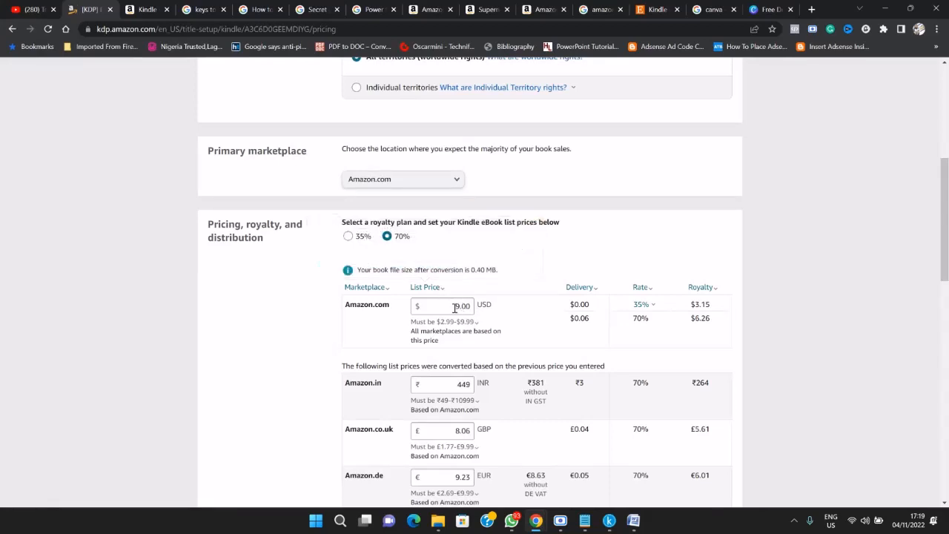
drag(454, 306, 481, 307)
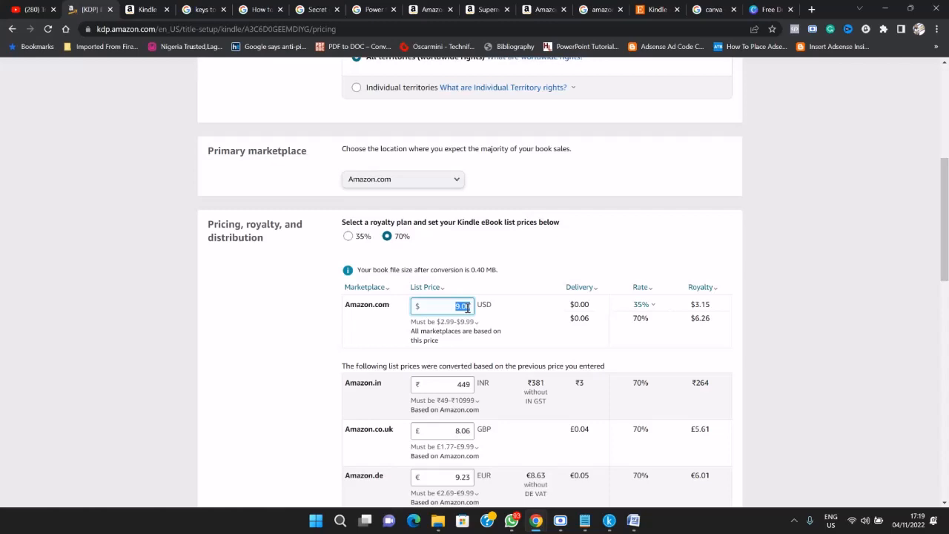
key(BackSpace)
text(8)
click(526, 256)
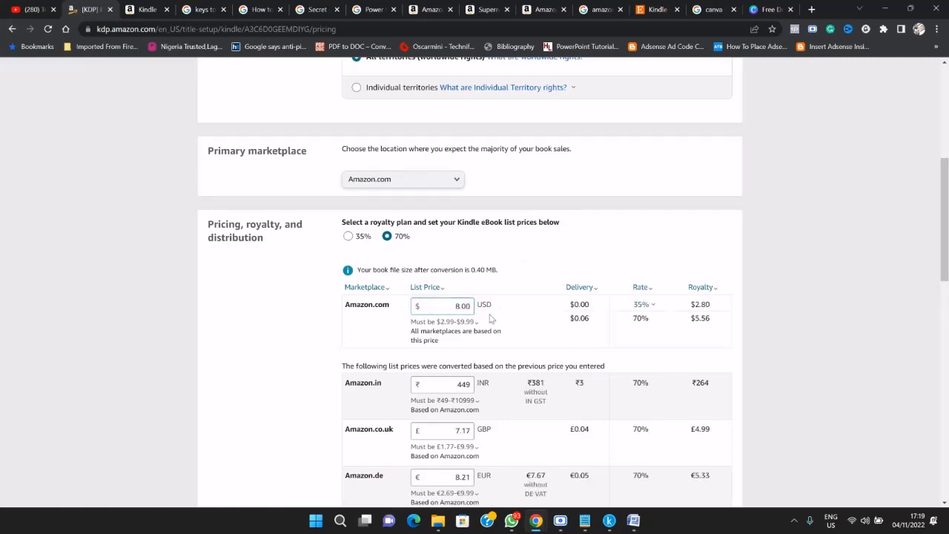
Review the converted marketplace prices and check why the Kindle Book Lending option is locked
scroll(524, 254, down, 1)
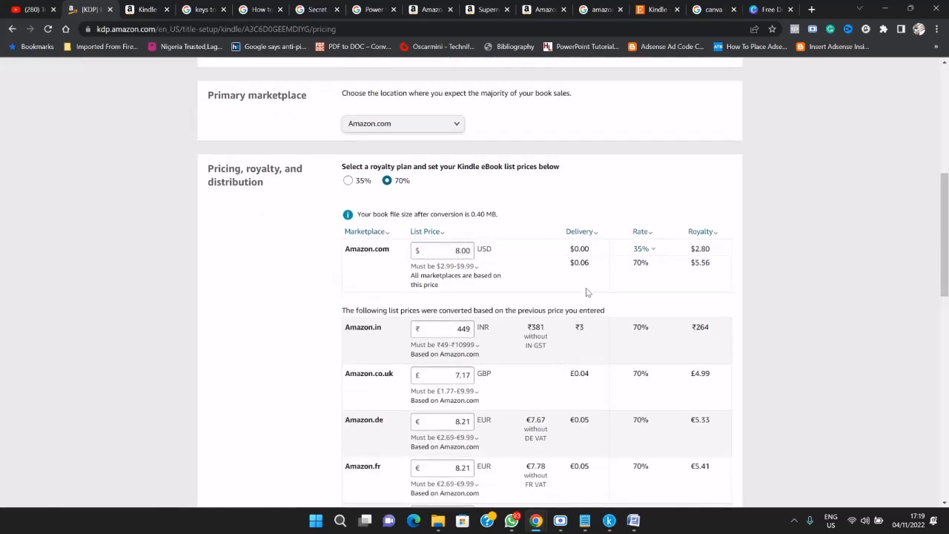
scroll(345, 347, down, 6)
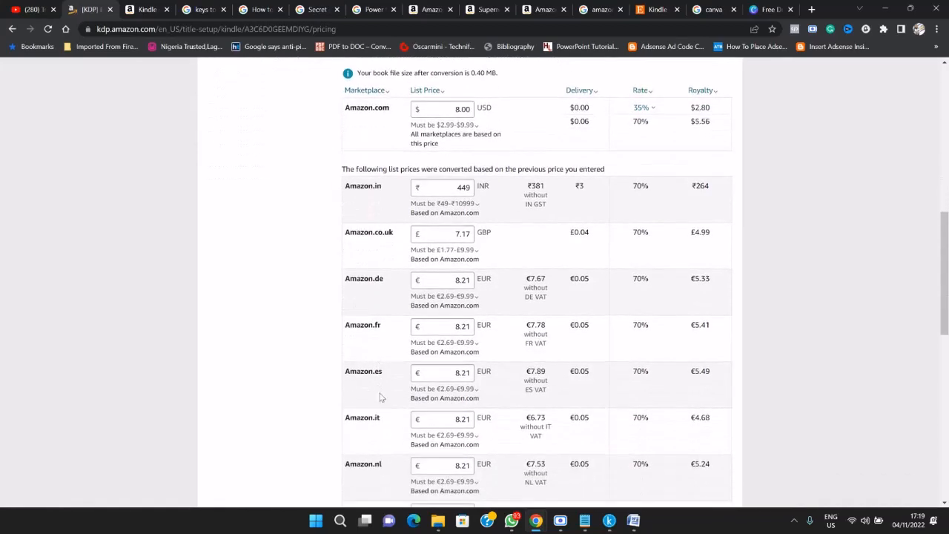
scroll(429, 399, down, 2)
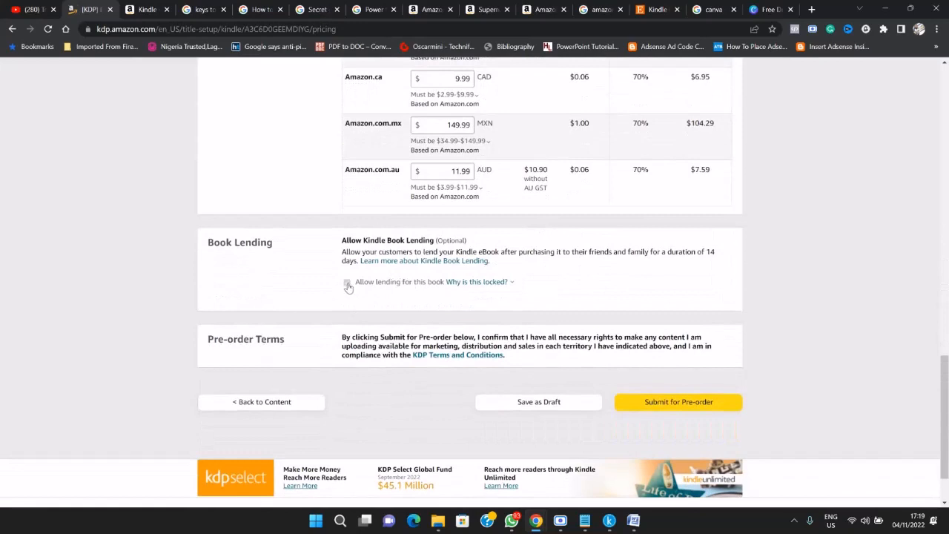
click(456, 285)
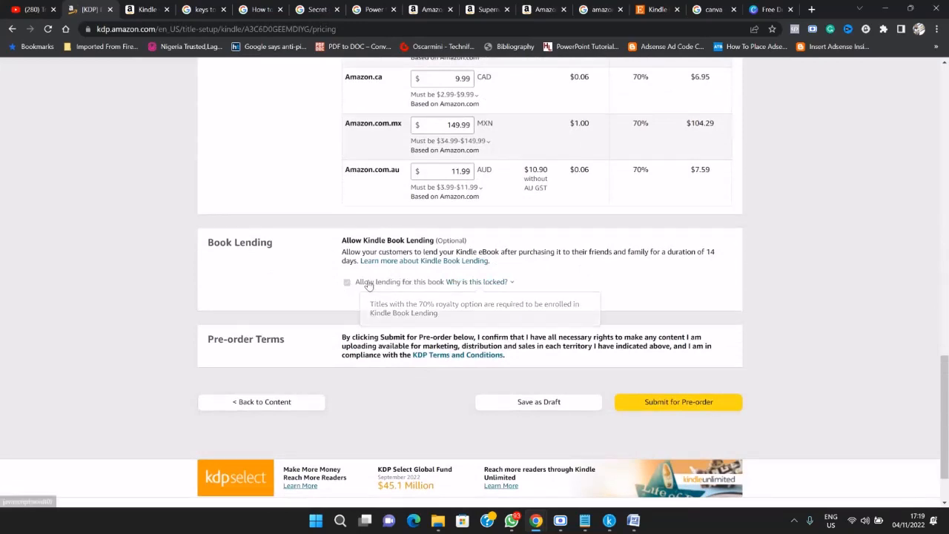
mouse_move(500, 286)
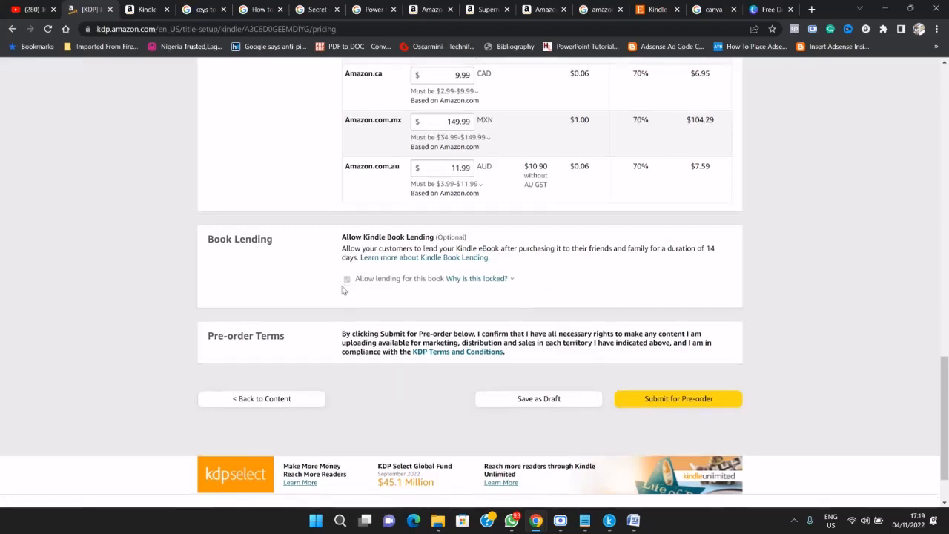
Set the eBook's Amazon.com list price to 2.99 USD under the 70% royalty plan
scroll(344, 289, down, 1)
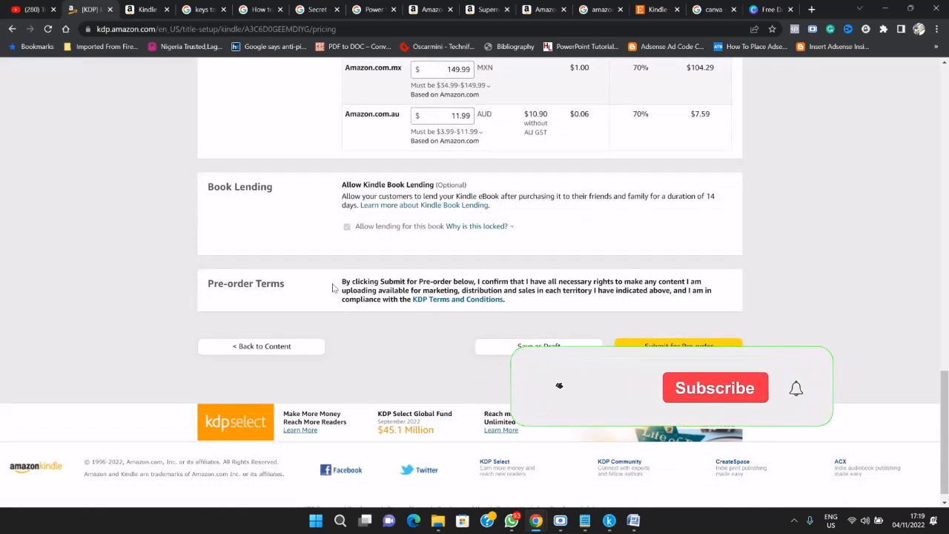
scroll(521, 286, down, 1)
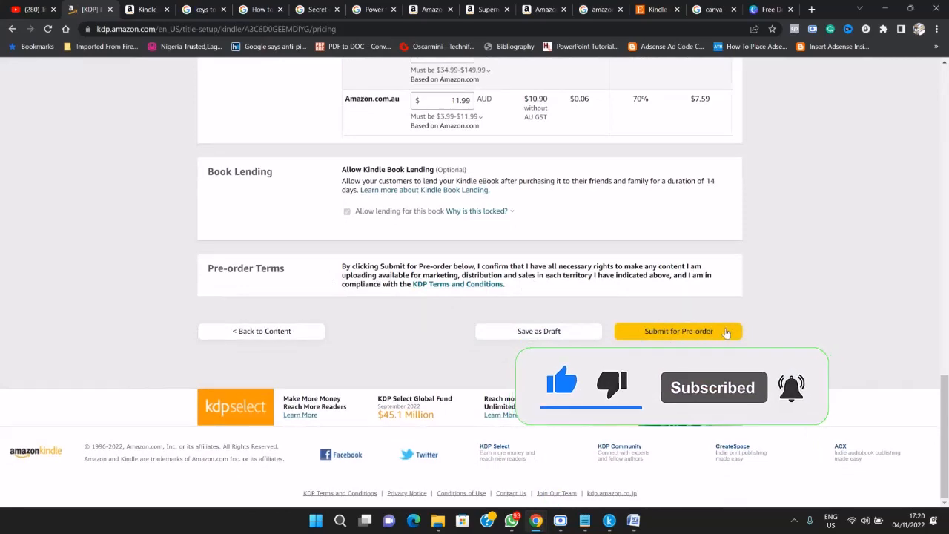
scroll(501, 258, up, 10)
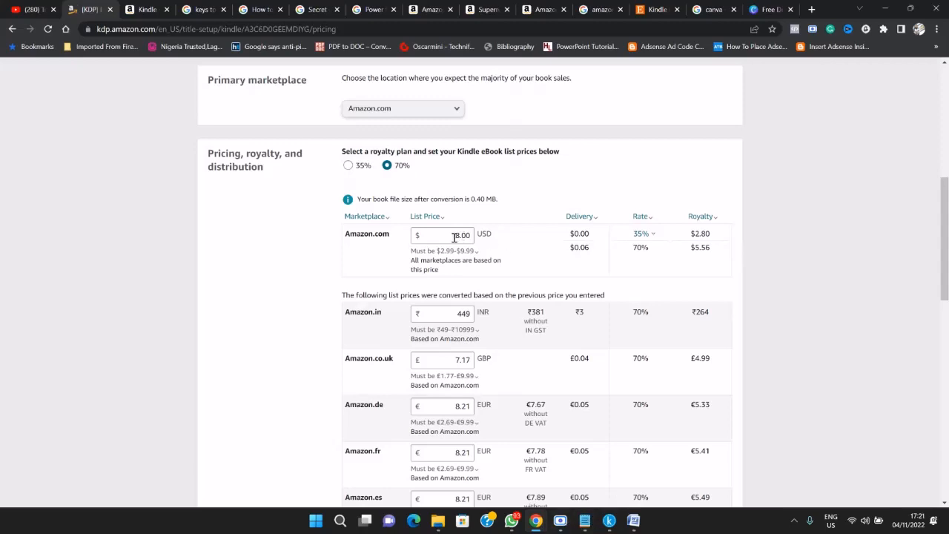
drag(454, 236, 470, 235)
key(BackSpace)
click(457, 250)
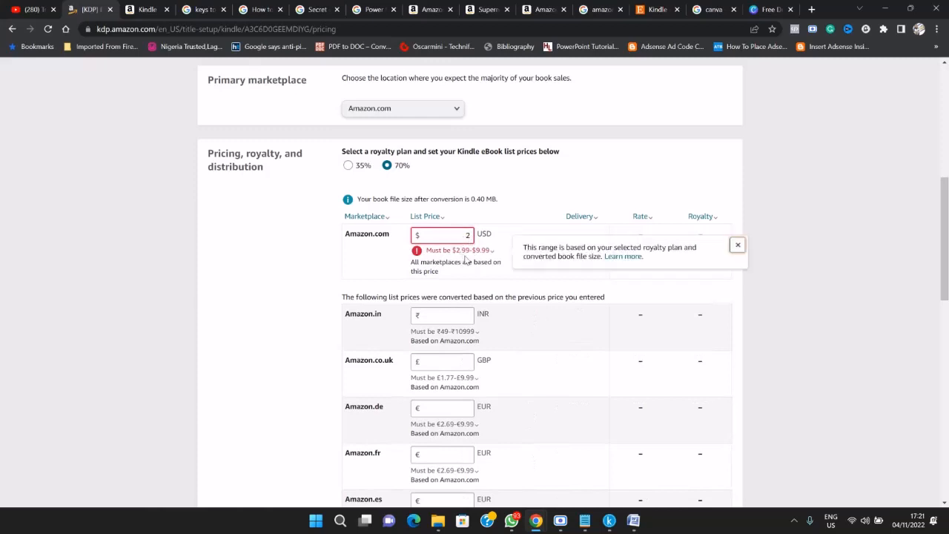
click(474, 235)
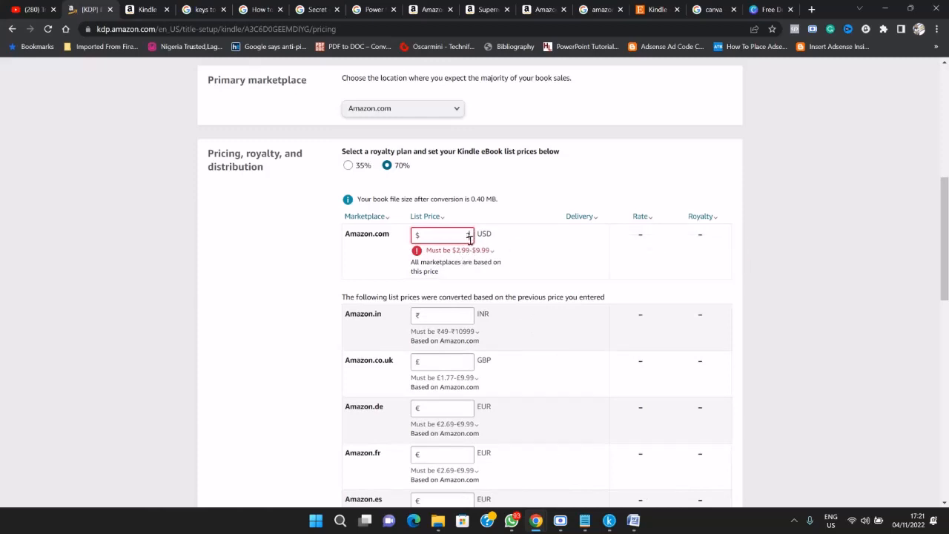
click(397, 254)
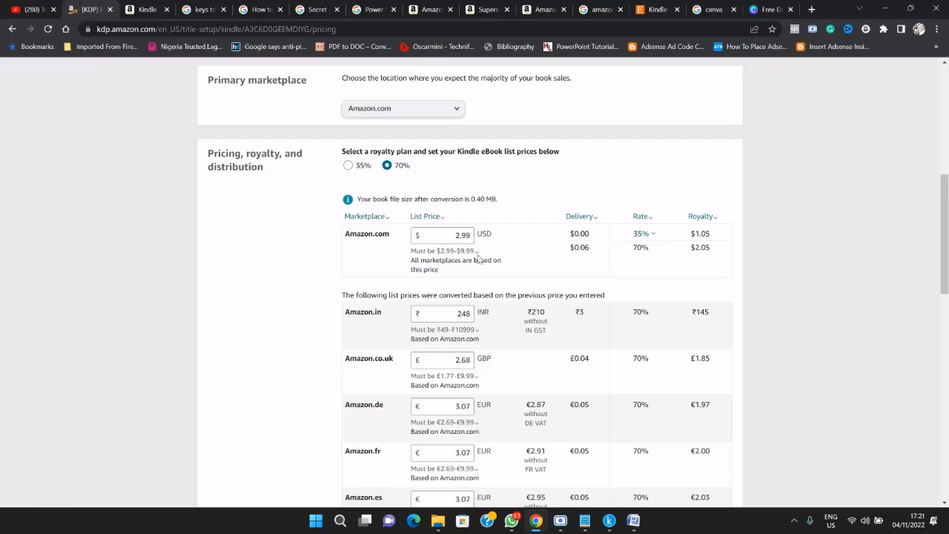
Submit the Kindle eBook for pre-order and start setting up its paperback edition
scroll(529, 267, down, 5)
scroll(532, 286, down, 4)
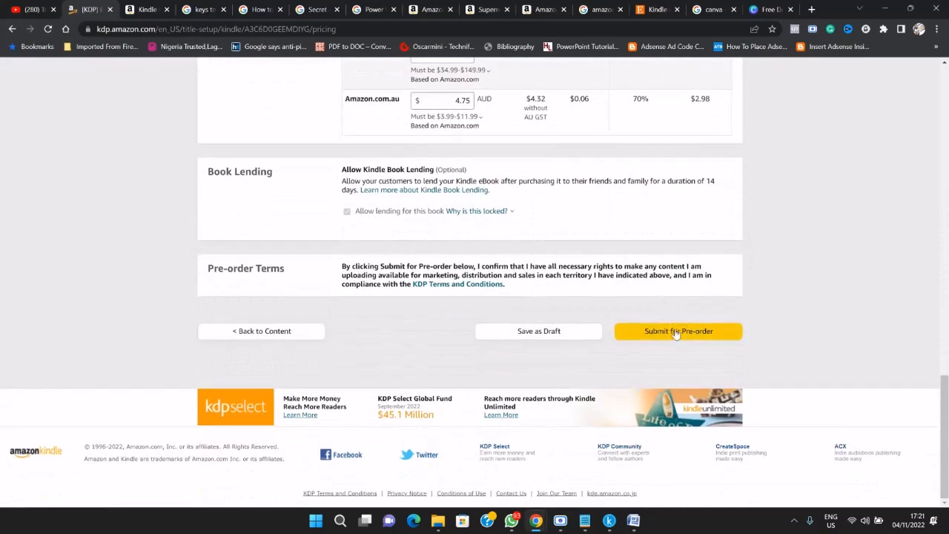
click(678, 332)
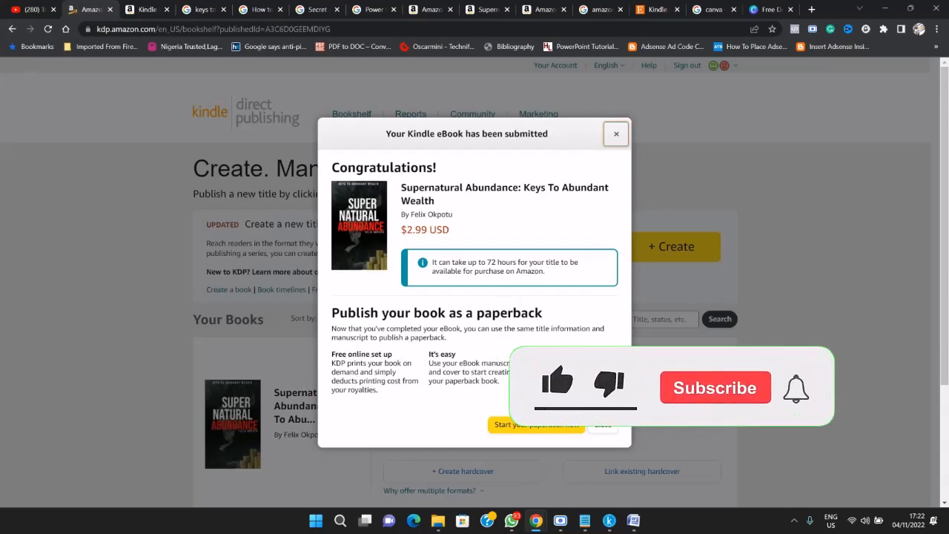
click(539, 425)
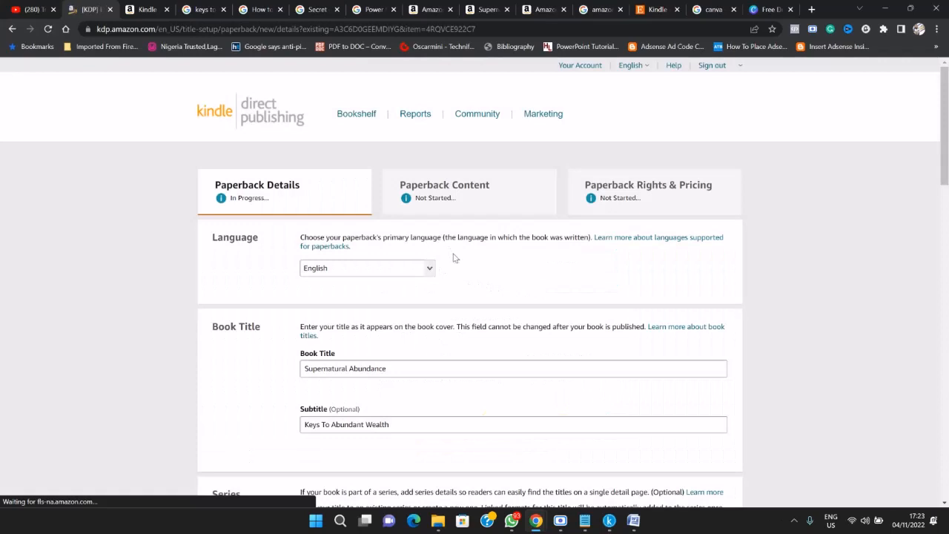
Review the paperback's prefilled language, title, subtitle, series, edition number and primary author fields
scroll(448, 297, down, 1)
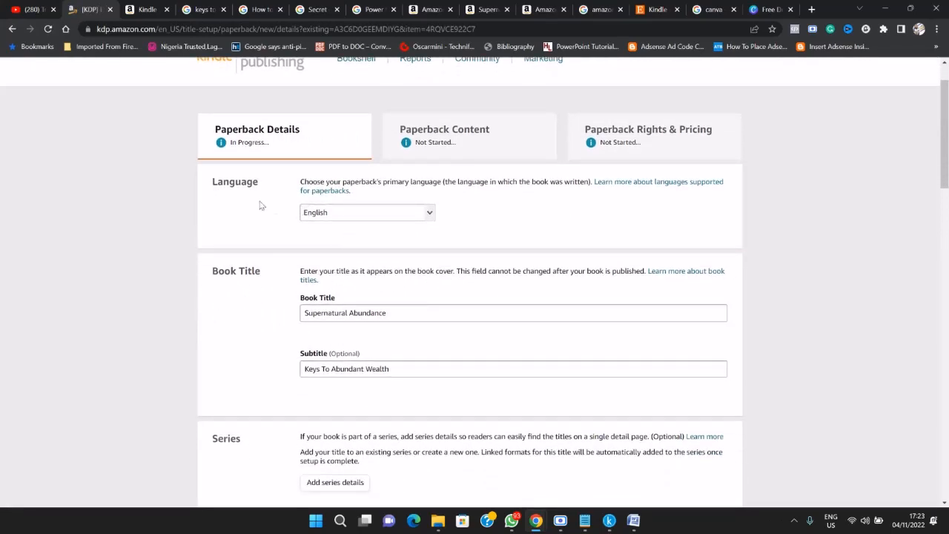
scroll(292, 236, down, 1)
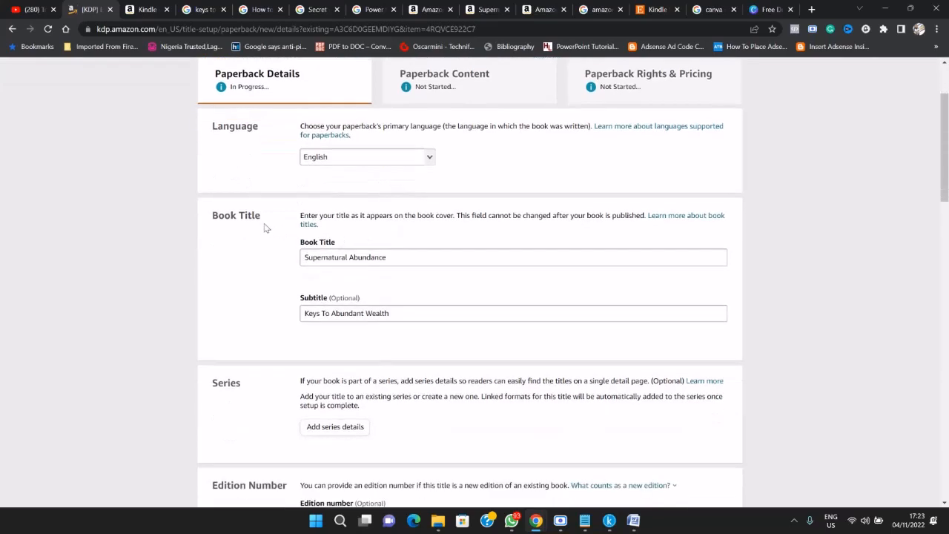
scroll(417, 316, down, 4)
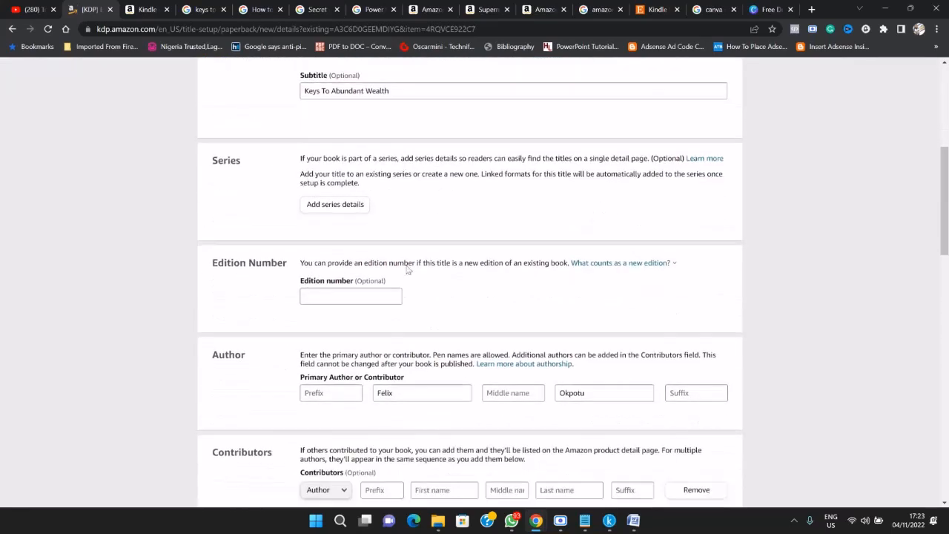
scroll(438, 208, down, 1)
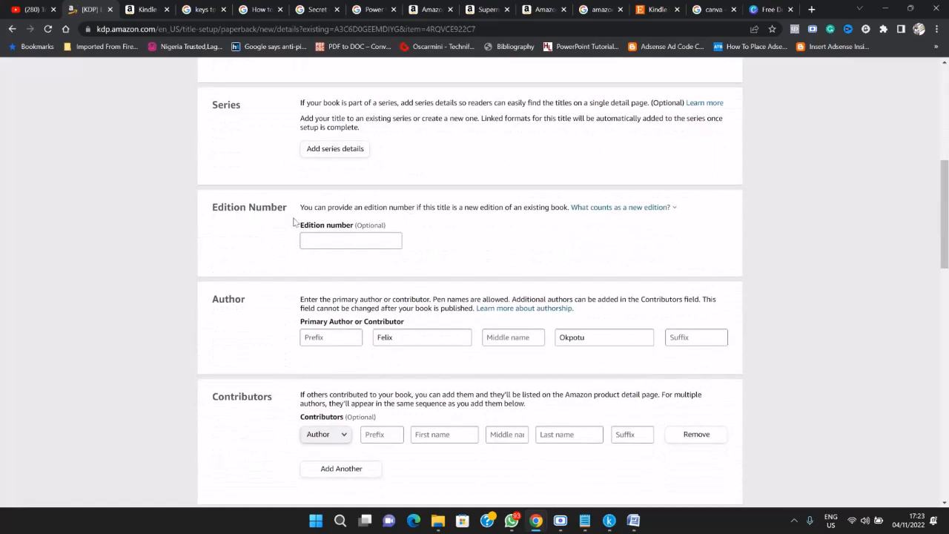
scroll(459, 230, down, 2)
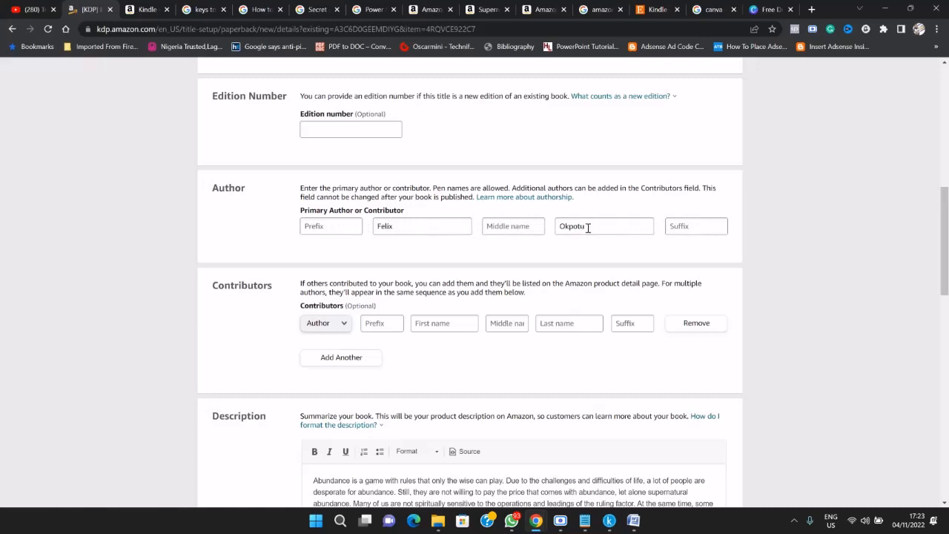
click(346, 226)
click(698, 227)
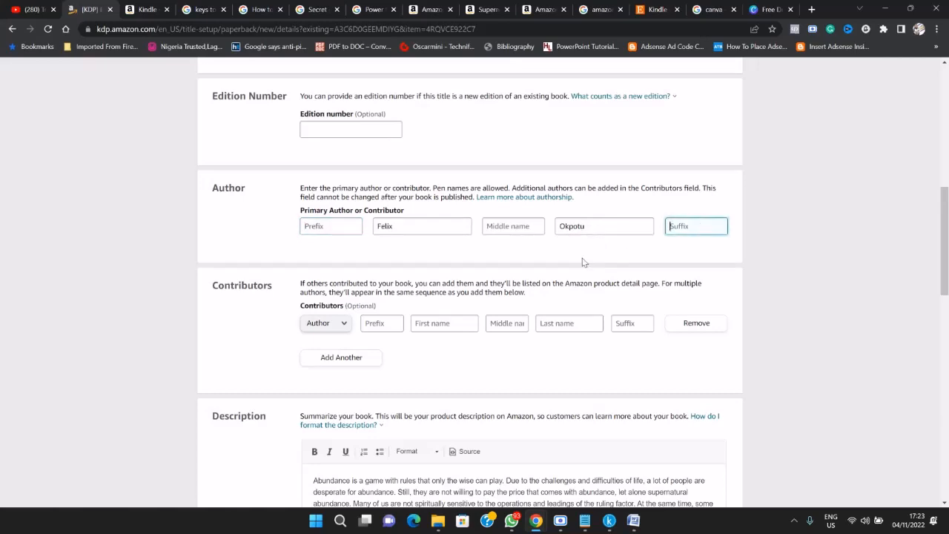
click(474, 251)
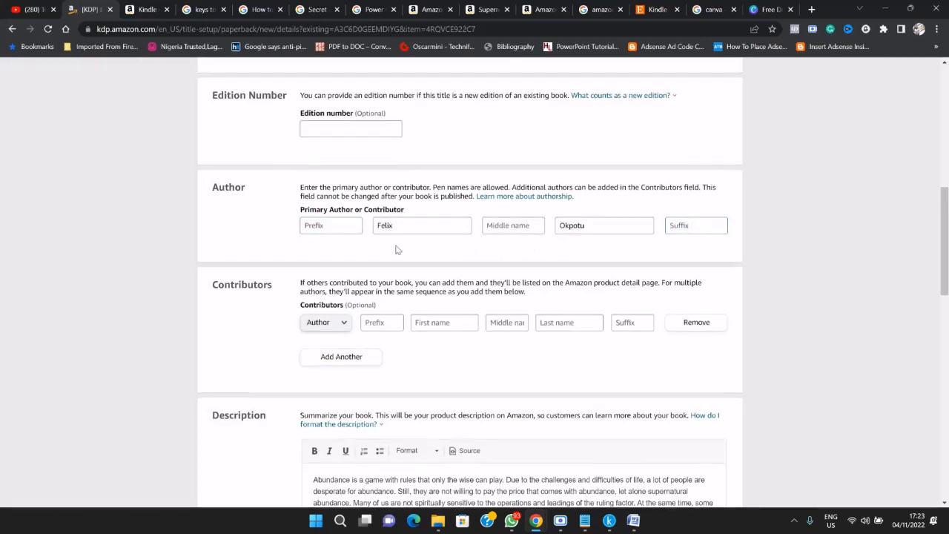
Review the paperback's contributors, description, publishing rights explanation, keywords and browse categories
scroll(394, 247, down, 2)
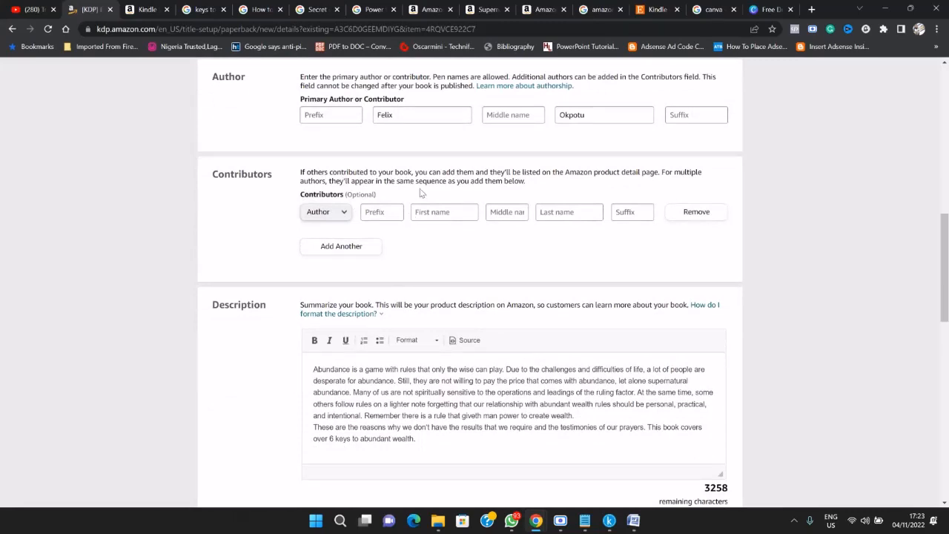
scroll(420, 193, down, 2)
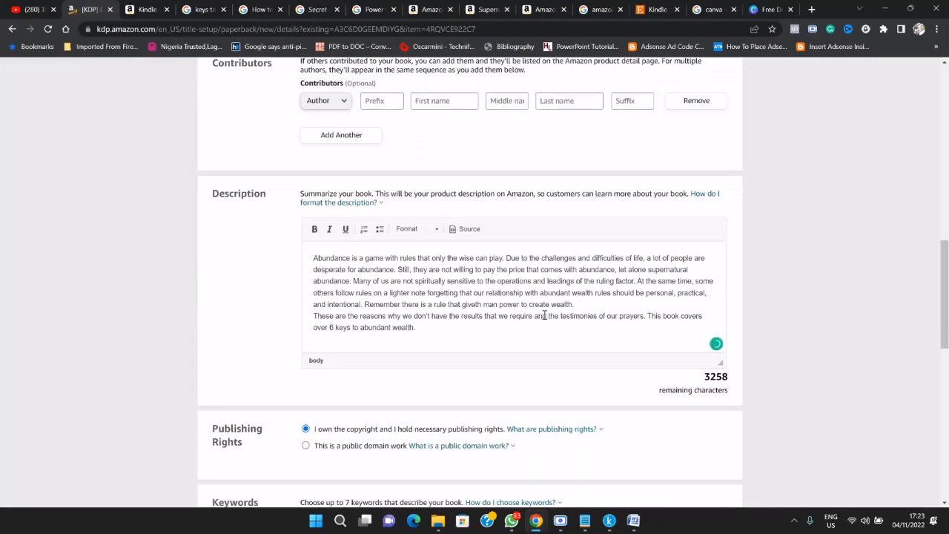
scroll(249, 314, down, 1)
scroll(250, 314, down, 1)
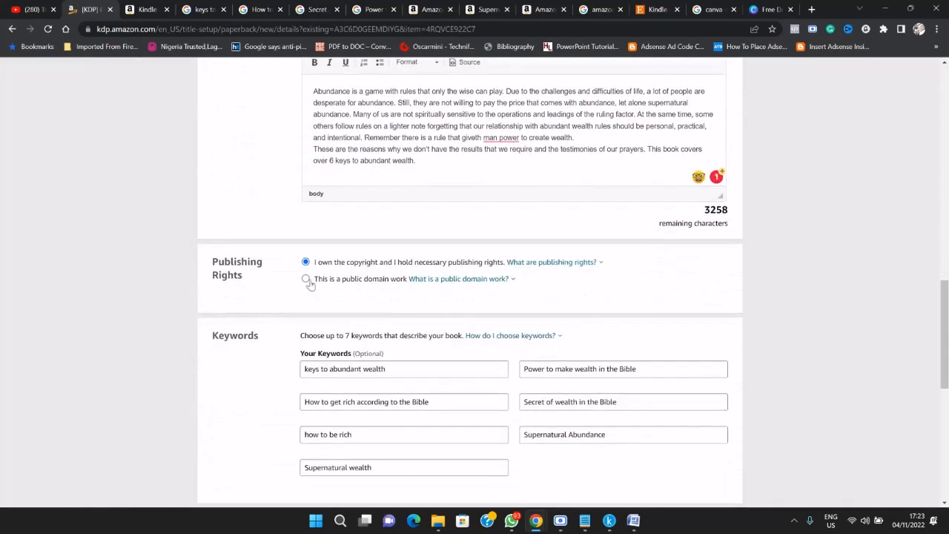
mouse_move(549, 264)
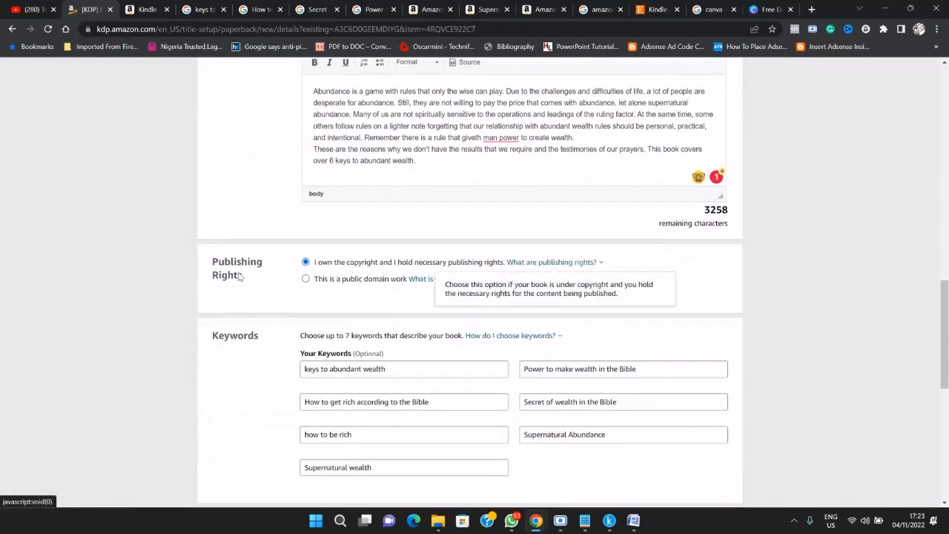
scroll(241, 275, down, 1)
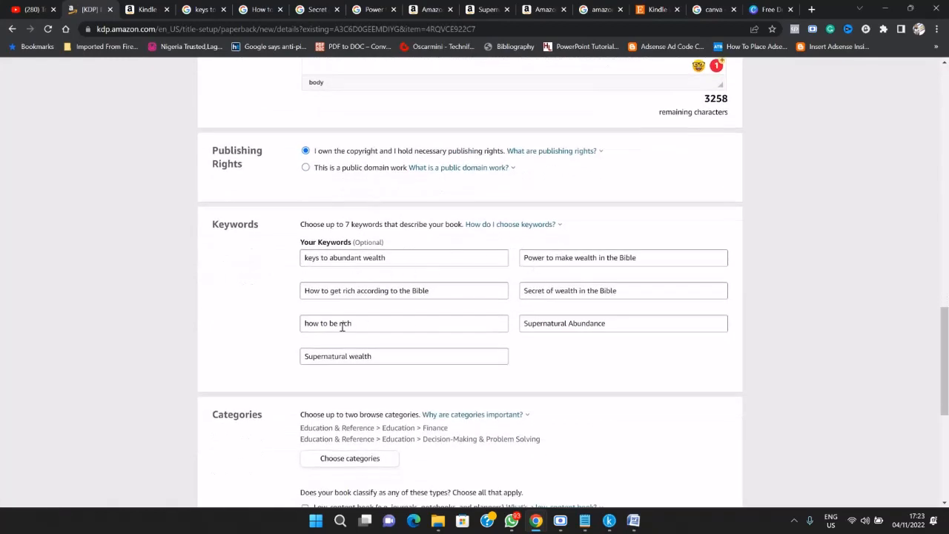
scroll(399, 318, down, 1)
scroll(269, 310, down, 1)
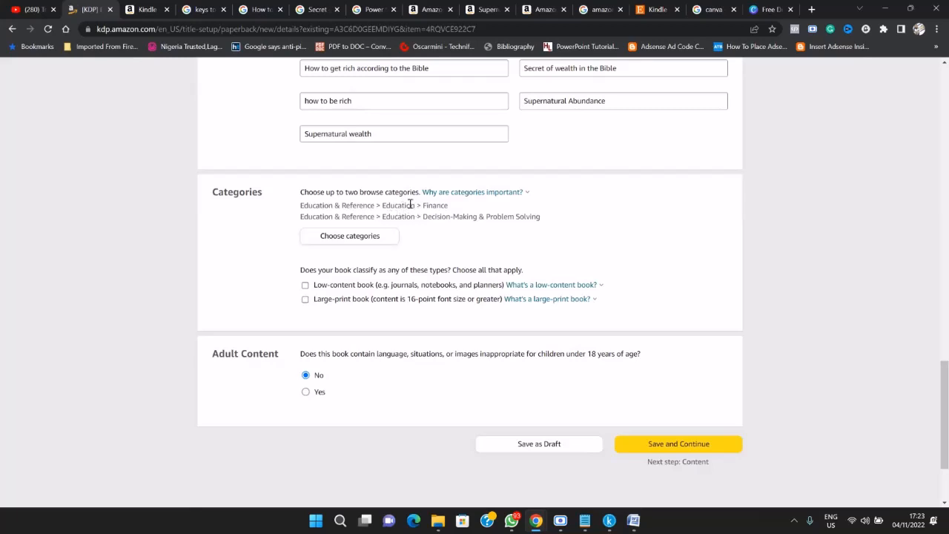
Classify the paperback as a large-print book, then save the details and continue to the content stage
scroll(263, 255, down, 1)
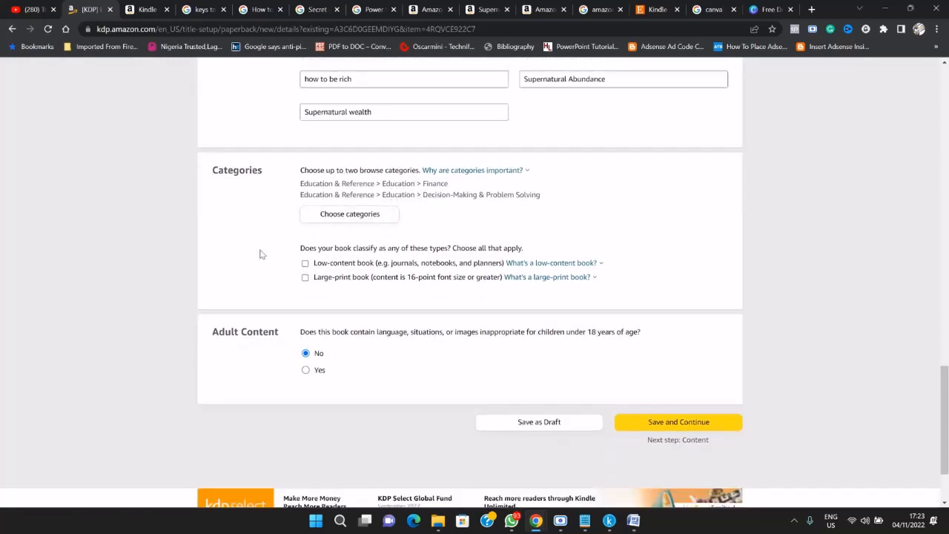
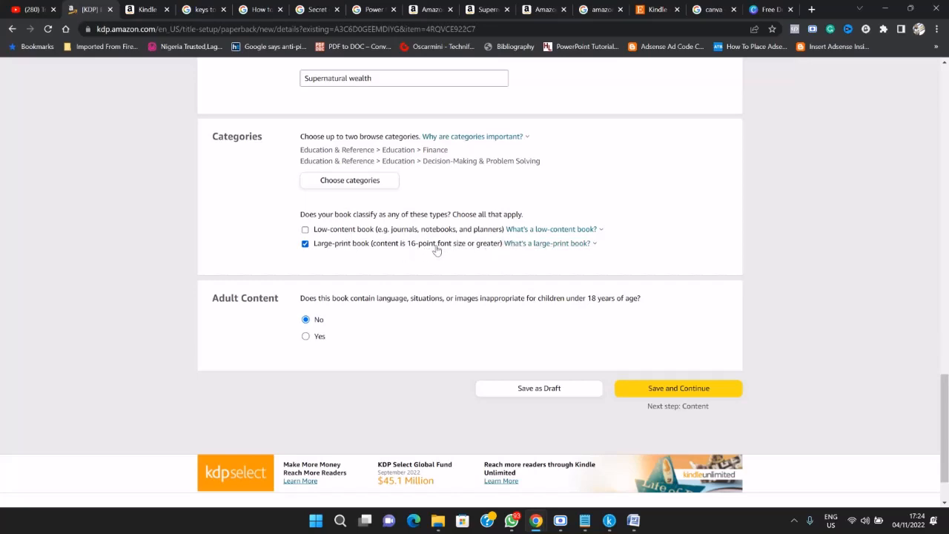
scroll(360, 255, down, 1)
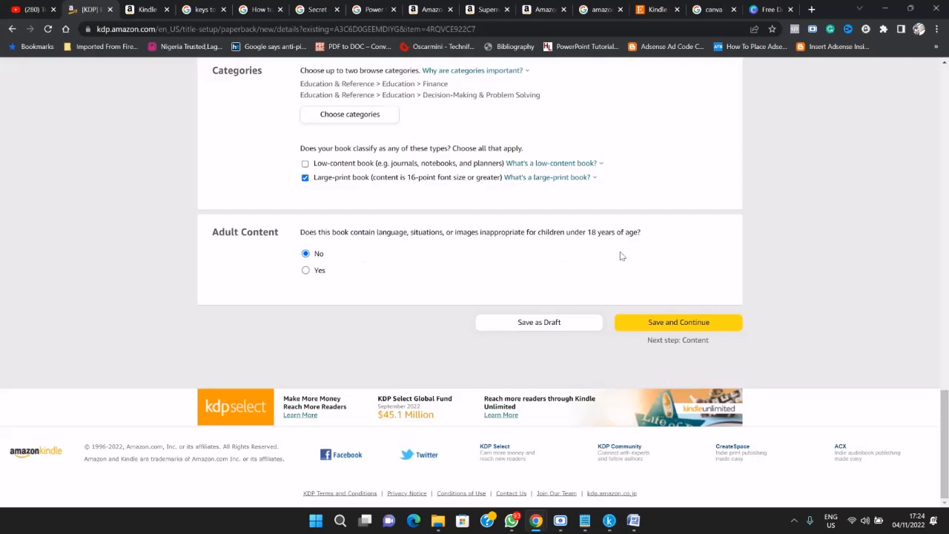
click(696, 327)
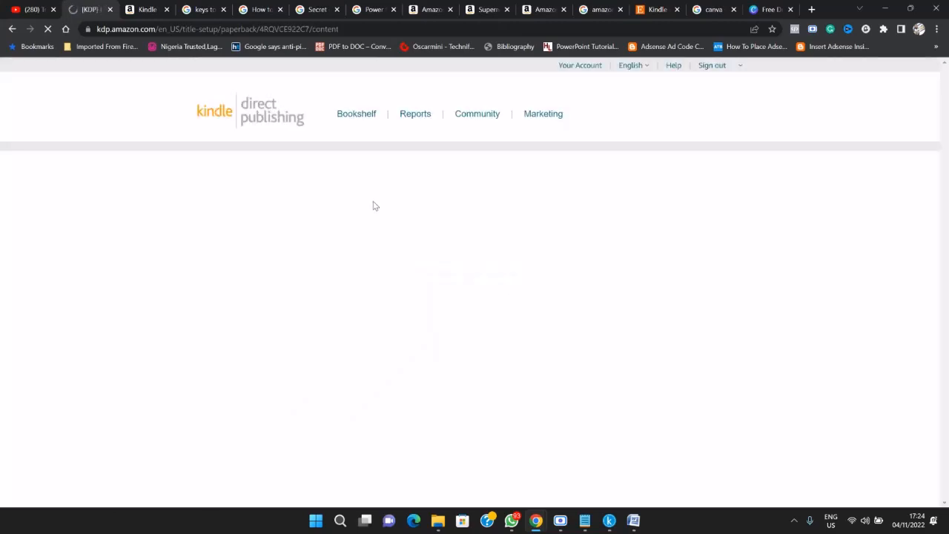
Compare the own-ISBN option with the free one, then assign a free KDP ISBN to the paperback
scroll(312, 245, down, 1)
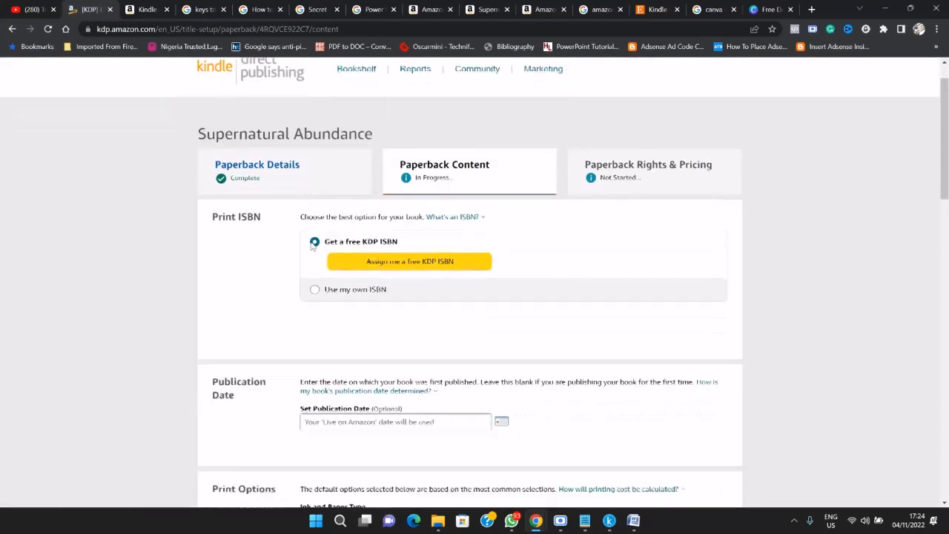
scroll(312, 245, down, 1)
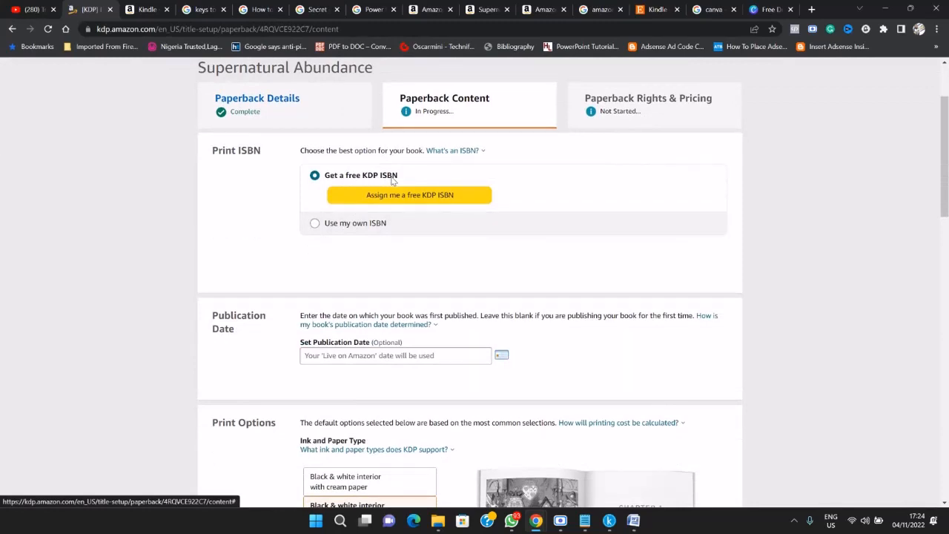
click(316, 225)
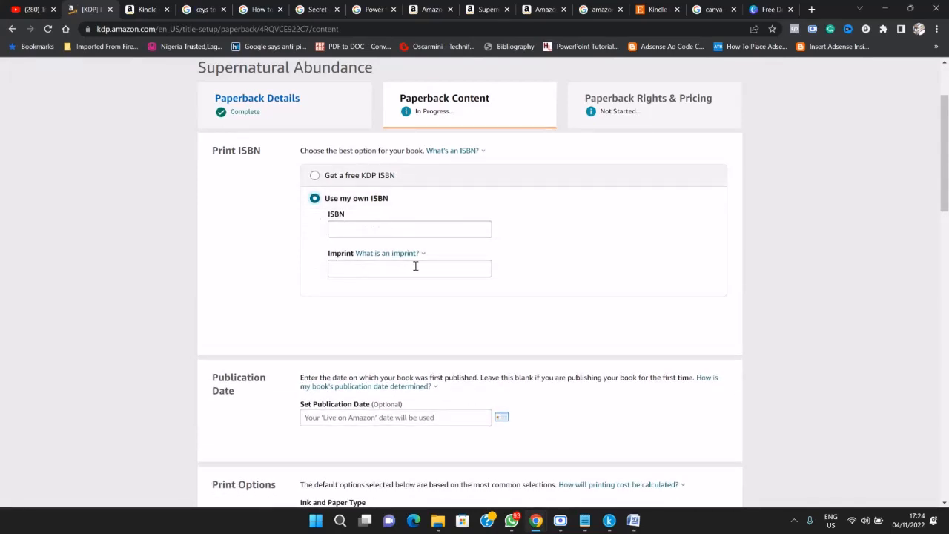
click(316, 175)
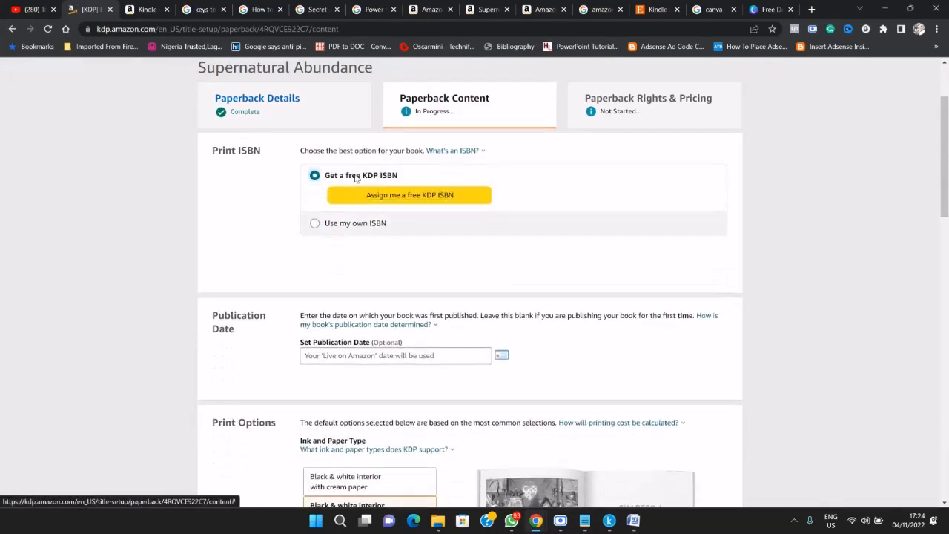
click(415, 195)
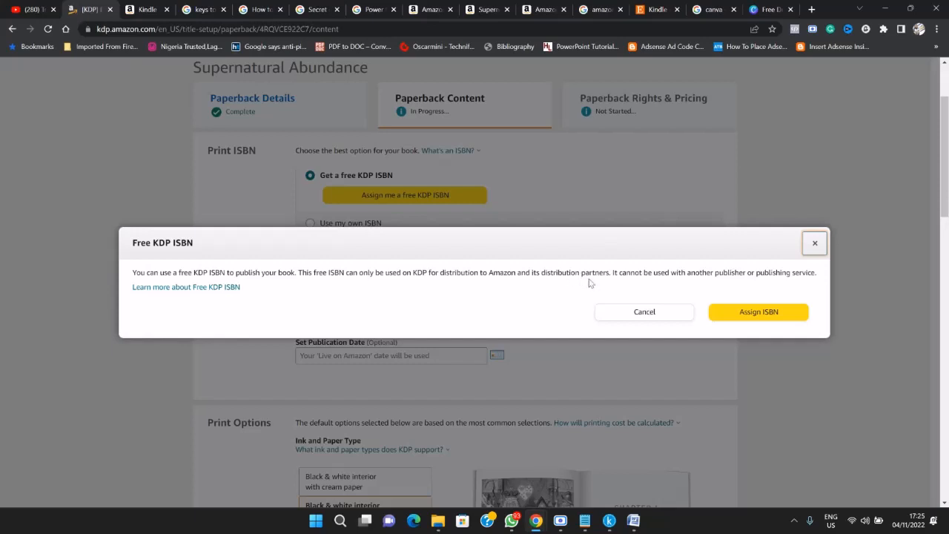
click(767, 312)
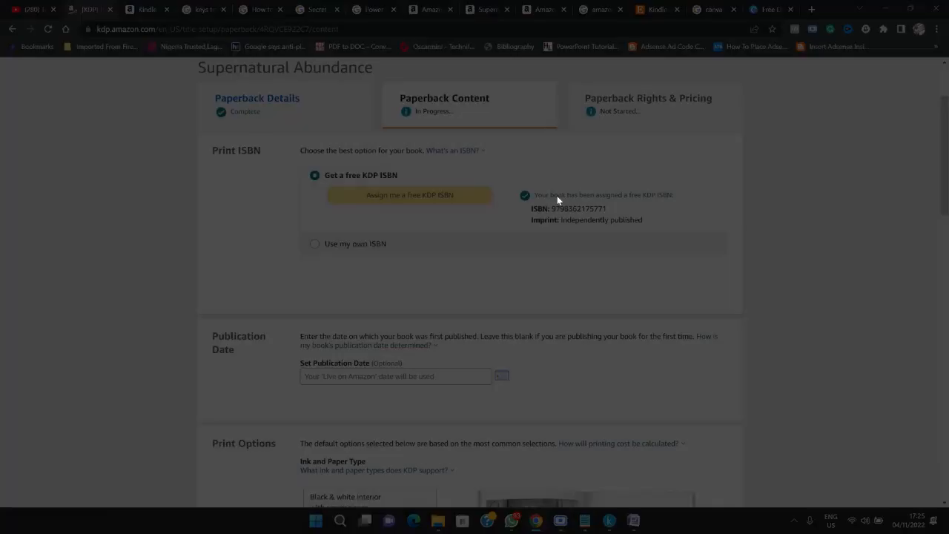
Preview each ink and paper type in turn, from black & white with cream paper through premium color with white paper
scroll(230, 280, down, 1)
scroll(230, 281, down, 2)
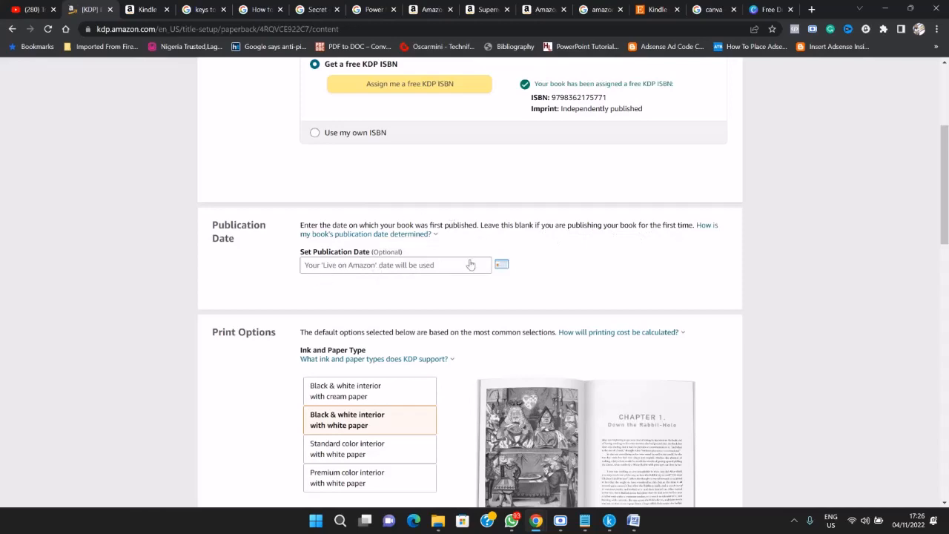
scroll(490, 246, down, 1)
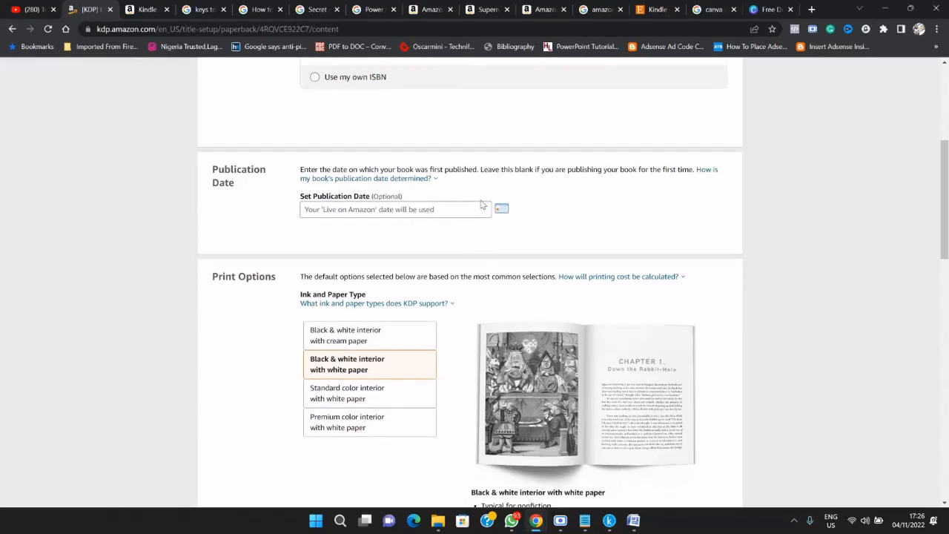
scroll(482, 206, down, 3)
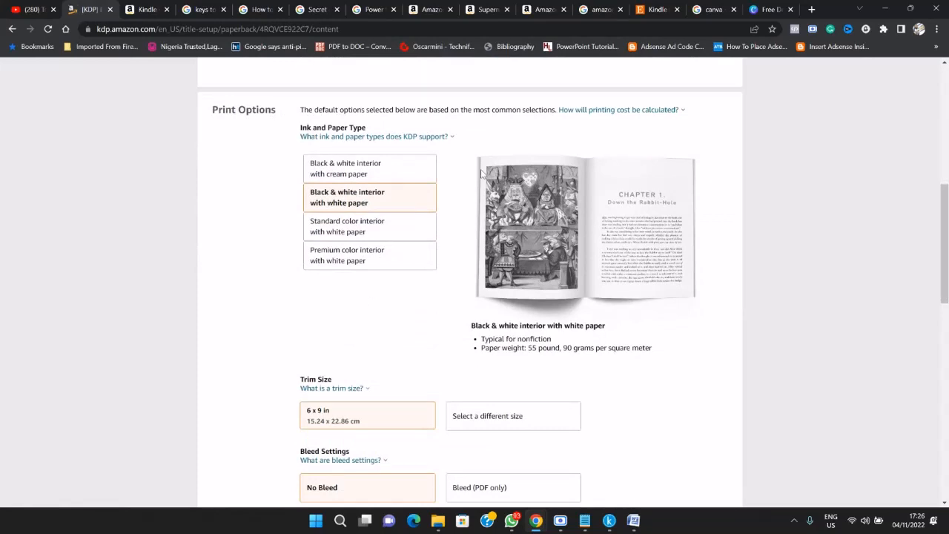
click(370, 170)
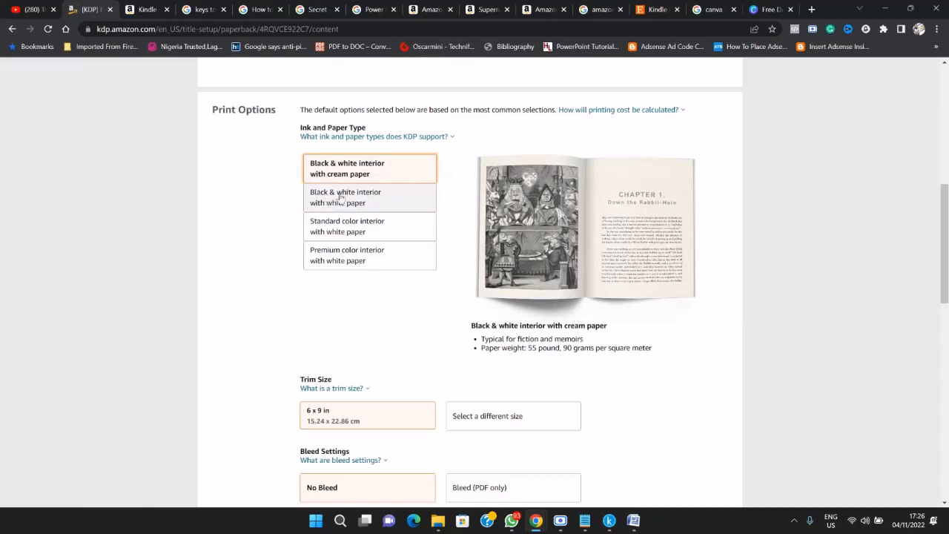
click(386, 198)
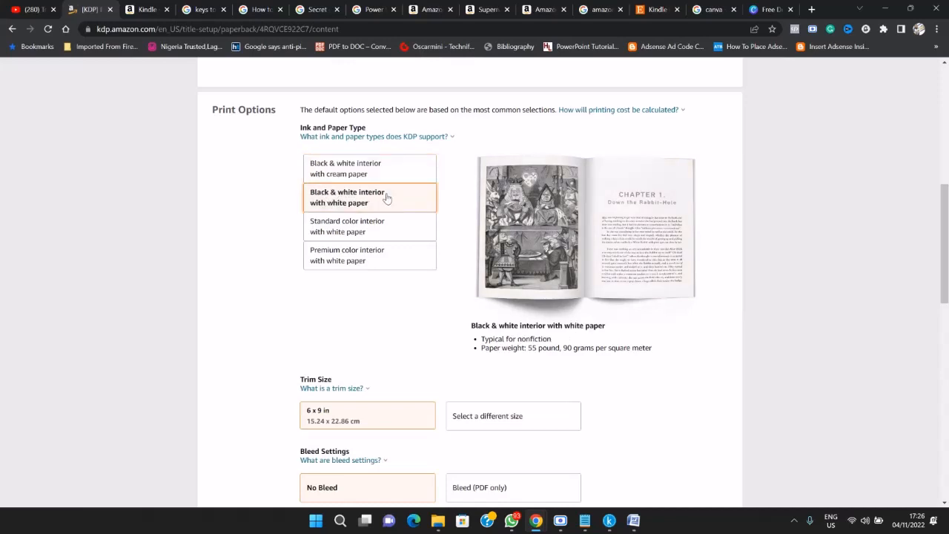
click(381, 232)
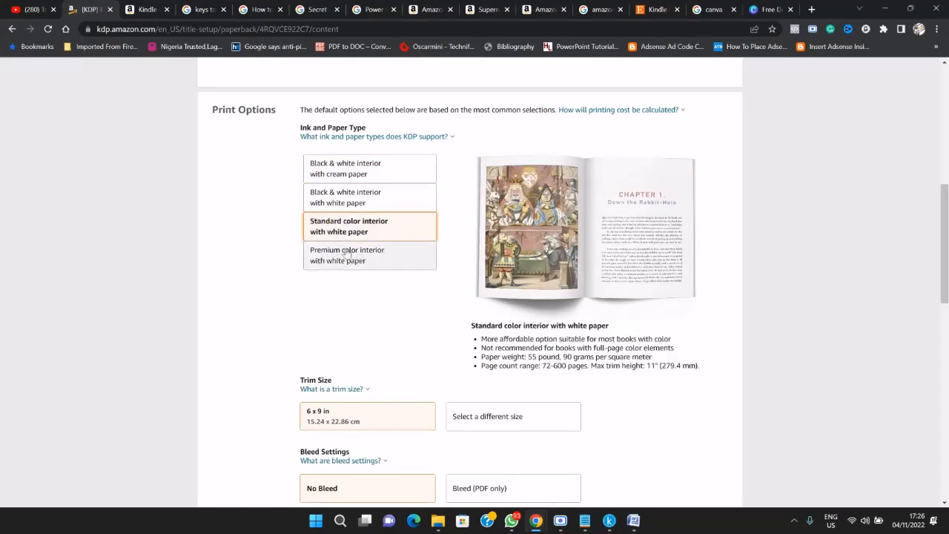
click(365, 256)
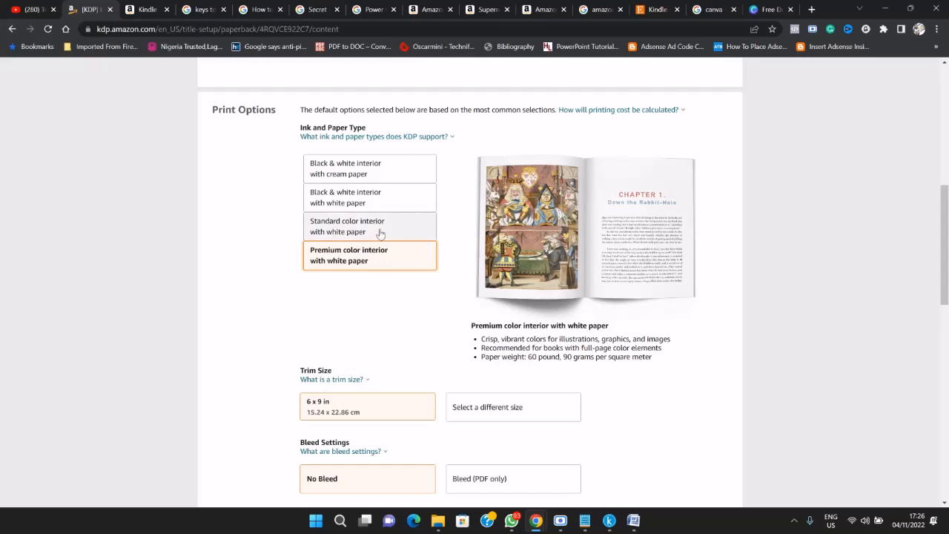
Select the black & white interior with cream paper and read its typical use and paper weight
click(363, 171)
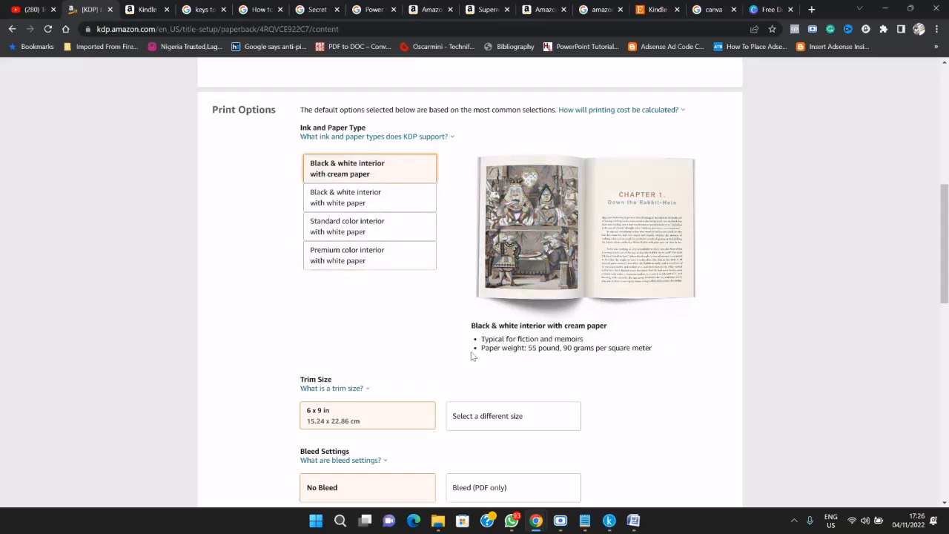
drag(491, 340, 525, 341)
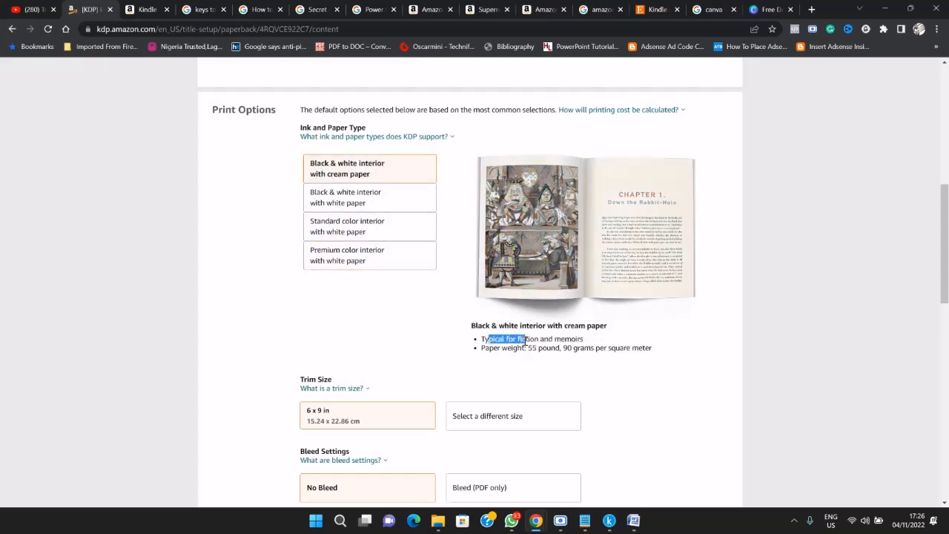
click(511, 345)
drag(492, 348, 642, 351)
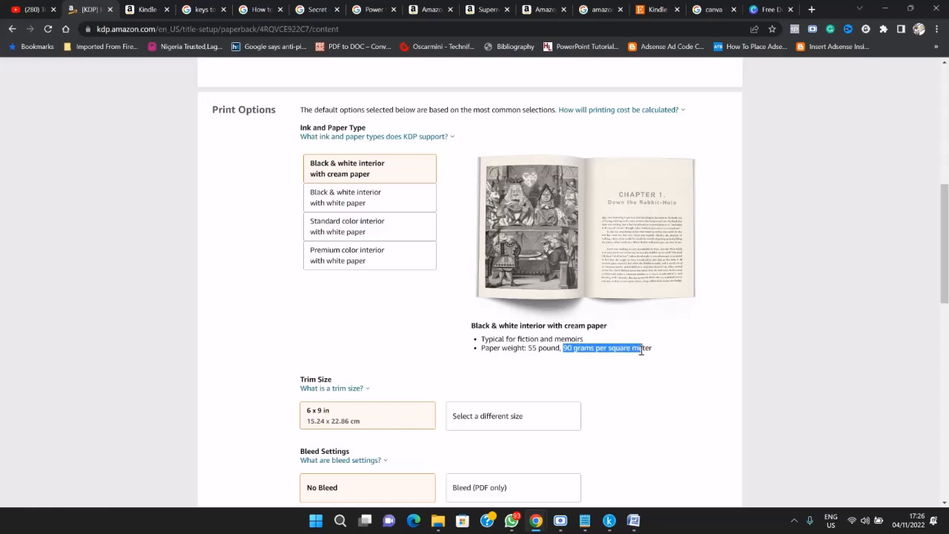
click(659, 350)
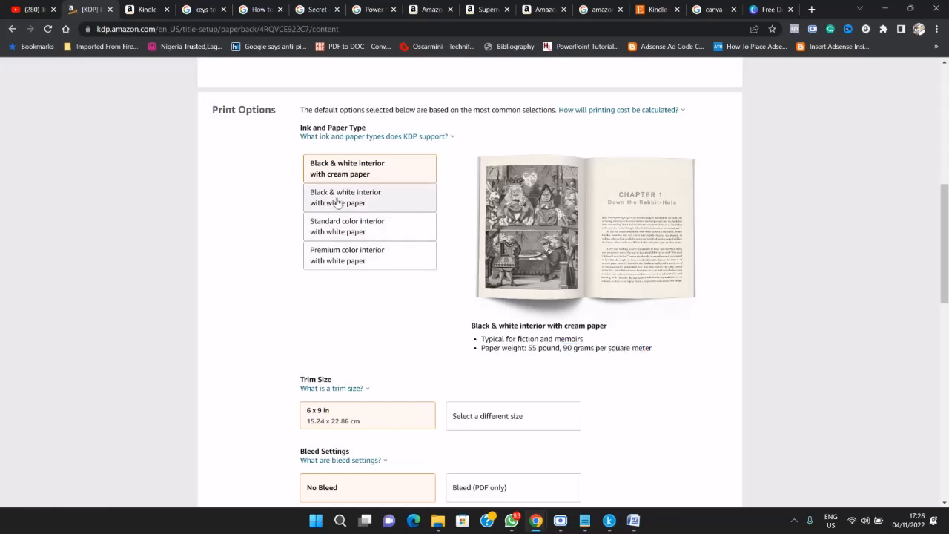
Compare the descriptions of the black & white interior with white paper and the standard color interior with white paper
click(369, 198)
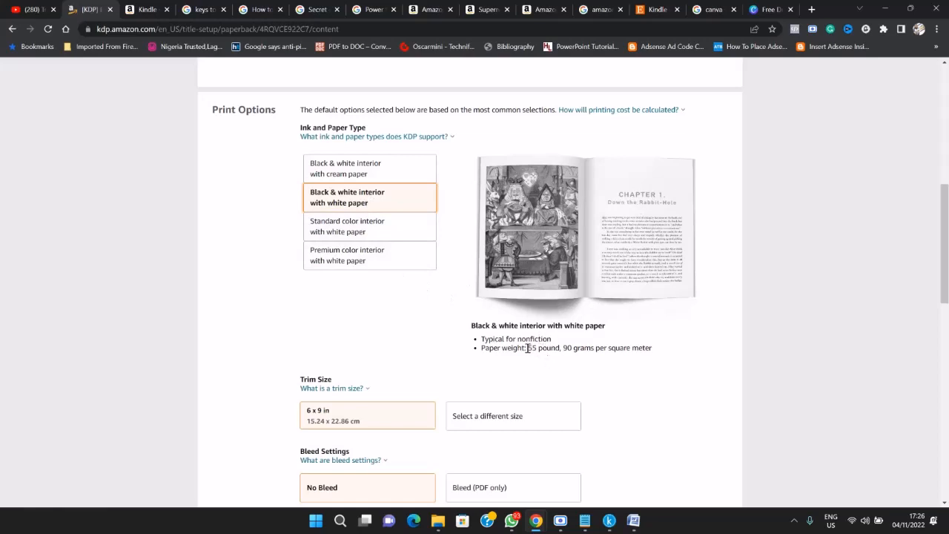
drag(522, 338, 553, 339)
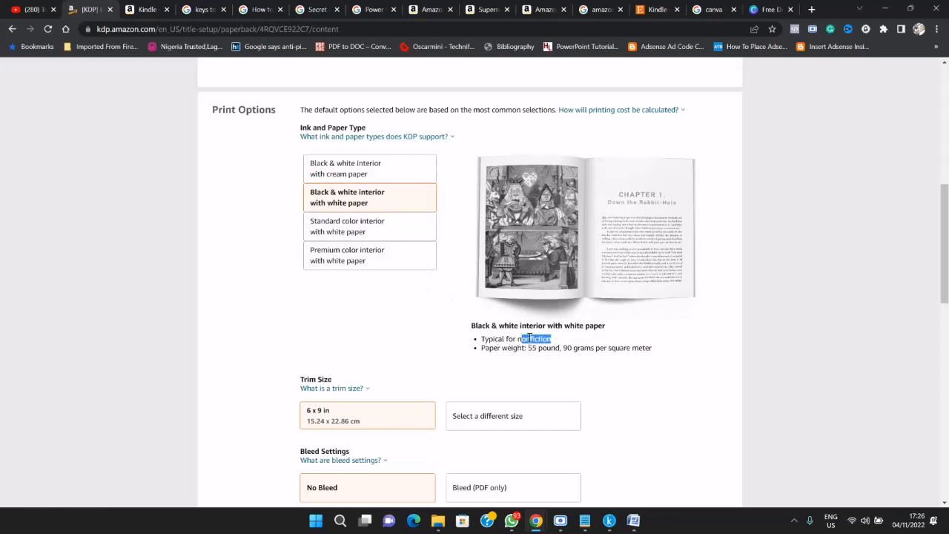
click(367, 229)
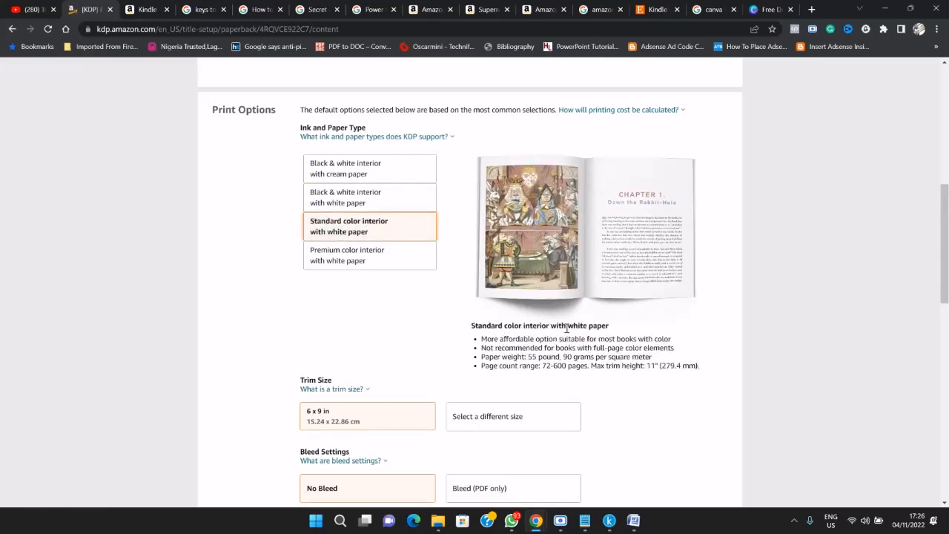
scroll(567, 329, down, 1)
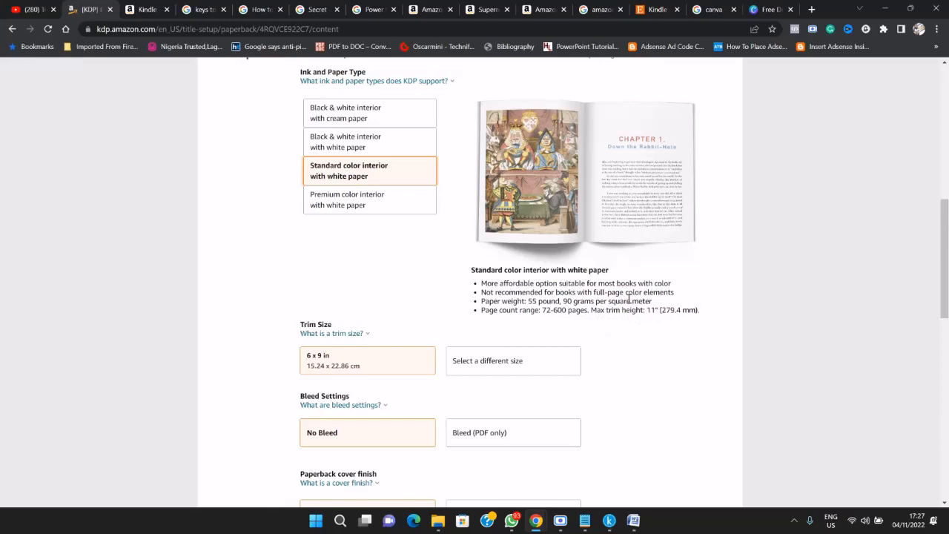
Recheck the cream paper option and set the ink and paper type to black & white interior with white paper
click(348, 120)
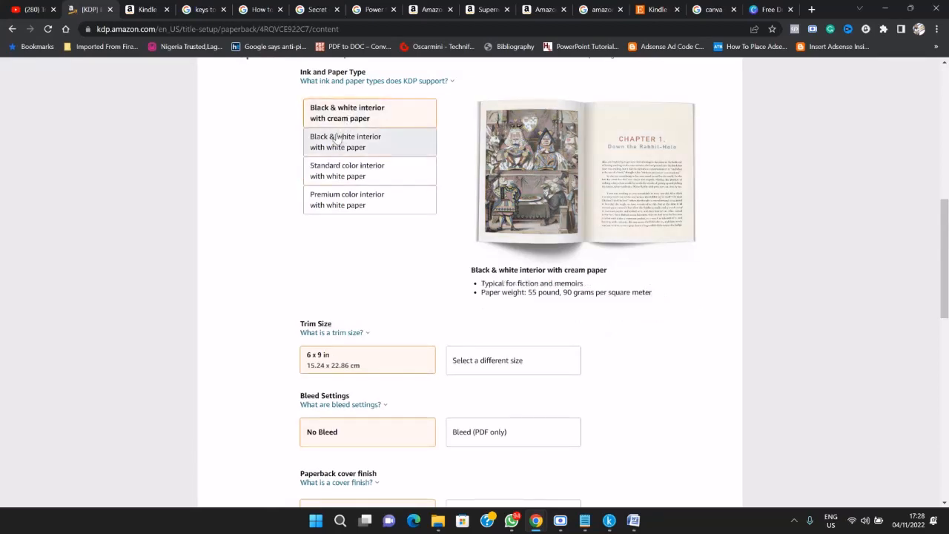
click(336, 139)
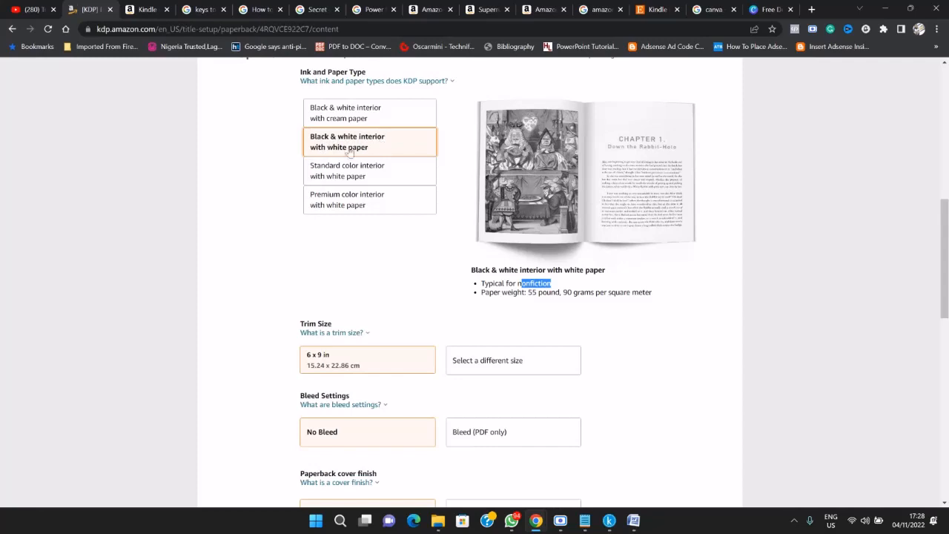
click(624, 288)
Try the 5.5 x 8.5 in trim size from the alternative sizes and set the trim size back to 6 x 9 in
scroll(549, 319, down, 2)
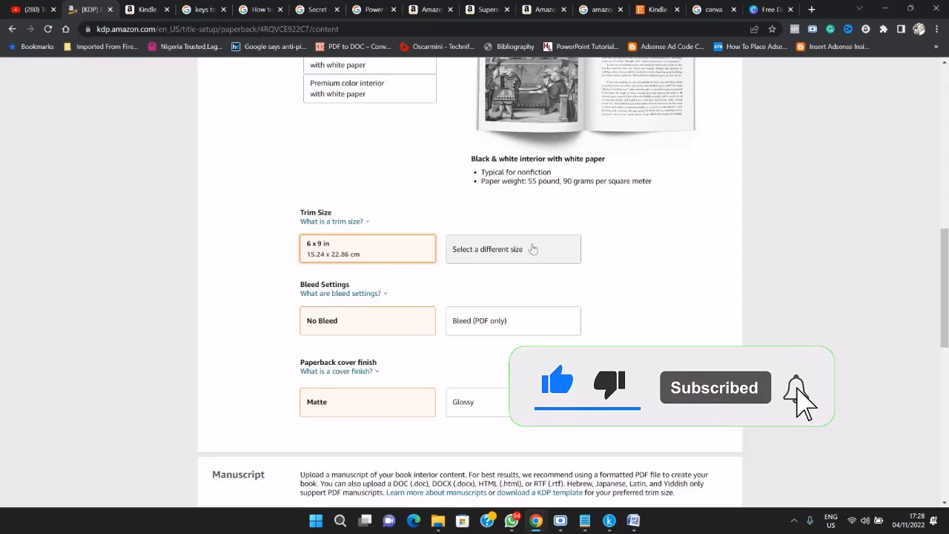
scroll(631, 212, up, 2)
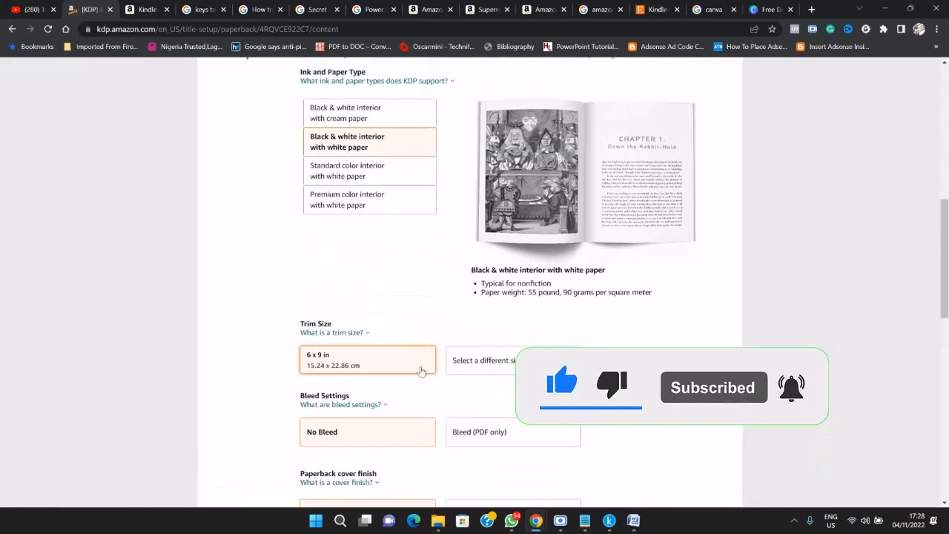
click(365, 439)
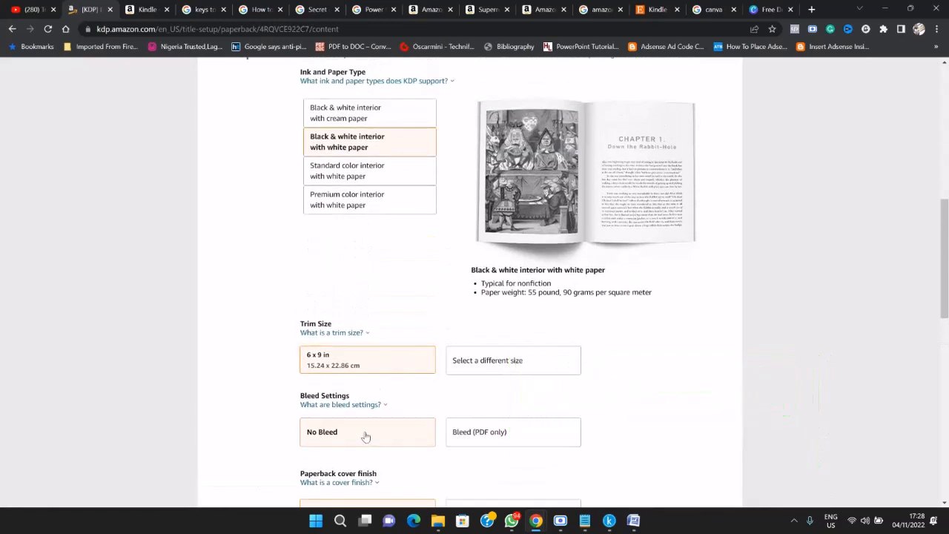
click(382, 359)
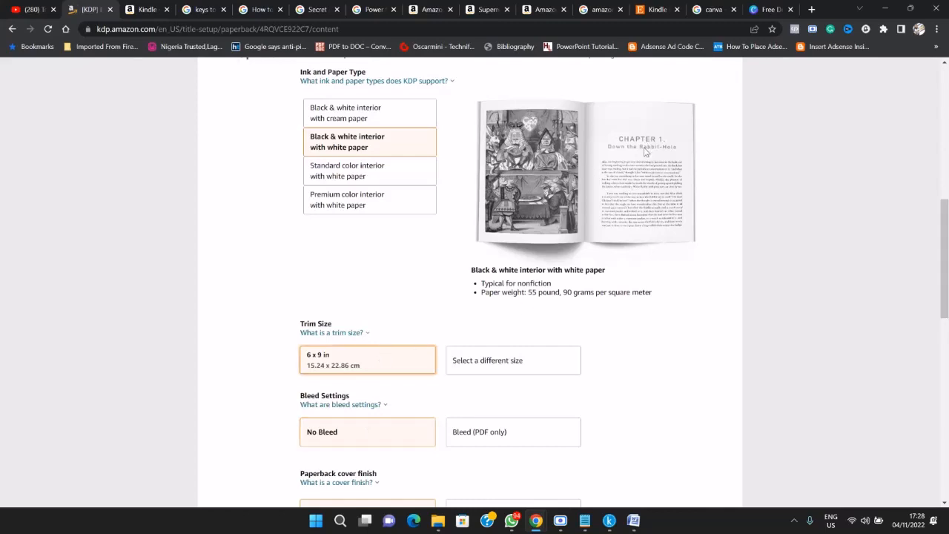
click(508, 364)
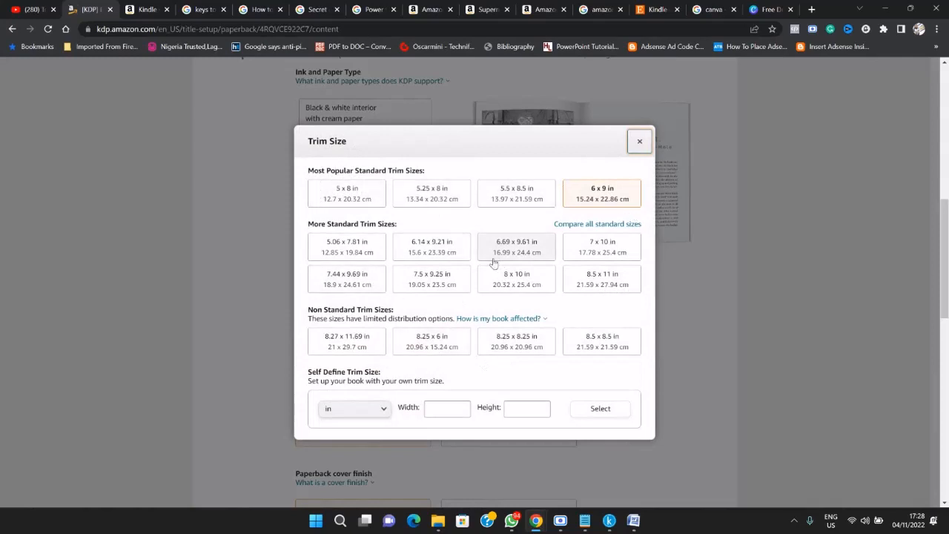
click(516, 195)
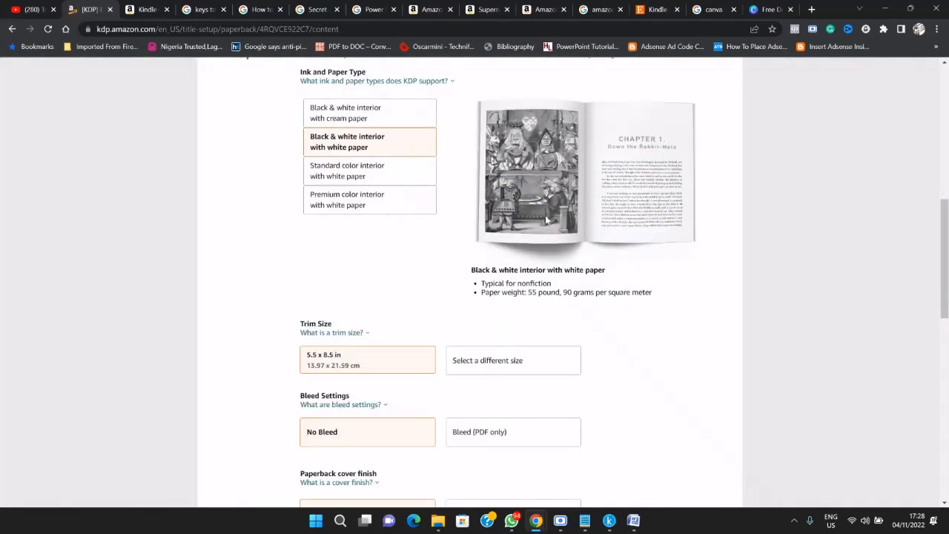
click(487, 371)
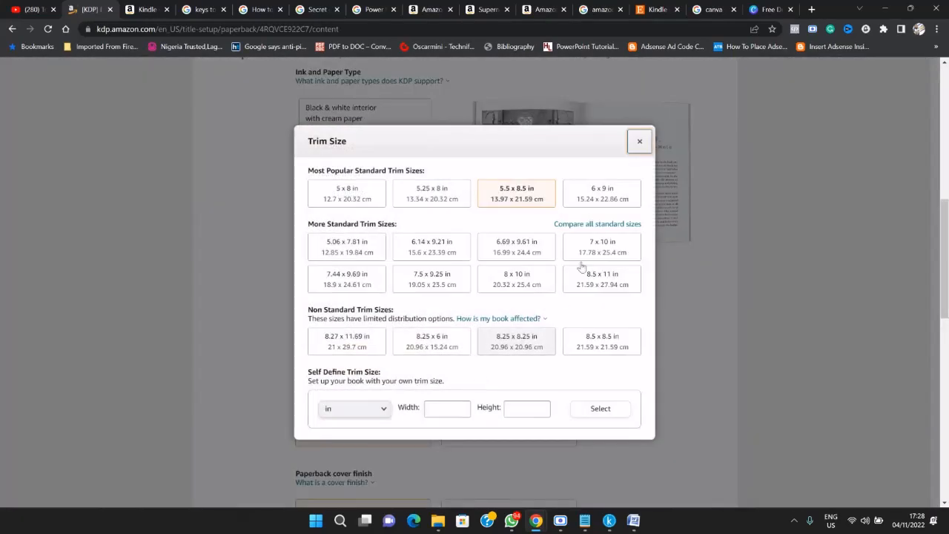
click(598, 192)
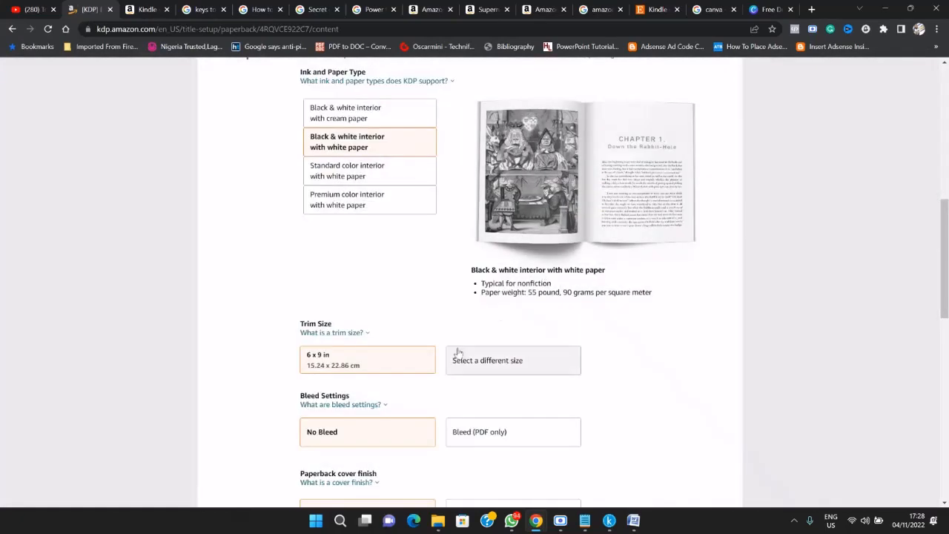
Try the Bleed (PDF only) setting and switch the bleed setting back to No Bleed
scroll(435, 289, down, 2)
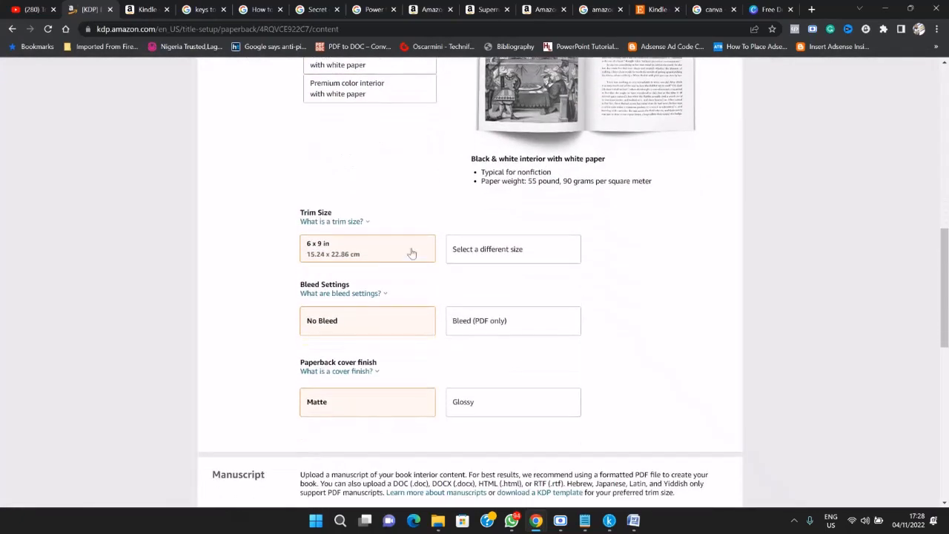
click(321, 295)
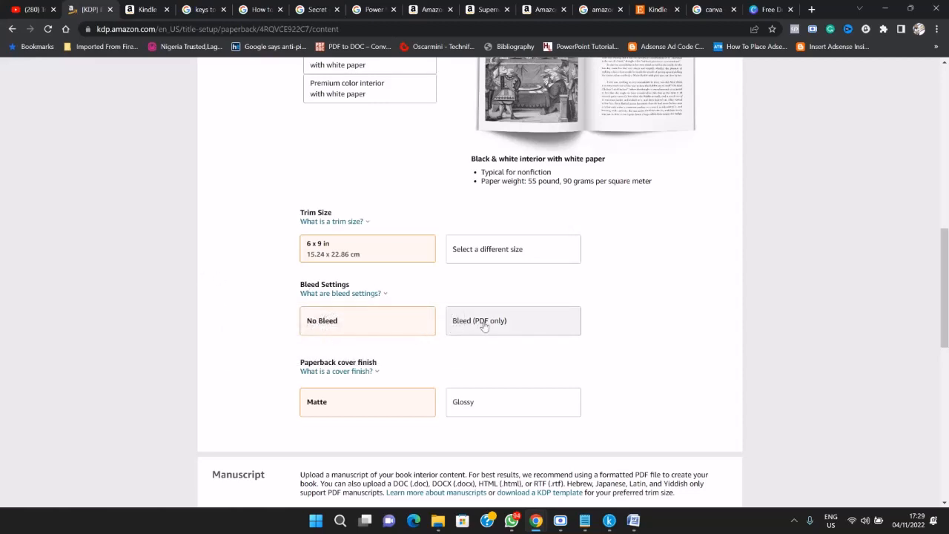
click(326, 324)
click(519, 330)
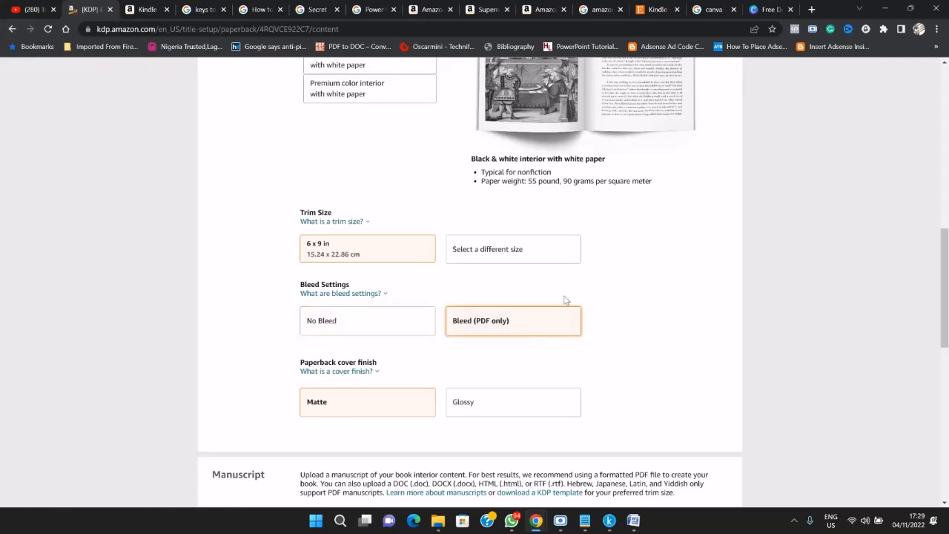
click(360, 326)
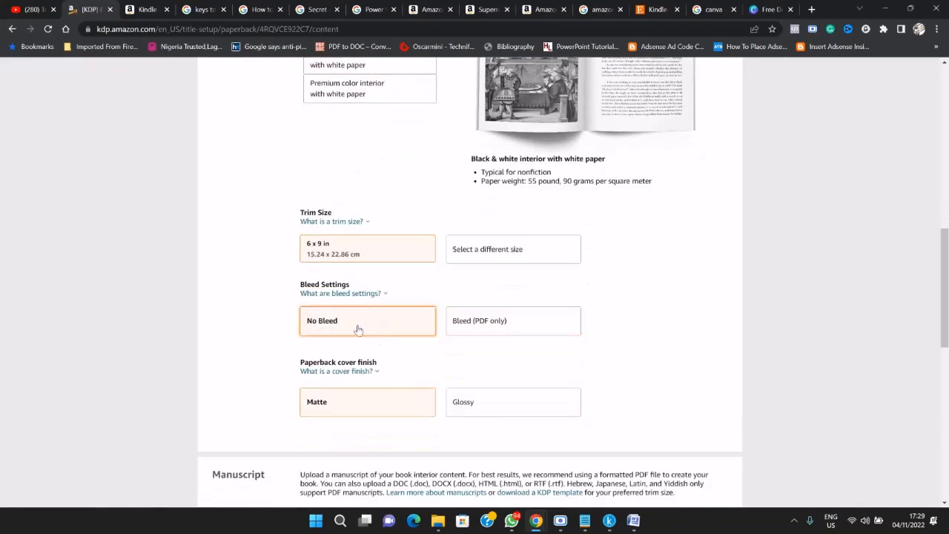
Try the Glossy paperback cover finish and switch it back to Matte
scroll(458, 309, down, 2)
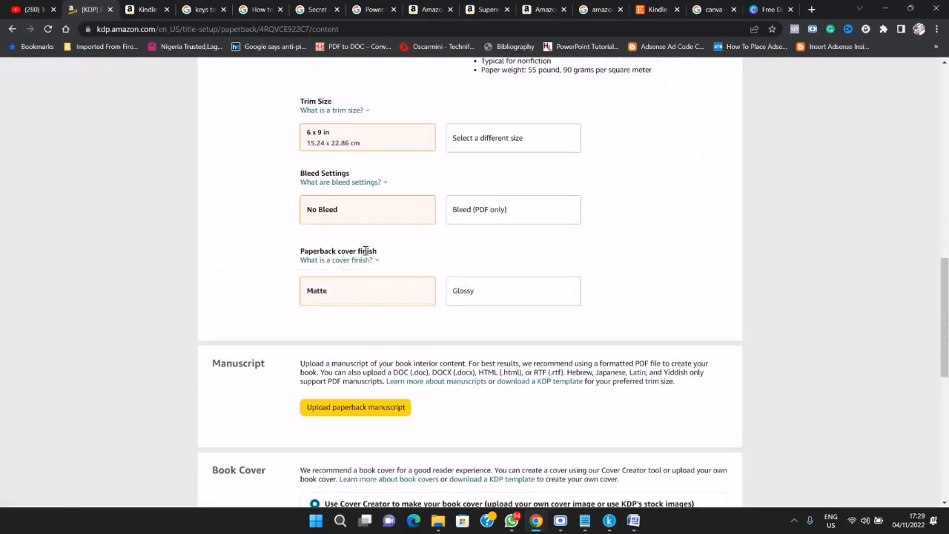
scroll(437, 247, down, 1)
scroll(475, 249, up, 3)
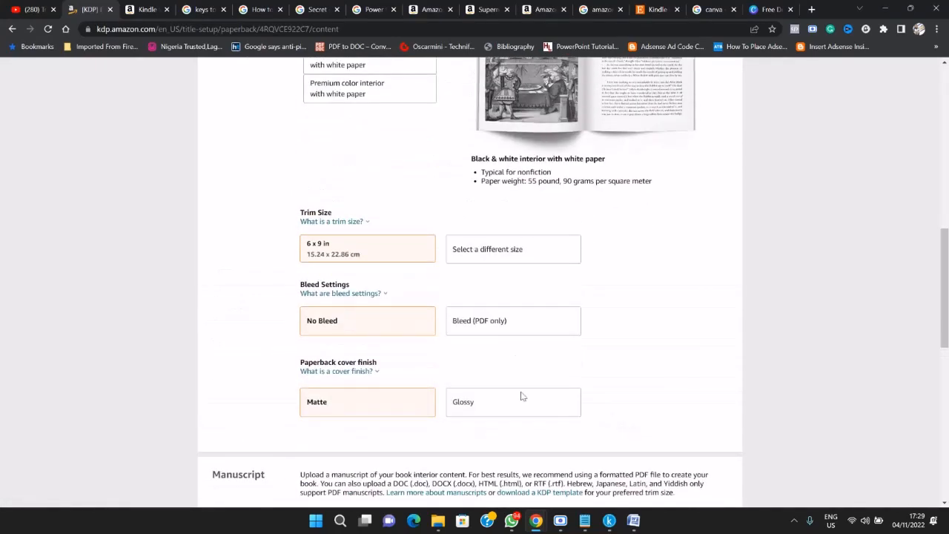
click(499, 403)
scroll(586, 306, up, 1)
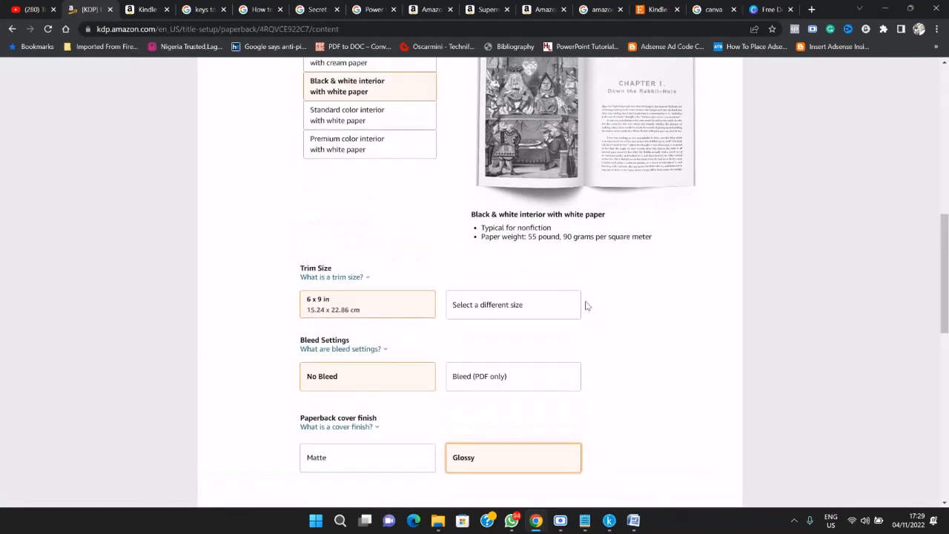
scroll(577, 136, up, 2)
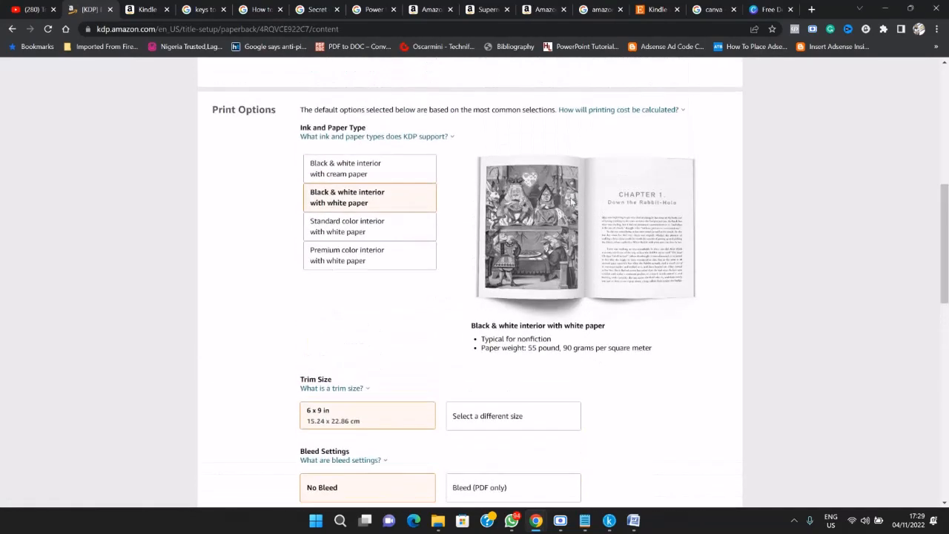
scroll(616, 201, down, 3)
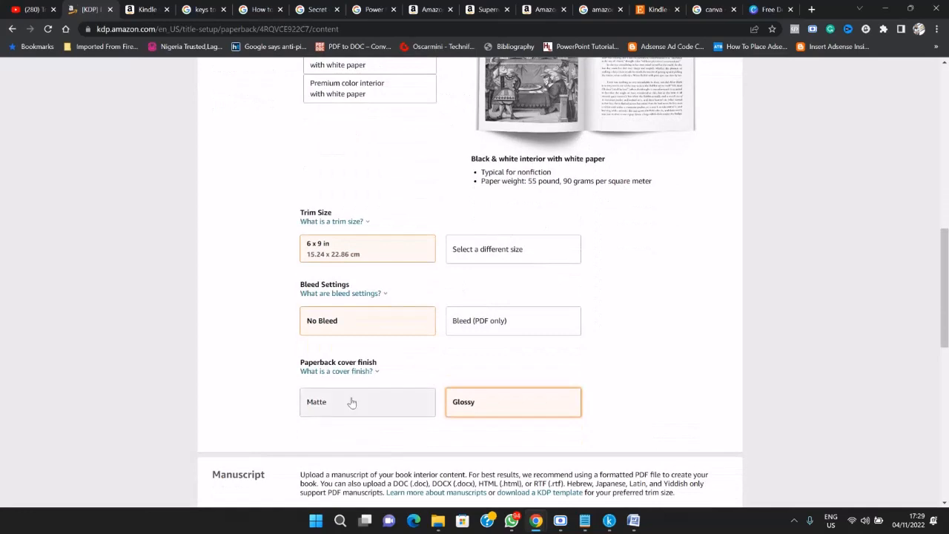
click(350, 403)
scroll(678, 233, up, 2)
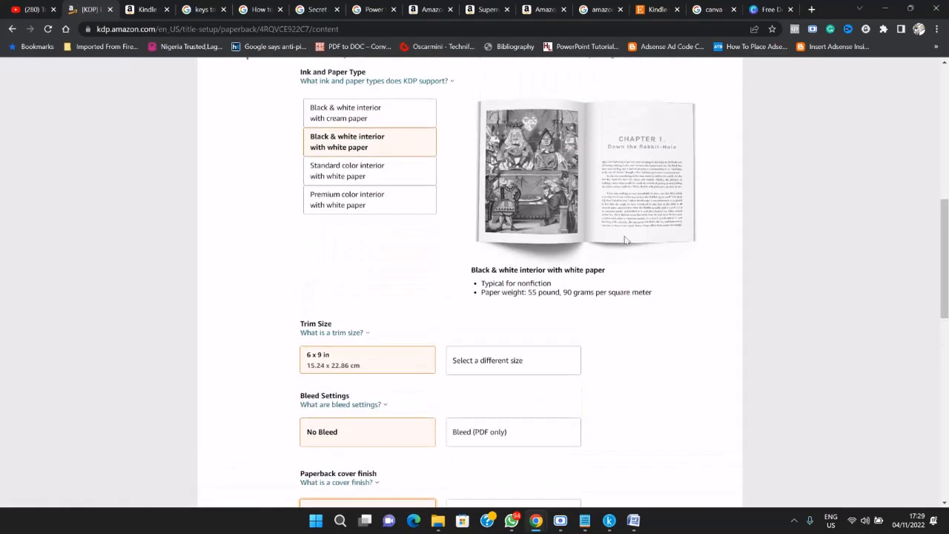
Compare the Glossy cover finish with the other print options once more and return the paperback cover finish to Matte
scroll(587, 224, down, 3)
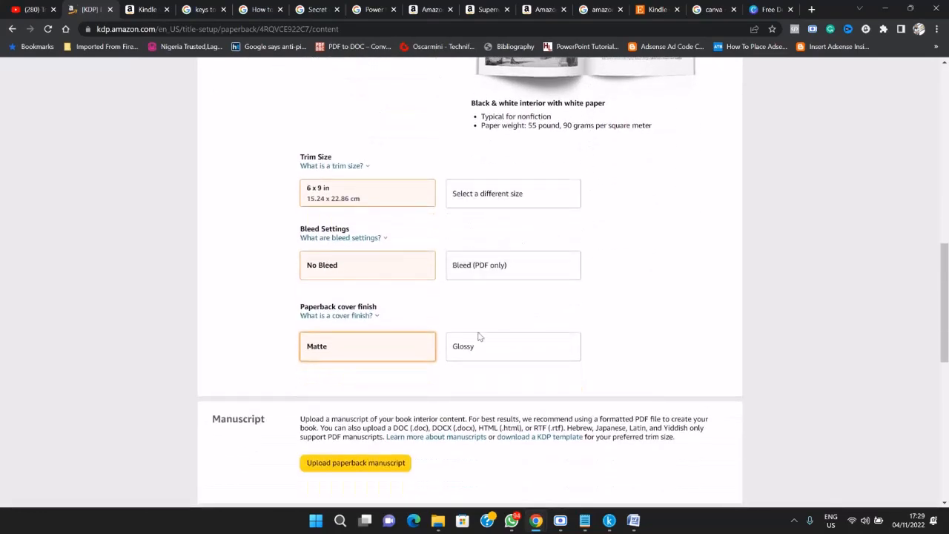
click(369, 316)
click(498, 354)
scroll(622, 324, up, 3)
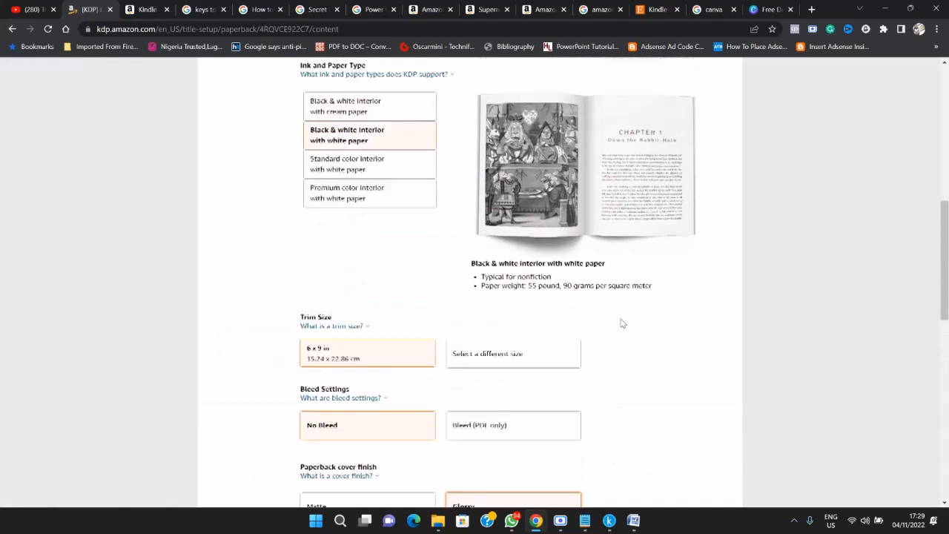
scroll(621, 323, up, 2)
scroll(593, 338, down, 3)
click(398, 408)
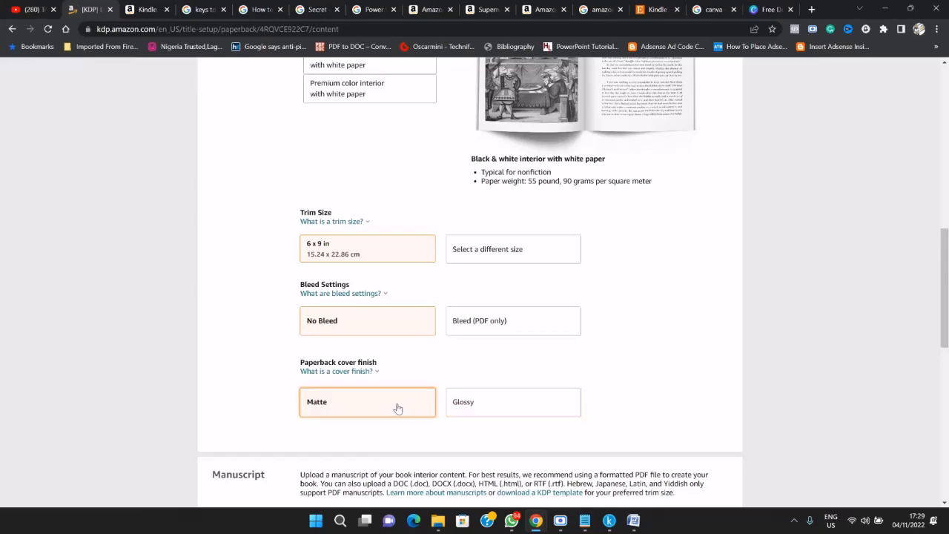
Check the accepted manuscript formats in the Manuscript section and open the KDP template download page
scroll(653, 328, down, 5)
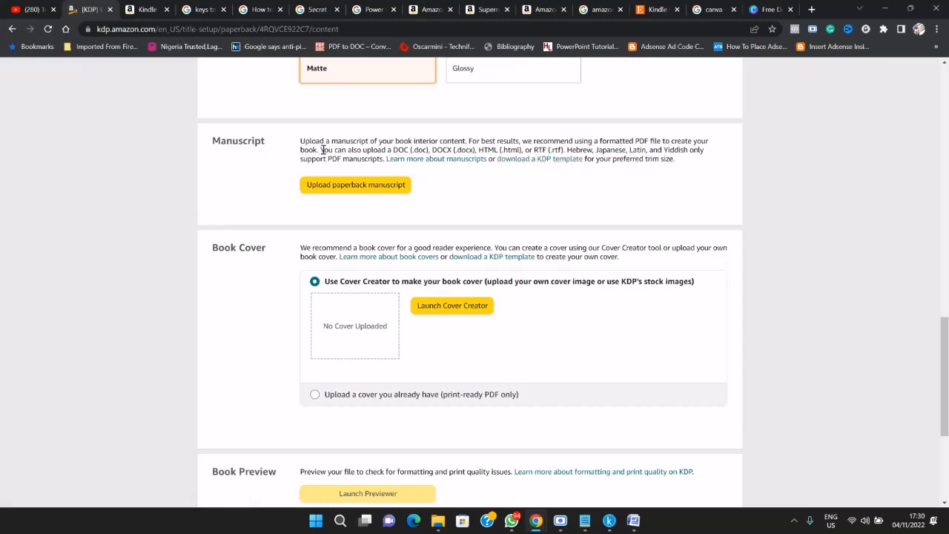
drag(322, 150, 427, 150)
click(431, 150)
click(550, 162)
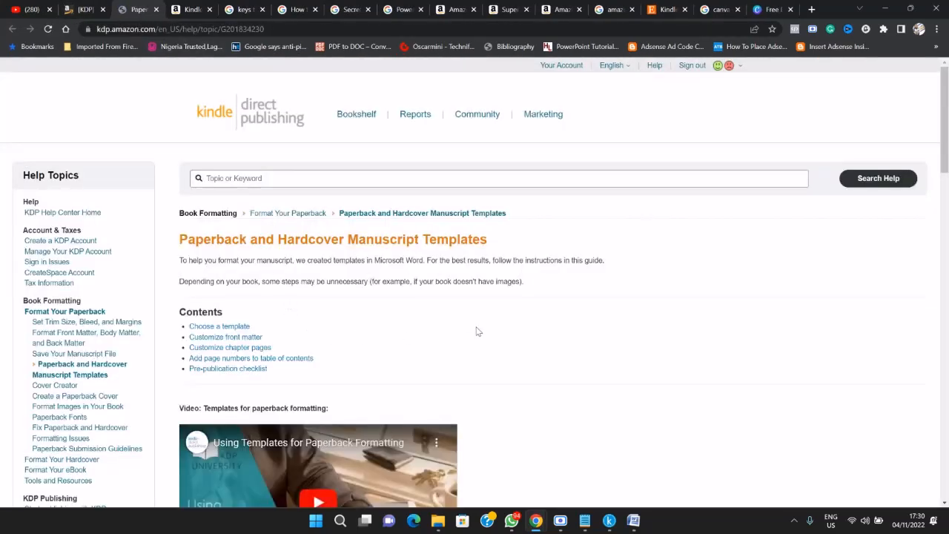
Read through the paperback template guide, from the template choice and common trim size to the pre-publication checklist
scroll(489, 312, down, 6)
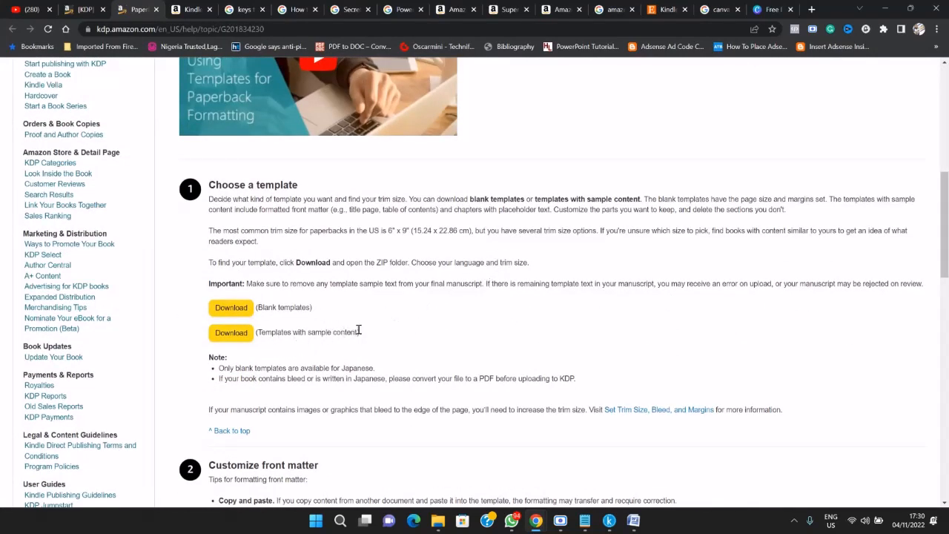
scroll(417, 318, down, 2)
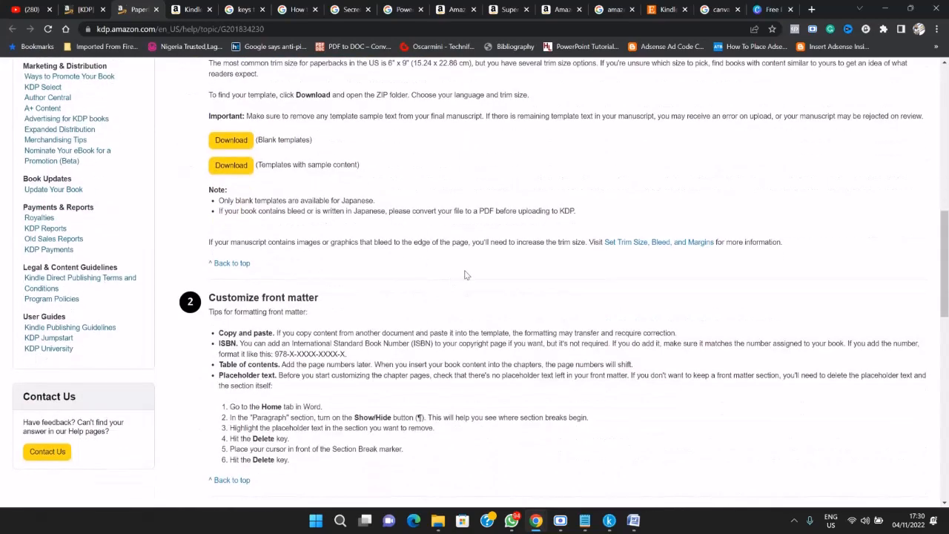
scroll(464, 275, down, 5)
scroll(462, 273, down, 3)
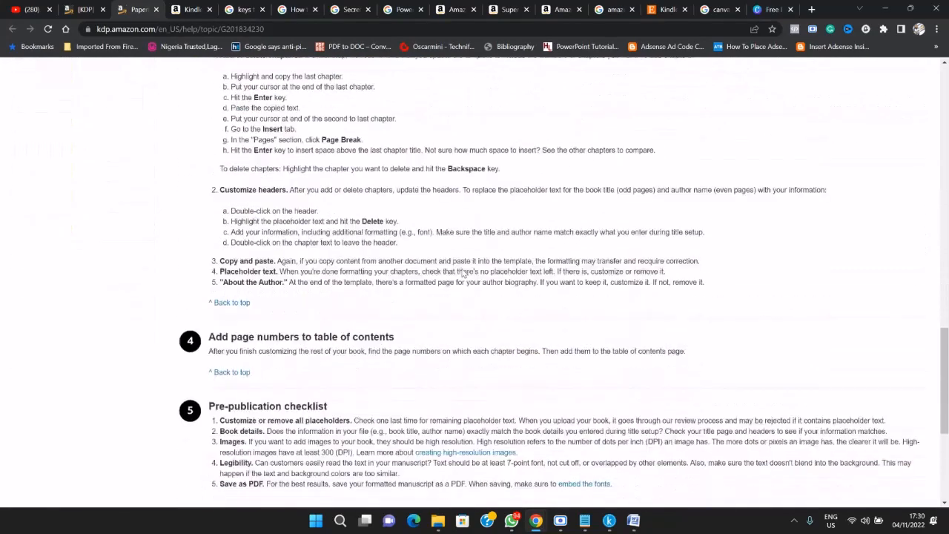
scroll(462, 274, down, 3)
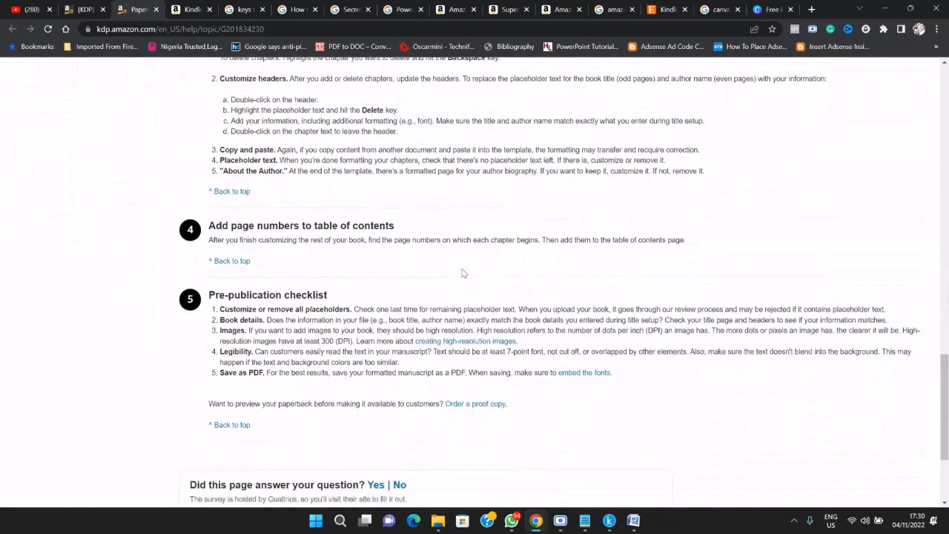
scroll(329, 230, up, 15)
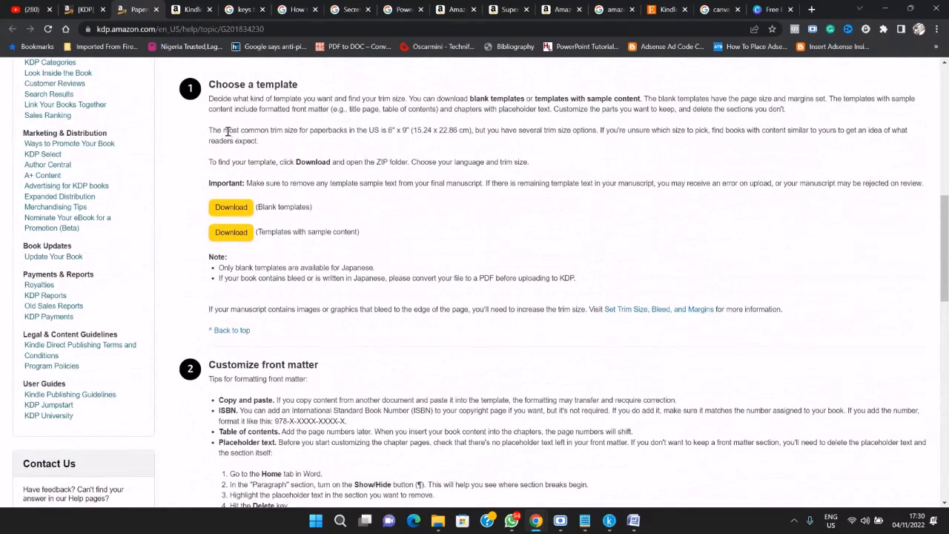
drag(207, 129, 261, 131)
click(291, 133)
drag(390, 130, 435, 132)
click(362, 164)
Download the paperback templates with sample content and show the downloaded archive in its folder
click(229, 233)
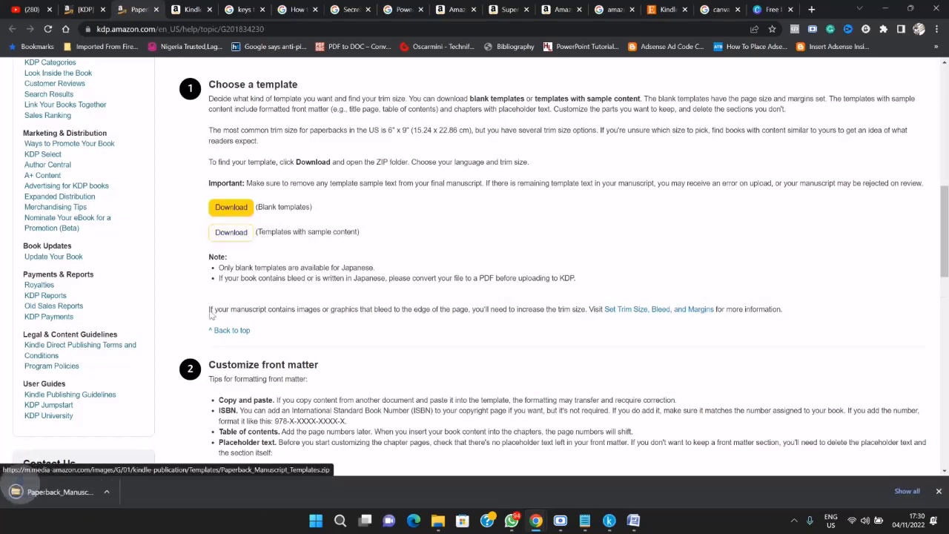
click(116, 495)
click(133, 452)
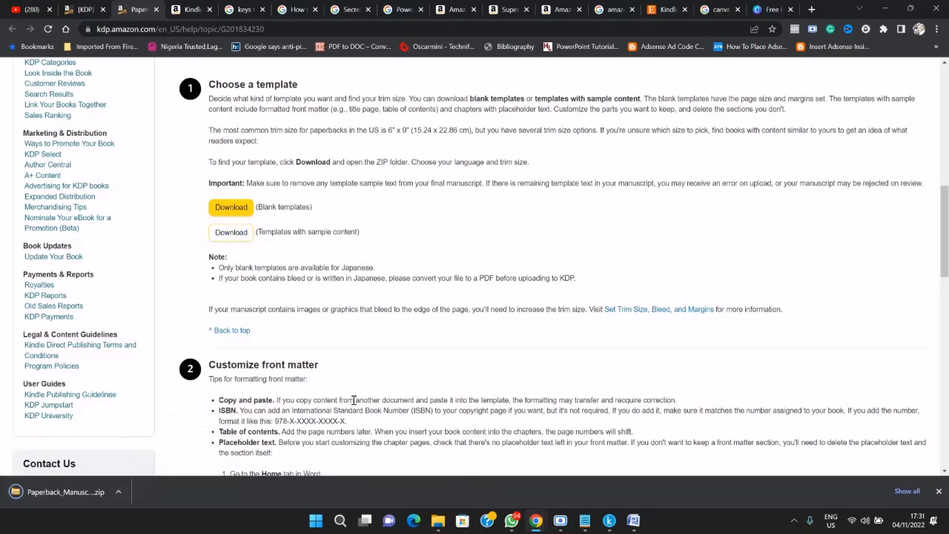
click(117, 493)
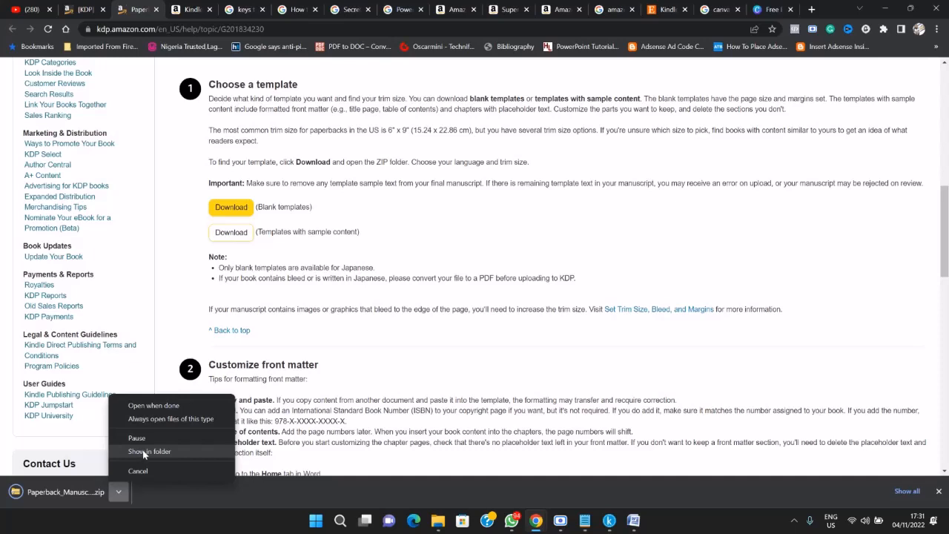
click(147, 506)
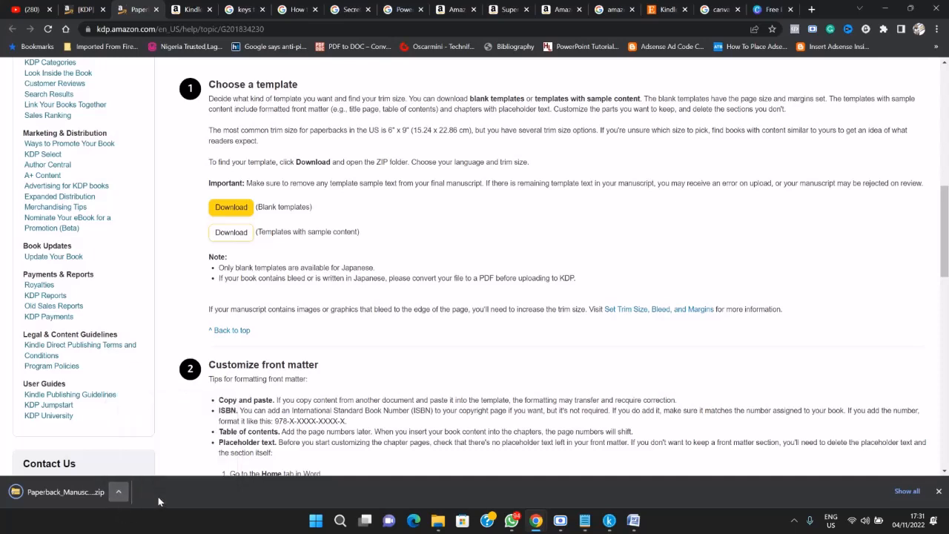
click(118, 495)
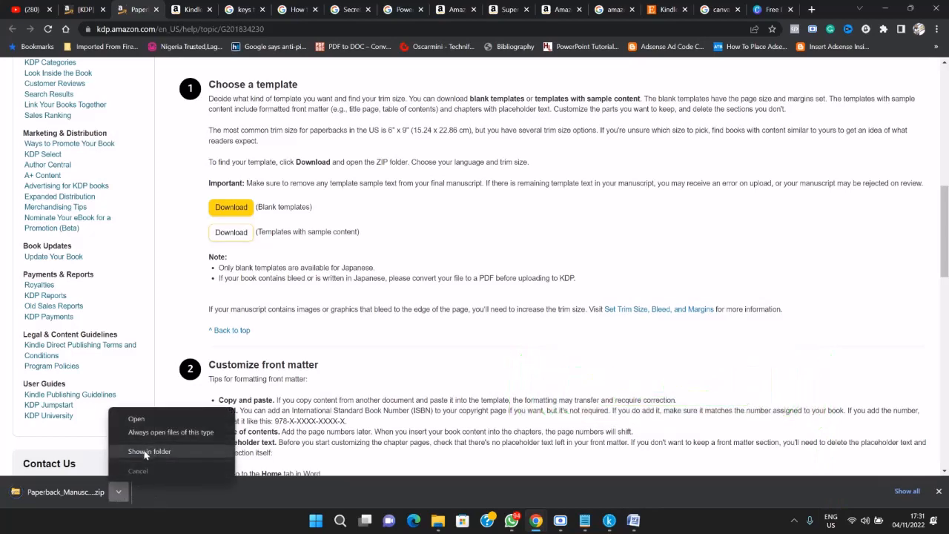
click(134, 450)
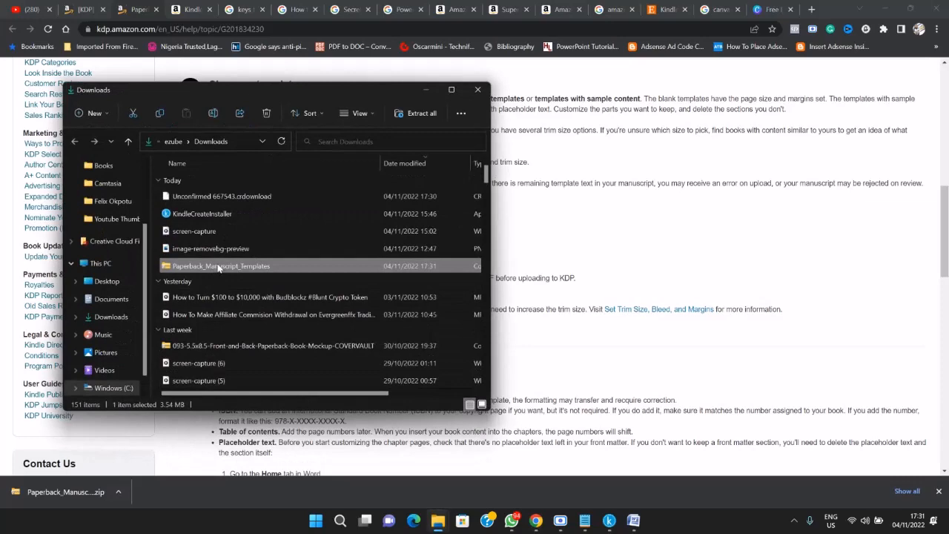
Extract the Paperback_Manuscript_Templates archive with WinRAR into a folder of the same name in Downloads
right_click(219, 268)
mouse_move(344, 428)
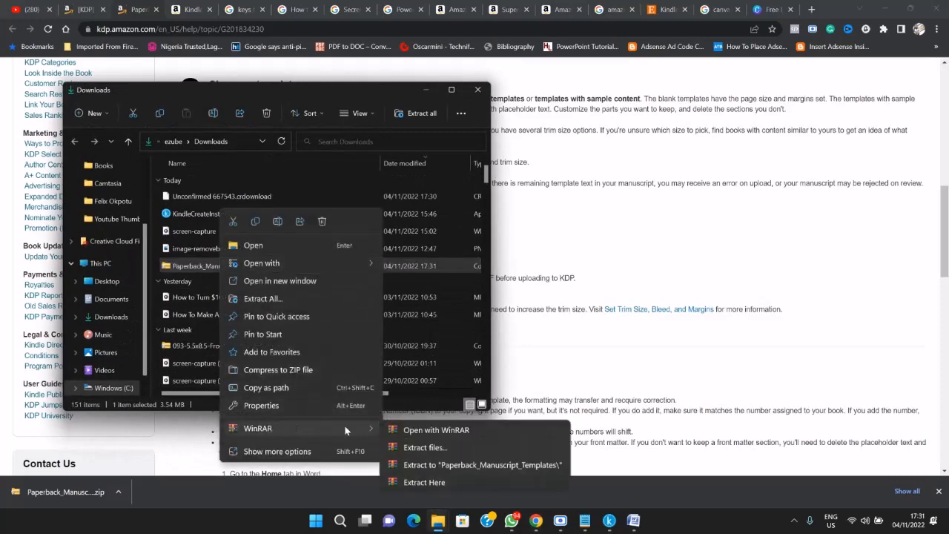
click(436, 451)
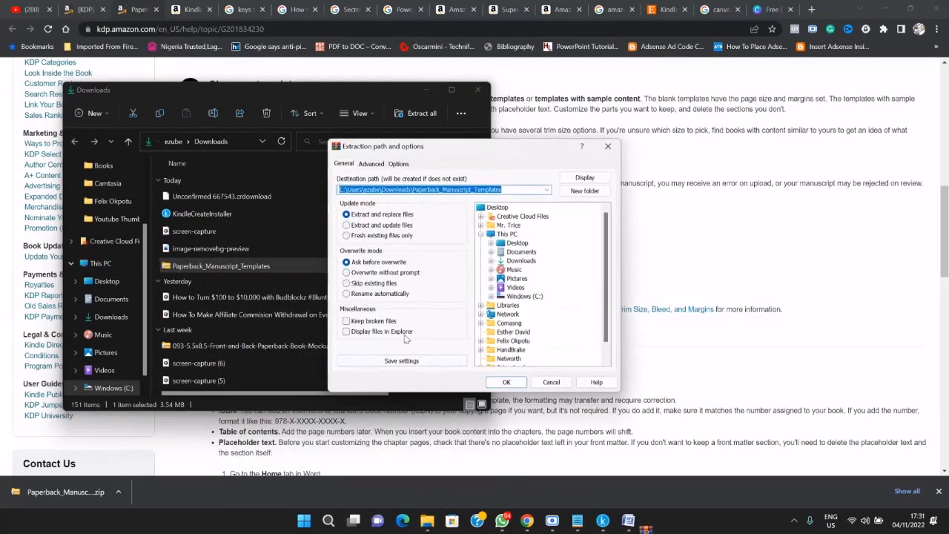
click(506, 382)
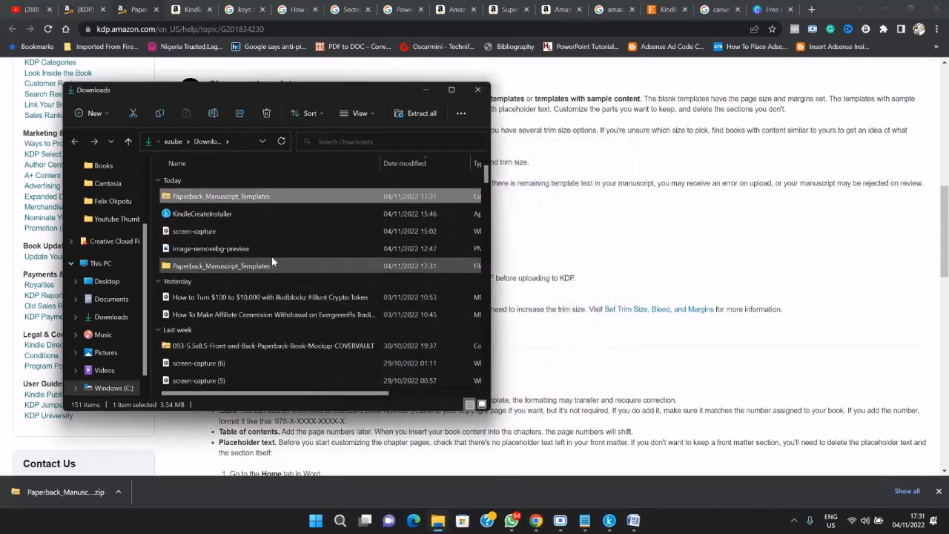
Browse the template archive to its English folder and try to open the 6 x 9 in document from there
double_click(284, 196)
double_click(262, 181)
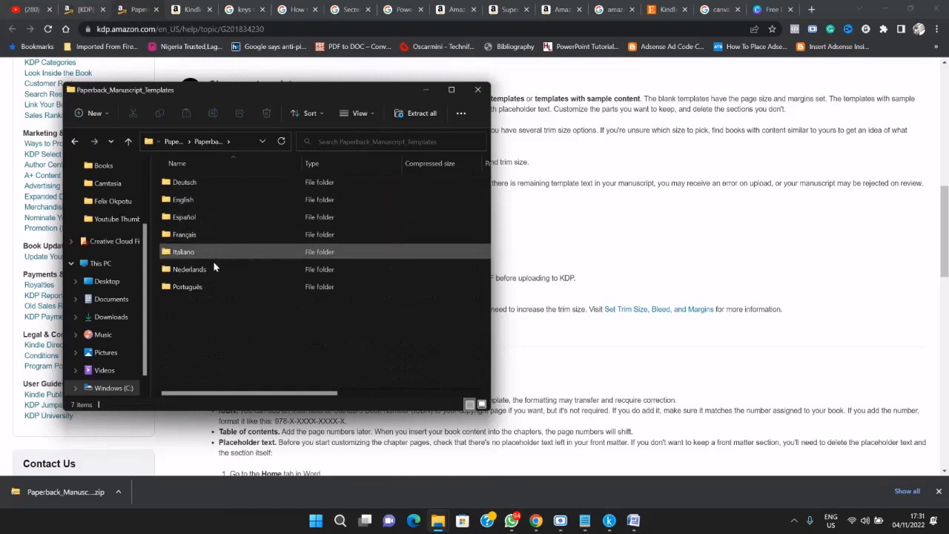
click(203, 200)
double_click(203, 200)
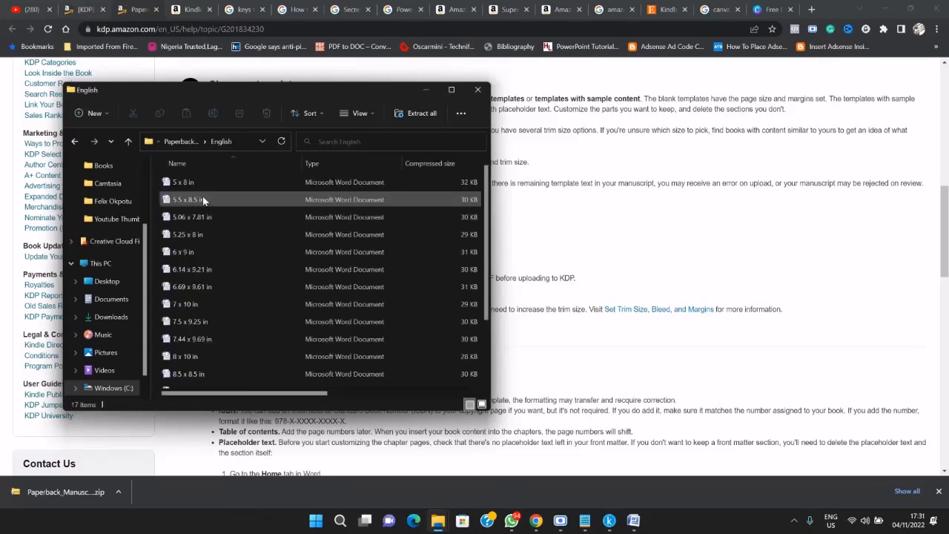
click(218, 256)
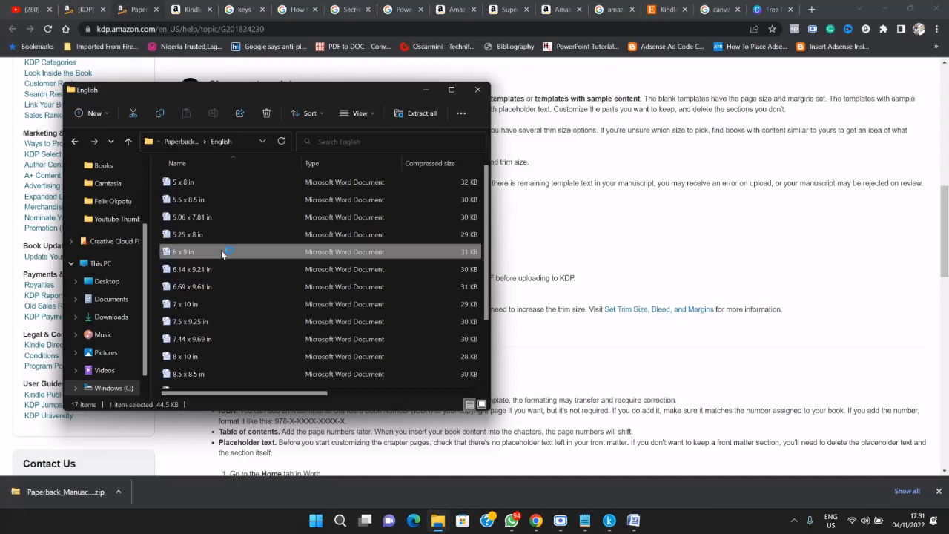
Switch to Microsoft Word and open the 6 x 9 in template from the extracted English templates folder in Downloads
click(634, 519)
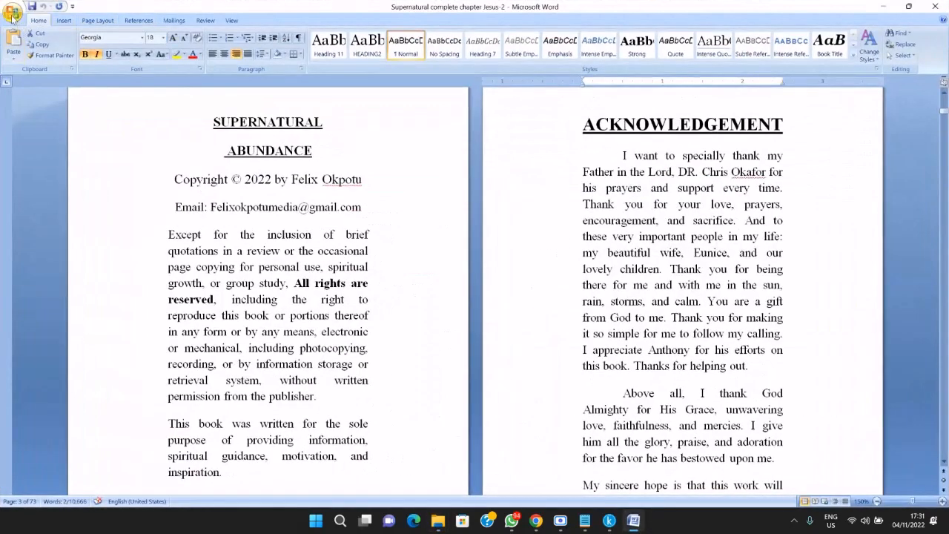
click(13, 17)
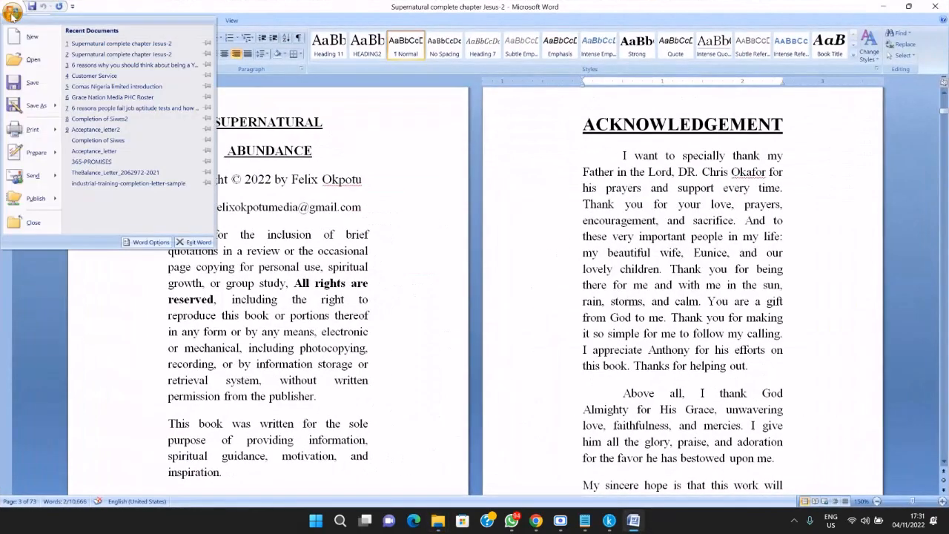
click(33, 59)
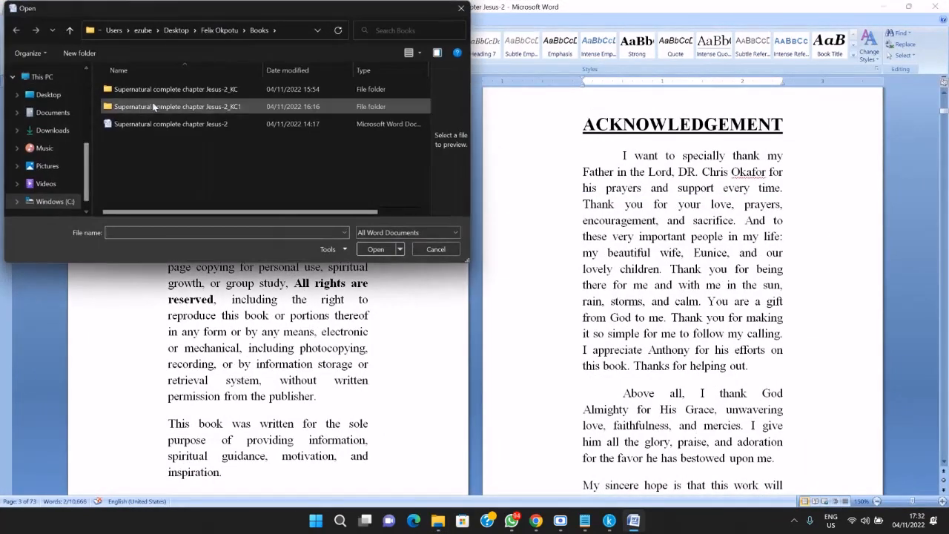
click(52, 130)
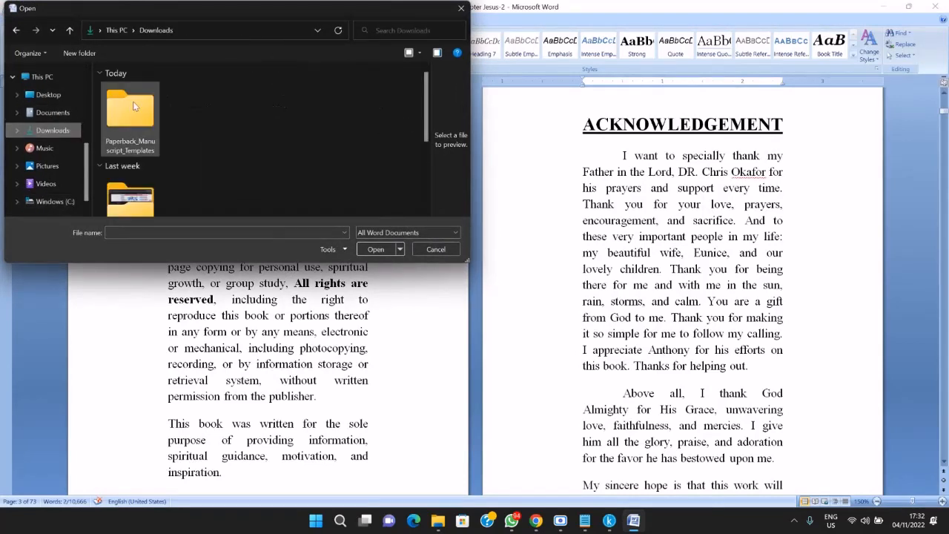
double_click(134, 104)
double_click(159, 105)
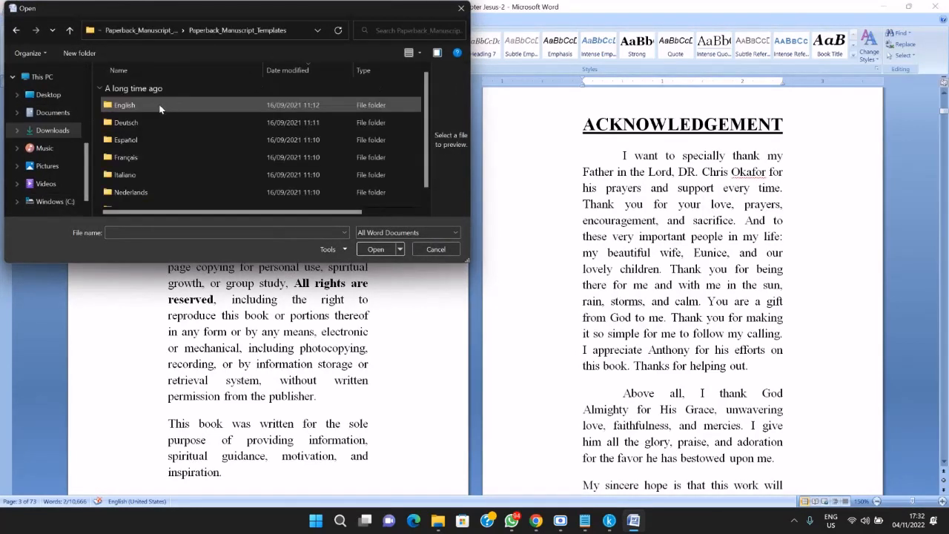
double_click(159, 105)
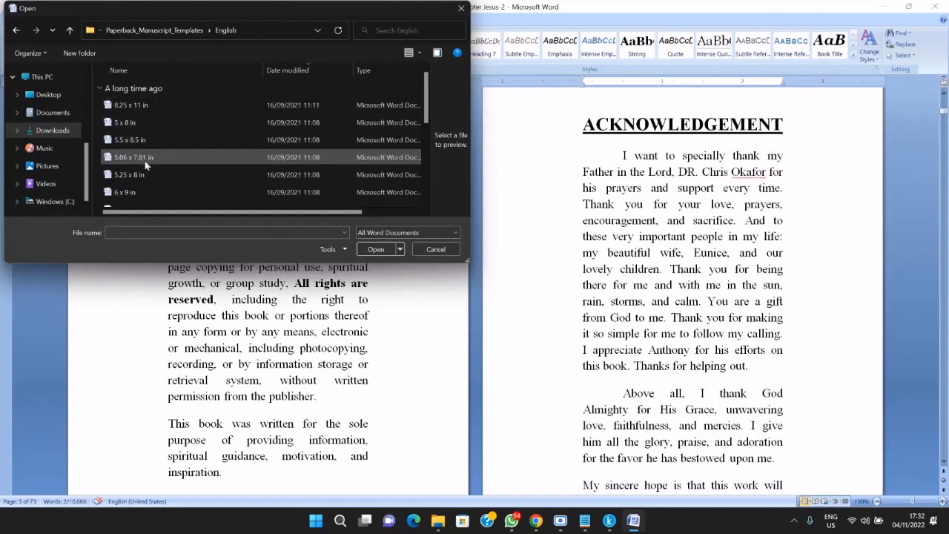
click(146, 191)
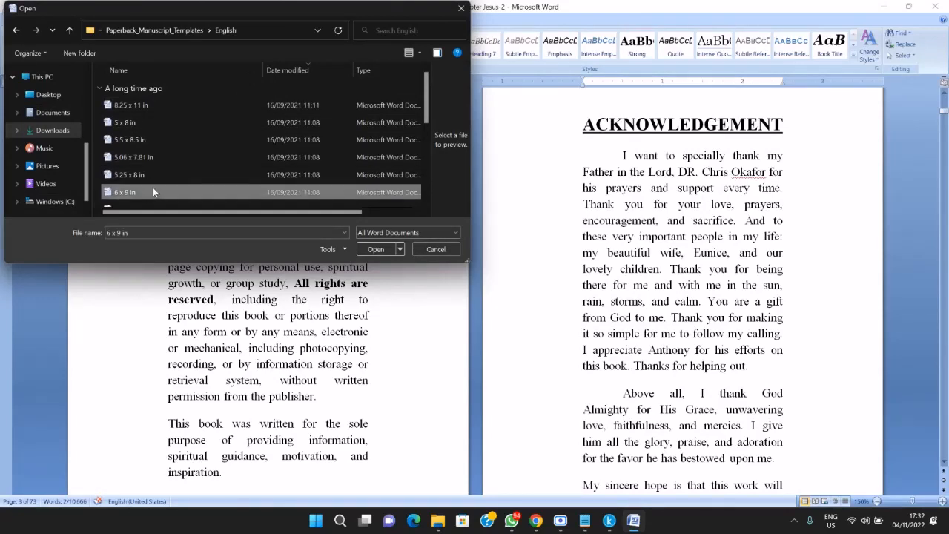
click(375, 250)
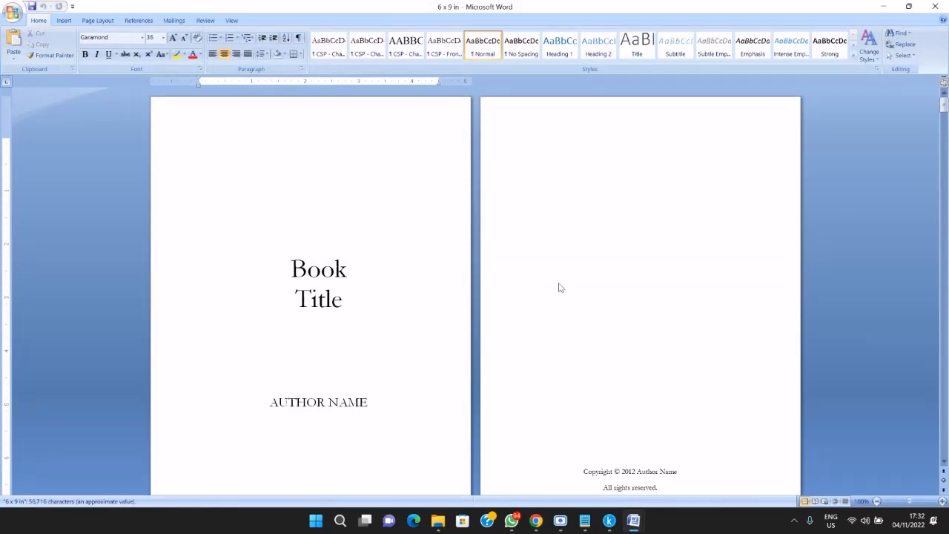
Examine the template's title, copyright, contents, acknowledgments and chapter pages
scroll(558, 290, down, 3)
scroll(558, 300, down, 14)
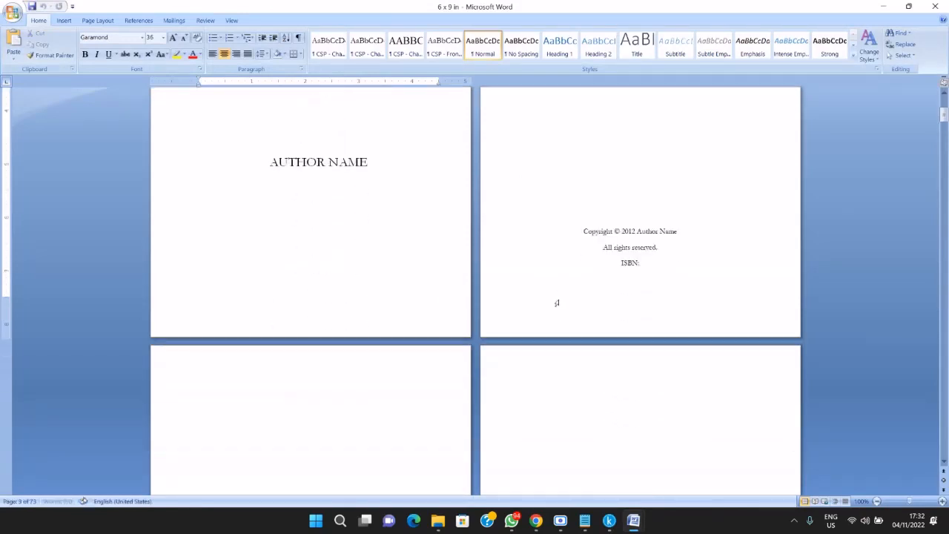
scroll(552, 325, down, 6)
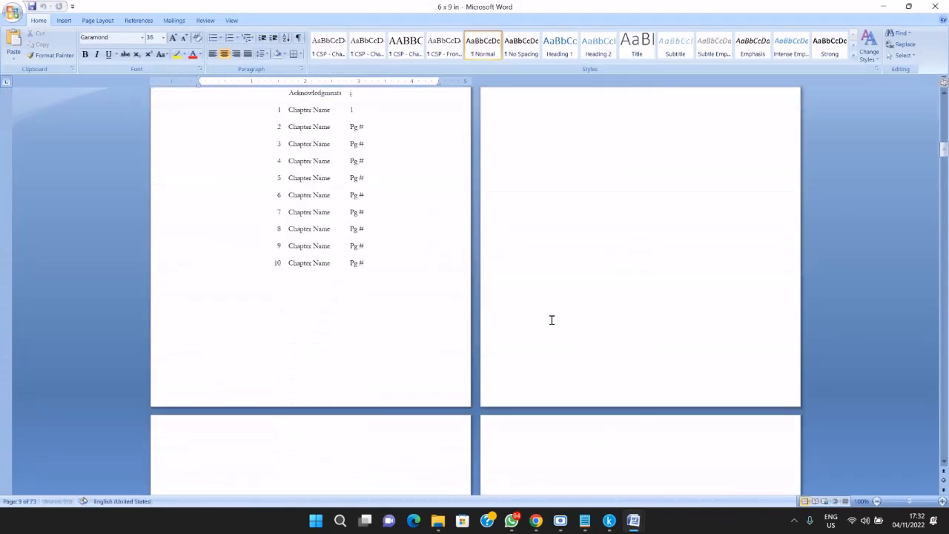
scroll(552, 319, up, 3)
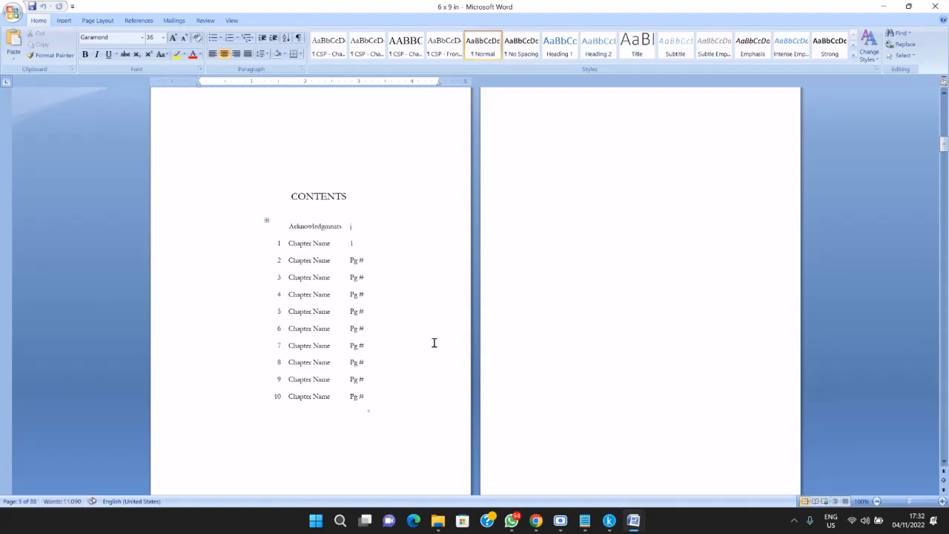
scroll(690, 297, down, 1)
scroll(690, 296, down, 12)
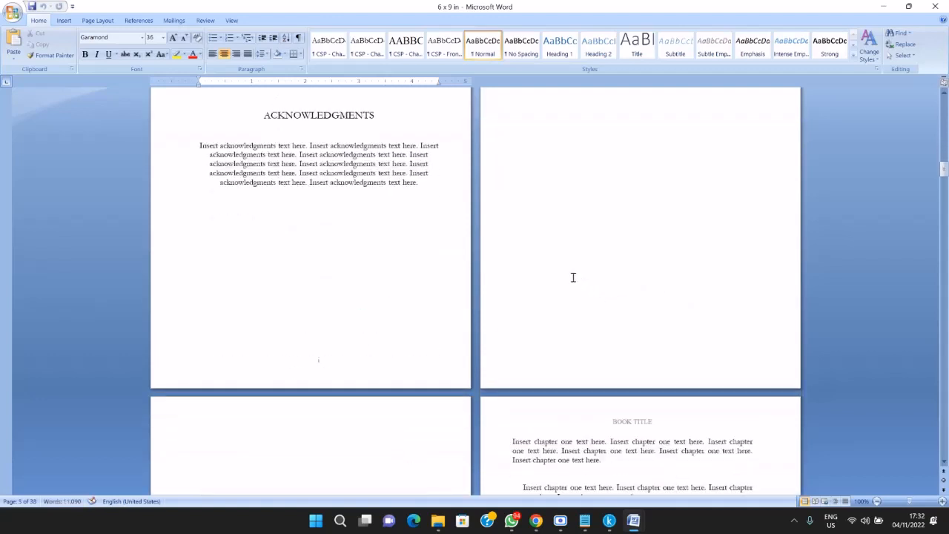
scroll(575, 270, up, 4)
scroll(575, 270, up, 12)
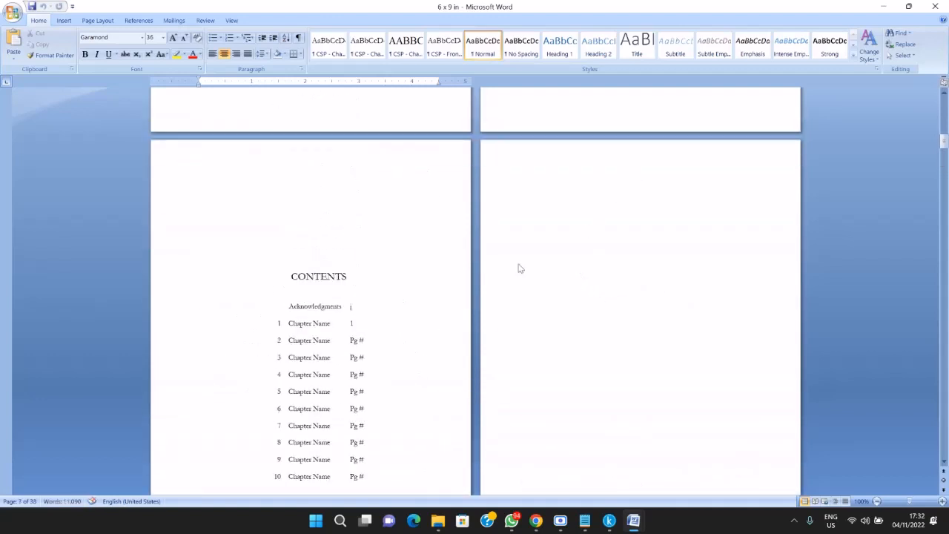
Examine the template's dedication, acknowledgments and chapter pages through to the About the Author page at the end
scroll(642, 270, up, 14)
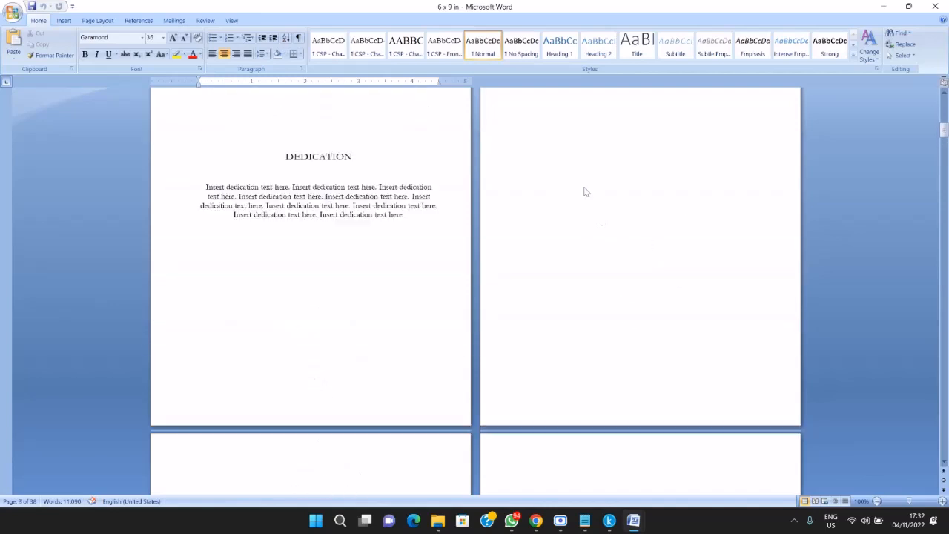
scroll(731, 226, down, 20)
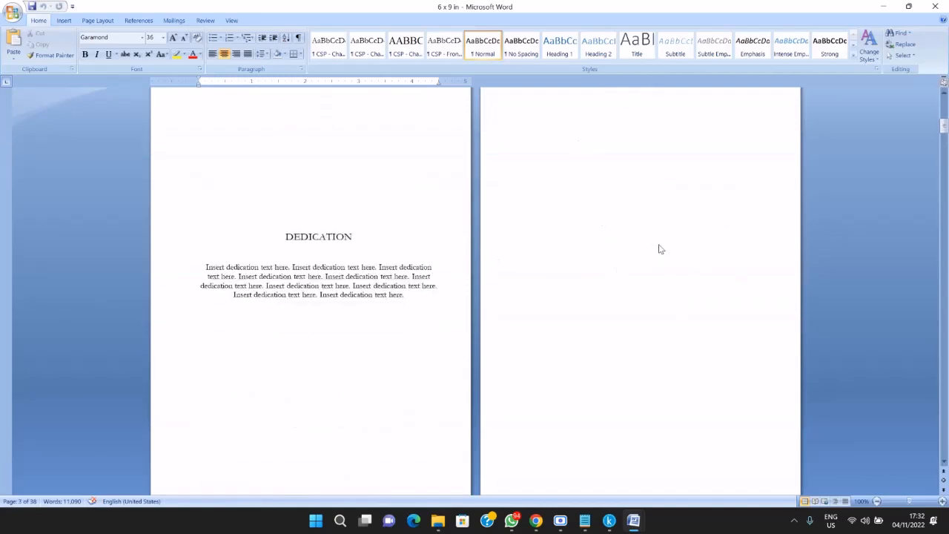
scroll(582, 260, down, 20)
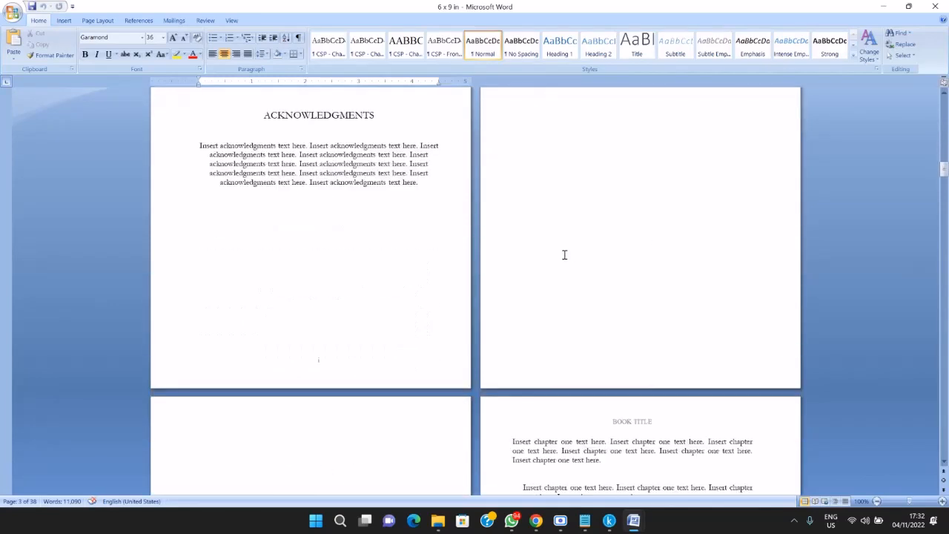
scroll(559, 253, down, 20)
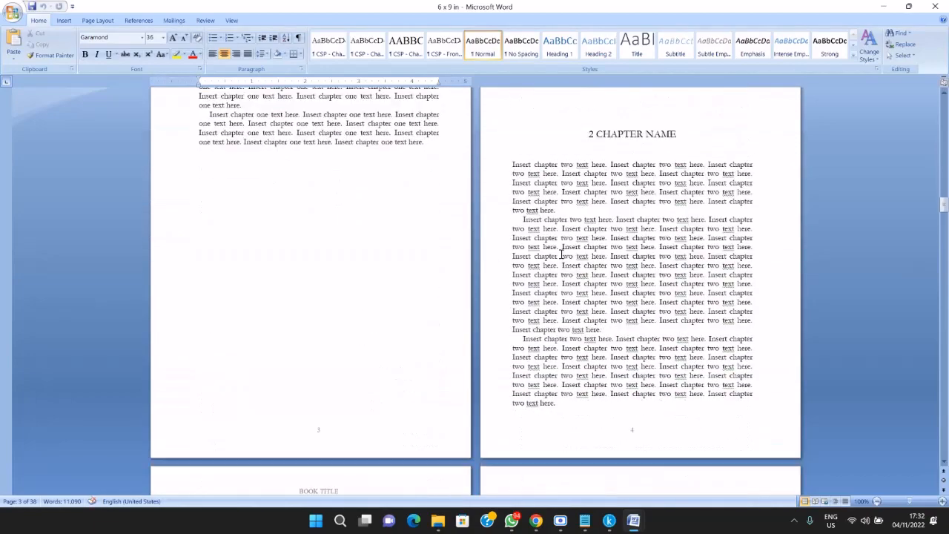
scroll(562, 259, down, 20)
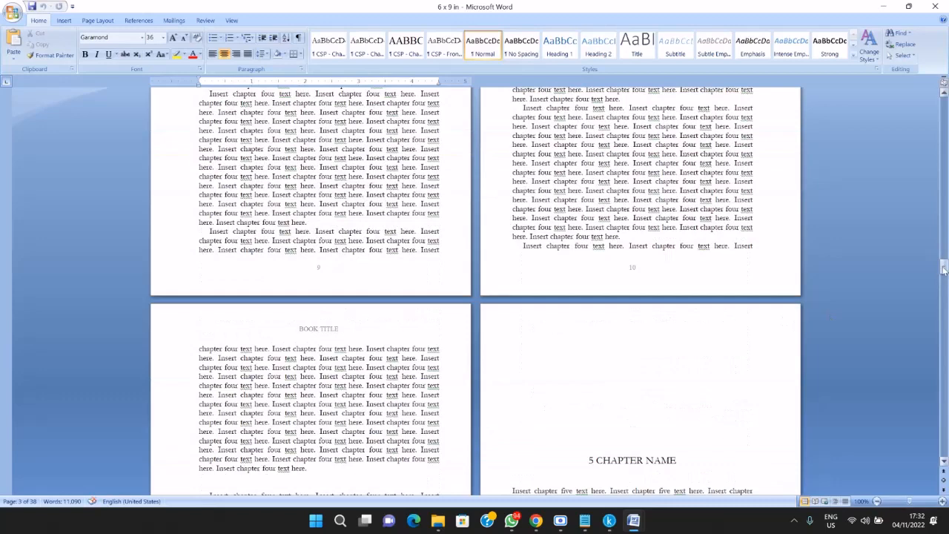
drag(943, 270, 944, 439)
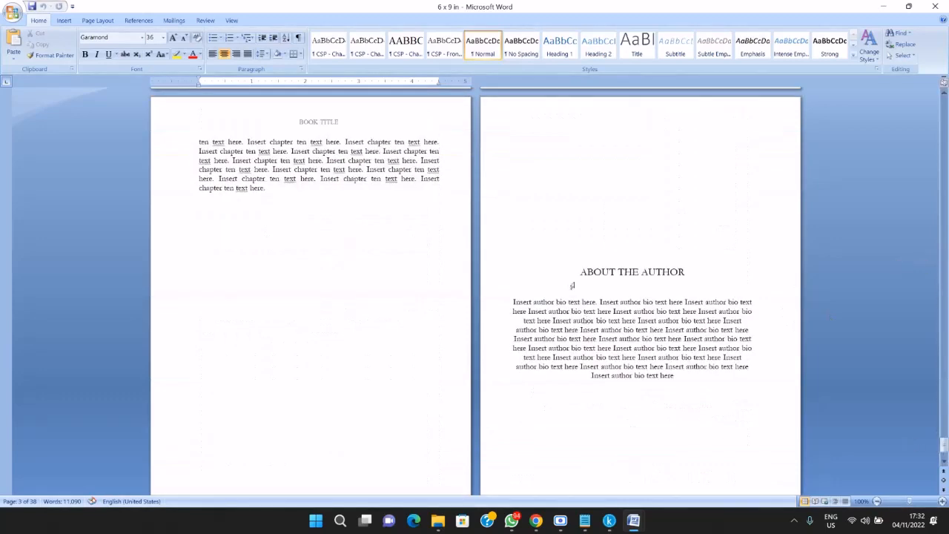
scroll(572, 285, down, 2)
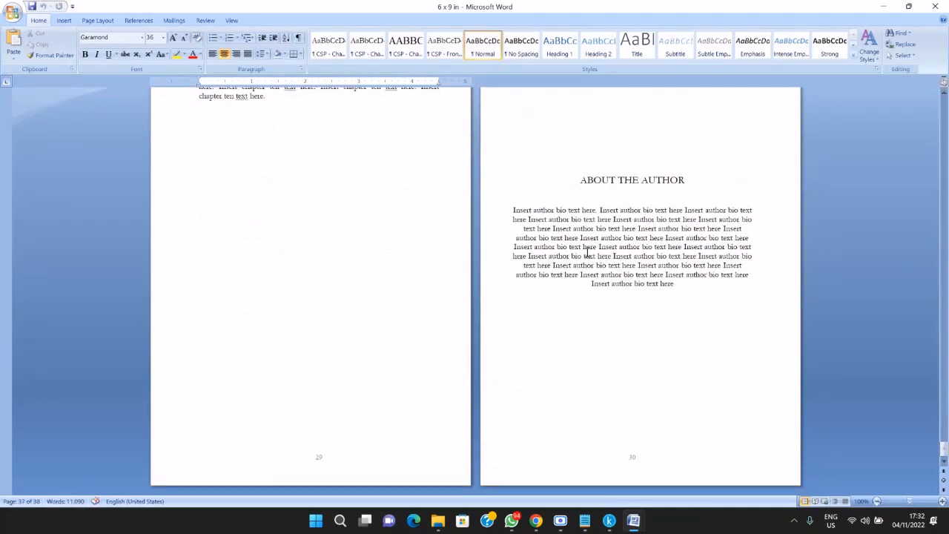
scroll(667, 241, up, 2)
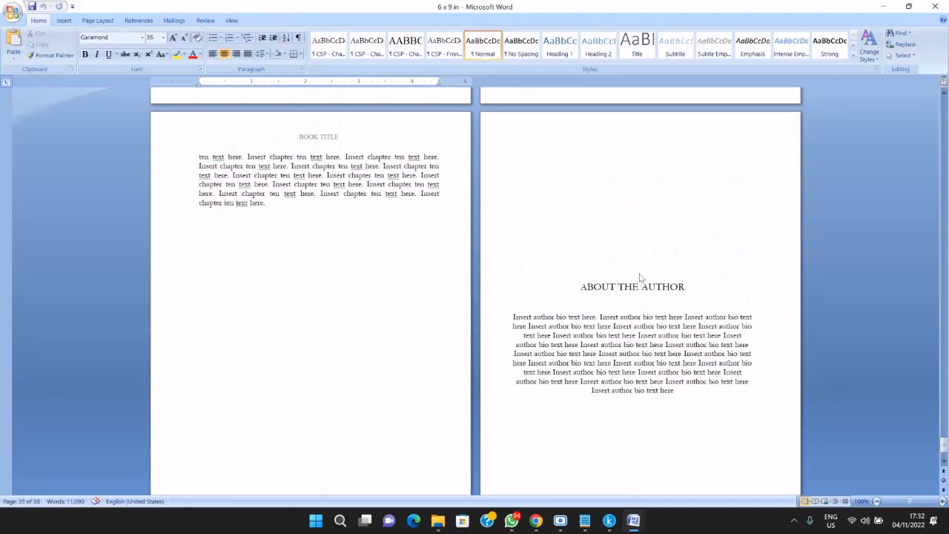
scroll(641, 268, up, 2)
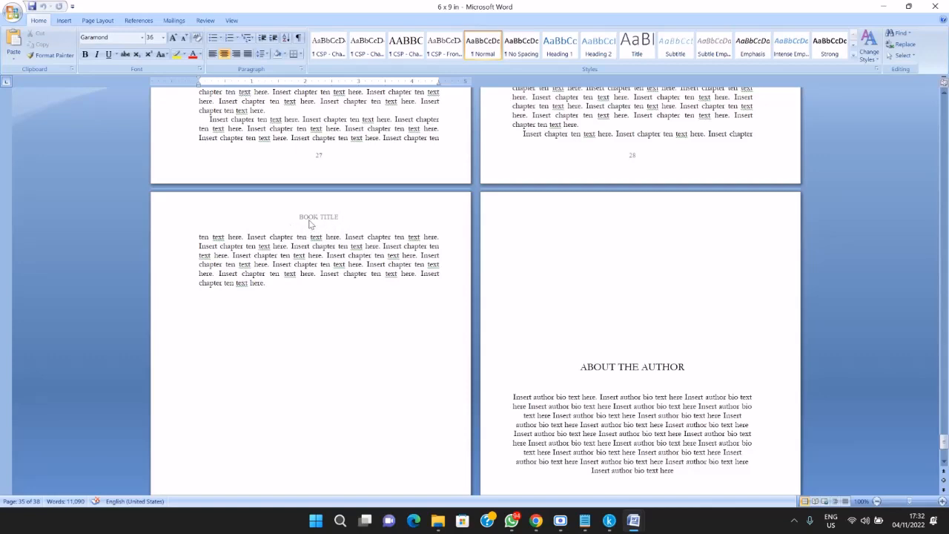
scroll(344, 223, up, 15)
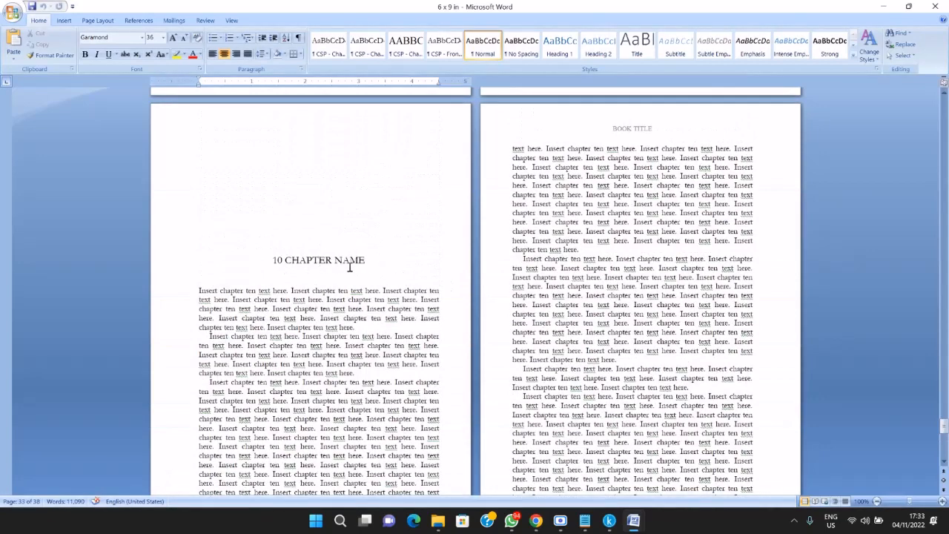
scroll(604, 278, up, 2)
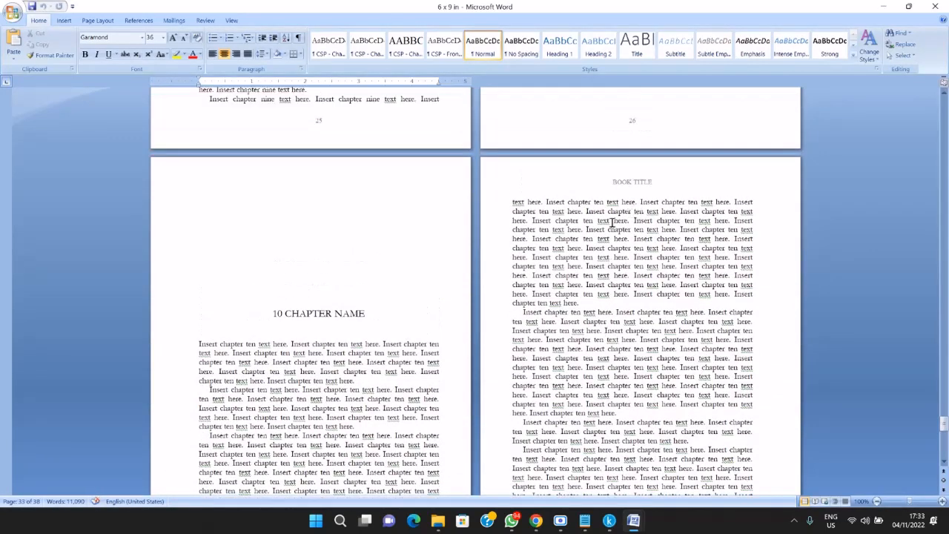
scroll(612, 217, down, 10)
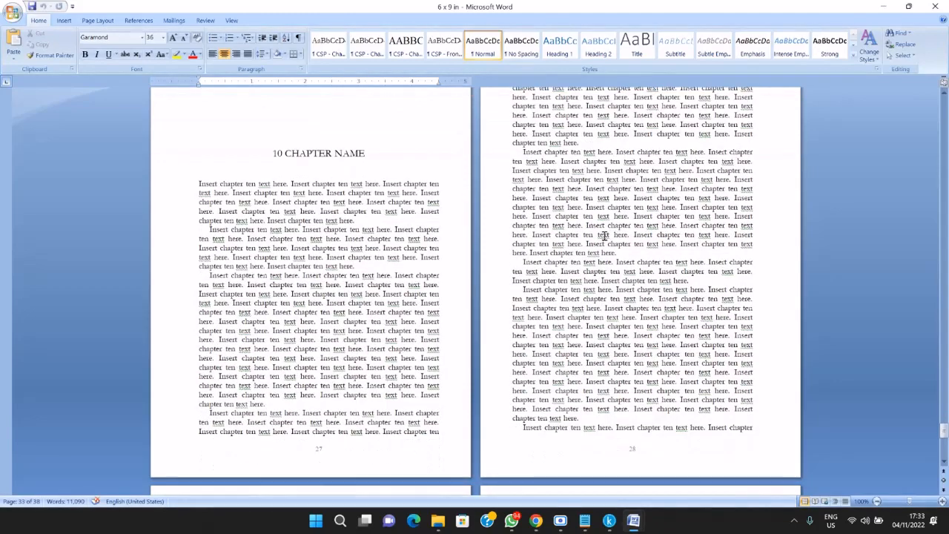
scroll(569, 258, down, 2)
scroll(573, 206, down, 3)
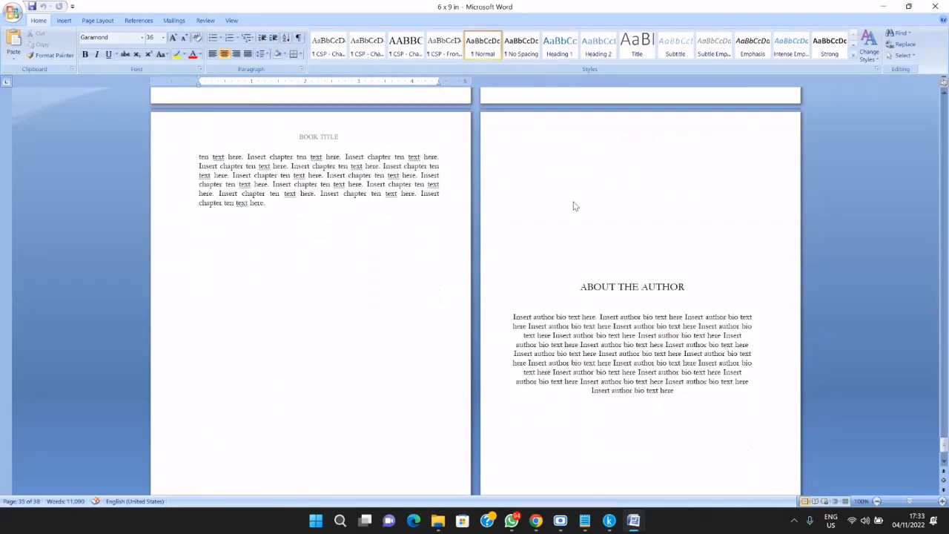
Review the template's chapter pages backwards from chapter ten to the title and copyright pages
scroll(459, 259, up, 20)
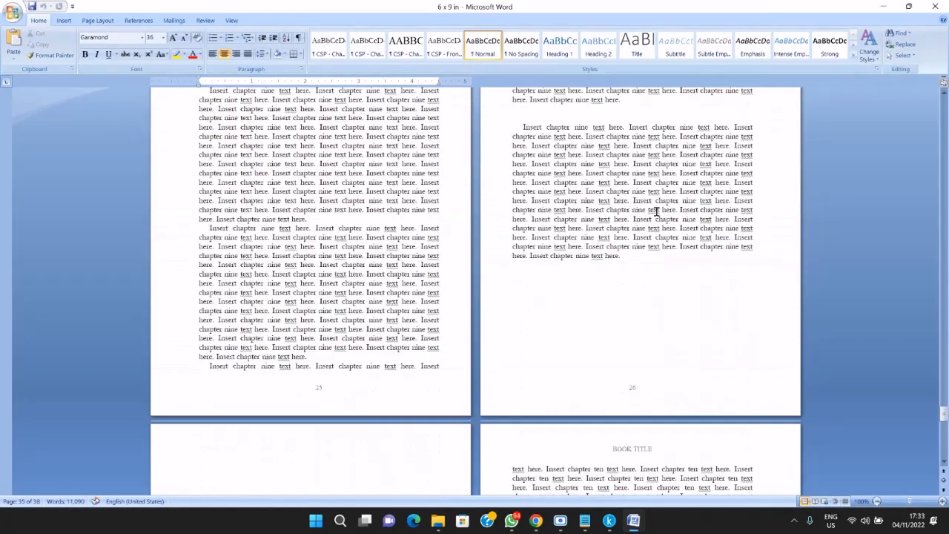
scroll(657, 212, up, 20)
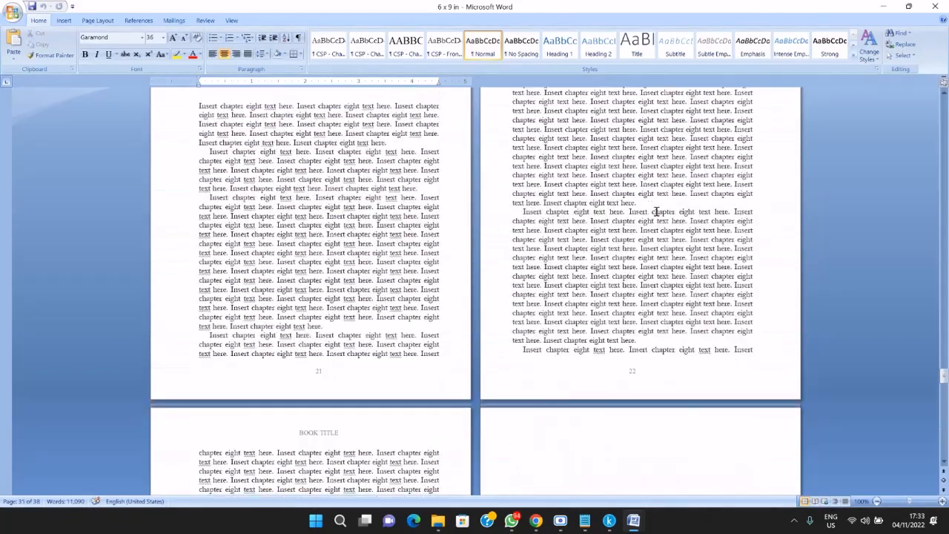
scroll(656, 213, up, 20)
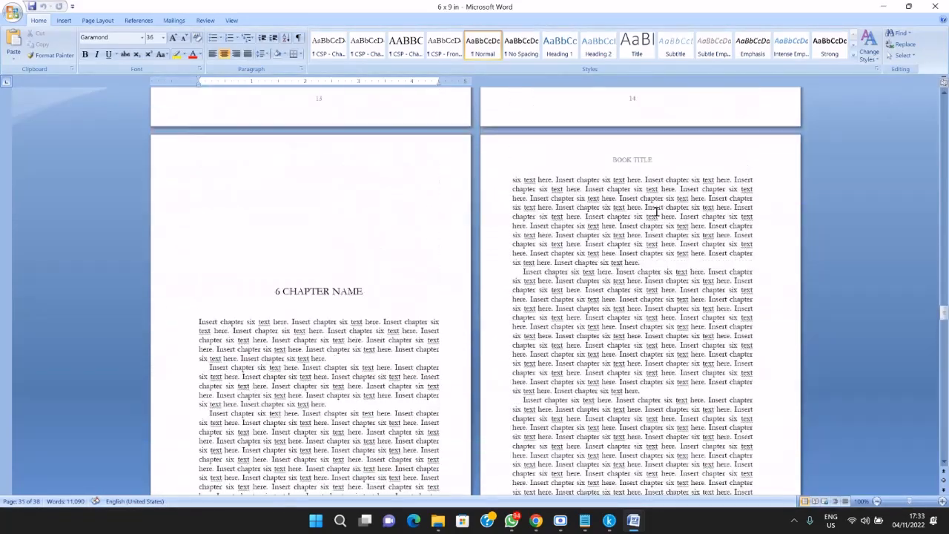
scroll(657, 212, up, 20)
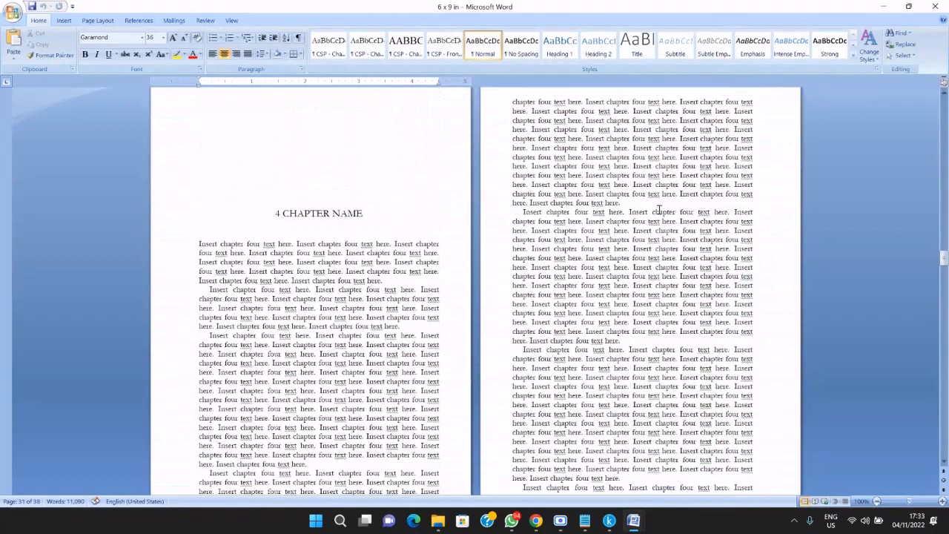
scroll(666, 208, up, 15)
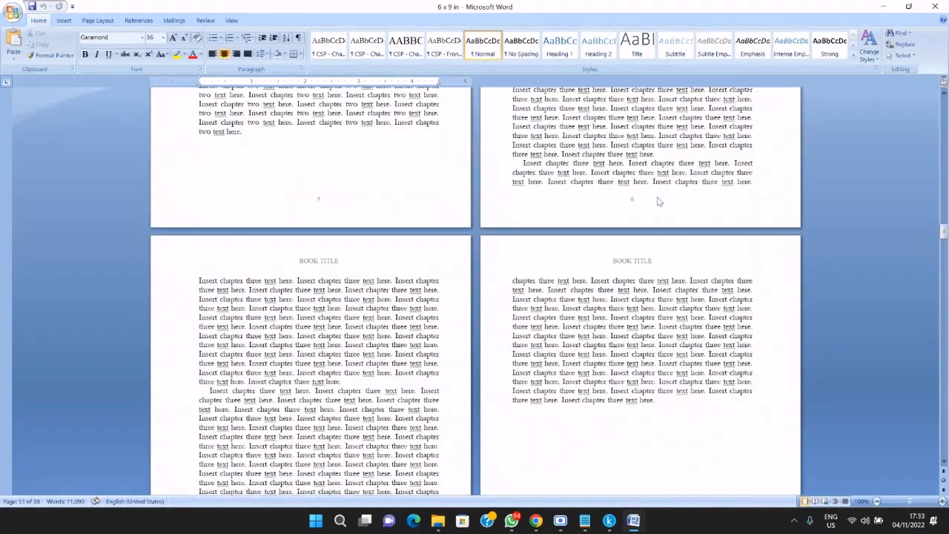
scroll(652, 196, up, 5)
scroll(653, 196, up, 20)
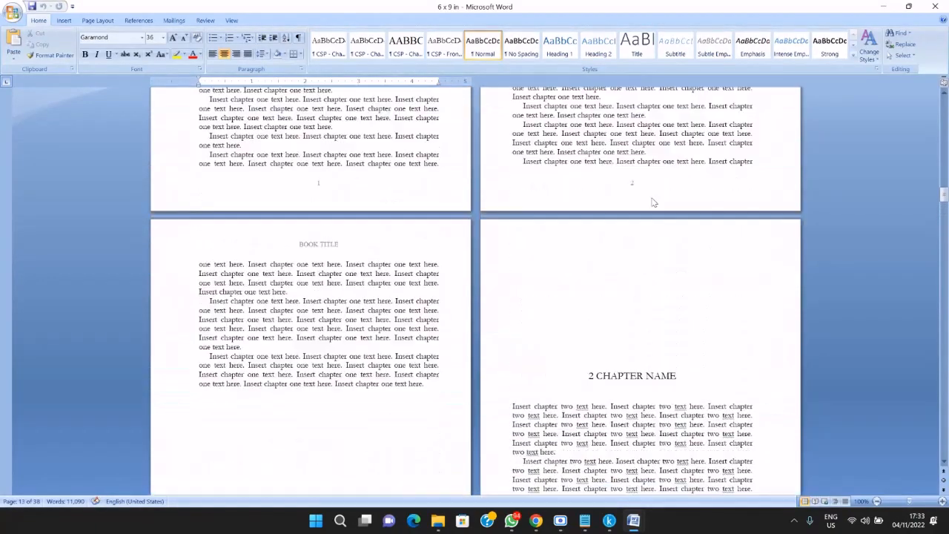
drag(944, 188, 946, 100)
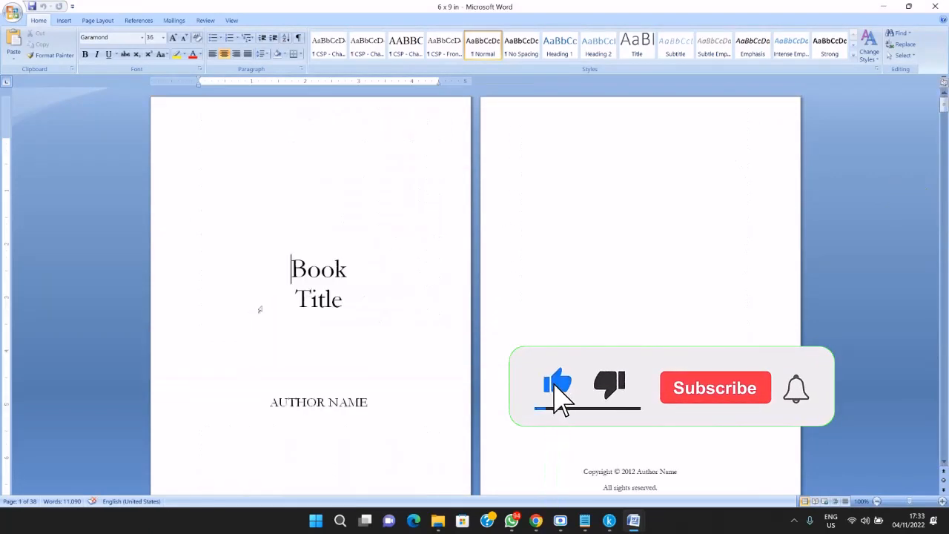
scroll(270, 382, down, 2)
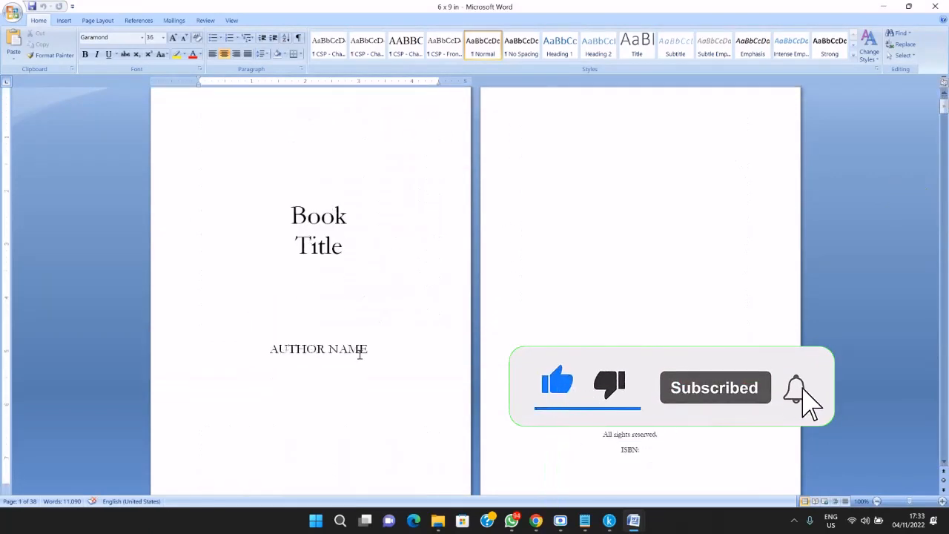
Switch to Kindle Create and copy the title, subtitle, signature and author's name from the Supernatural Abundance front matter page
mouse_move(634, 524)
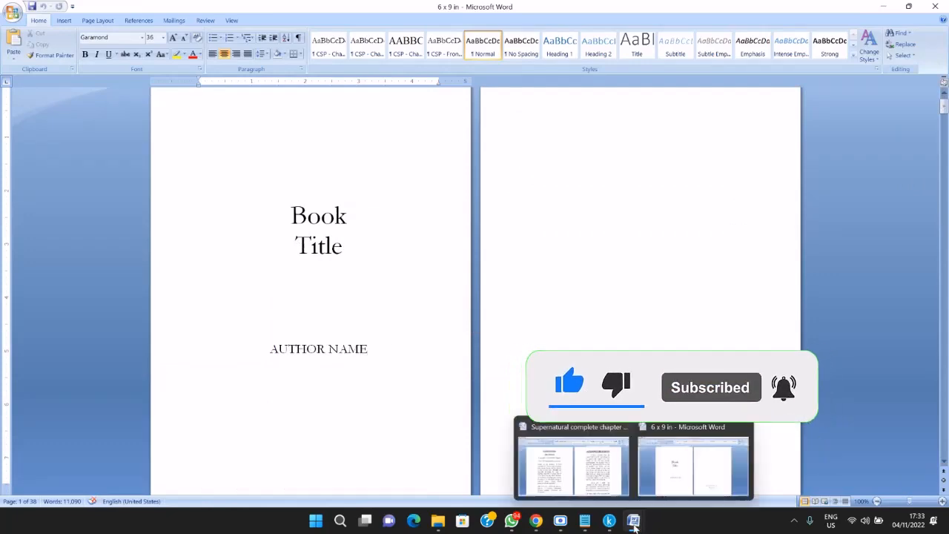
click(609, 521)
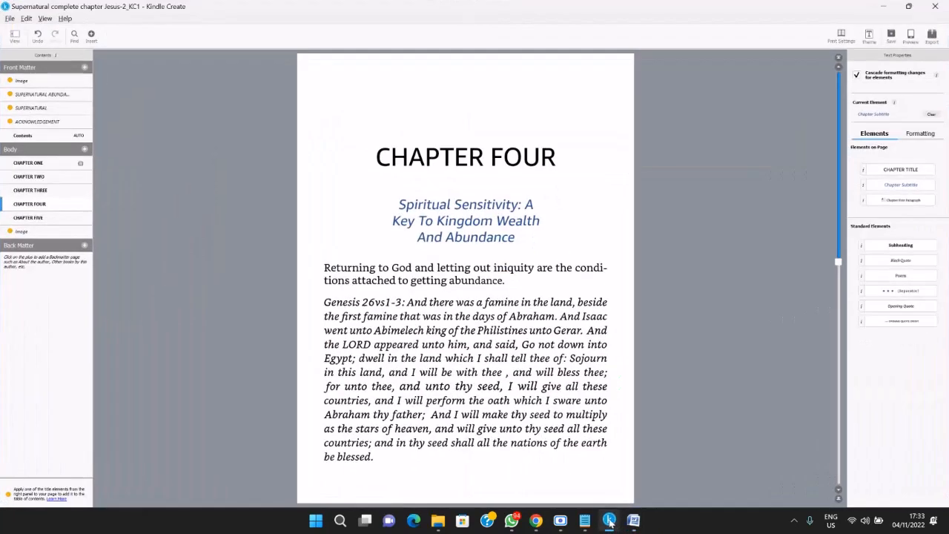
click(24, 94)
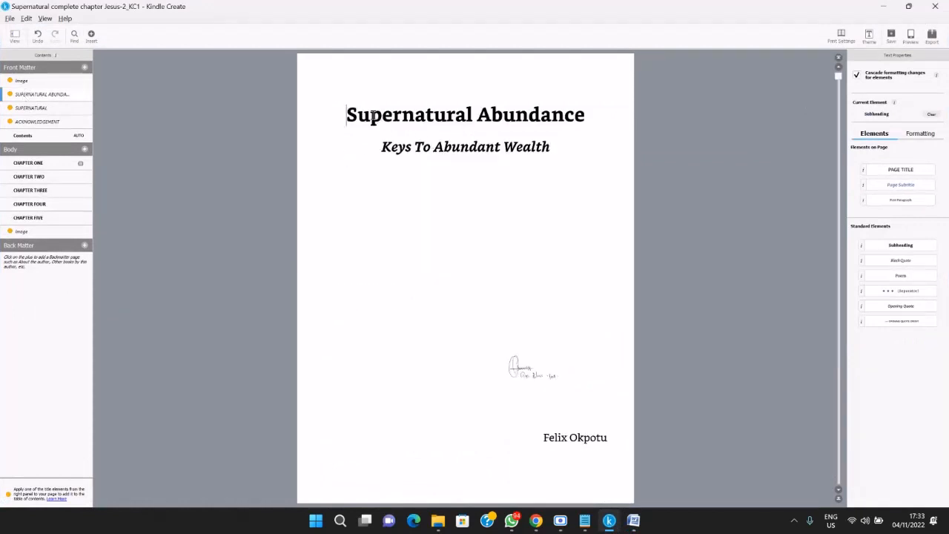
mouse_move(347, 115)
mouse_down()
mouse_move(473, 282)
mouse_move(565, 442)
mouse_move(605, 462)
mouse_up()
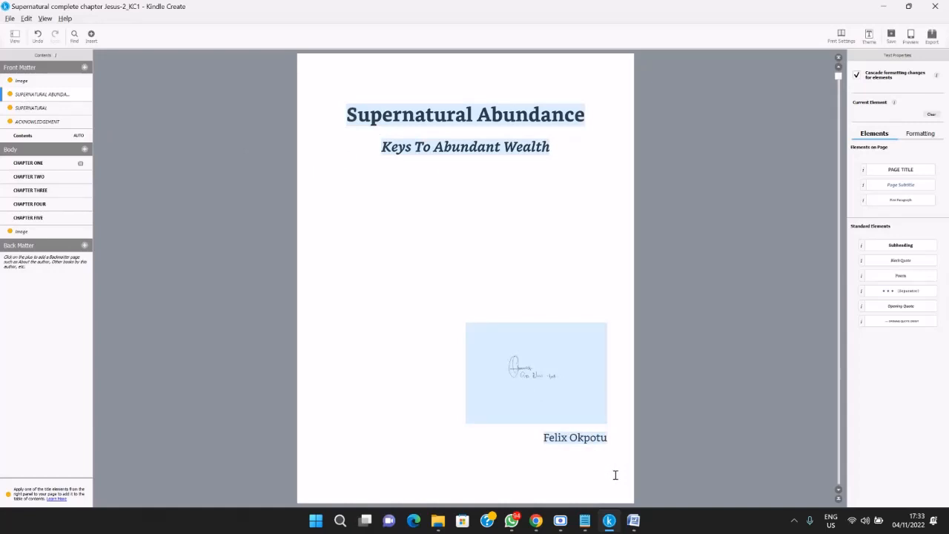
In Word's 6 x 9 in document, replace the title page placeholders with "SUPERNATURAL ABUNDANCE", "Keys To Abundant Wealth" and the author's name
click(635, 522)
click(699, 493)
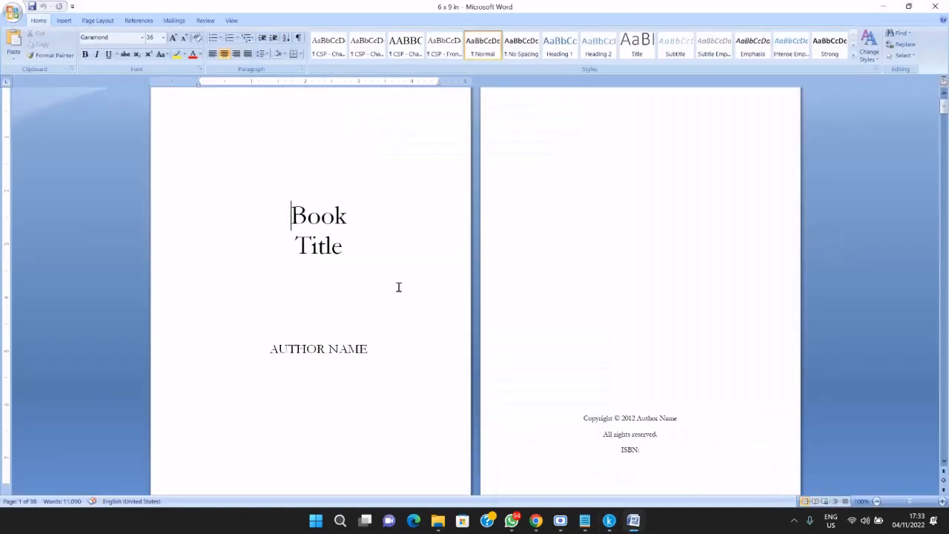
drag(294, 215, 351, 351)
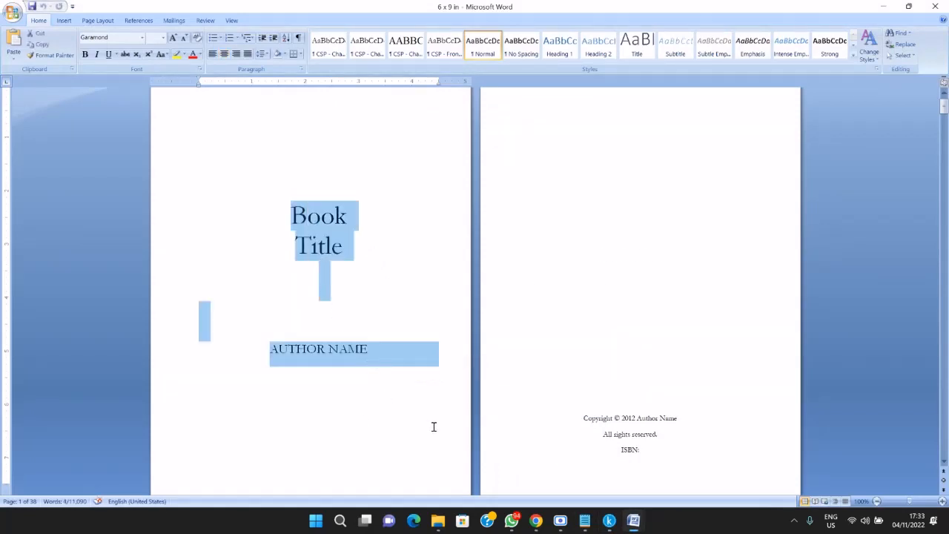
key(Delete)
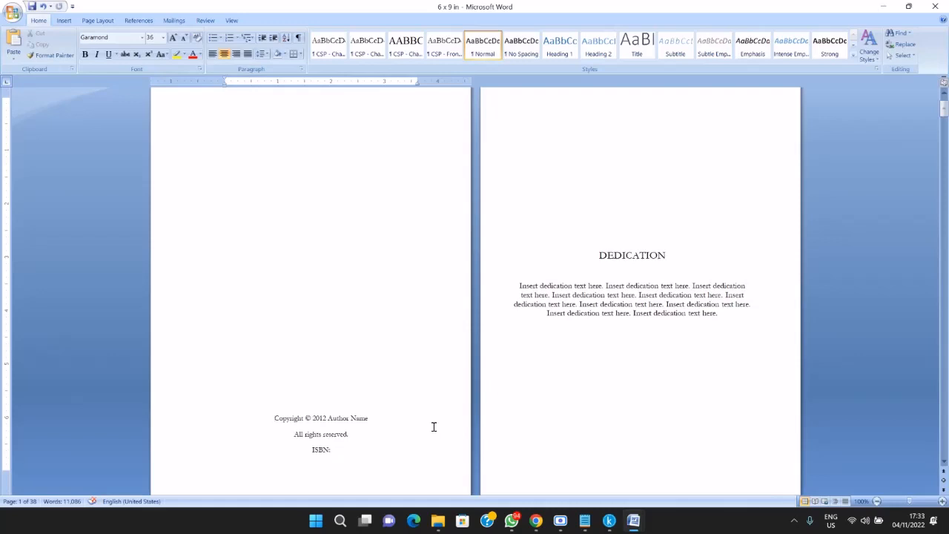
key(ctrl+z)
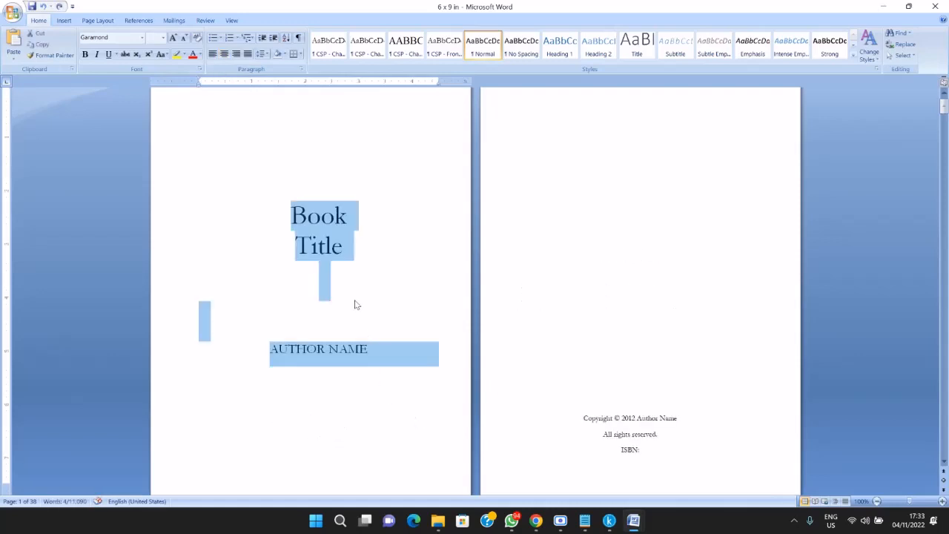
text(SUPERNATURAL ABUNDANCE Keys To Abundant Wealth   Felix Okpotu)
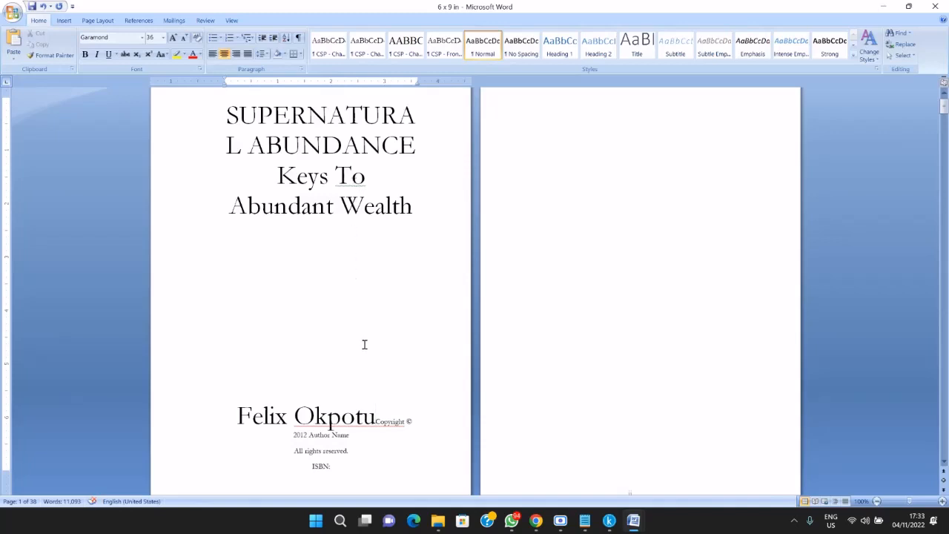
Insert a page break after the author's name to move the copyright text onto its own page, and check the title page
scroll(400, 374, down, 4)
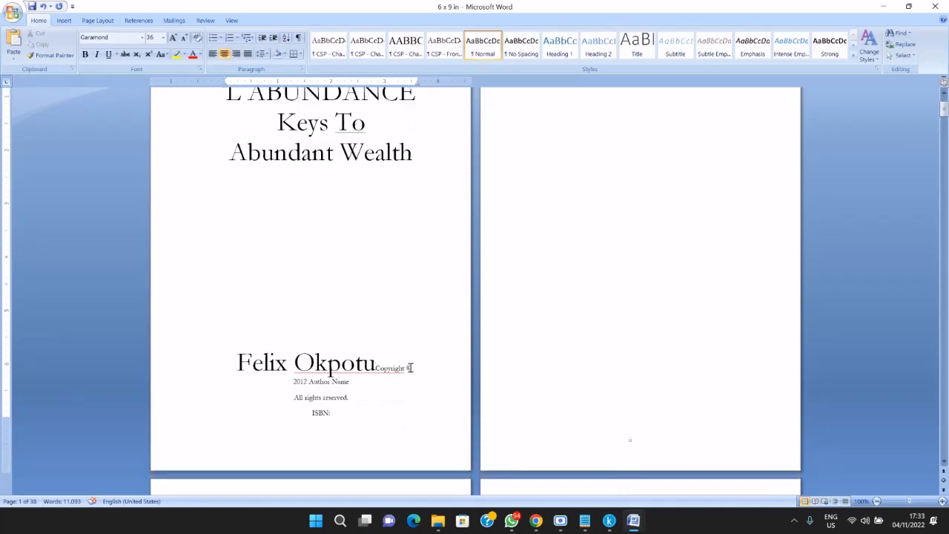
scroll(409, 367, up, 1)
scroll(410, 368, up, 2)
scroll(411, 369, down, 4)
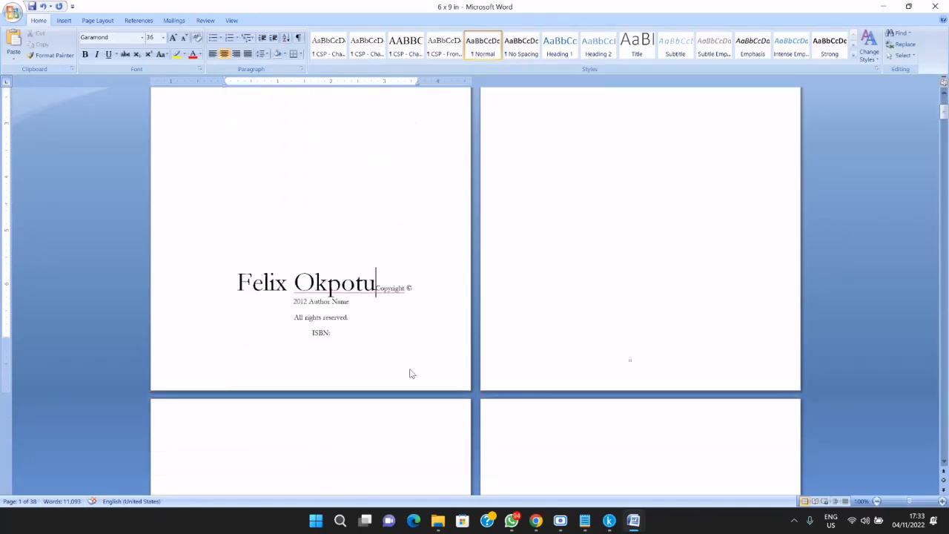
key(Return)
key(ctrl+Return)
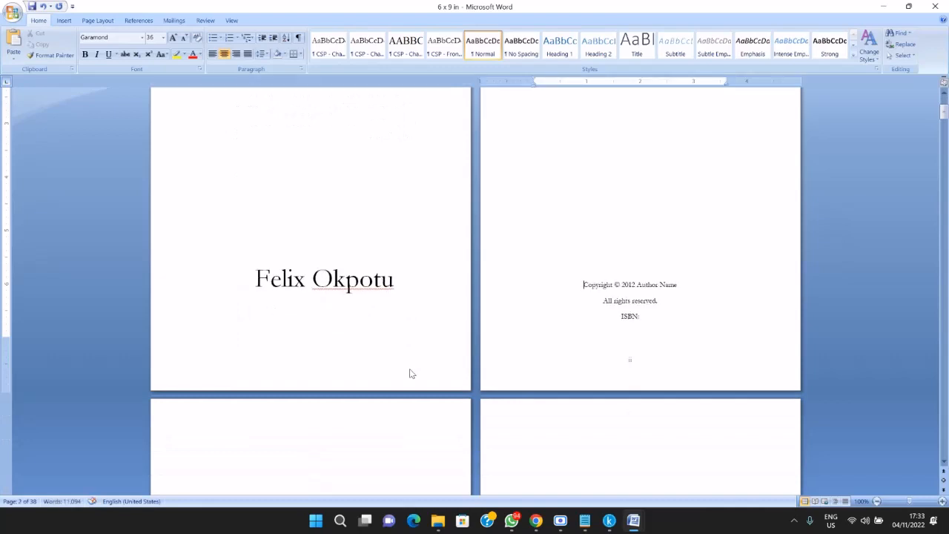
scroll(440, 337, up, 7)
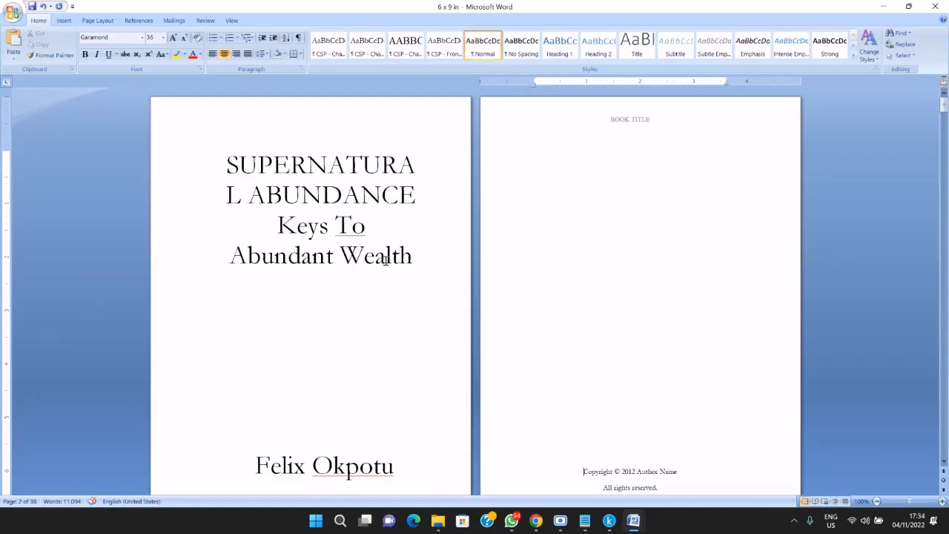
mouse_move(564, 525)
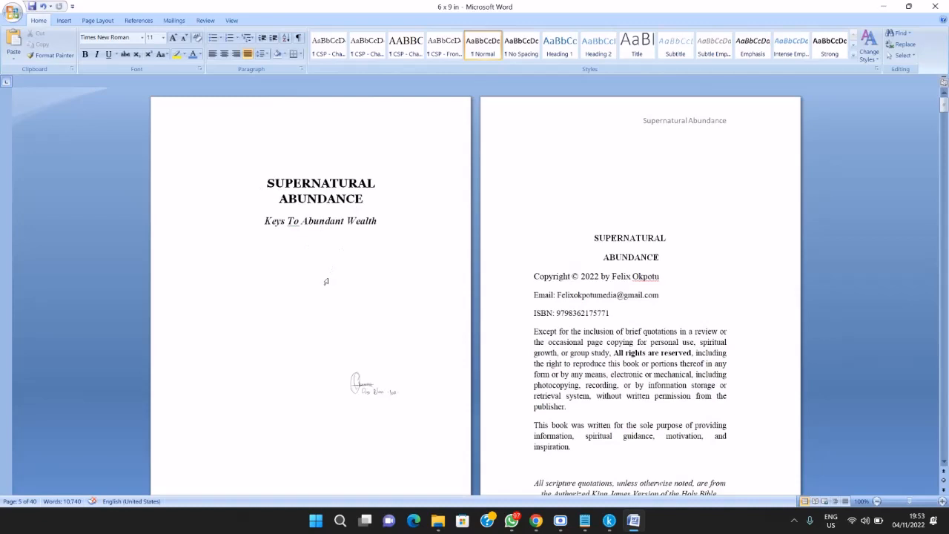
Review the front matter from the title and copyright pages through the dedication and contents to the acknowledgments
scroll(614, 275, down, 10)
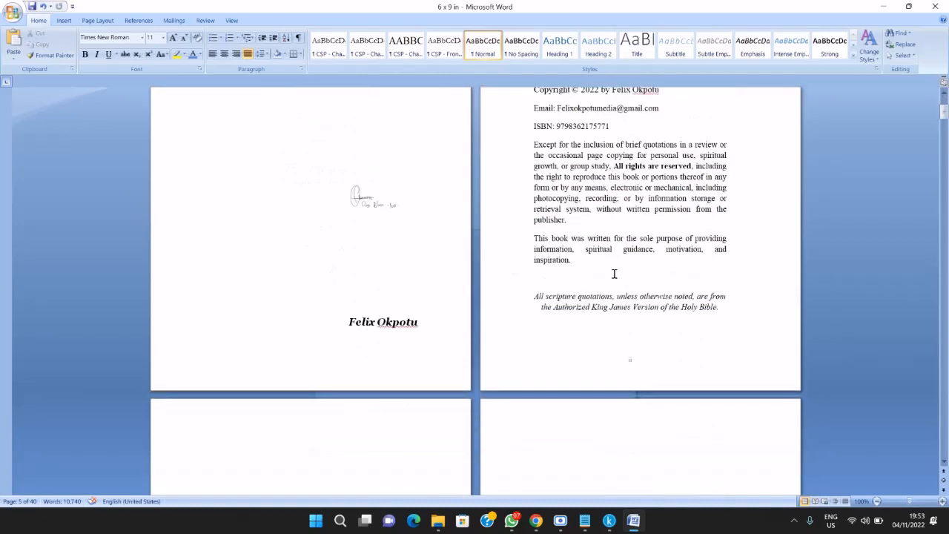
scroll(629, 281, down, 6)
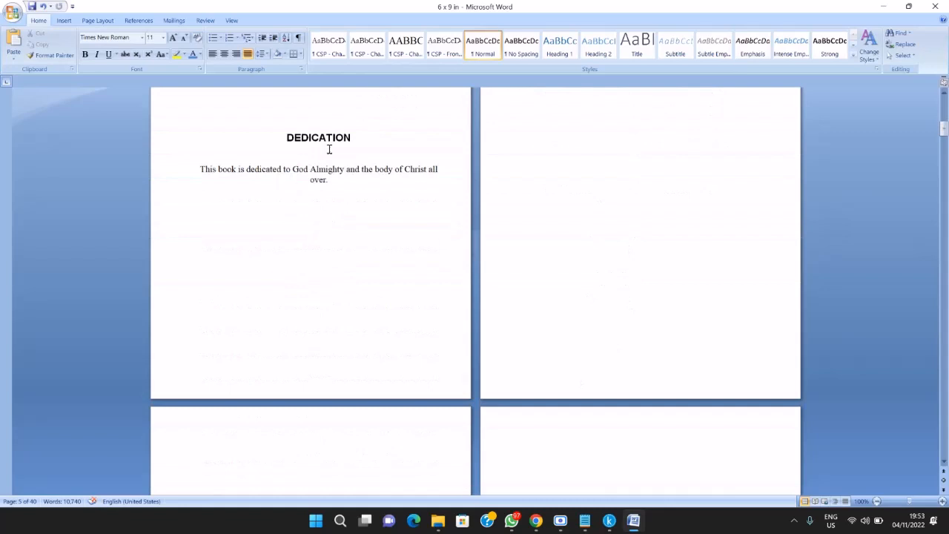
scroll(419, 231, down, 10)
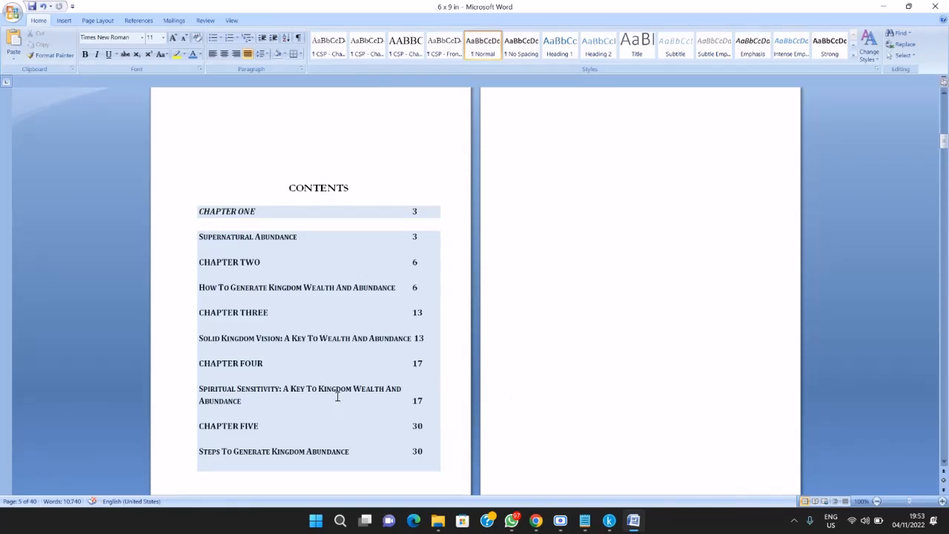
scroll(429, 346, down, 5)
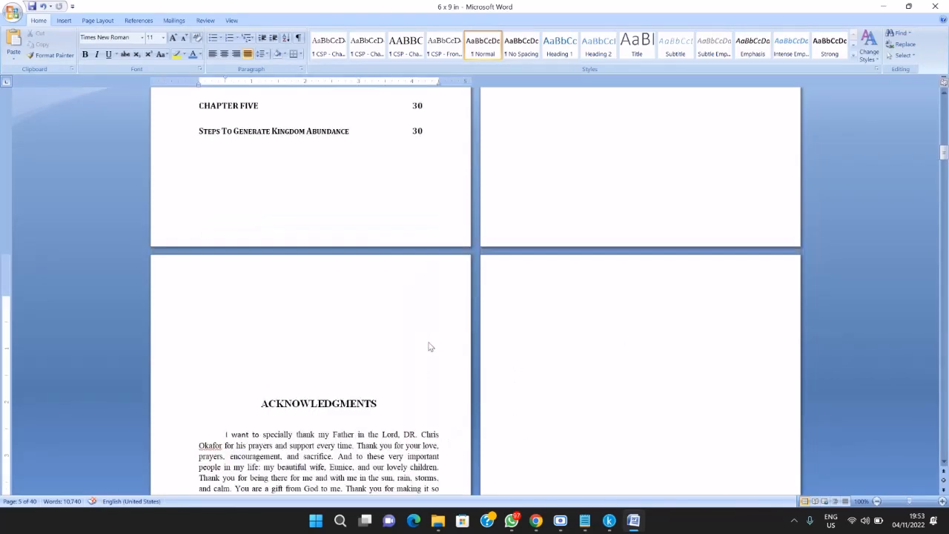
scroll(384, 249, down, 3)
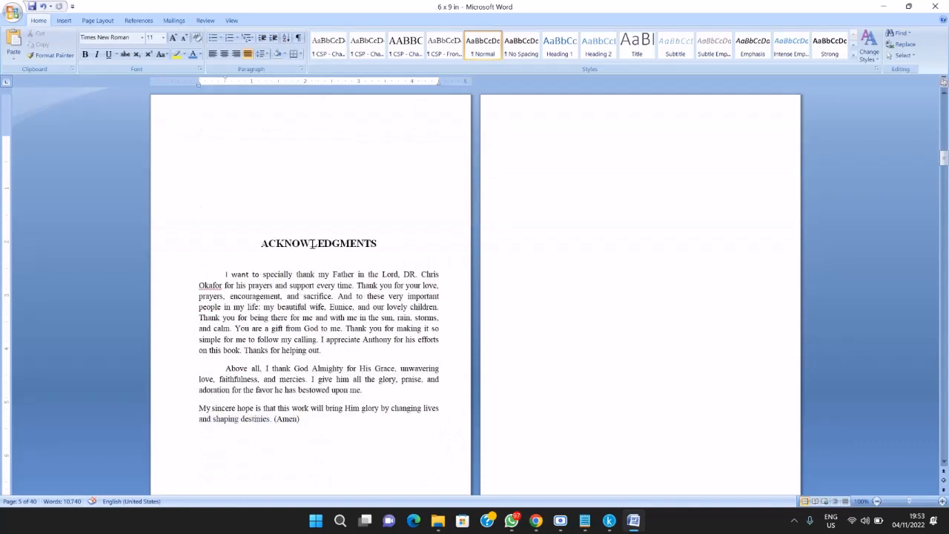
scroll(309, 332, down, 2)
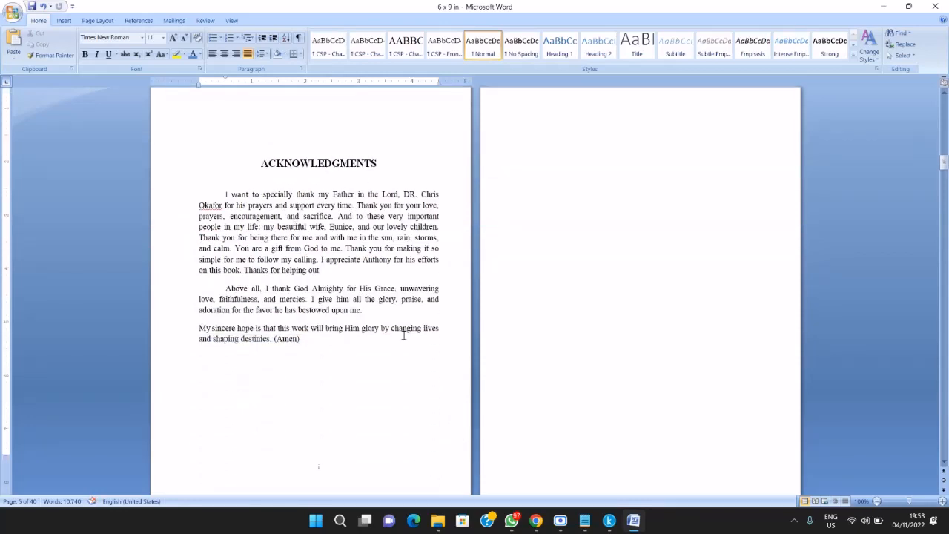
Review the body pages from chapter one through chapter five to the About the Author page, checking headings, headers and page numbers
scroll(329, 357, down, 7)
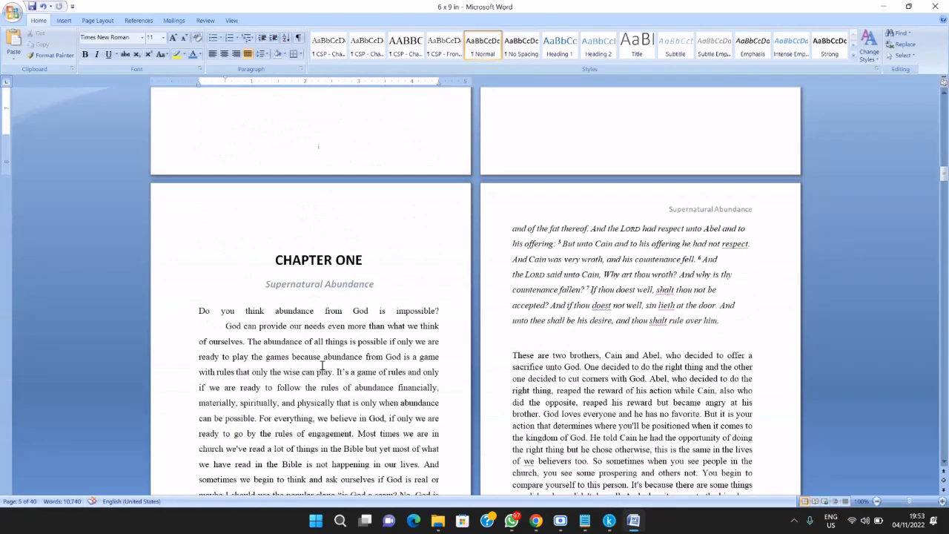
scroll(637, 271, down, 9)
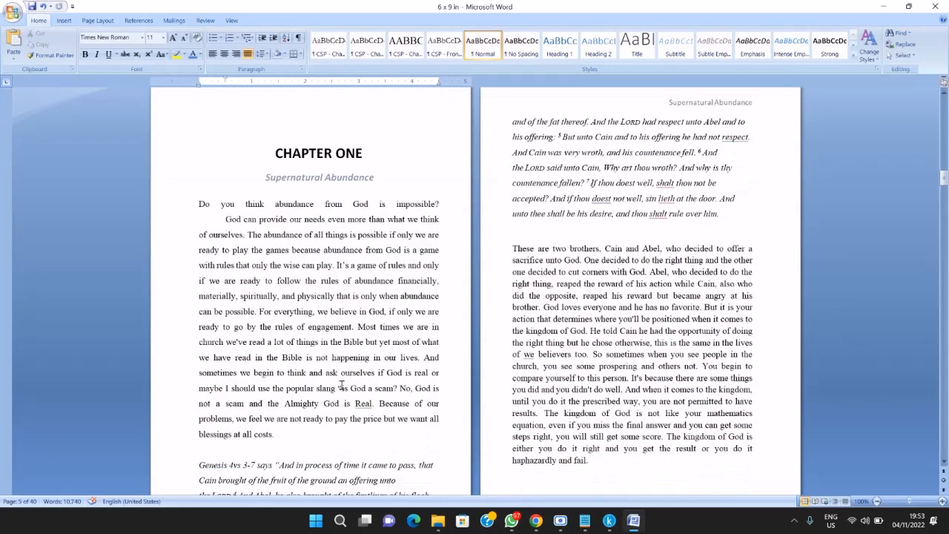
scroll(598, 353, down, 13)
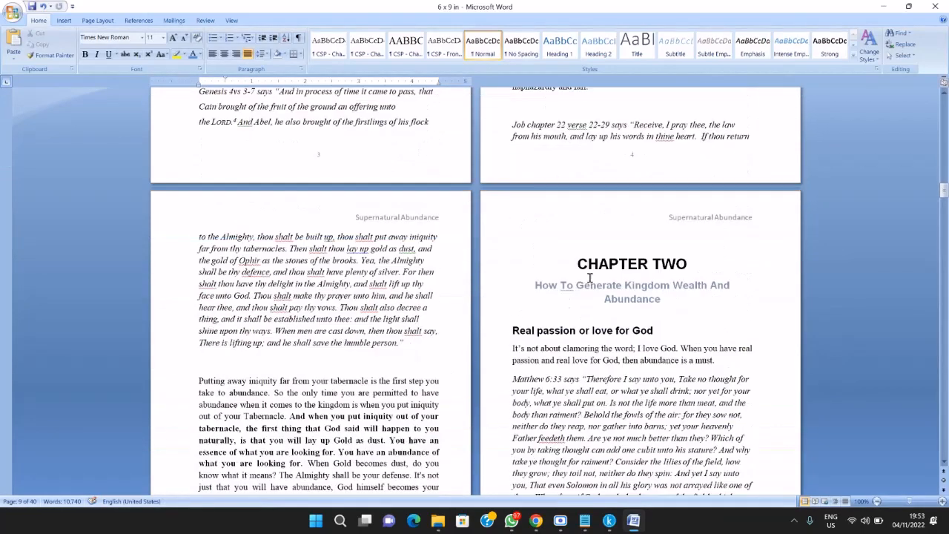
scroll(537, 371, down, 20)
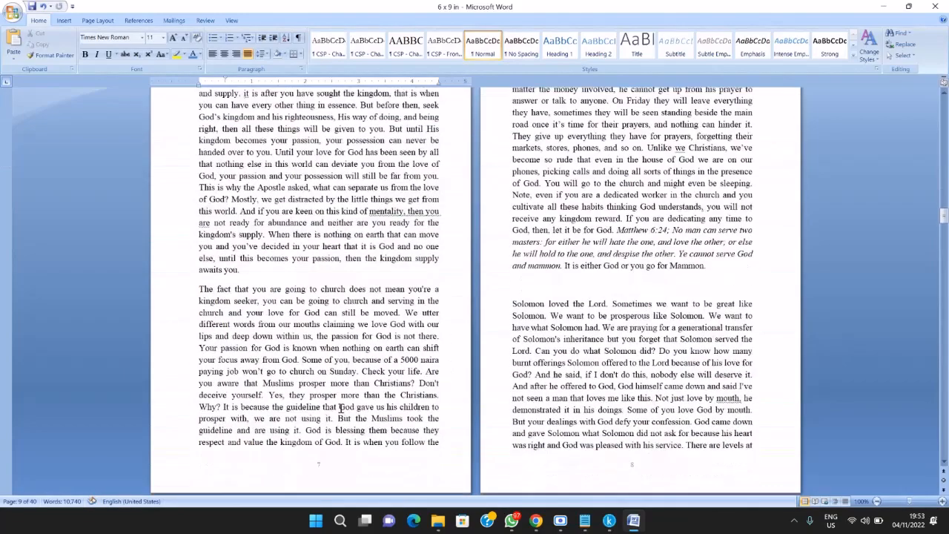
scroll(332, 413, down, 17)
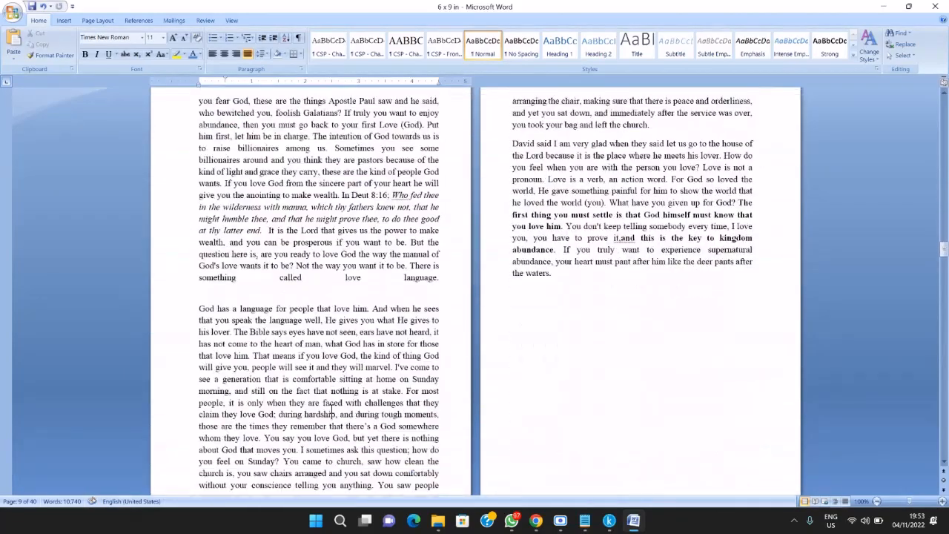
scroll(331, 413, down, 15)
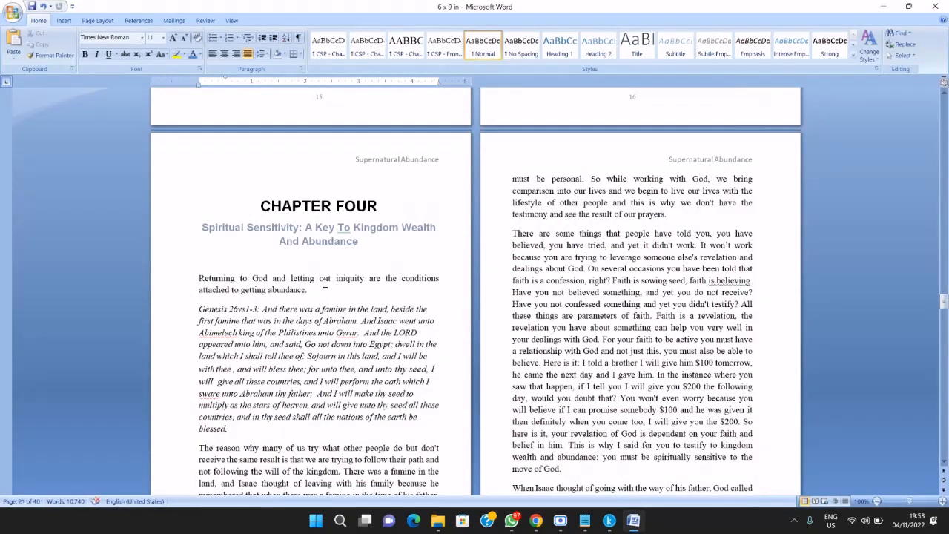
scroll(351, 253, down, 1)
scroll(361, 295, down, 15)
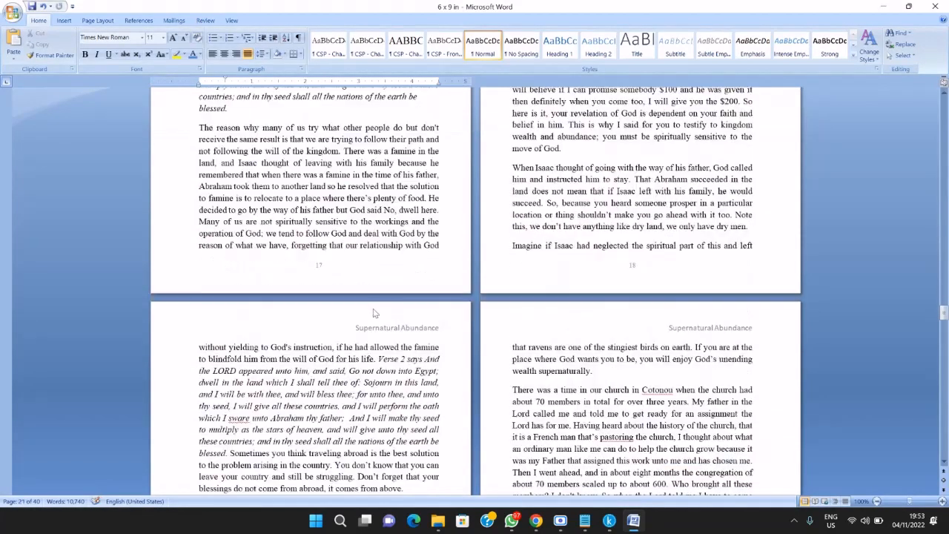
scroll(379, 325, down, 14)
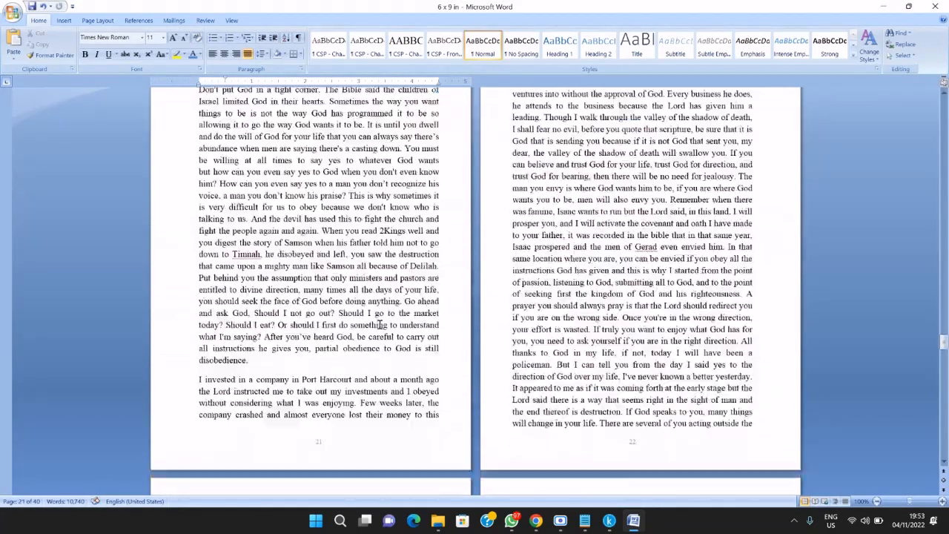
scroll(375, 328, down, 14)
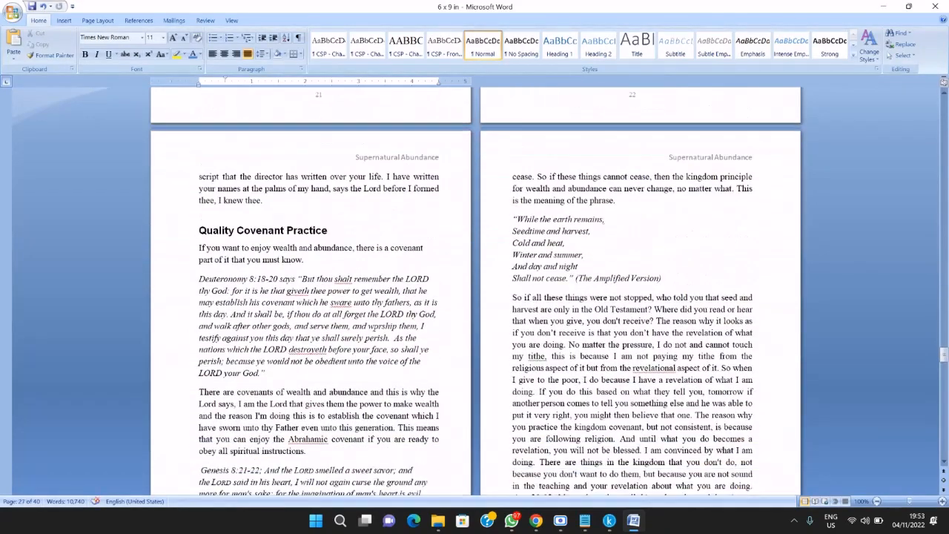
scroll(375, 329, down, 20)
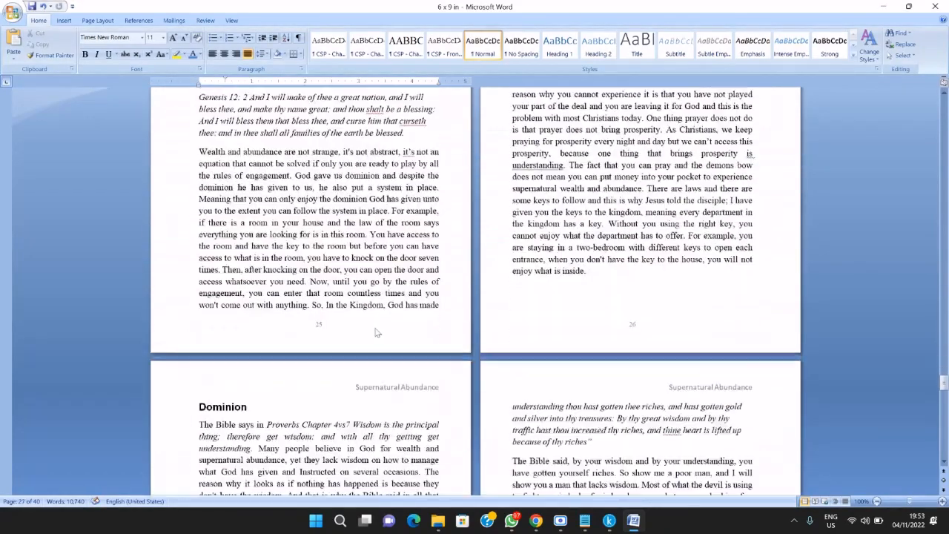
scroll(375, 329, down, 5)
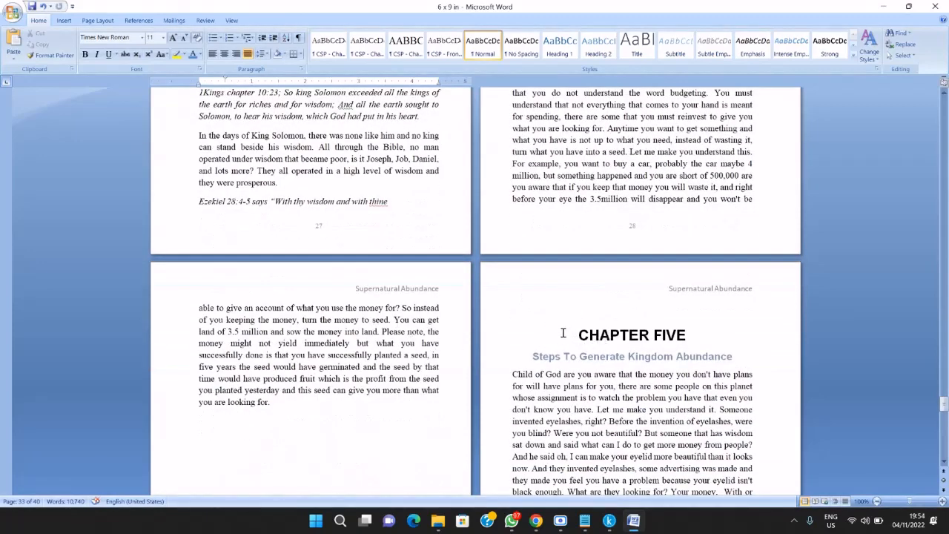
scroll(563, 333, down, 15)
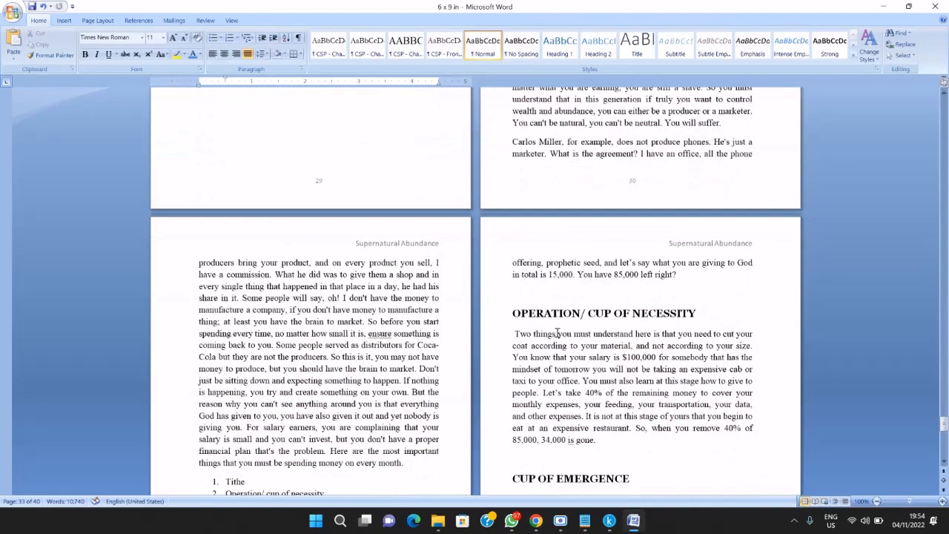
scroll(560, 325, down, 15)
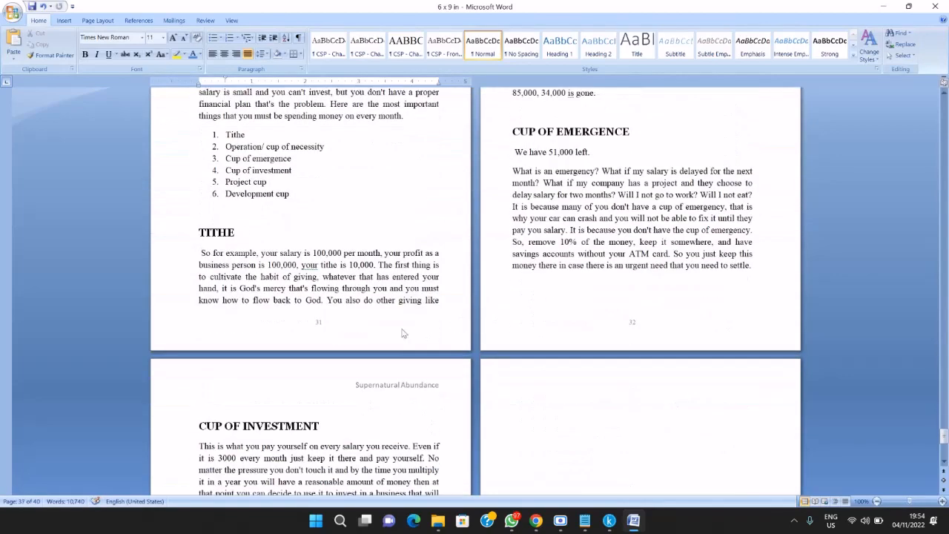
scroll(303, 358, down, 9)
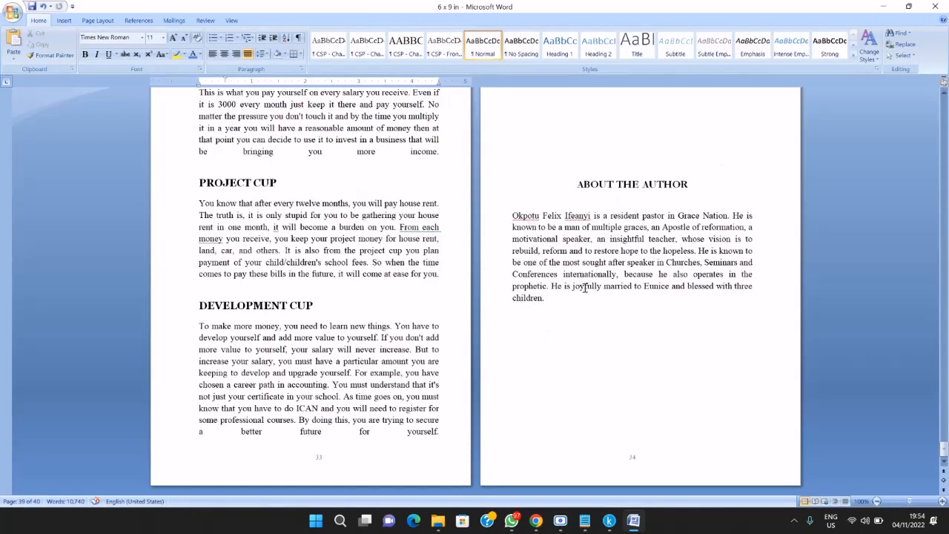
scroll(571, 289, up, 6)
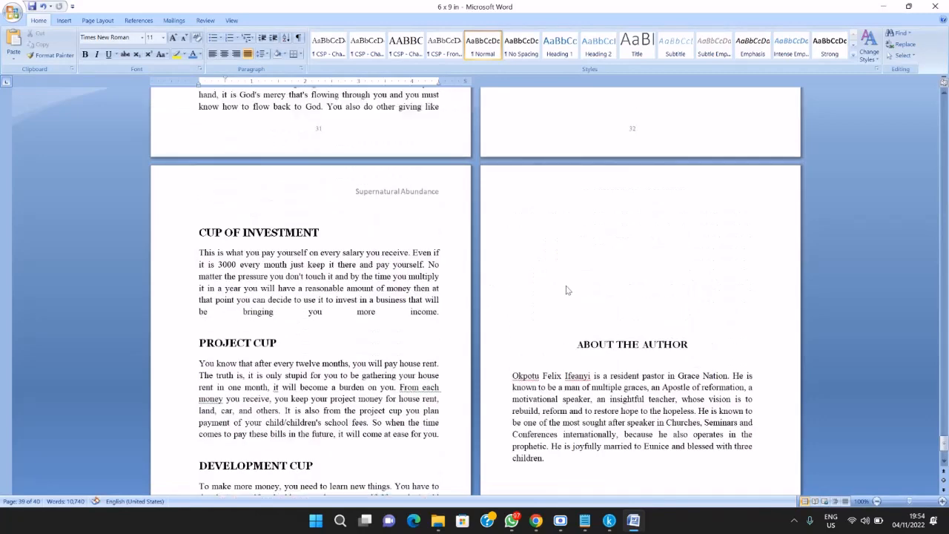
scroll(566, 290, up, 20)
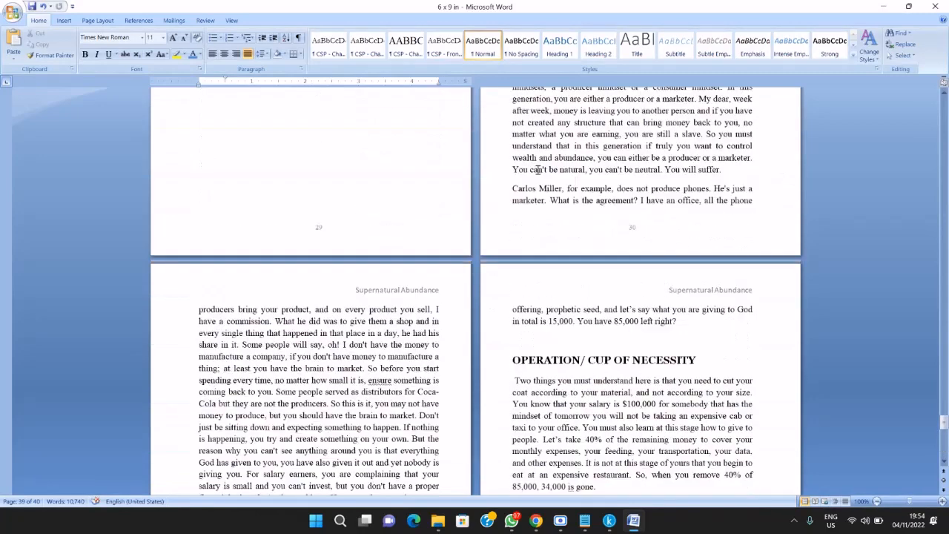
Look at Word's formats for saving a copy, then switch to the KDP page in Chrome and check the accepted manuscript file formats
click(16, 15)
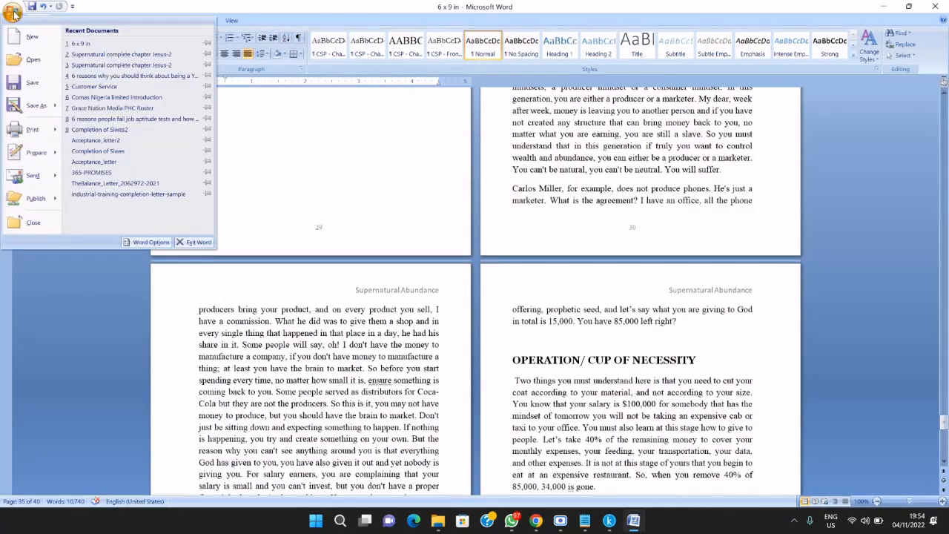
mouse_move(37, 107)
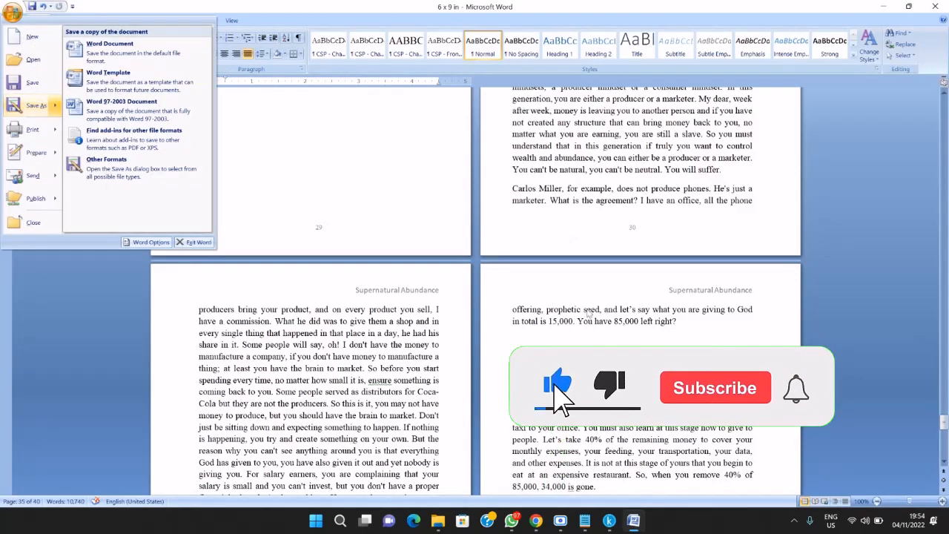
mouse_move(537, 521)
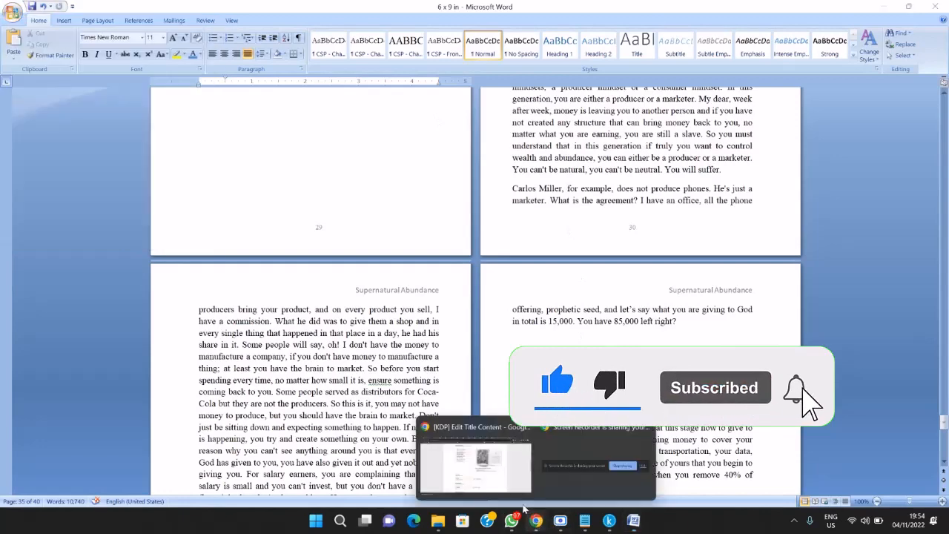
click(497, 475)
scroll(382, 360, down, 7)
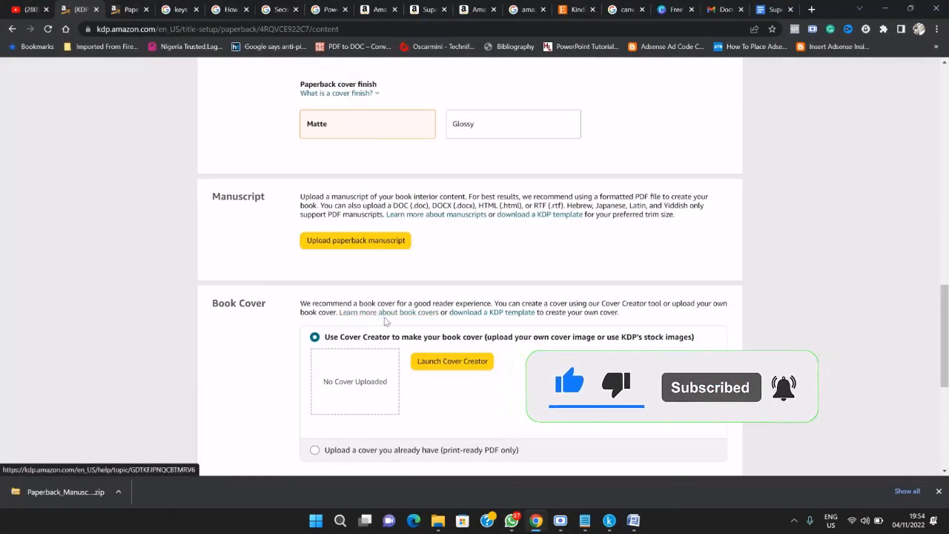
scroll(388, 318, up, 3)
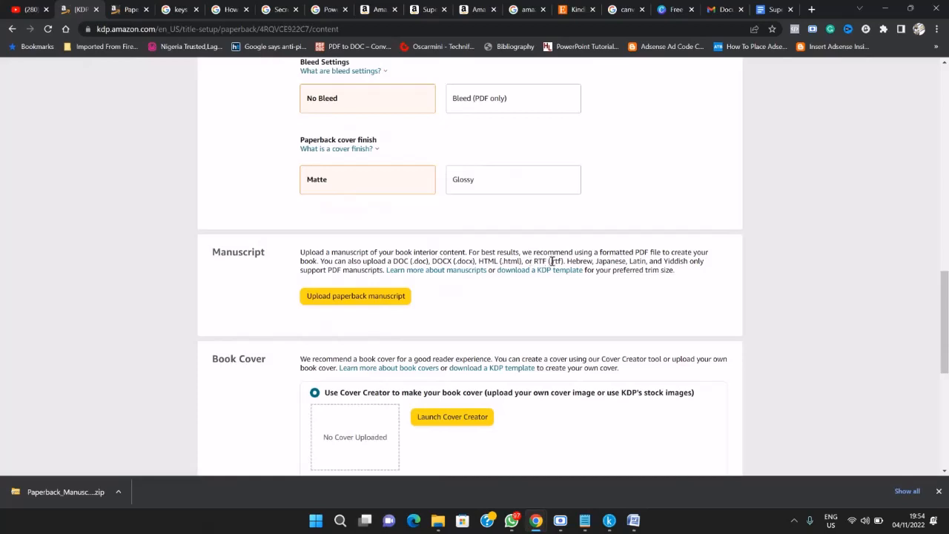
Switch to Word and start saving a Word Document copy of the 6 x 9 in manuscript, naming it "Supernatural Abudance - 6x9"
click(635, 521)
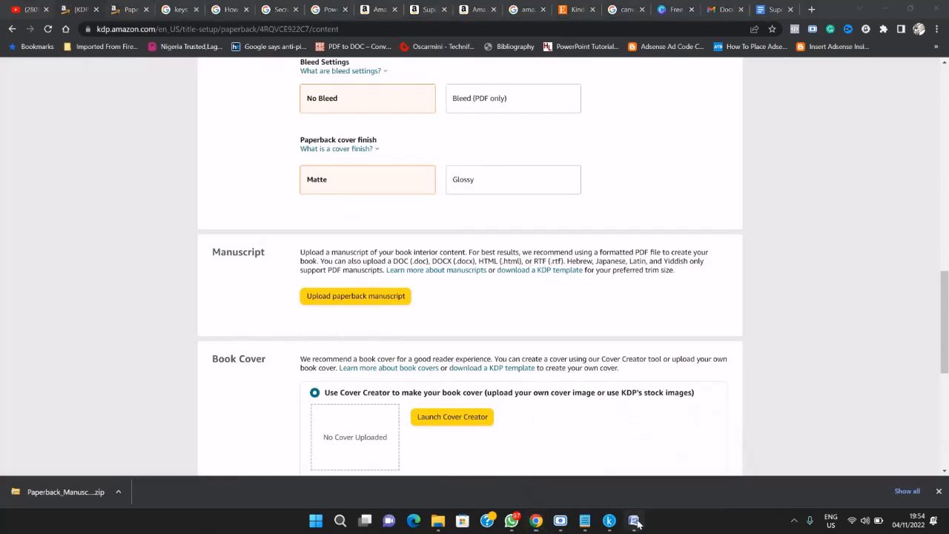
click(647, 467)
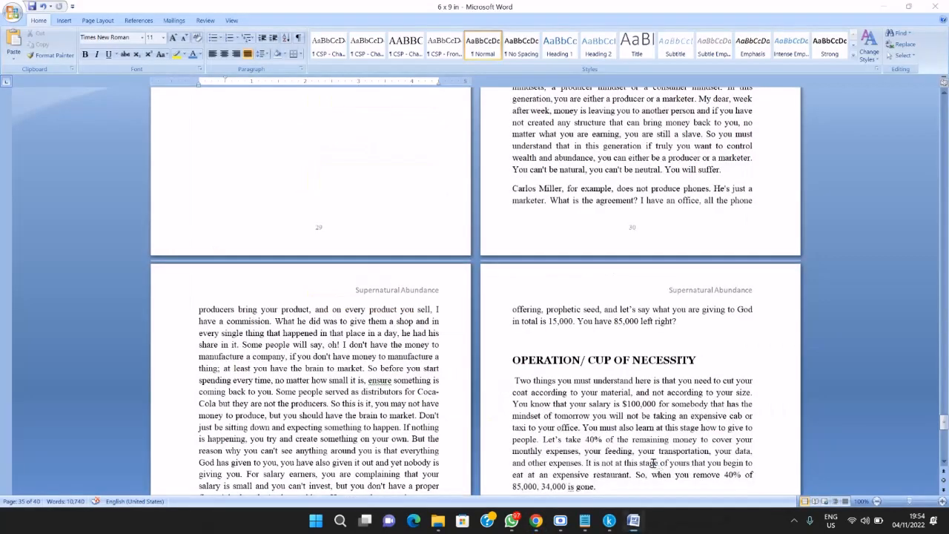
click(16, 16)
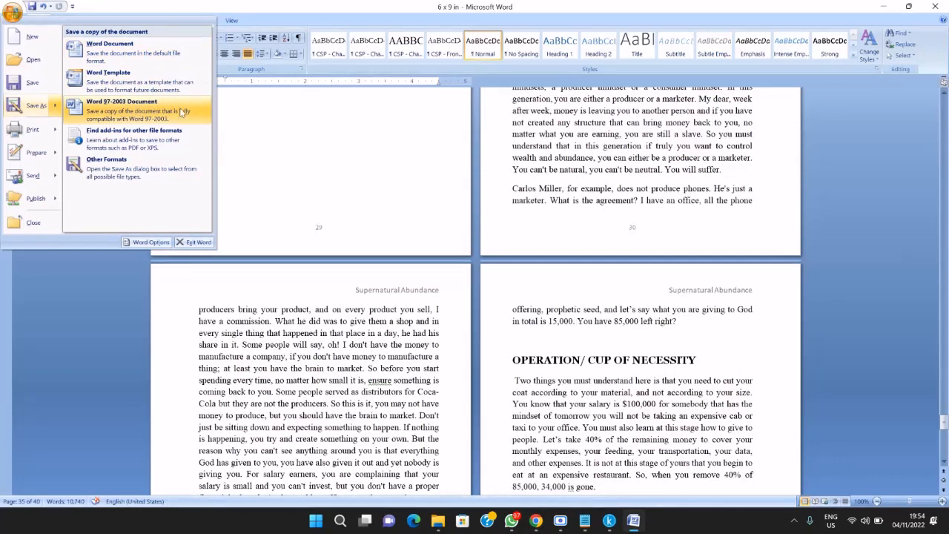
click(124, 52)
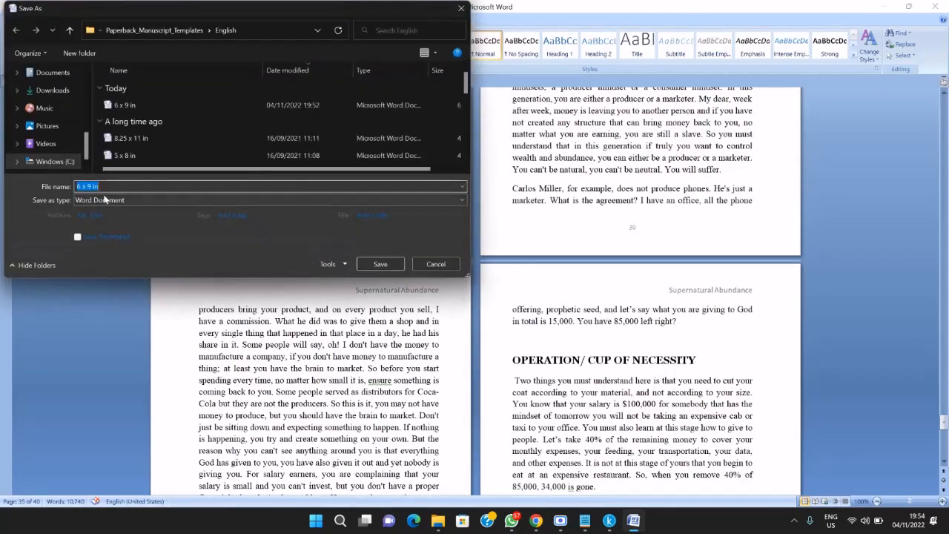
click(108, 186)
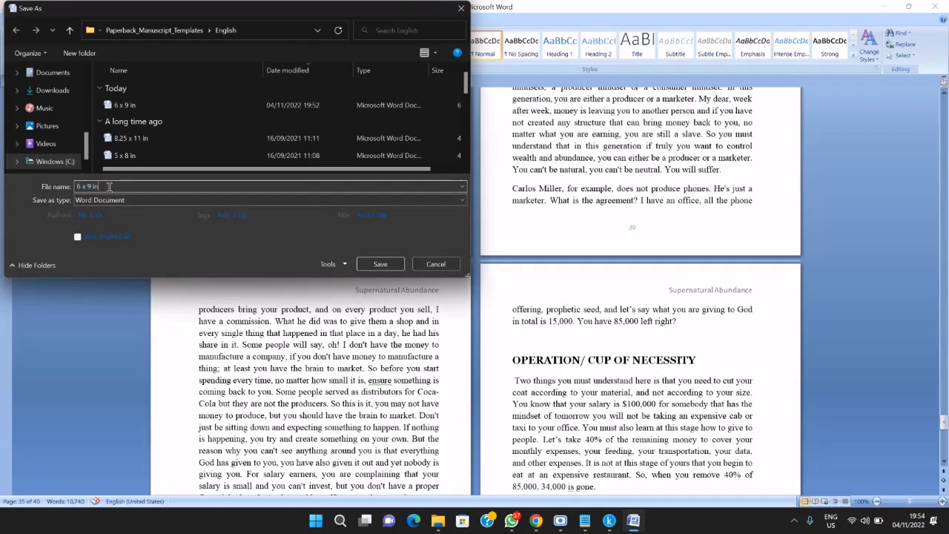
drag(108, 186, 77, 188)
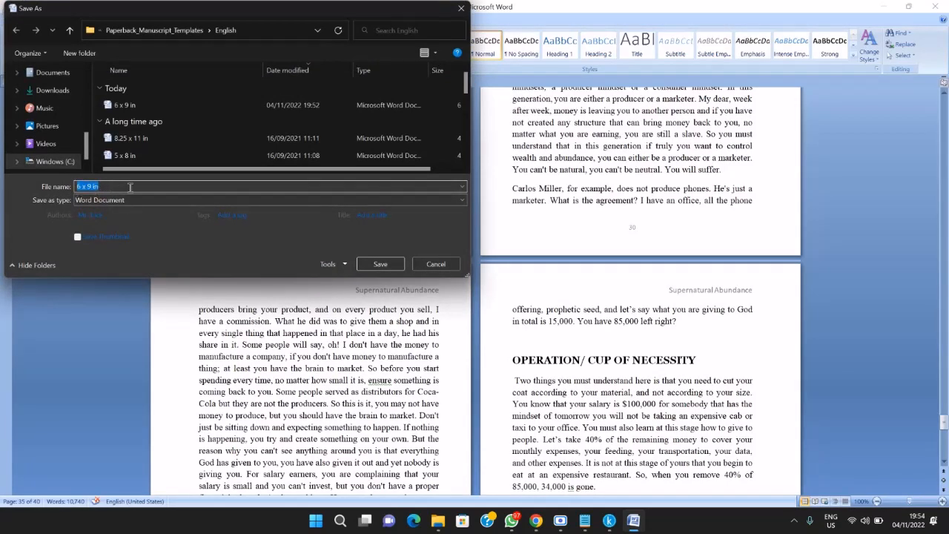
text(S)
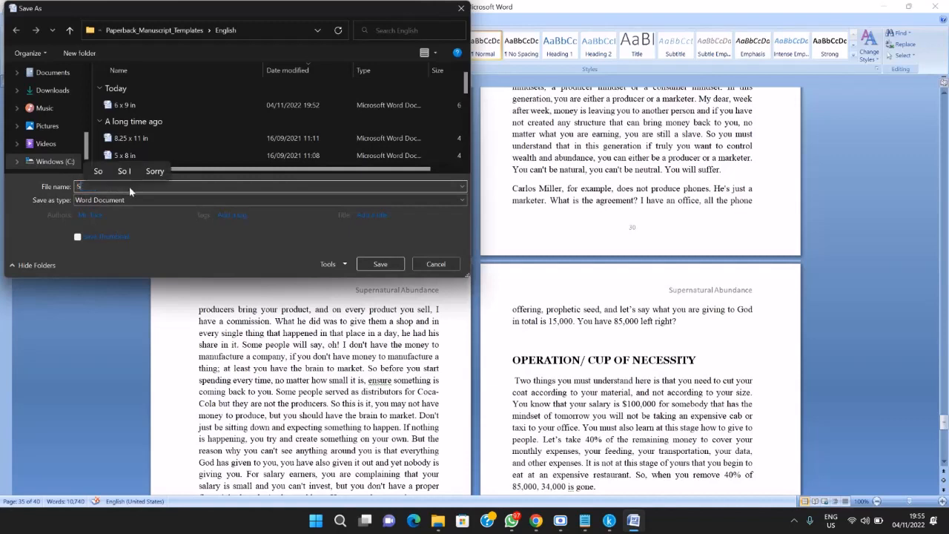
text(uperna)
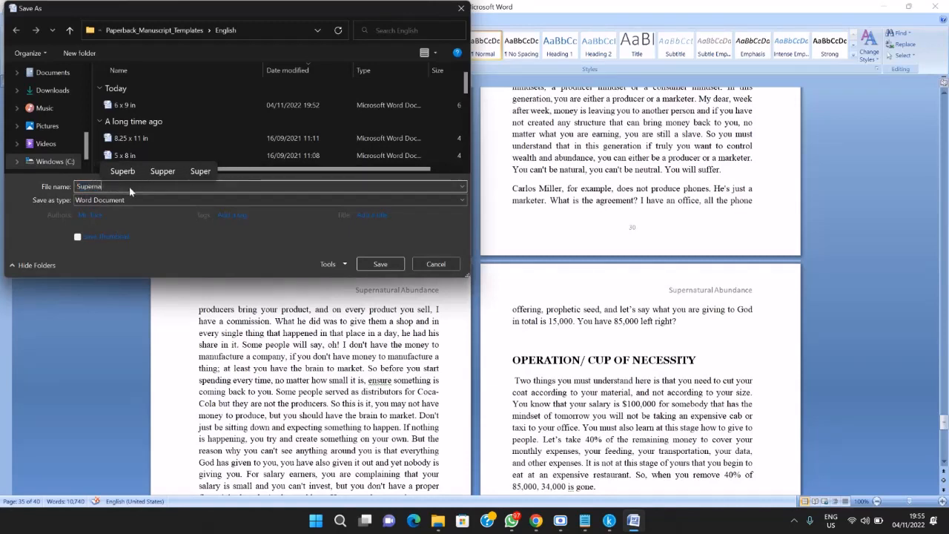
text(tural )
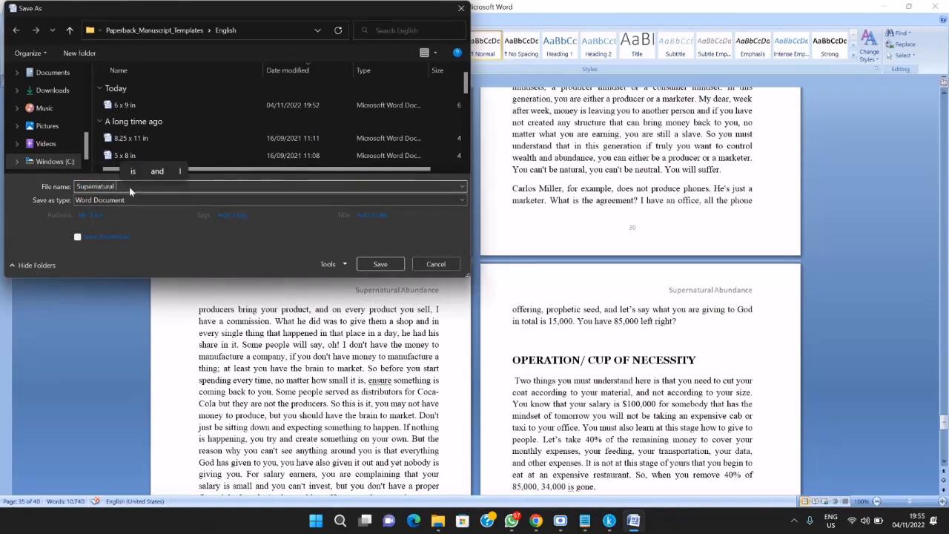
text(Abundan)
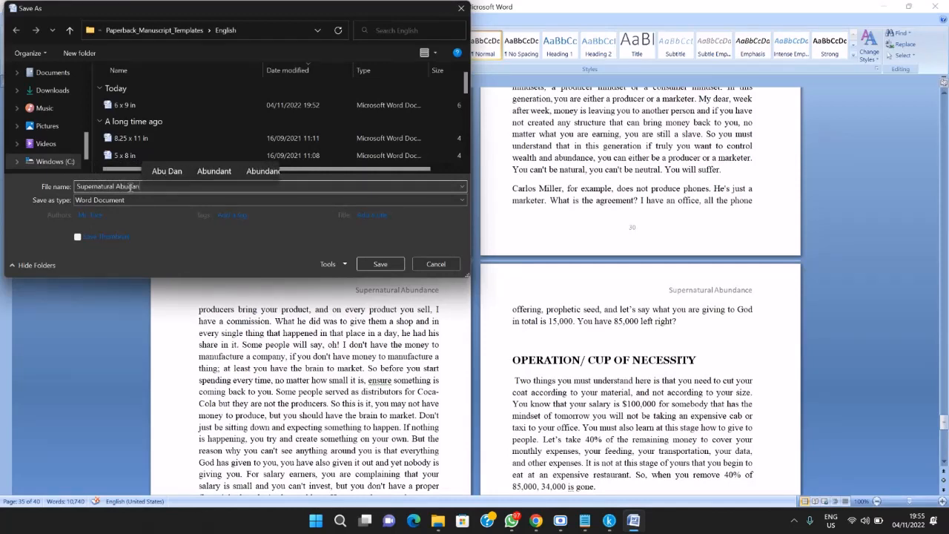
text(ce -)
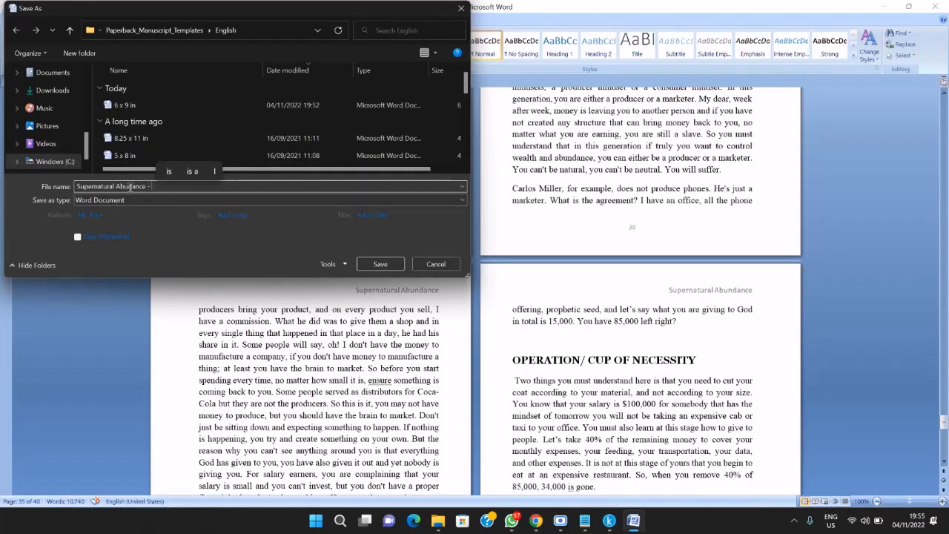
text( 6x9)
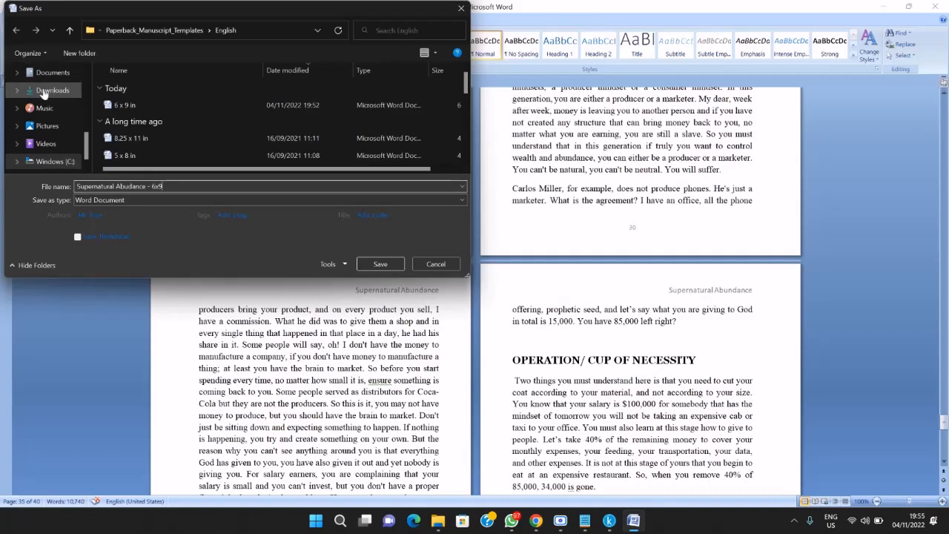
Save the renamed manuscript in the Books folder inside the author's Desktop folder, and close it to return to the KDP page in Chrome
scroll(48, 97, up, 3)
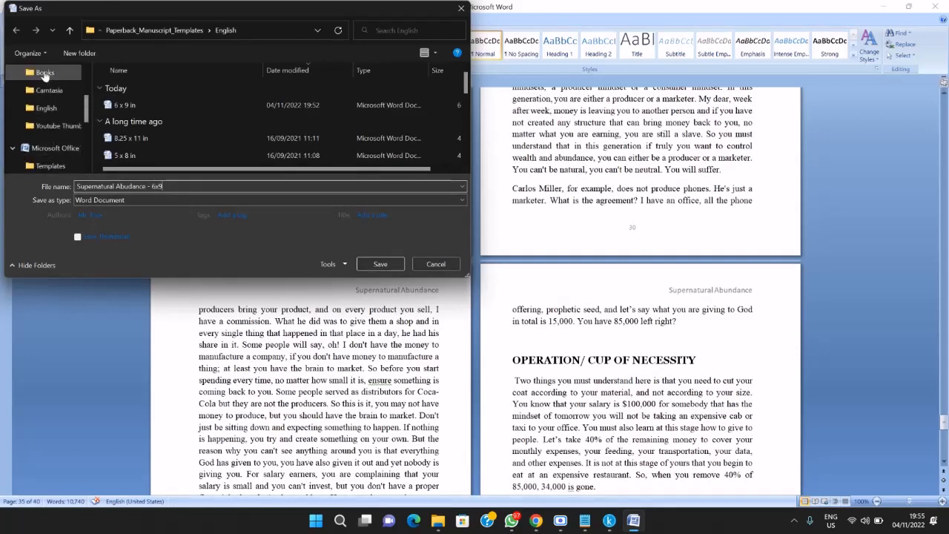
scroll(50, 112, up, 2)
scroll(49, 111, up, 4)
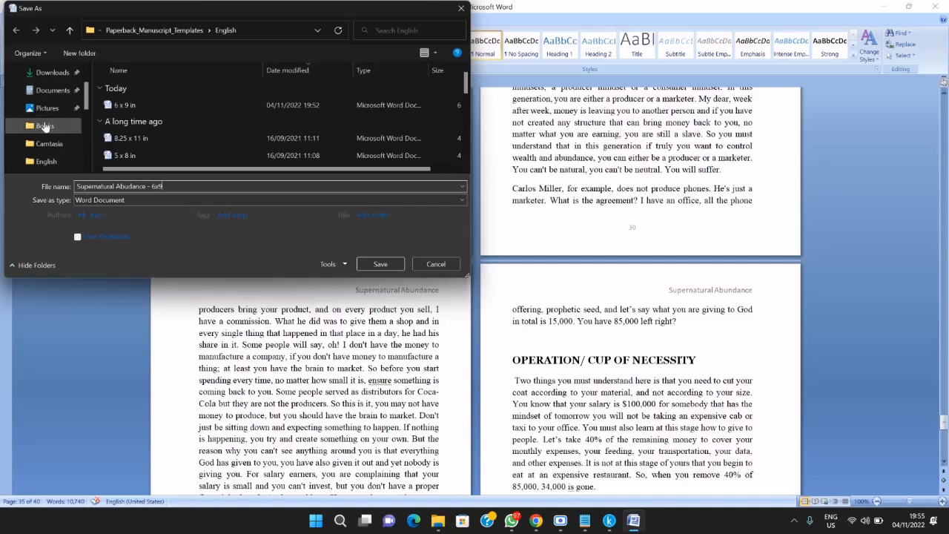
click(48, 94)
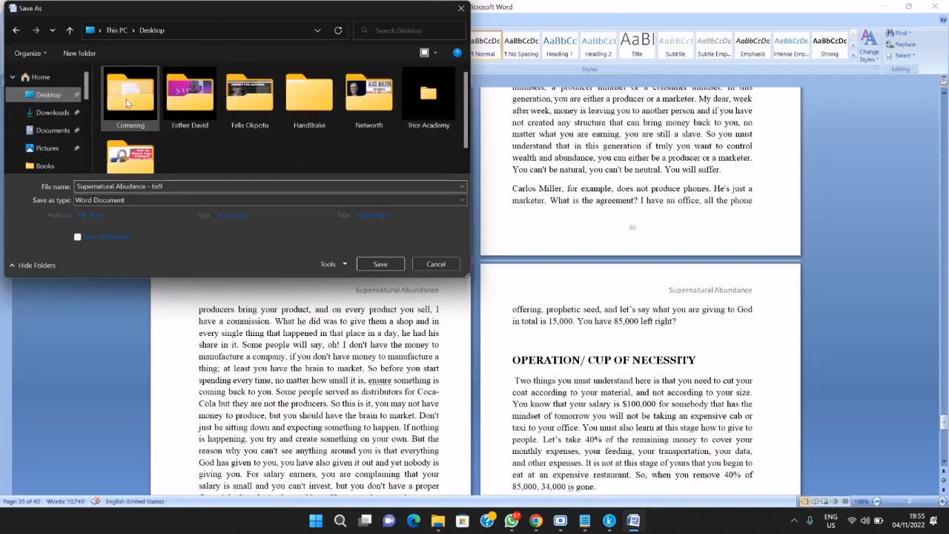
double_click(256, 107)
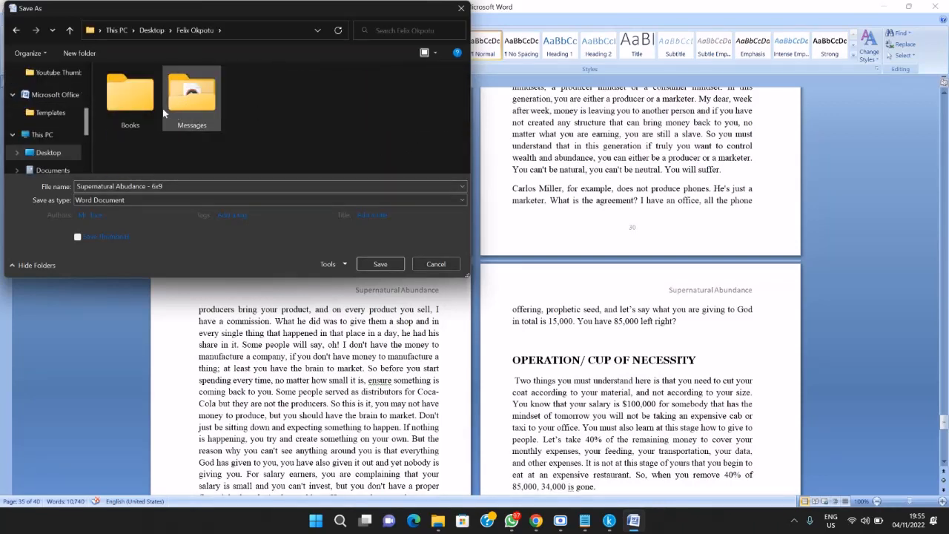
click(130, 110)
double_click(130, 110)
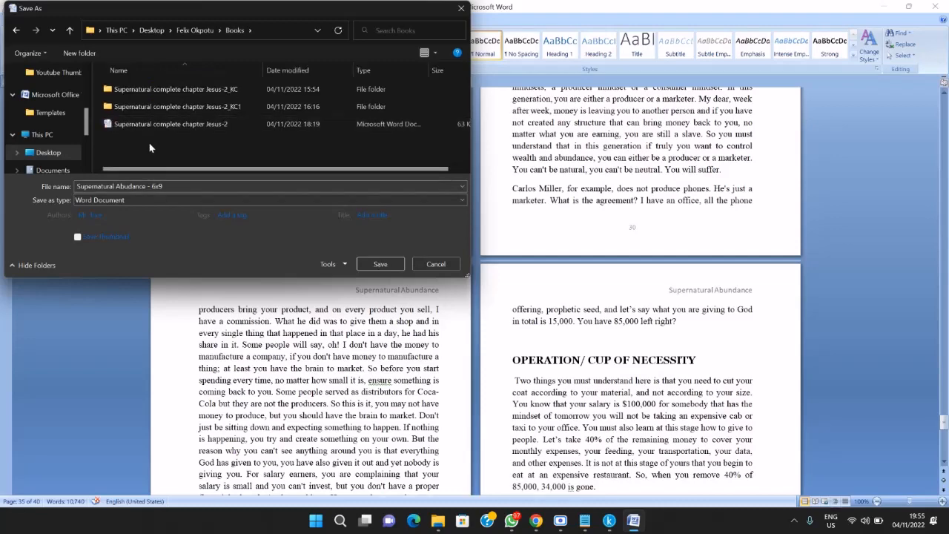
click(380, 264)
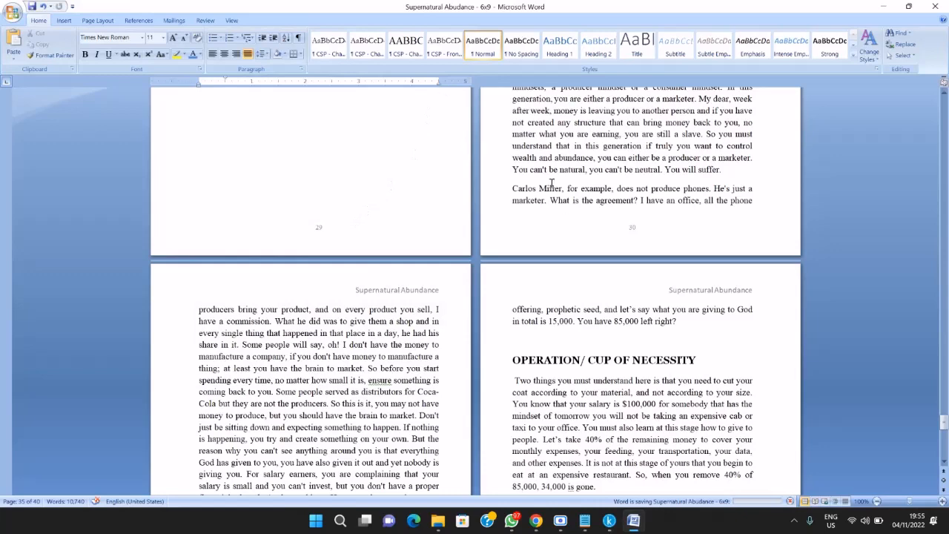
click(937, 8)
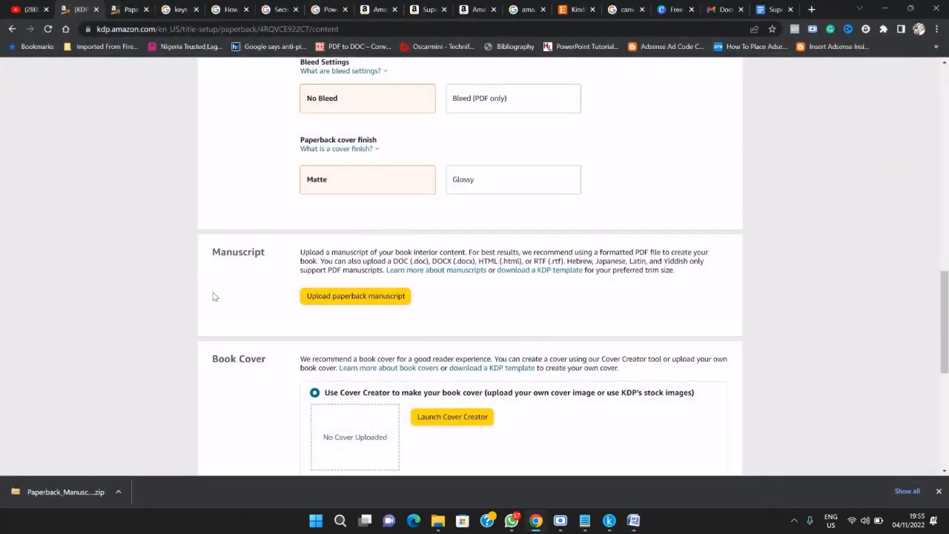
scroll(213, 296, down, 1)
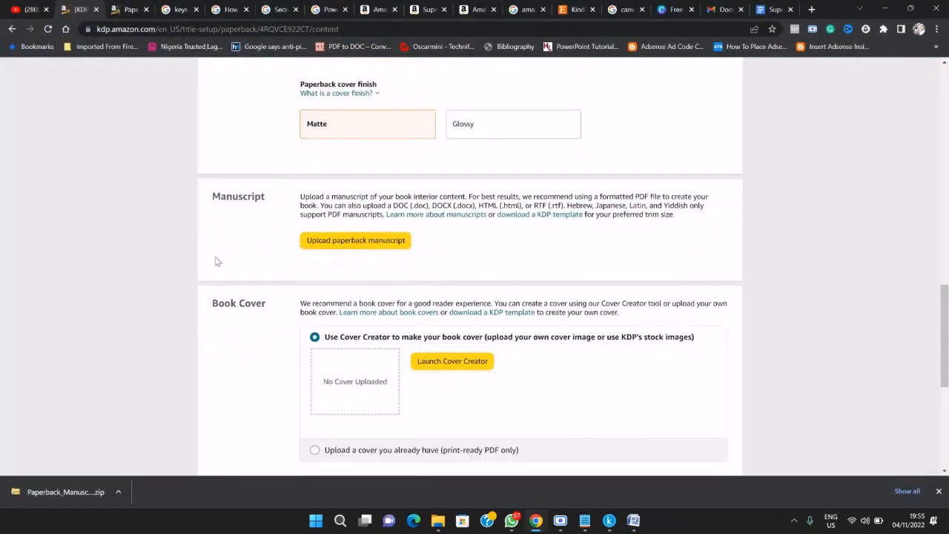
click(370, 244)
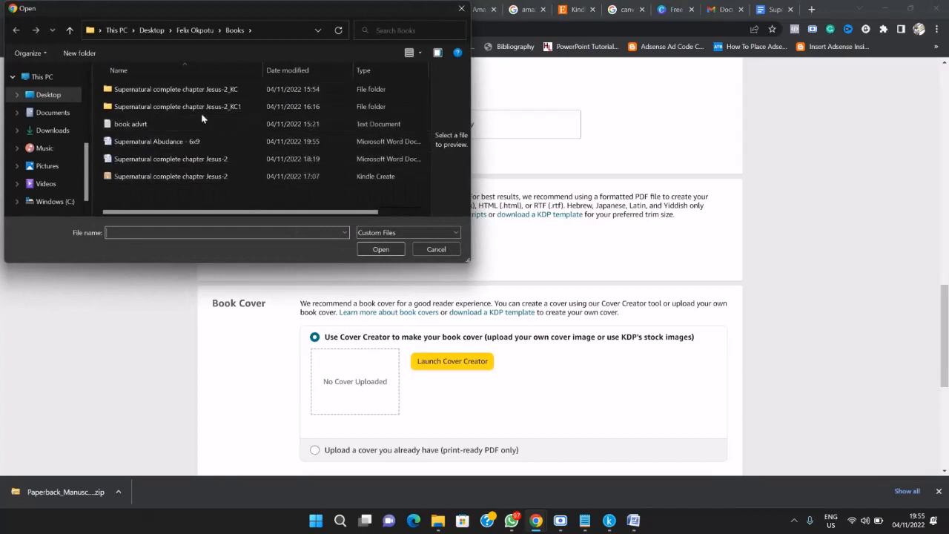
click(157, 143)
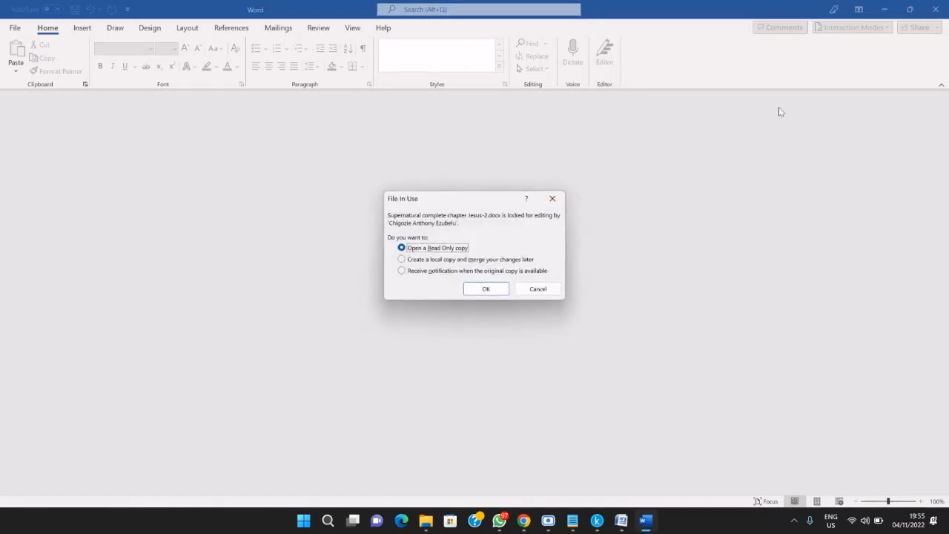
click(554, 200)
click(552, 199)
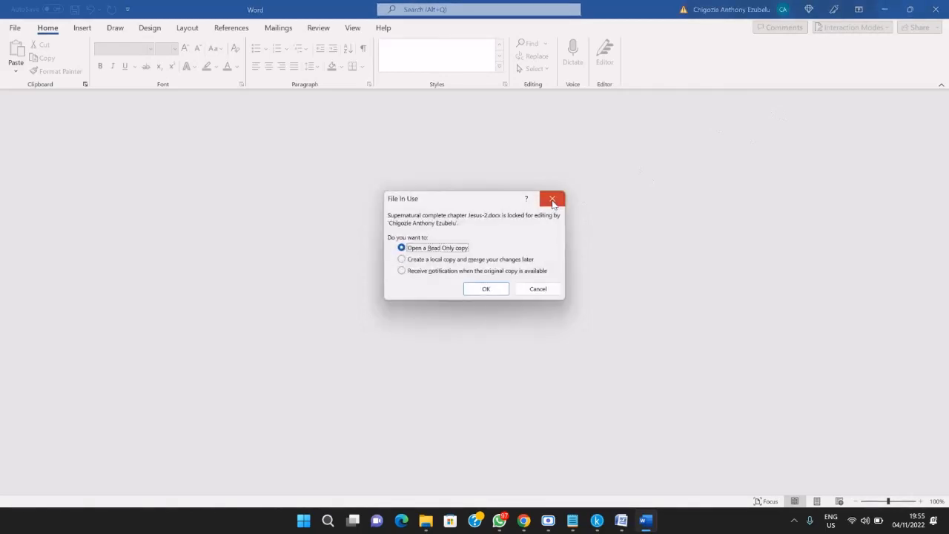
click(552, 200)
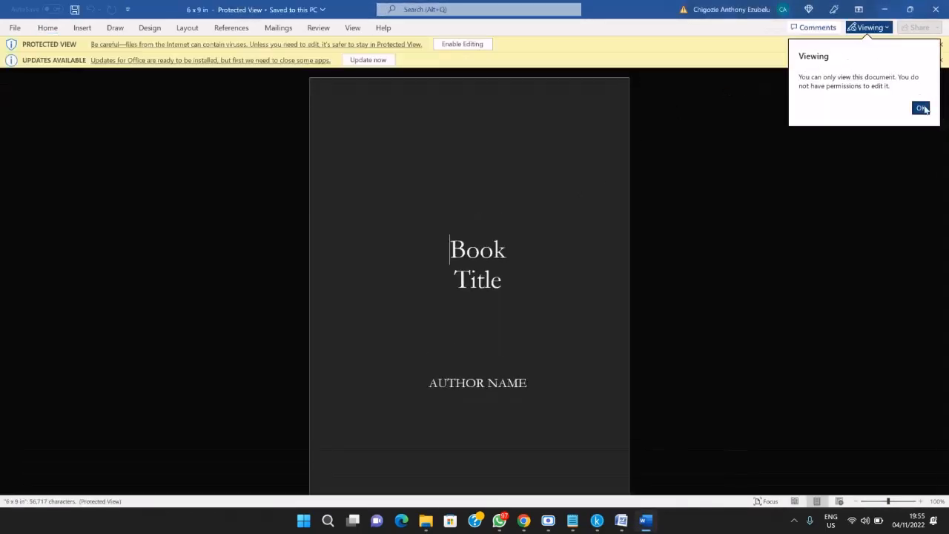
click(922, 105)
click(936, 9)
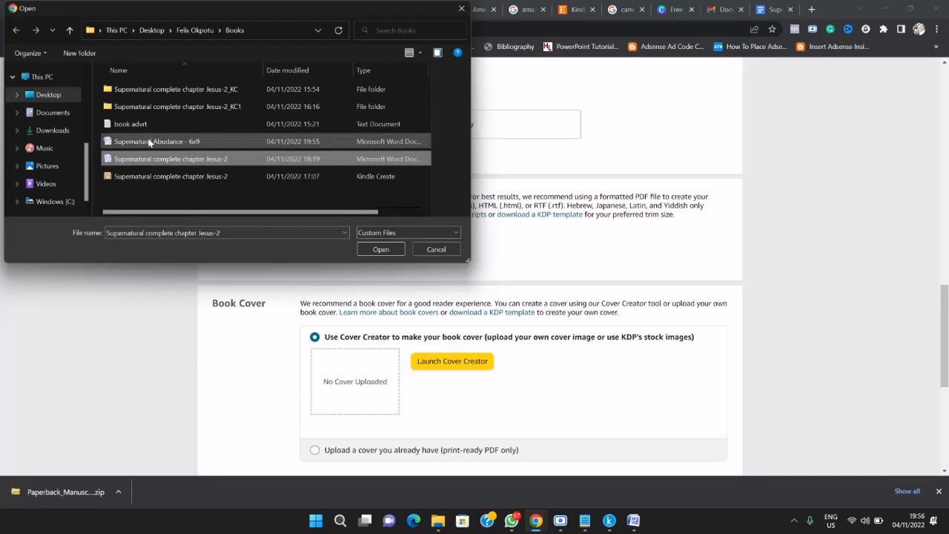
click(397, 232)
click(397, 233)
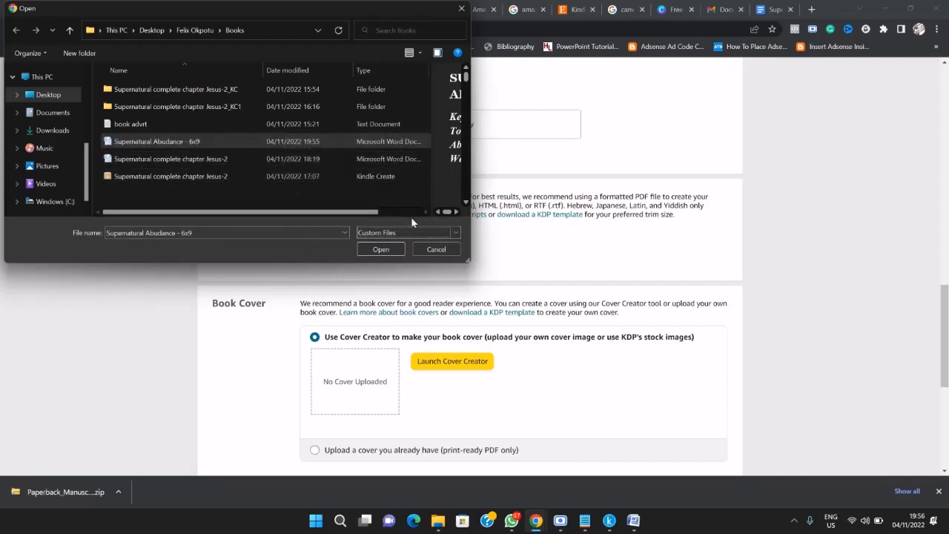
click(435, 249)
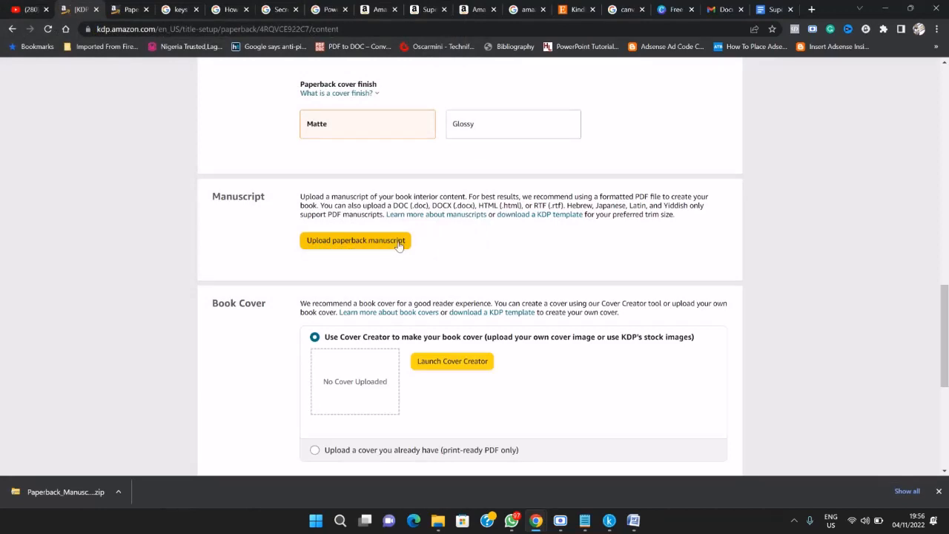
Upload the Word file "Supernatural Abudance - 6x9" from the Books folder as the paperback manuscript
click(370, 242)
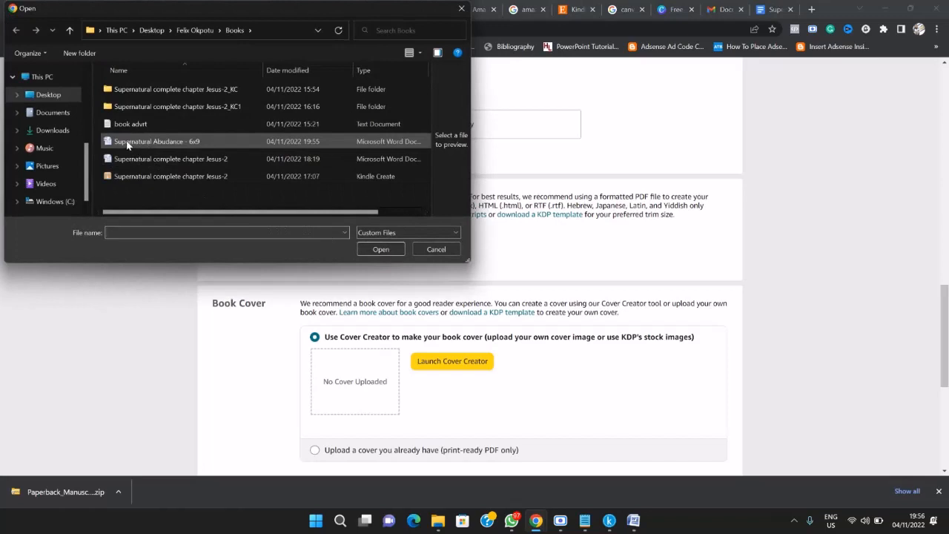
click(146, 143)
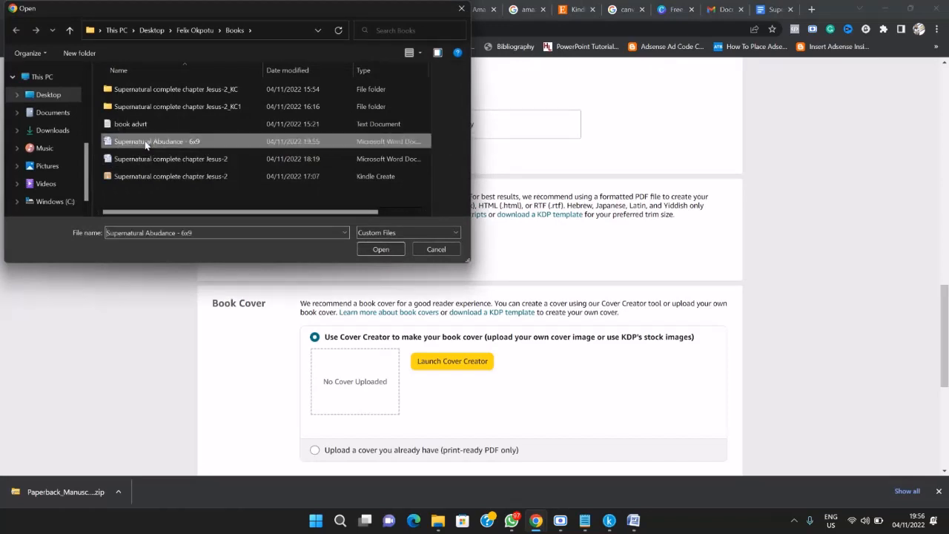
click(383, 250)
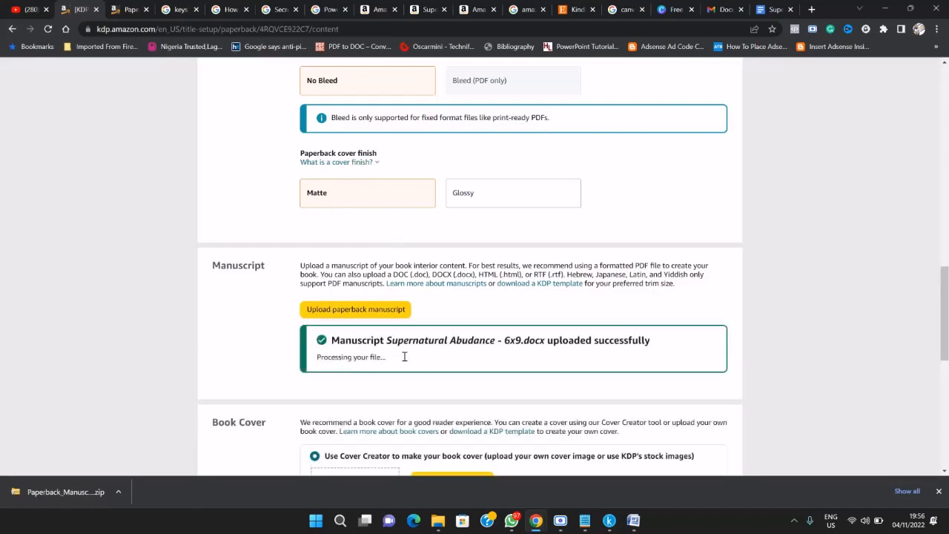
Set the Book Cover option to uploading an existing print-ready PDF cover, and look over the barcode setting
scroll(448, 231, down, 2)
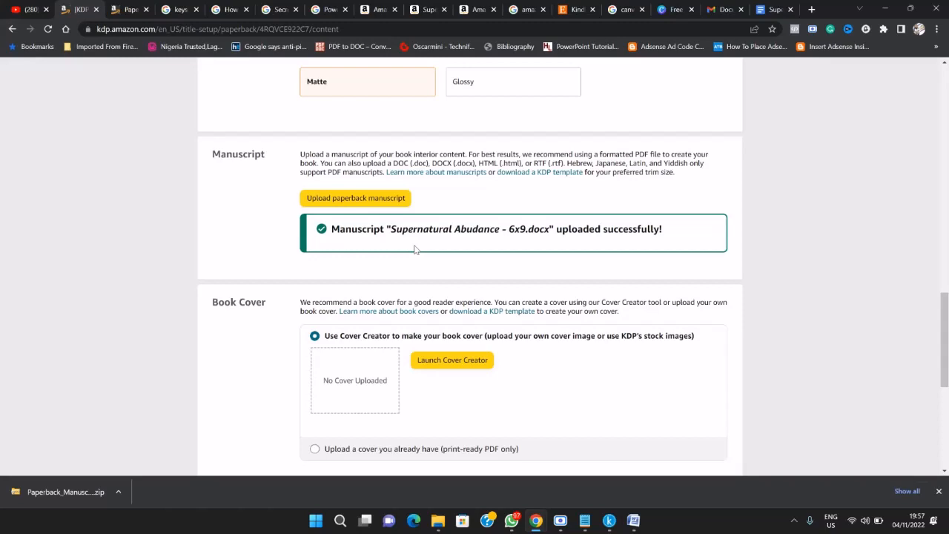
scroll(416, 250, down, 2)
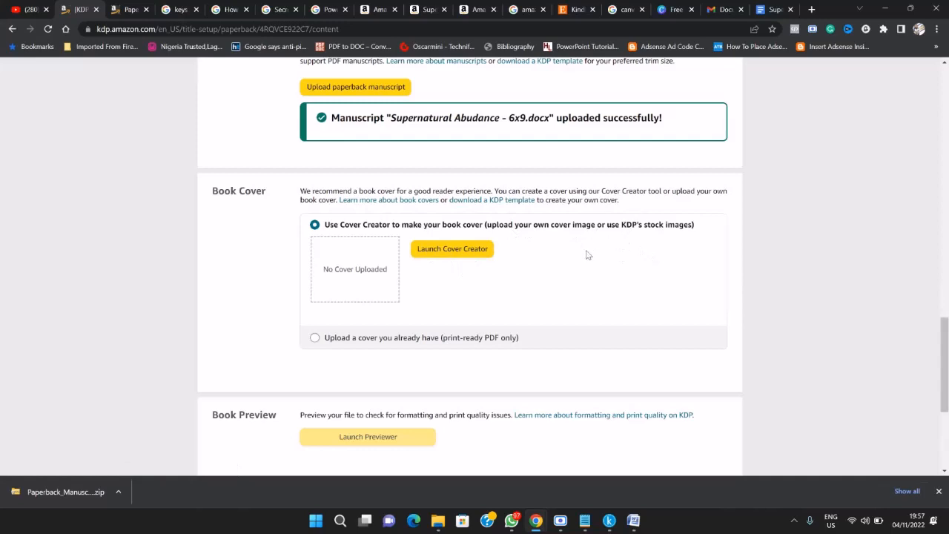
click(315, 338)
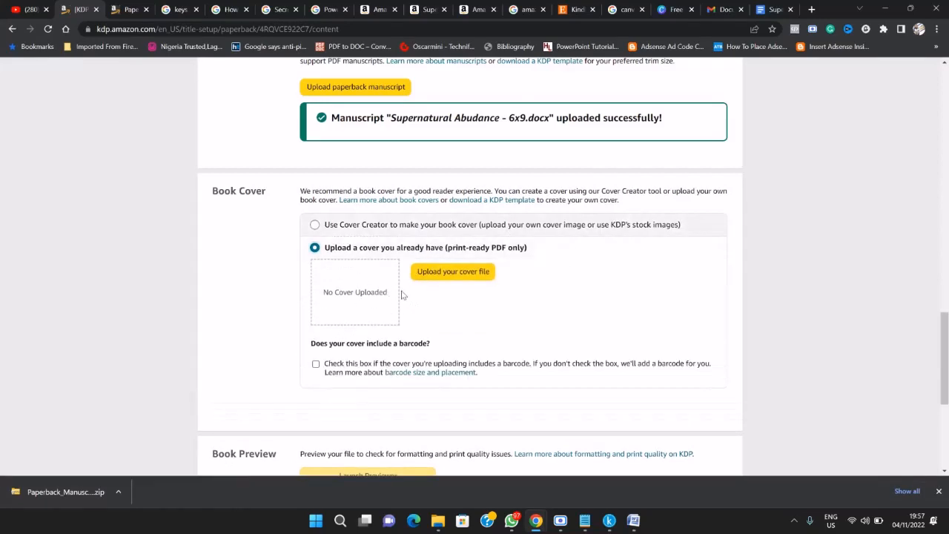
scroll(391, 315, down, 1)
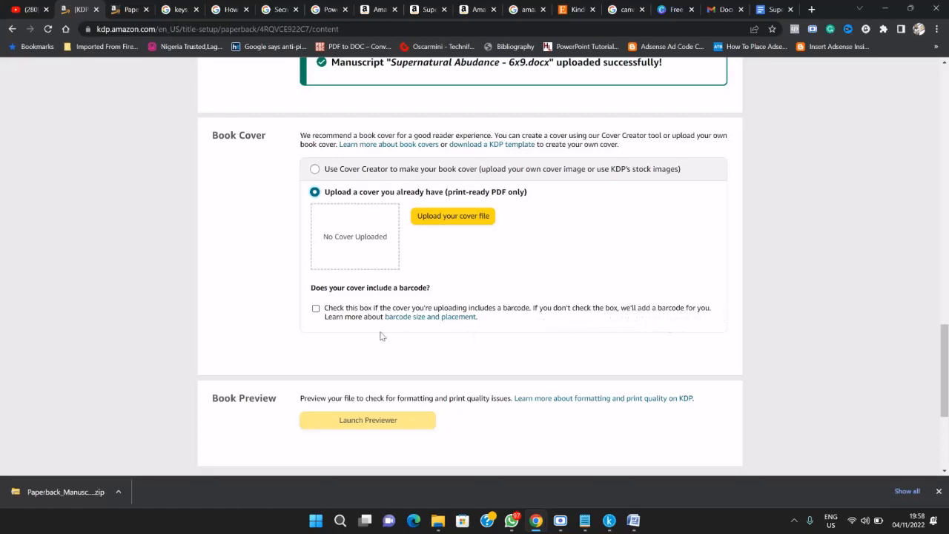
scroll(364, 230, up, 1)
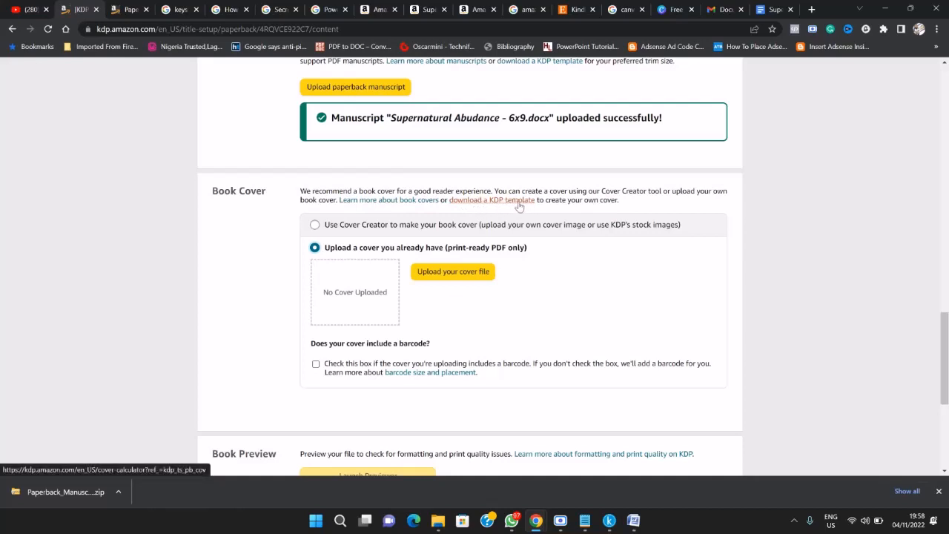
Open KDP's cover template calculator from the Book Cover section and set the binding type to Paperback and interior type to Standard color
click(510, 201)
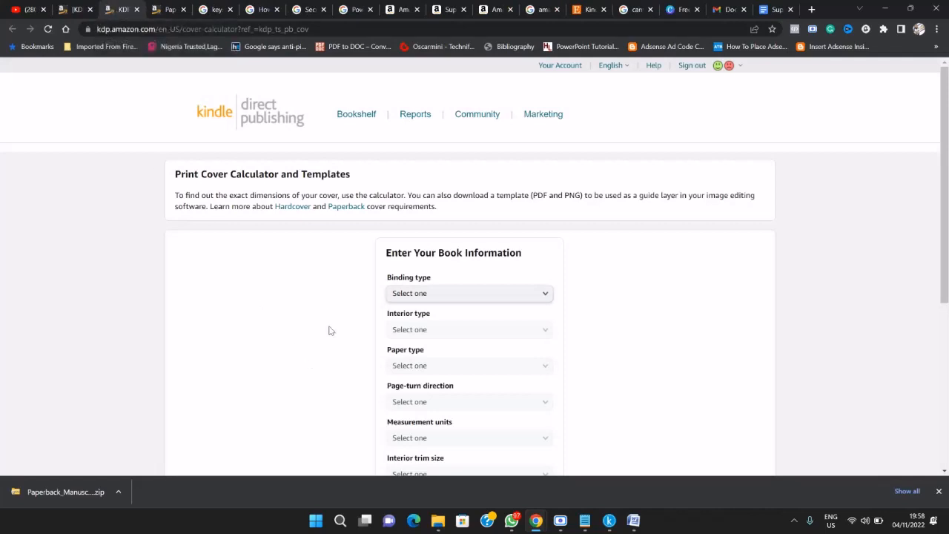
scroll(330, 331, down, 3)
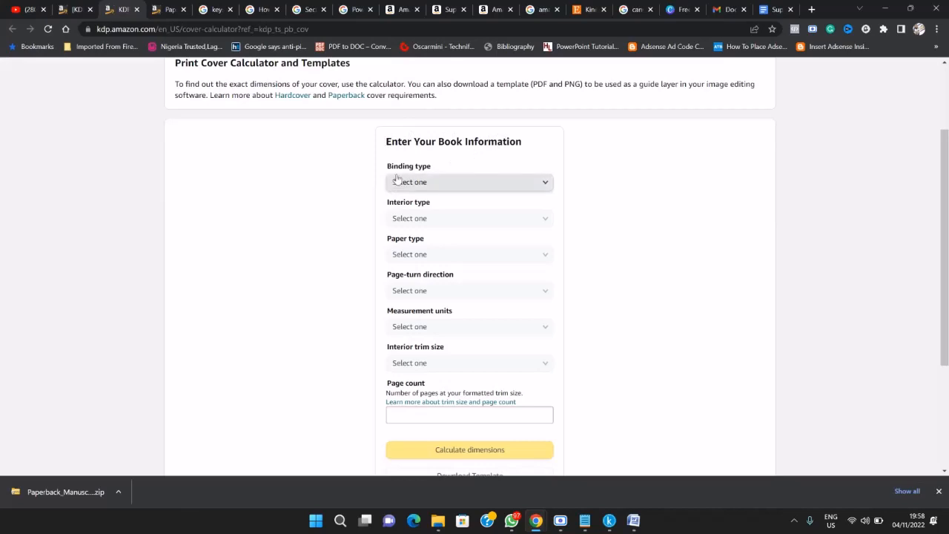
click(456, 184)
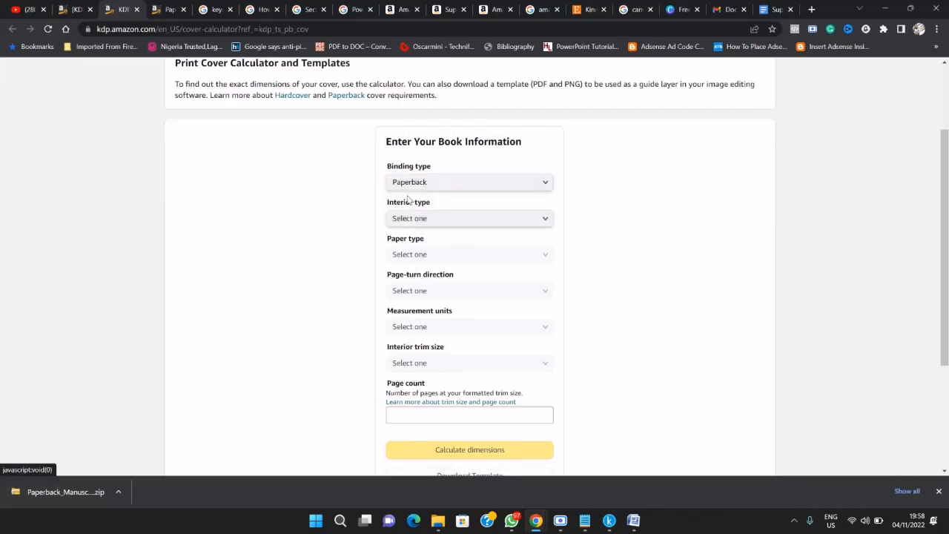
click(410, 195)
click(434, 217)
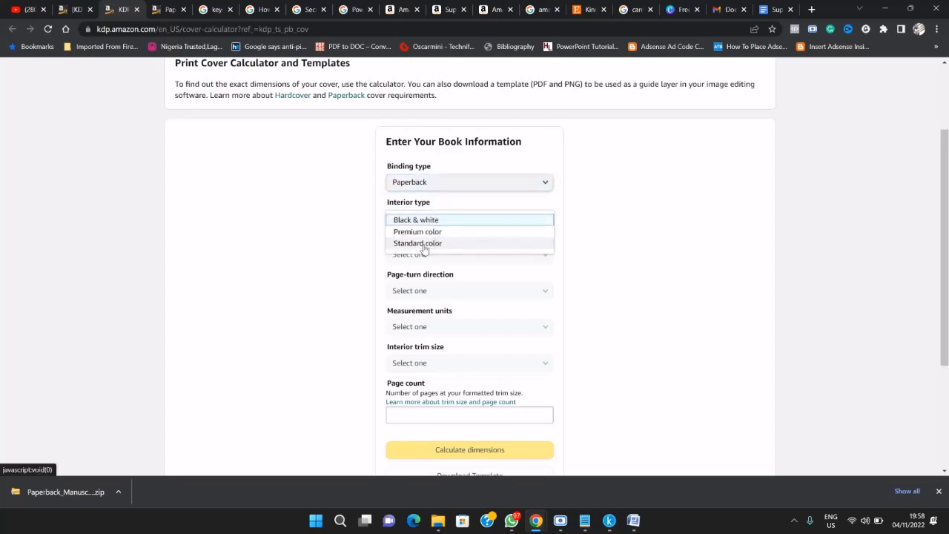
click(425, 245)
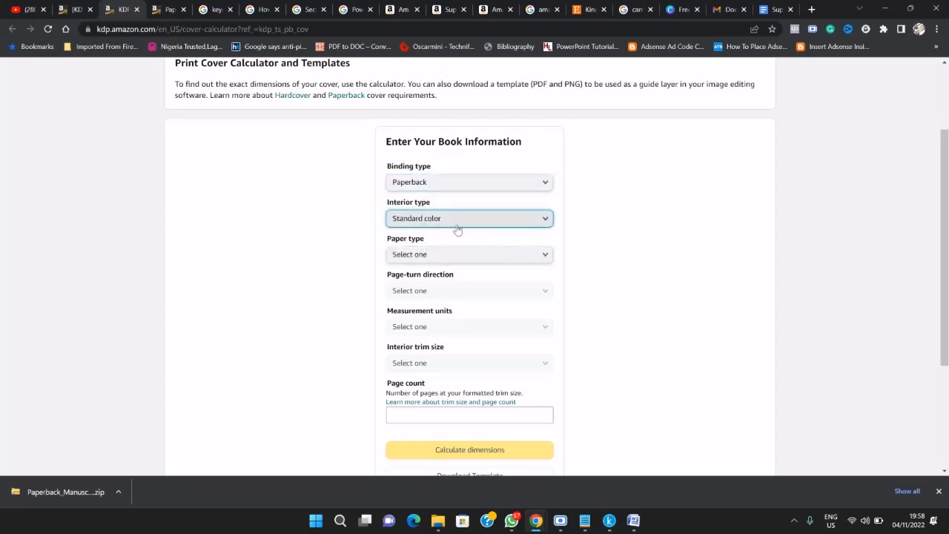
Set the book's paper type to White paper and the page-turn direction to Left to Right
scroll(416, 240, down, 1)
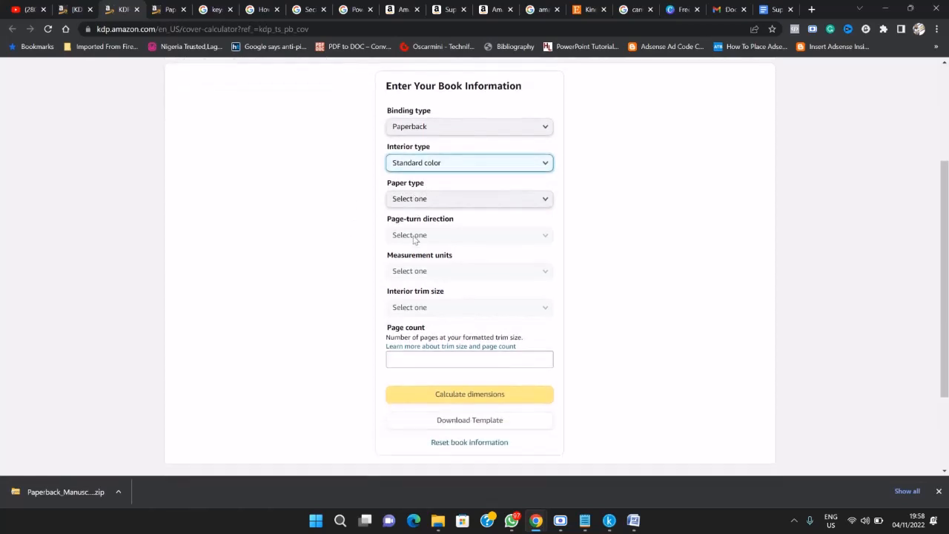
click(443, 202)
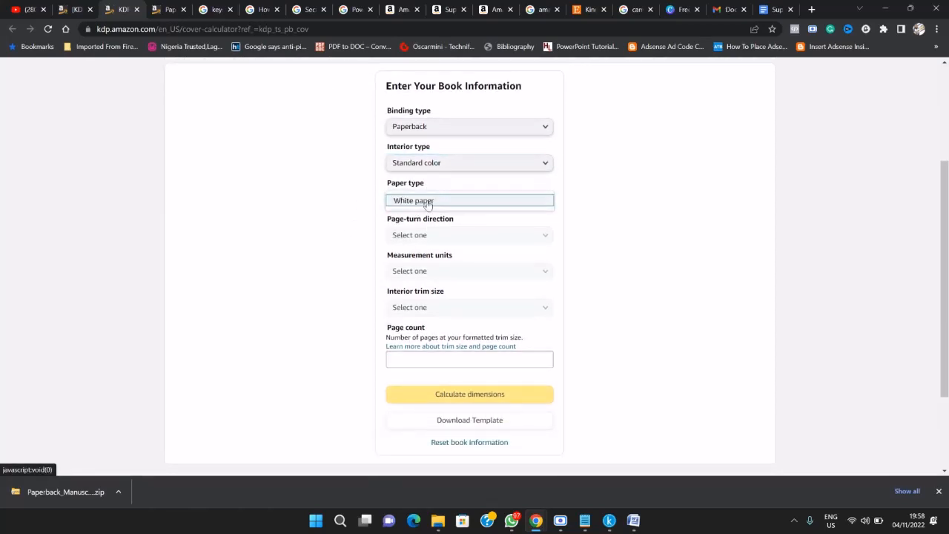
click(427, 201)
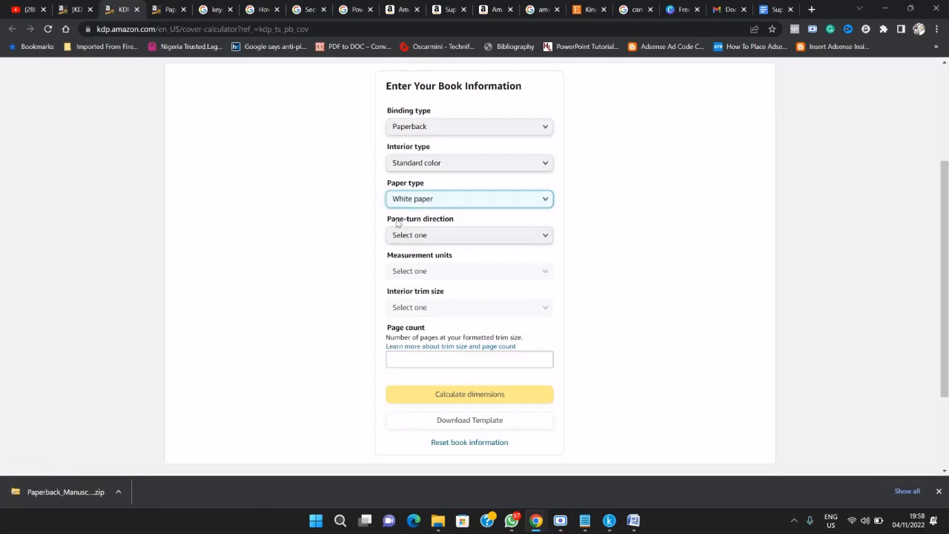
click(474, 236)
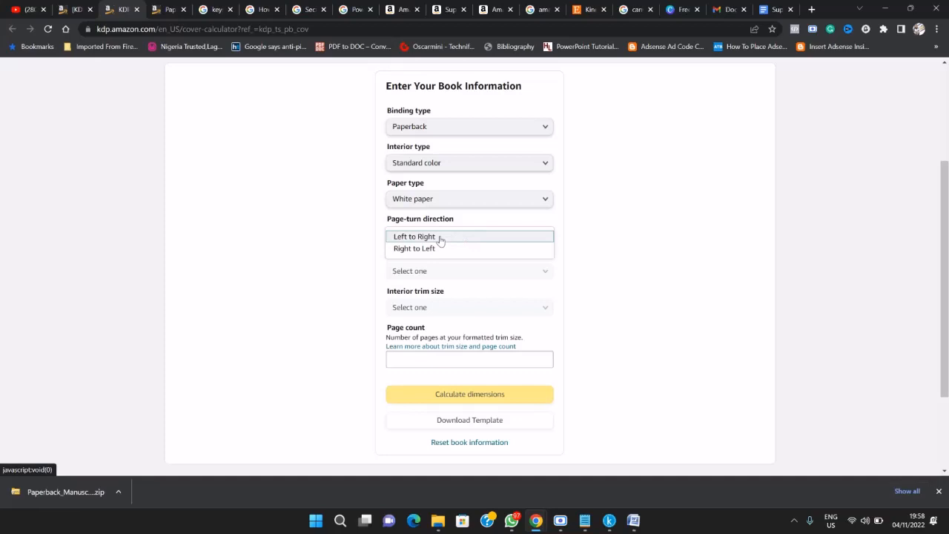
click(441, 238)
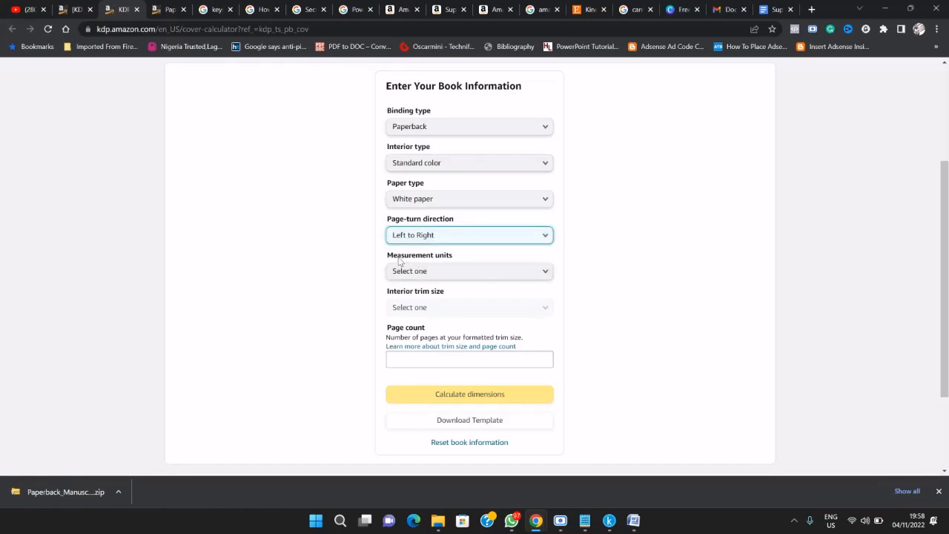
Set the measurement units to Inches and the interior trim size to 6 x 9 in
click(439, 270)
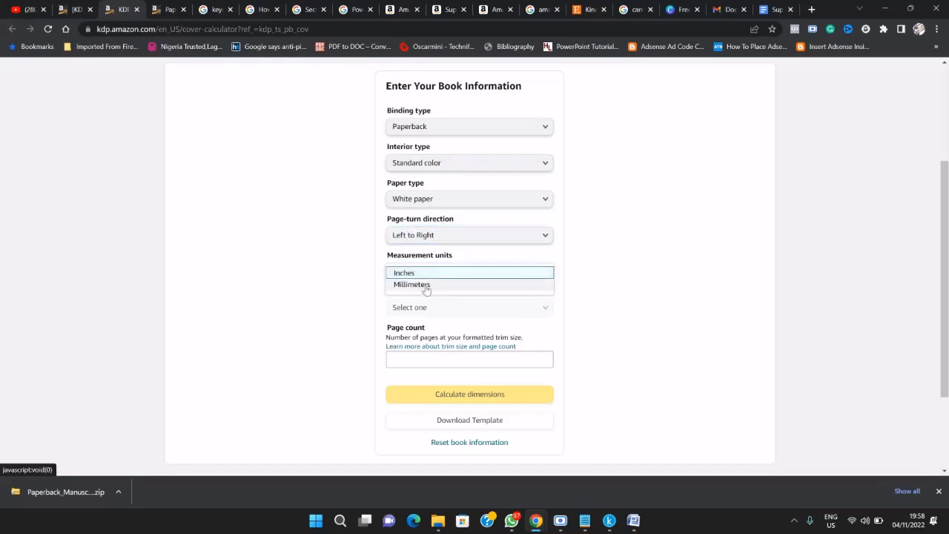
click(429, 274)
scroll(429, 275, down, 1)
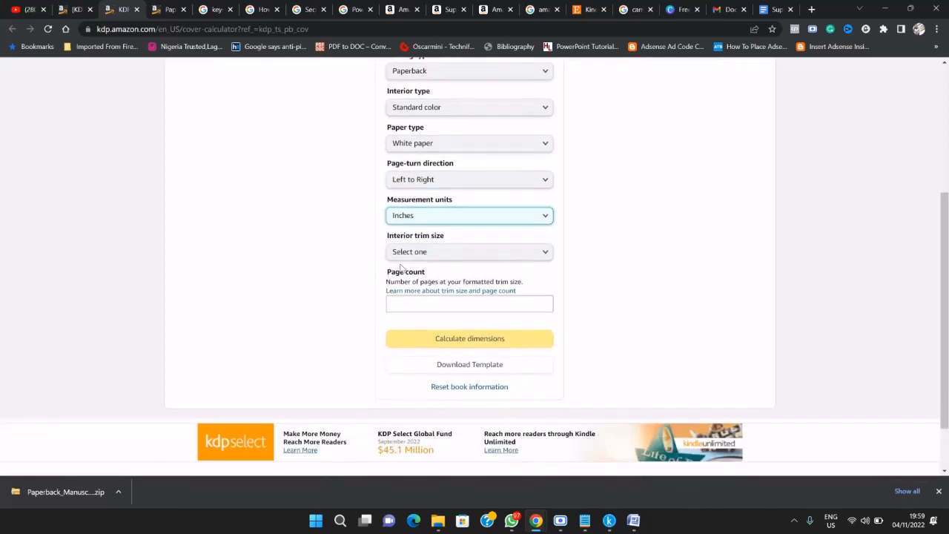
click(456, 254)
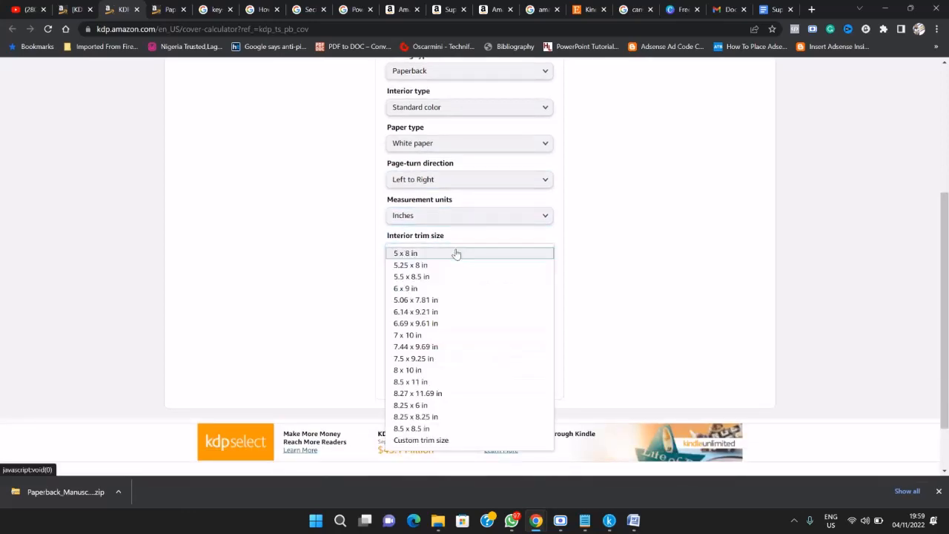
click(412, 291)
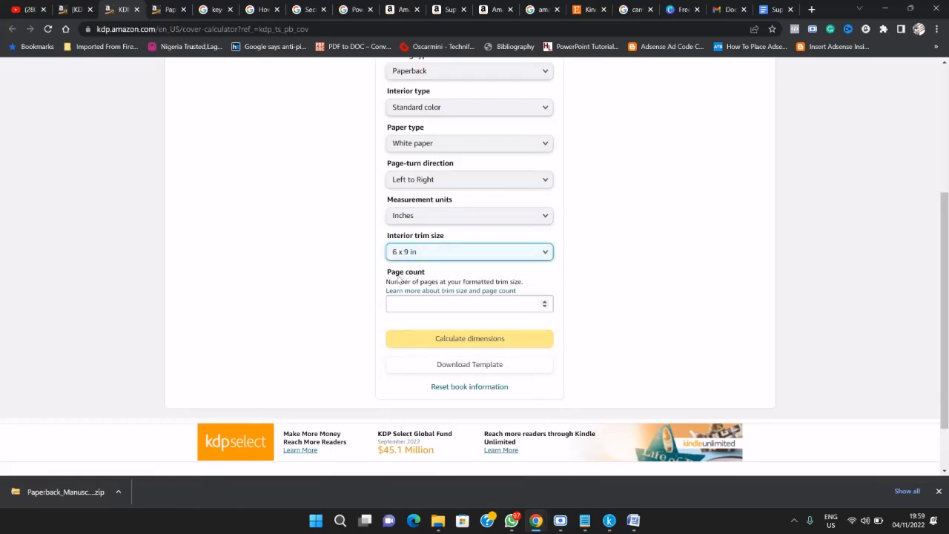
click(532, 304)
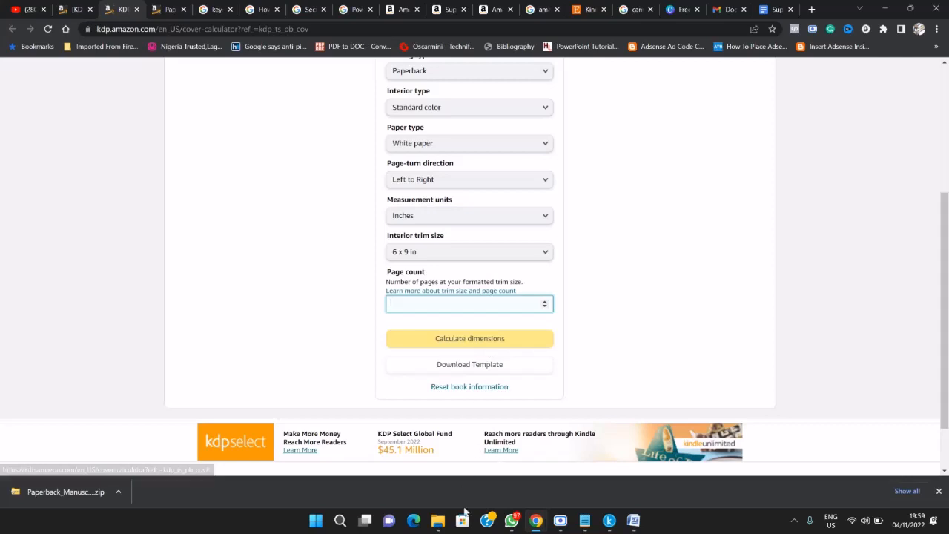
Switch to File Explorer and try to open the "Supernatural Abudance - 6x9" document from the Books folder
click(438, 520)
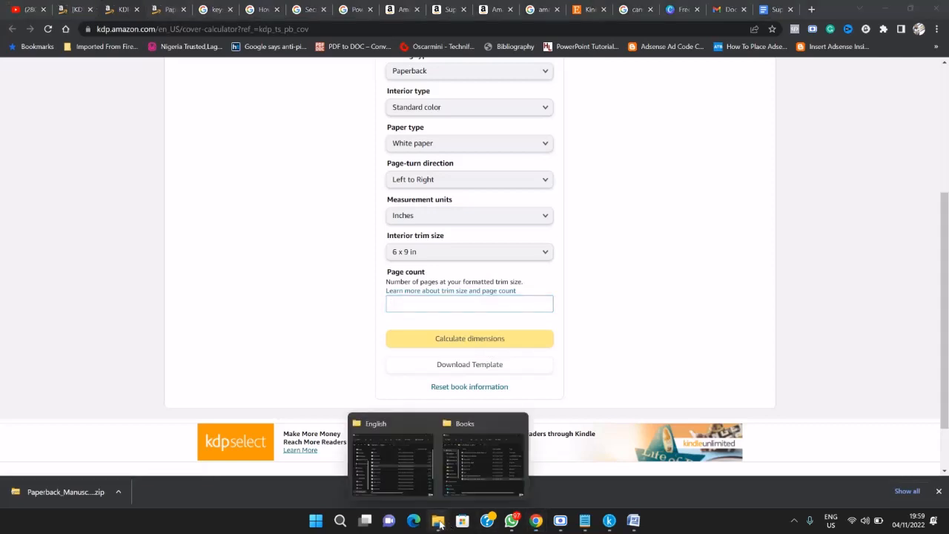
click(466, 469)
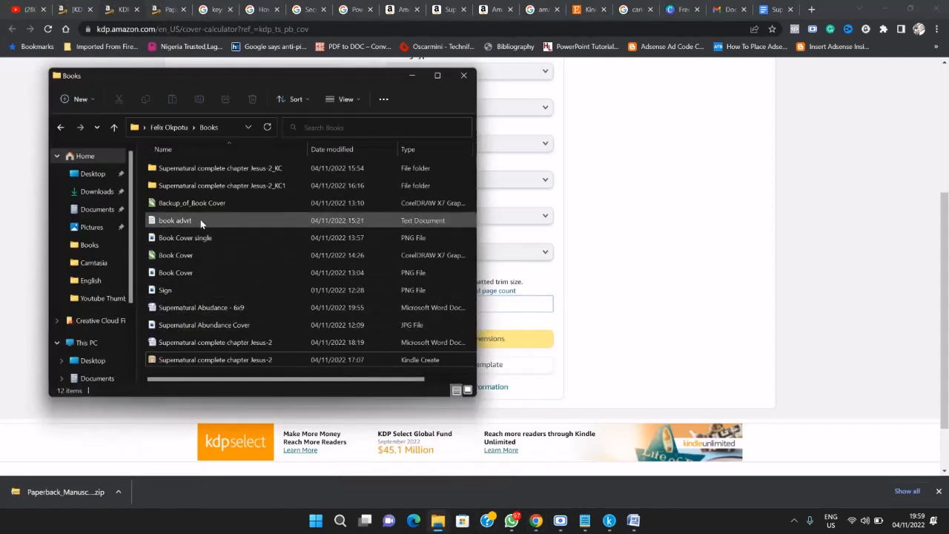
click(169, 128)
double_click(167, 172)
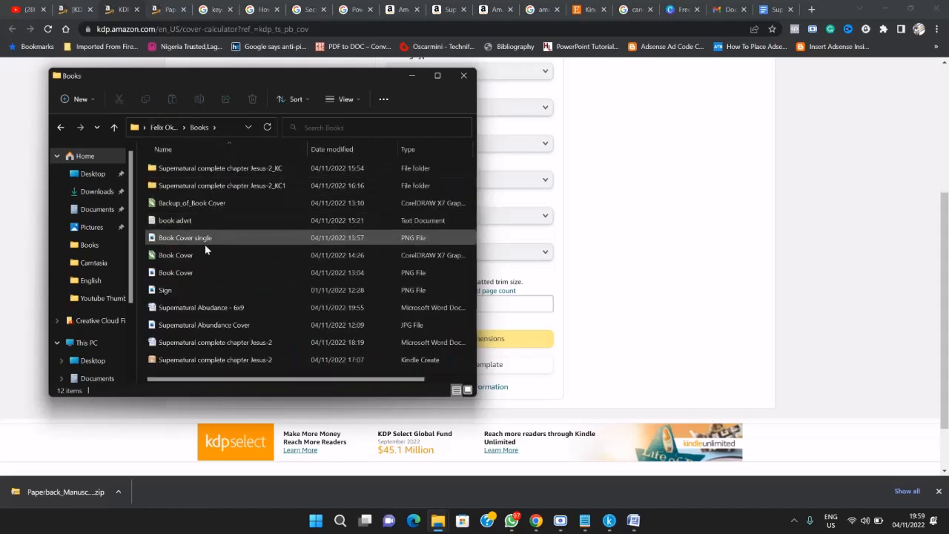
double_click(236, 308)
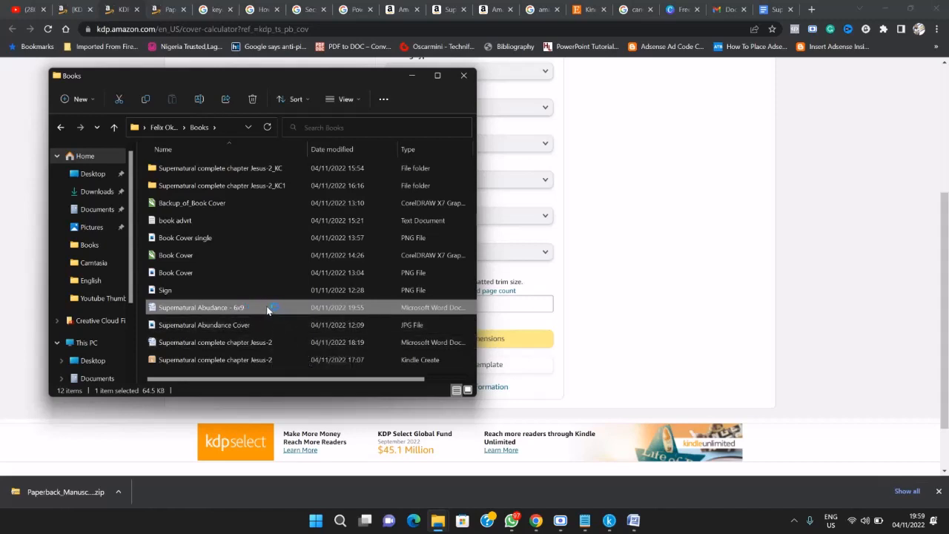
Switch to Microsoft Word and open the "Supernatural Abudance - 6x9" document from the Books folder
mouse_move(561, 520)
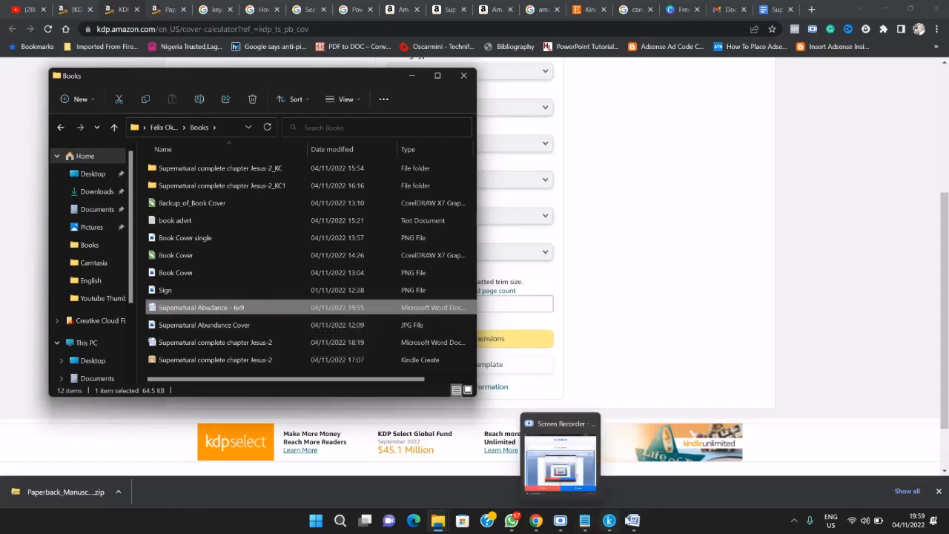
click(633, 521)
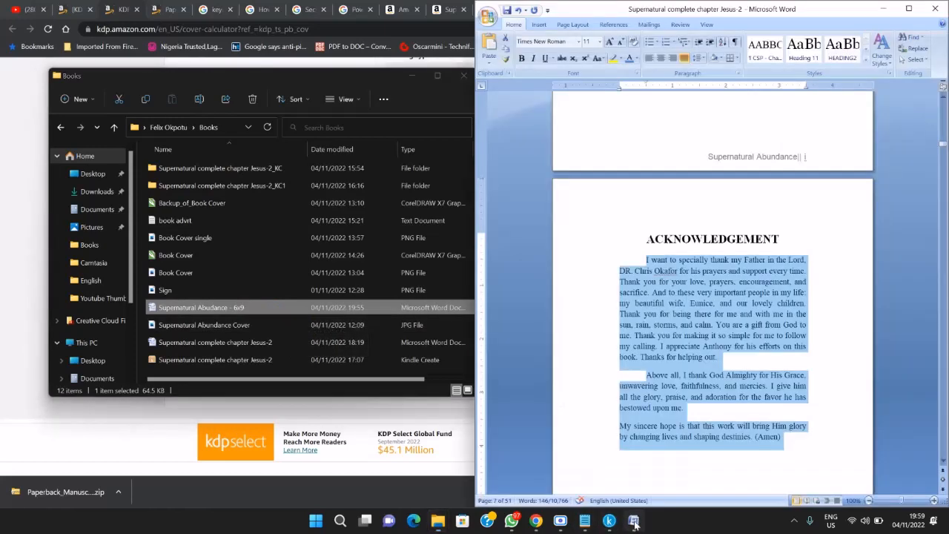
click(492, 18)
click(507, 68)
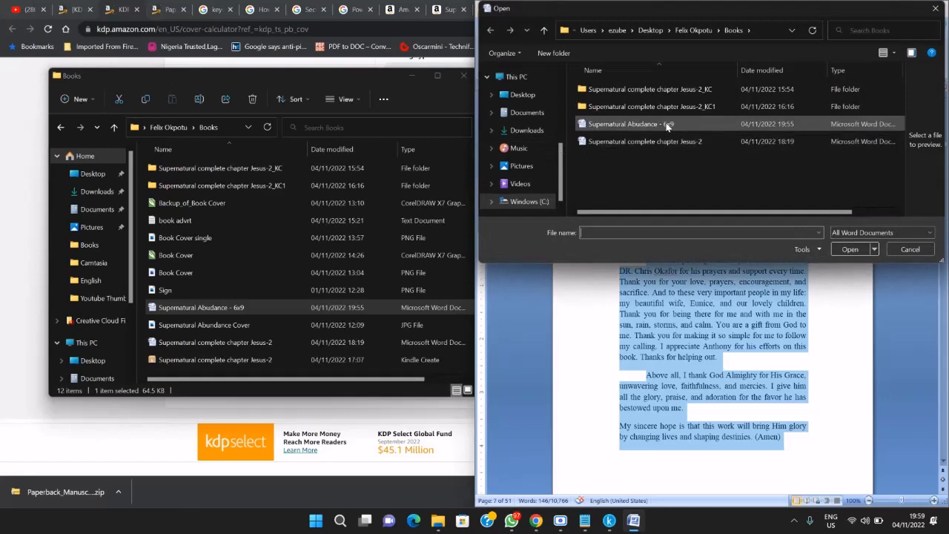
click(667, 124)
click(848, 249)
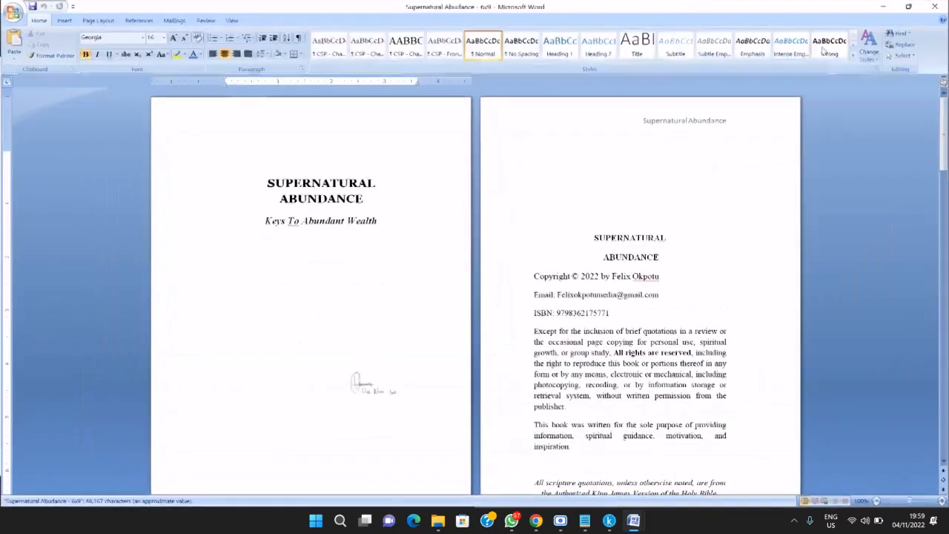
click(830, 40)
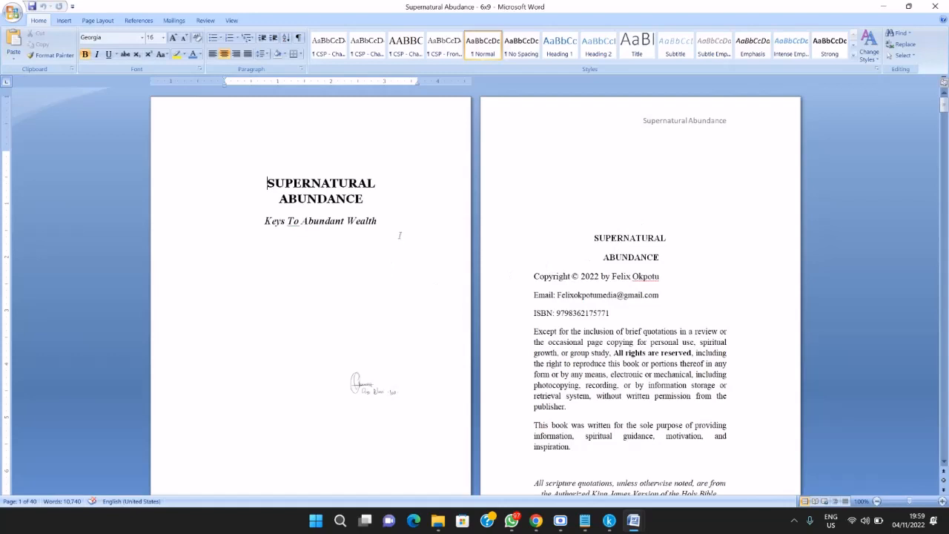
Look through the manuscript from the title page past the contents and Chapter One to the About the Author page
scroll(399, 235, down, 8)
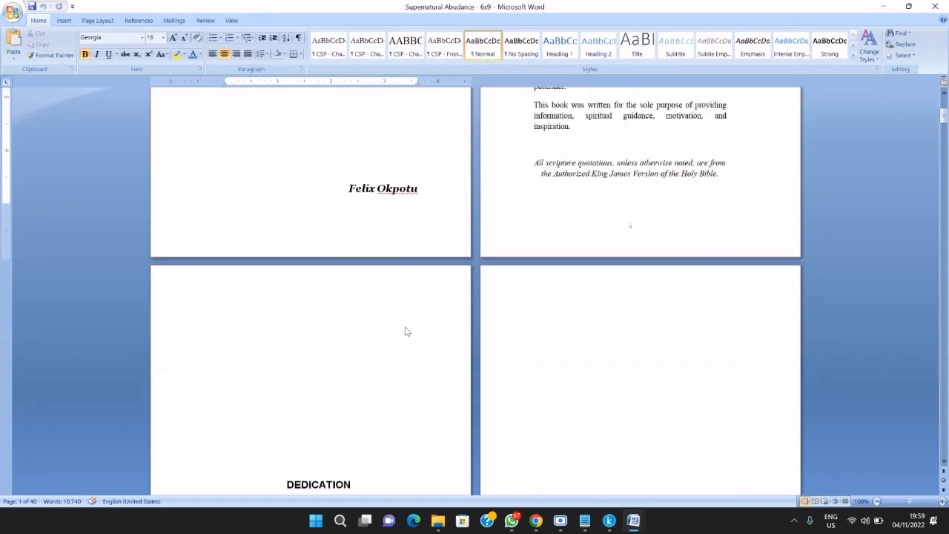
scroll(405, 332, down, 3)
scroll(402, 328, up, 7)
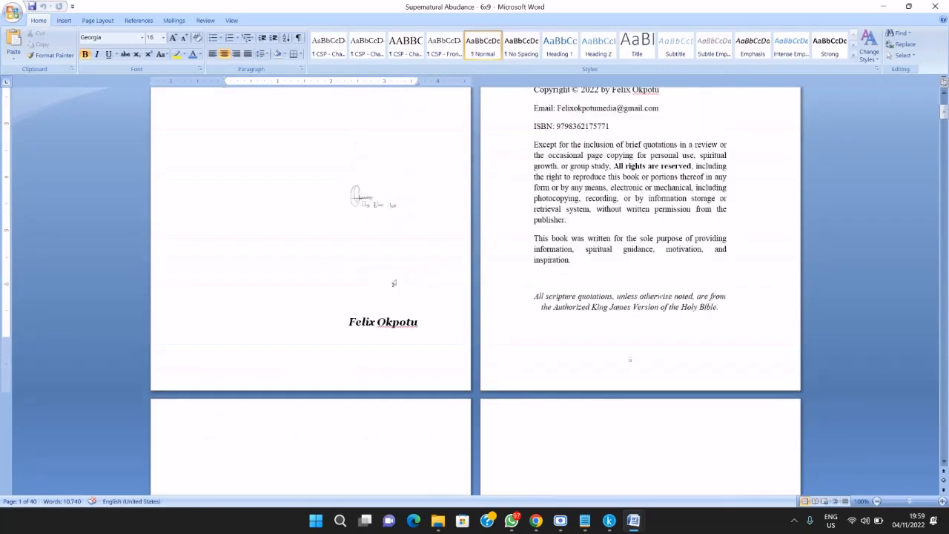
scroll(393, 283, up, 5)
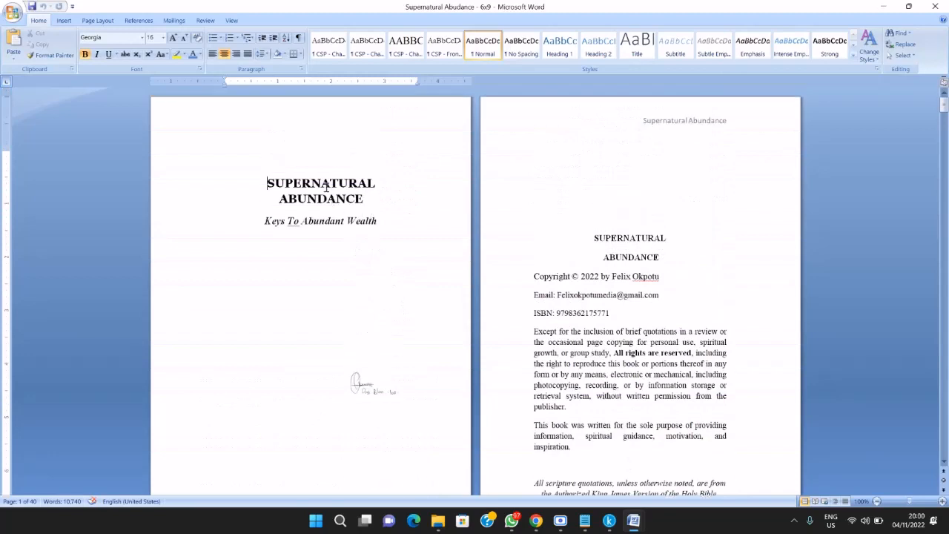
click(613, 247)
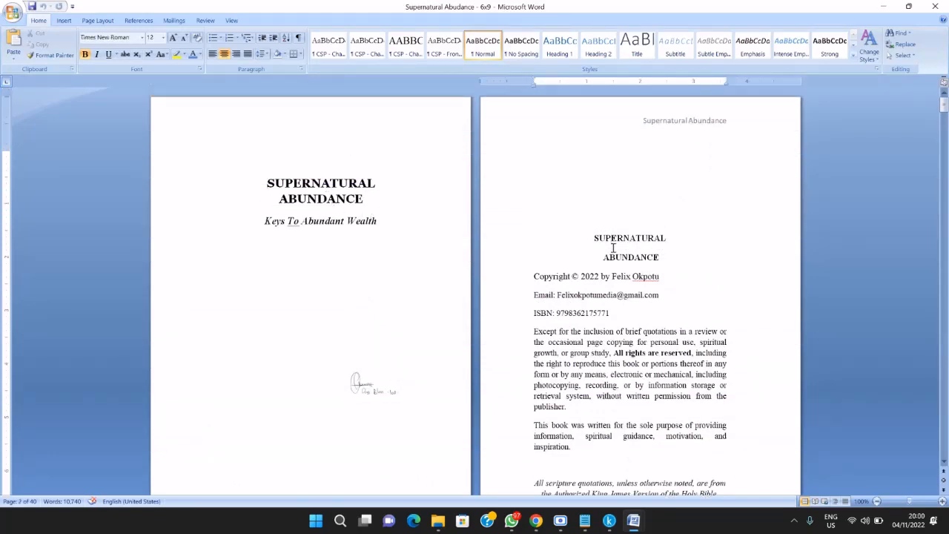
scroll(408, 334, down, 15)
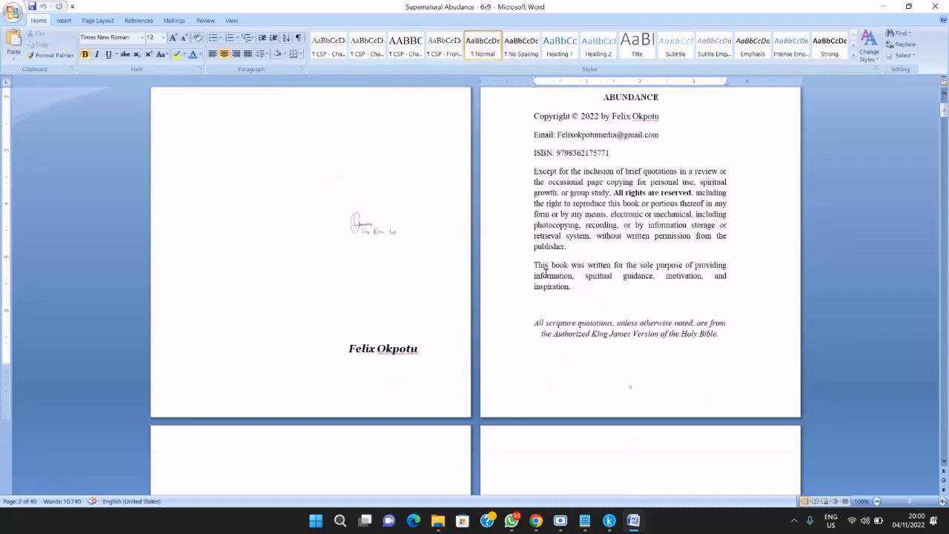
scroll(407, 335, down, 3)
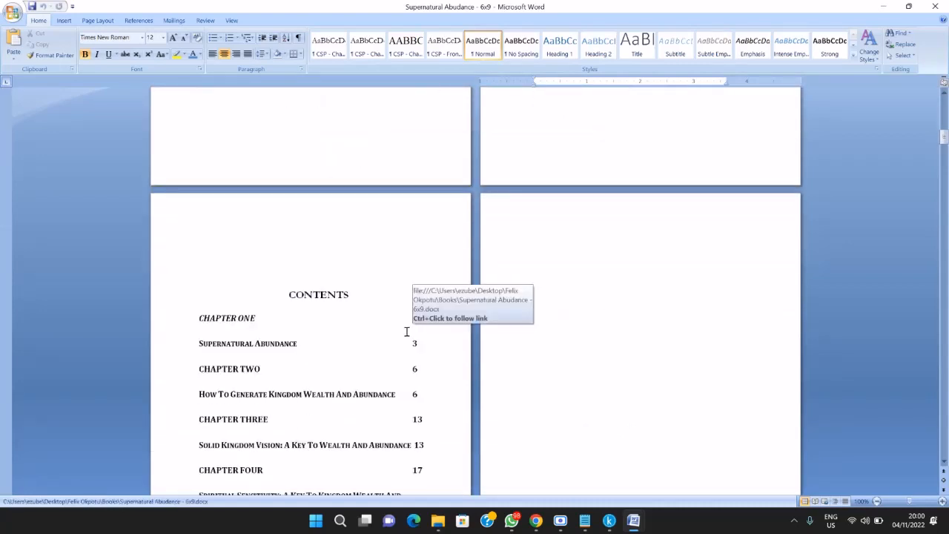
click(320, 306)
scroll(393, 286, down, 15)
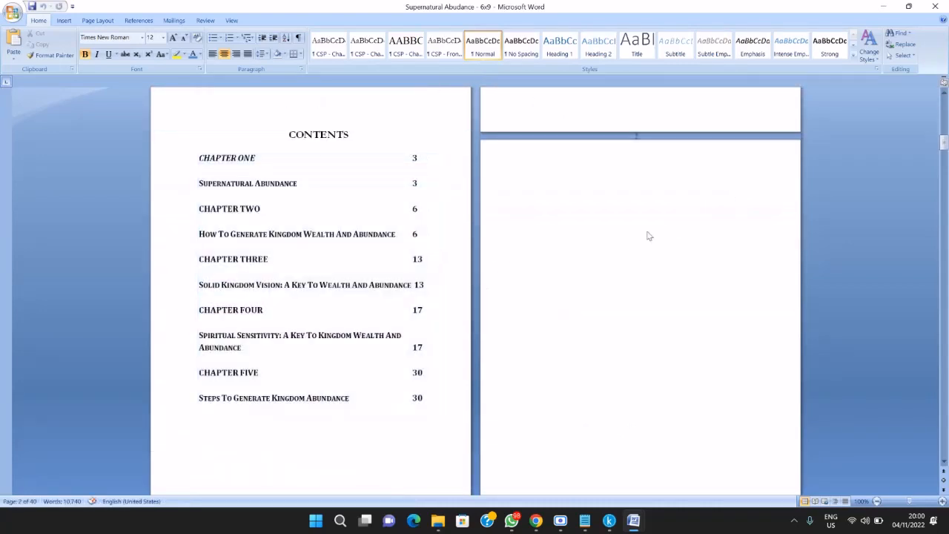
scroll(401, 333, down, 10)
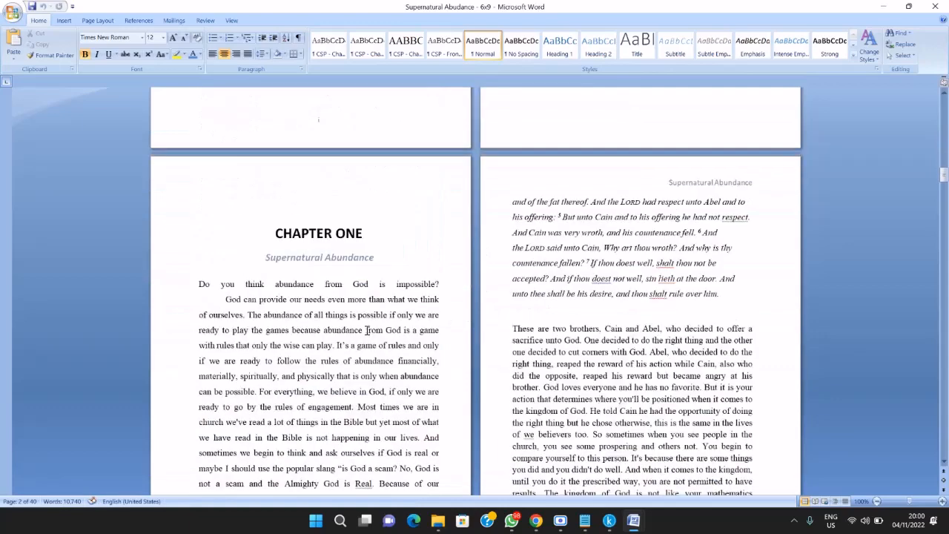
scroll(486, 286, down, 5)
drag(943, 194, 944, 464)
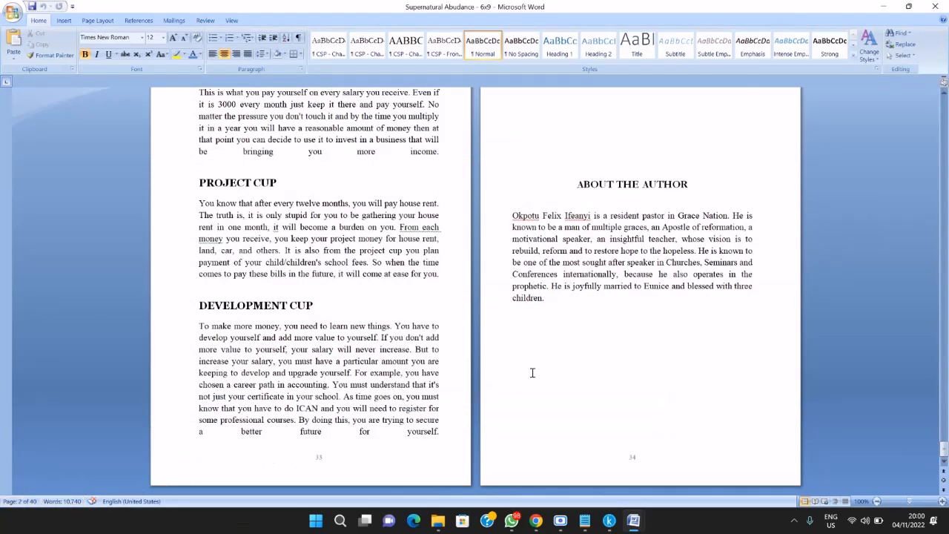
Check the page position of the last two pages against the manuscript's total page count
click(561, 300)
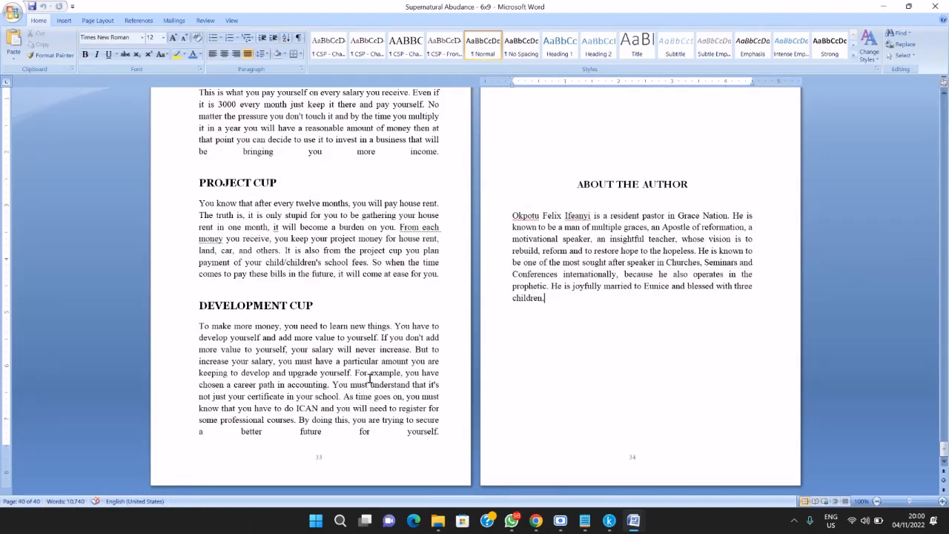
click(369, 379)
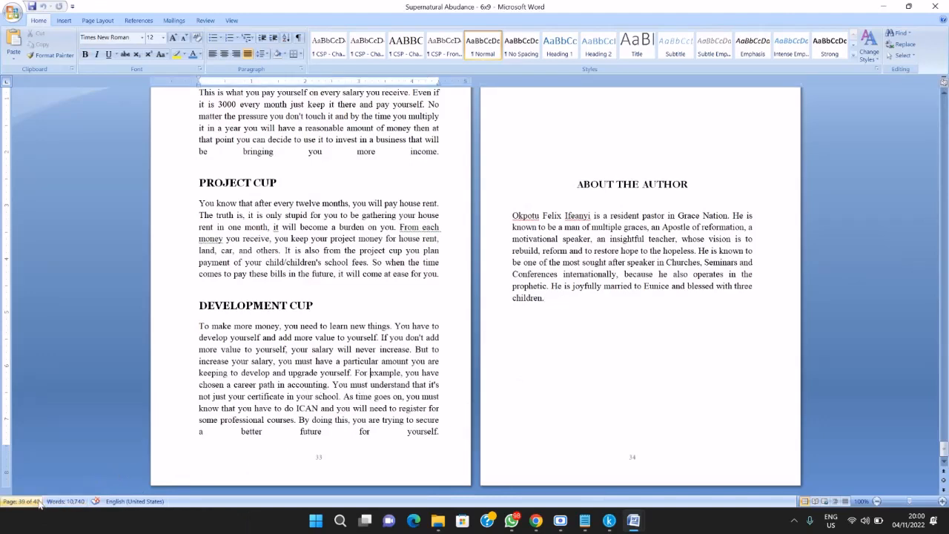
click(640, 261)
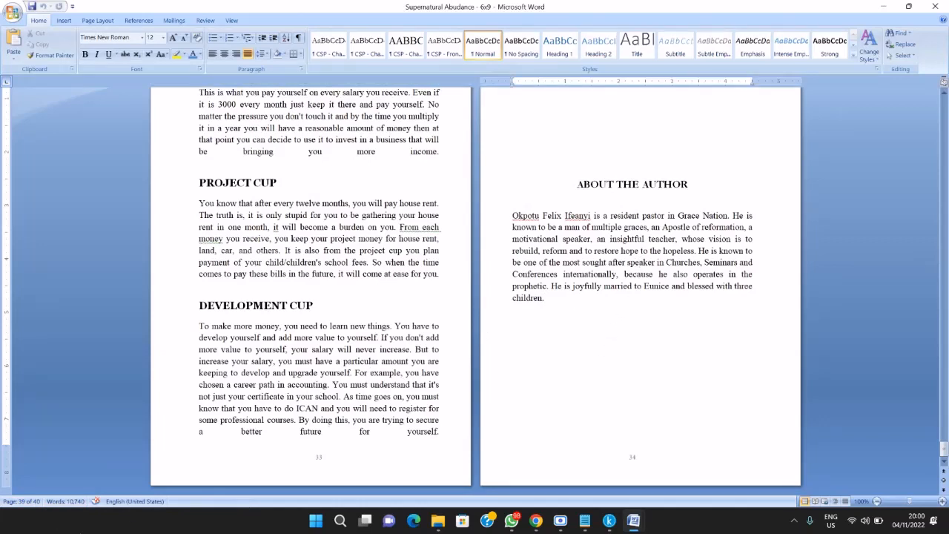
Return to the start of the manuscript and check the page positions of the title page and the copyright page
drag(945, 448, 945, 93)
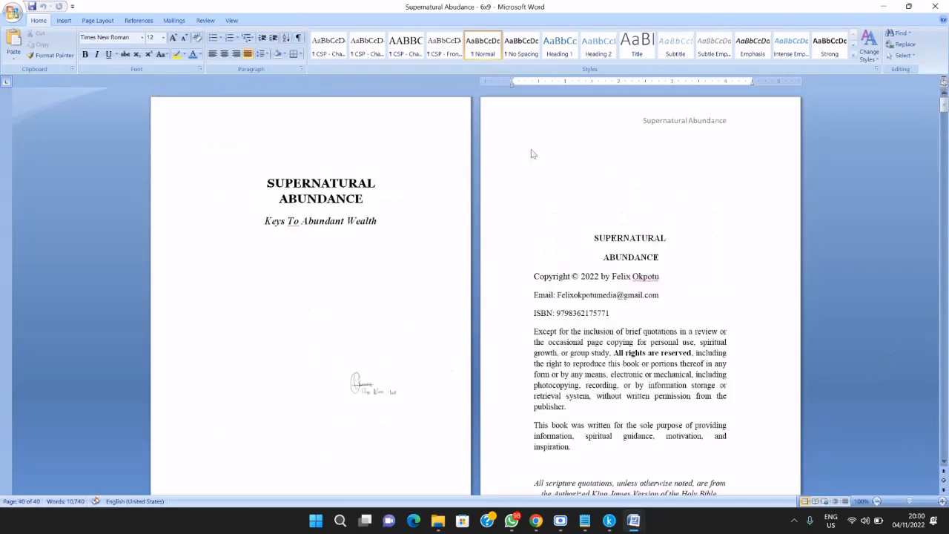
click(388, 192)
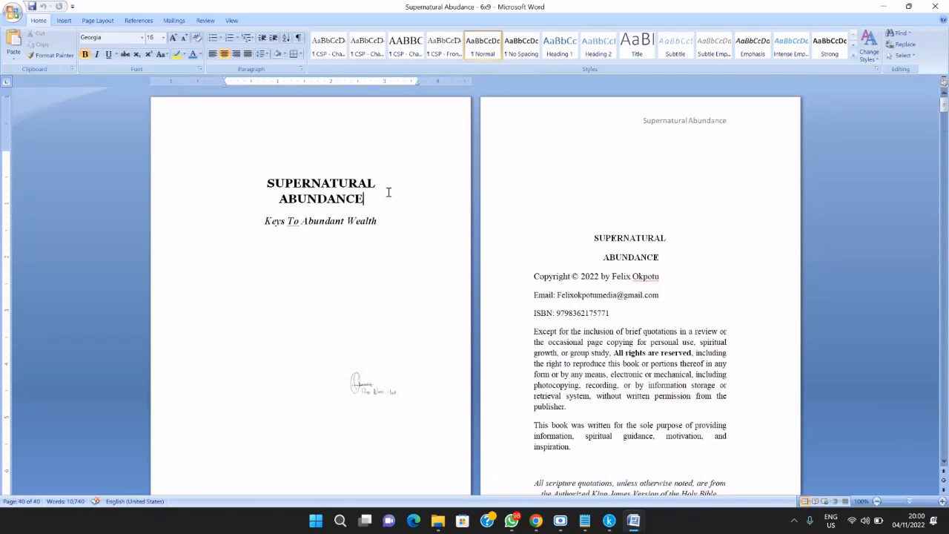
click(640, 236)
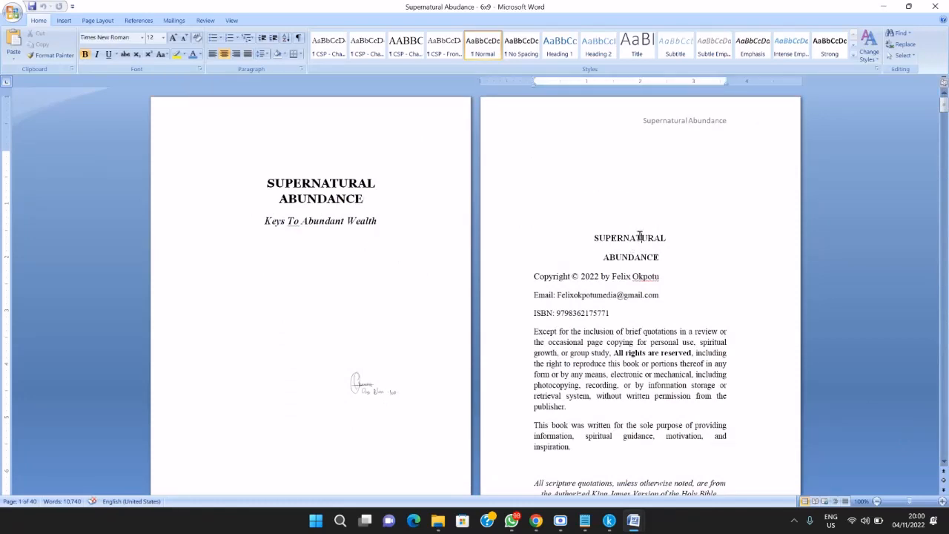
click(629, 307)
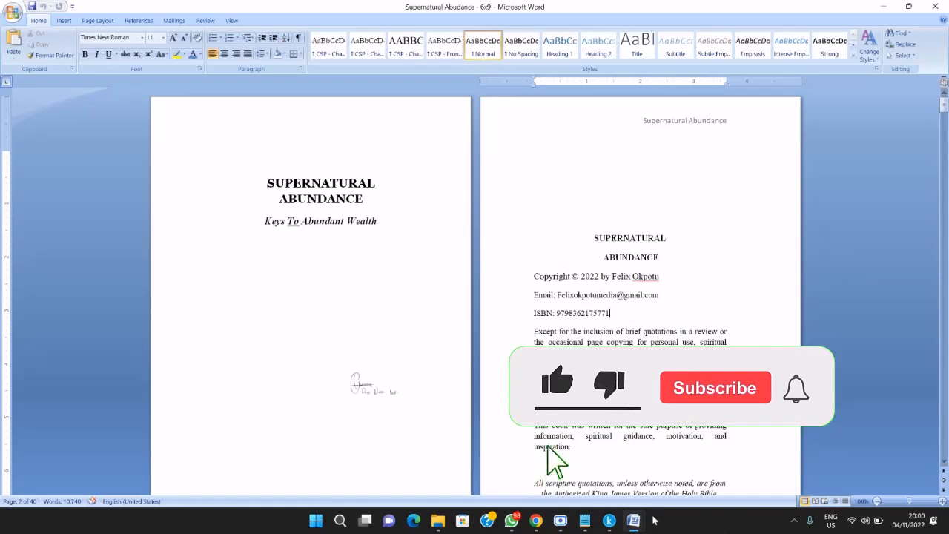
Bring the other open Word document, "Supernatural complete chapter Jesus-2", to the front at its Acknowledgement page
mouse_move(638, 525)
click(579, 473)
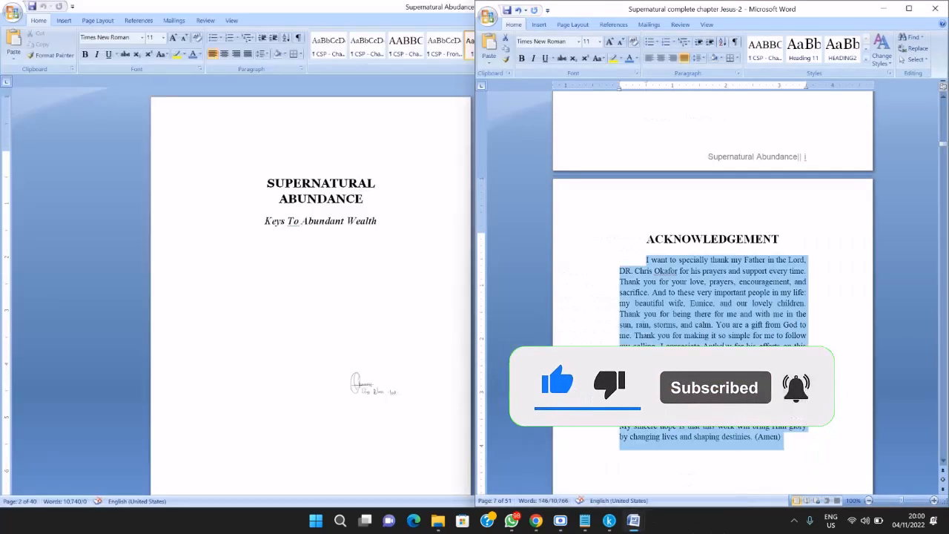
mouse_move(633, 522)
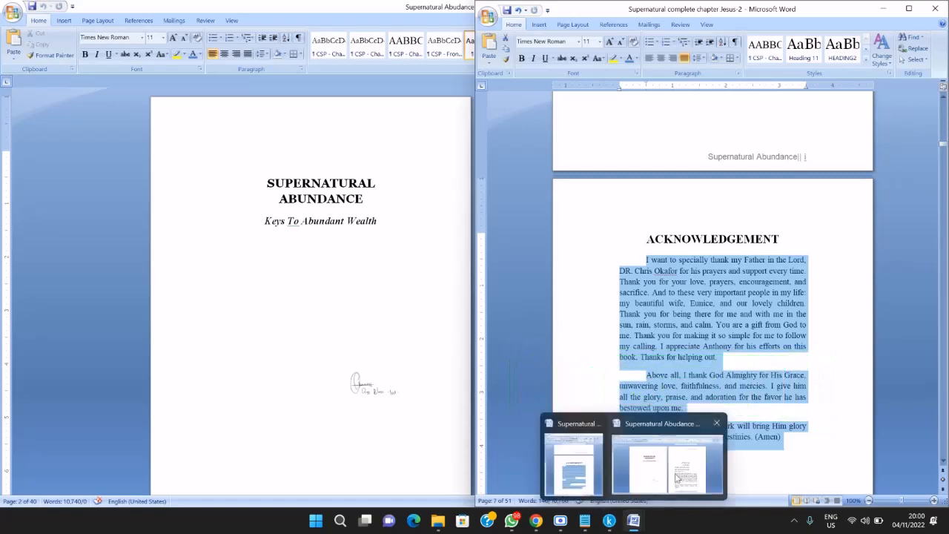
click(700, 438)
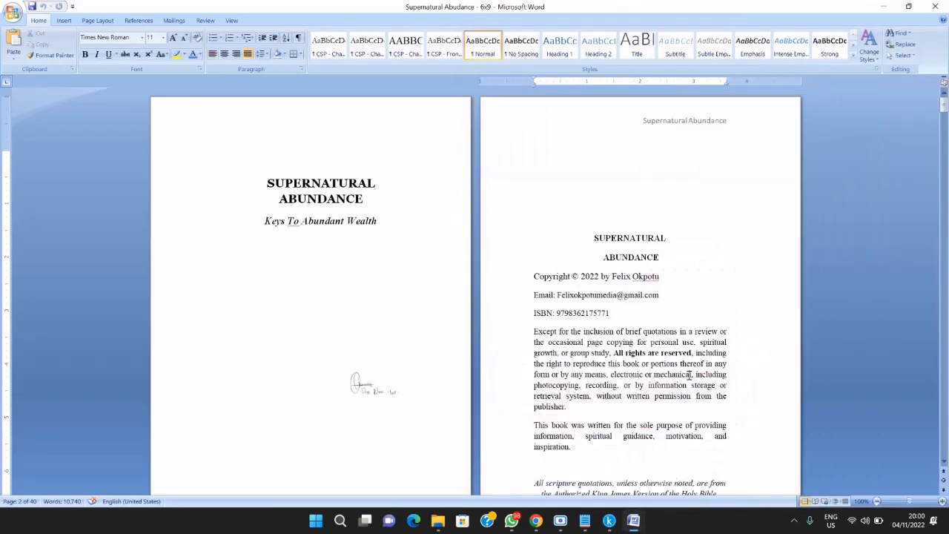
mouse_move(630, 519)
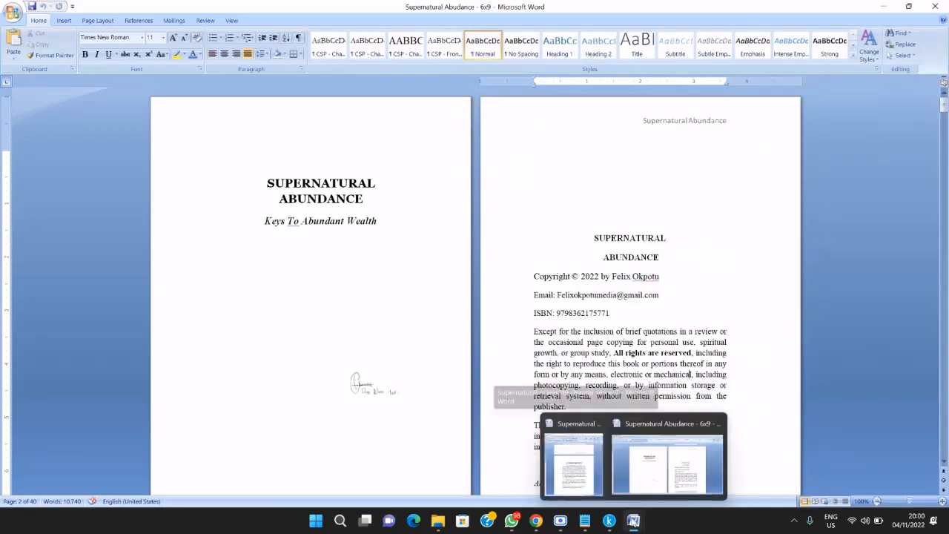
mouse_move(595, 458)
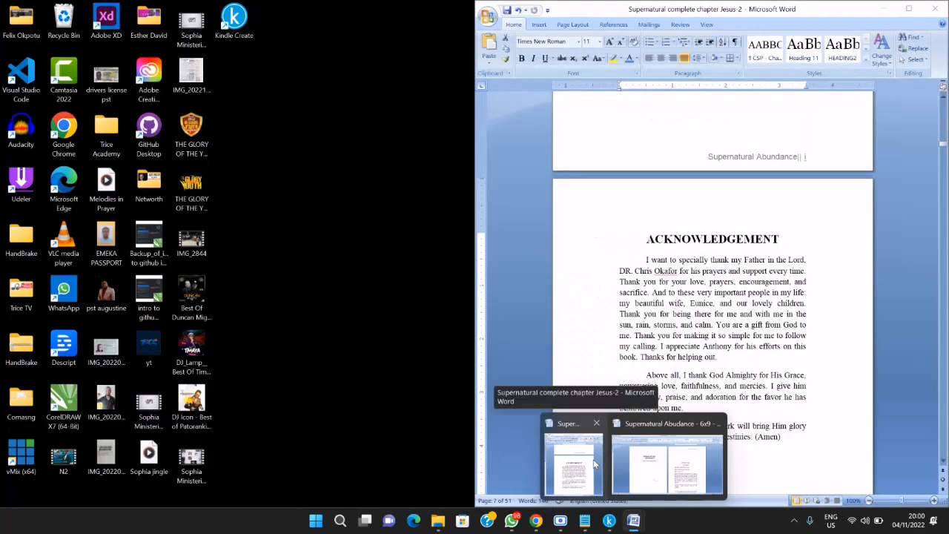
click(595, 459)
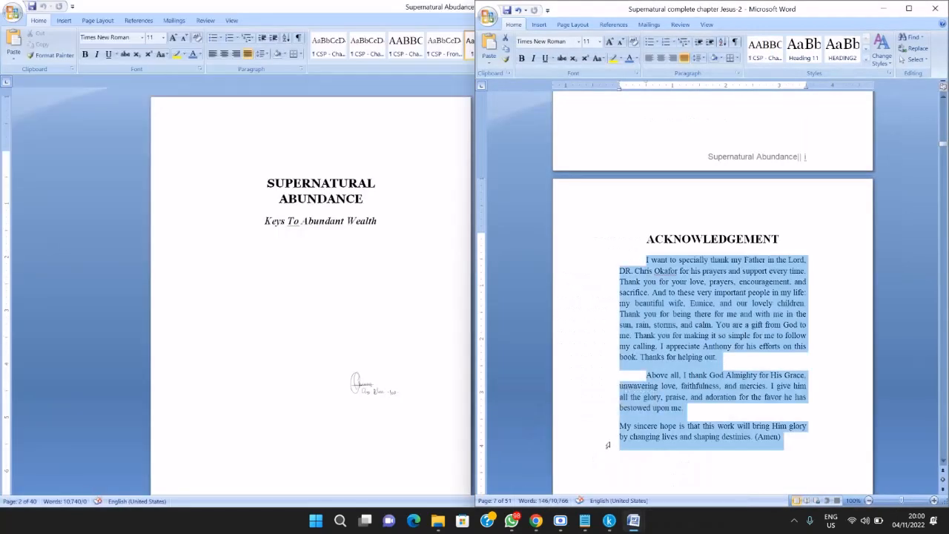
click(668, 292)
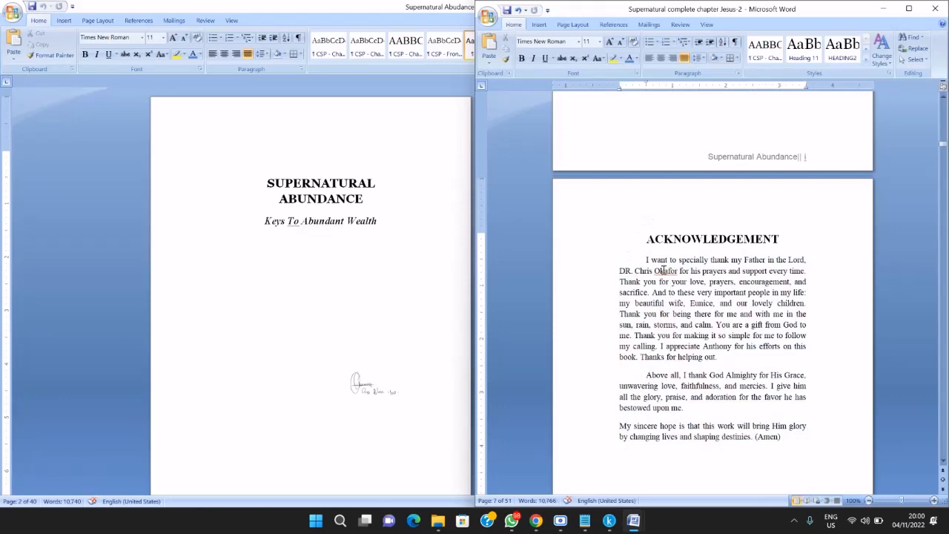
Move the "Supernatural complete chapter Jesus-2" window over the manuscript and close that document, saving its changes
drag(615, 12, 334, 62)
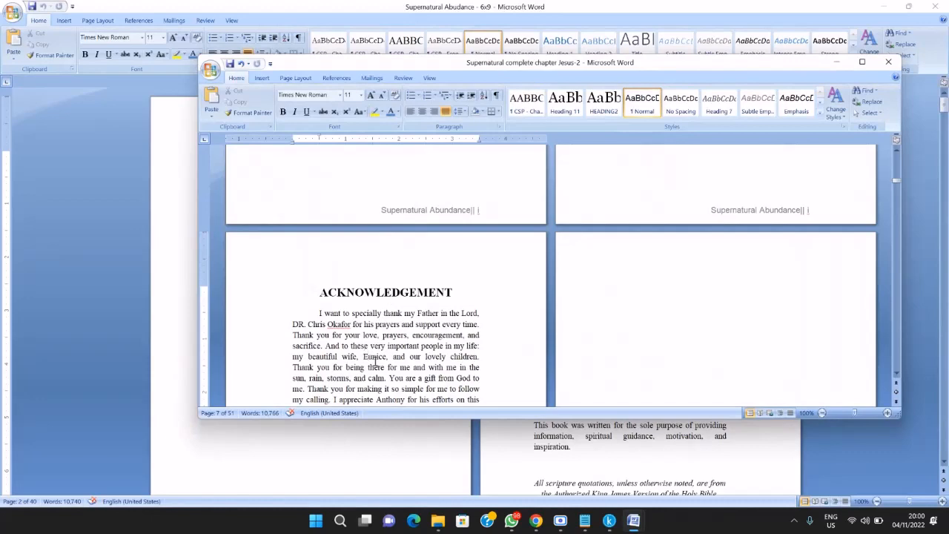
drag(762, 67, 714, 115)
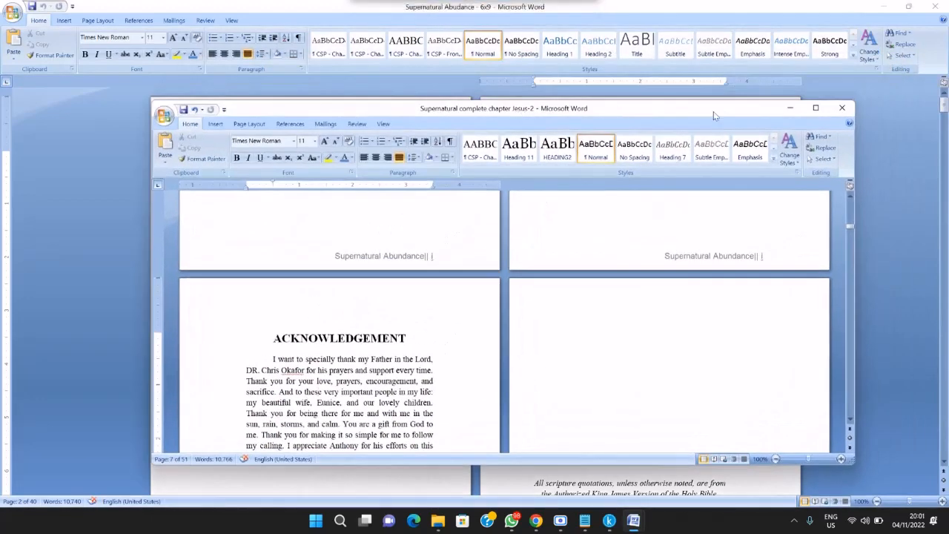
click(842, 107)
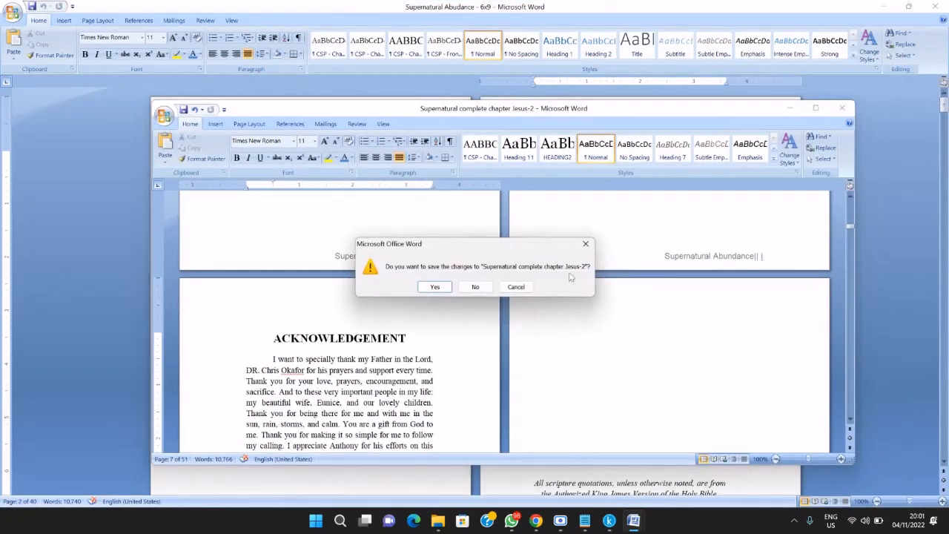
click(437, 287)
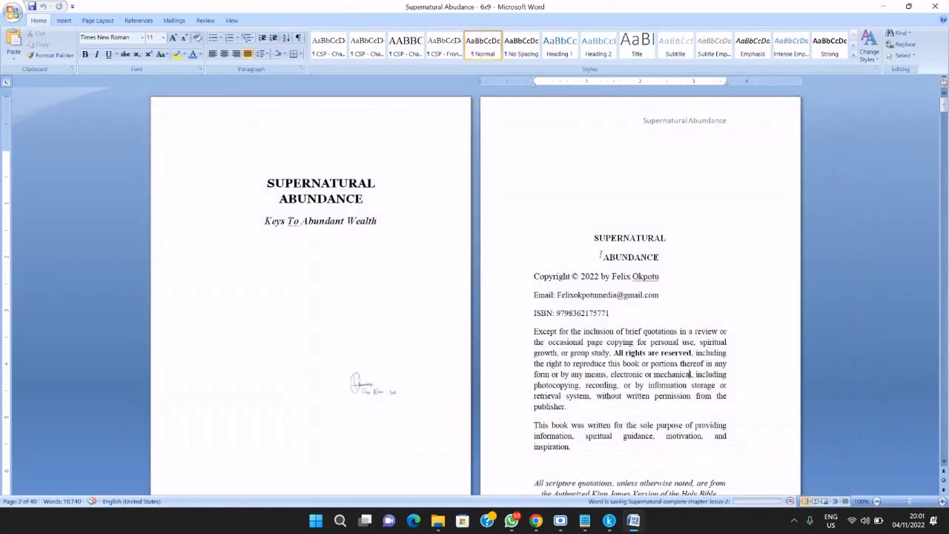
Look through the 6x9 manuscript from the copyright page to the About the Author page and check the printed page numbers at the end
click(601, 256)
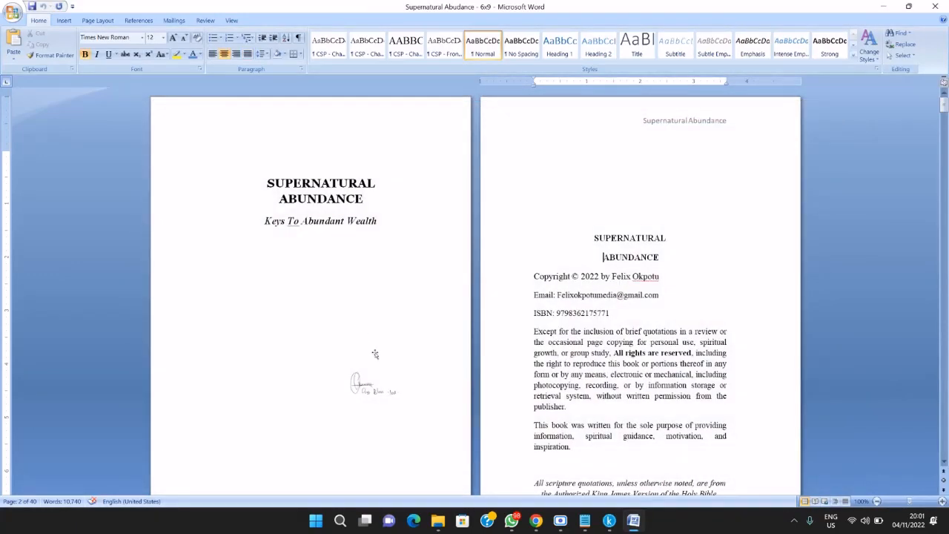
scroll(639, 361, down, 10)
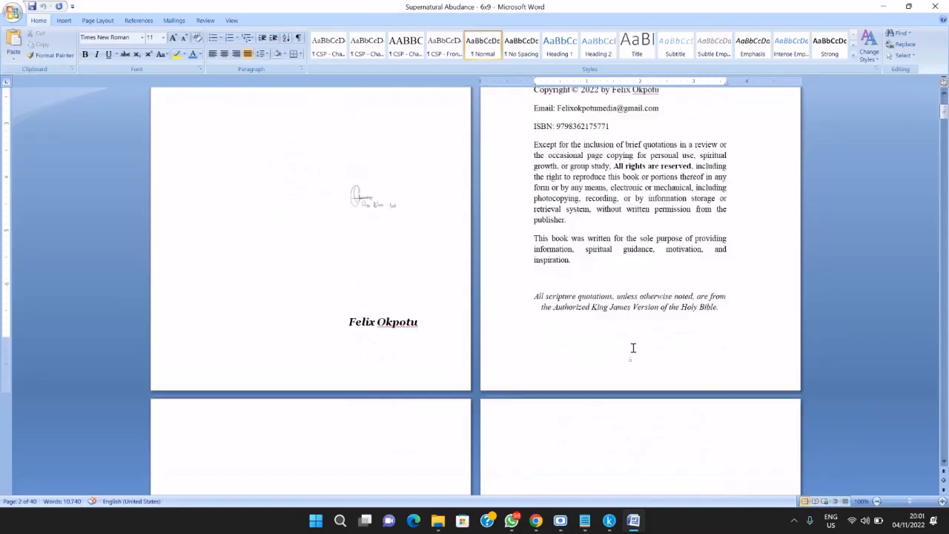
click(383, 224)
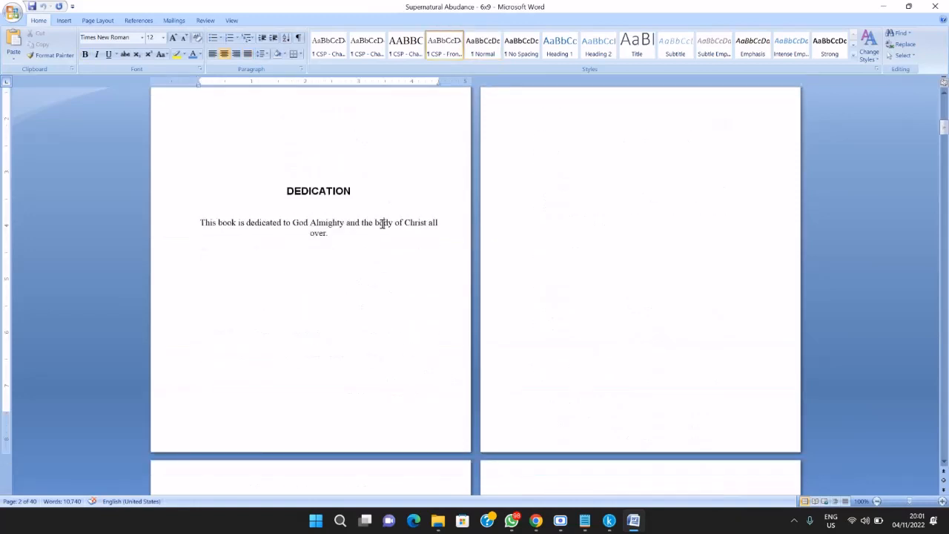
scroll(378, 319, down, 10)
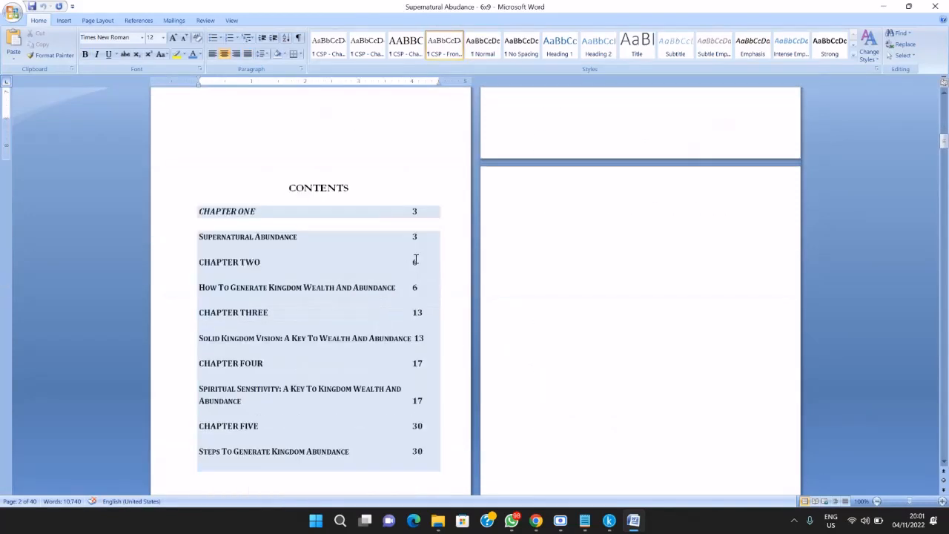
scroll(392, 359, down, 3)
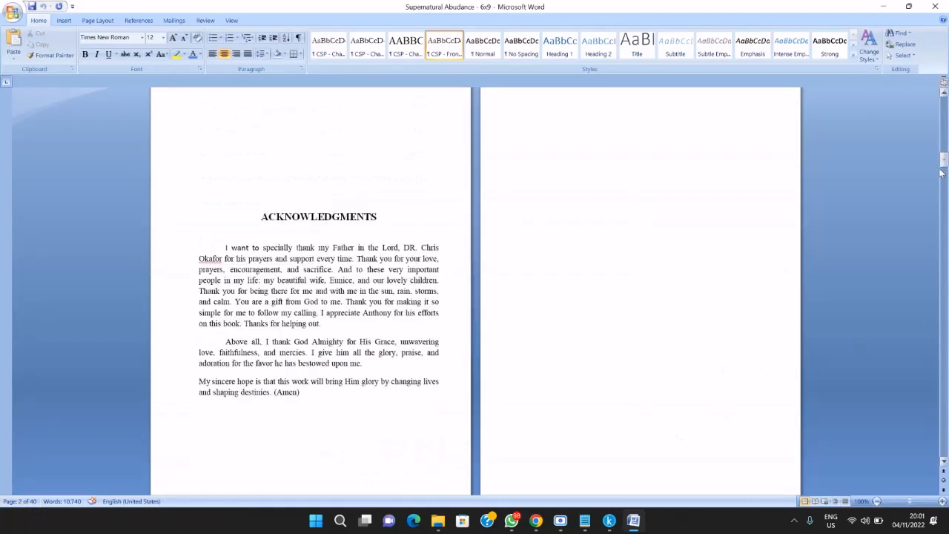
drag(942, 172, 943, 452)
drag(616, 275, 634, 286)
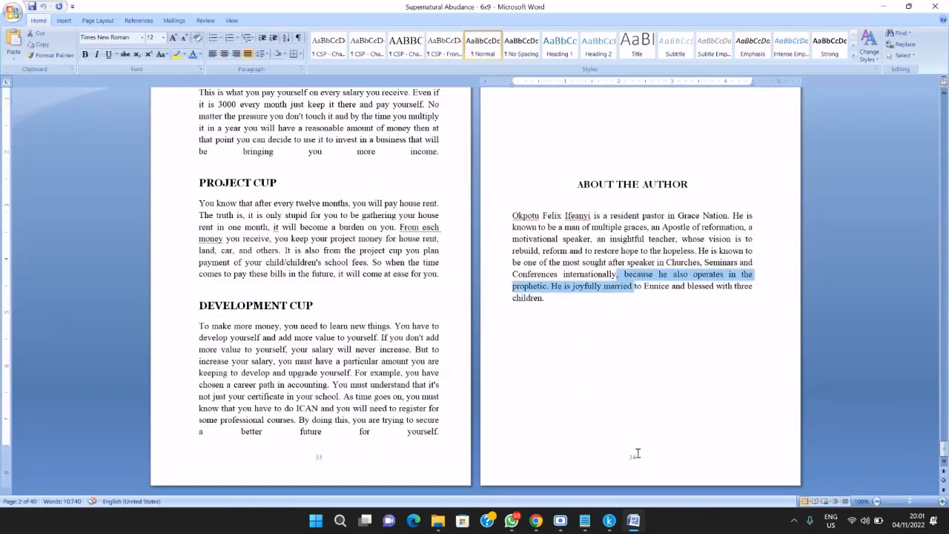
scroll(944, 454, up, 3)
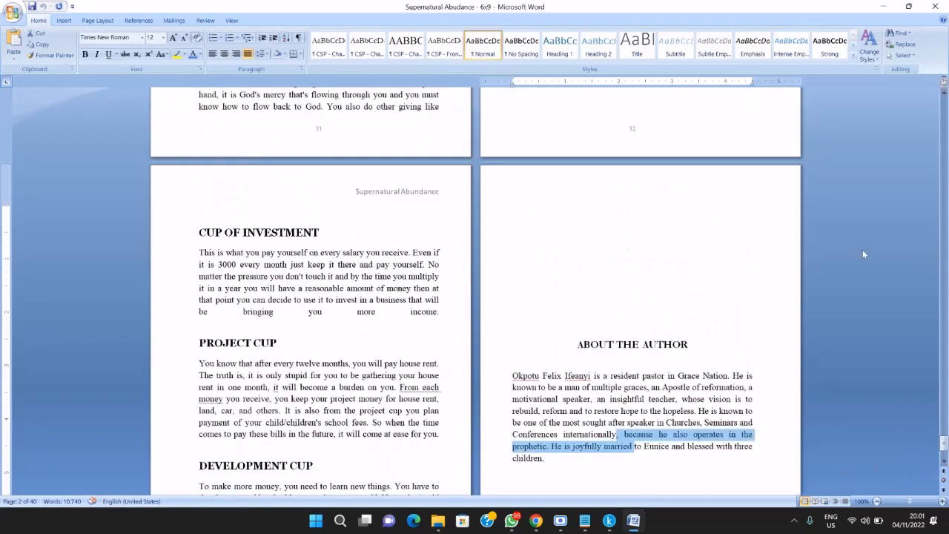
Go back to the Acknowledgments and check the printed page numbers from Chapter One into Chapter Two
drag(944, 443, 944, 160)
scroll(455, 298, down, 12)
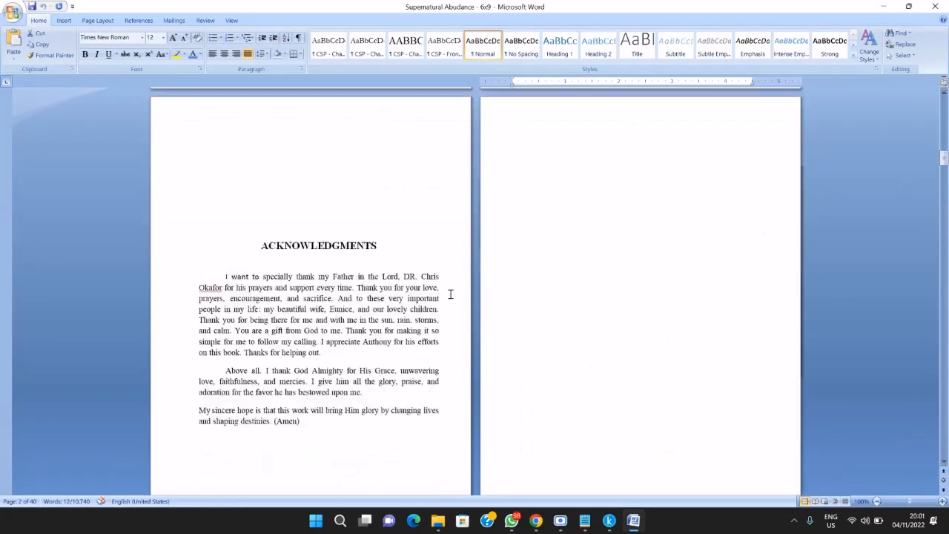
scroll(349, 342, down, 2)
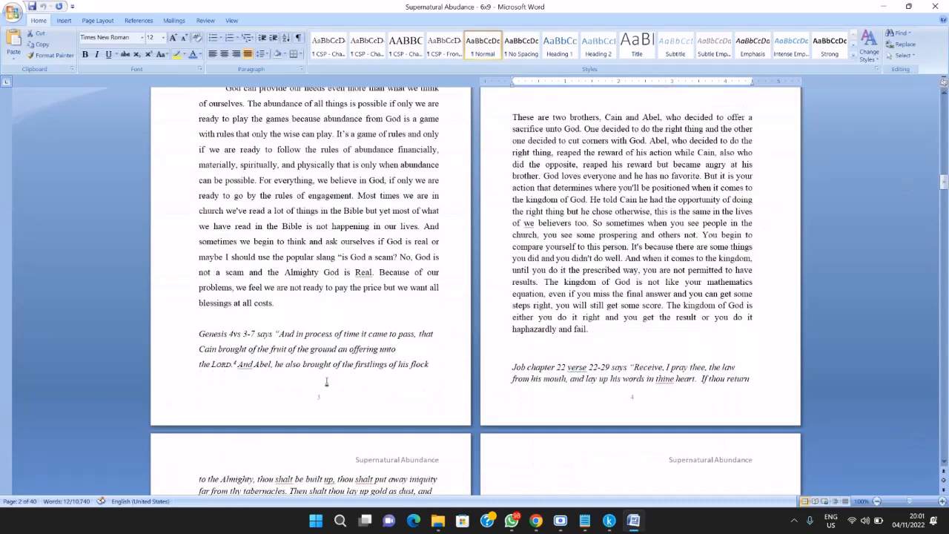
scroll(346, 357, up, 12)
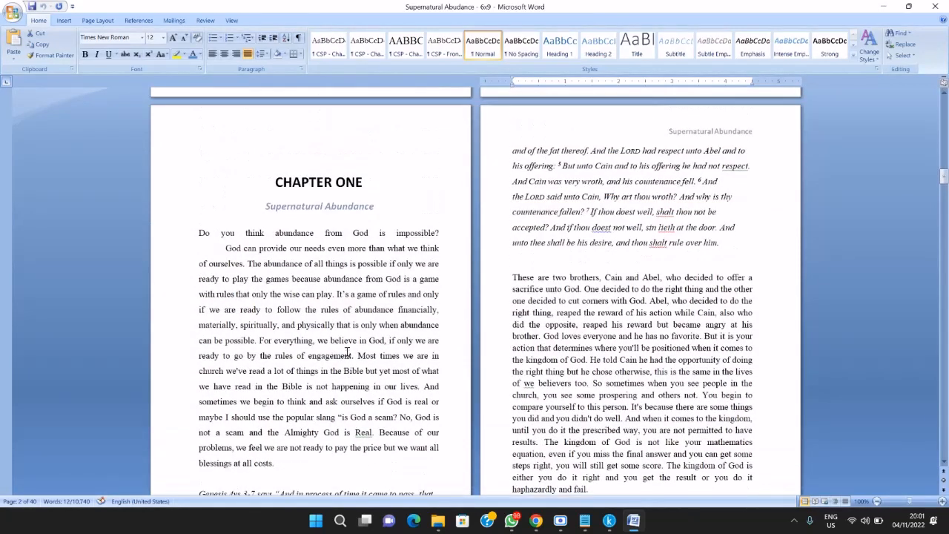
scroll(349, 362, up, 2)
scroll(349, 364, down, 13)
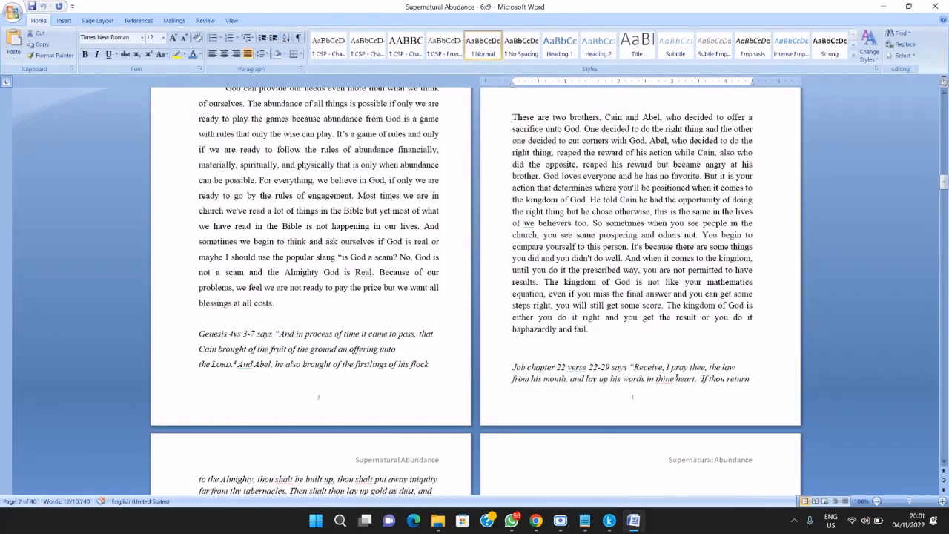
scroll(627, 356, down, 18)
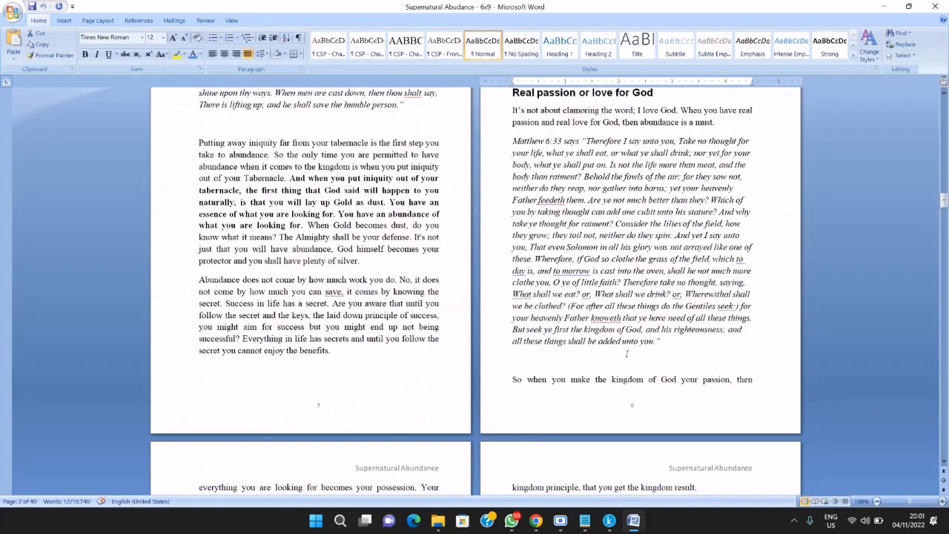
Review the front matter again, checking how the copyright, dedication, contents and acknowledgments pages are numbered before Chapter One
scroll(628, 355, up, 20)
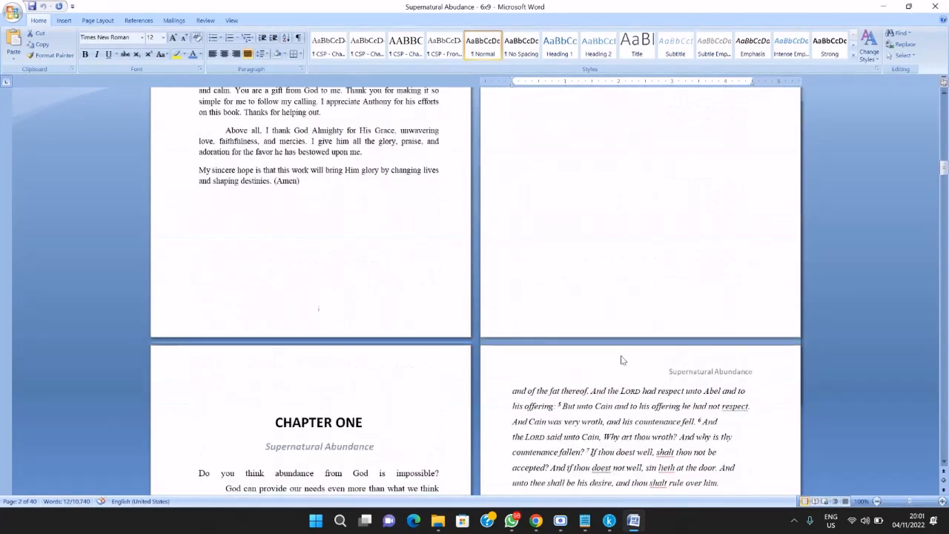
scroll(624, 359, up, 2)
scroll(622, 357, up, 20)
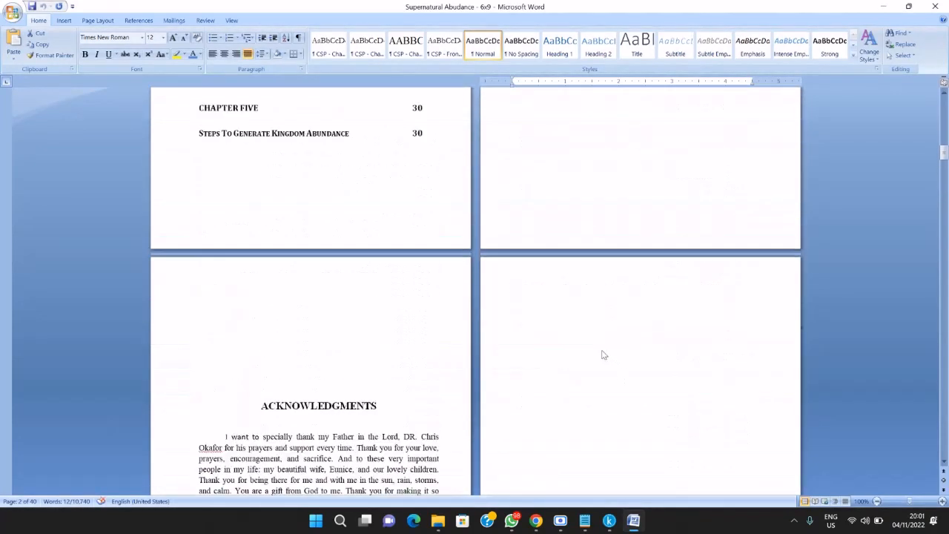
scroll(594, 341, up, 16)
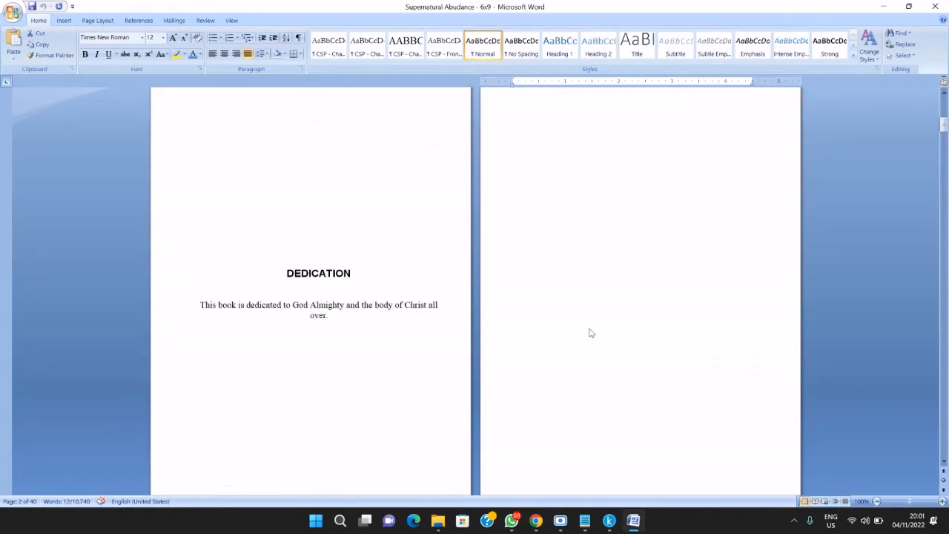
scroll(588, 326, up, 3)
scroll(589, 325, up, 16)
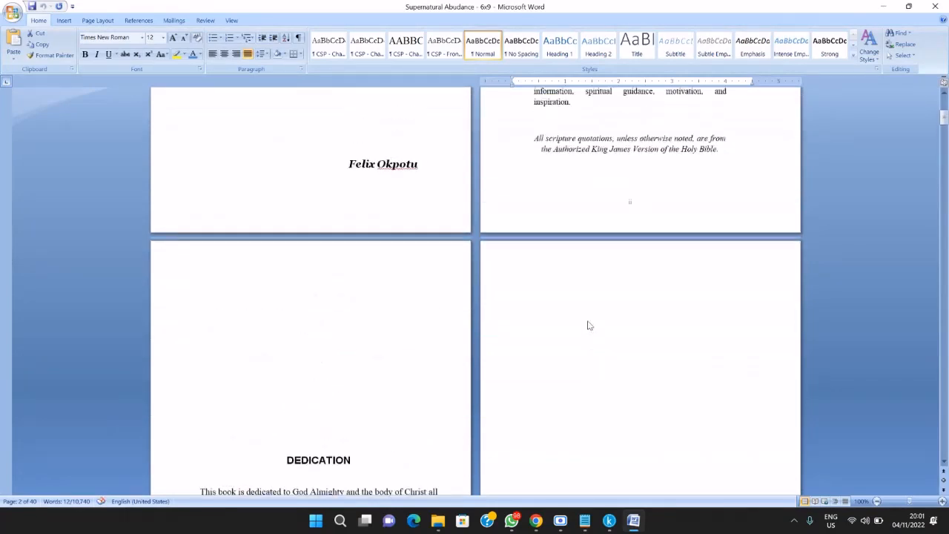
scroll(602, 281, down, 20)
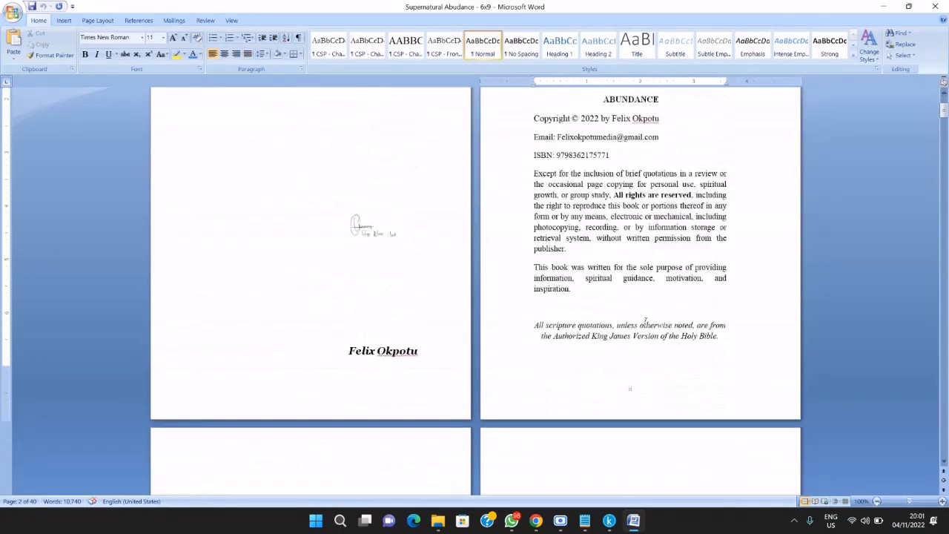
scroll(614, 326, up, 12)
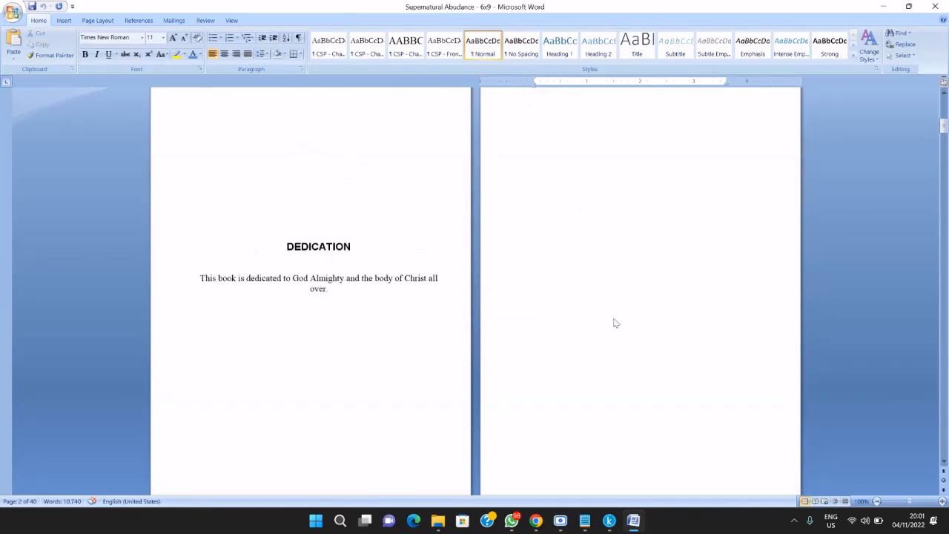
scroll(608, 330, down, 12)
scroll(589, 339, down, 15)
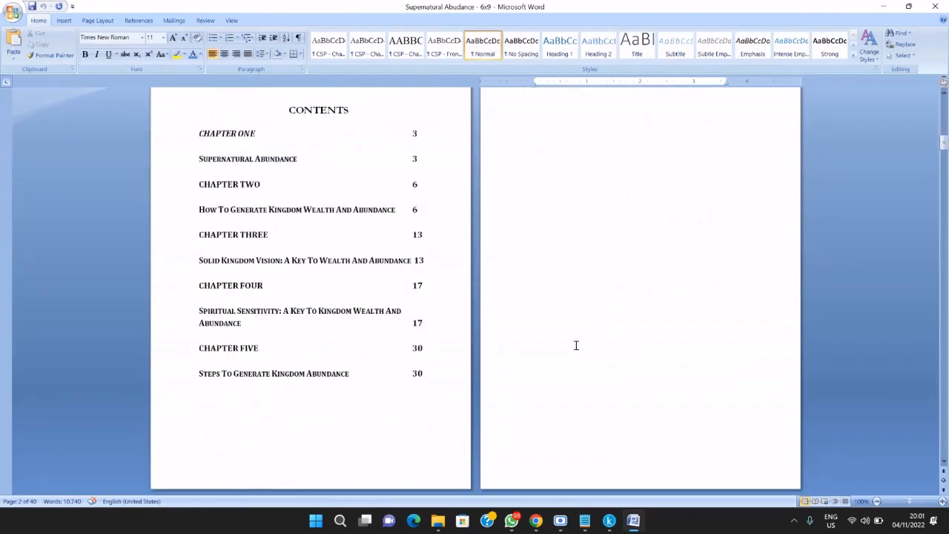
scroll(575, 348, down, 20)
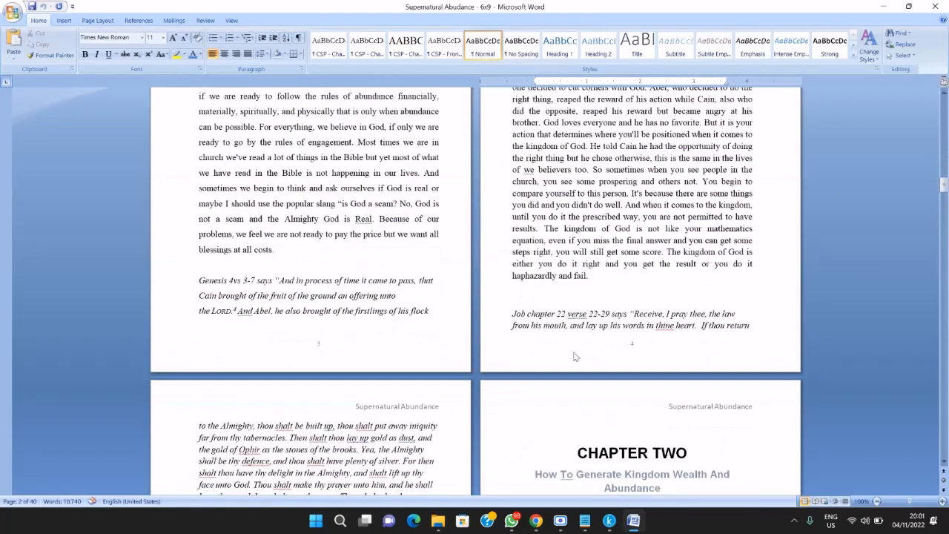
scroll(579, 341, up, 5)
Switch back to the KDP cover calculator in Chrome, set the page count to 40 and calculate the cover dimensions
click(884, 6)
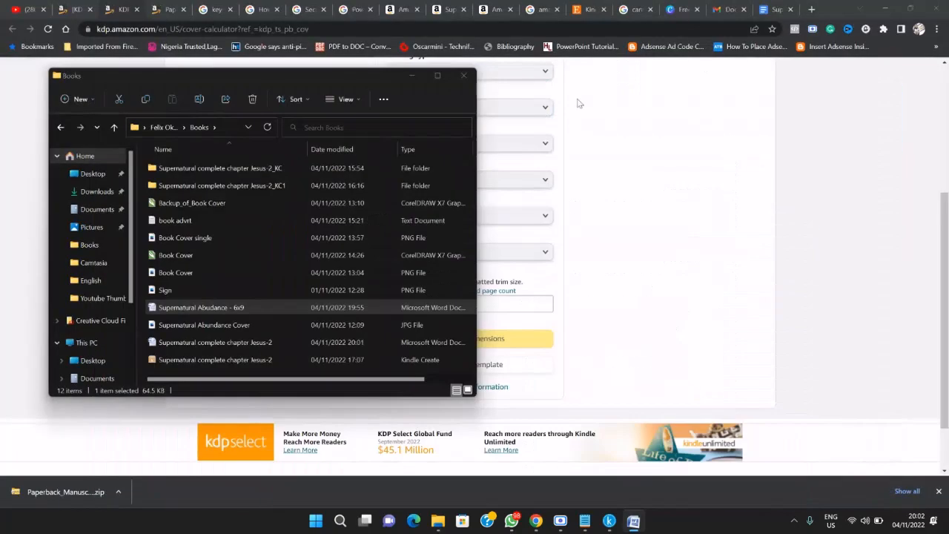
click(608, 195)
click(499, 305)
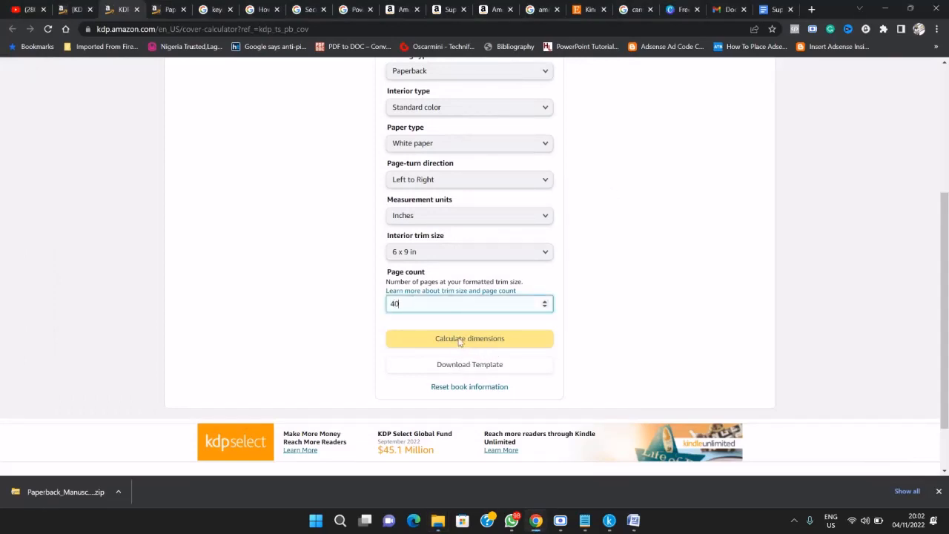
click(394, 325)
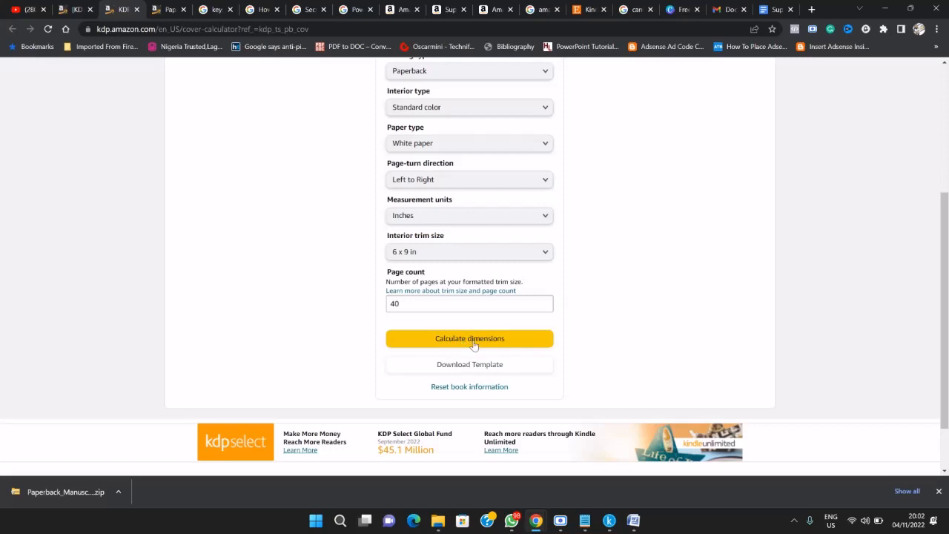
click(472, 341)
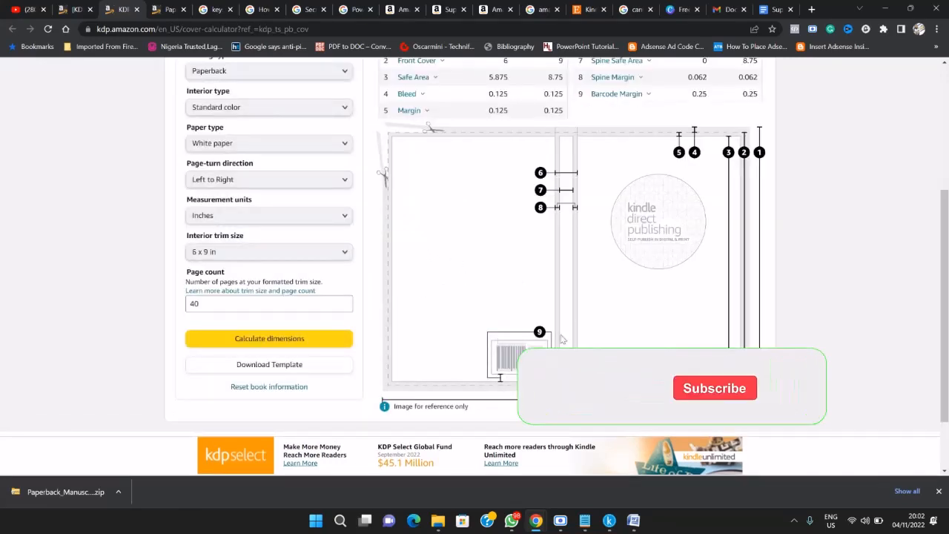
Examine the calculated cover dimensions against the cover diagram, reading the descriptions of entries such as front cover, bleed and margin
scroll(530, 275, up, 3)
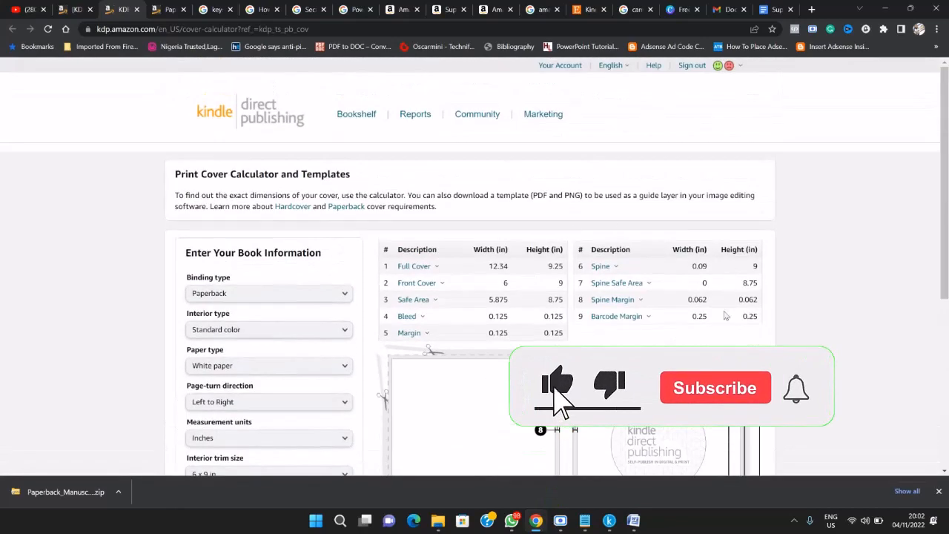
scroll(525, 260, down, 2)
scroll(489, 243, up, 2)
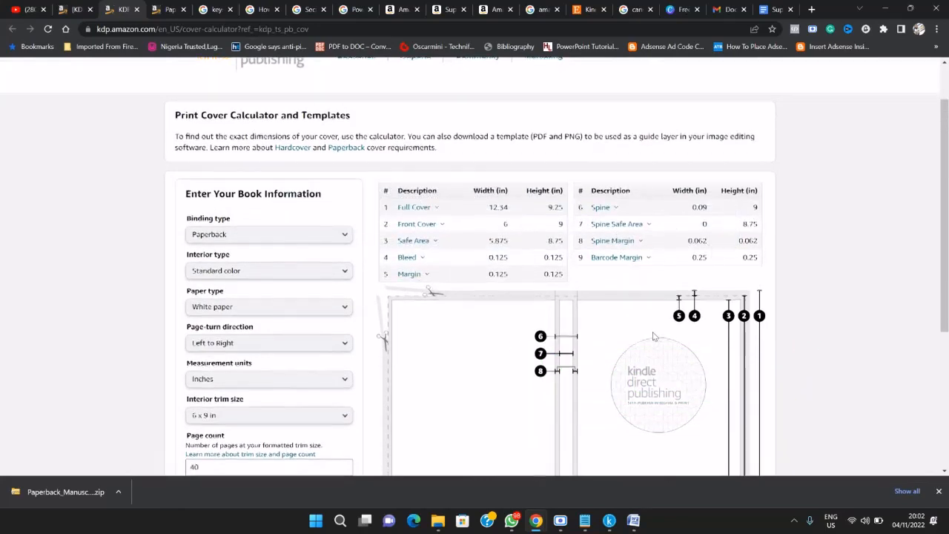
scroll(621, 250, down, 3)
scroll(622, 248, up, 3)
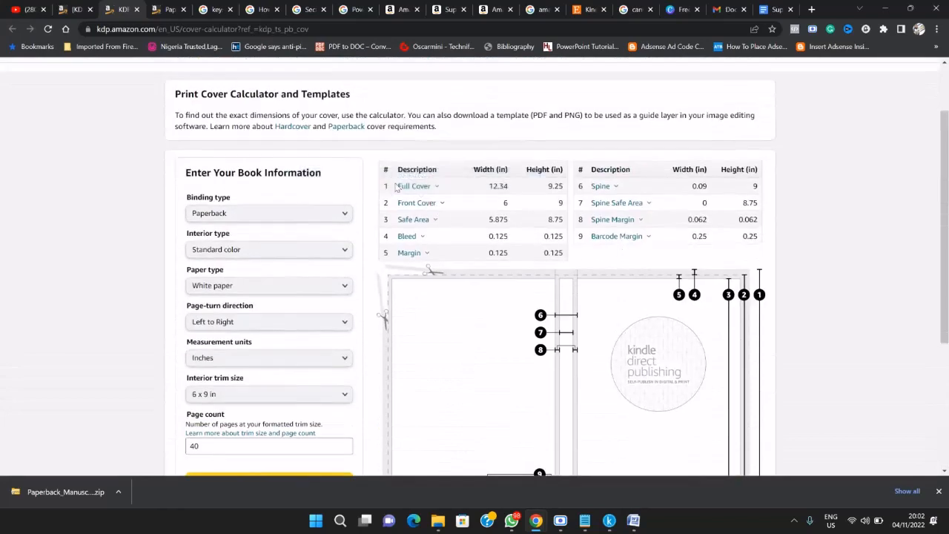
scroll(786, 147, down, 2)
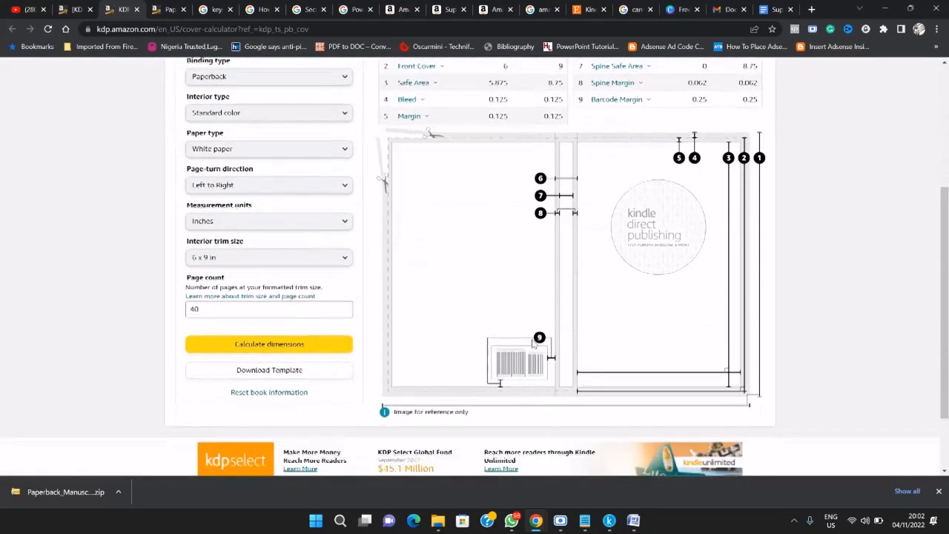
scroll(675, 201, up, 2)
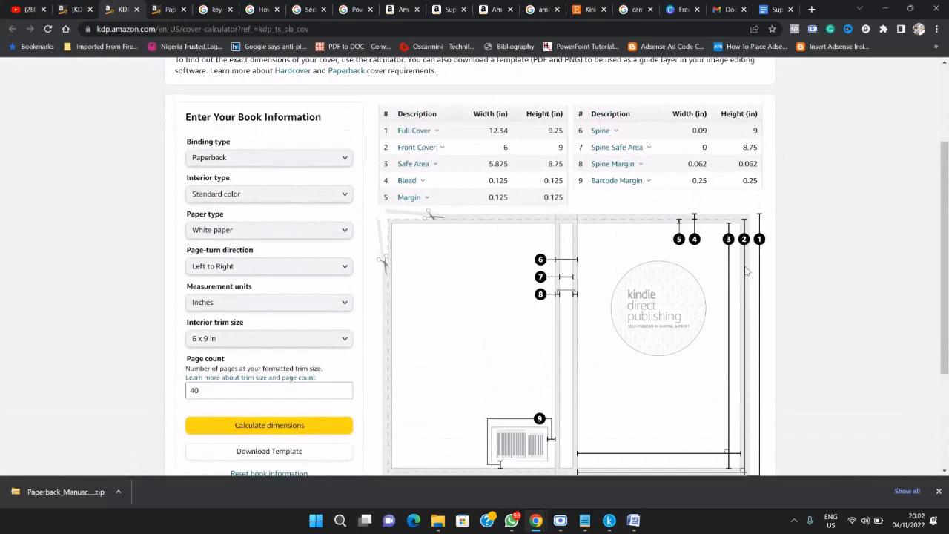
mouse_move(414, 148)
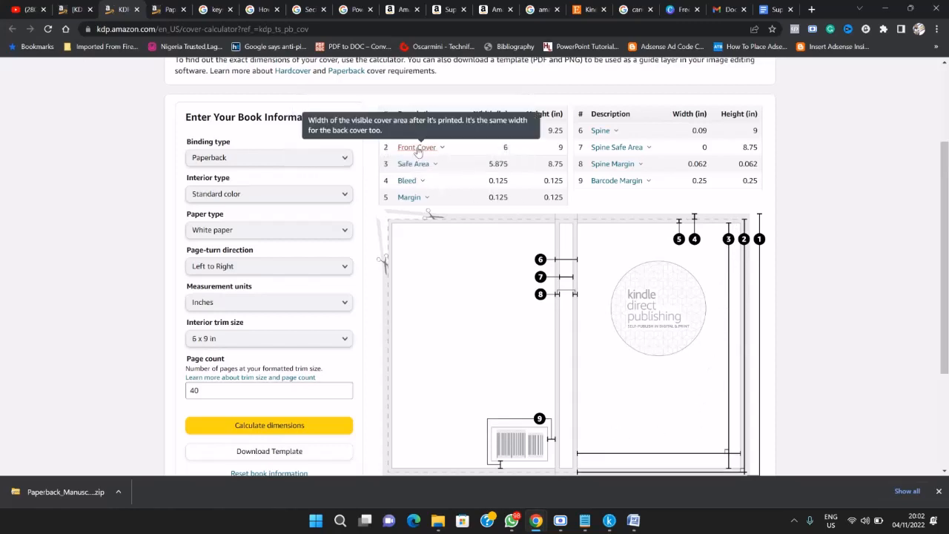
click(405, 188)
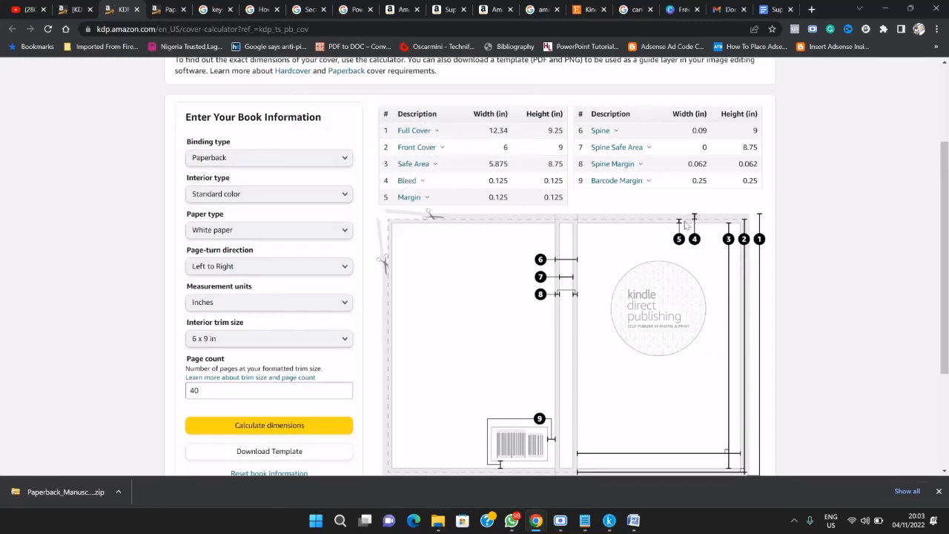
mouse_move(410, 205)
Download the 40-page 6 x 9 in cover template, show the zip in its folder and open the PNG template inside
scroll(581, 283, down, 3)
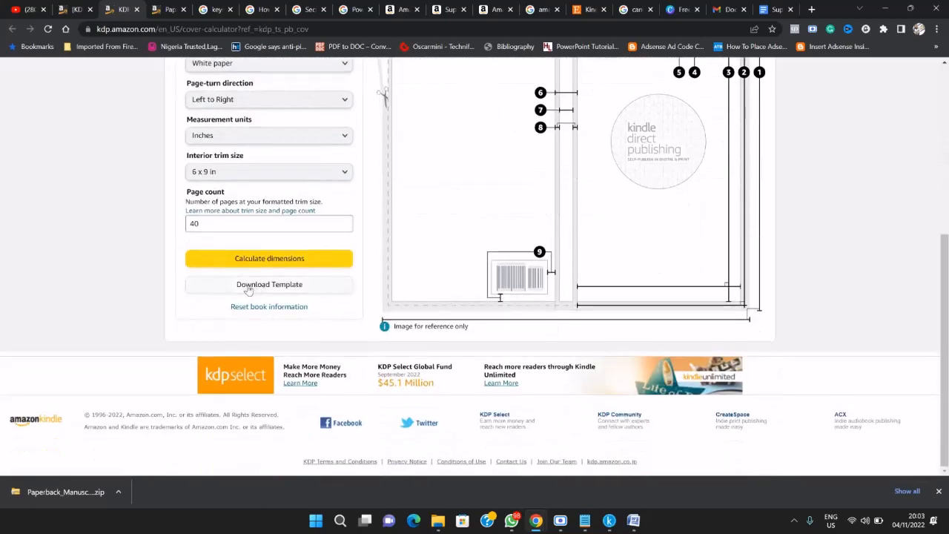
click(270, 285)
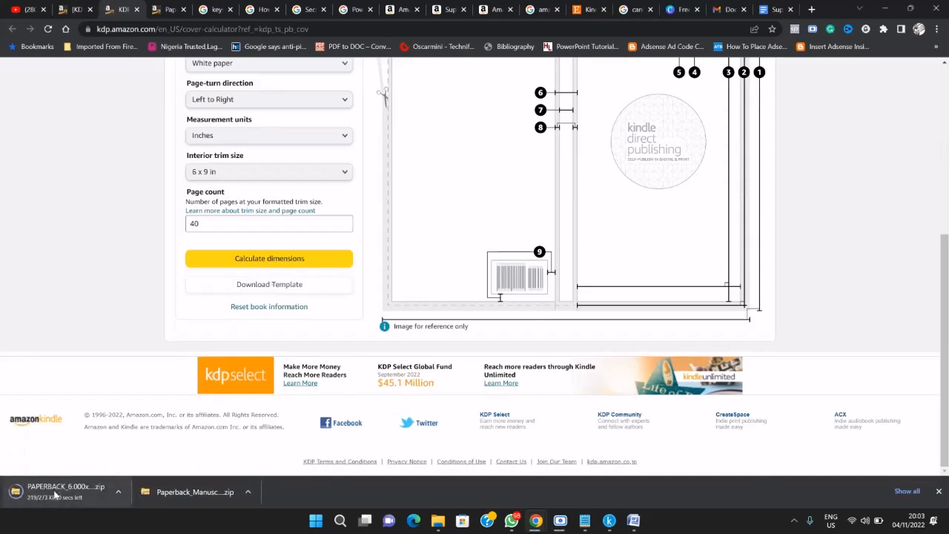
click(120, 493)
click(150, 451)
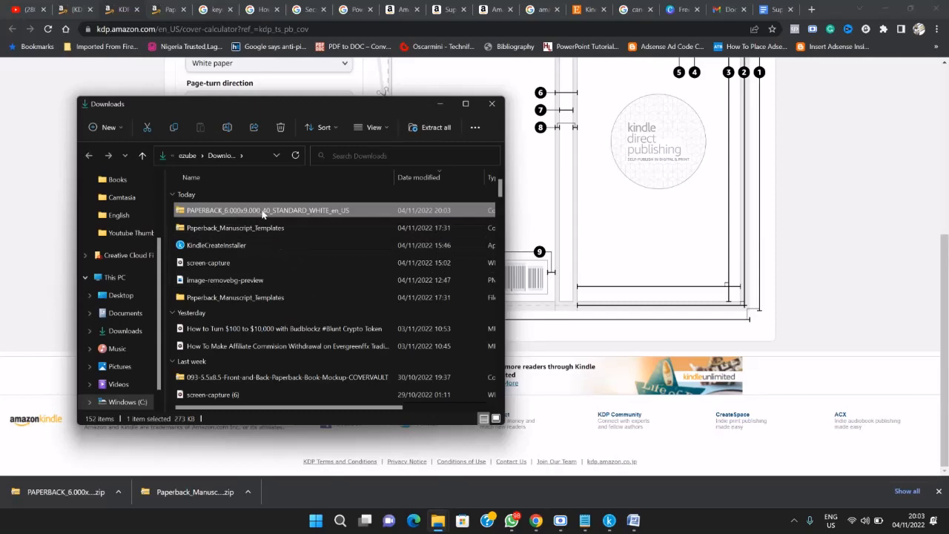
double_click(264, 212)
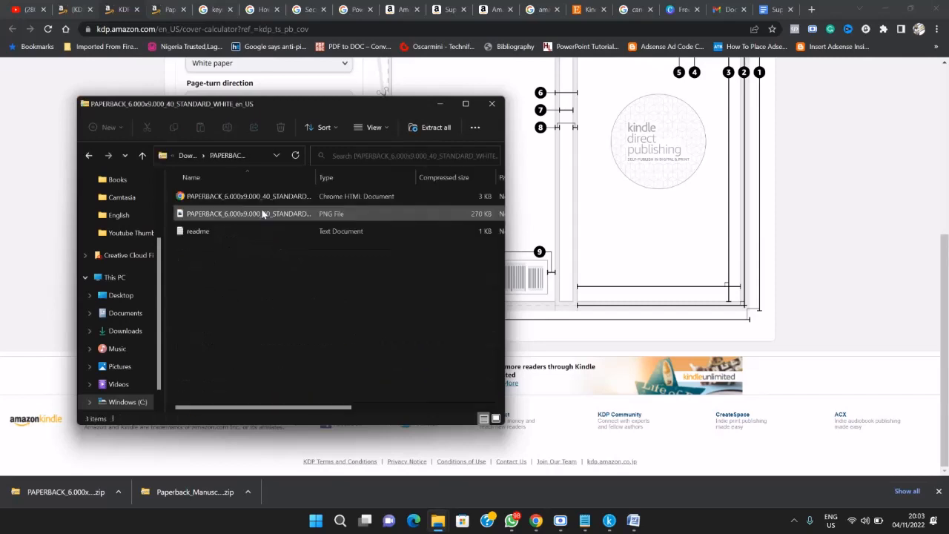
click(210, 216)
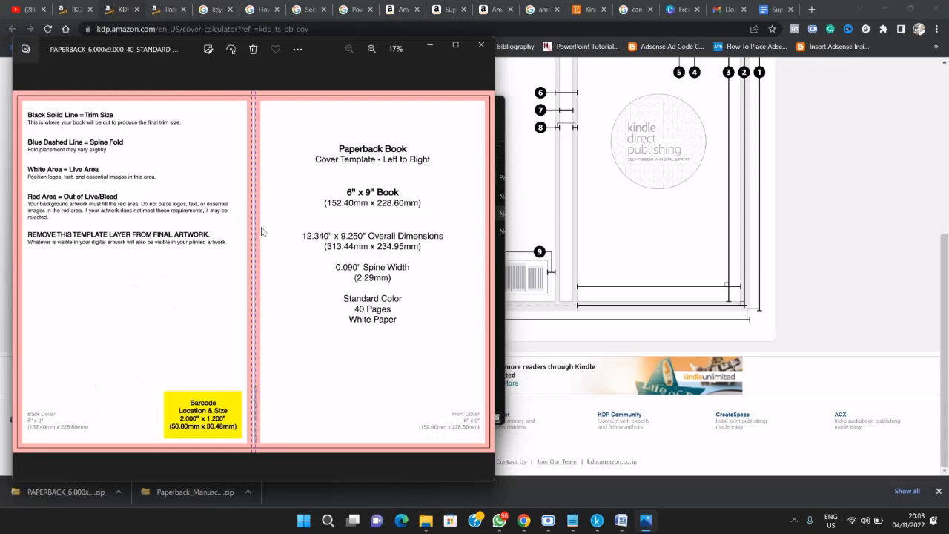
scroll(246, 235, up, 2)
scroll(246, 234, down, 2)
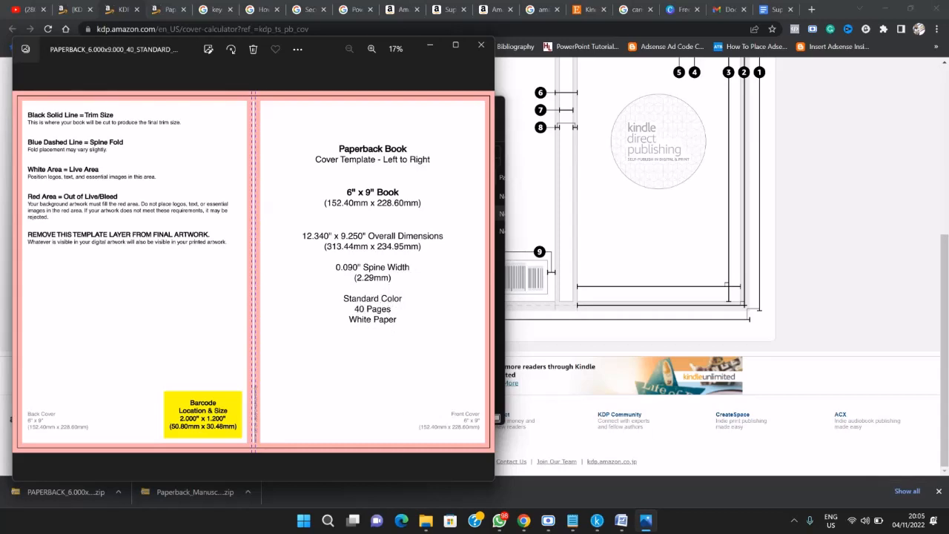
Check the page number on the About the Author page of the 6x9 manuscript in Word and return to the cover template
click(629, 486)
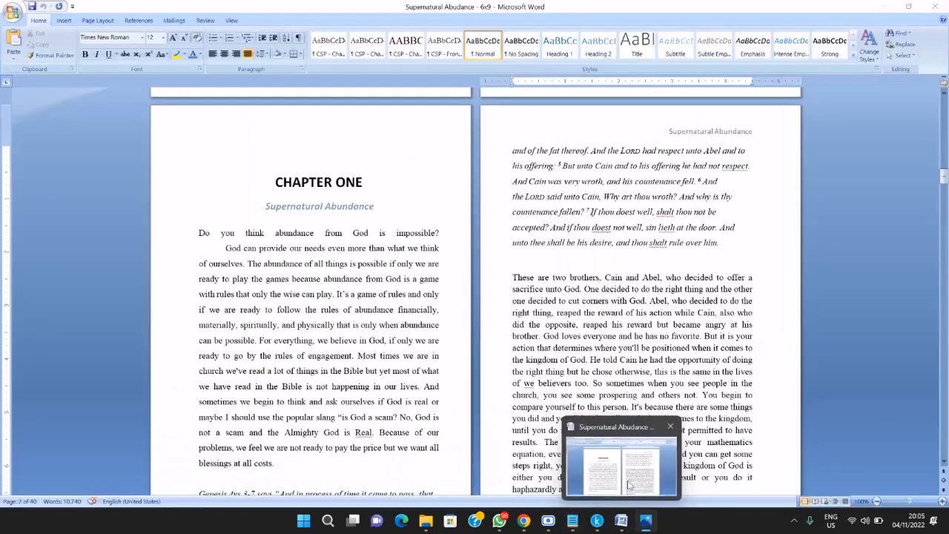
click(629, 486)
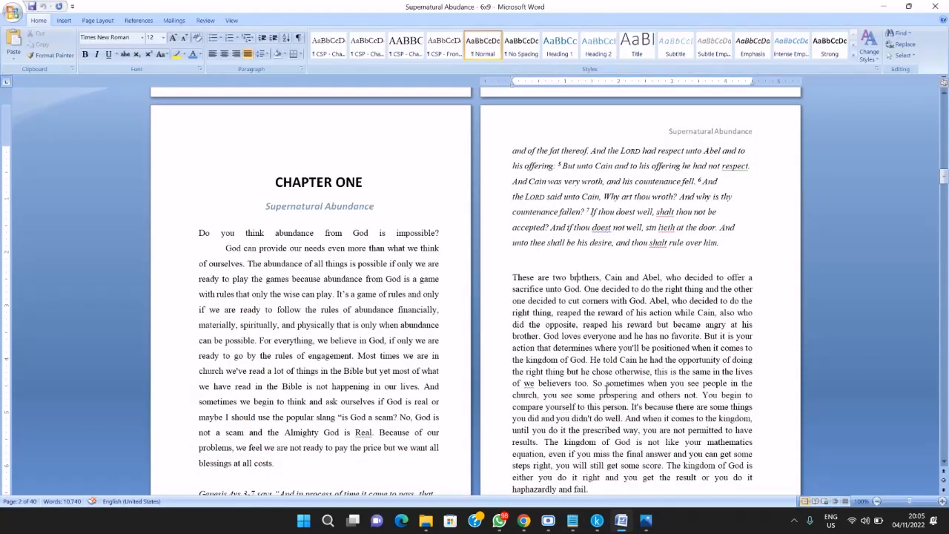
drag(943, 178, 937, 448)
click(627, 294)
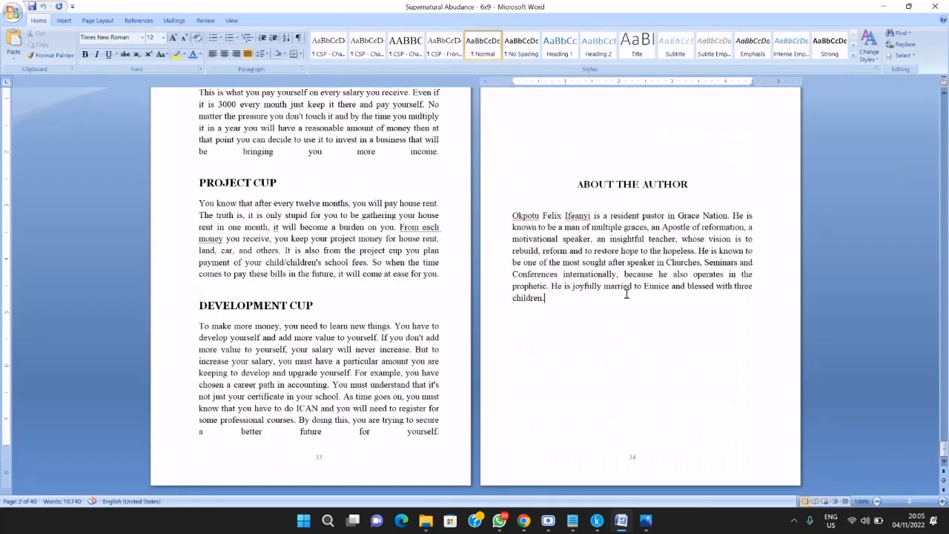
click(883, 6)
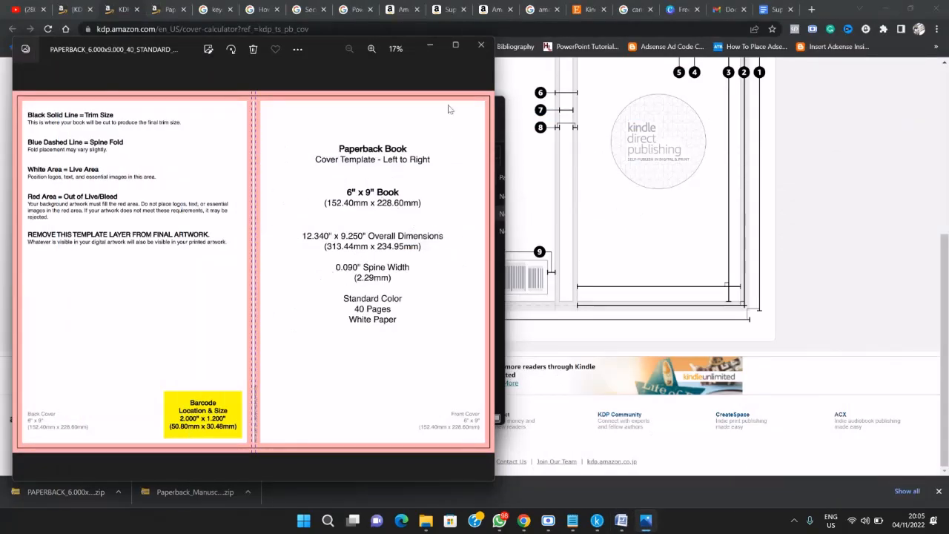
Close the template image, minimize the open windows and switch to Book Cover.cdr in CorelDRAW
click(481, 44)
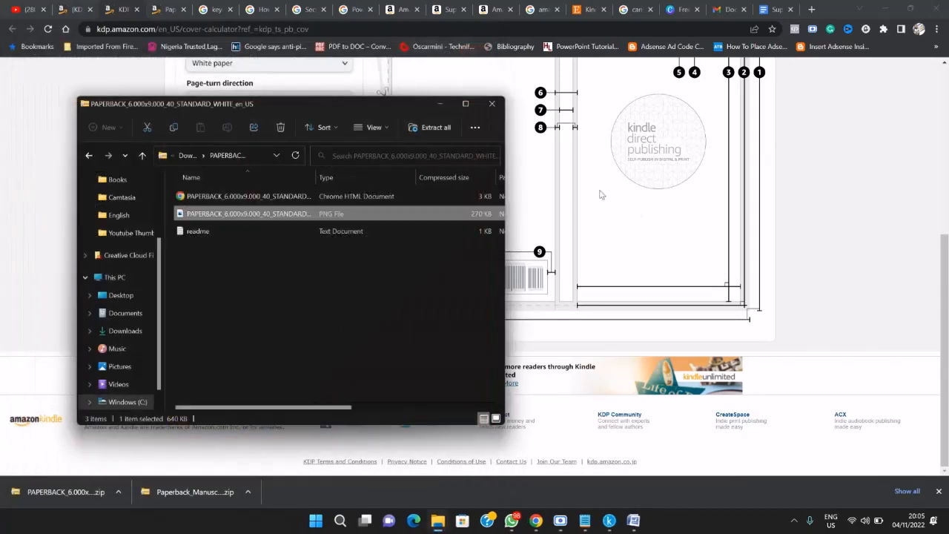
click(864, 9)
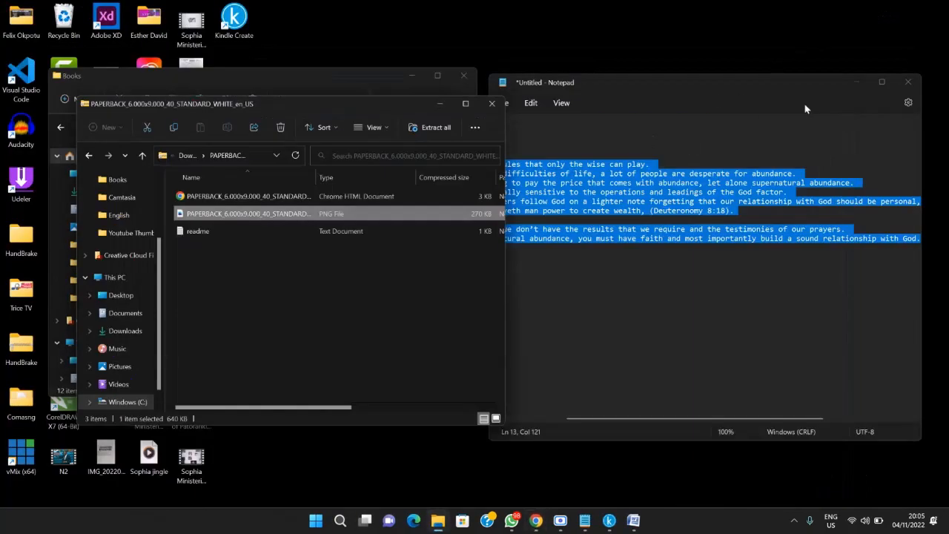
click(853, 83)
click(445, 104)
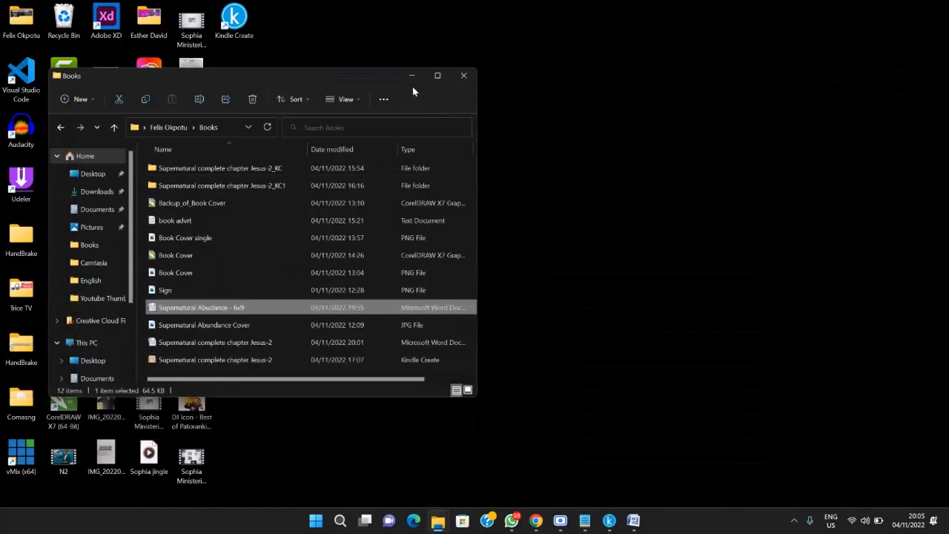
click(412, 78)
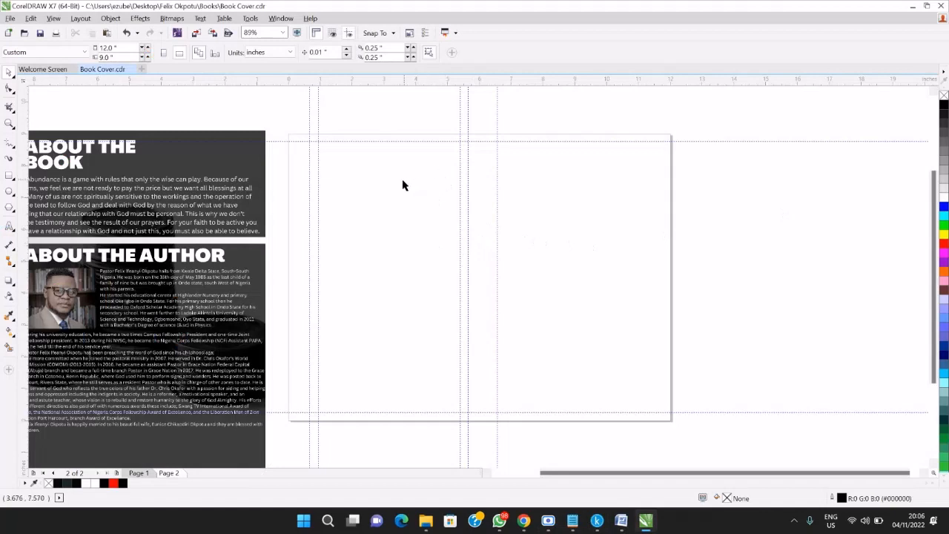
Move the About the Book bitmap farther from the blank page 2 and try to place the template PNG from the zip folder onto it
drag(214, 153, 115, 162)
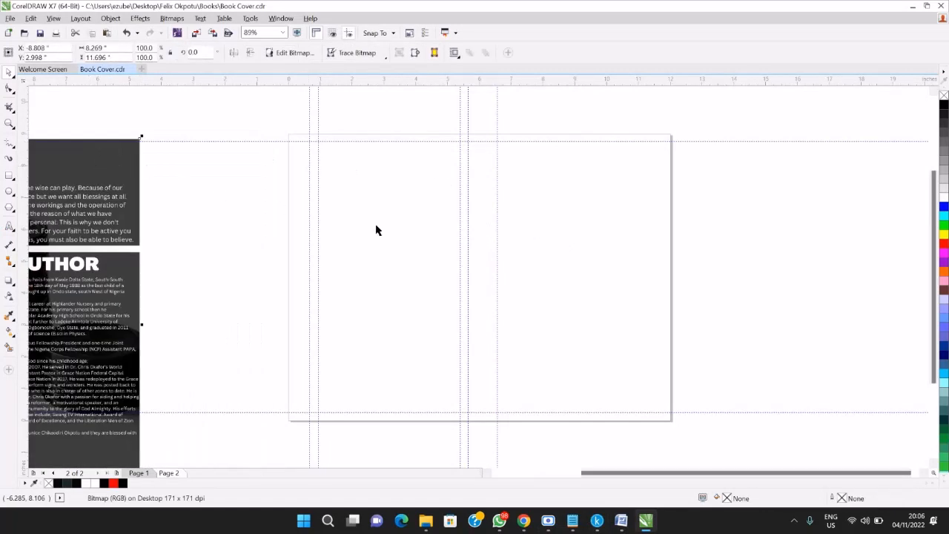
click(426, 527)
click(503, 453)
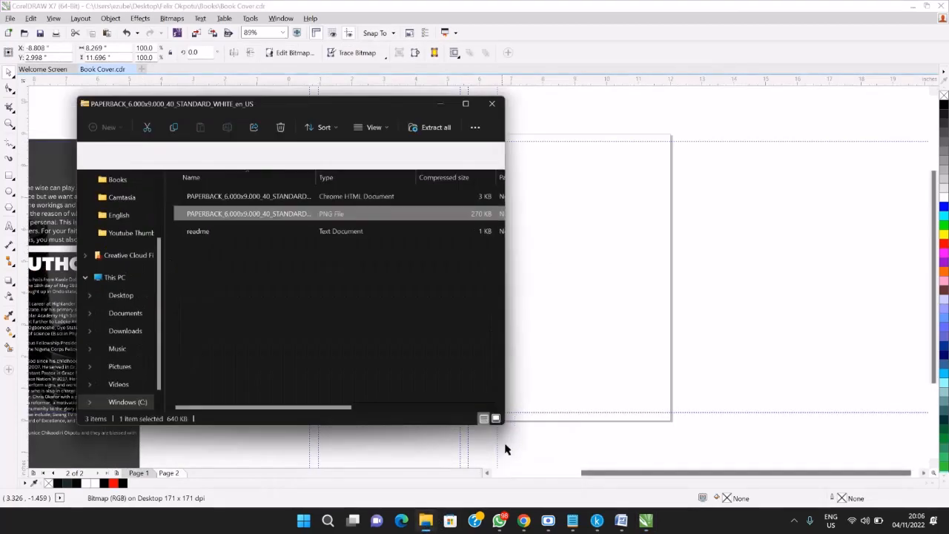
drag(245, 216, 602, 235)
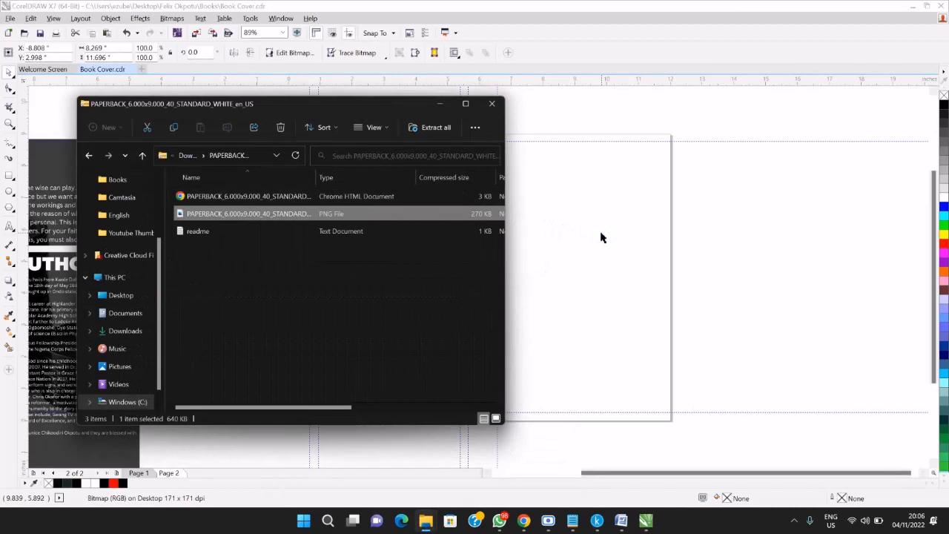
click(442, 104)
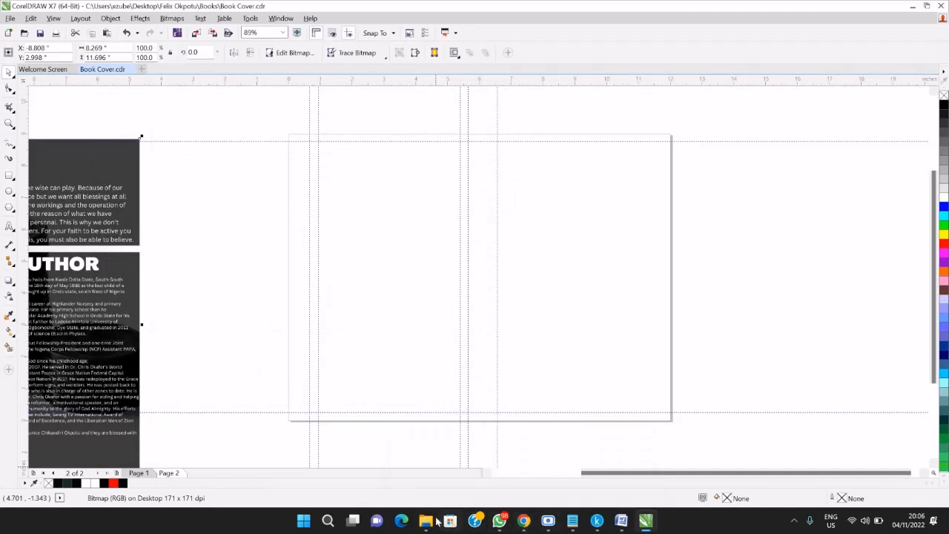
Try again to bring the template PNG from the zip folder into the drawing, beside the blank page 2
mouse_move(429, 522)
click(507, 460)
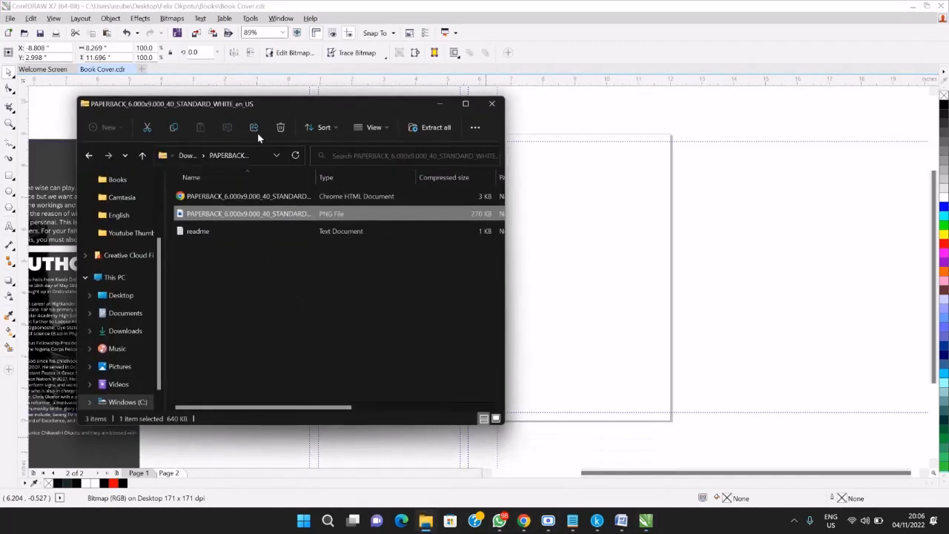
drag(261, 106, 191, 103)
drag(143, 216, 697, 247)
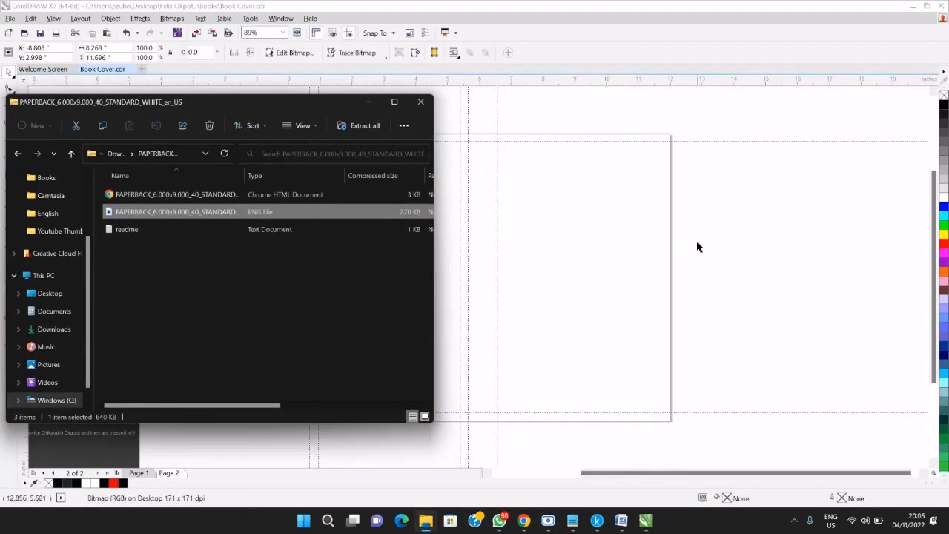
scroll(698, 247, down, 2)
scroll(697, 247, down, 2)
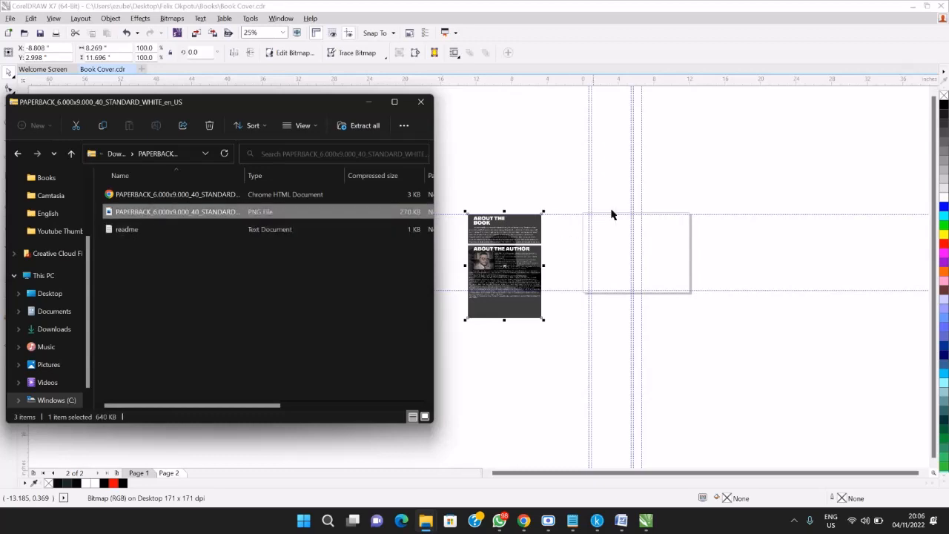
click(679, 173)
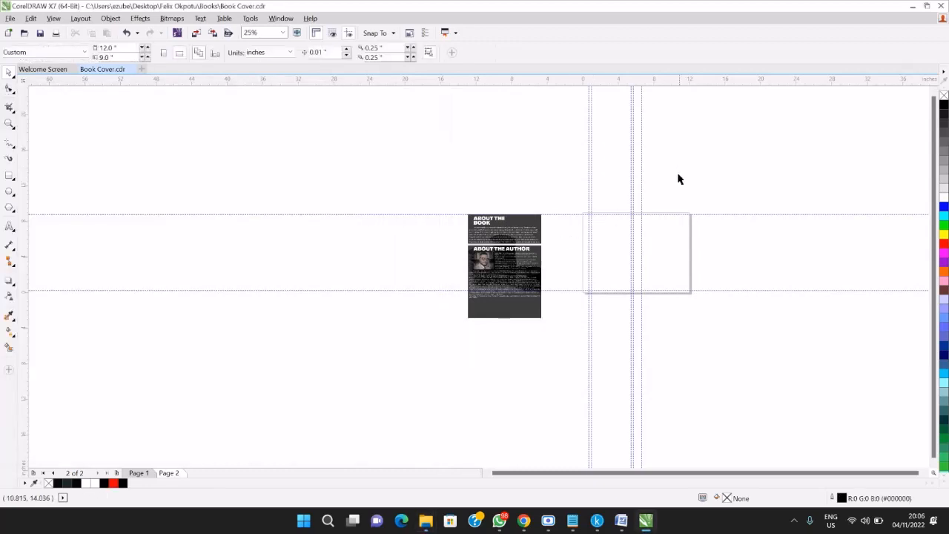
scroll(609, 276, down, 2)
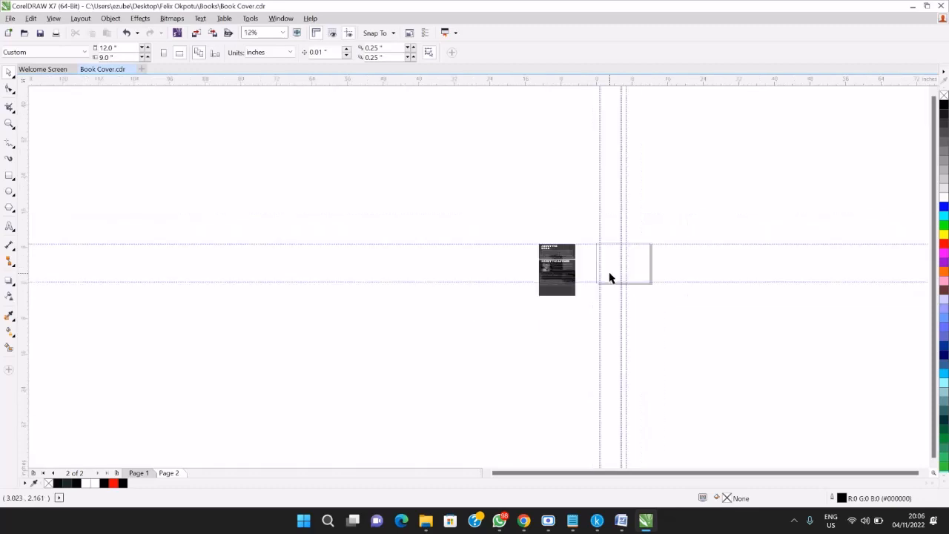
Go to page 2 and move its copy of the cover template about 3.5 in farther away from the blank page
mouse_move(547, 524)
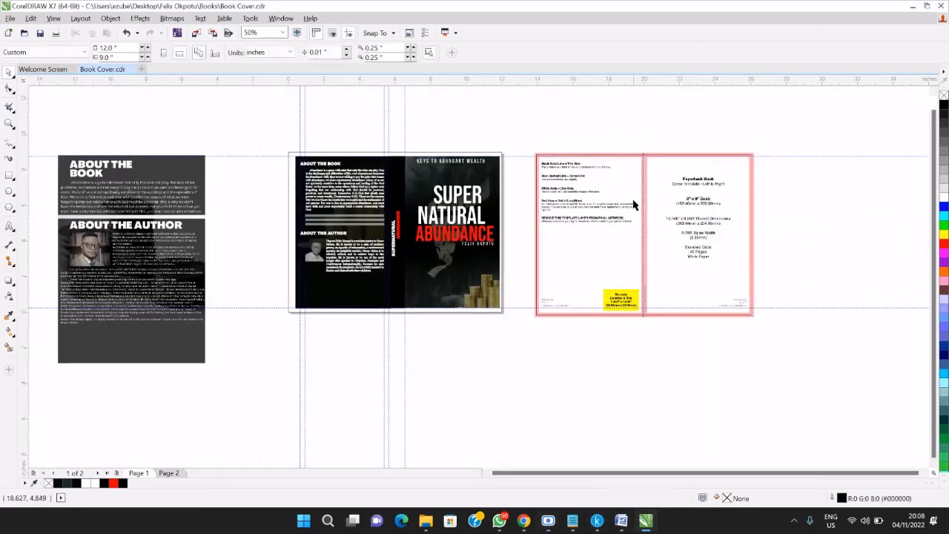
click(634, 205)
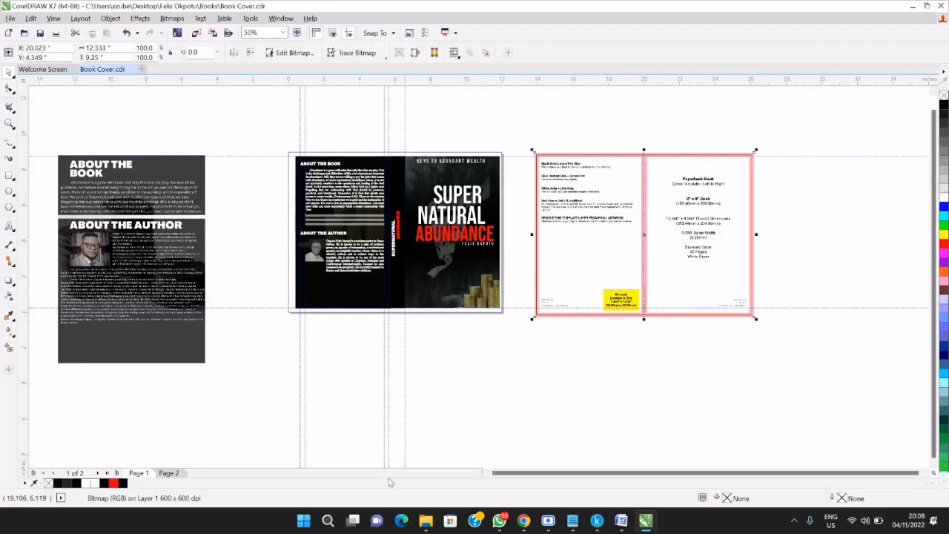
click(170, 473)
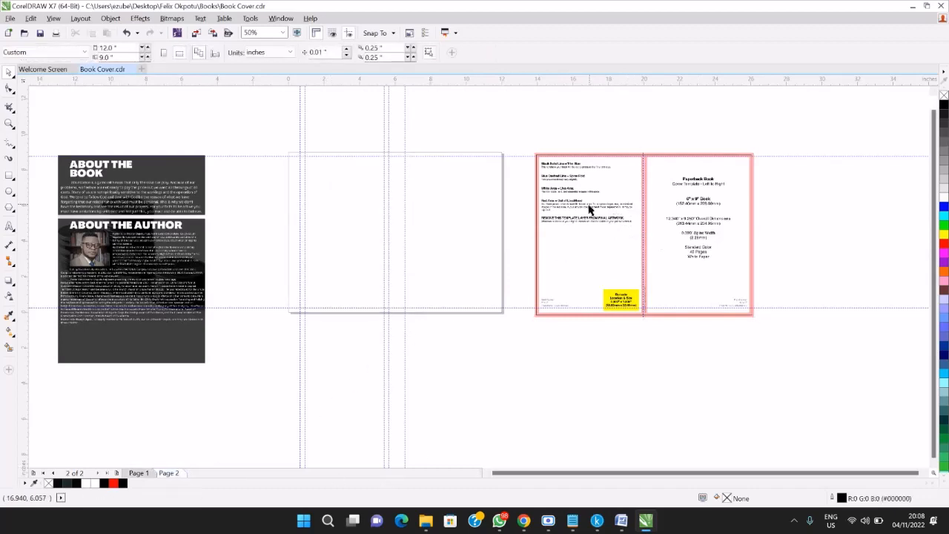
drag(593, 248, 658, 246)
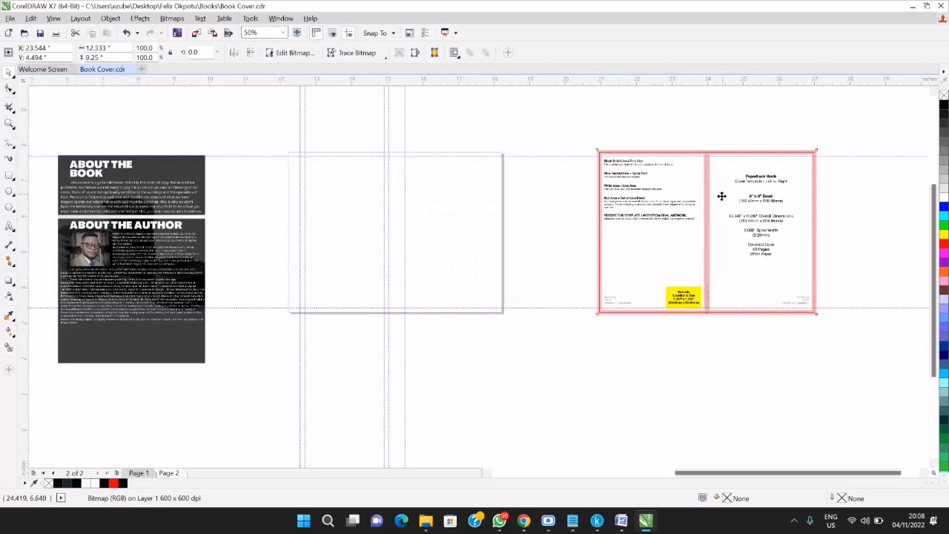
scroll(724, 197, up, 2)
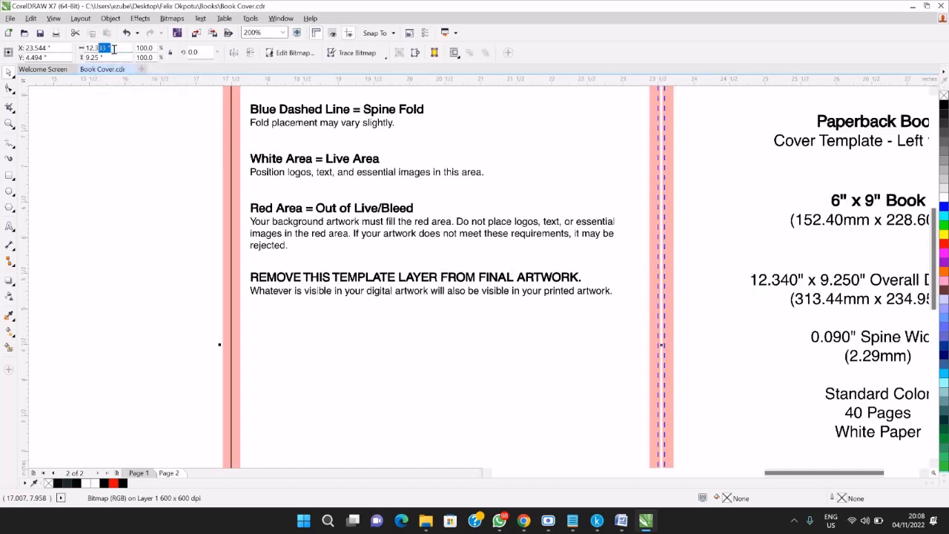
Resize the cover template bitmap to 12.340 in wide and 9.250 in high
text(0)
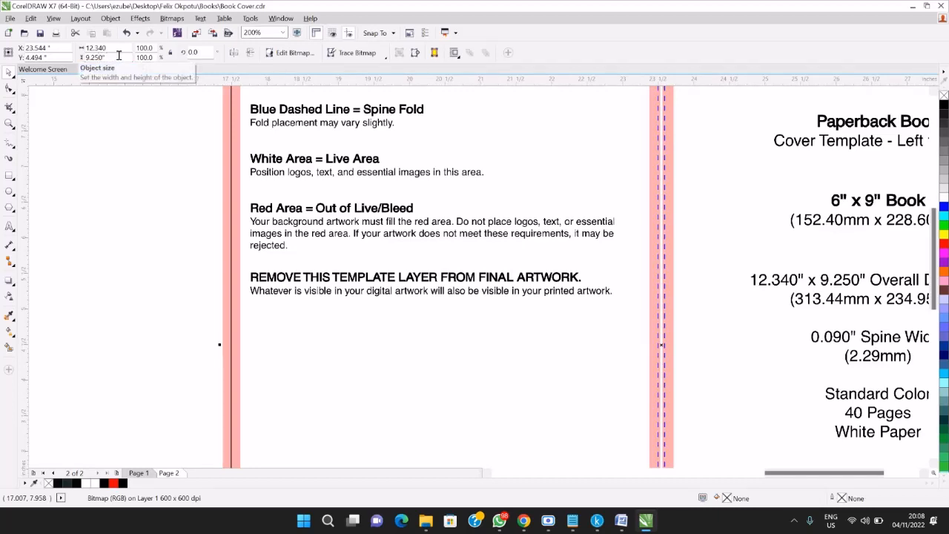
click(119, 55)
key(Return)
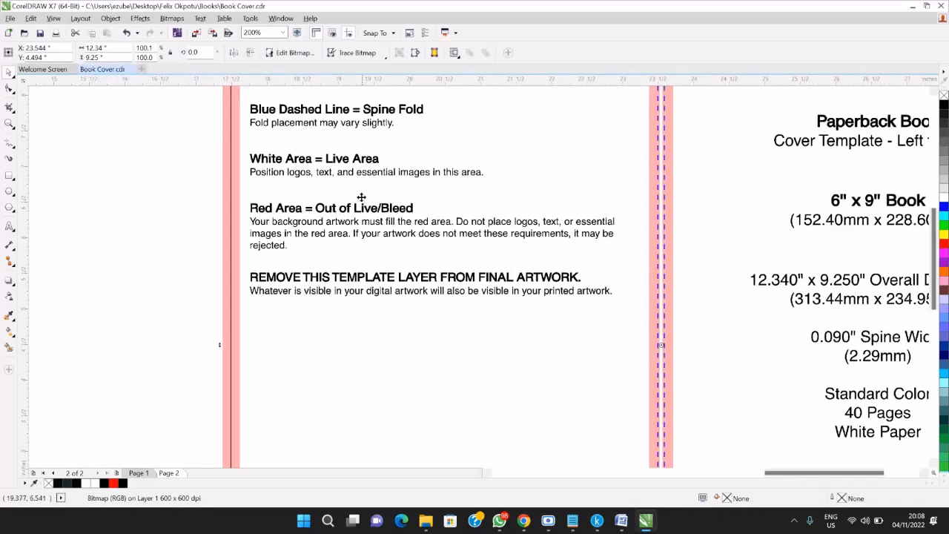
click(156, 123)
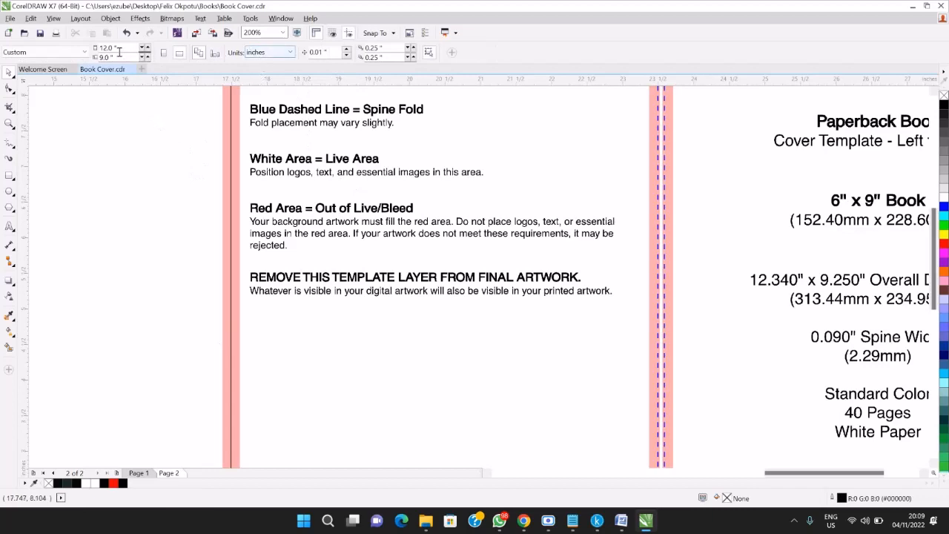
Match the page to the template's overall dimensions by setting it to 12.34 in wide and 9.25 in high
scroll(213, 222, down, 1)
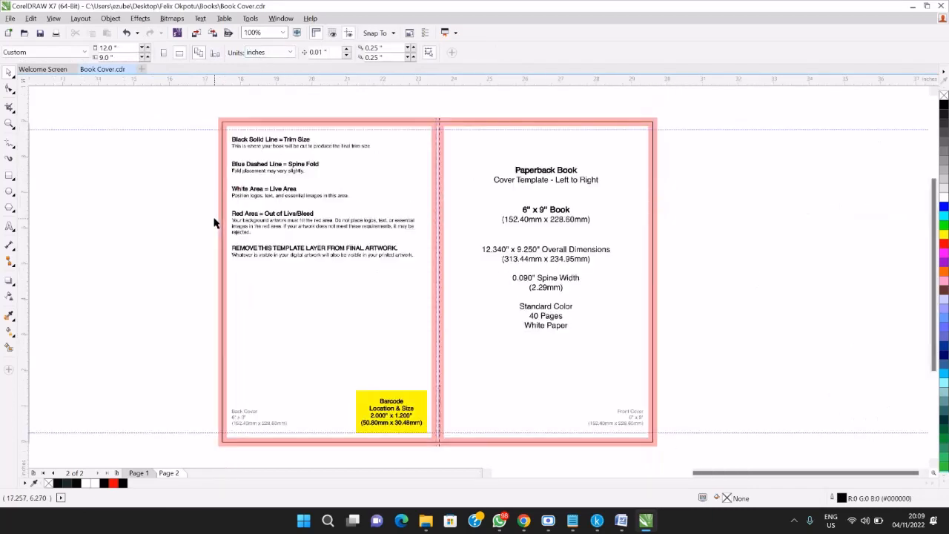
scroll(230, 226, down, 1)
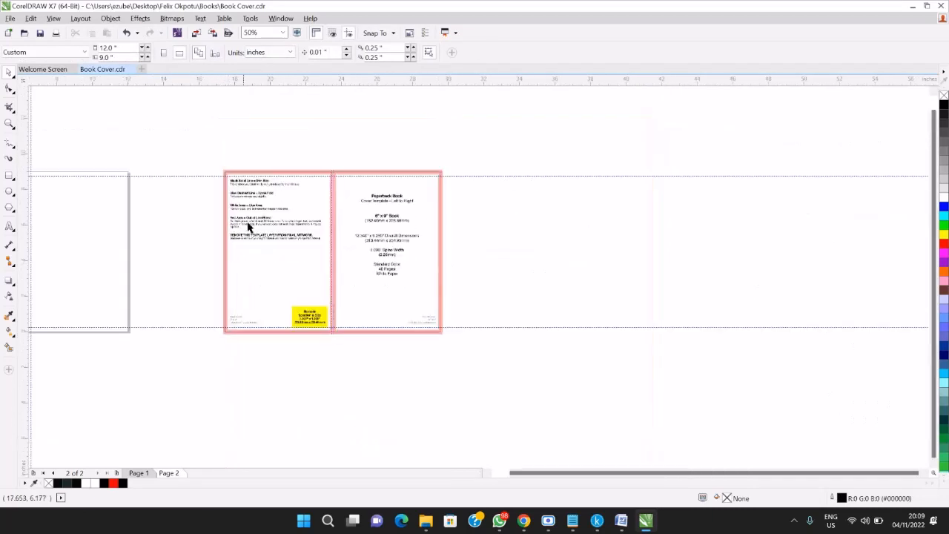
click(487, 474)
click(487, 474)
click(487, 474)
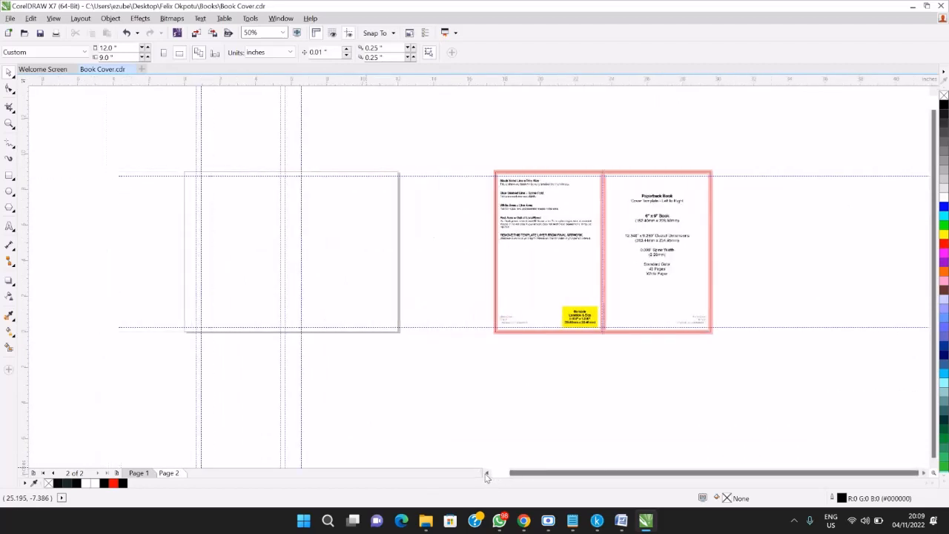
click(486, 474)
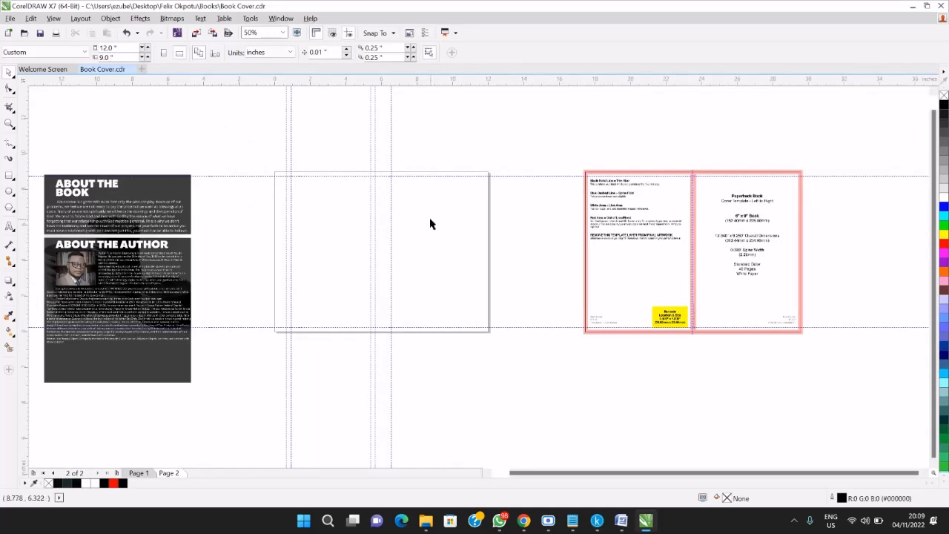
click(666, 214)
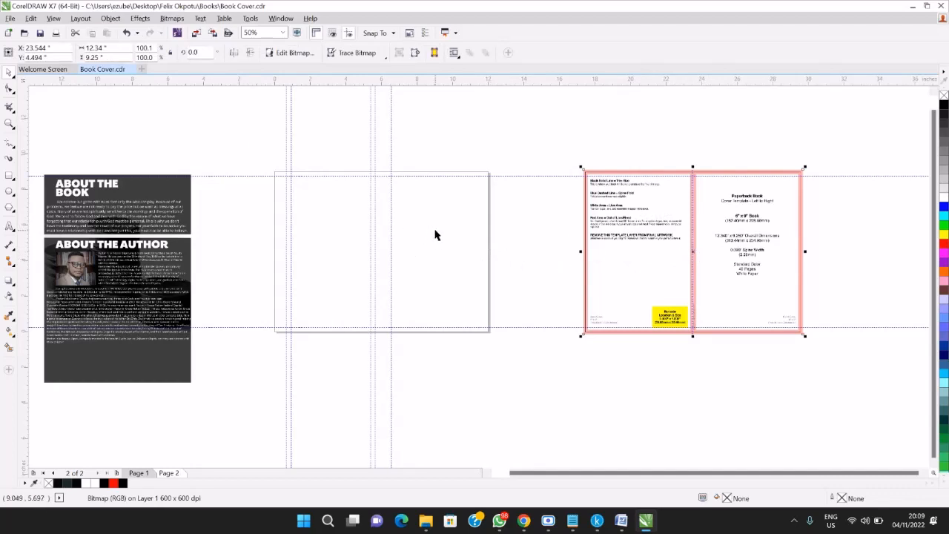
click(201, 99)
drag(124, 48, 96, 54)
text(12.34 ")
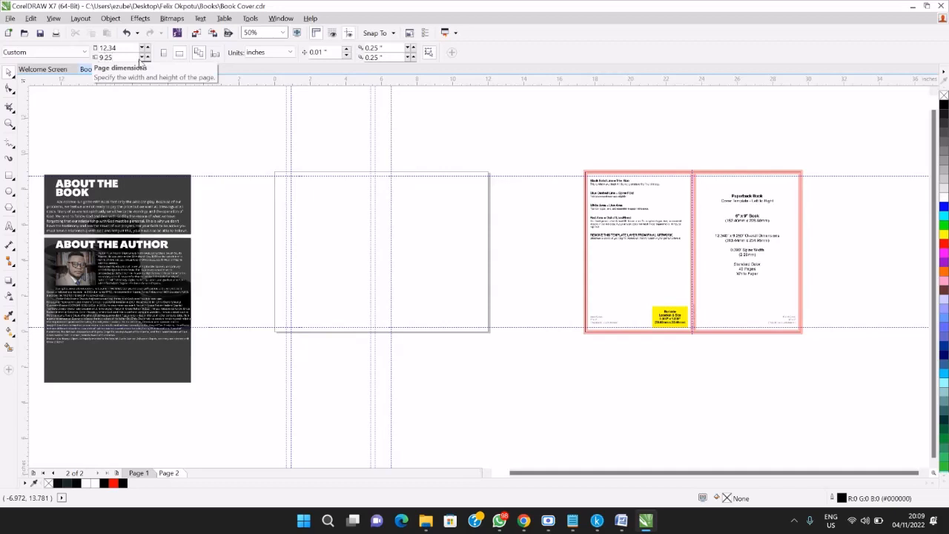
key(Return)
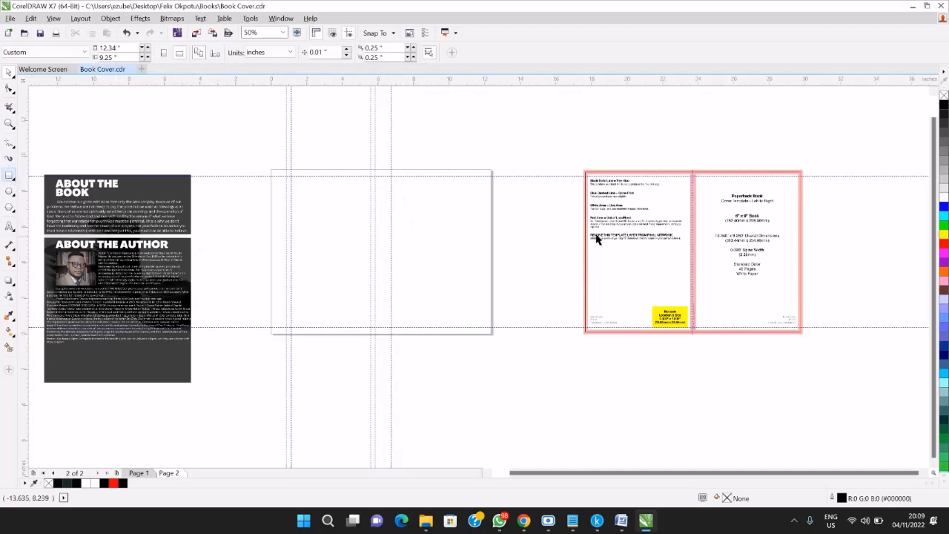
Move the template bitmap onto page 2 so that it covers the page
drag(630, 267, 319, 265)
scroll(325, 263, up, 2)
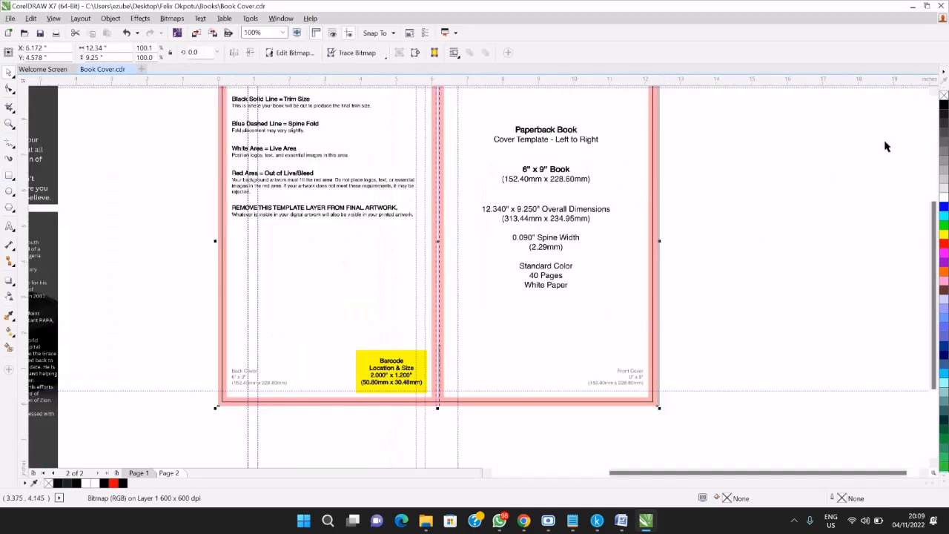
click(935, 92)
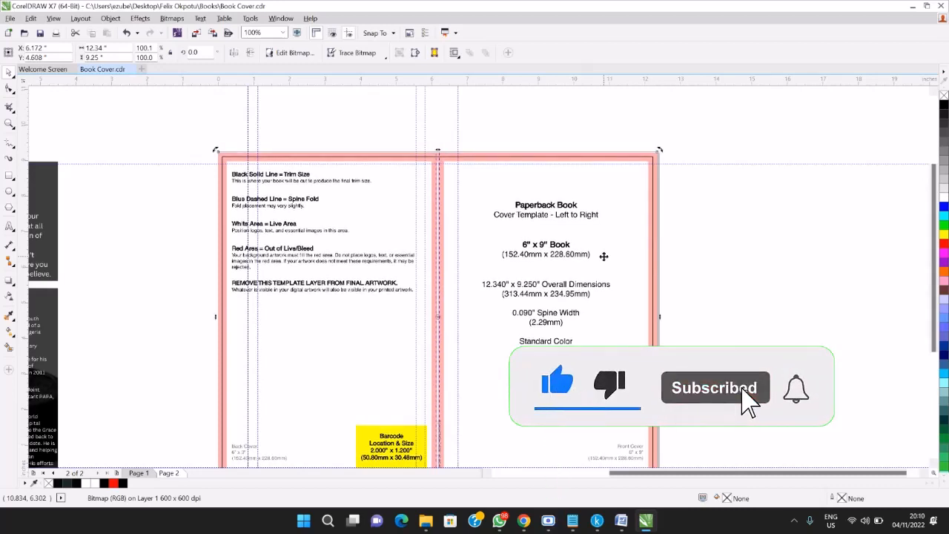
click(201, 272)
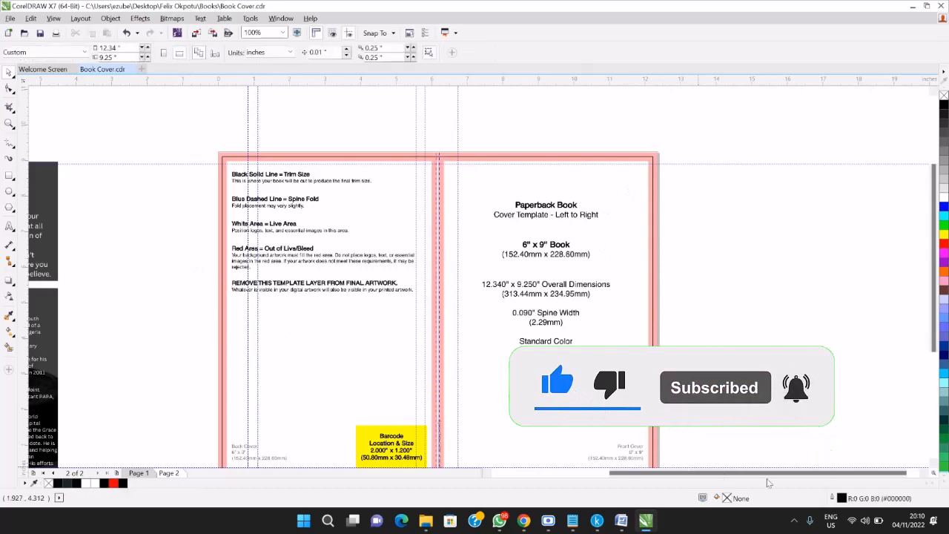
Delete the five old vertical guidelines and the horizontal guideline near the template's upper edge
click(934, 464)
click(934, 463)
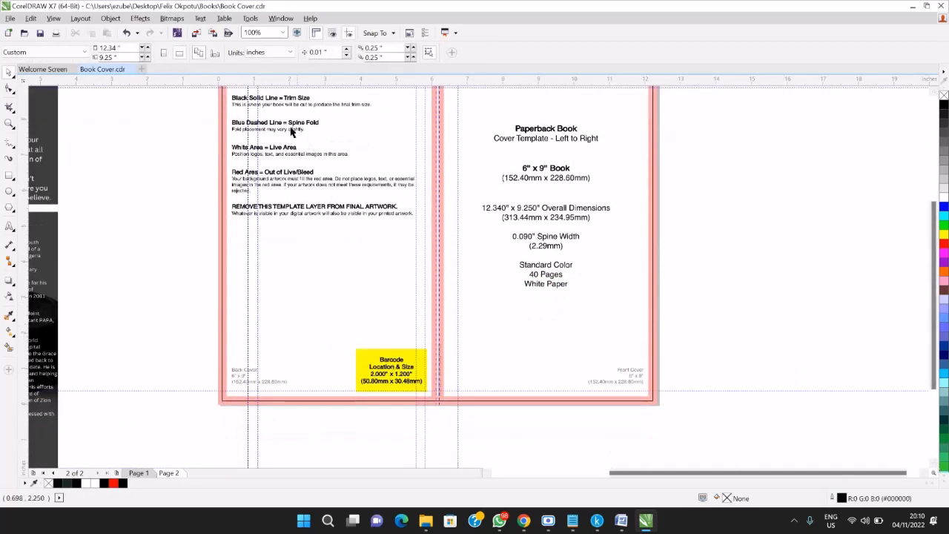
click(934, 117)
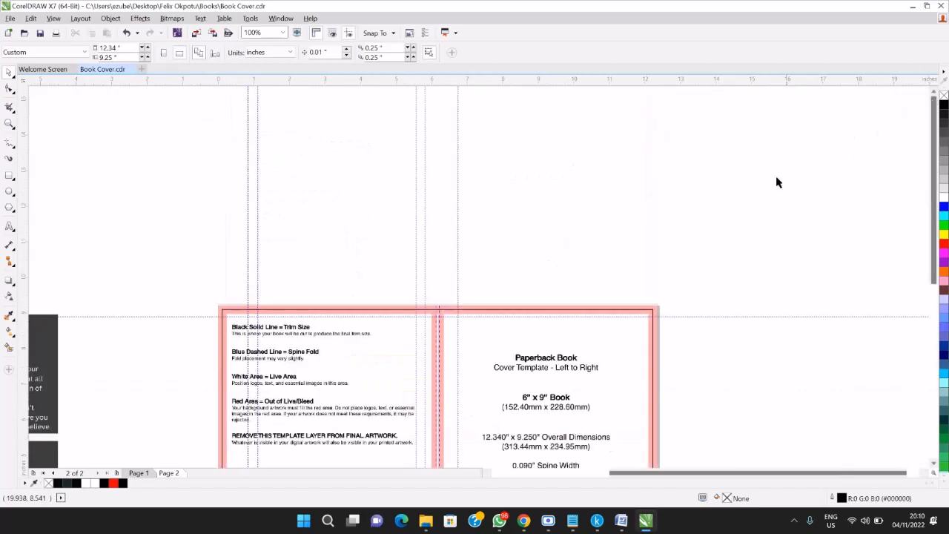
click(457, 230)
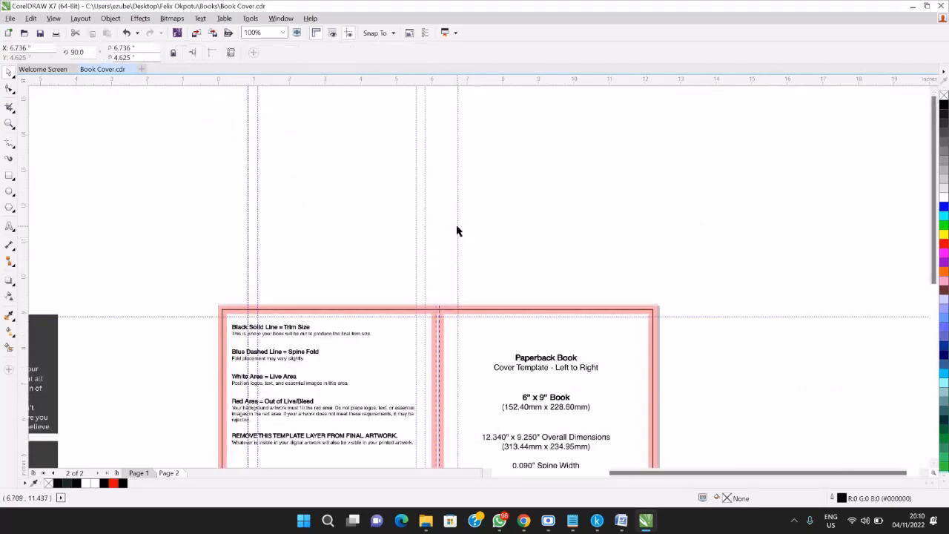
key(Delete)
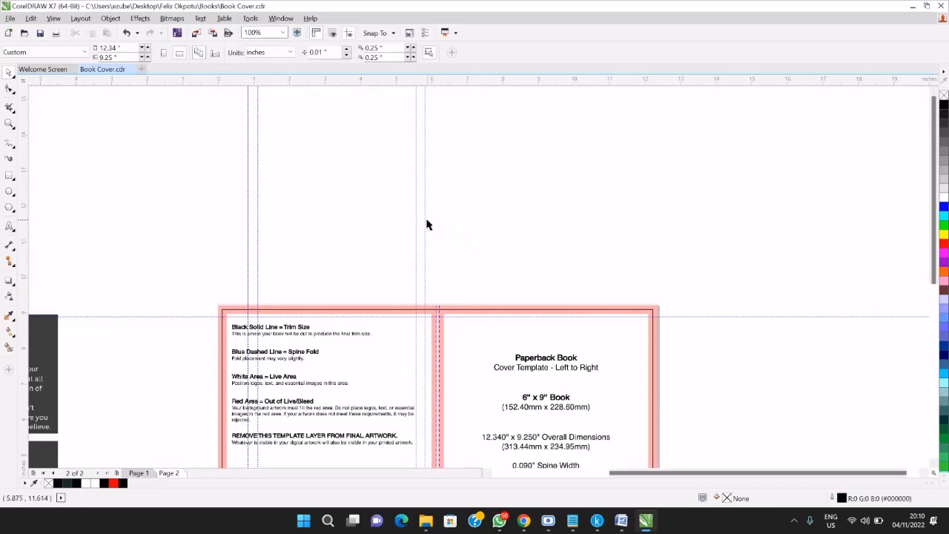
click(425, 218)
key(Delete)
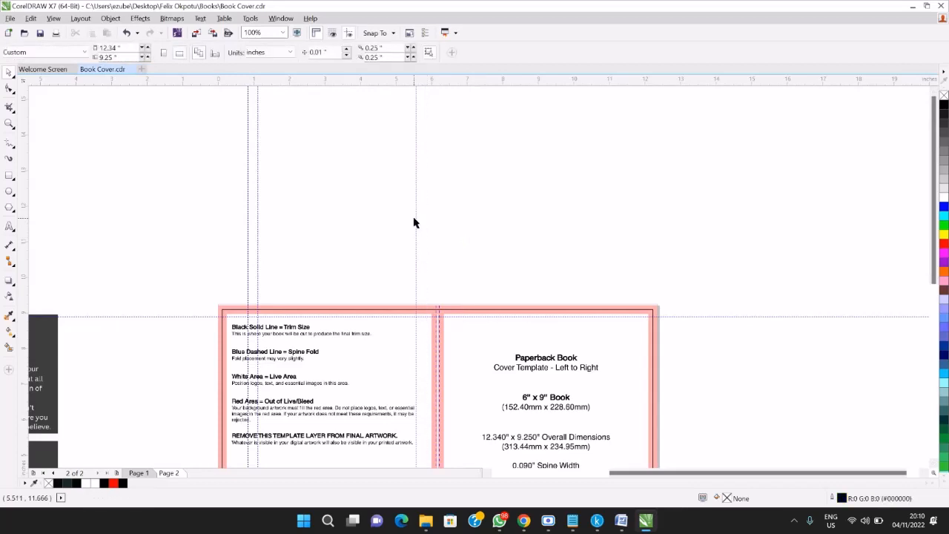
click(416, 218)
key(Delete)
click(258, 230)
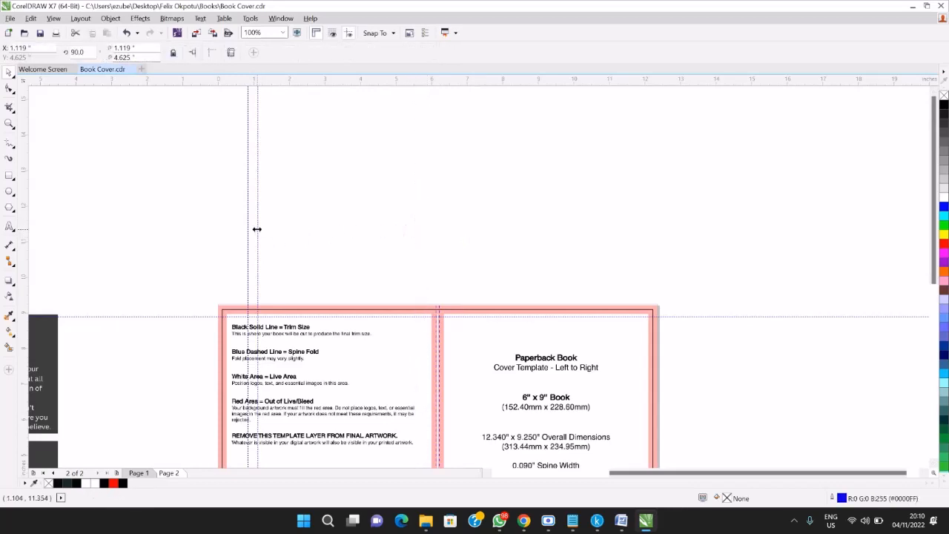
key(Delete)
click(248, 230)
key(Delete)
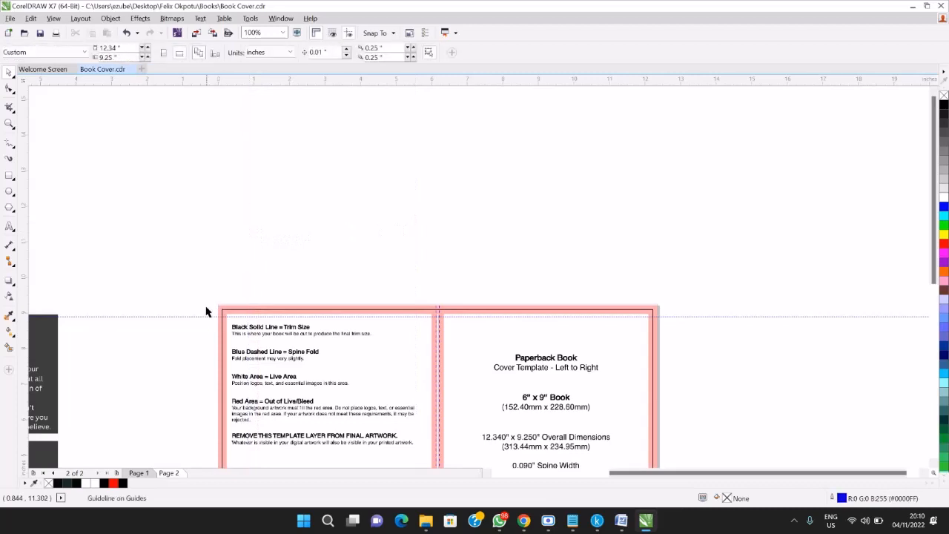
click(200, 317)
key(Delete)
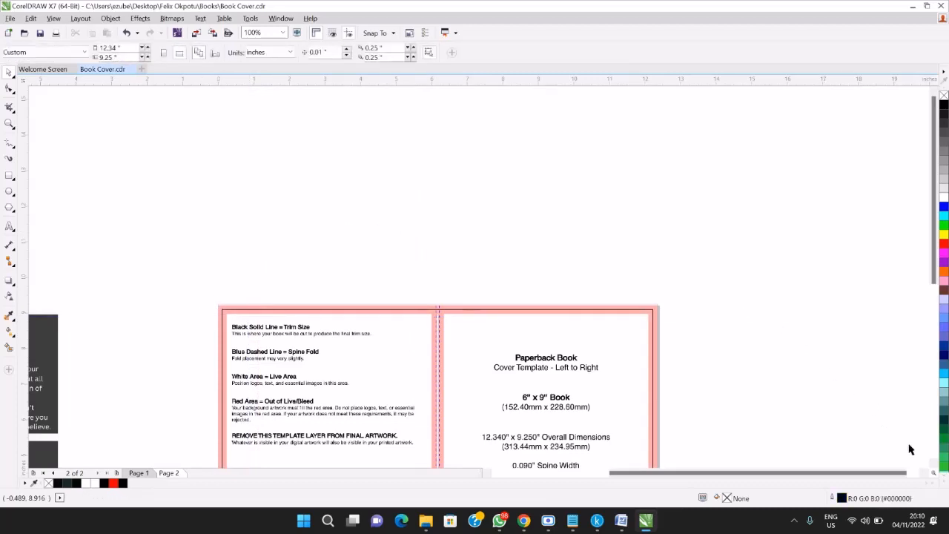
Add vertical guidelines at the live area's side edges on both covers, at about 0.29, 5.99, 6.40 and 12.06 in
click(934, 464)
click(933, 464)
click(934, 463)
click(934, 463)
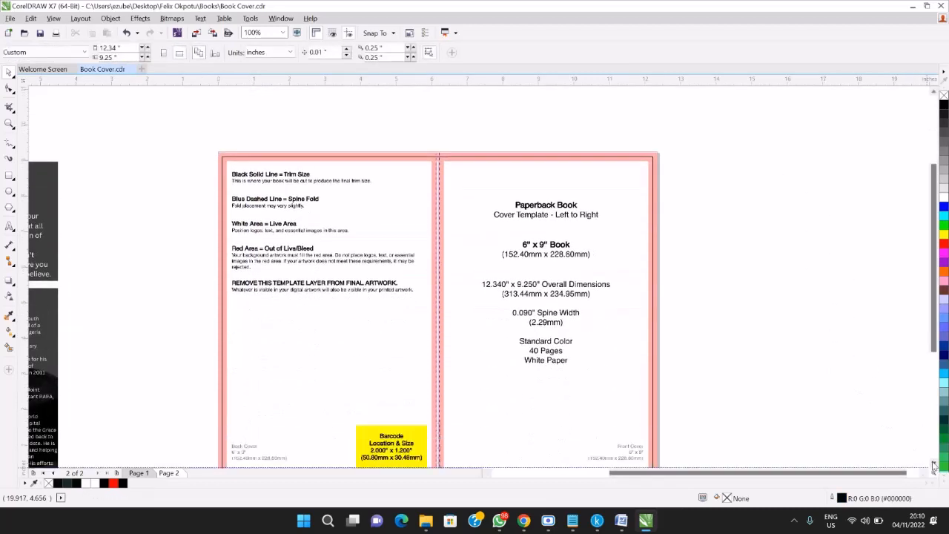
click(934, 464)
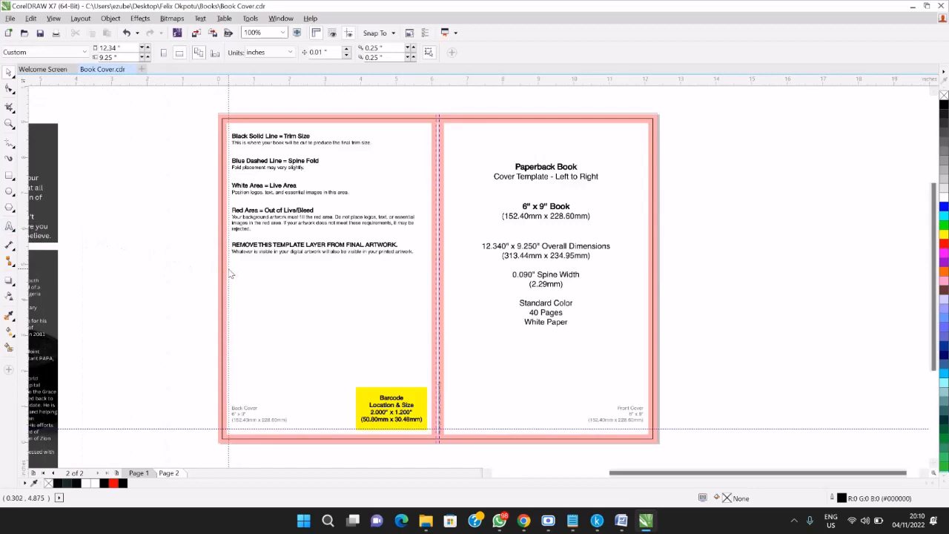
drag(231, 269, 230, 275)
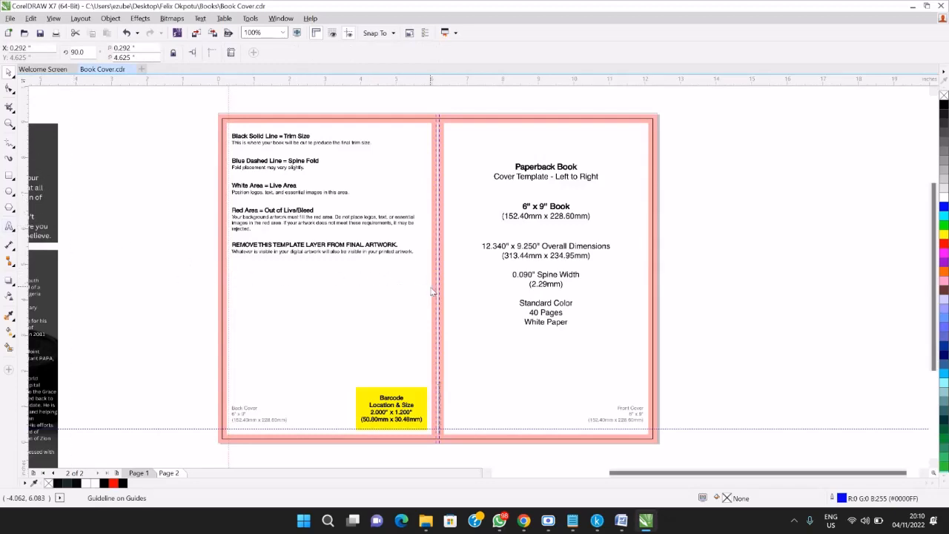
drag(432, 289, 431, 289)
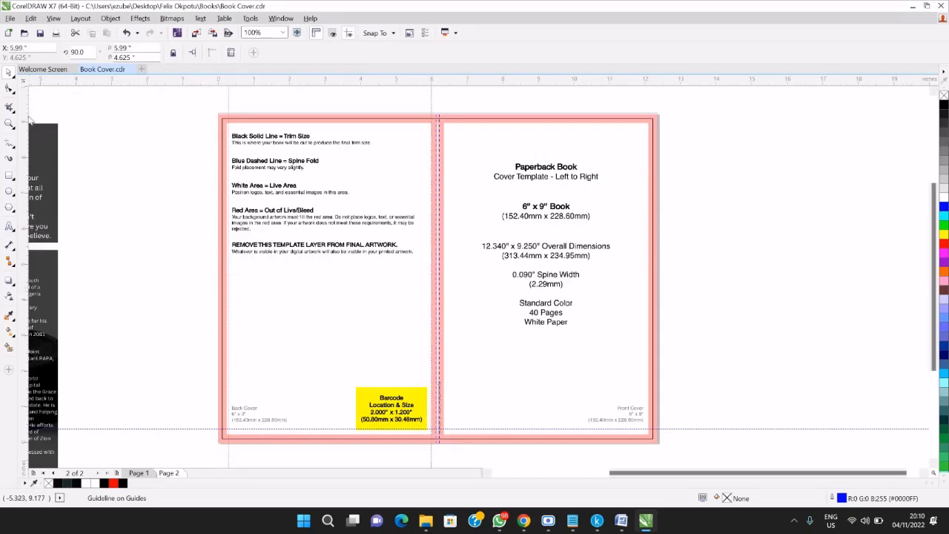
drag(24, 124, 445, 209)
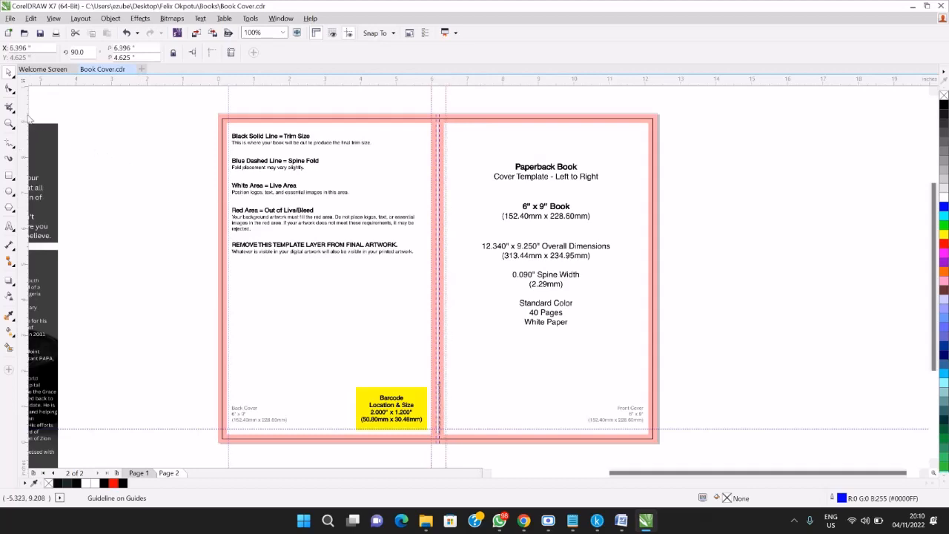
drag(24, 119, 648, 216)
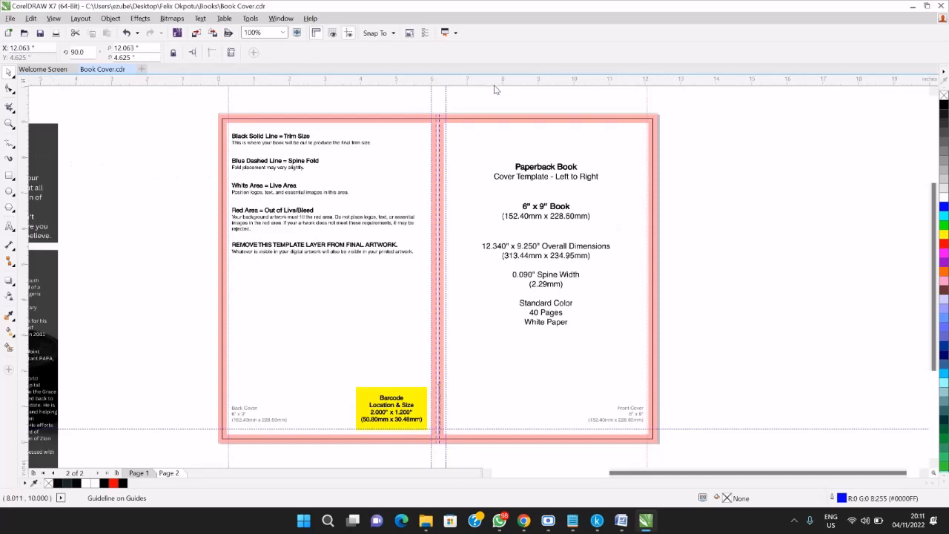
Add a horizontal guideline at the live area's upper edge, about 8.97 in, and move the lower one to about 0.27 in
drag(497, 80, 498, 123)
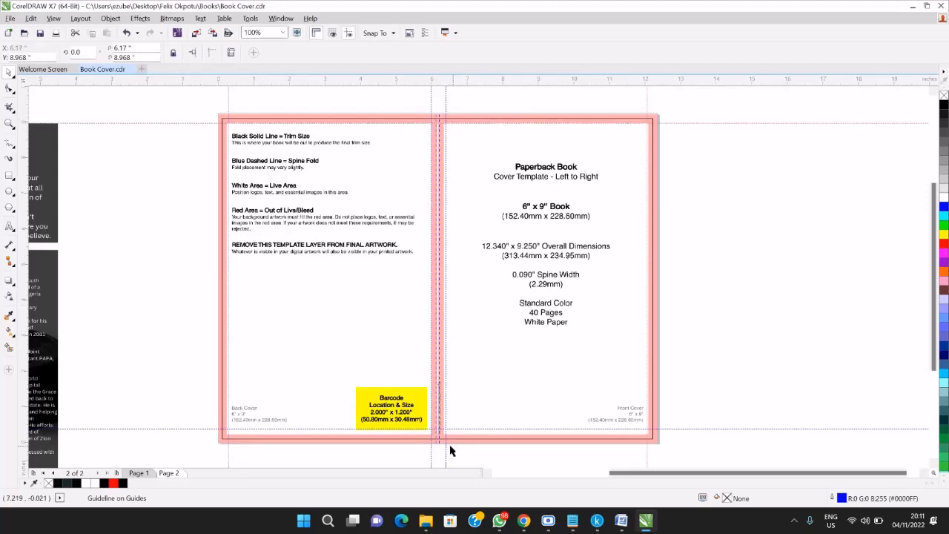
drag(459, 428, 460, 432)
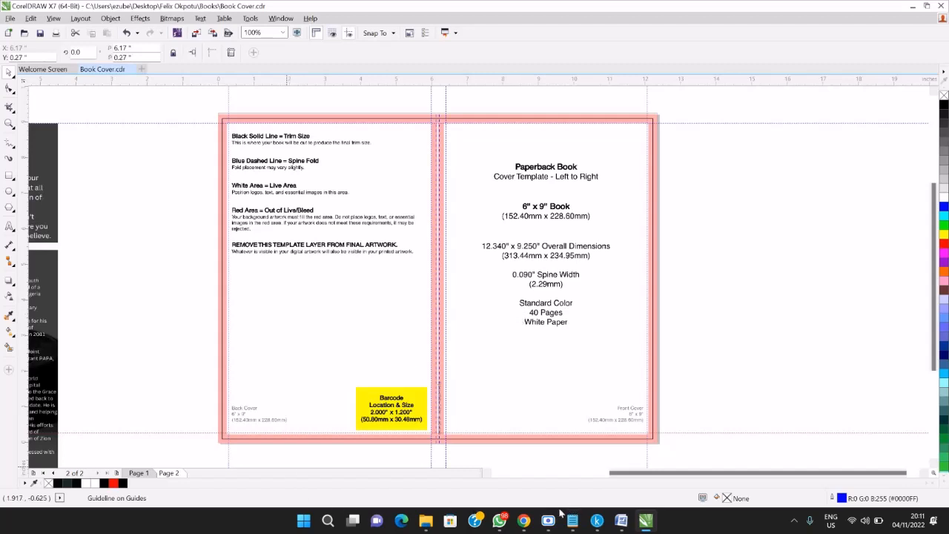
Place a copy of page 1's front cover bitmap outside the page, centred at about X 15.66 in, and return to page 2
click(143, 475)
click(528, 187)
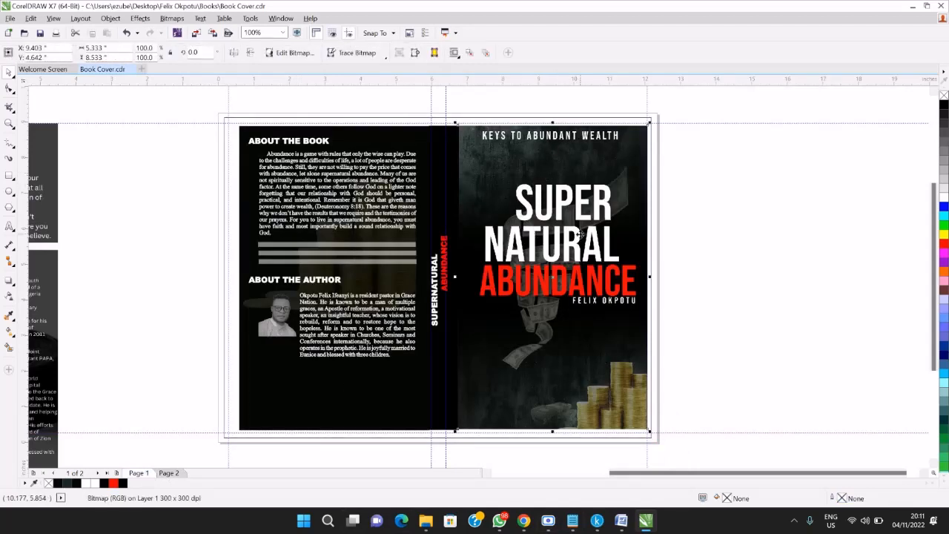
drag(572, 203, 790, 220)
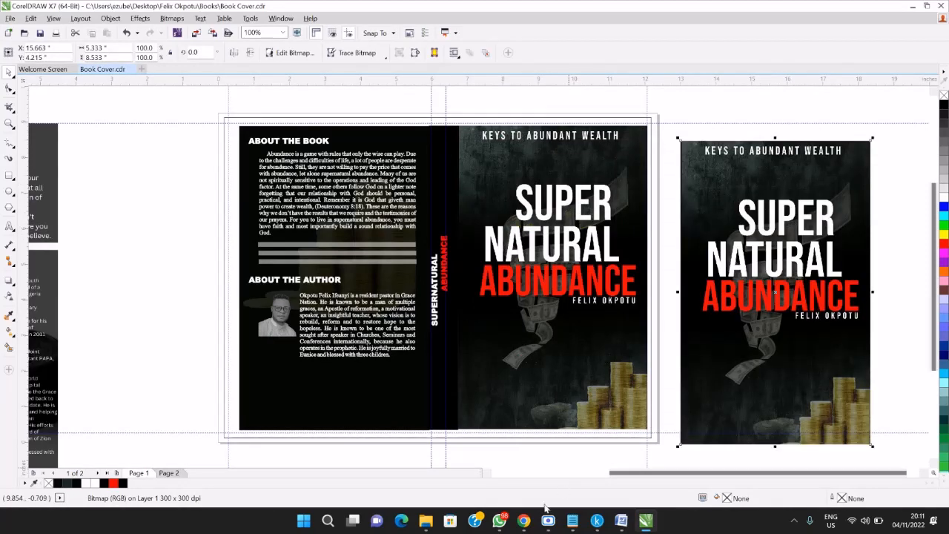
click(168, 473)
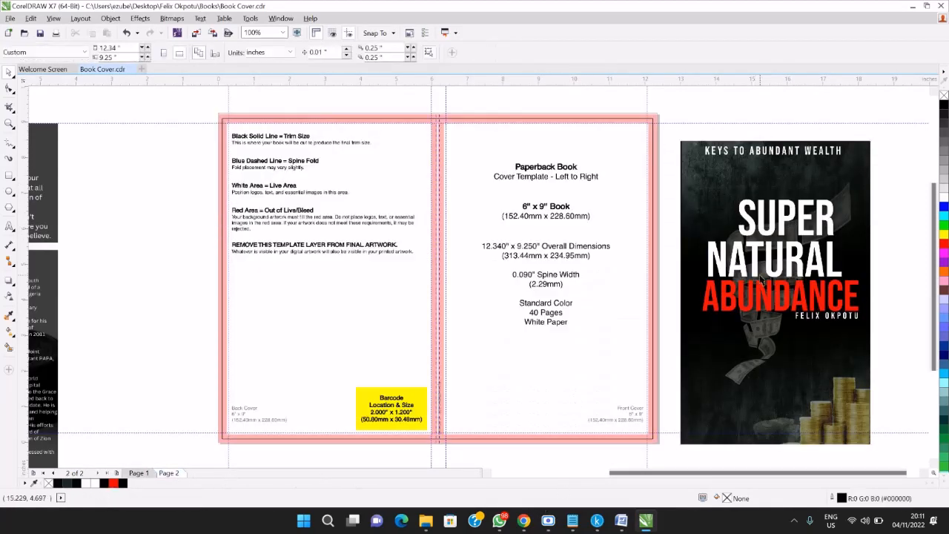
Position the front cover bitmap over the template's front cover live area, centred at about X 9.16 in, Y 4.63 in
drag(750, 276, 523, 272)
click(757, 333)
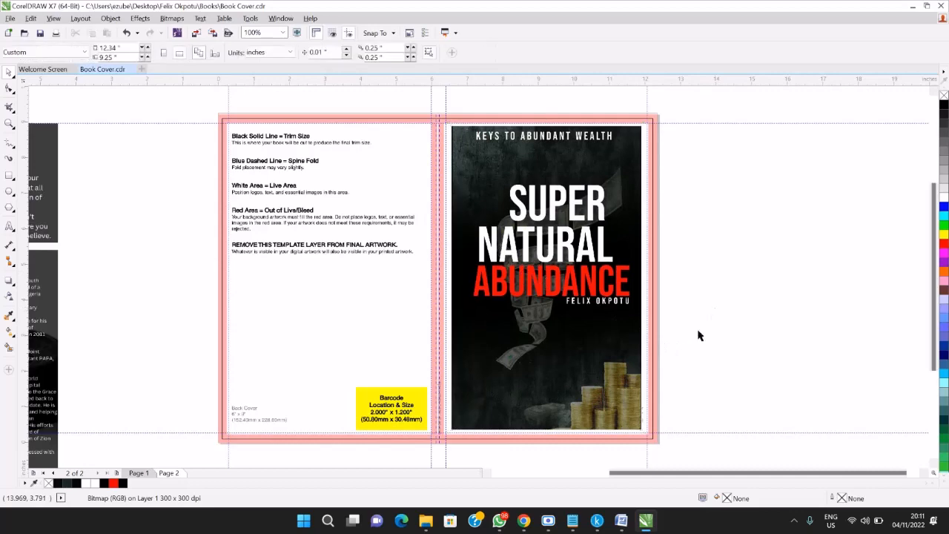
drag(548, 329, 792, 326)
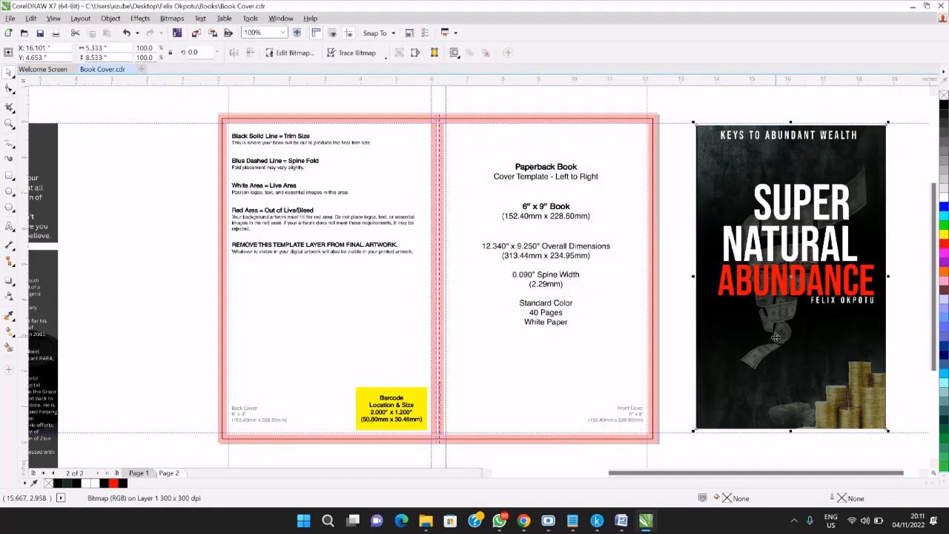
drag(775, 338, 529, 339)
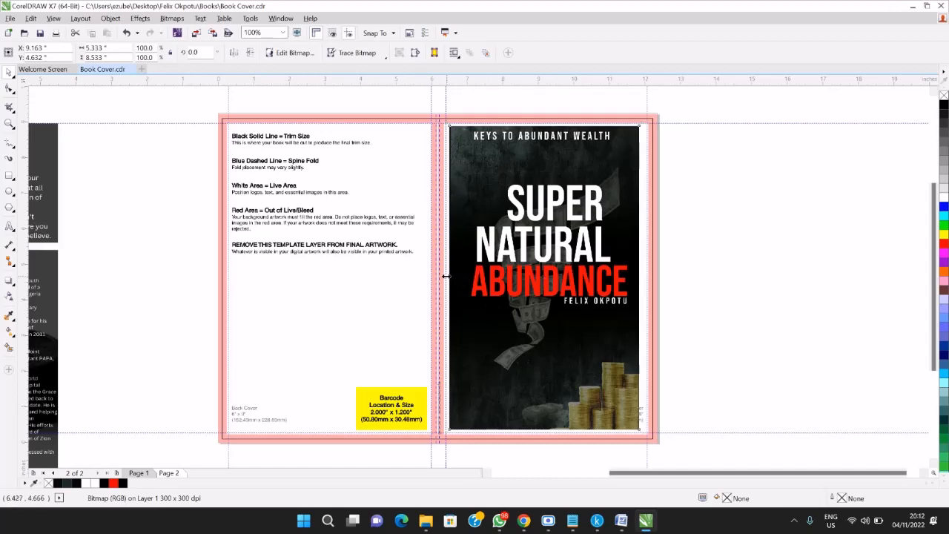
Widen the front cover bitmap to about 5.53 in and position it over the front live area, centred at about X 9.24 in, Y 4.65 in
drag(445, 276, 446, 277)
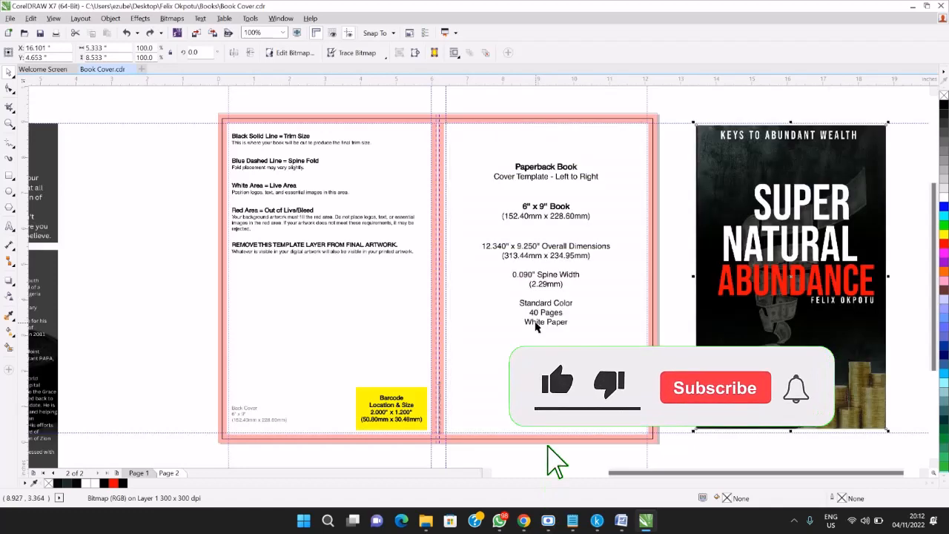
key(ctrl+z)
drag(793, 293, 547, 295)
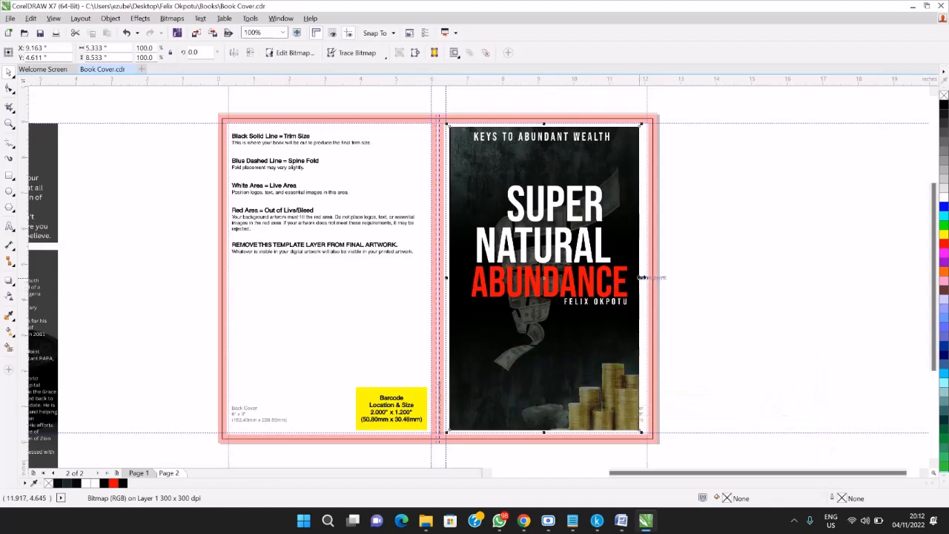
drag(642, 278, 645, 282)
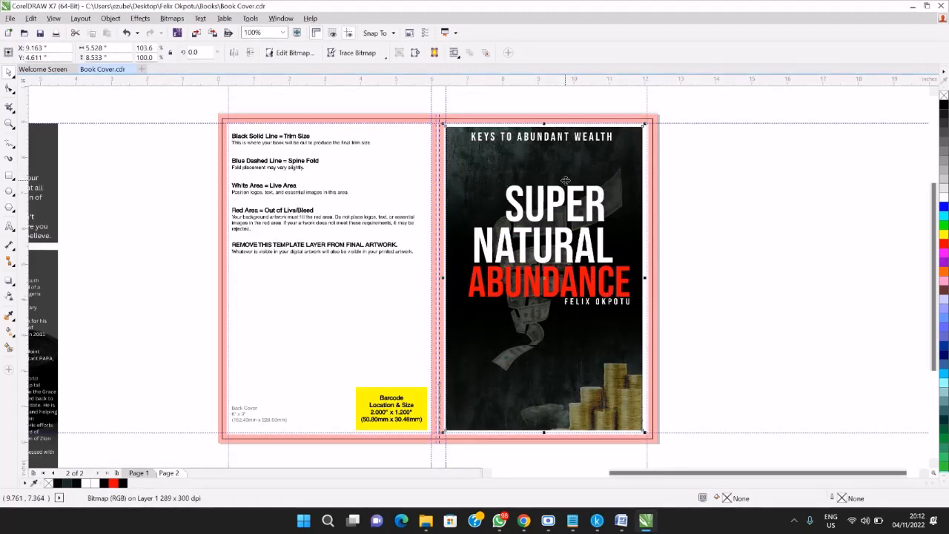
drag(567, 176, 542, 195)
drag(544, 195, 552, 194)
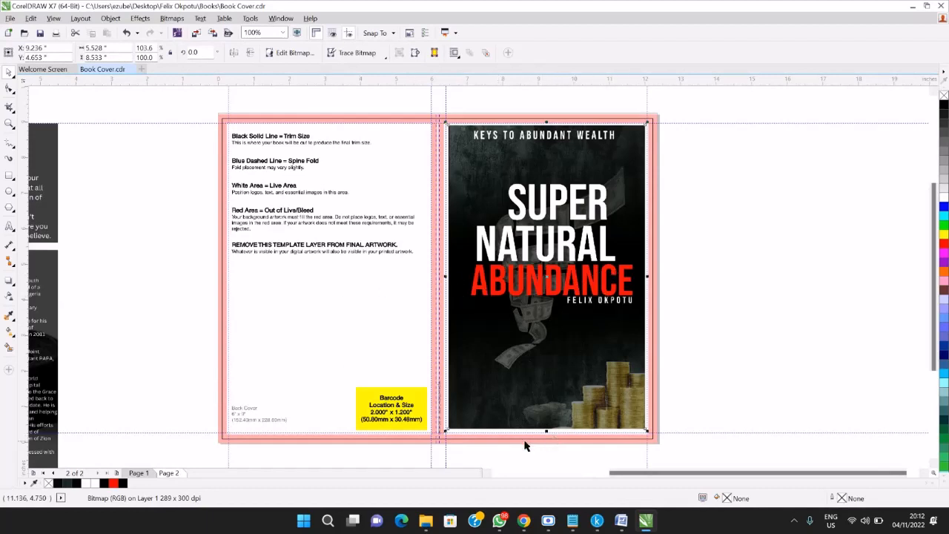
Remove the KDP template bitmap from behind the full cover artwork on page 2
mouse_move(550, 523)
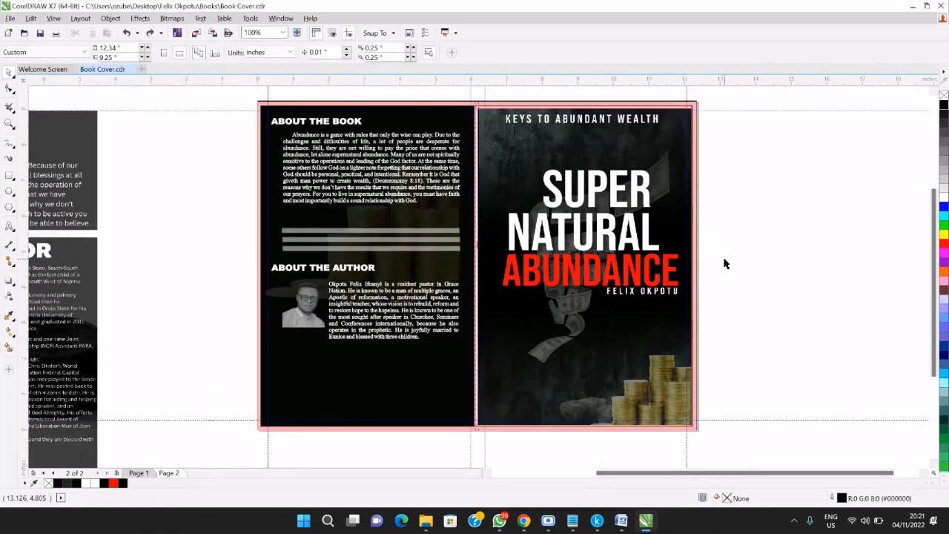
click(551, 102)
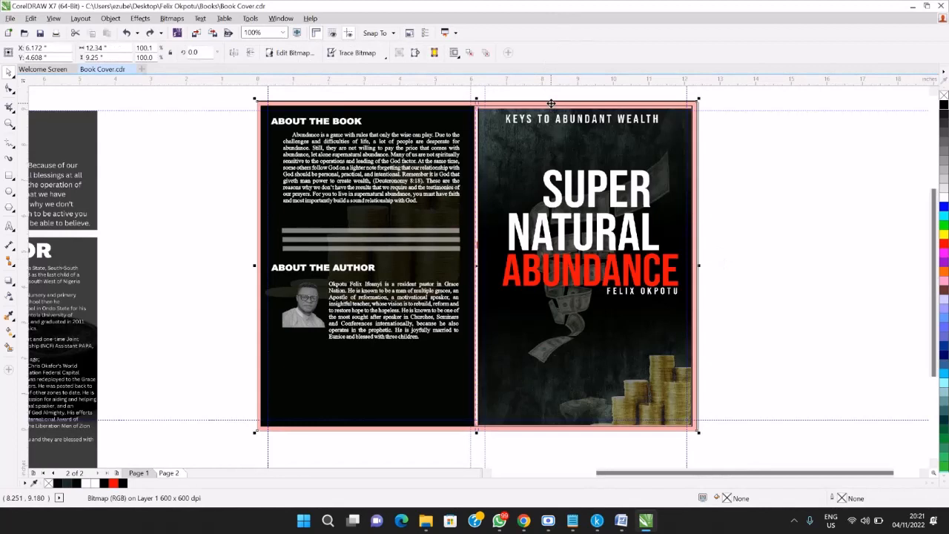
key(Escape)
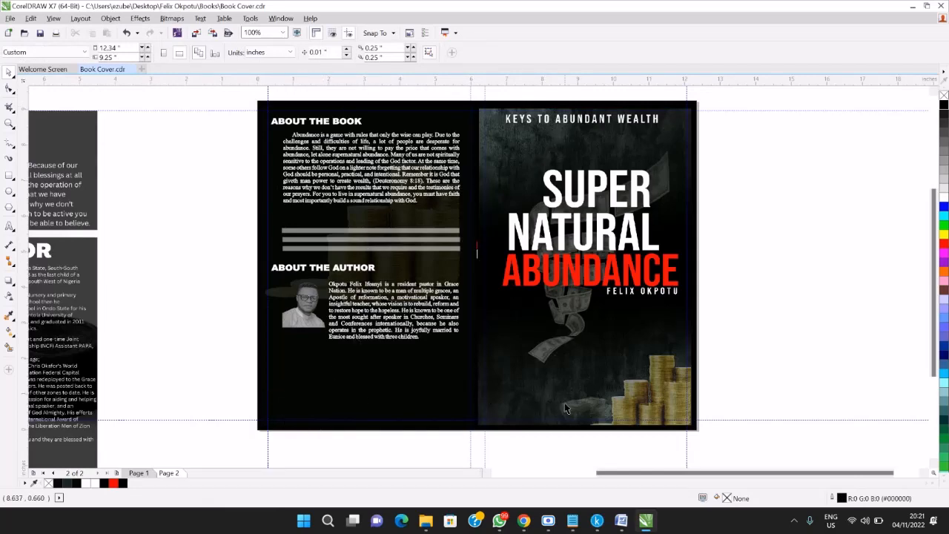
Examine the spine text and the alignment of the back cover, spine and front cover at close range
scroll(478, 321, up, 2)
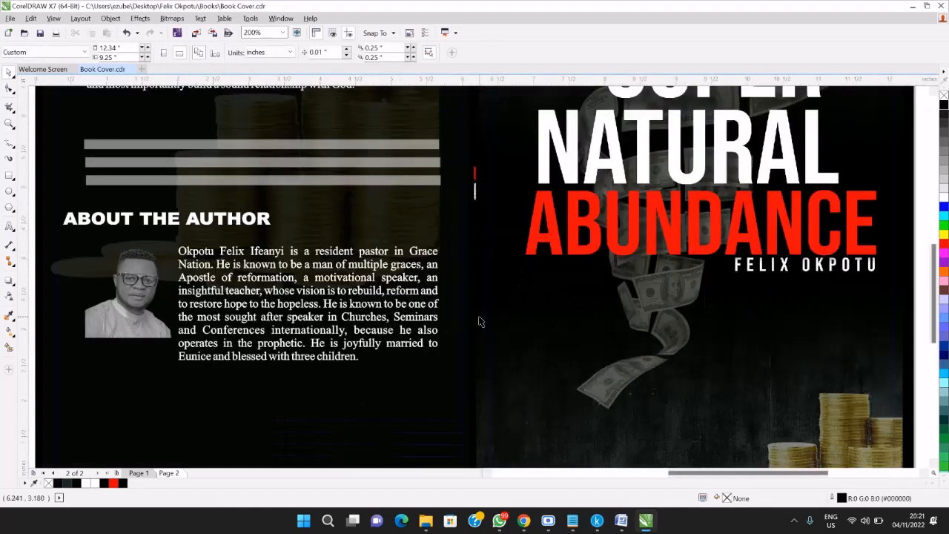
scroll(481, 317, up, 2)
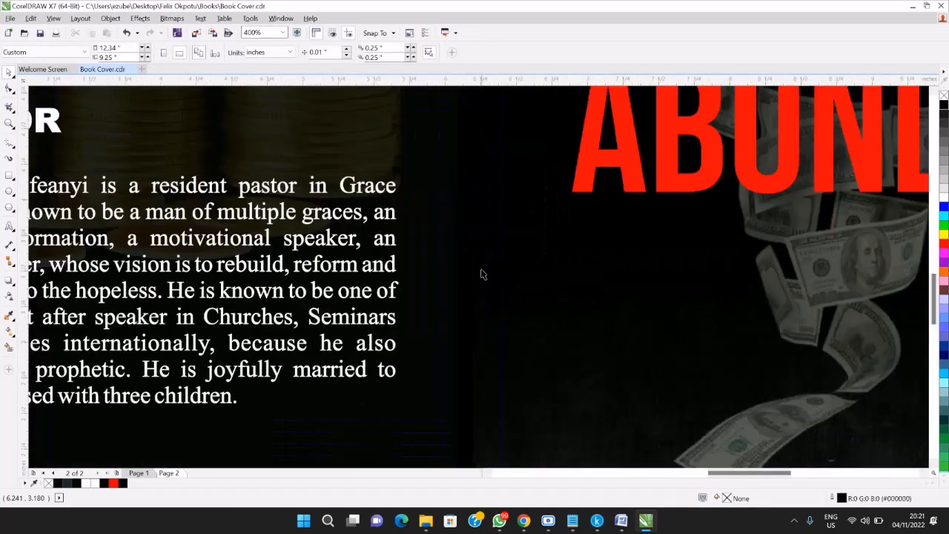
click(936, 92)
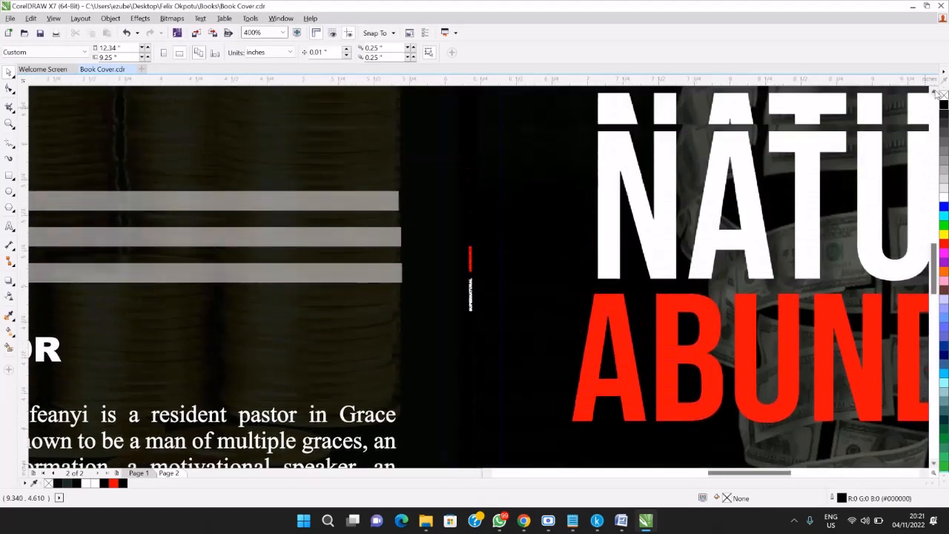
scroll(471, 317, up, 2)
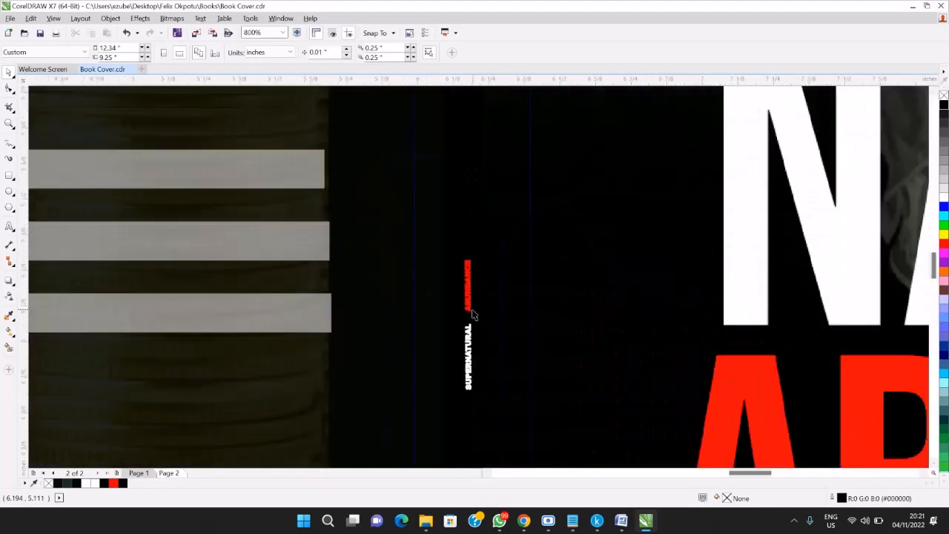
scroll(473, 315, up, 2)
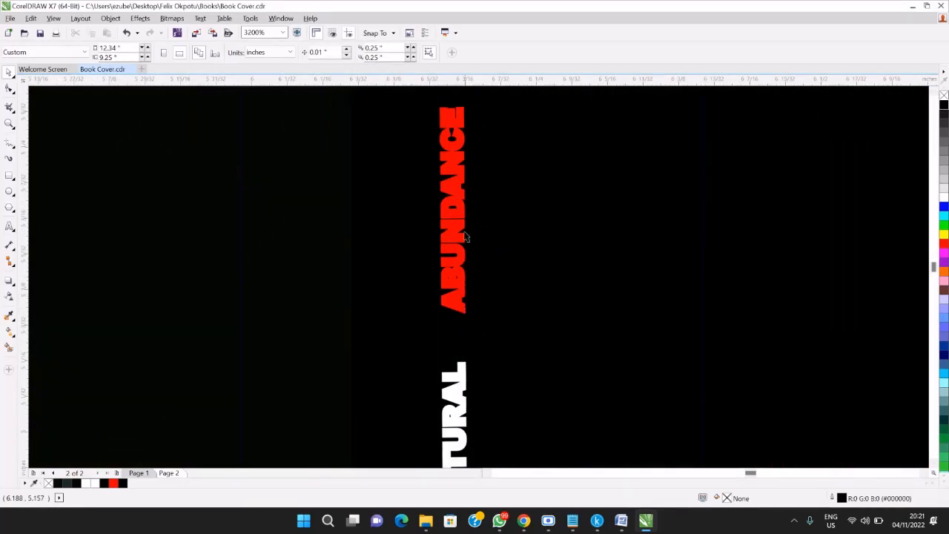
scroll(463, 349, down, 4)
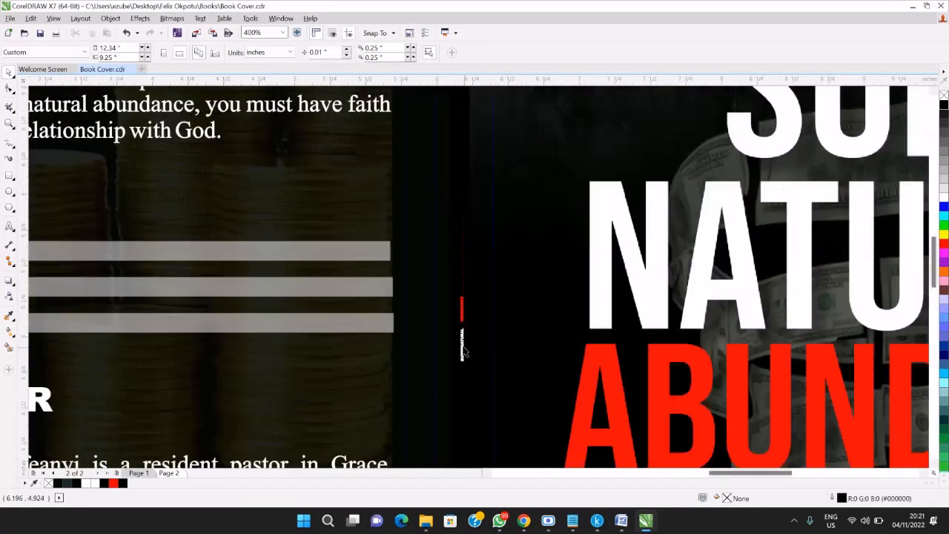
scroll(463, 349, down, 2)
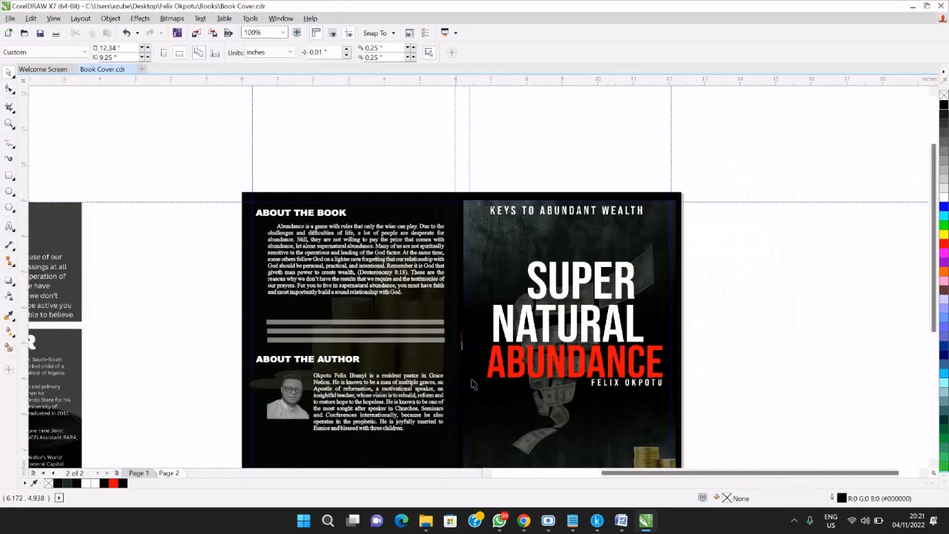
click(935, 465)
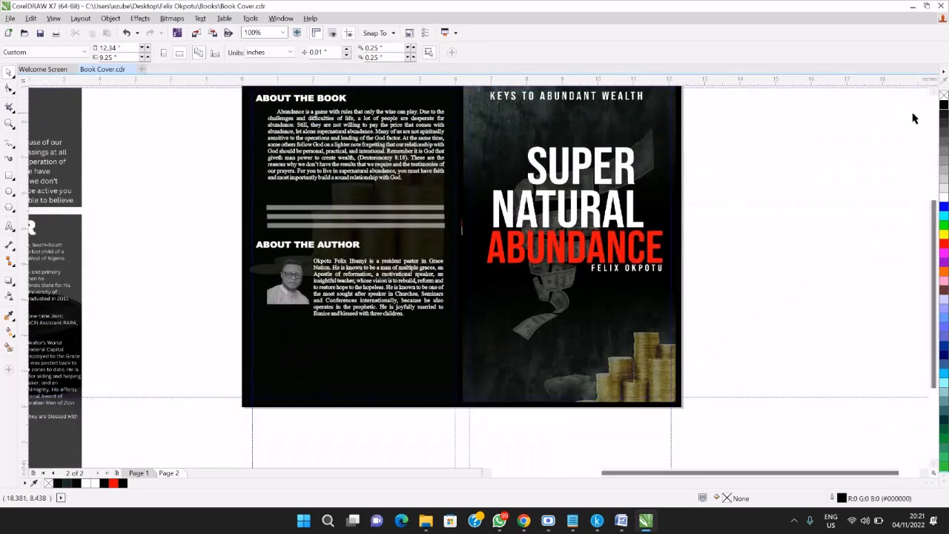
scroll(790, 176, down, 1)
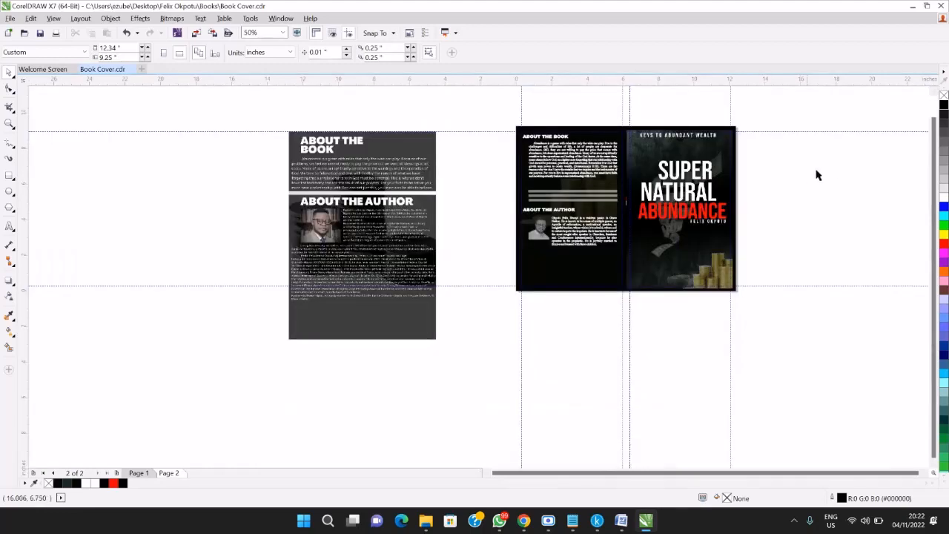
Group all the objects of the full cover artwork on page 2
click(935, 92)
drag(485, 132, 814, 361)
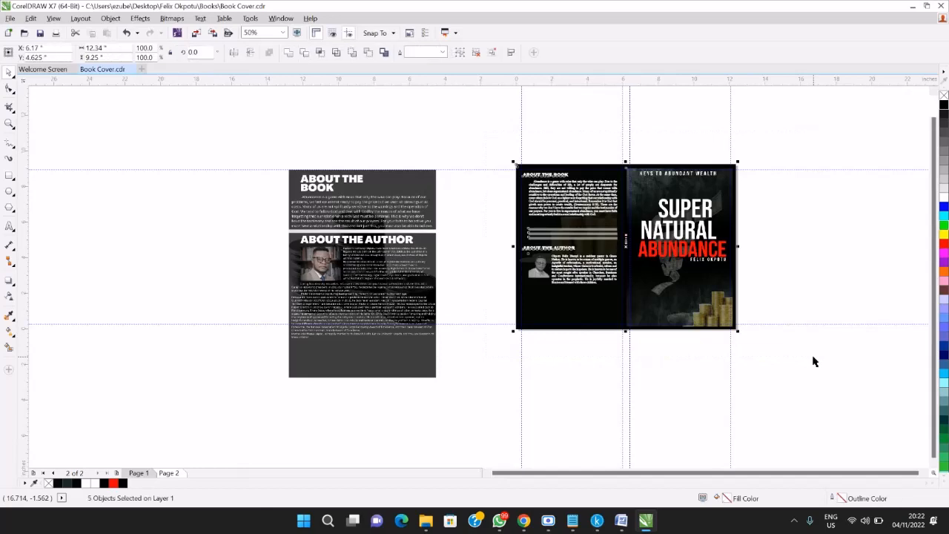
key(ctrl+g)
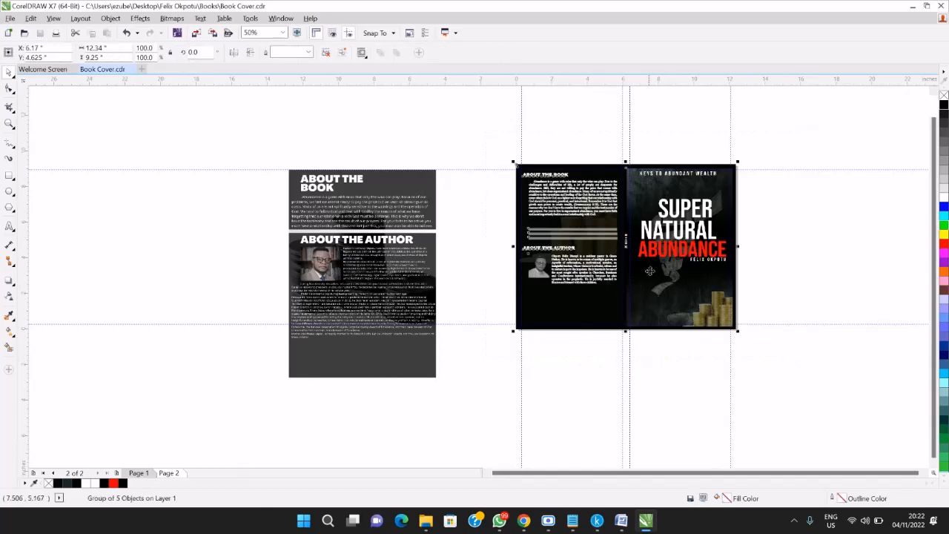
click(924, 474)
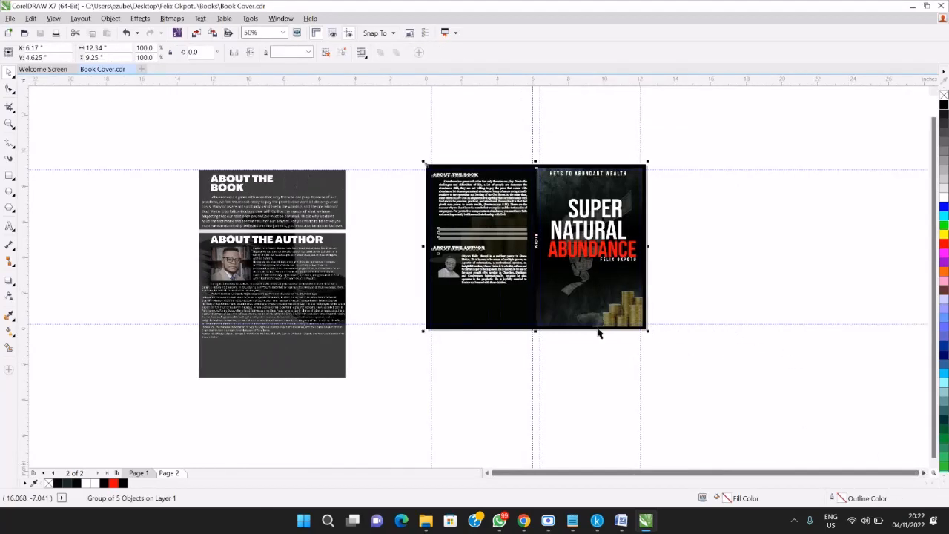
Switch to Chrome and check the required cover file format in the Book Cover section of the KDP paperback content page
mouse_move(524, 520)
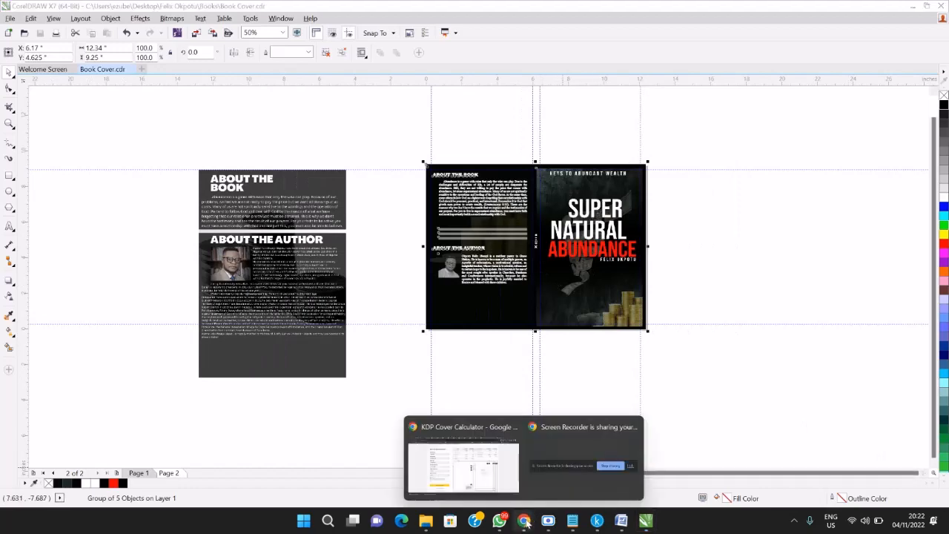
click(474, 471)
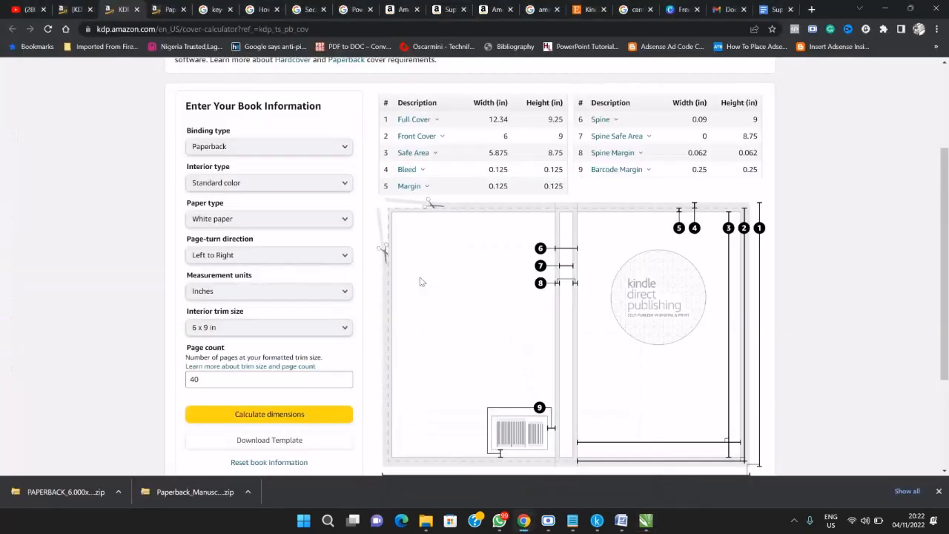
click(78, 9)
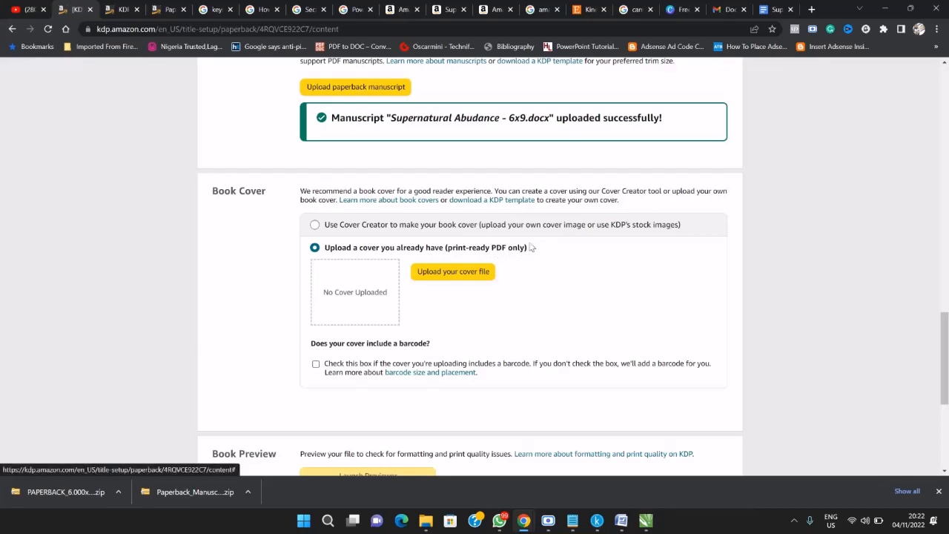
scroll(409, 337, down, 1)
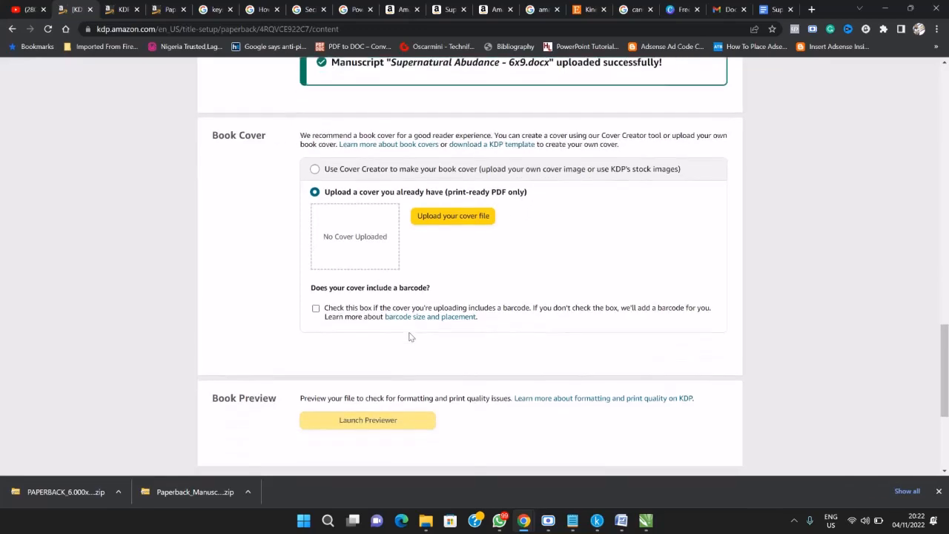
scroll(436, 285, up, 2)
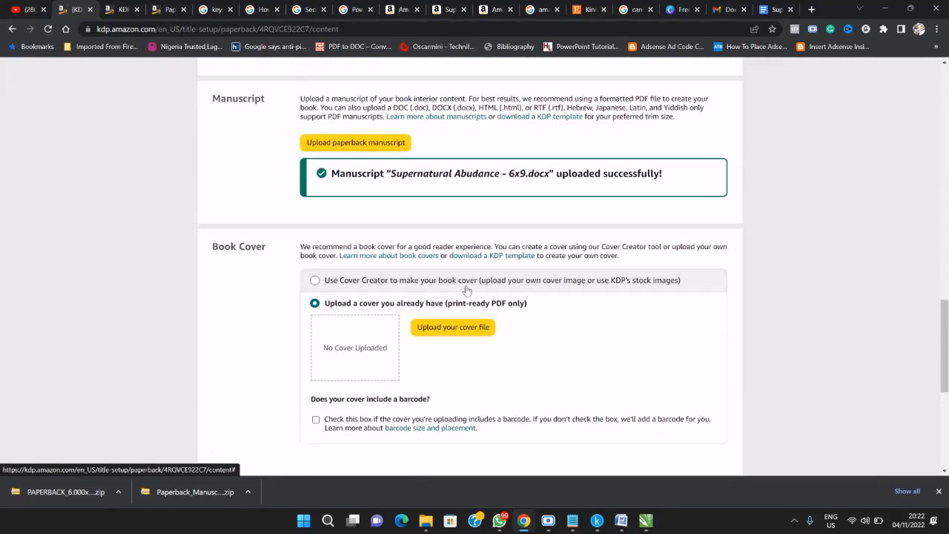
mouse_move(551, 523)
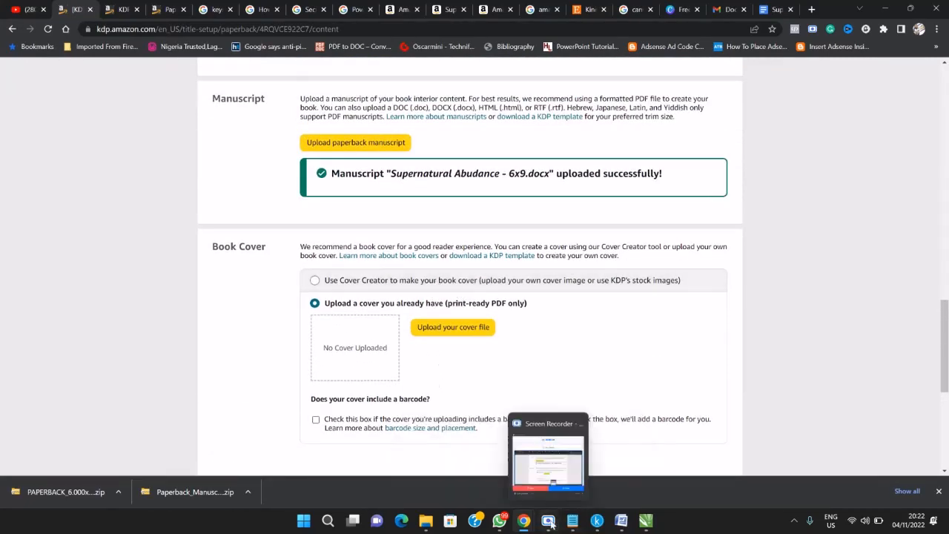
Return to CorelDRAW and publish the document to PDF as "Book Cover final" in the Books folder inside the author's Desktop folder
click(646, 520)
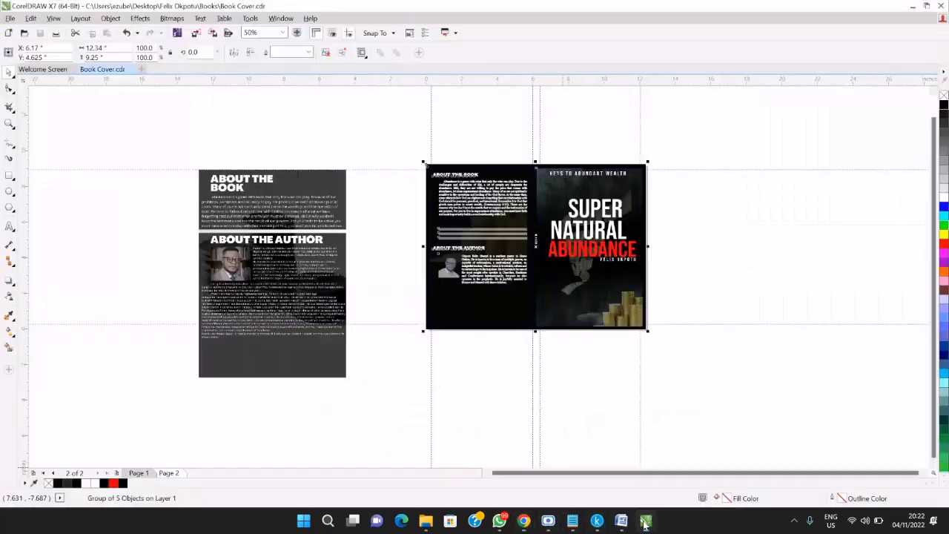
click(9, 20)
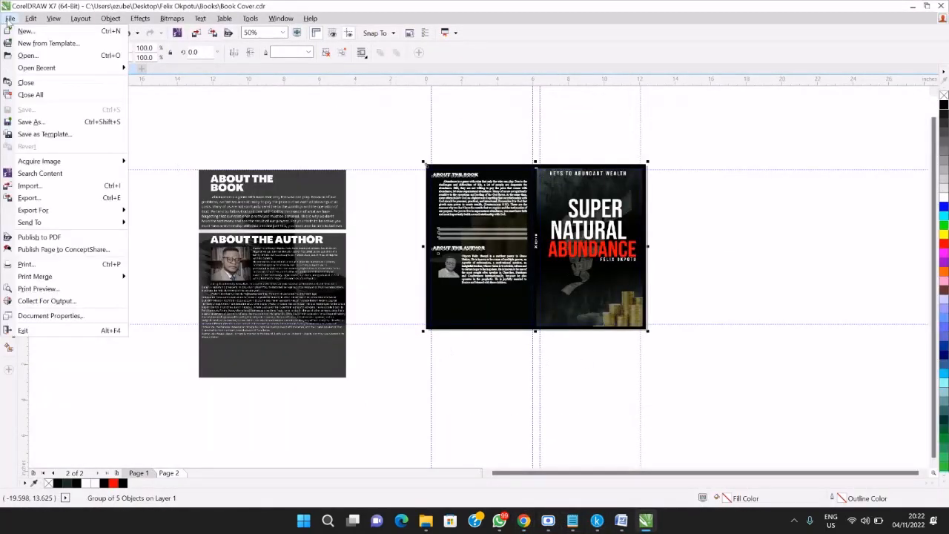
click(53, 238)
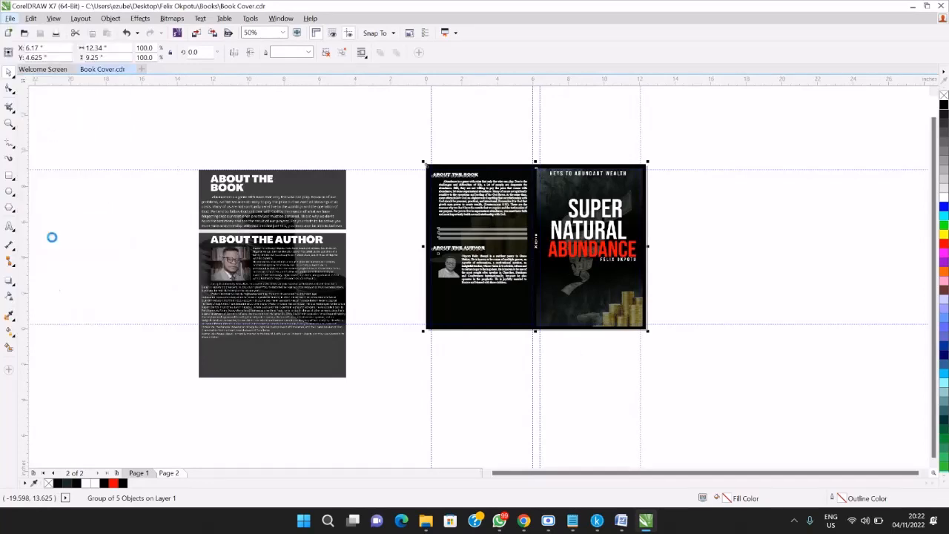
click(131, 206)
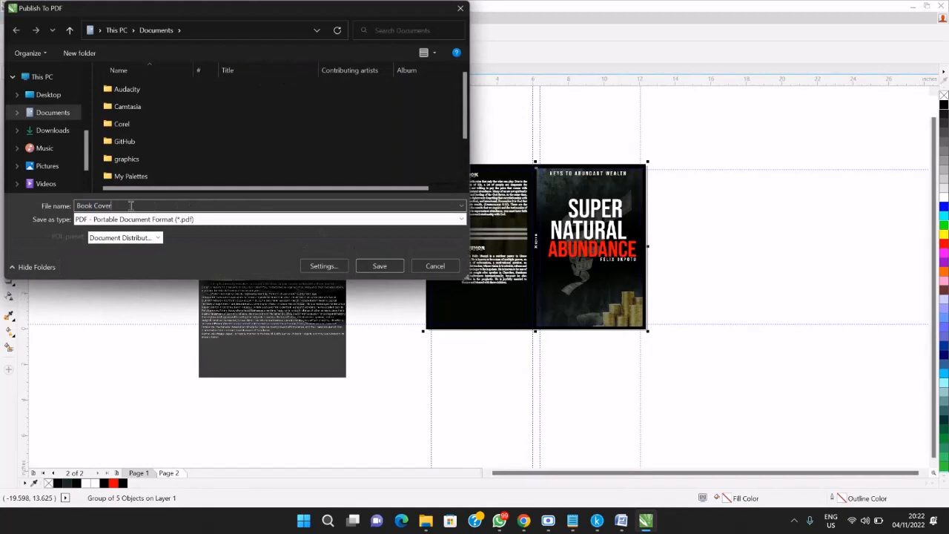
text(final)
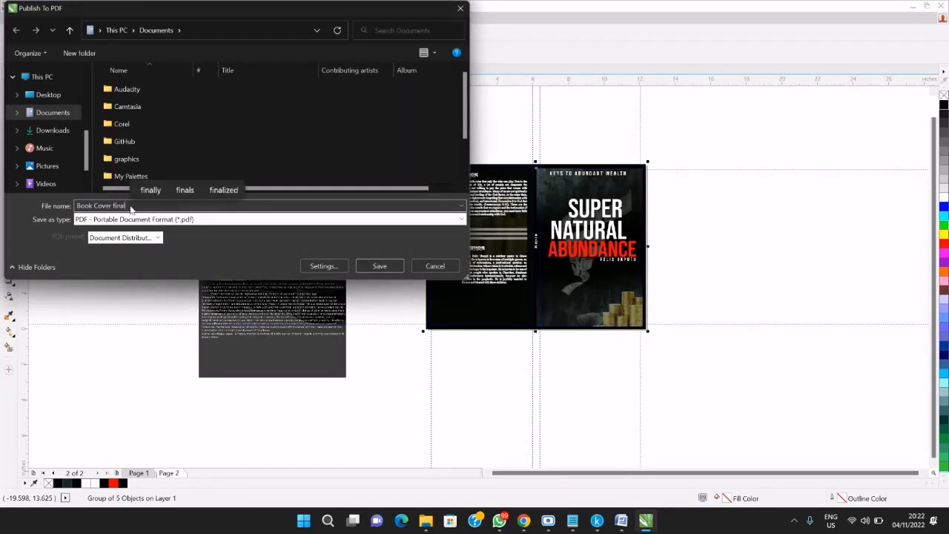
click(49, 97)
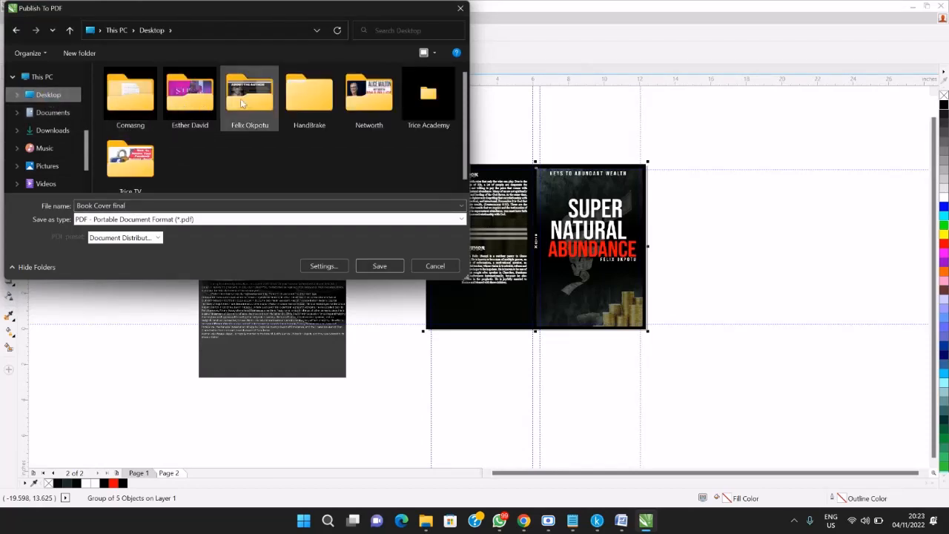
double_click(130, 95)
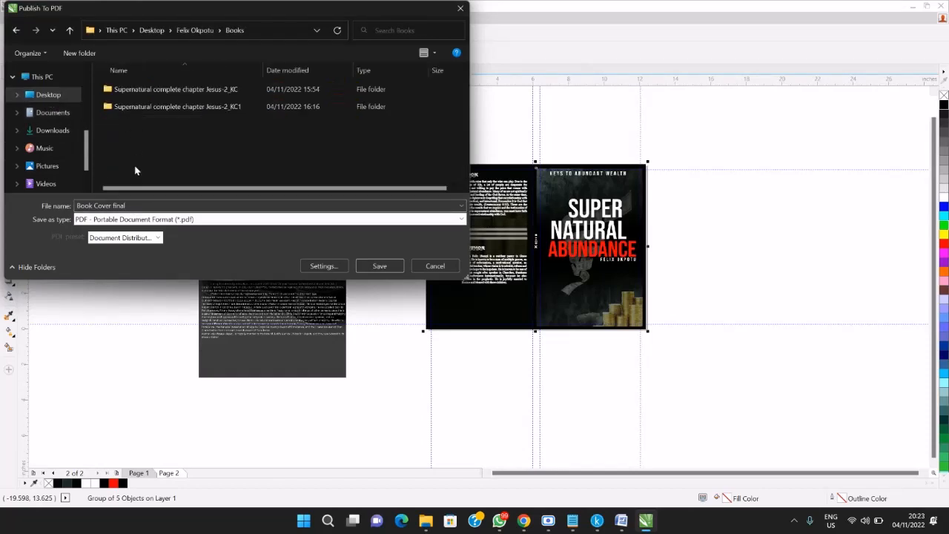
click(138, 208)
click(152, 206)
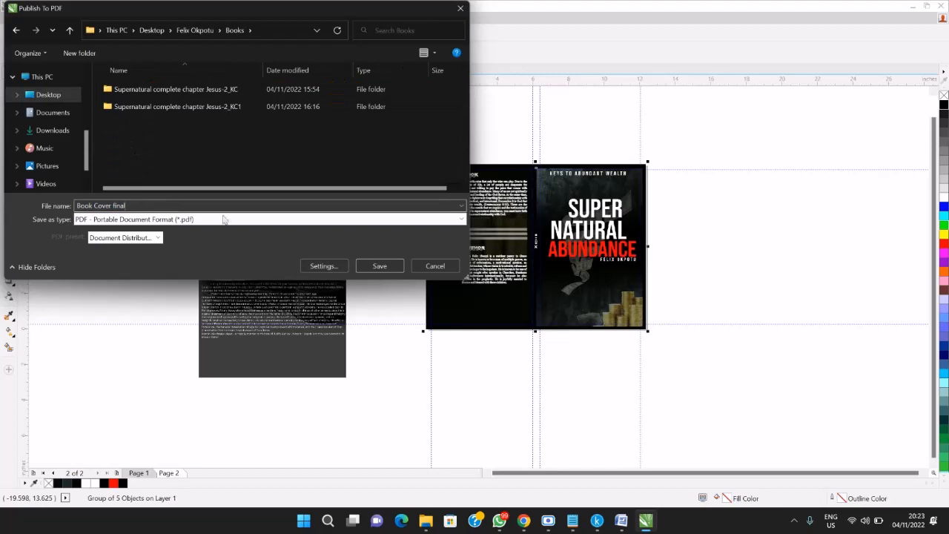
click(381, 267)
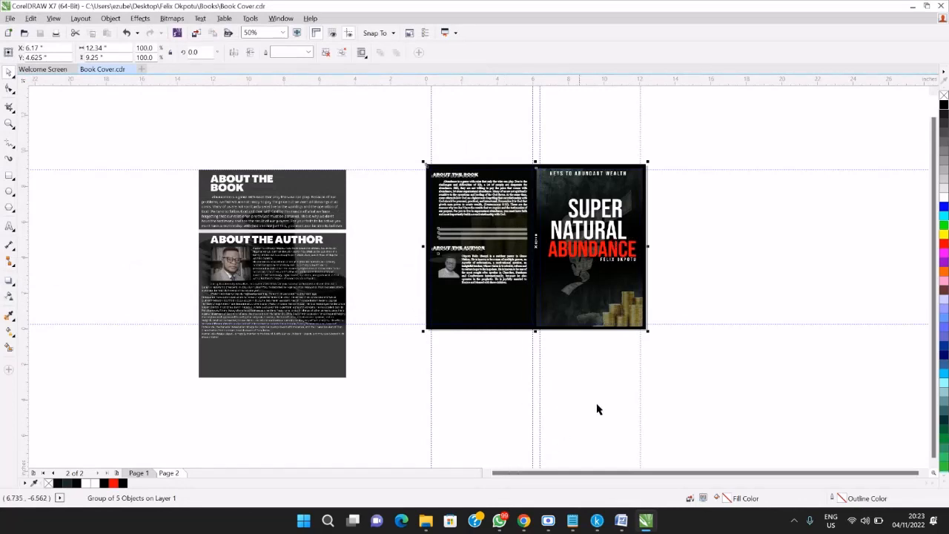
Open the "Book Cover final" PDF from the Books folder, examine both of its pages, close it and return to CorelDRAW
click(426, 523)
click(386, 462)
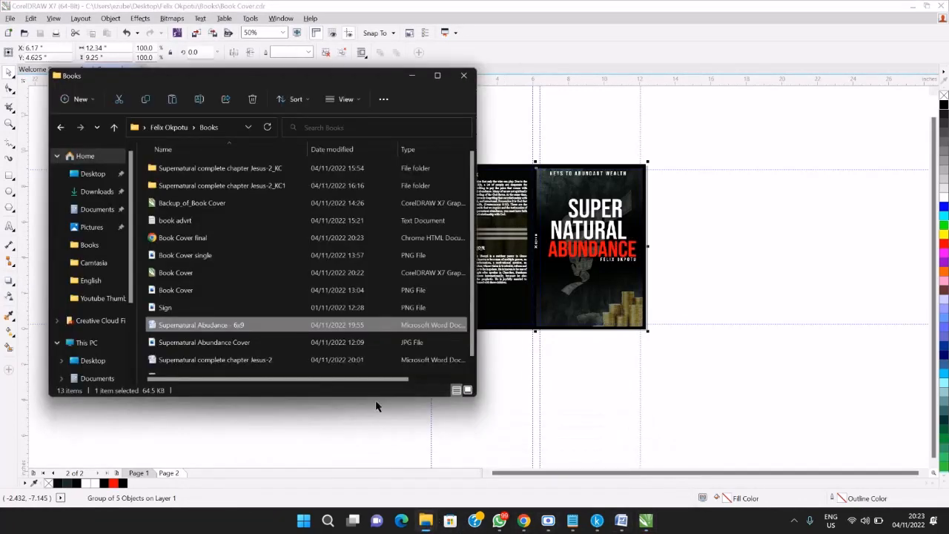
click(173, 242)
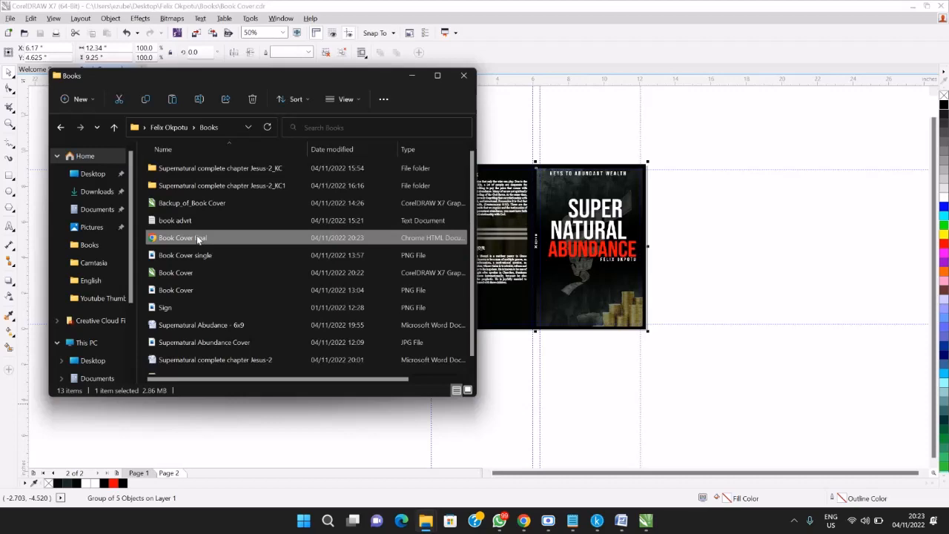
double_click(197, 237)
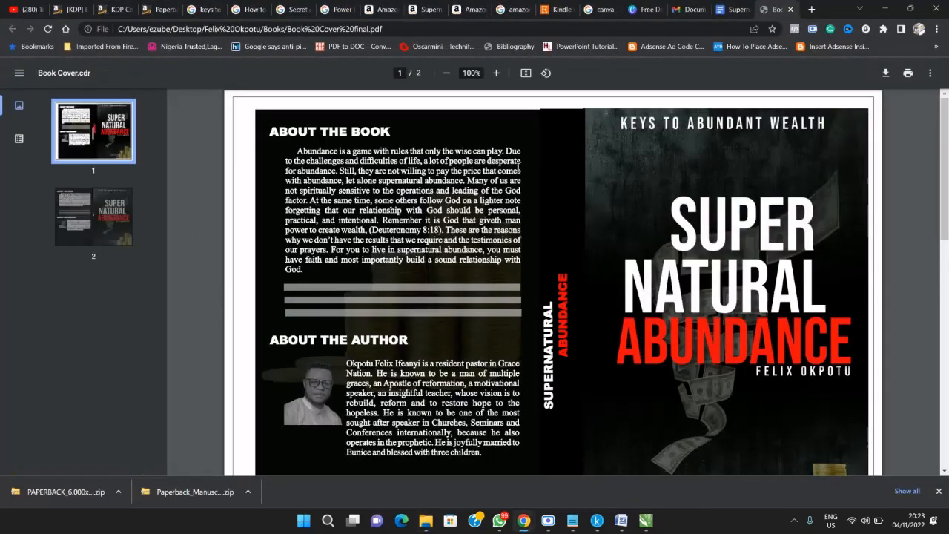
scroll(848, 364, down, 5)
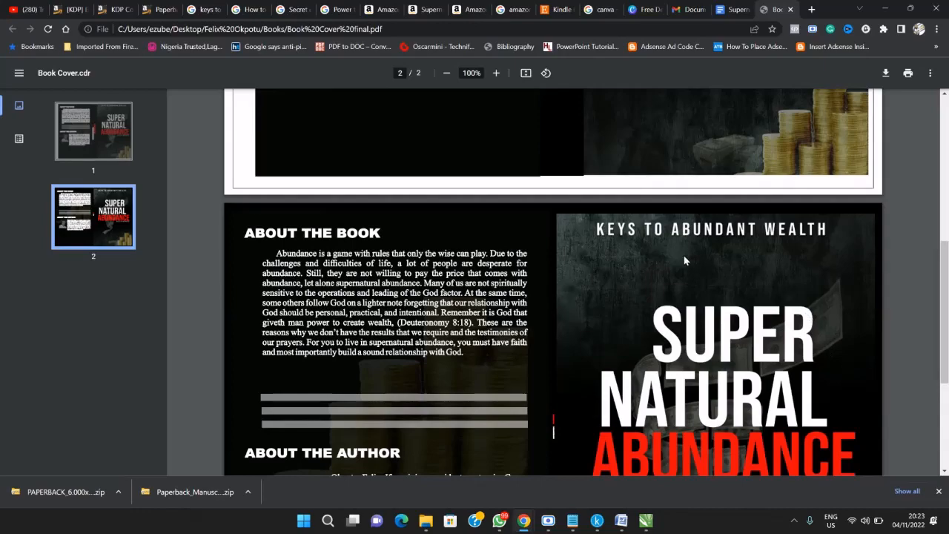
scroll(684, 261, down, 3)
scroll(684, 260, up, 7)
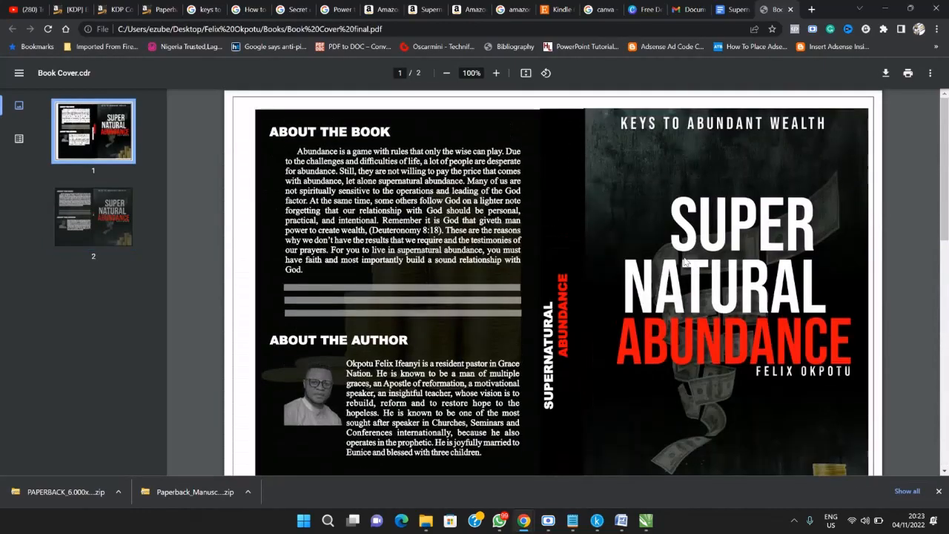
scroll(684, 260, down, 6)
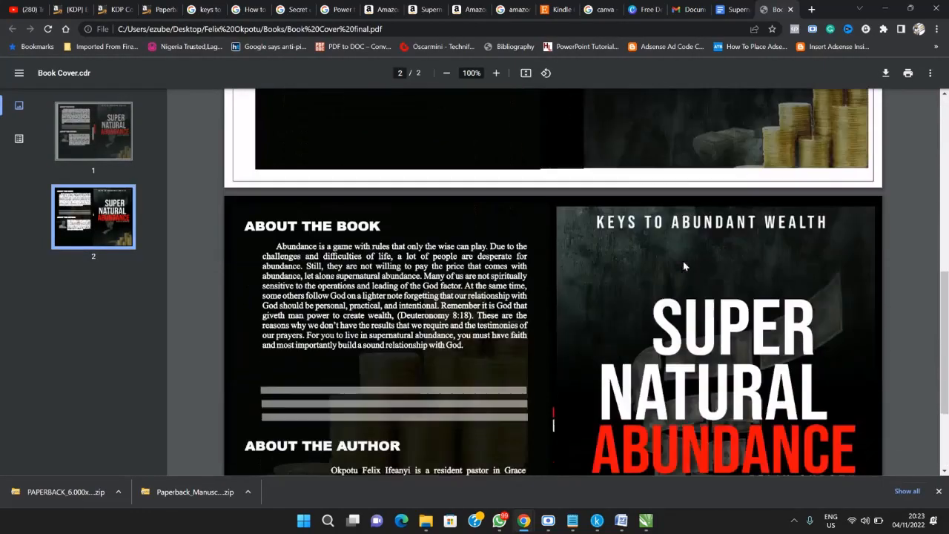
scroll(616, 306, up, 6)
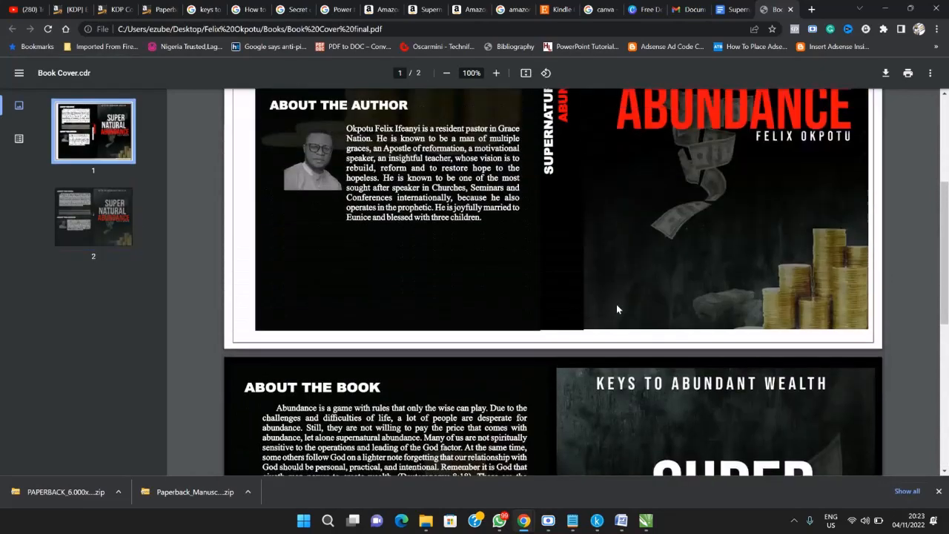
scroll(622, 307, down, 8)
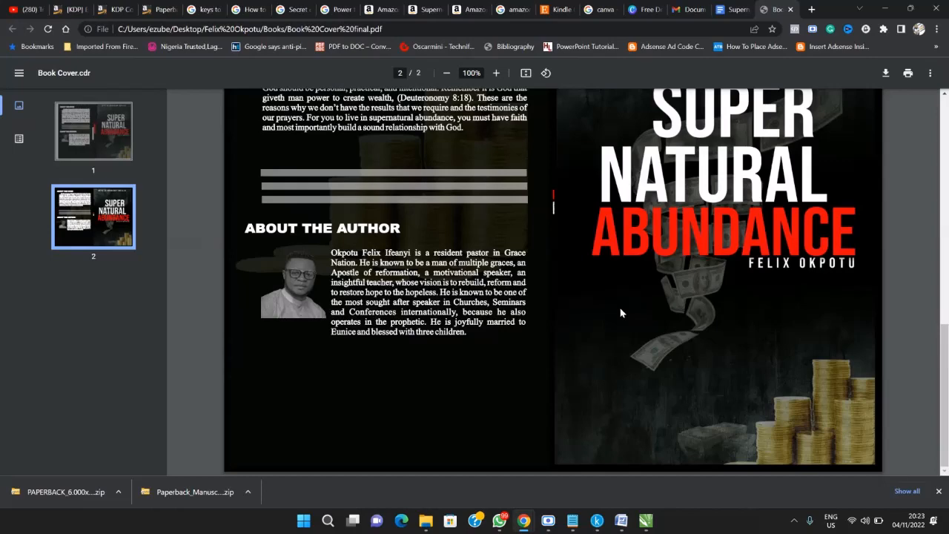
scroll(622, 313, up, 8)
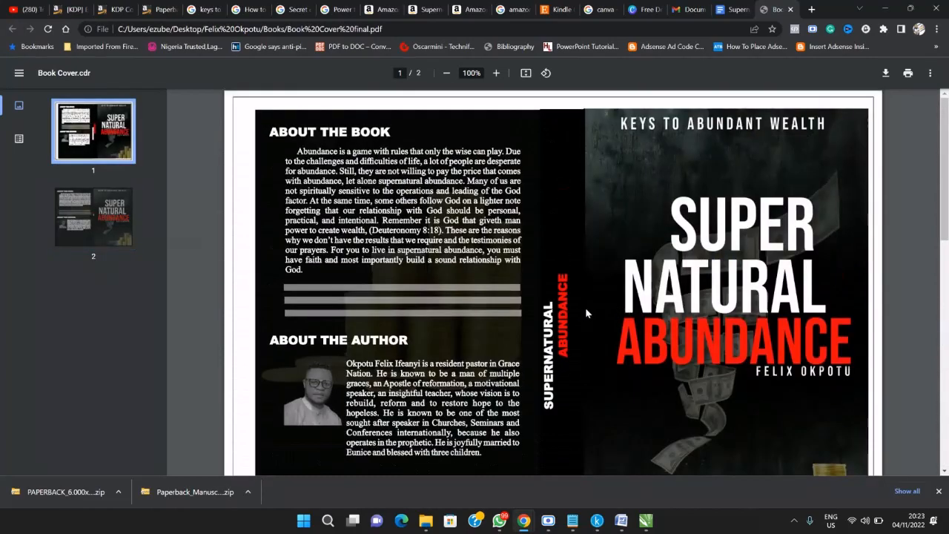
click(791, 9)
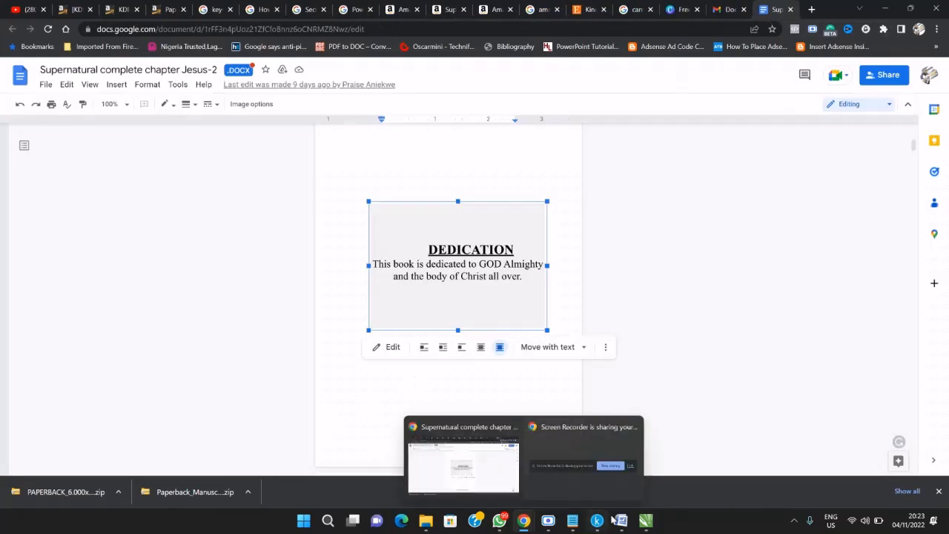
click(642, 526)
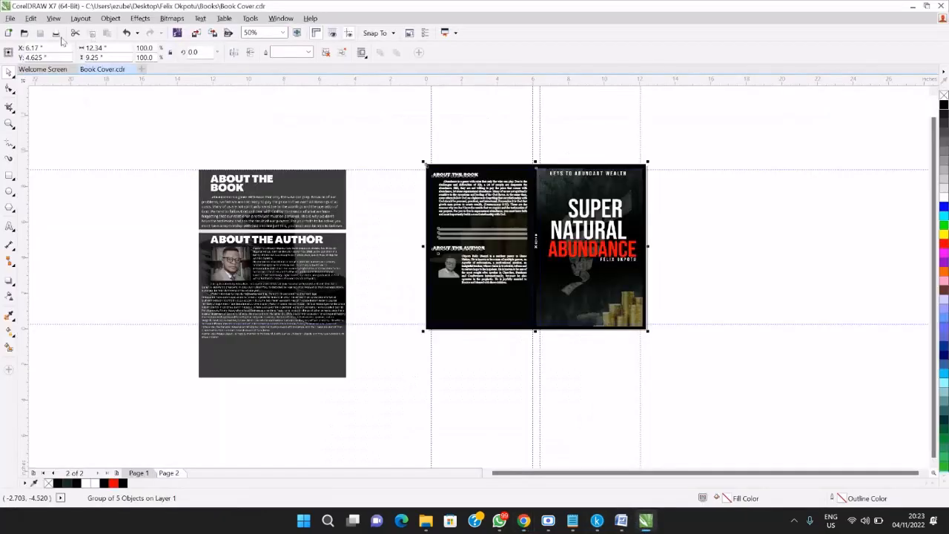
click(11, 18)
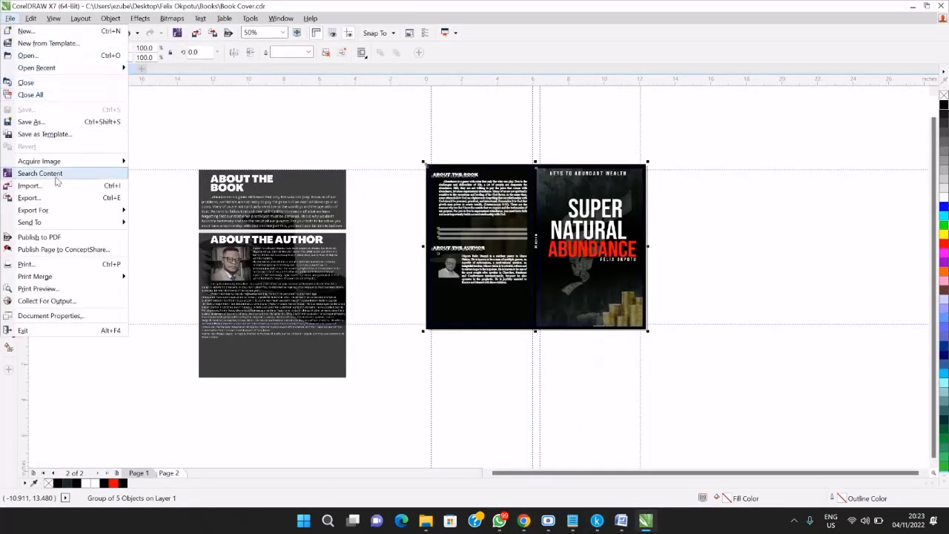
click(57, 238)
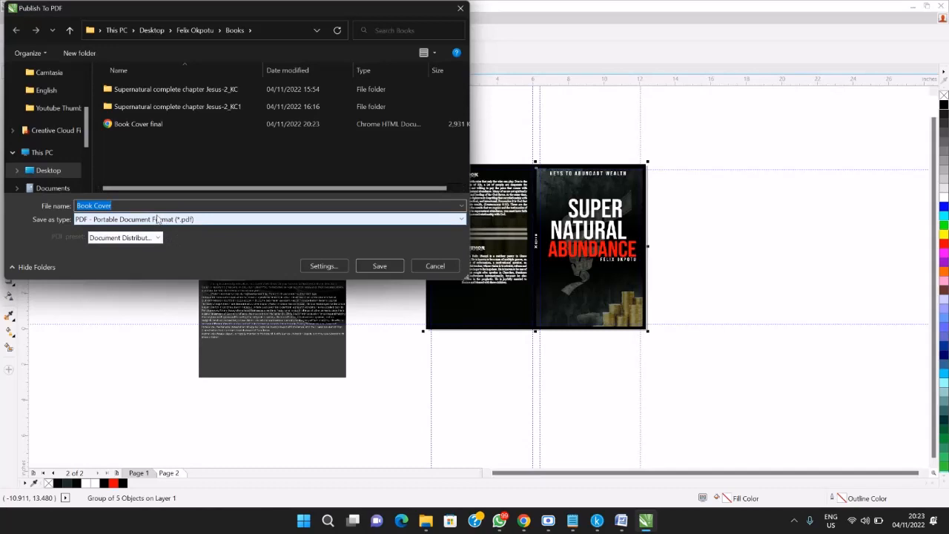
click(159, 238)
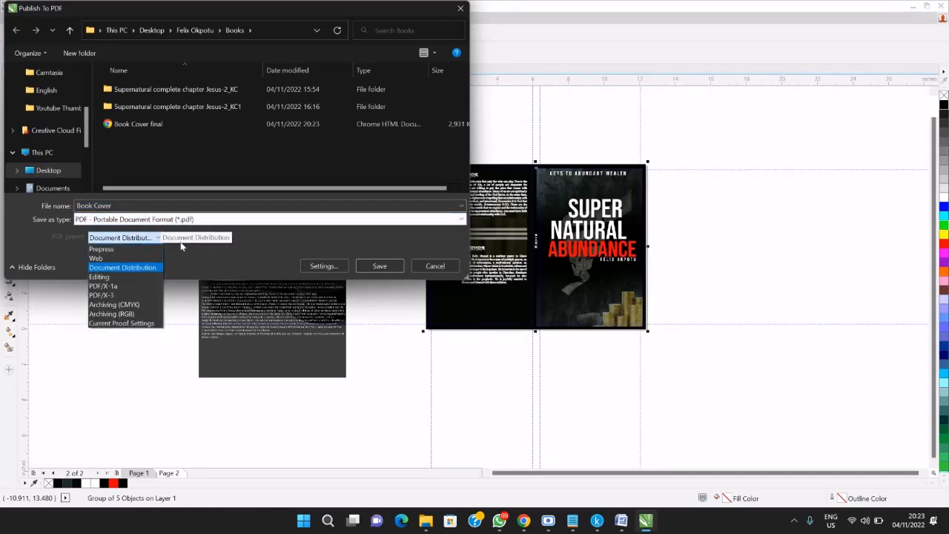
click(204, 261)
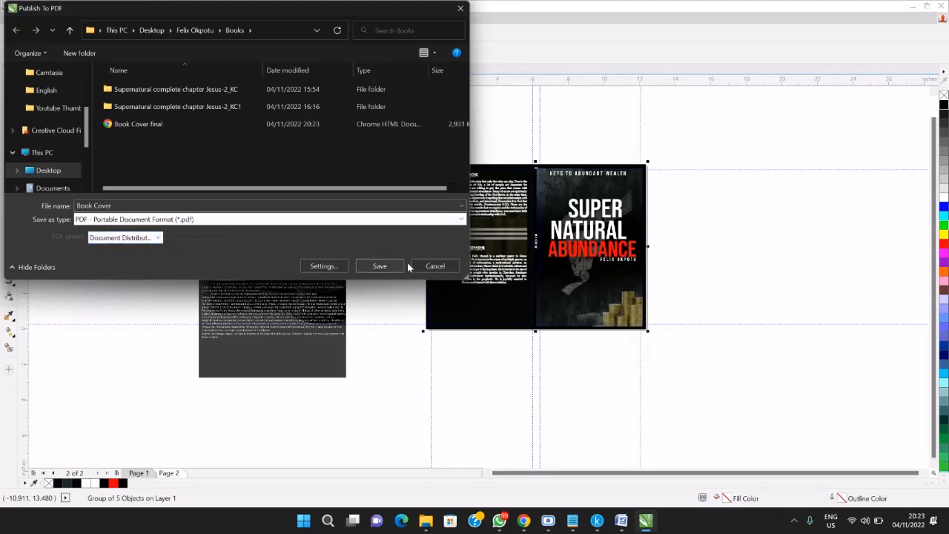
click(434, 266)
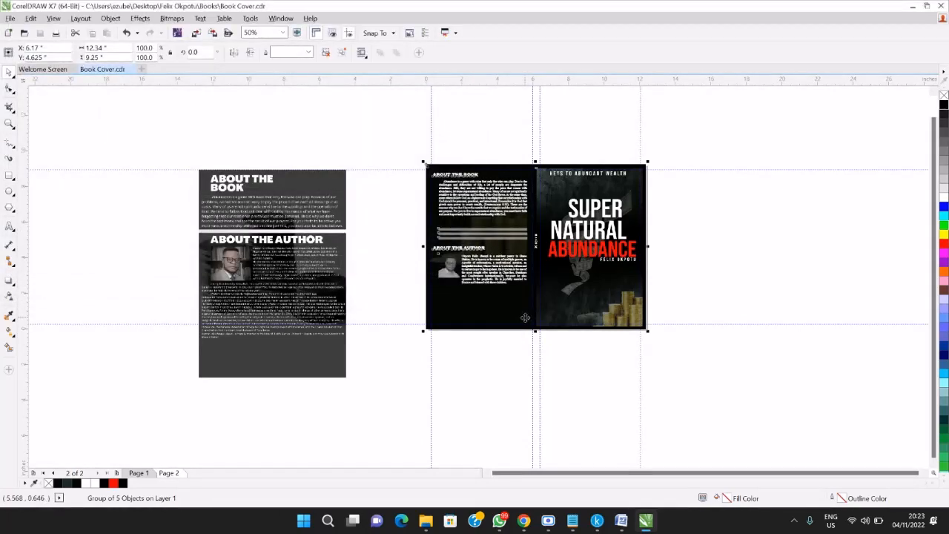
Delete all the cover artwork on page 1 and remove that page from the document
click(386, 405)
click(139, 474)
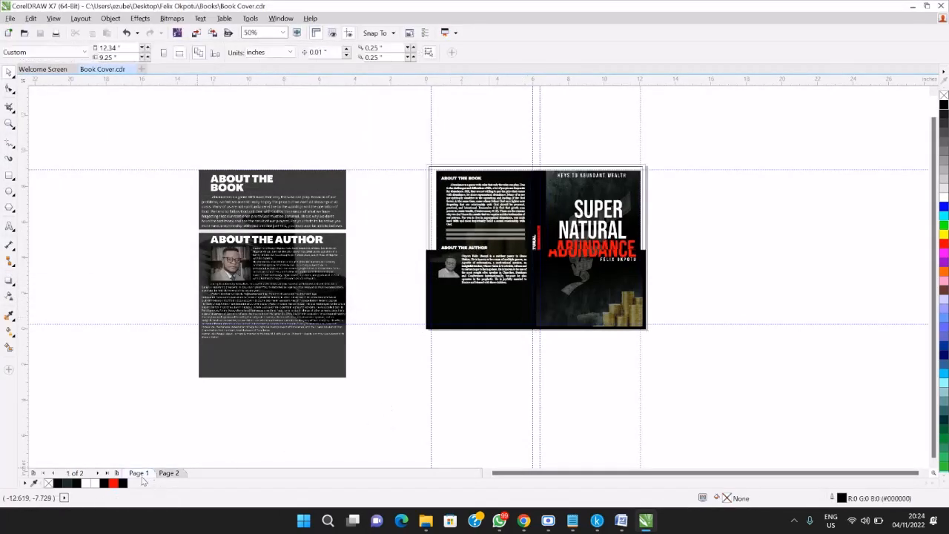
right_click(147, 478)
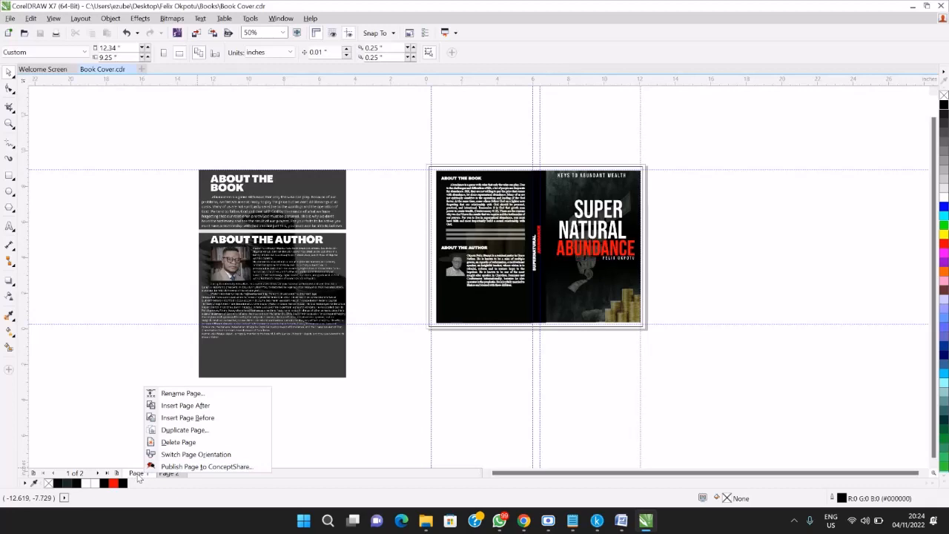
click(138, 478)
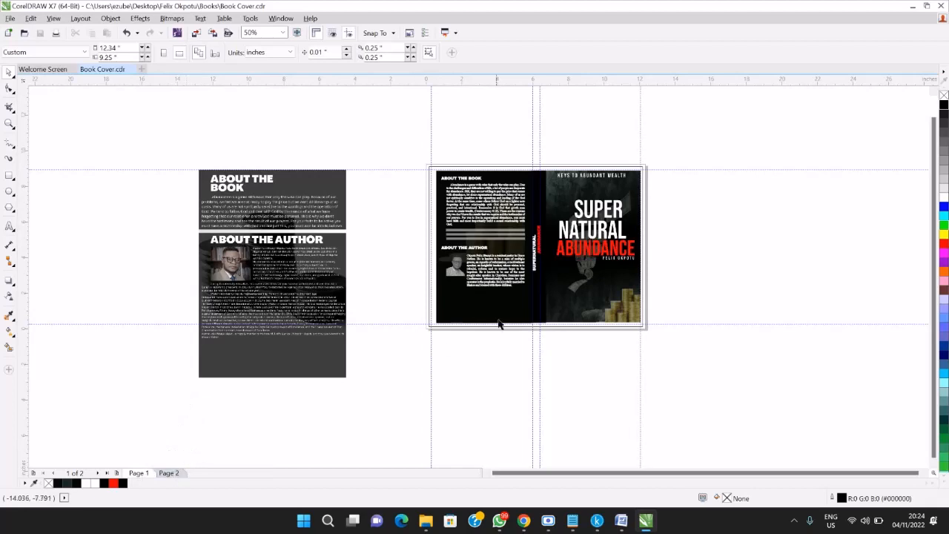
drag(412, 138, 704, 373)
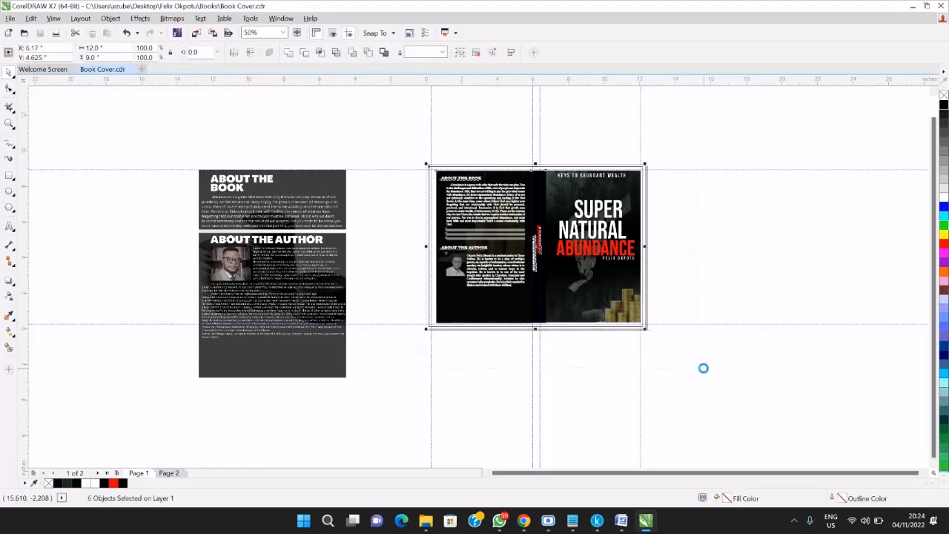
key(Delete)
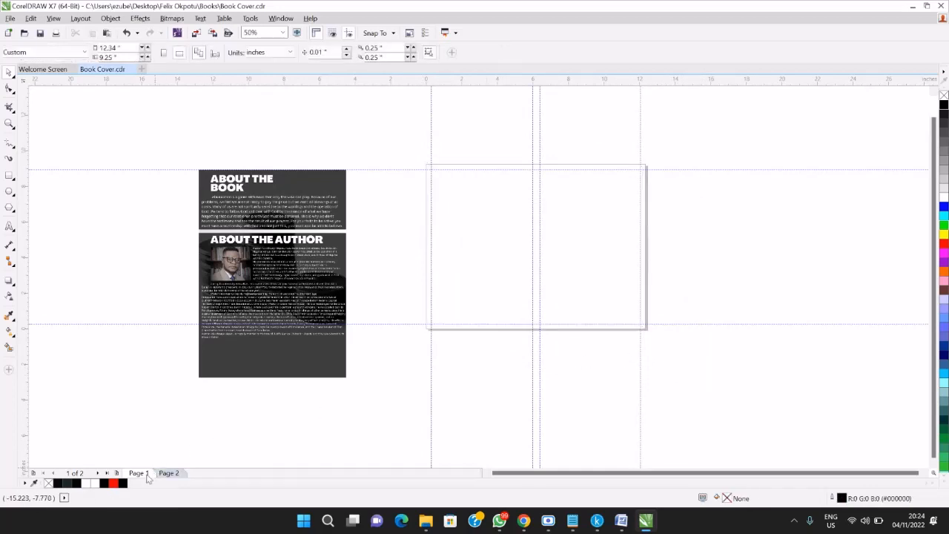
right_click(147, 475)
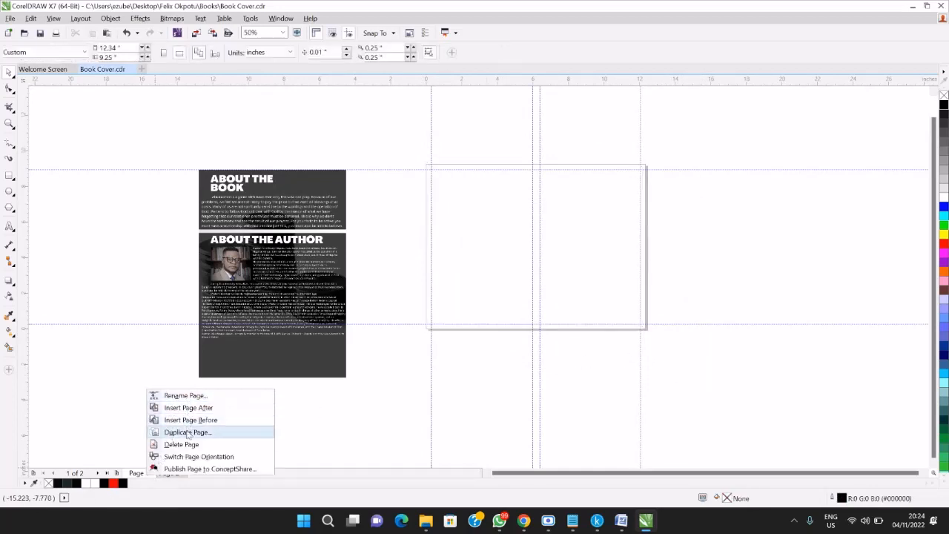
click(185, 445)
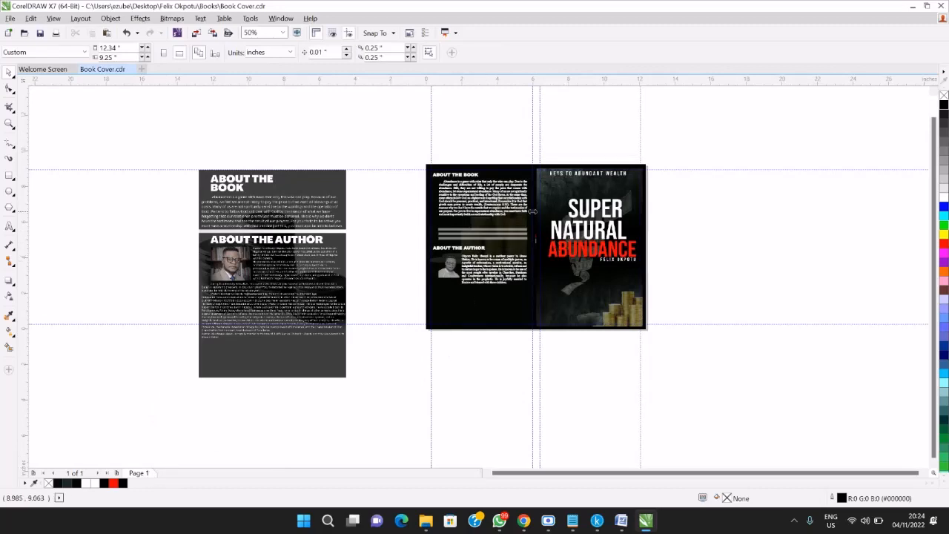
Publish the grouped full cover to PDF again, replacing the existing "Book Cover final" file in the Books folder
drag(412, 141, 720, 349)
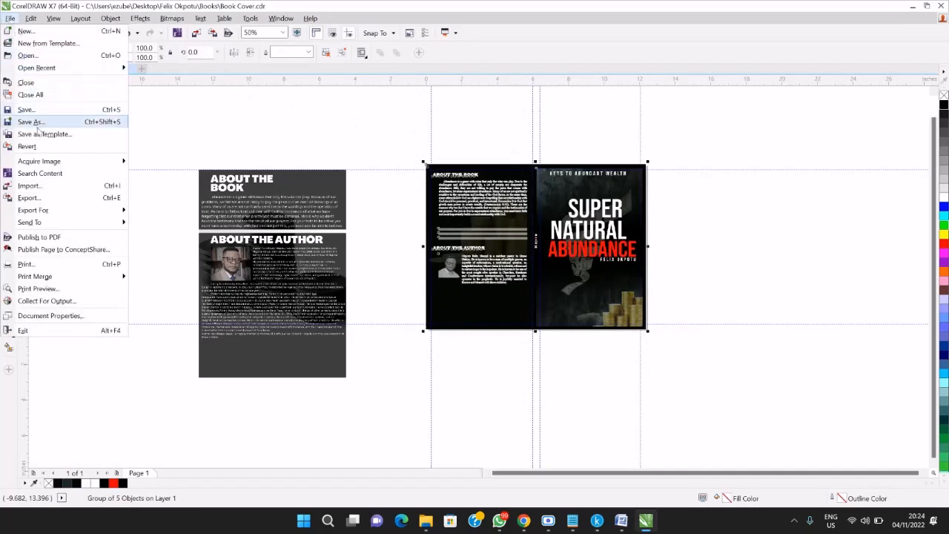
click(37, 236)
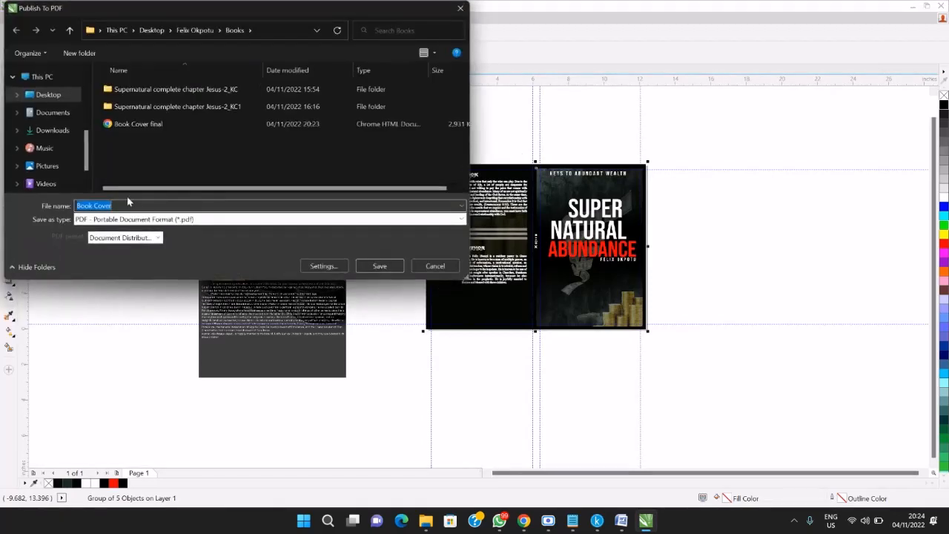
click(130, 124)
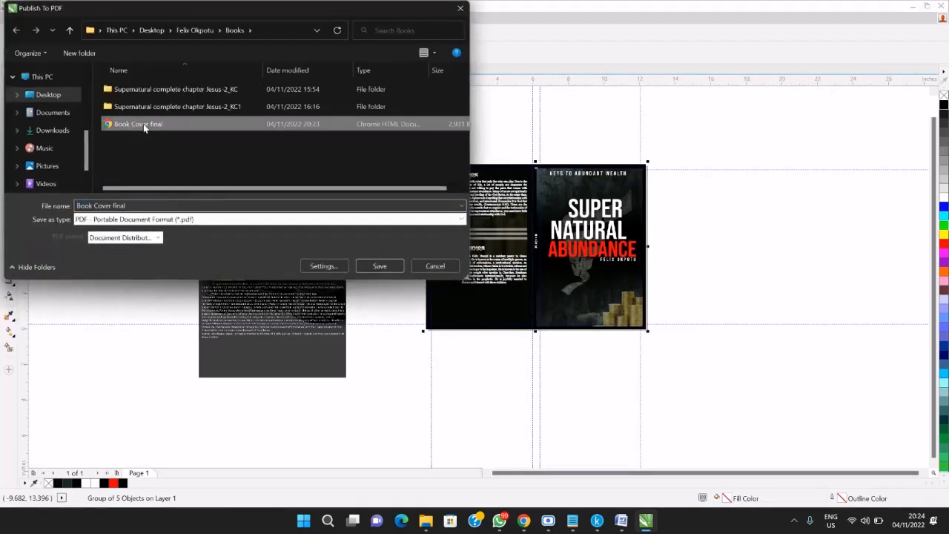
click(381, 267)
click(509, 260)
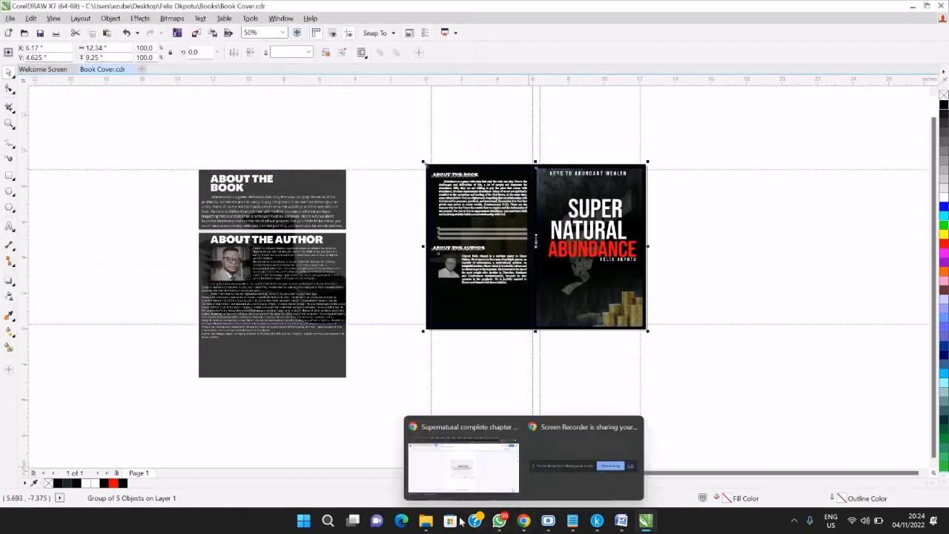
Open the republished "Book Cover final" PDF from the Books folder and examine the whole cover page
mouse_move(426, 523)
click(400, 462)
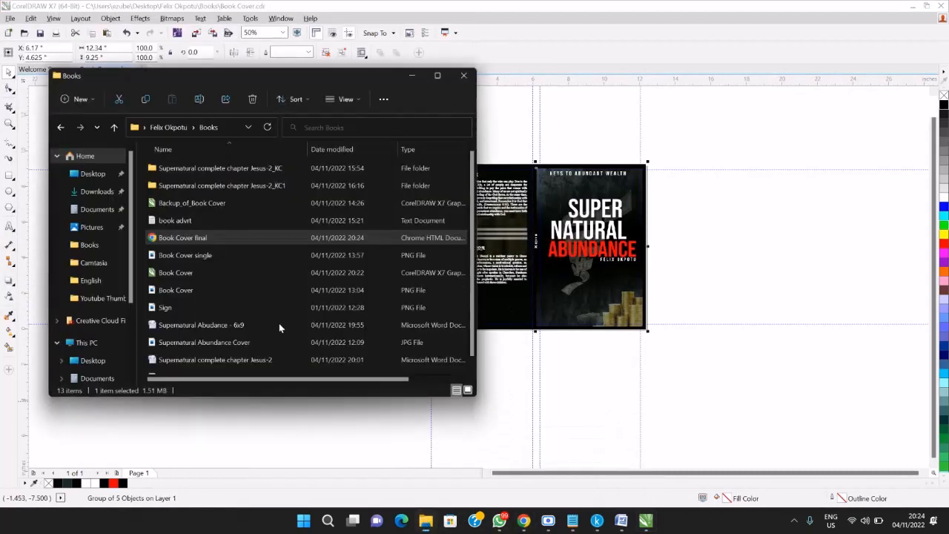
double_click(228, 237)
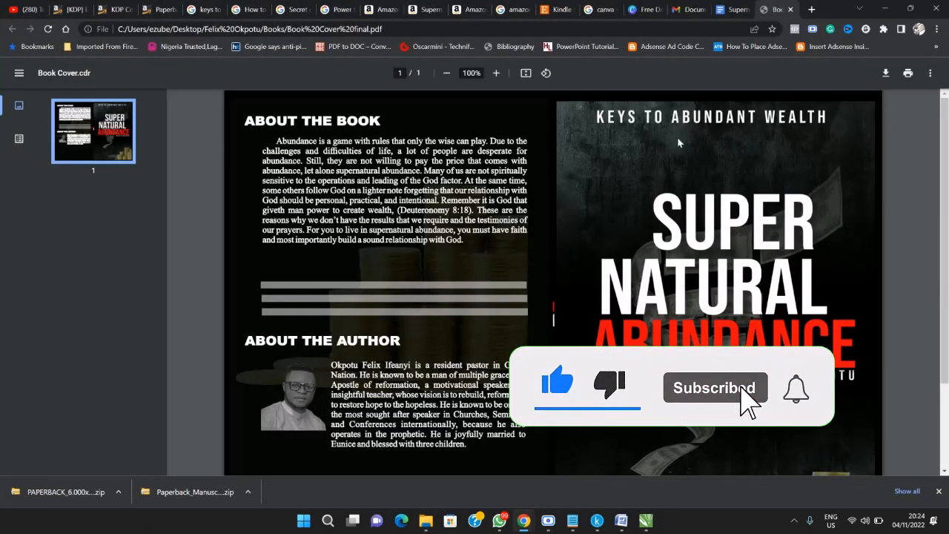
scroll(564, 208, down, 3)
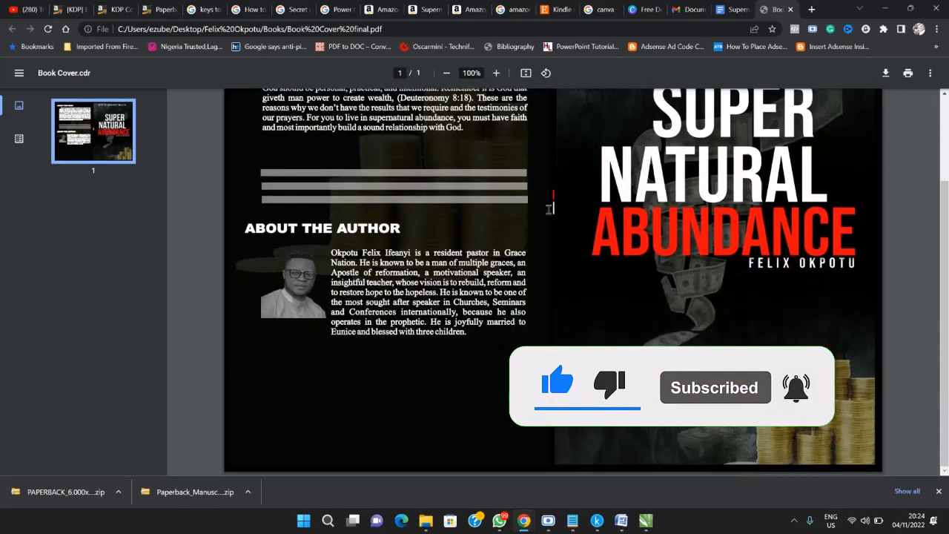
scroll(549, 209, up, 3)
scroll(545, 348, down, 3)
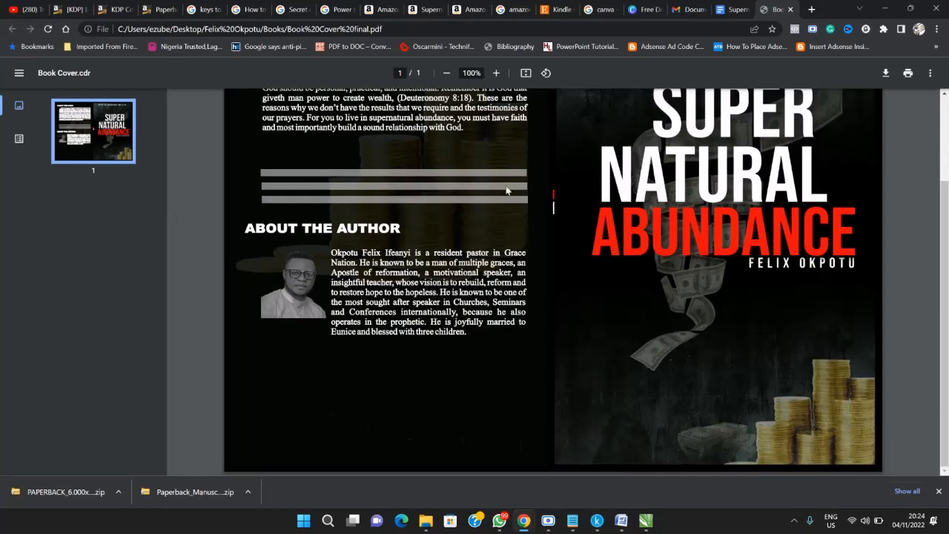
scroll(520, 187, up, 3)
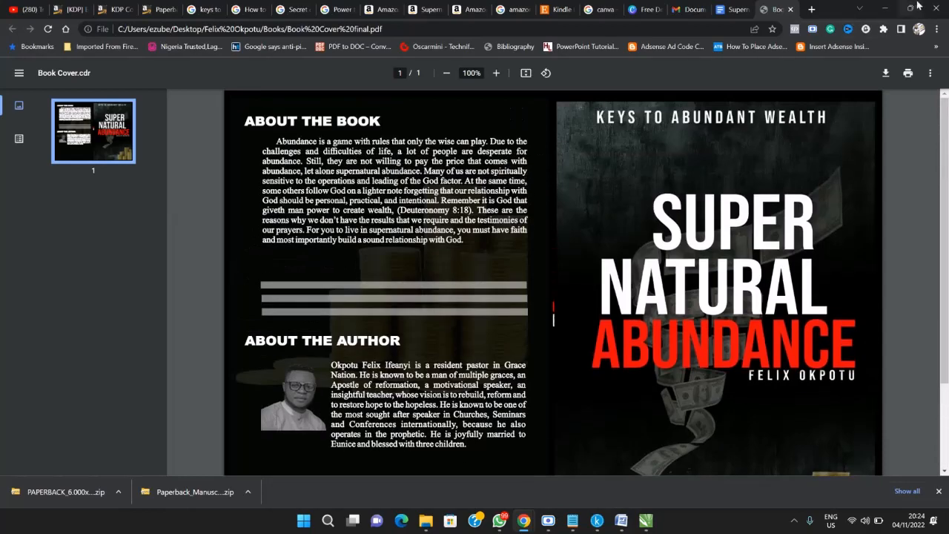
Check the KDP cover calculator and the Paperback Content page of the Supernatural Abundance title
click(157, 9)
click(117, 9)
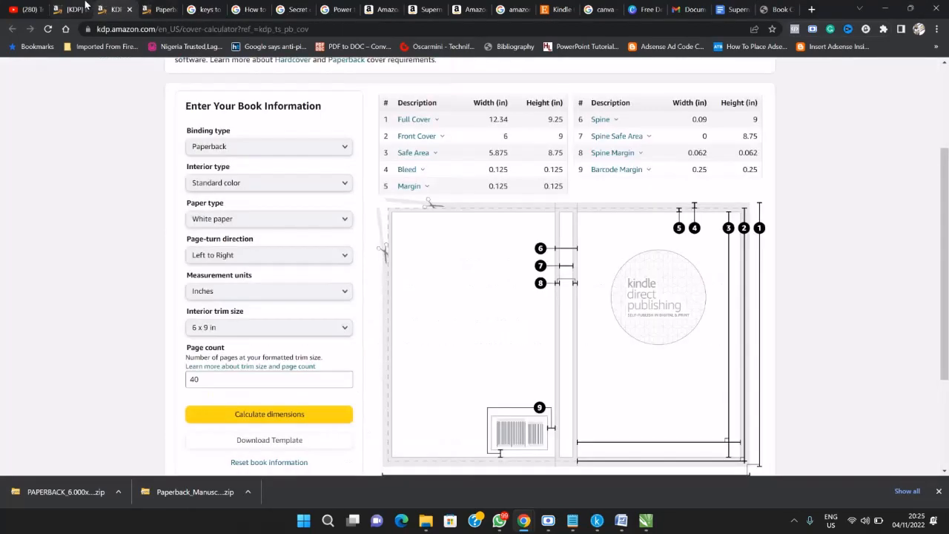
click(79, 9)
click(459, 262)
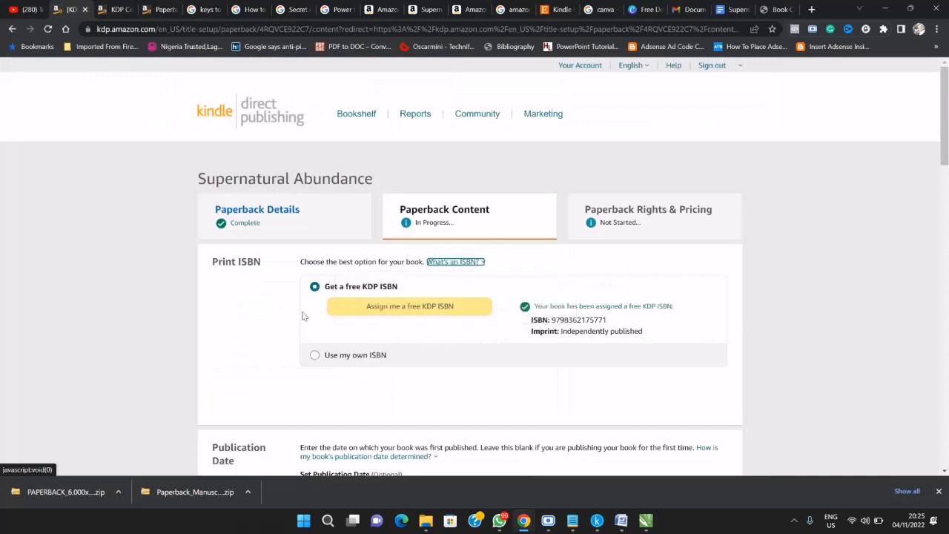
click(117, 8)
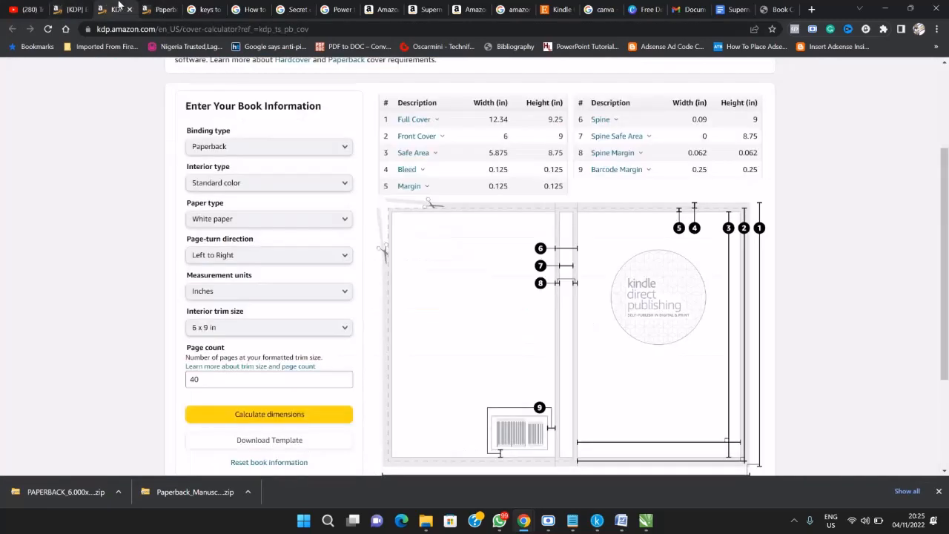
Choose to upload an existing print-ready cover for Supernatural Abundance and upload the "Book Cover final" PDF from the Books folder
click(74, 9)
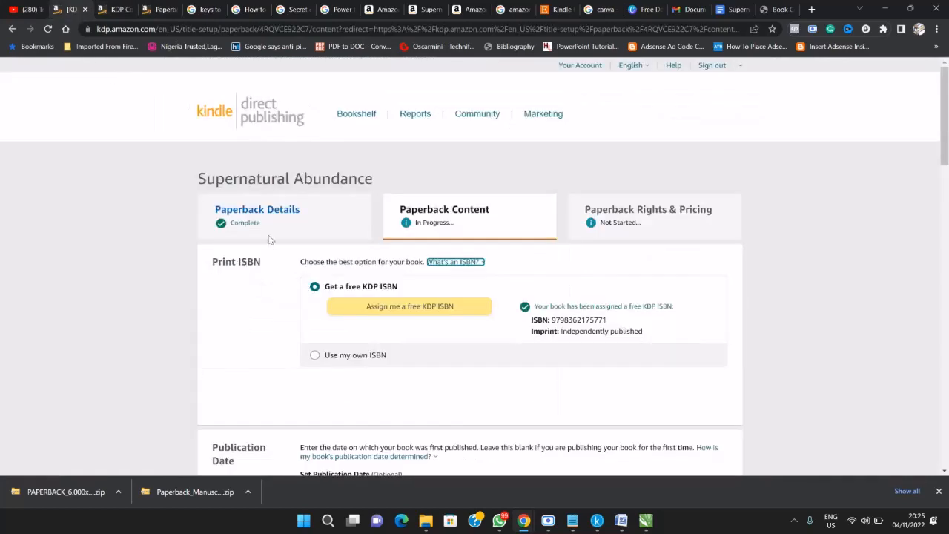
scroll(324, 323, down, 14)
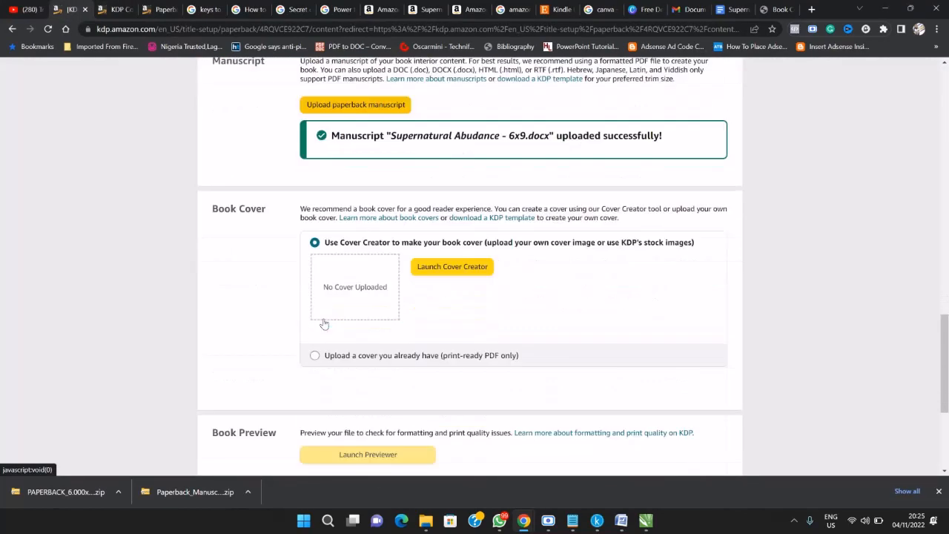
scroll(324, 323, down, 2)
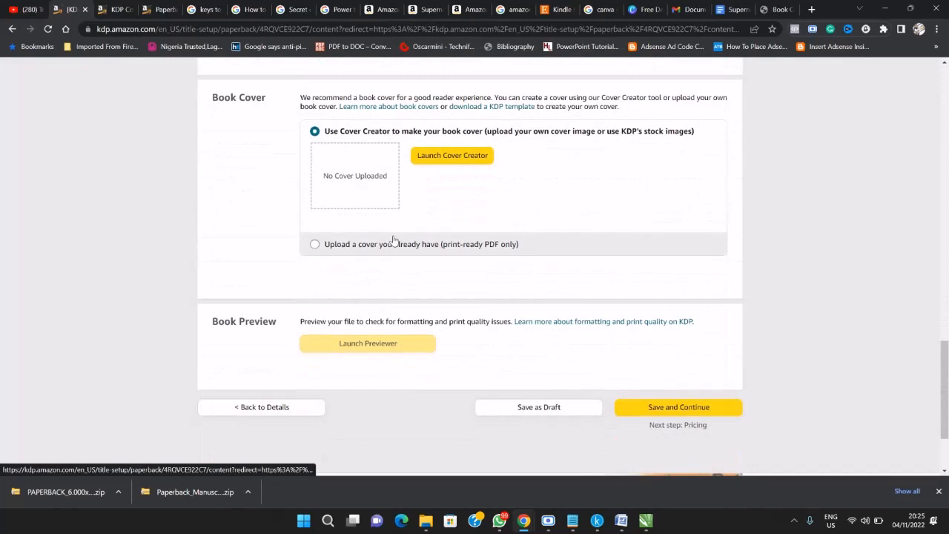
click(314, 245)
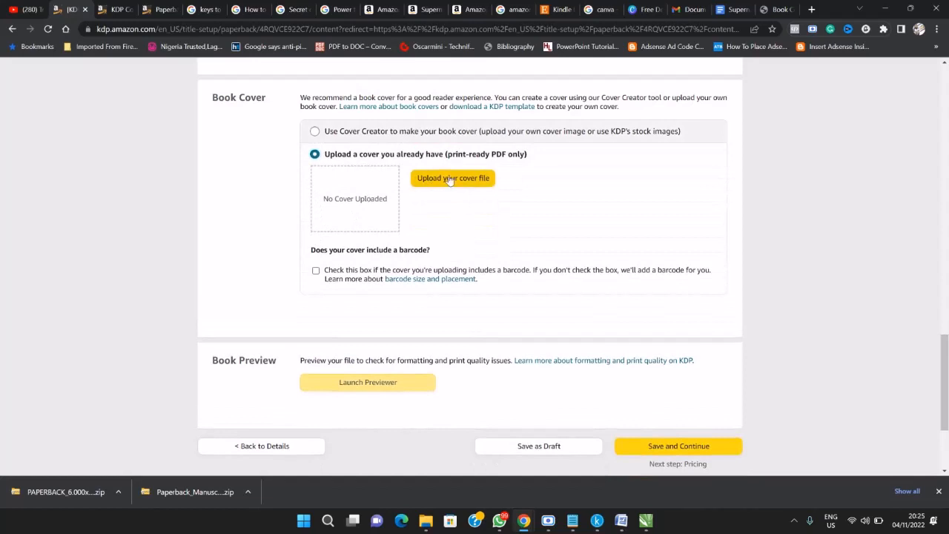
click(449, 179)
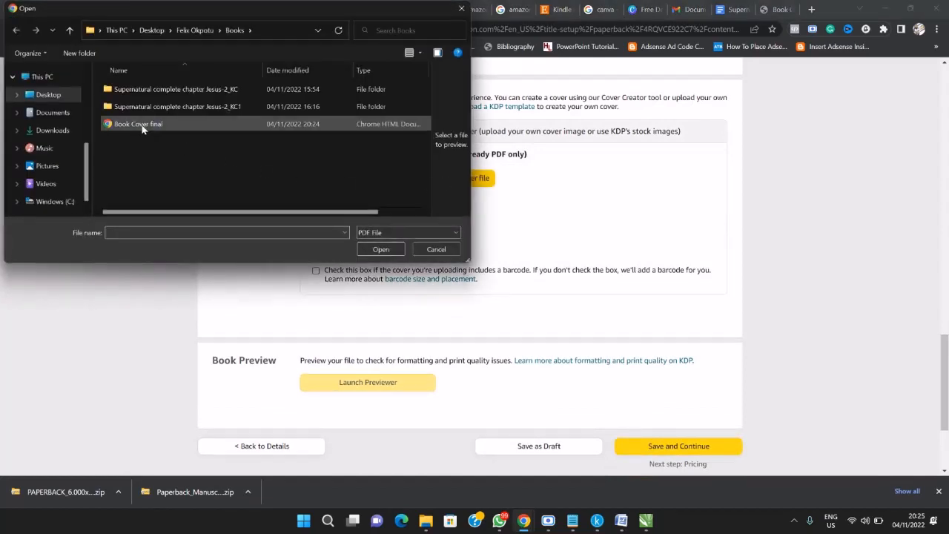
click(141, 123)
click(380, 249)
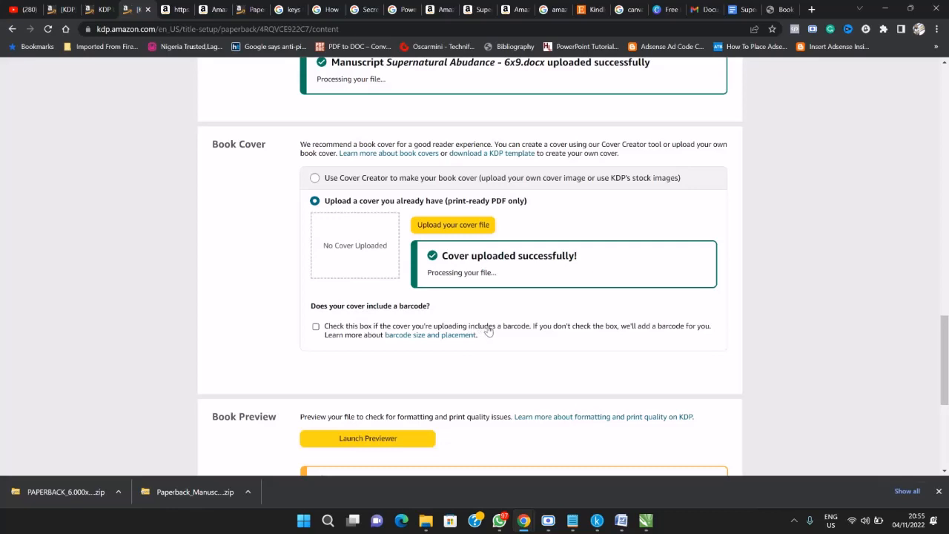
Check the cover upload status, launch the Print Previewer and examine the full cover against the guides
scroll(388, 323, down, 2)
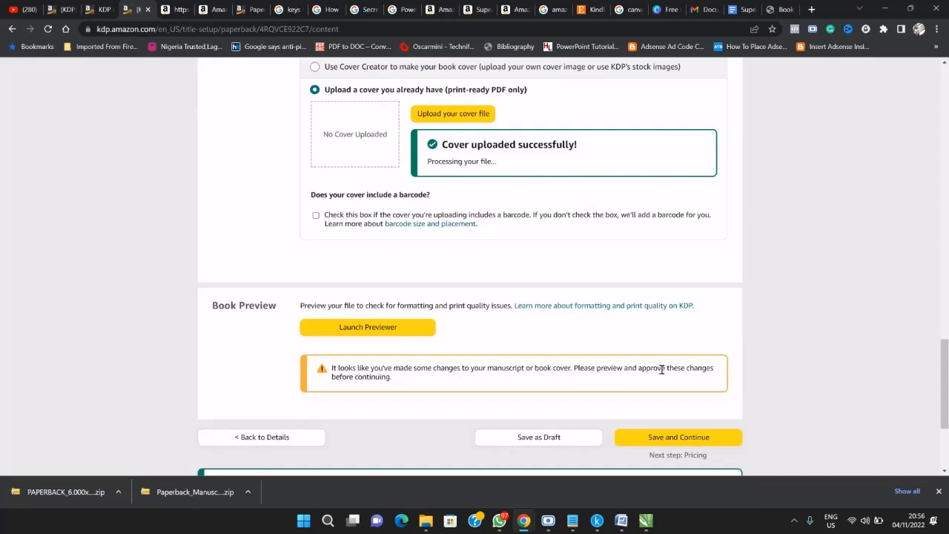
scroll(444, 306, up, 2)
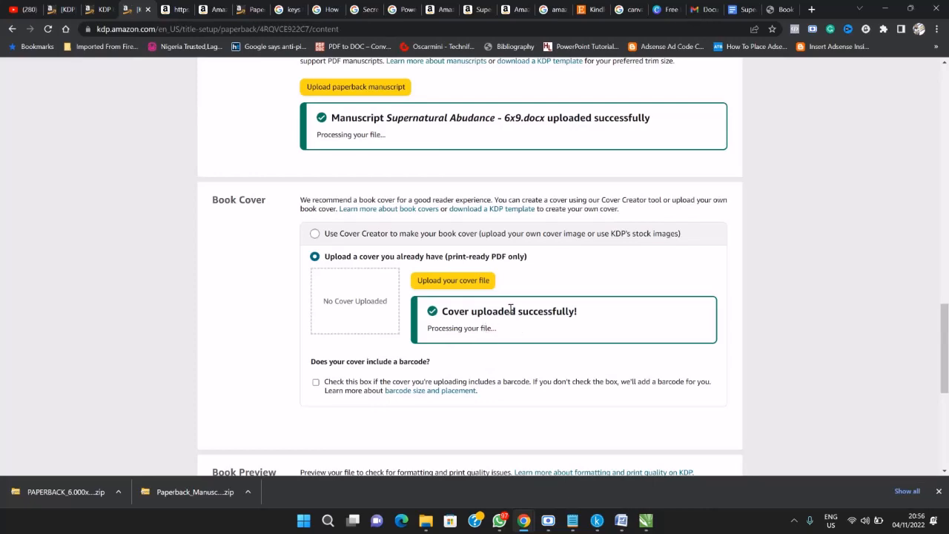
scroll(475, 318, down, 2)
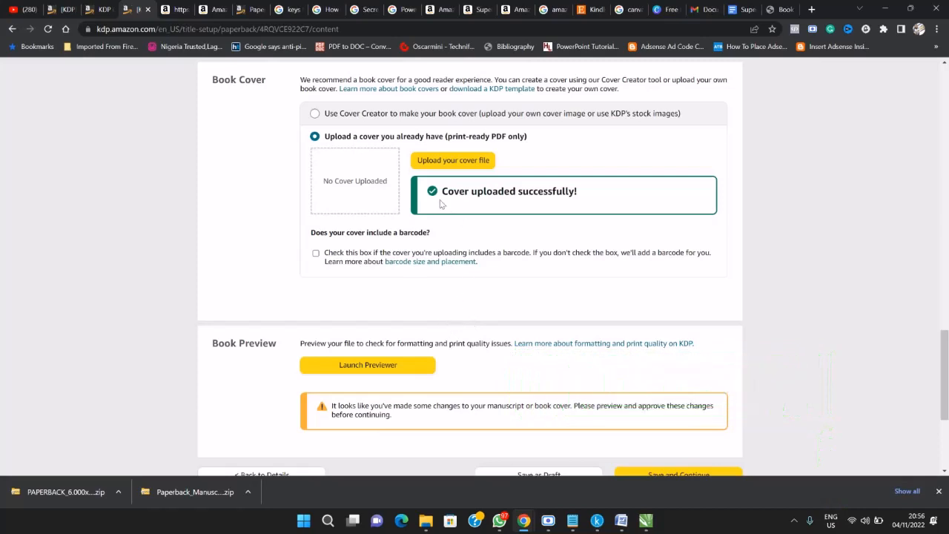
click(360, 365)
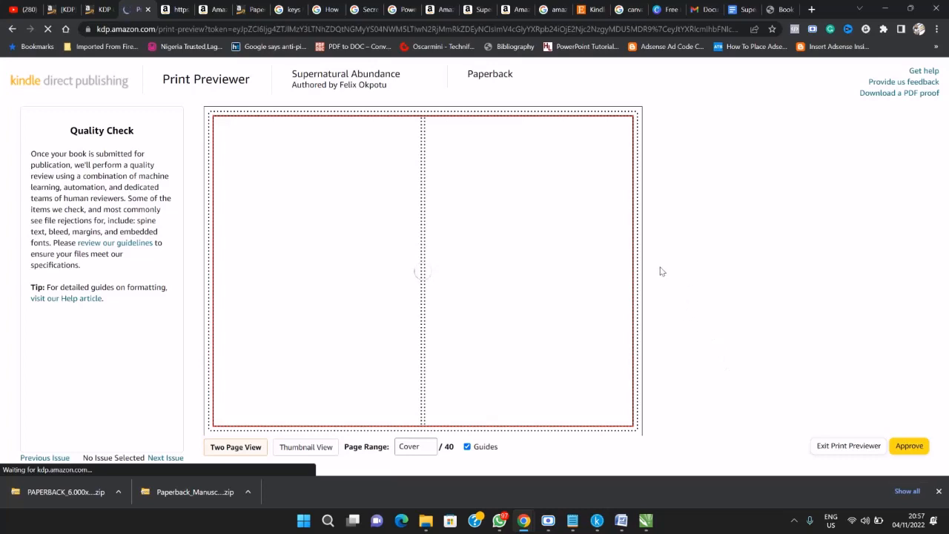
mouse_move(538, 250)
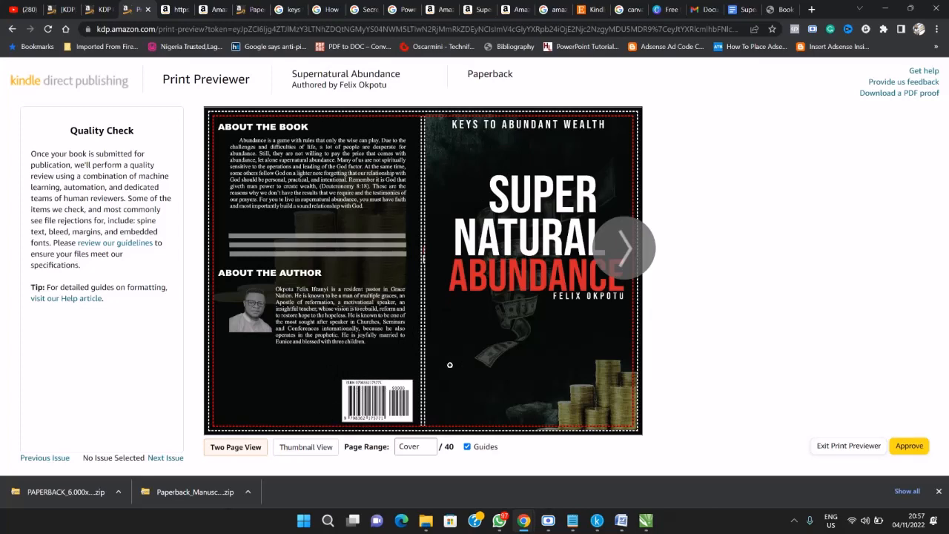
right_click(463, 232)
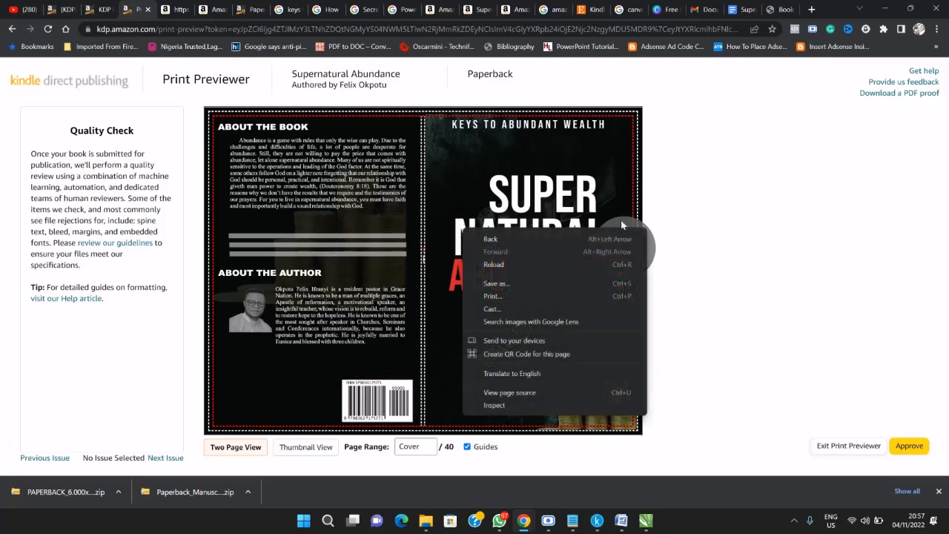
click(688, 200)
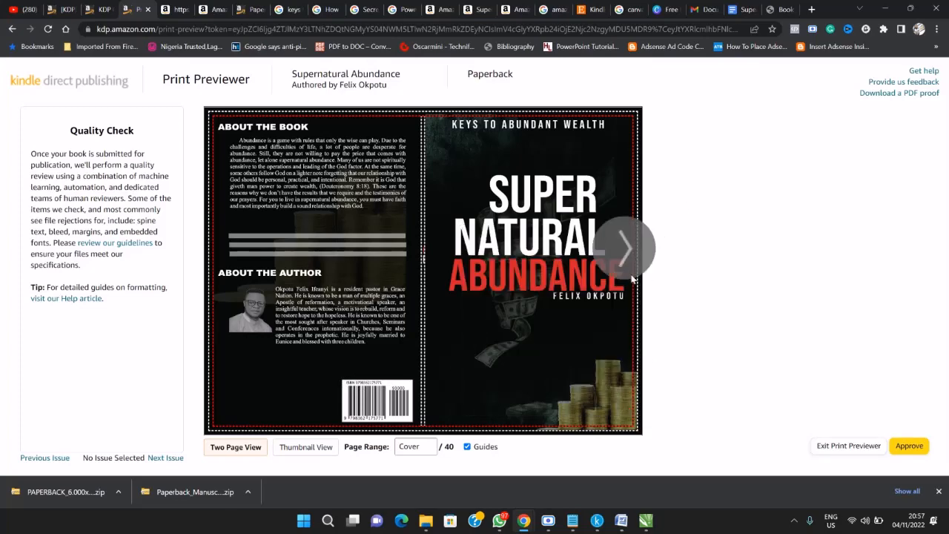
Examine the front matter in the Print Previewer, from the title page through the acknowledgments on pages 6-7
click(630, 261)
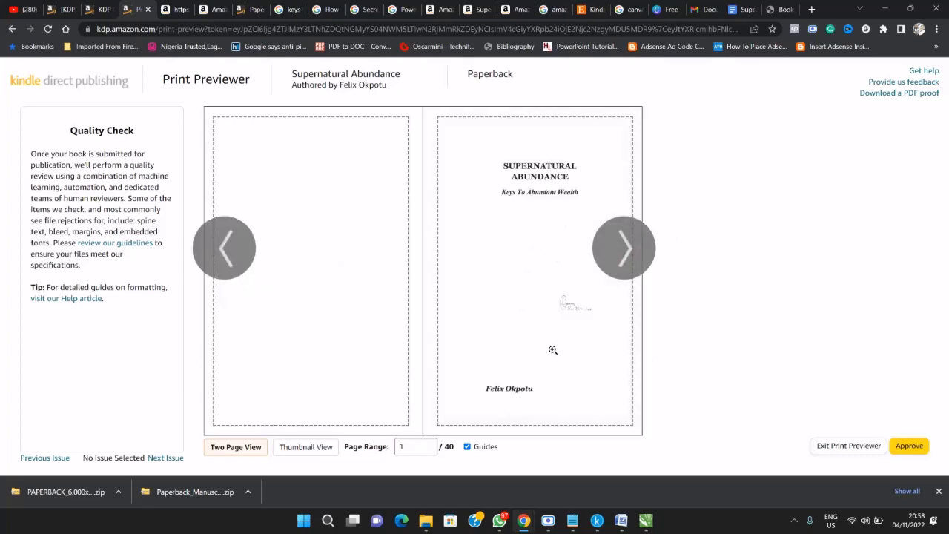
click(626, 254)
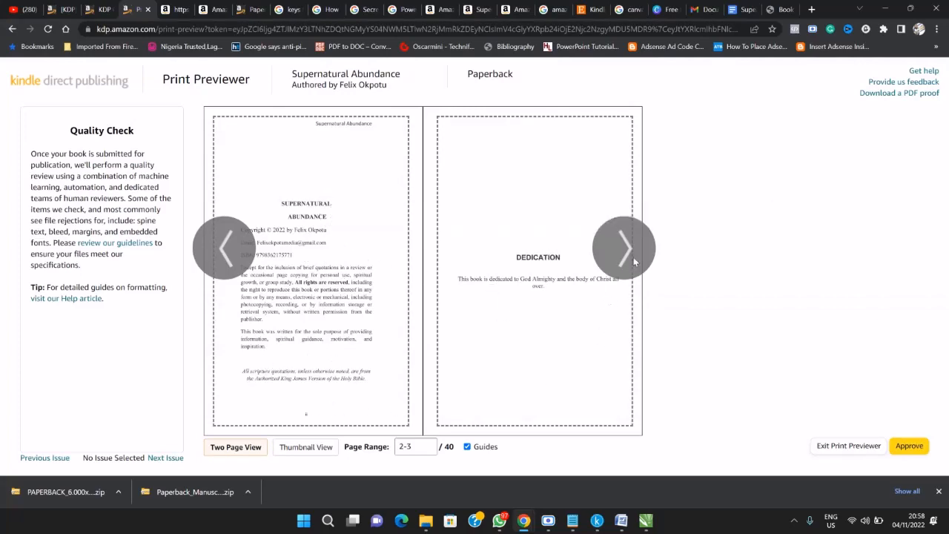
click(219, 250)
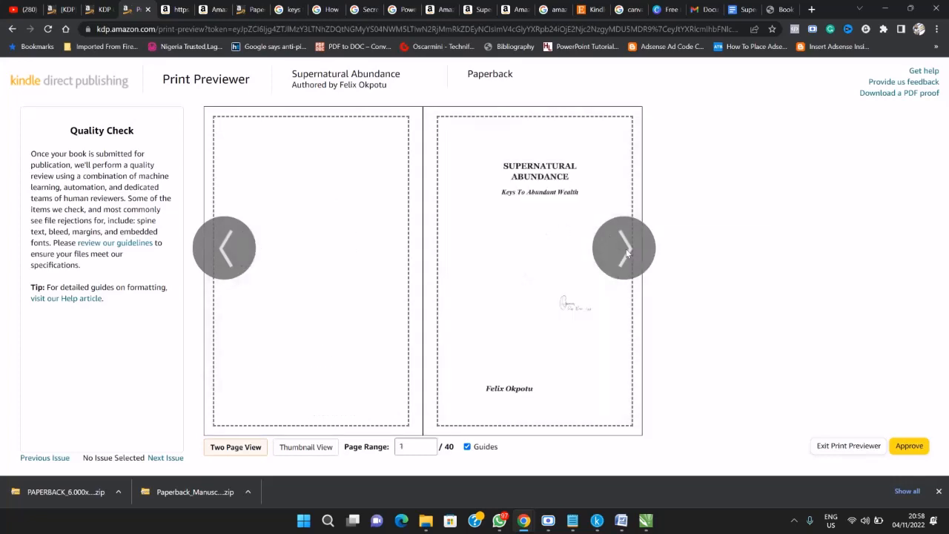
click(624, 249)
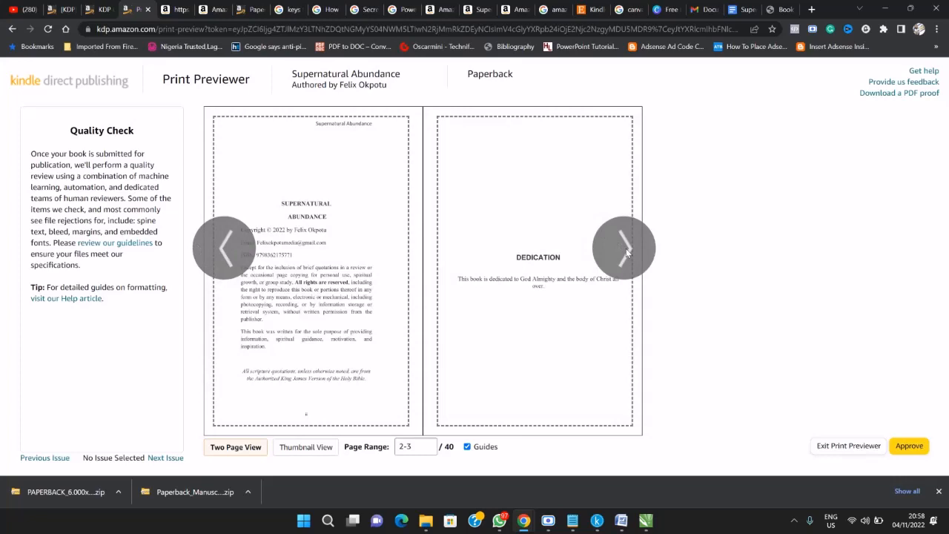
click(623, 249)
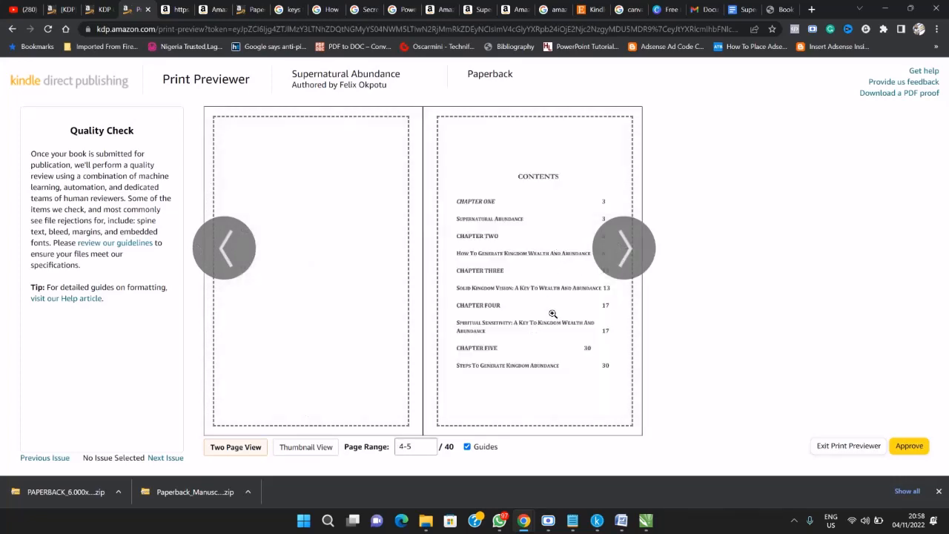
click(624, 254)
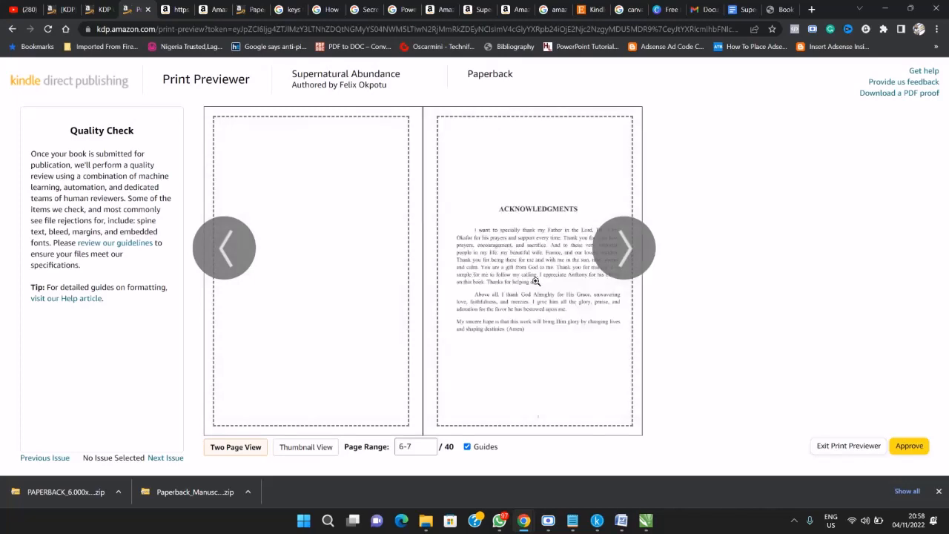
Examine the interior pages from the start of Chapter One through pages 20-21 for text placement within the guides
click(631, 254)
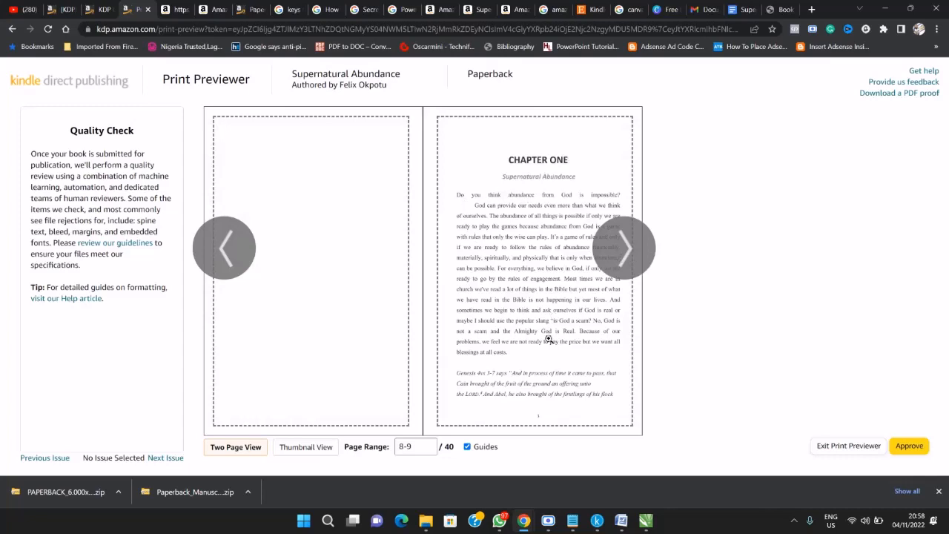
click(629, 254)
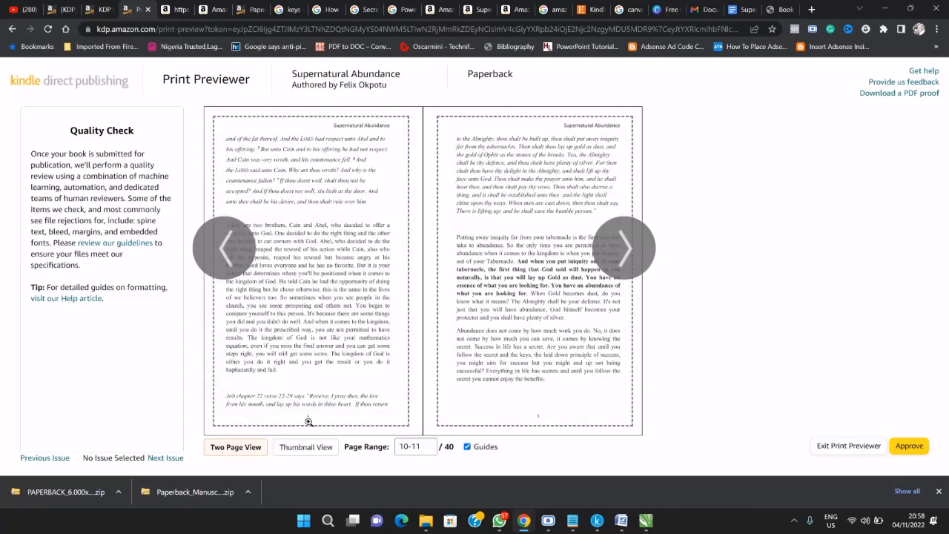
click(632, 273)
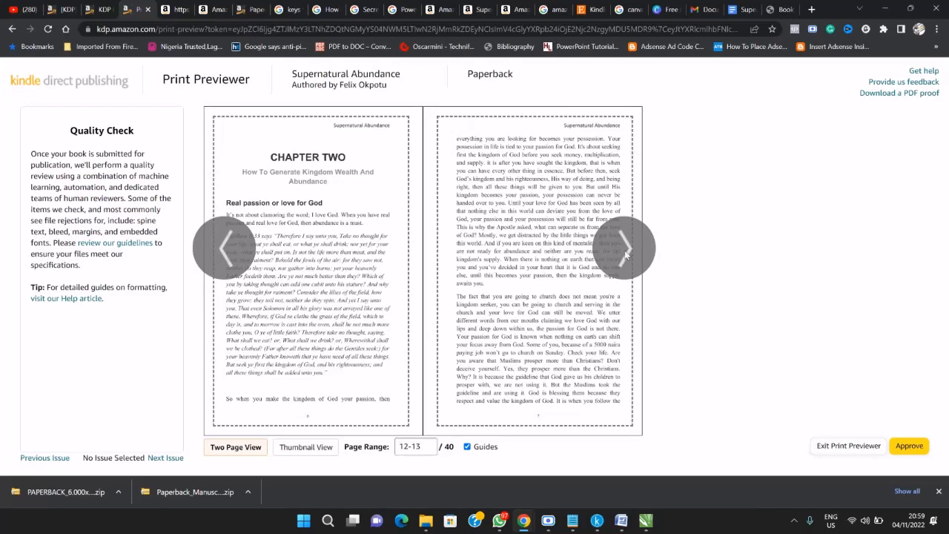
click(625, 252)
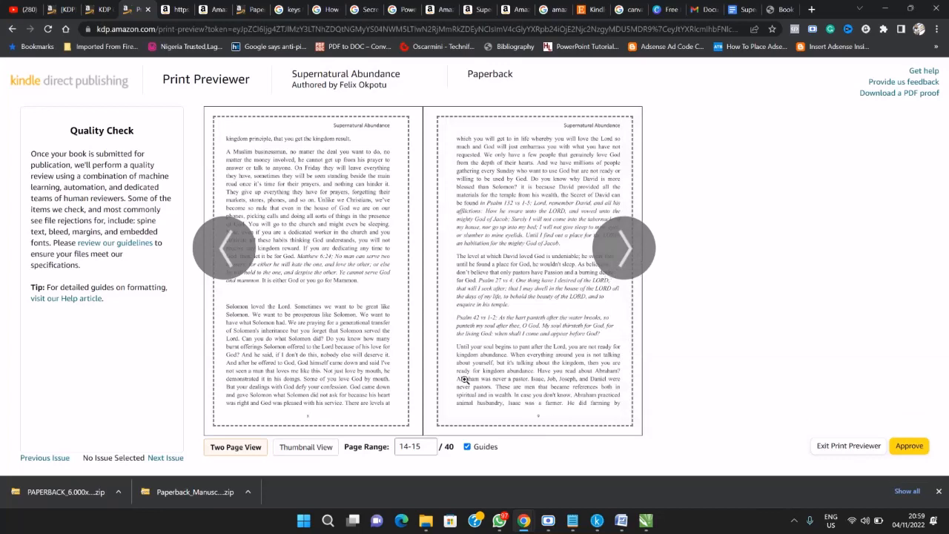
click(627, 256)
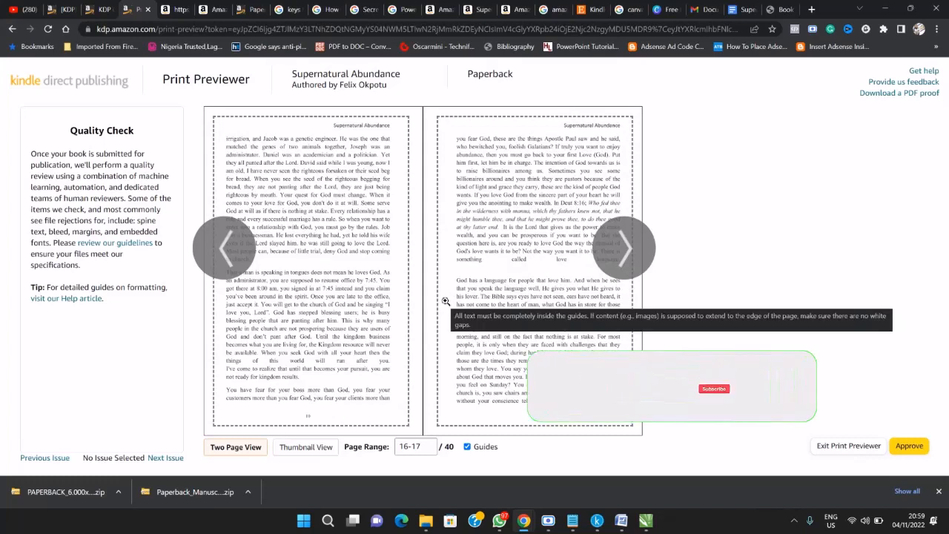
click(641, 259)
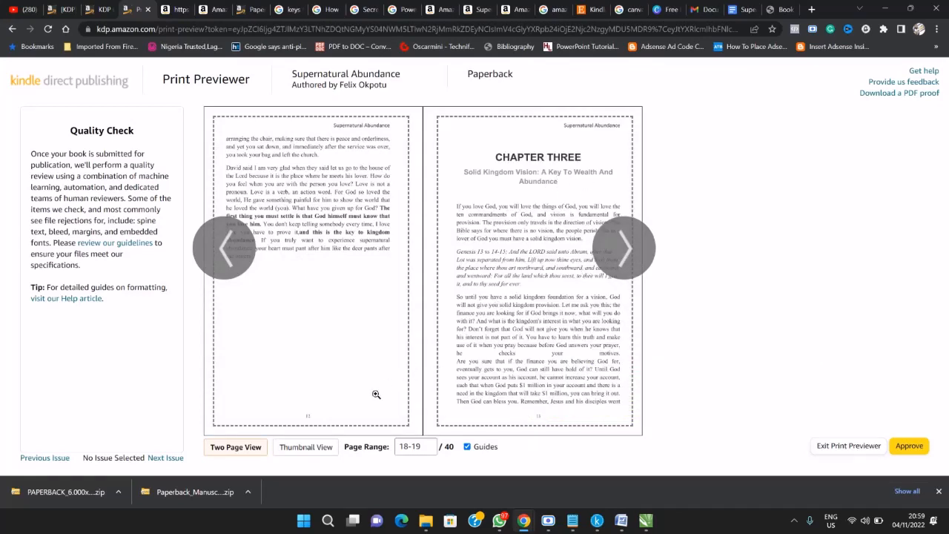
mouse_move(372, 395)
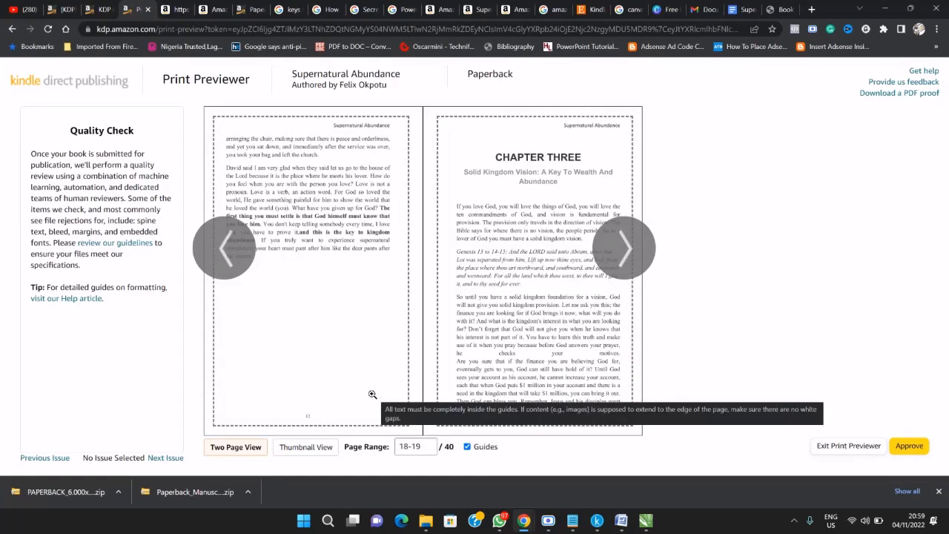
click(635, 246)
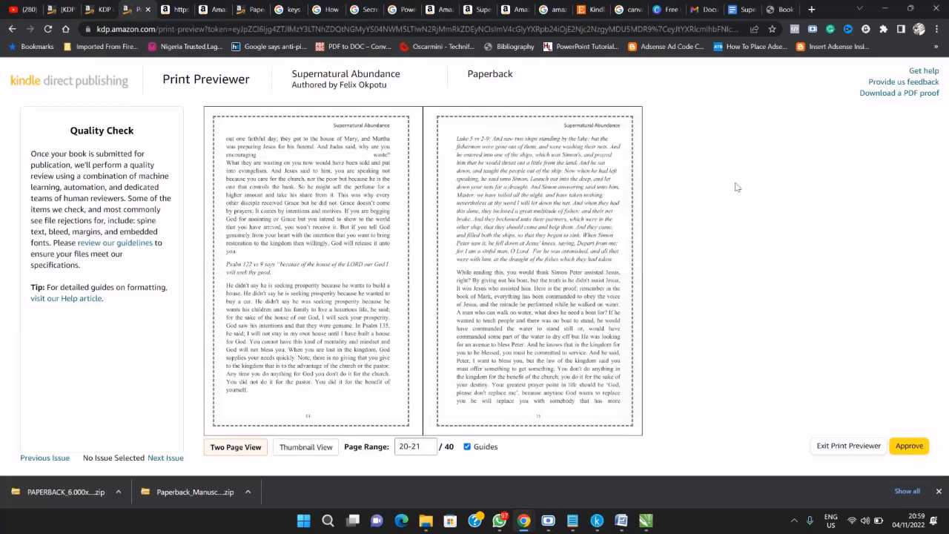
Download a PDF proof of the book and examine the interior from pages 22-23 through pages 34-35
click(908, 95)
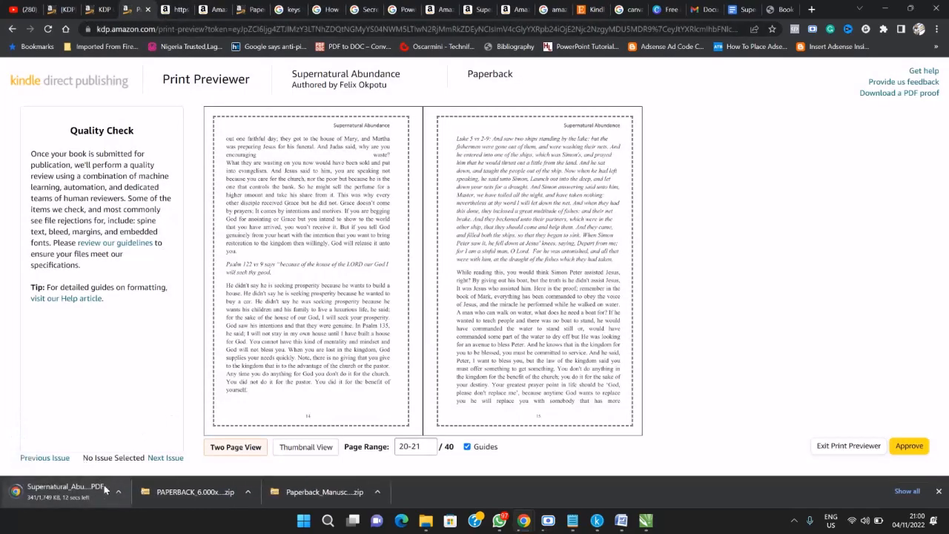
click(632, 261)
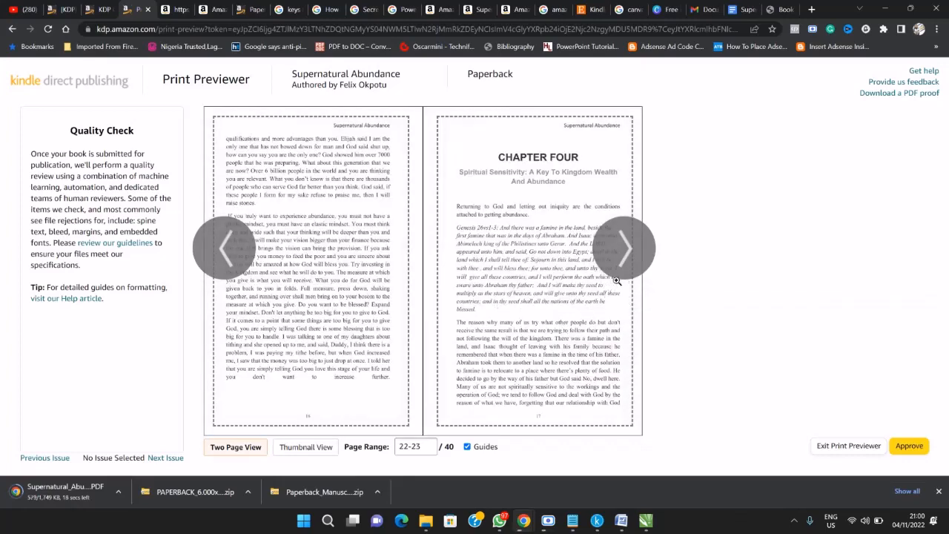
click(644, 260)
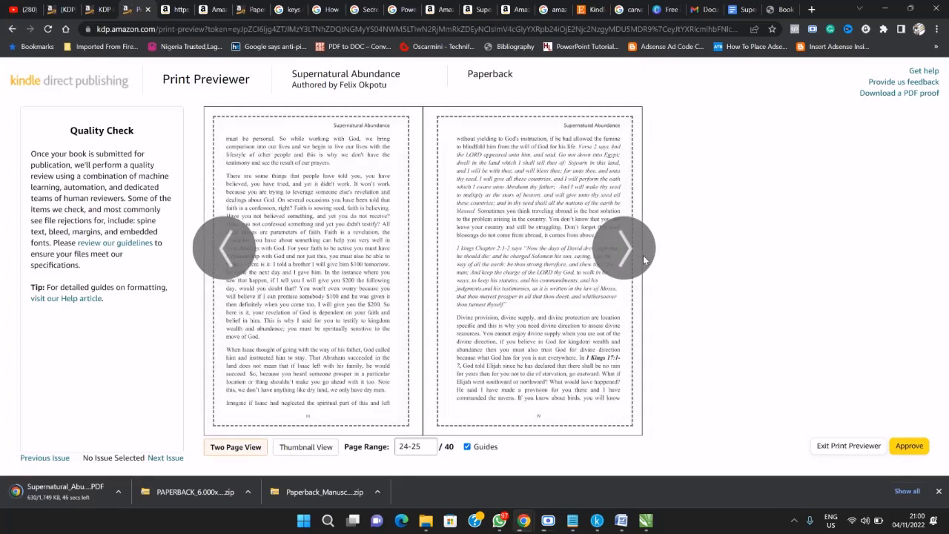
click(644, 258)
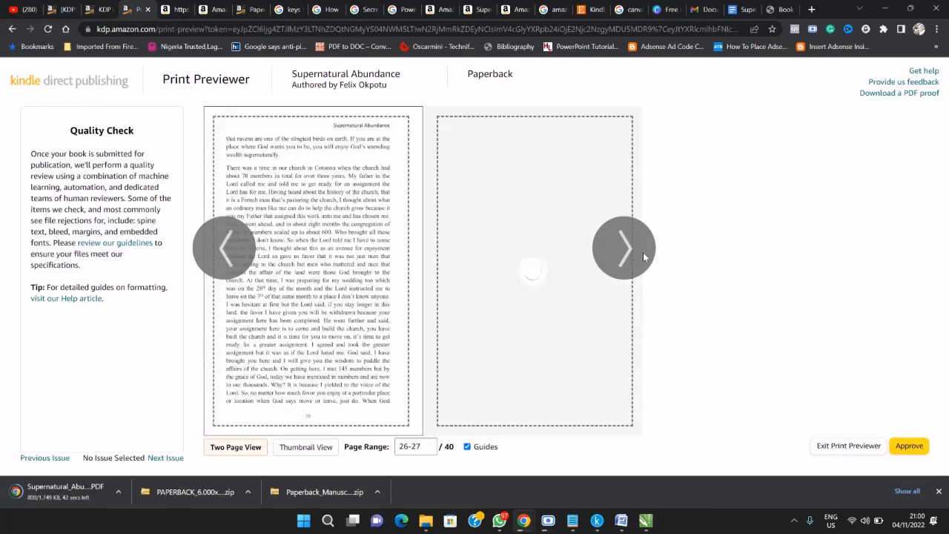
click(643, 257)
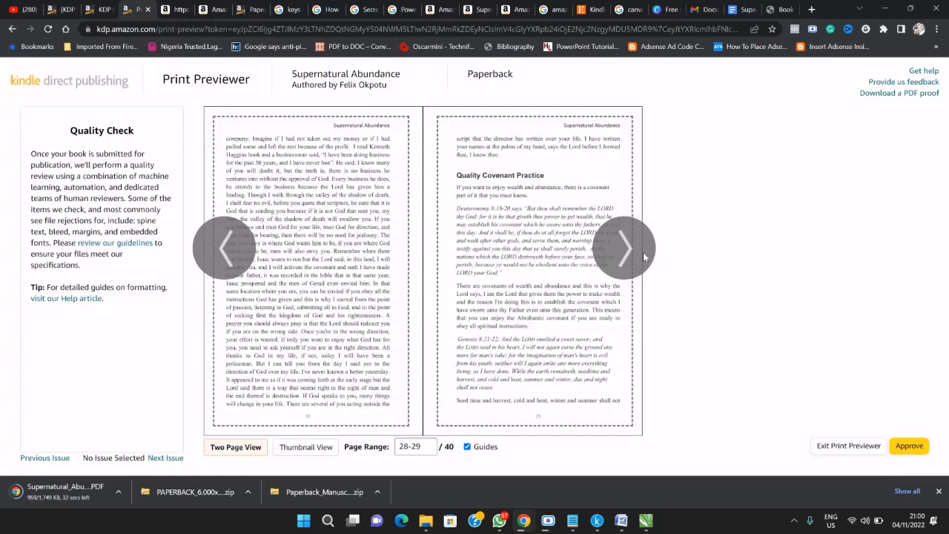
click(643, 257)
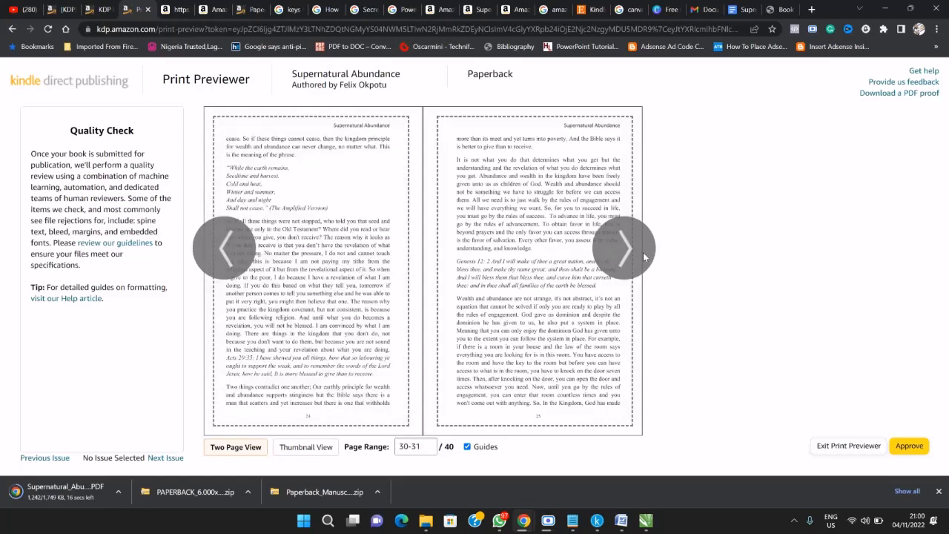
click(643, 257)
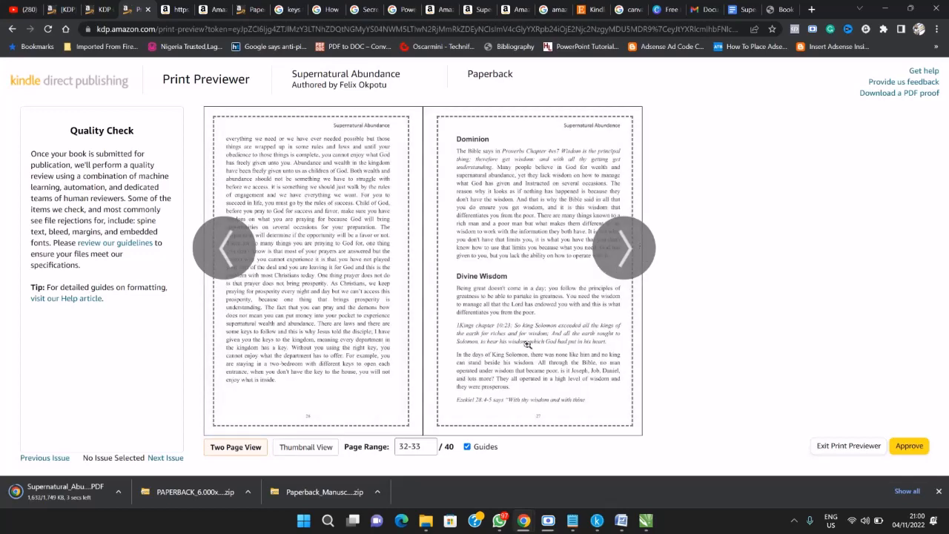
click(645, 264)
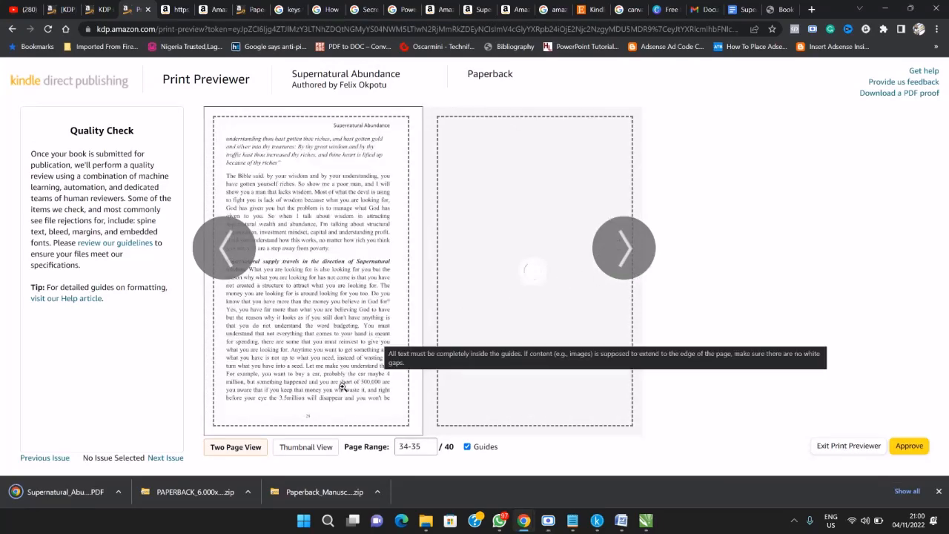
Examine the remaining interior pages from 36-37 through page 40 and approve the book in the Print Previewer
click(648, 257)
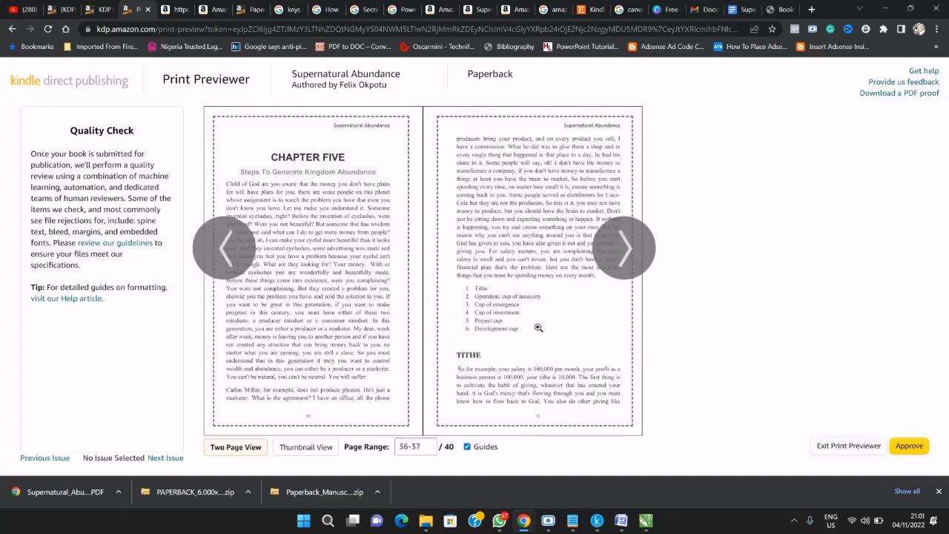
click(642, 256)
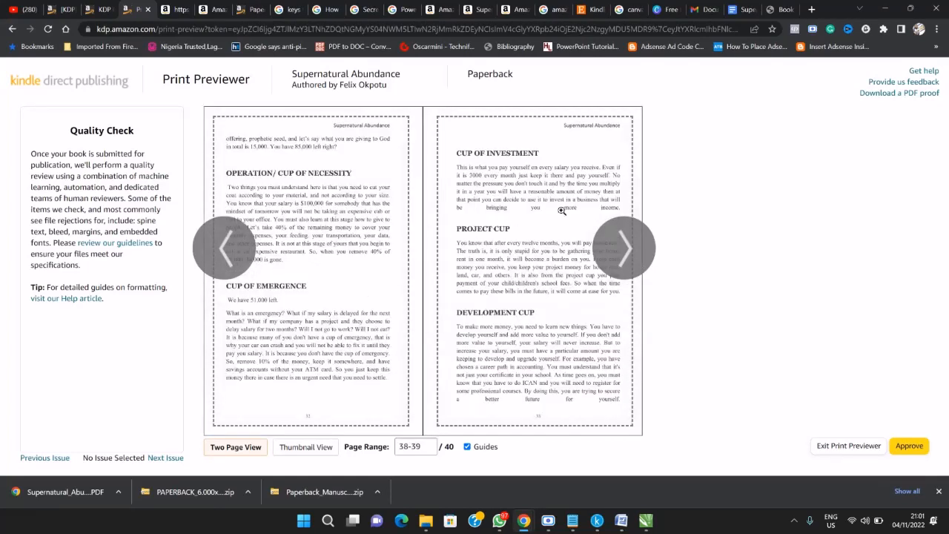
click(648, 252)
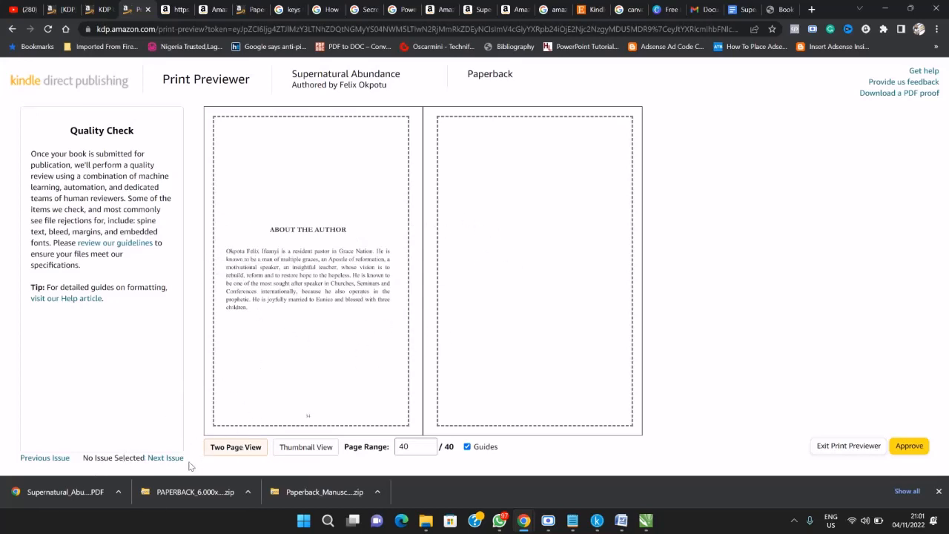
click(913, 447)
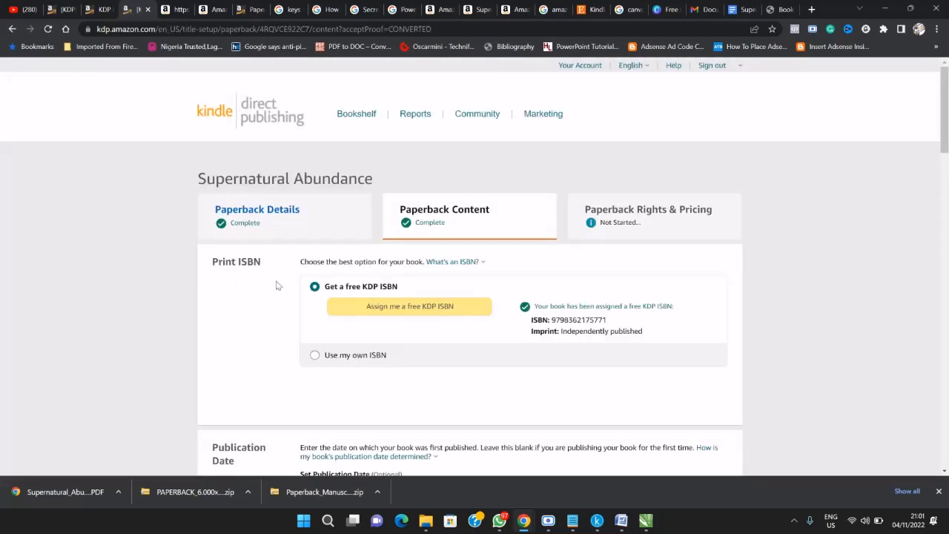
Review the paperback's print options, uploaded cover and printing cost summary on the content page
scroll(297, 345, down, 3)
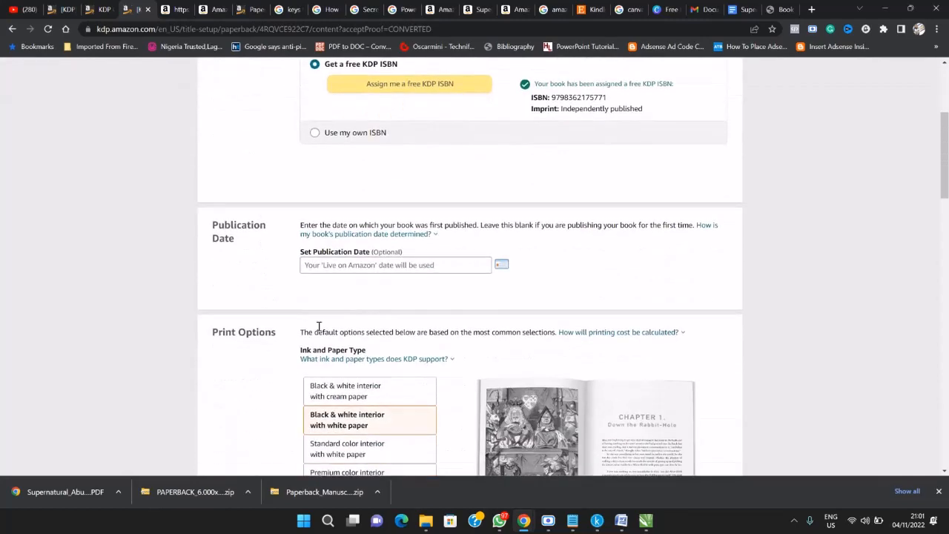
scroll(504, 296, down, 4)
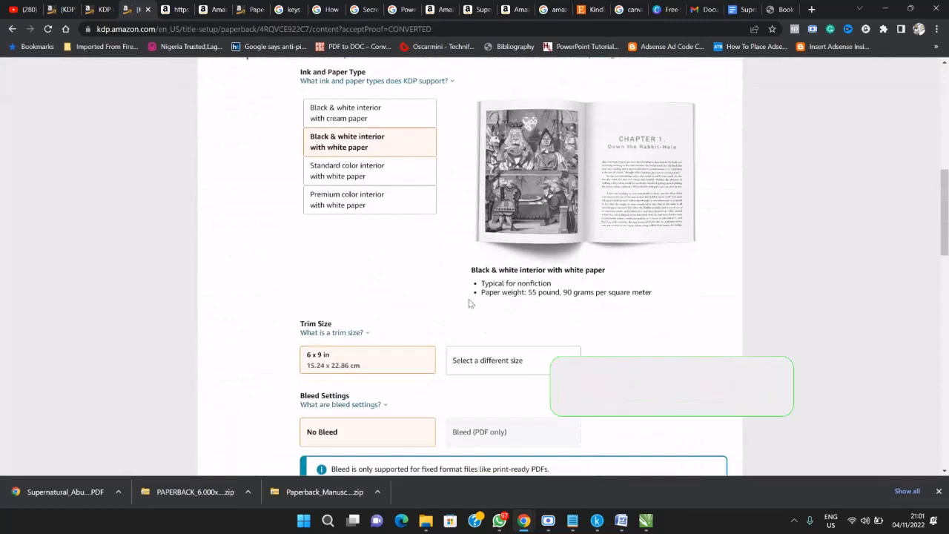
scroll(423, 252, down, 4)
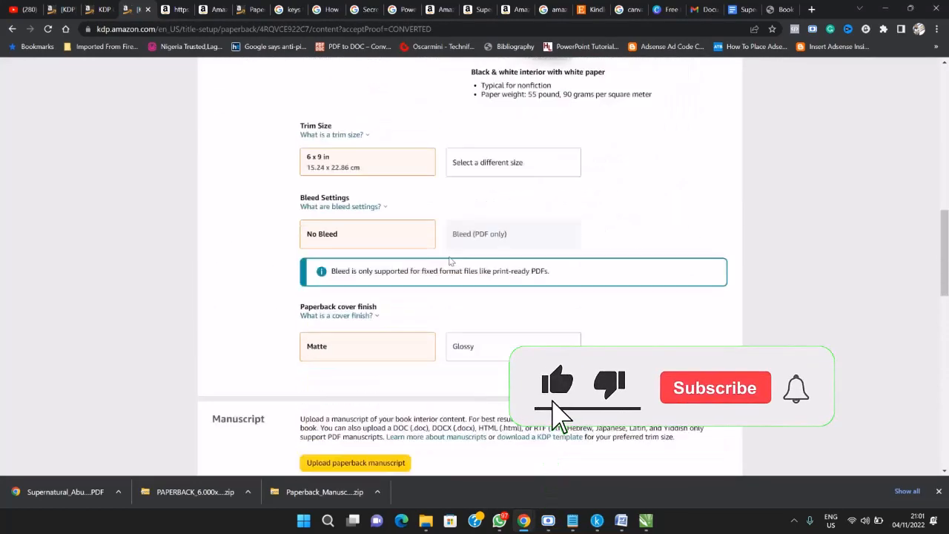
scroll(427, 275, down, 6)
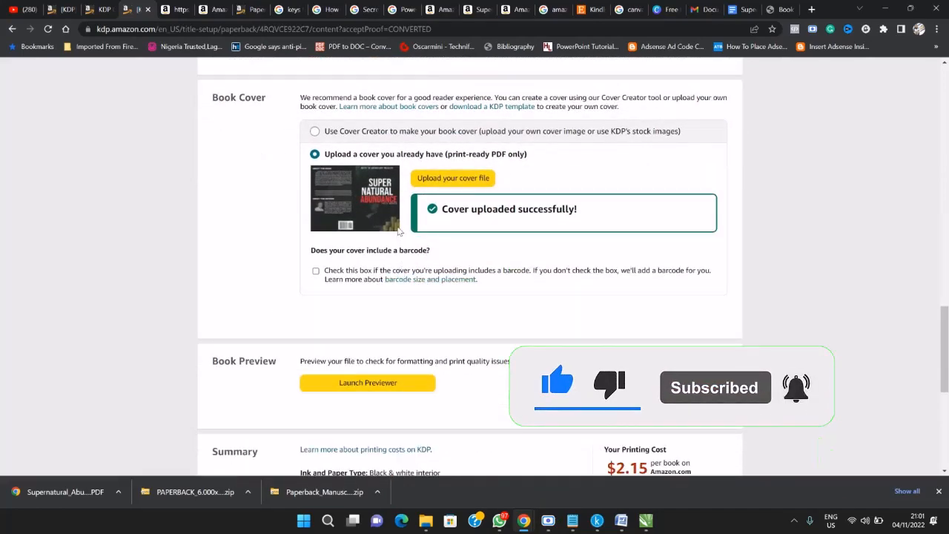
scroll(326, 270, down, 4)
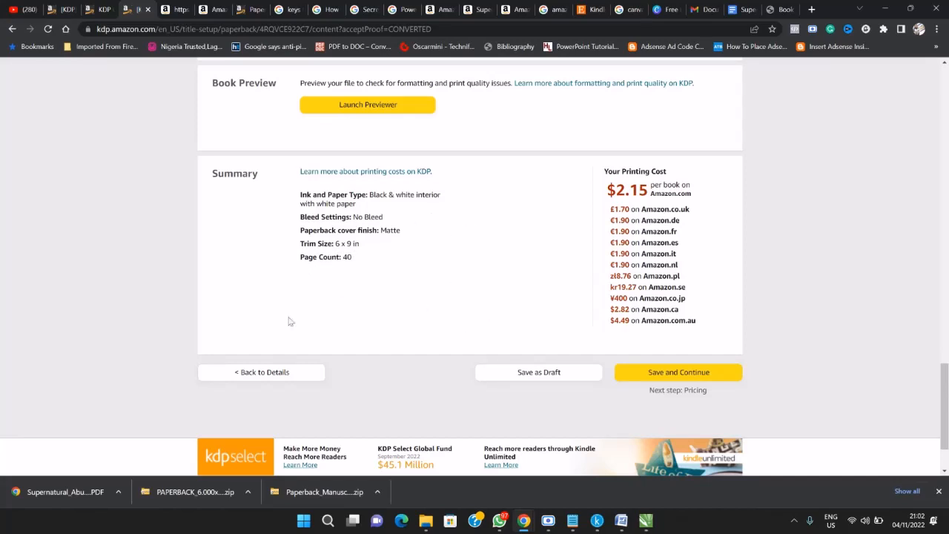
Open the downloaded PDF proof and examine its front matter from the title page through the table of contents
click(90, 492)
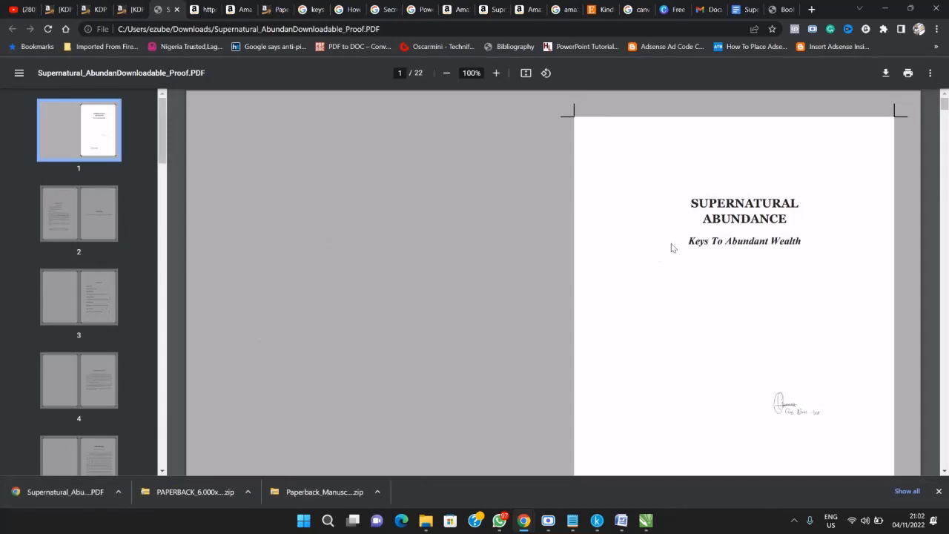
scroll(671, 246, down, 4)
scroll(671, 258, down, 4)
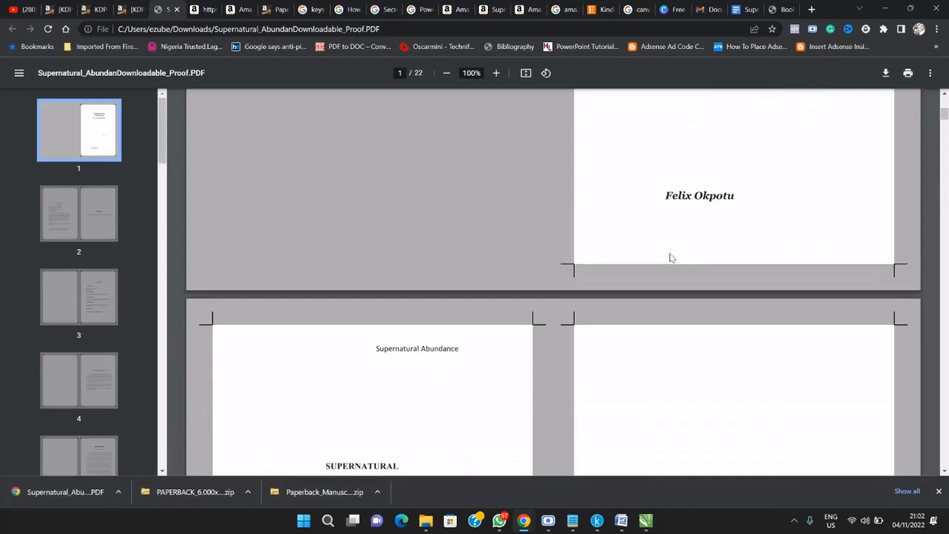
scroll(670, 258, down, 1)
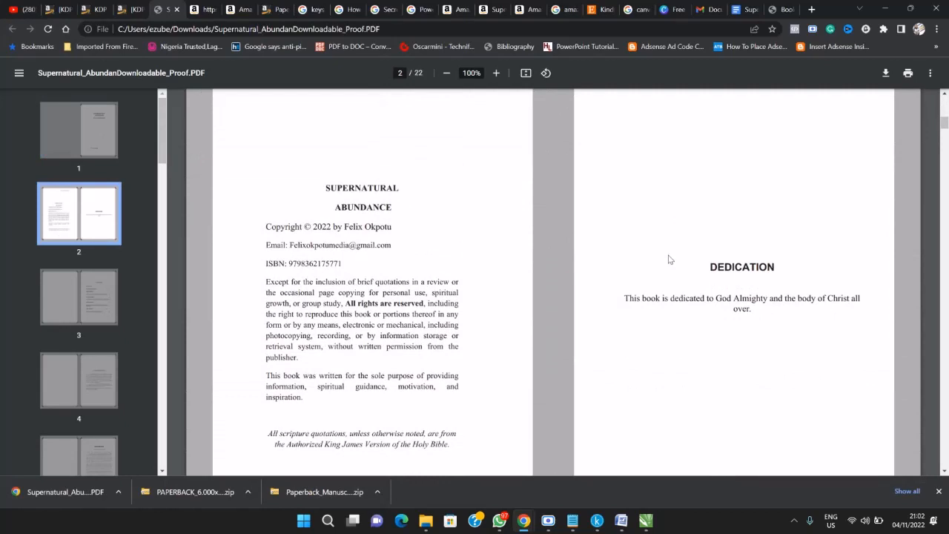
scroll(670, 259, down, 1)
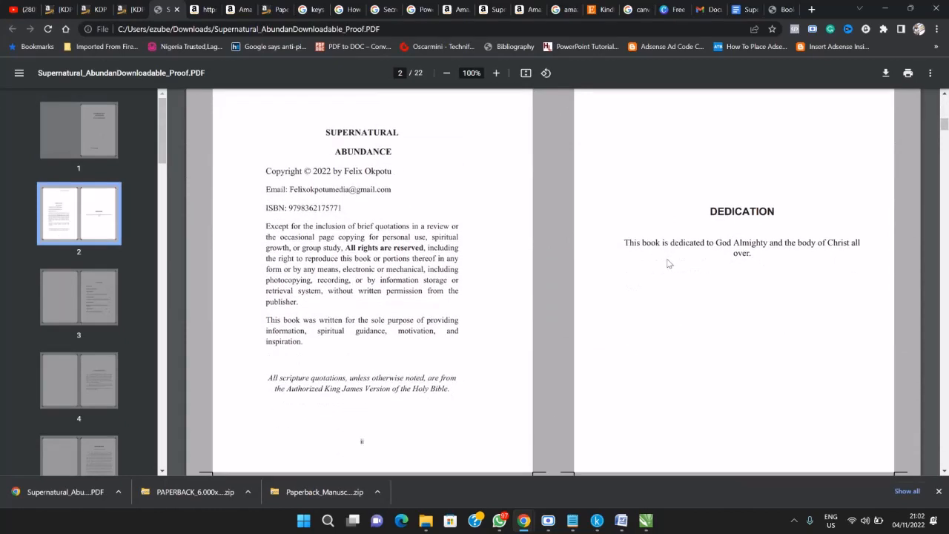
scroll(668, 264, down, 8)
scroll(667, 263, down, 4)
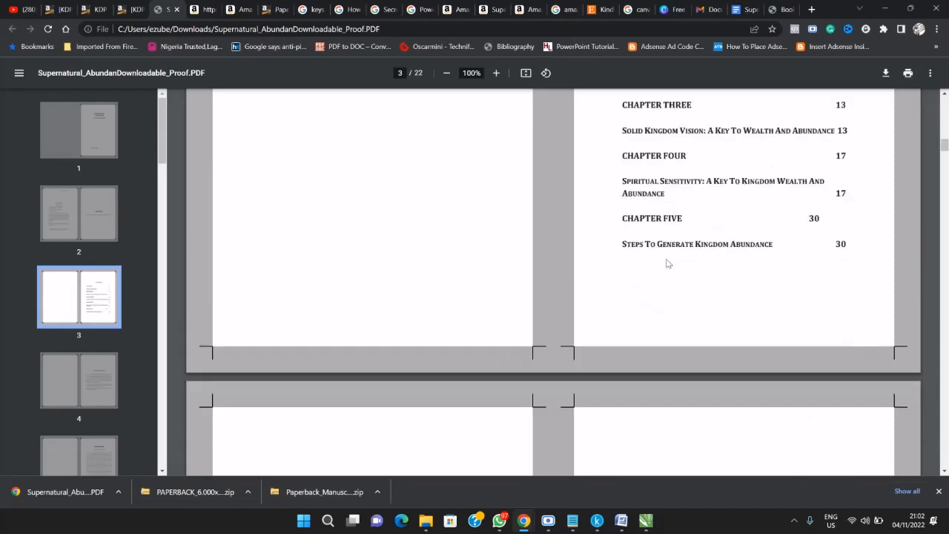
scroll(667, 262, up, 5)
scroll(667, 263, down, 4)
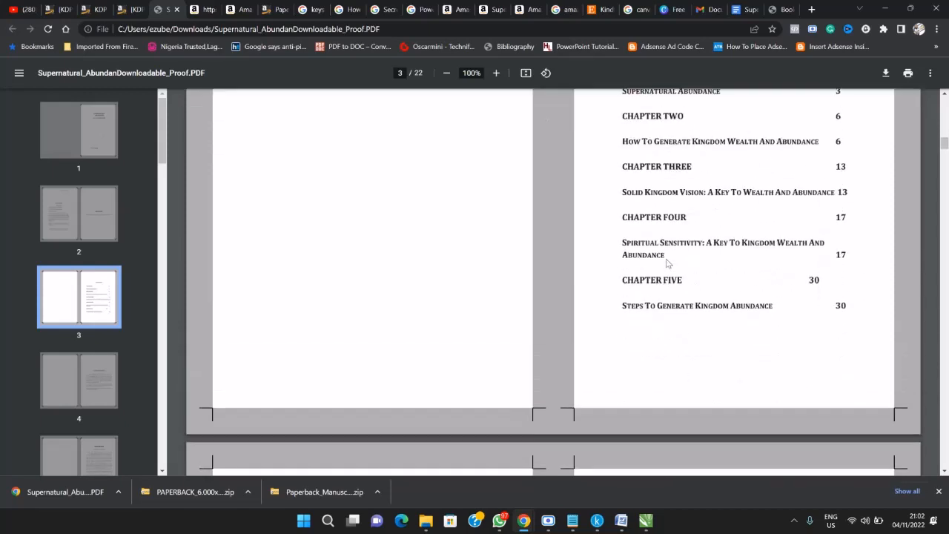
scroll(667, 264, down, 1)
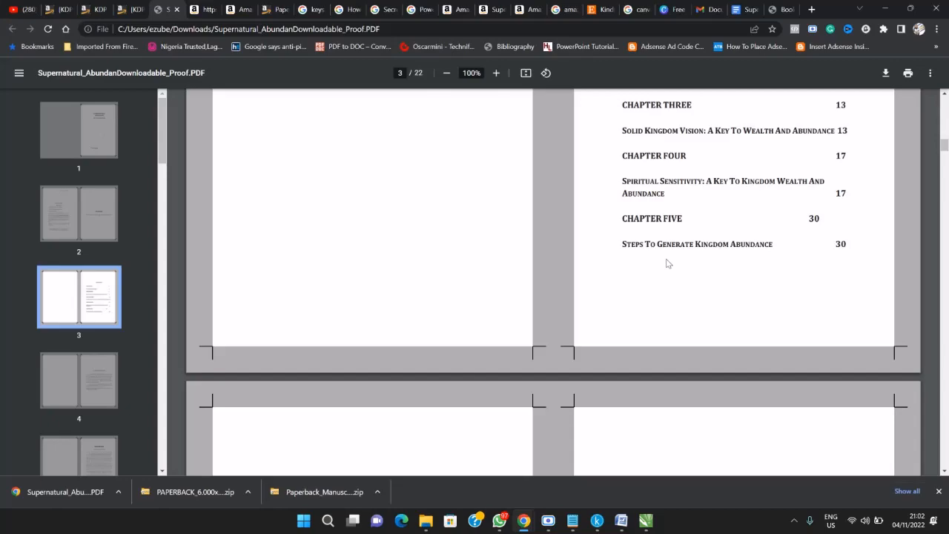
Examine the rest of the PDF proof from the acknowledgments through the chapters to the last page
scroll(667, 263, down, 14)
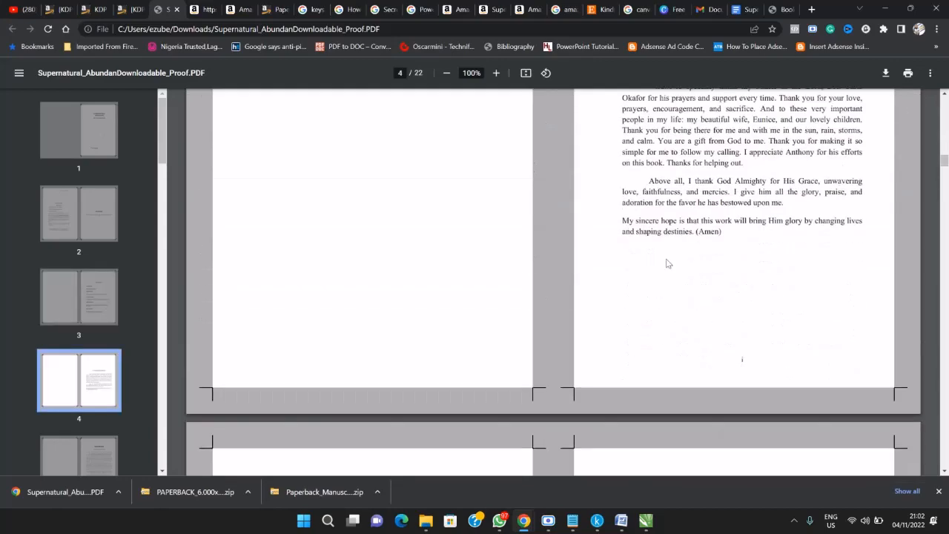
scroll(667, 264, down, 14)
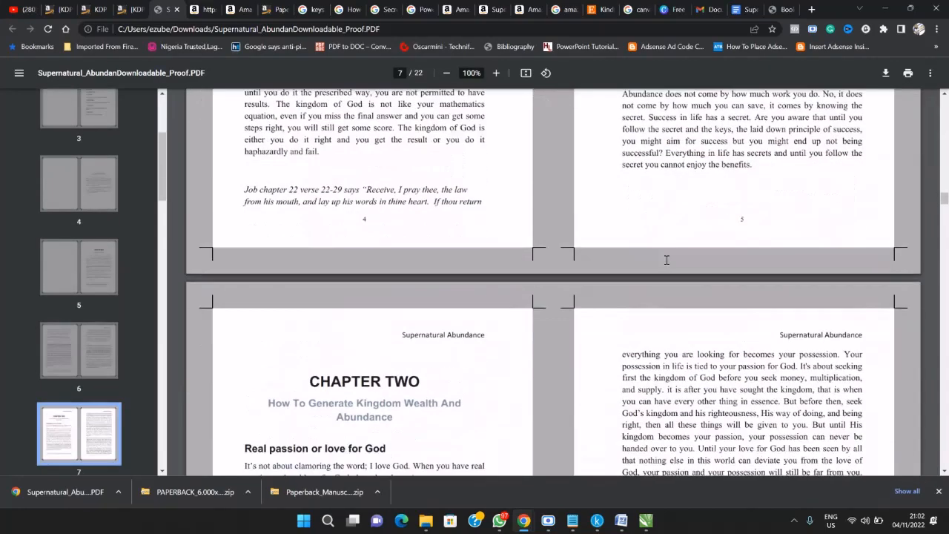
scroll(667, 263, down, 14)
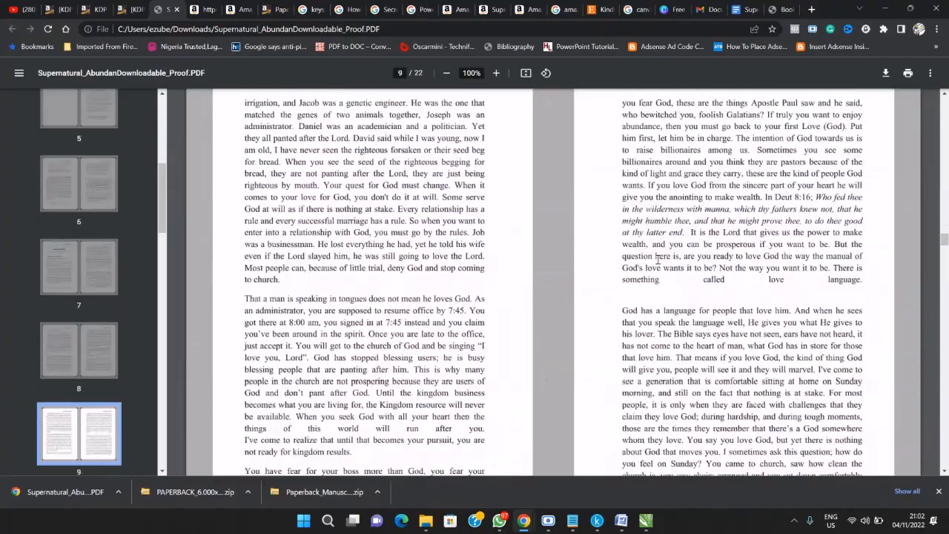
scroll(653, 264, down, 14)
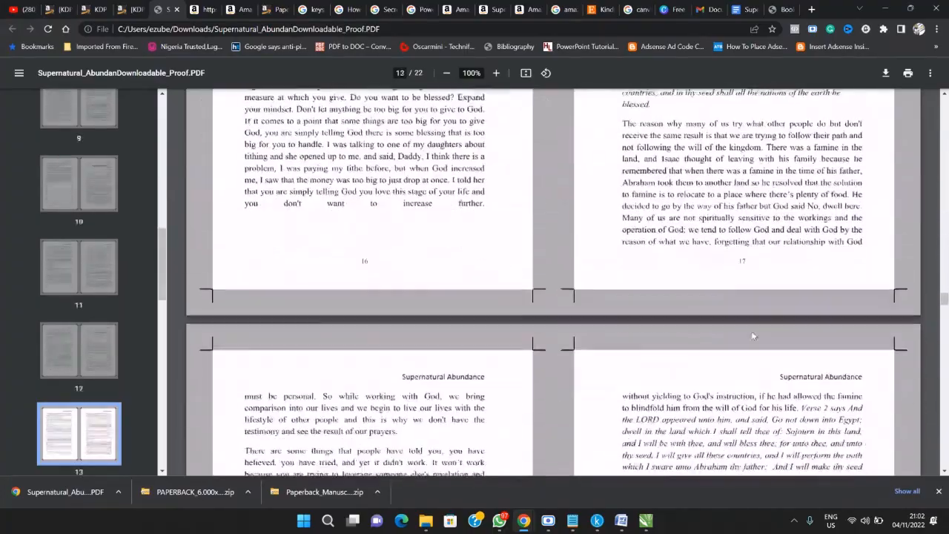
scroll(758, 331, down, 4)
drag(945, 315, 946, 467)
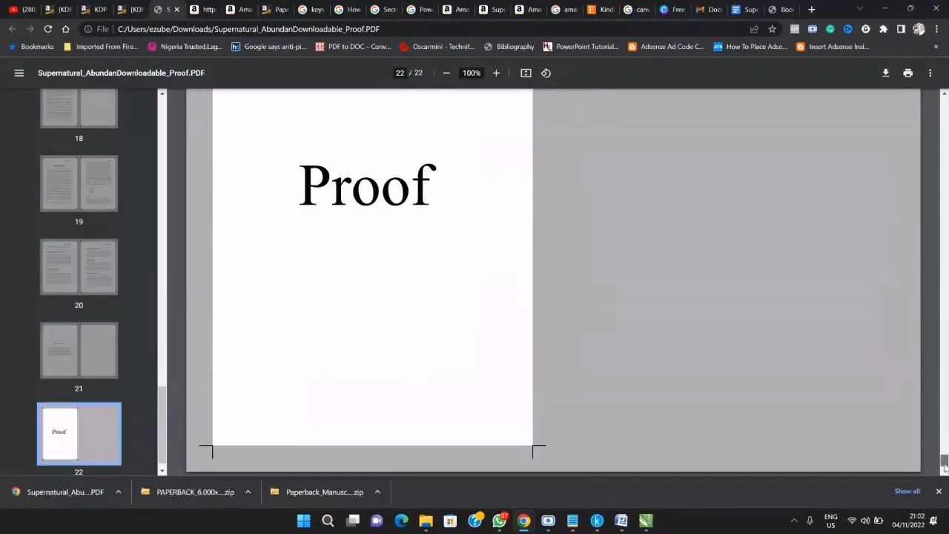
Return to the paperback content page, save it and continue to the pricing stage
click(132, 9)
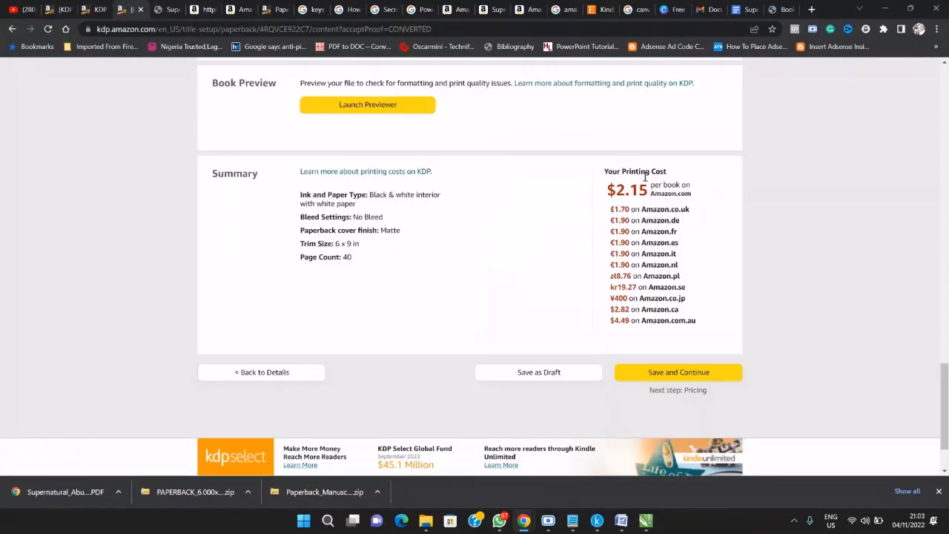
click(682, 373)
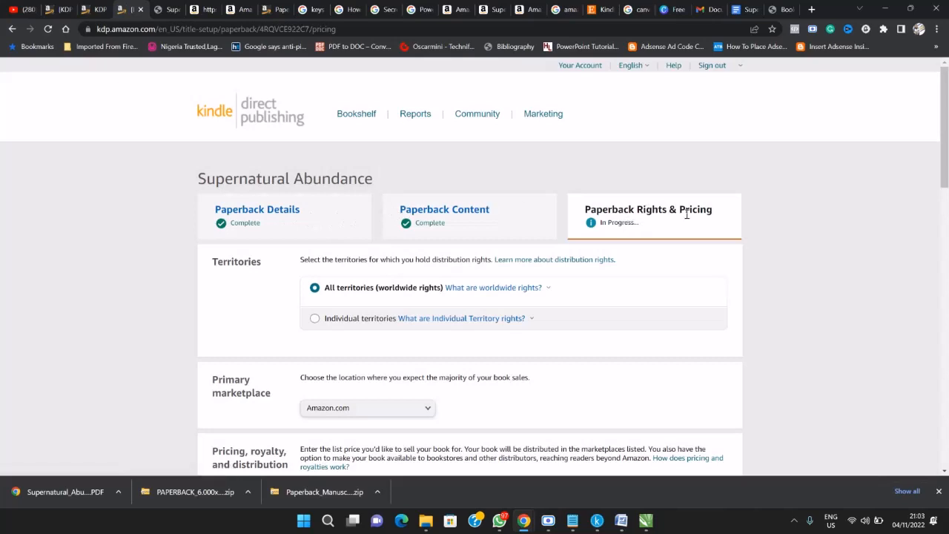
Review the territories and primary marketplace settings, and enable Expanded Distribution for the paperback
scroll(417, 245, down, 1)
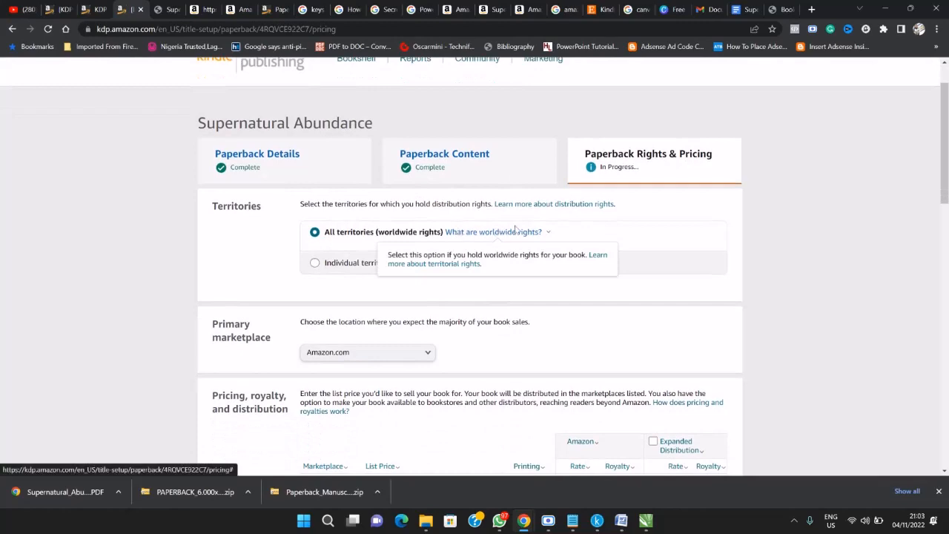
scroll(256, 241, down, 2)
scroll(257, 243, down, 1)
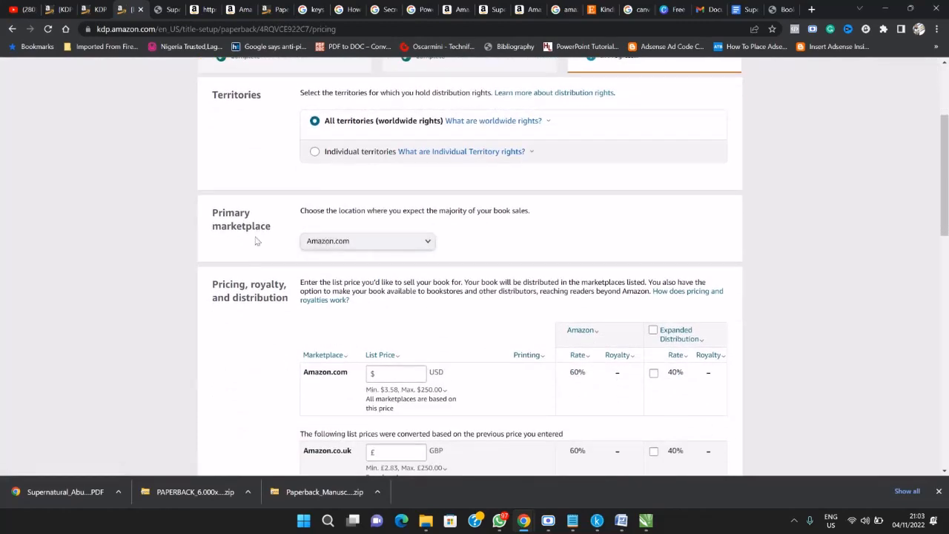
scroll(507, 242, down, 3)
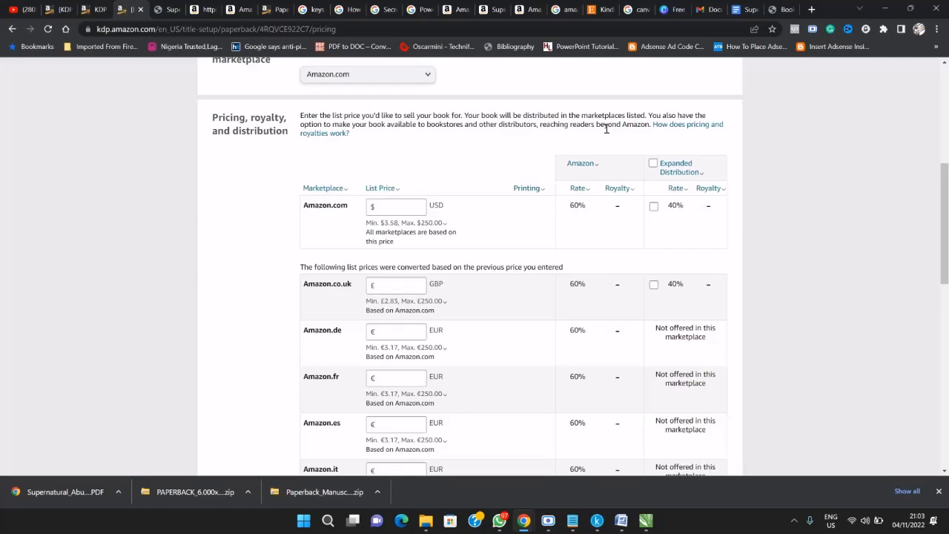
click(654, 164)
click(413, 206)
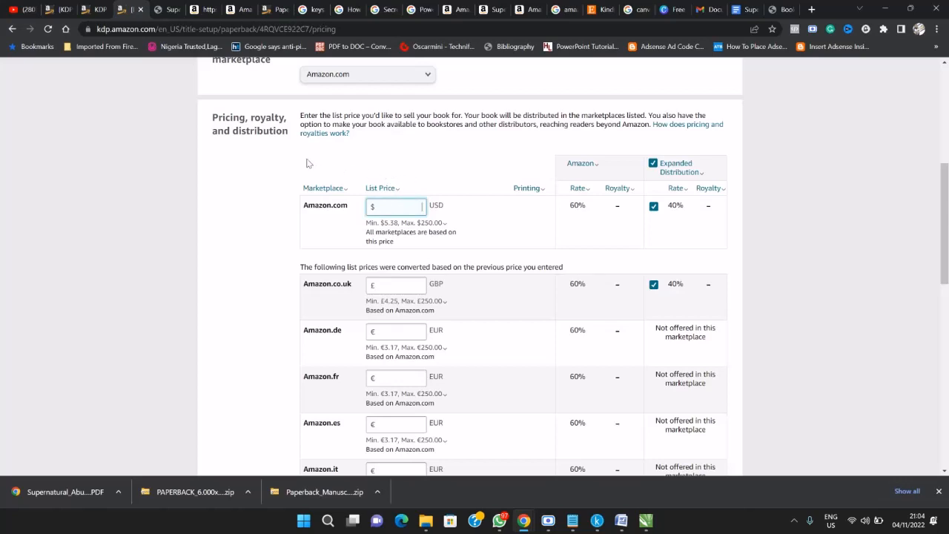
Check the title and price of the book's Kindle edition on its Amazon product page
click(170, 8)
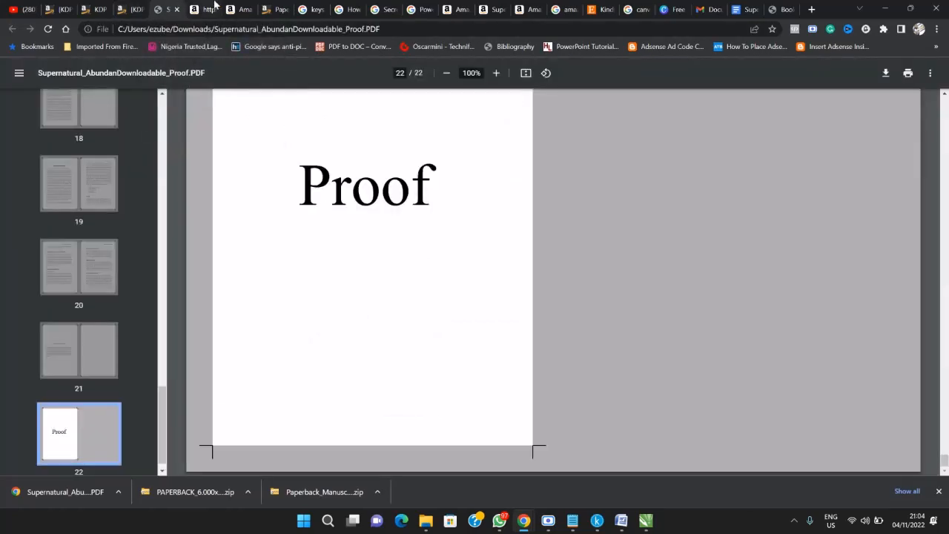
click(237, 8)
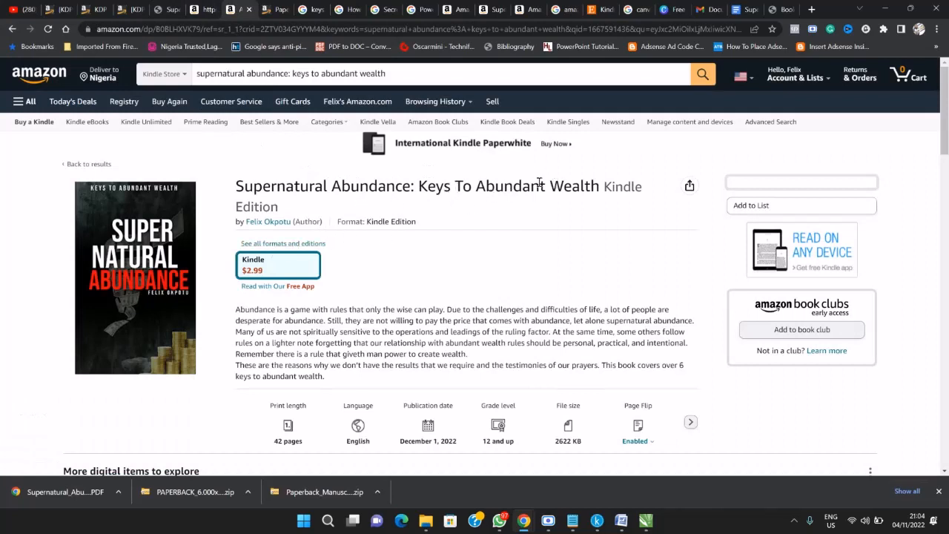
drag(549, 185, 376, 184)
click(308, 205)
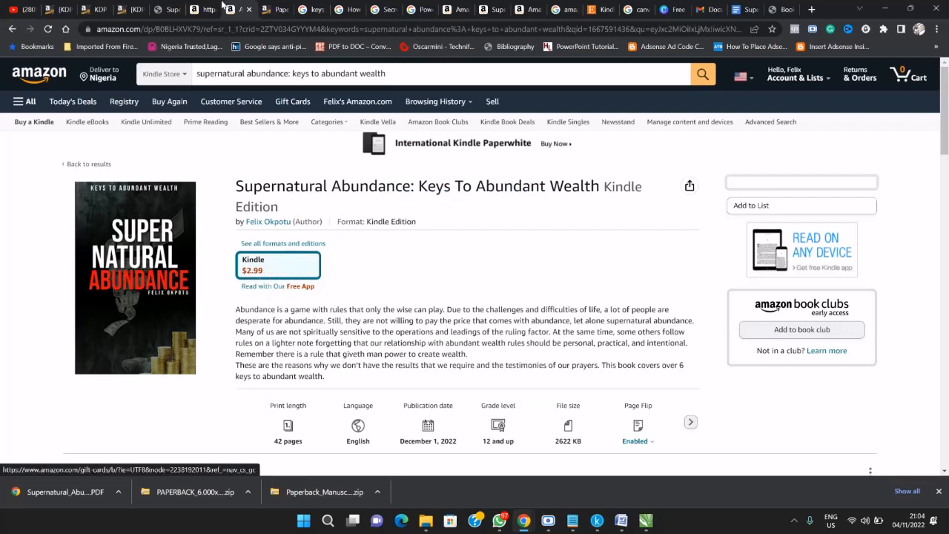
click(99, 7)
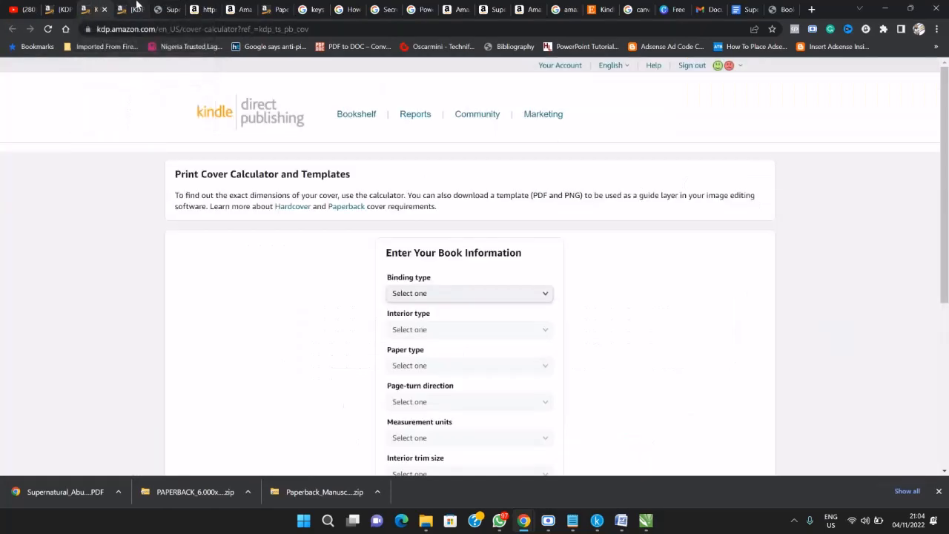
click(162, 8)
Return to the paperback pricing page and set the Amazon.com list price to 10 USD
click(129, 9)
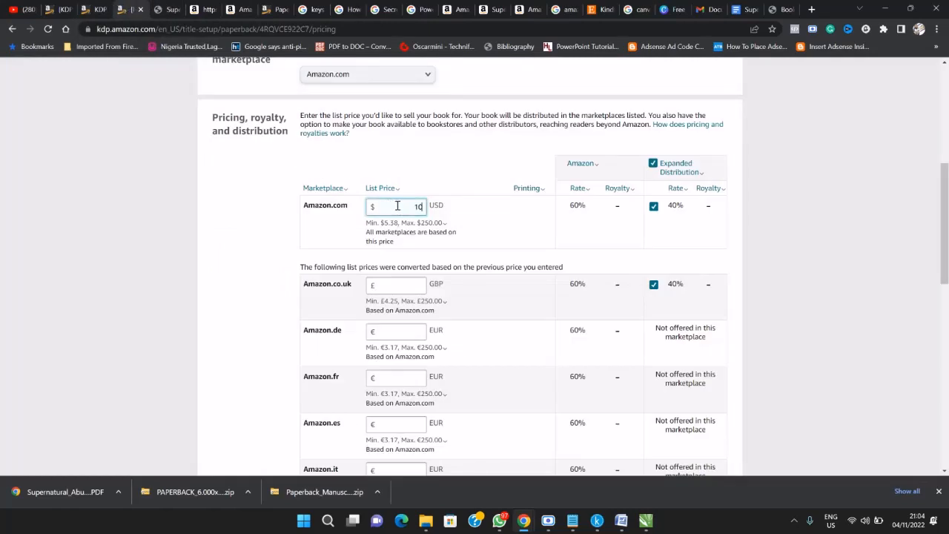
click(261, 226)
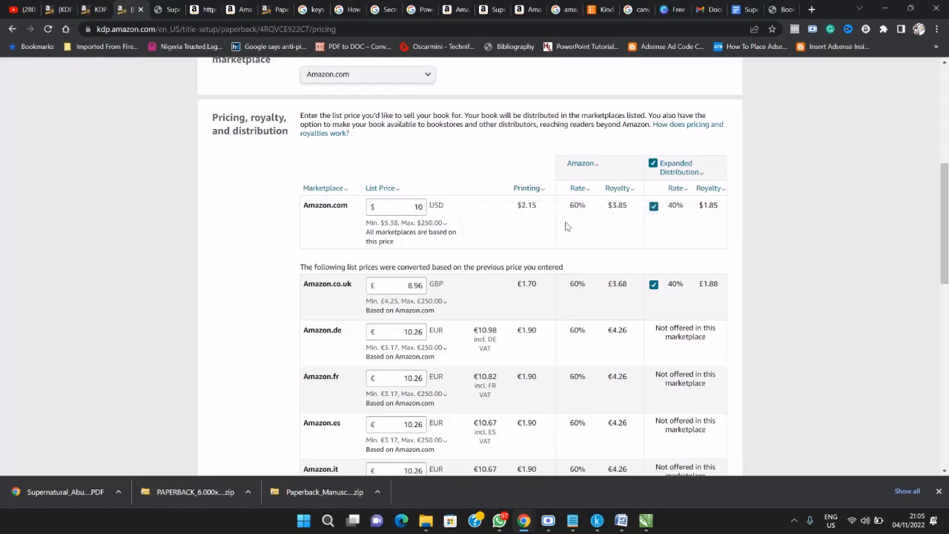
Review the converted prices and royalties for the other marketplaces, and open the author copies help page in a new tab
scroll(511, 224, down, 1)
scroll(510, 224, down, 12)
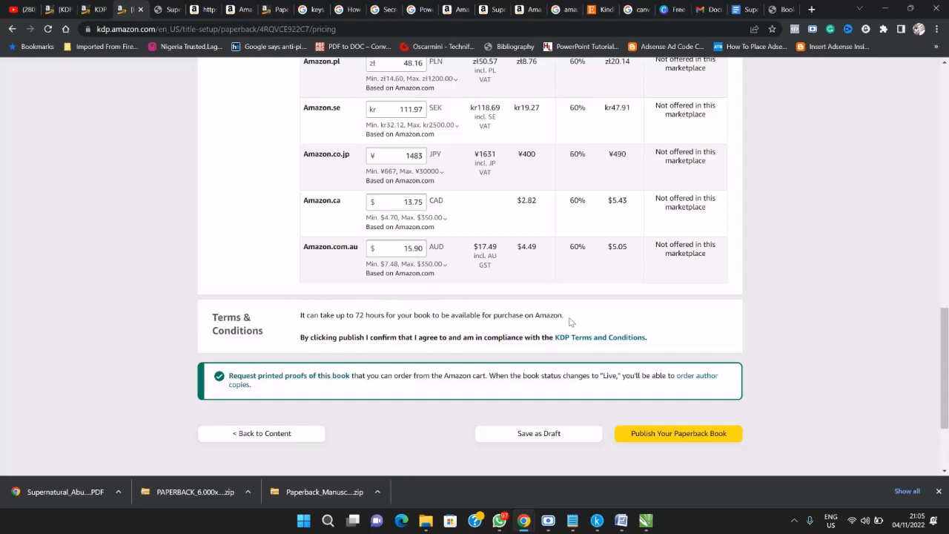
middle_click(246, 384)
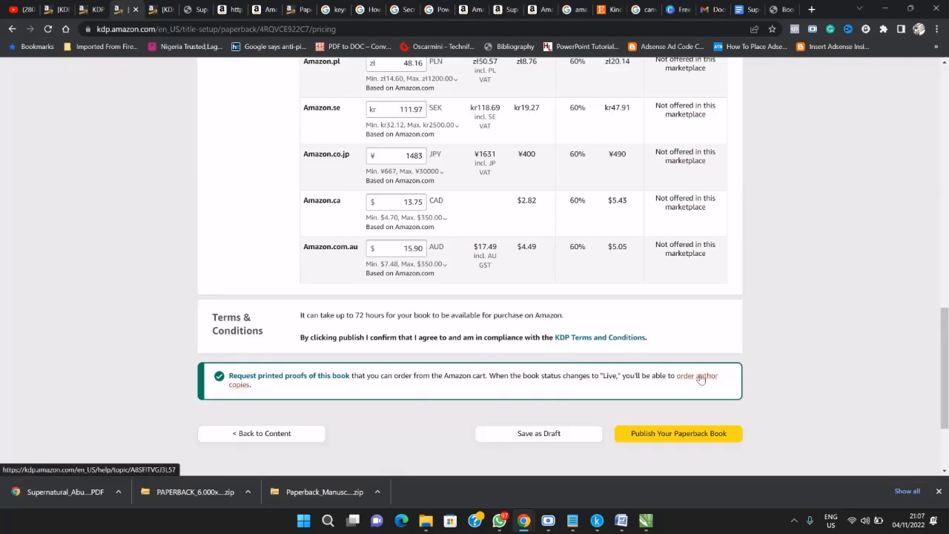
Open the author copies help page in a new tab, read about proof and author copies, and check the proof copy request page
right_click(699, 377)
click(647, 398)
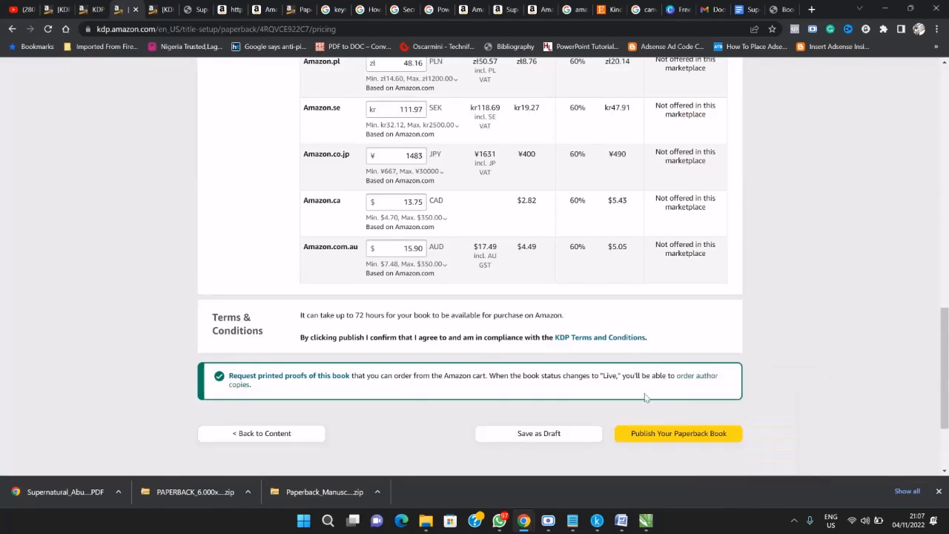
right_click(696, 380)
click(719, 387)
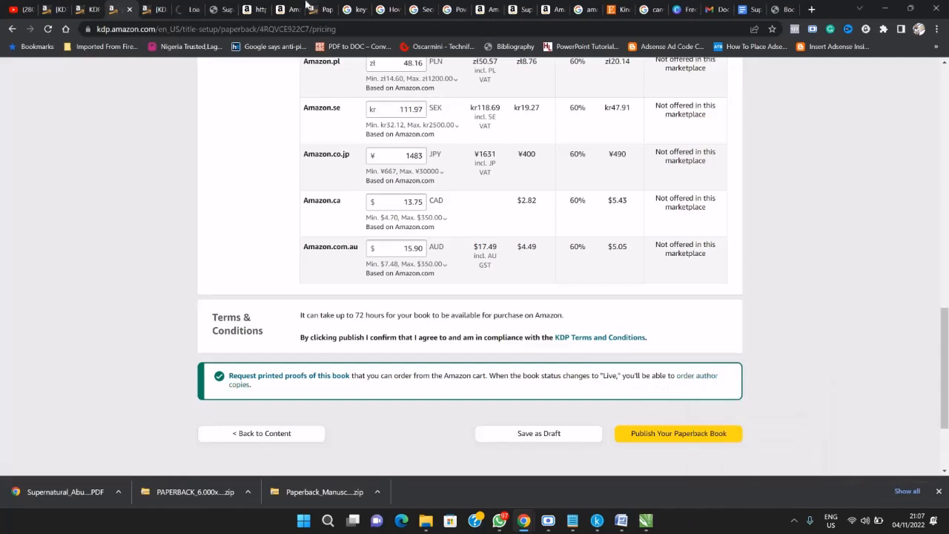
click(186, 7)
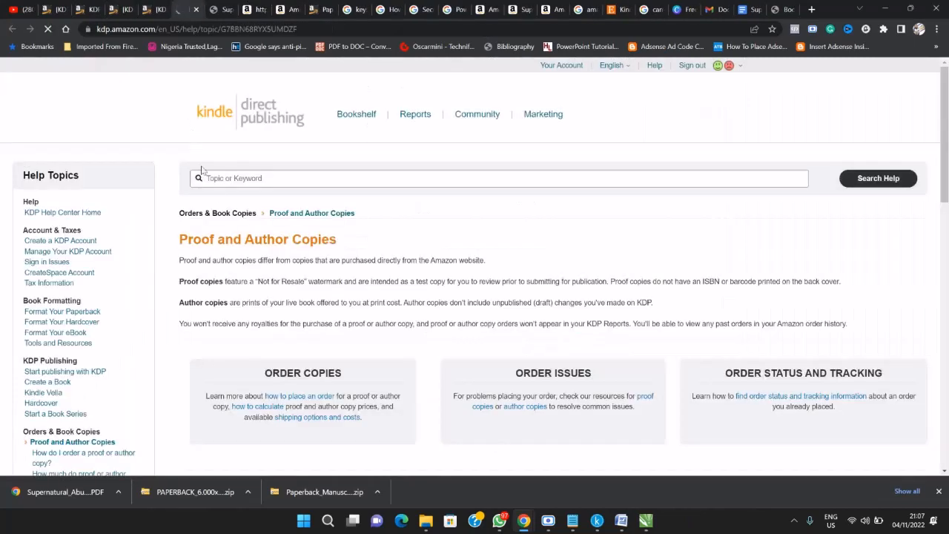
scroll(240, 311, down, 3)
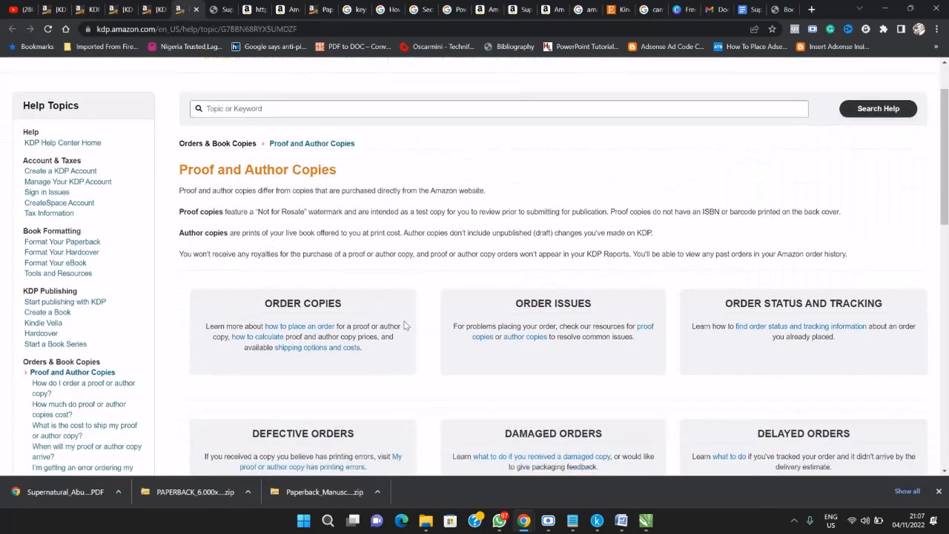
scroll(539, 322, up, 2)
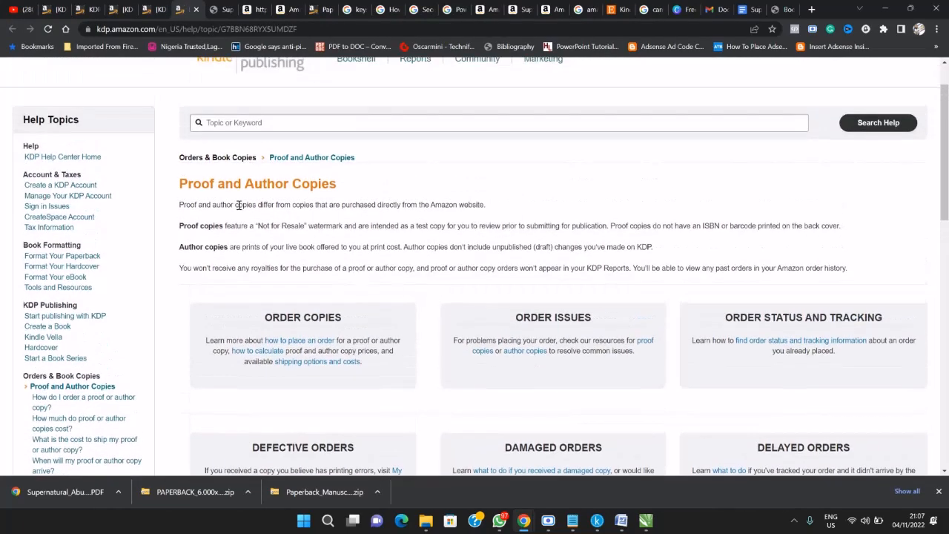
click(156, 9)
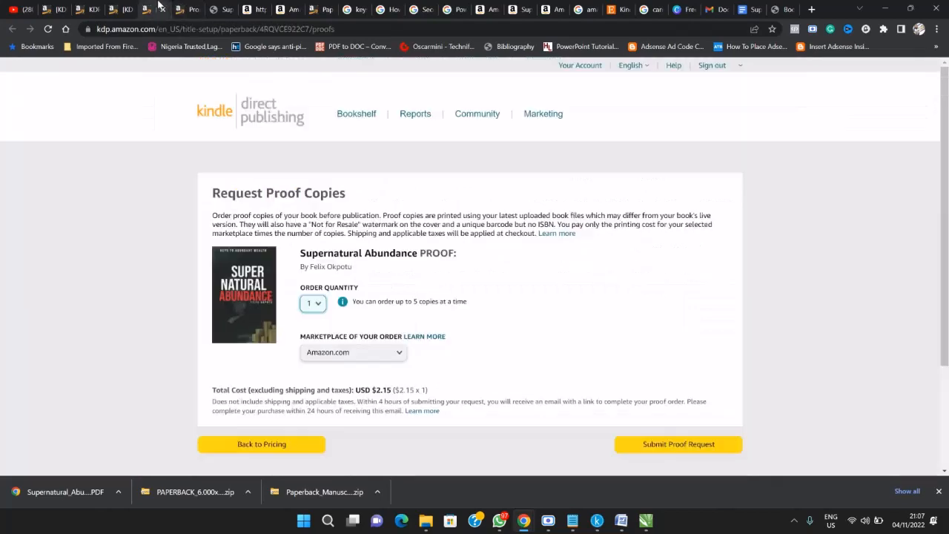
Return to the paperback pricing page and read the explanation of the printing costs
click(125, 9)
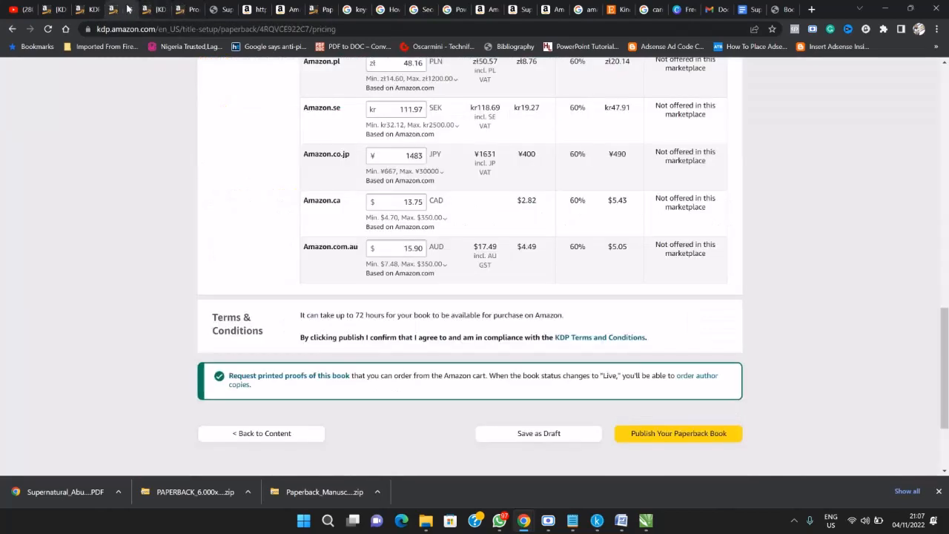
scroll(415, 341, up, 10)
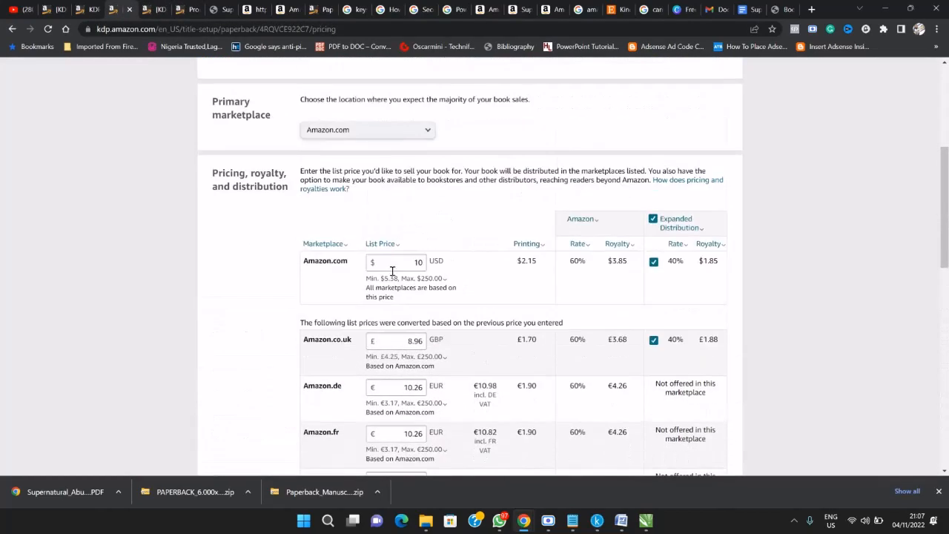
click(417, 263)
click(531, 244)
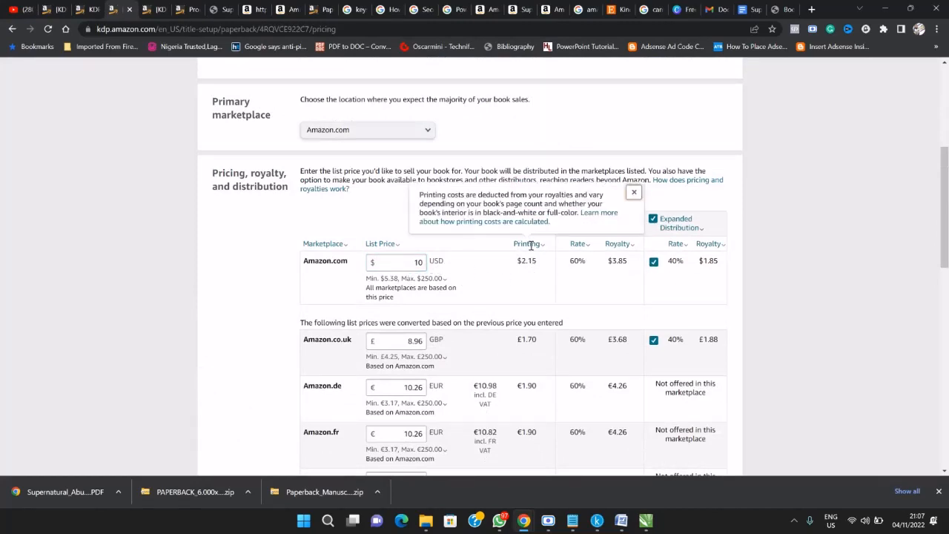
click(531, 263)
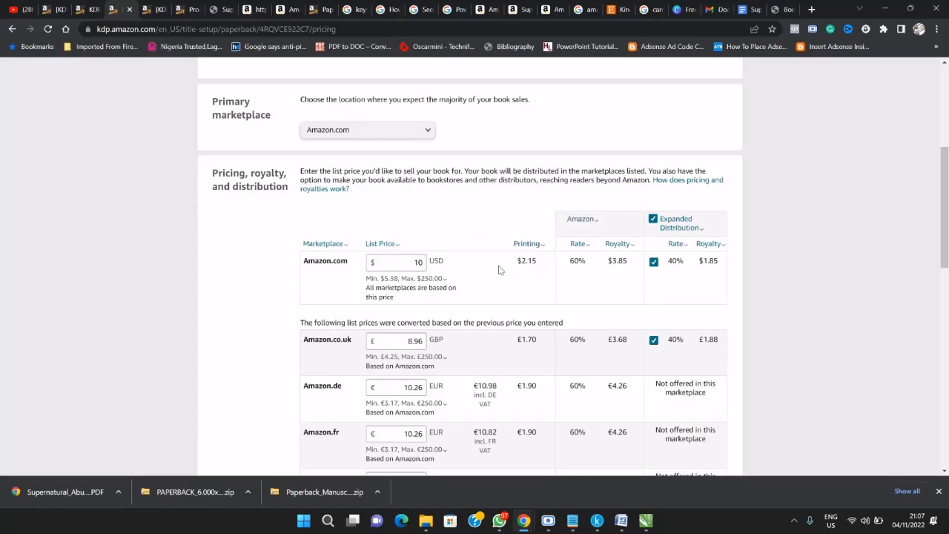
Clear and re-enter the Amazon.com list price as 10 USD, and recheck the printing cost explanation
double_click(414, 263)
click(466, 239)
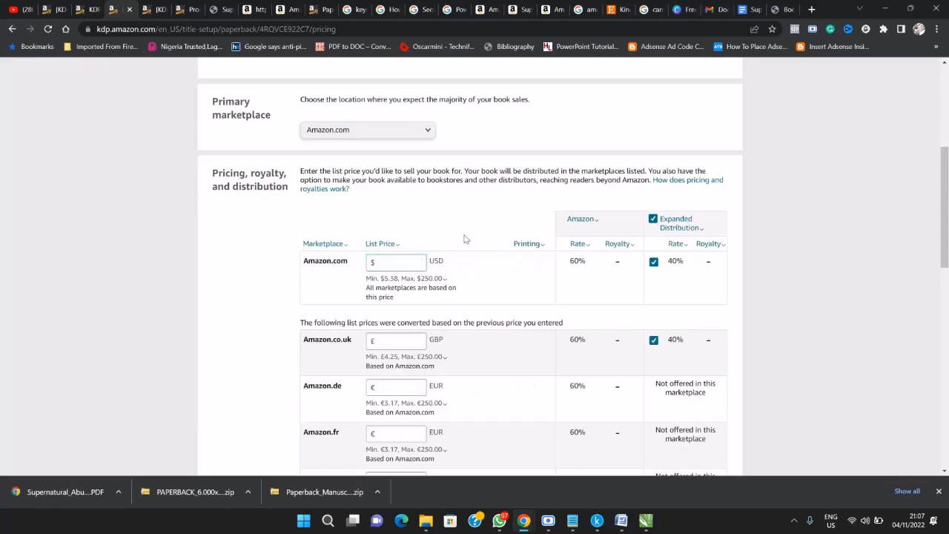
click(410, 262)
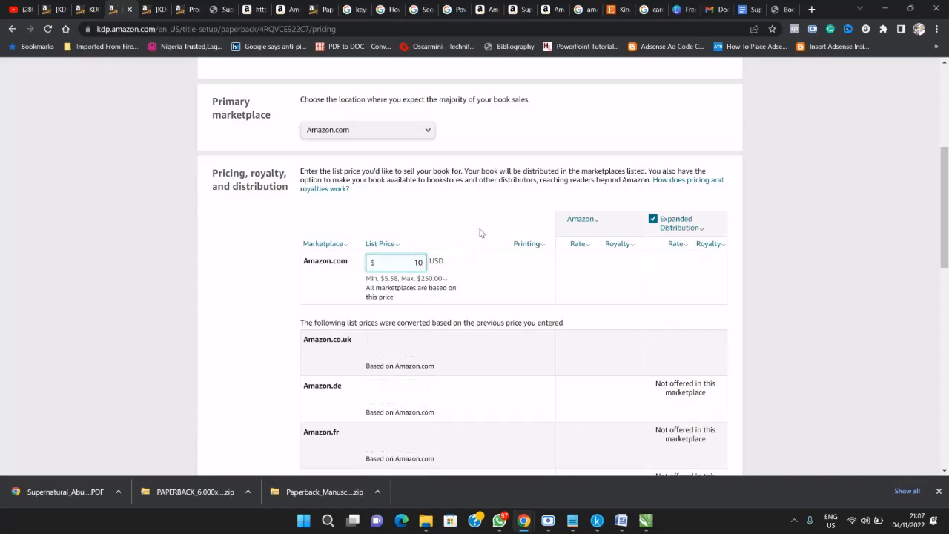
click(541, 243)
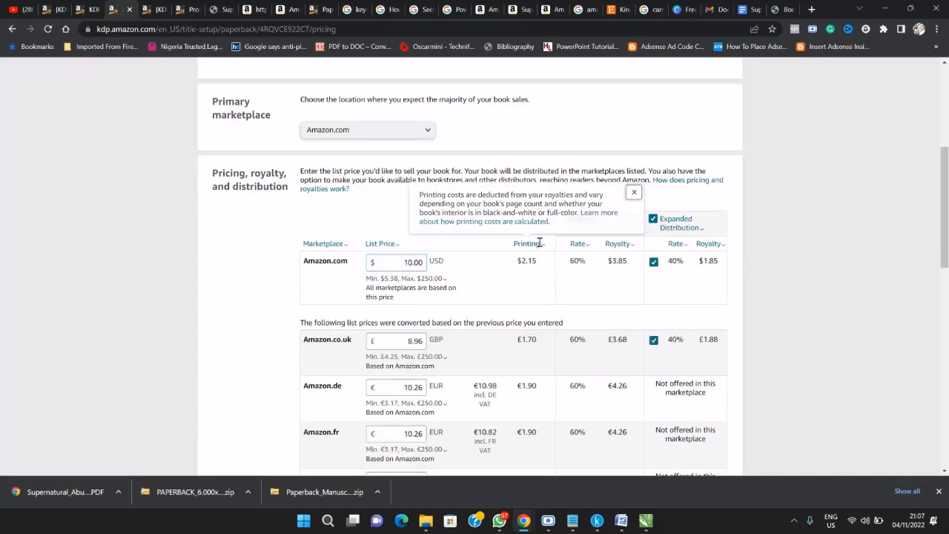
click(542, 243)
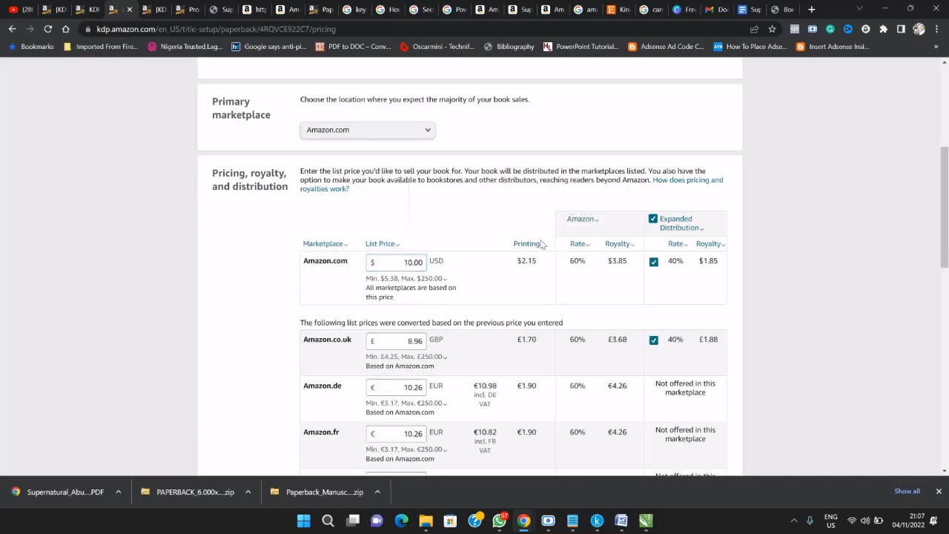
click(537, 243)
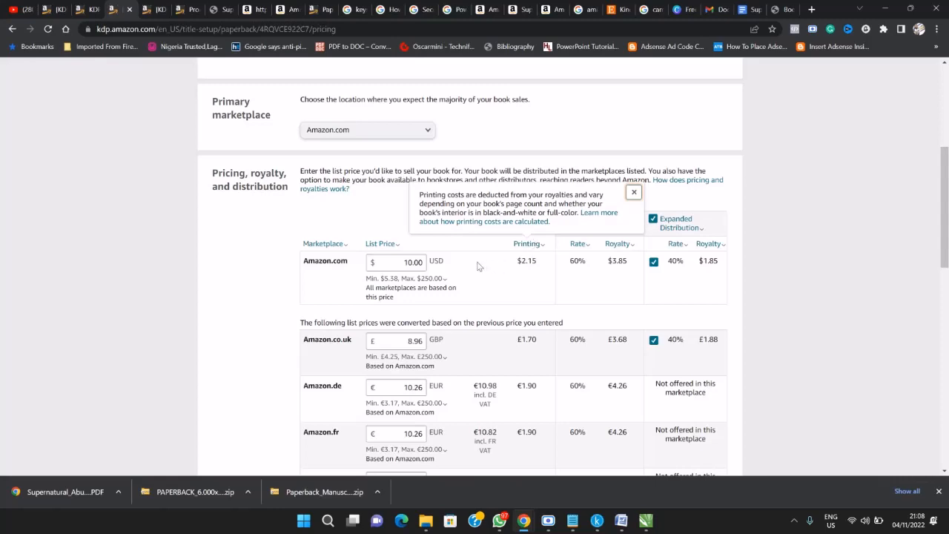
Set the Amazon.com list price to 13 USD and review the recalculated marketplace prices and royalties
drag(406, 265, 441, 272)
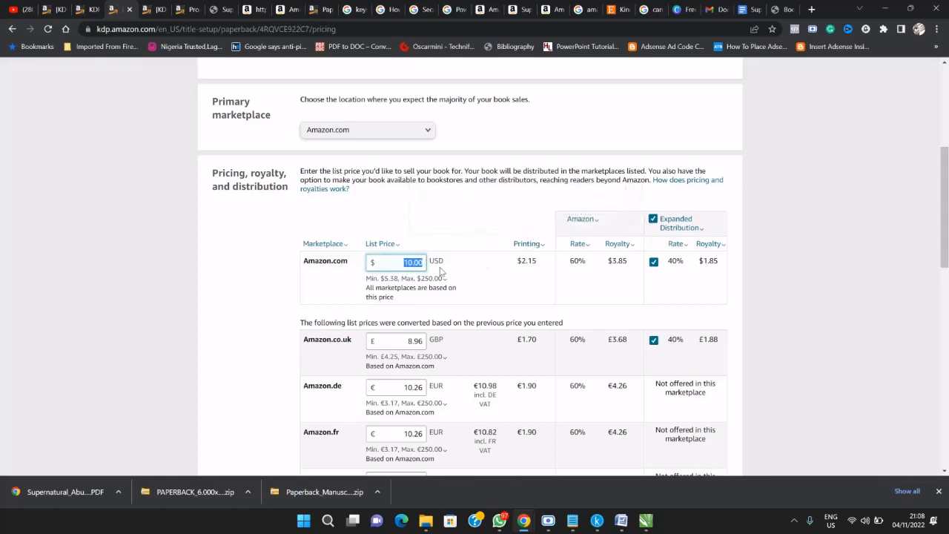
text(13)
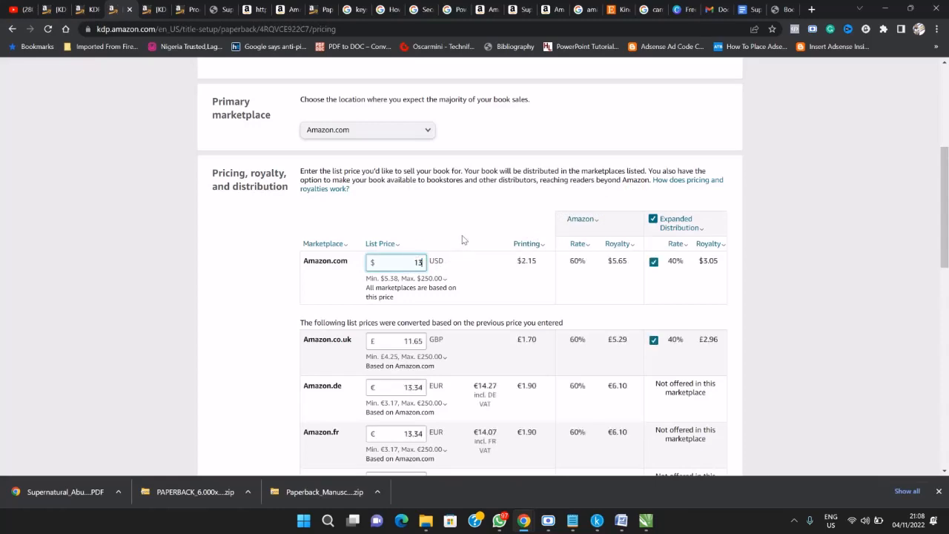
click(455, 257)
scroll(479, 254, down, 9)
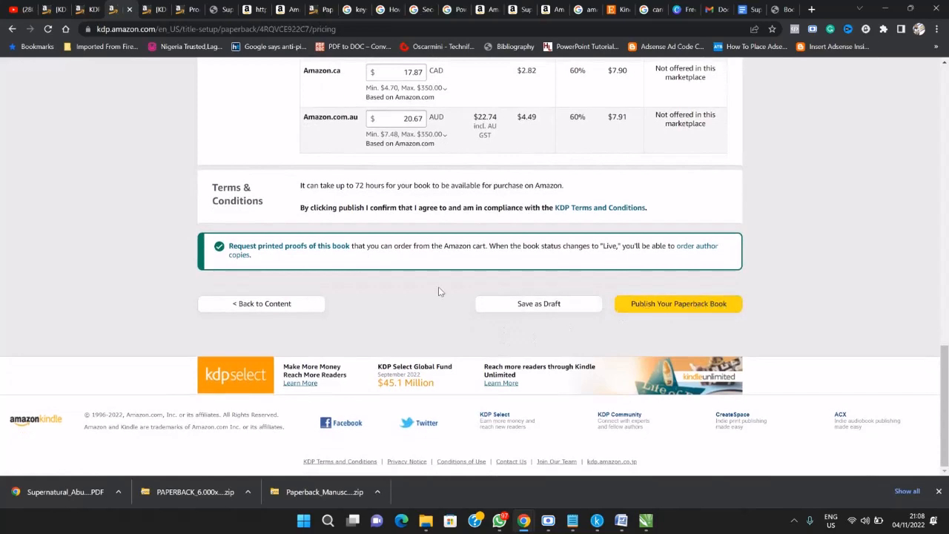
scroll(438, 292, up, 10)
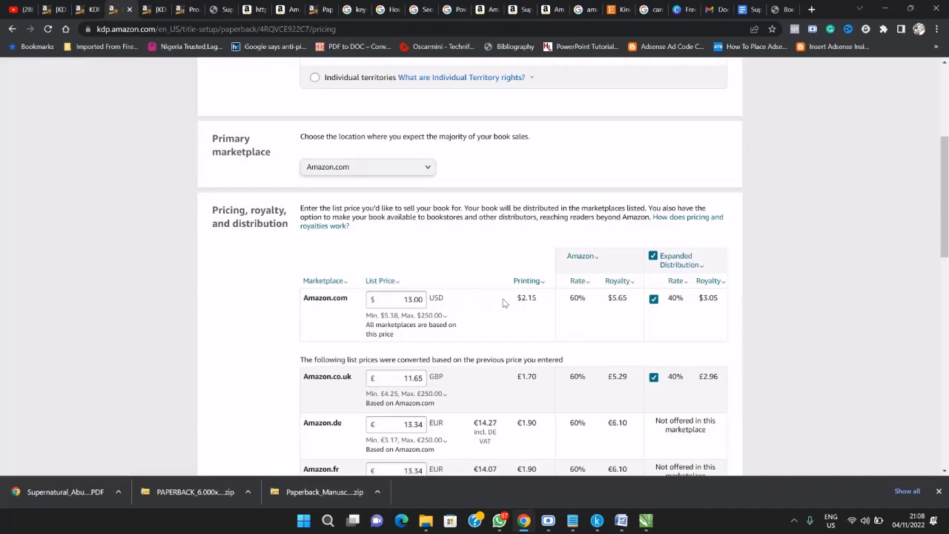
Publish the paperback book and close the submission confirmation
scroll(503, 303, down, 10)
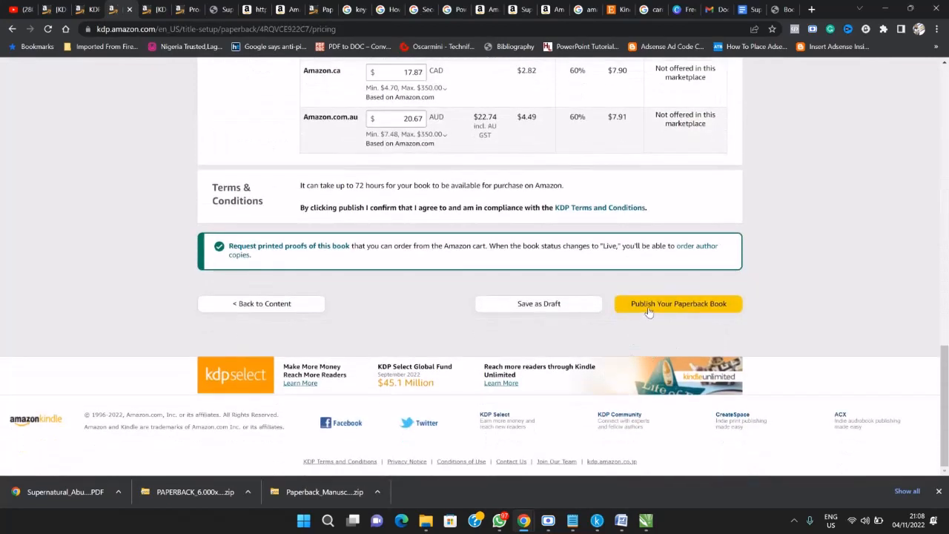
click(698, 306)
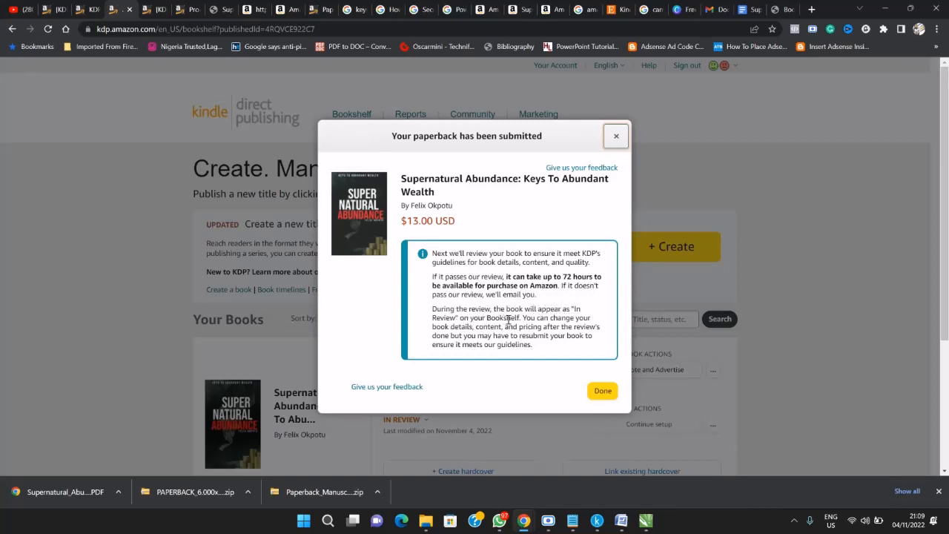
click(602, 391)
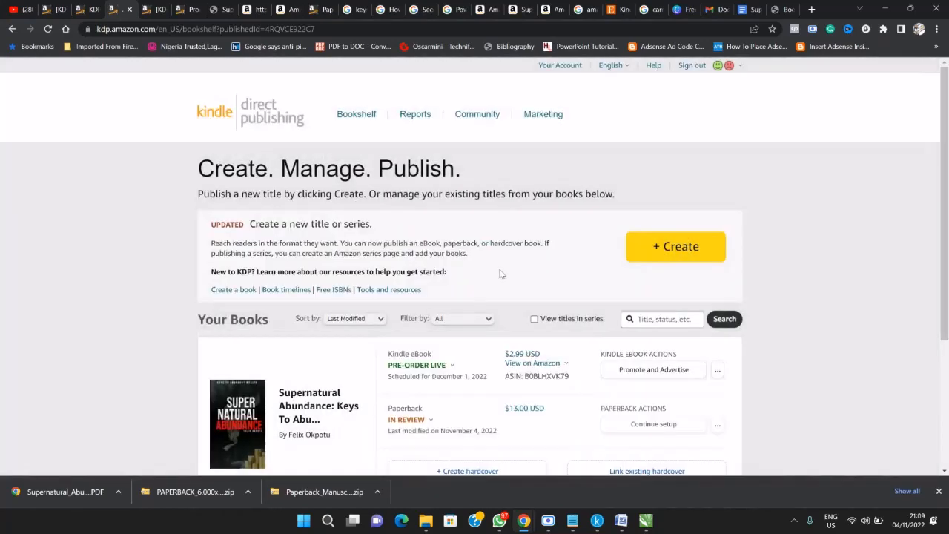
Check the statuses of the Kindle eBook and the paperback on the Bookshelf
scroll(448, 275, down, 3)
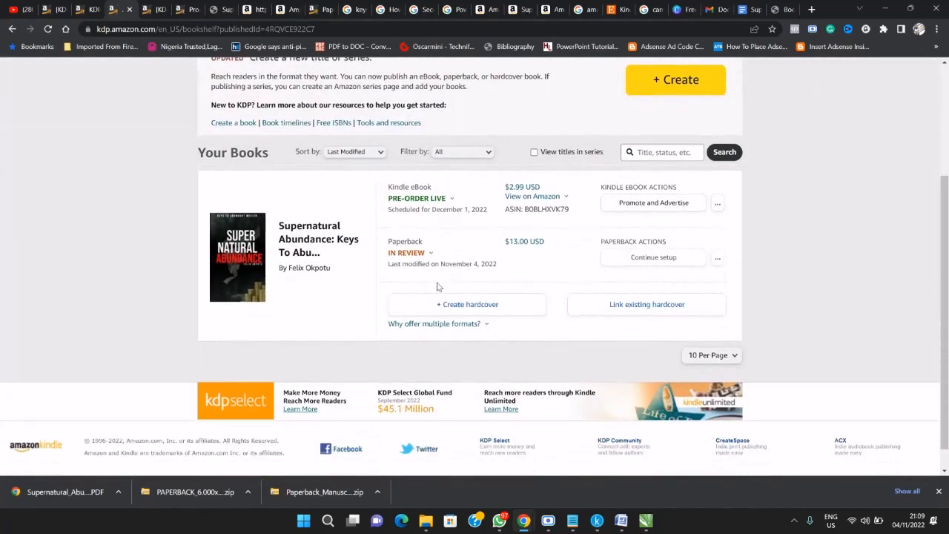
click(407, 253)
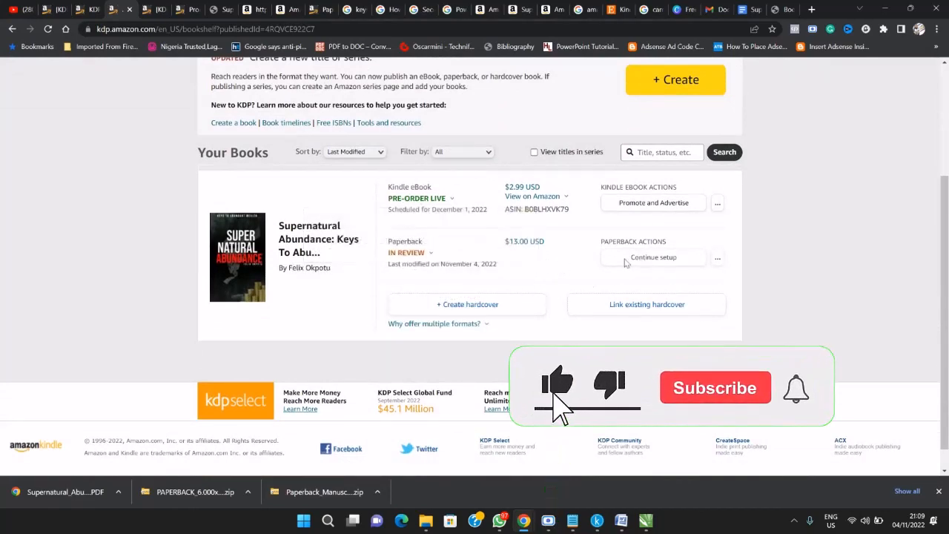
scroll(460, 264, down, 1)
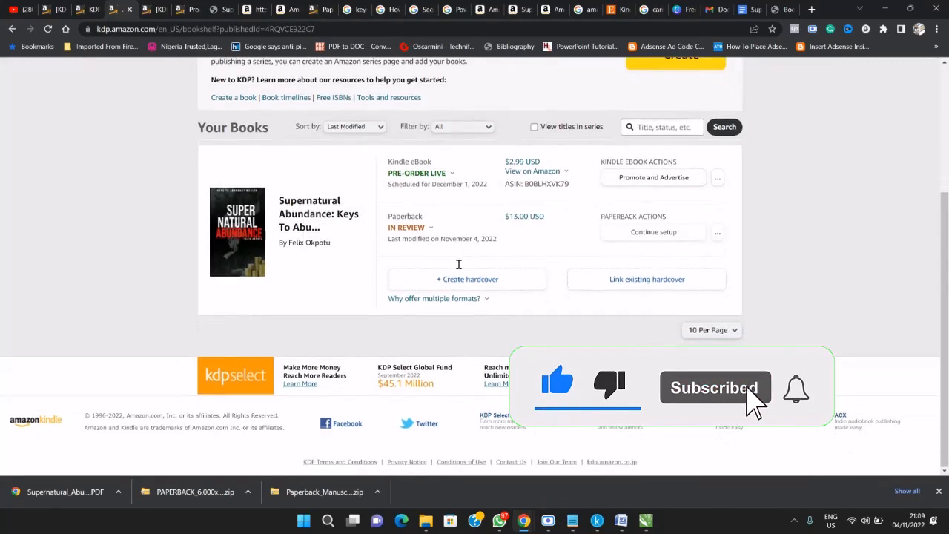
scroll(460, 269, up, 1)
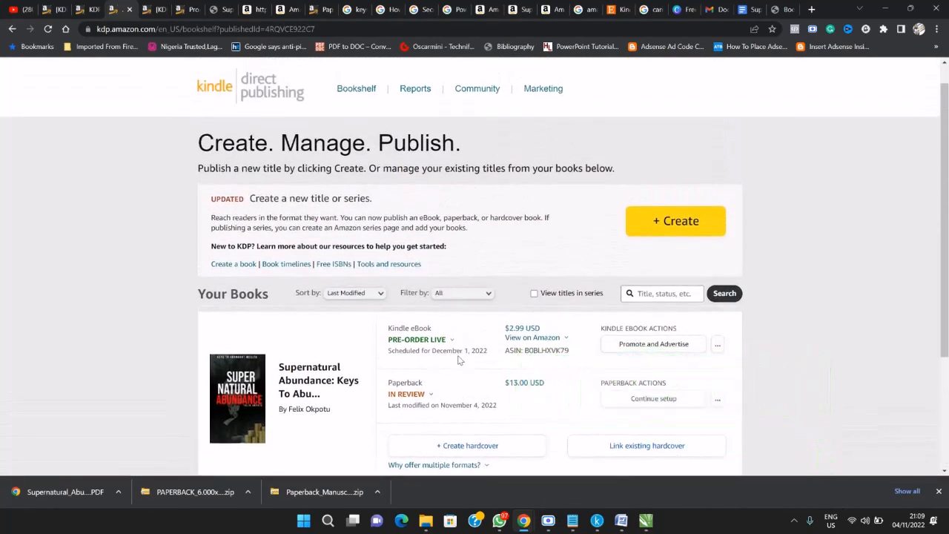
scroll(464, 358, up, 1)
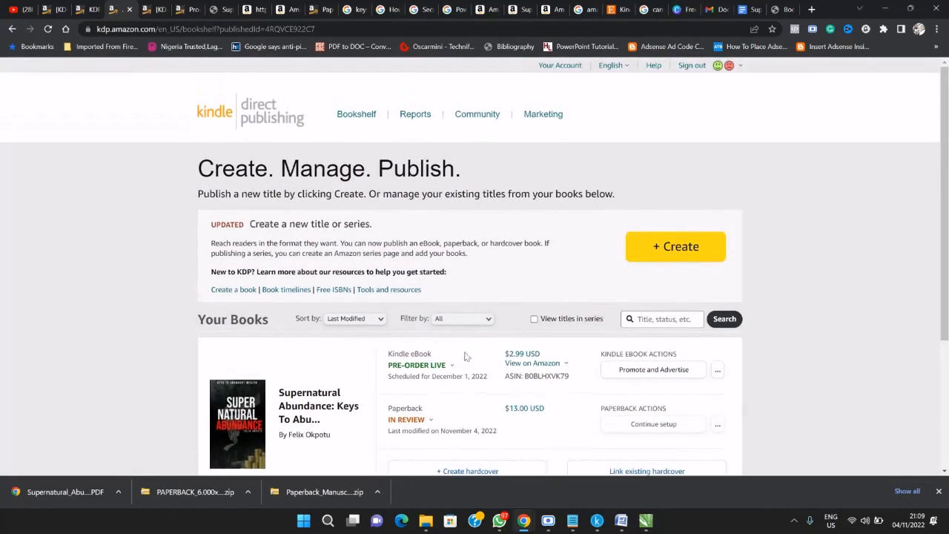
Reload the book's Amazon product page, check its list of formats and editions, and close the list
click(283, 12)
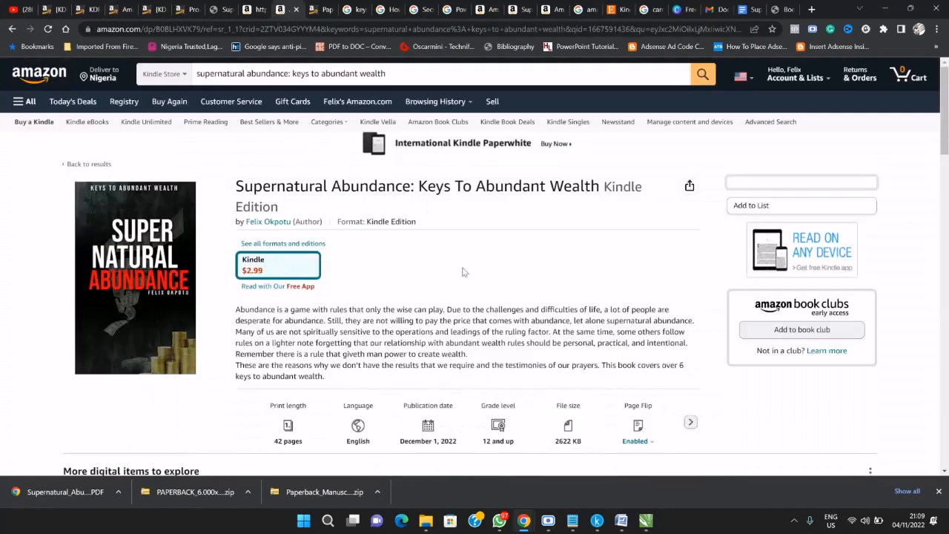
click(48, 29)
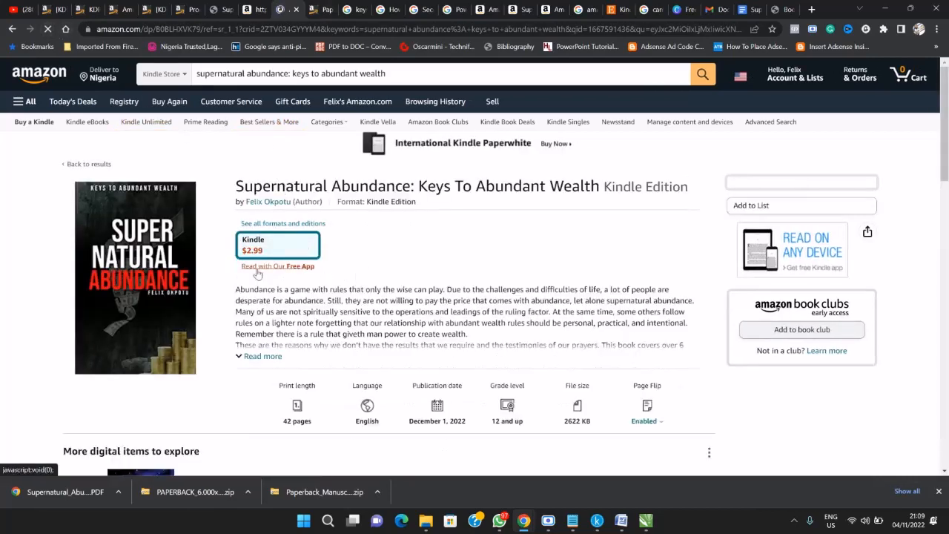
click(273, 225)
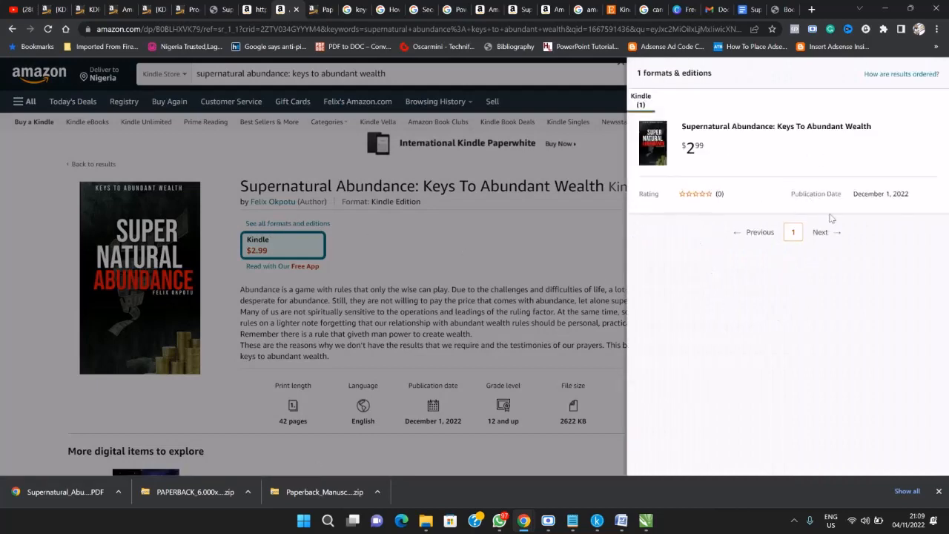
click(620, 66)
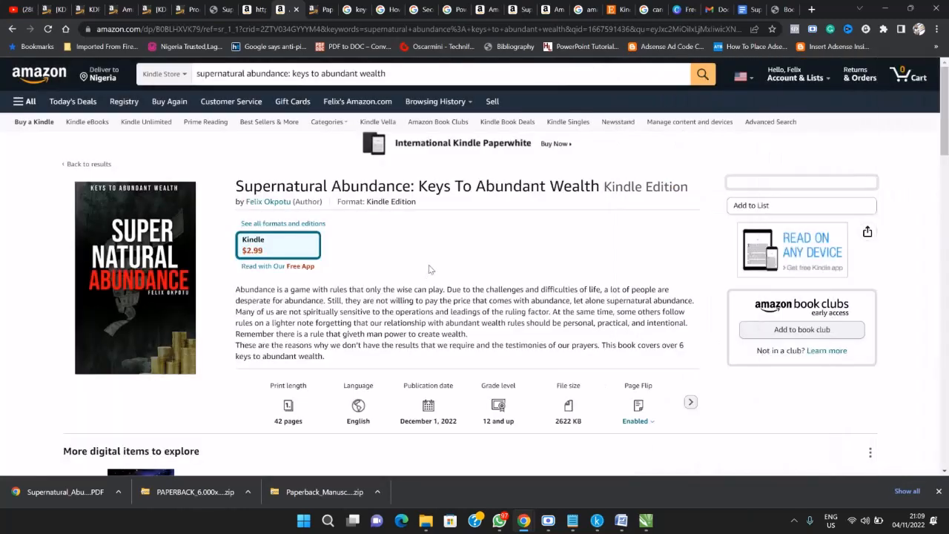